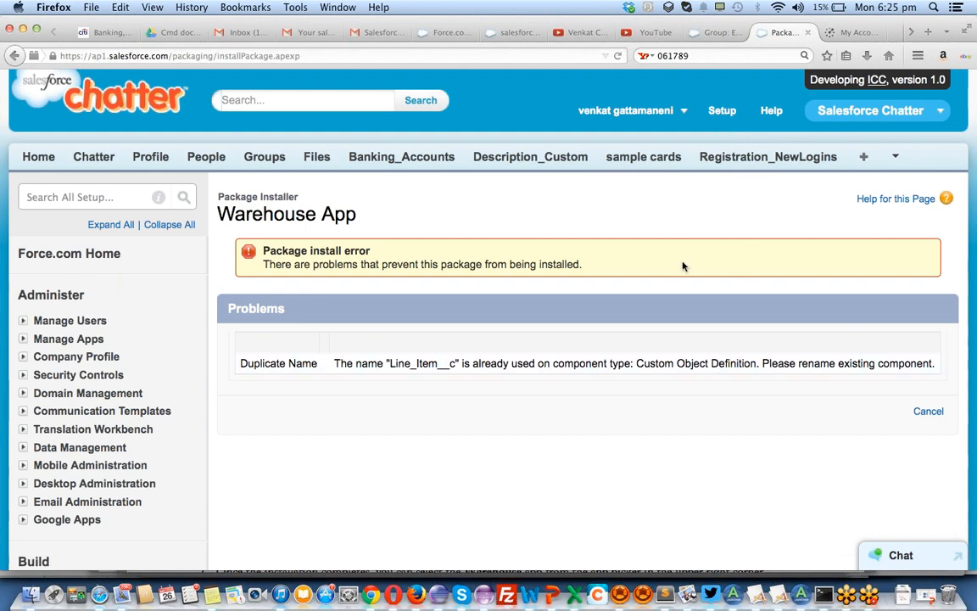
Step: Open Setup in a new tab and go to Build > Create > Apps
super+click(726, 119)
click(839, 30)
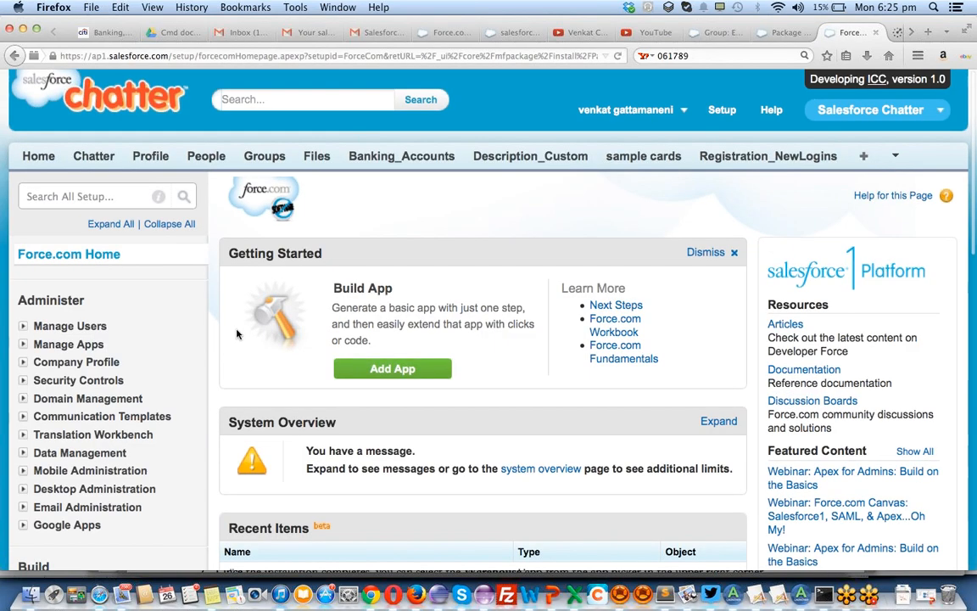
scroll(237, 333, down, 5)
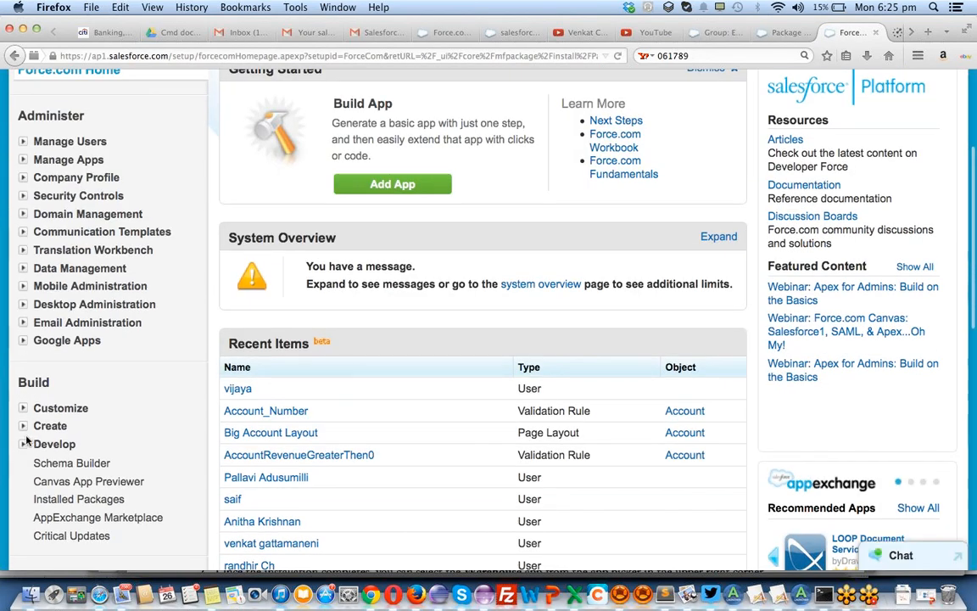
click(24, 427)
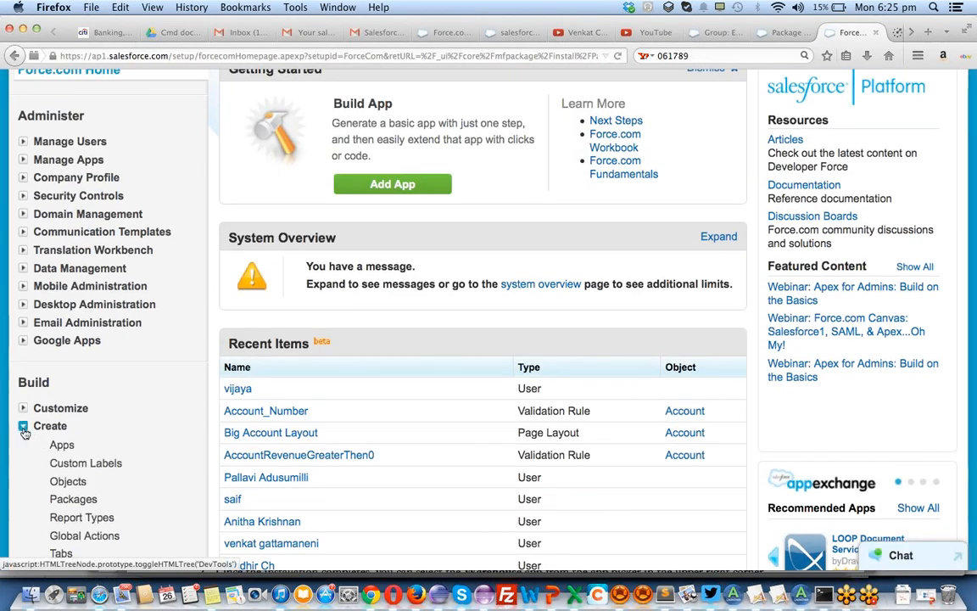
click(64, 448)
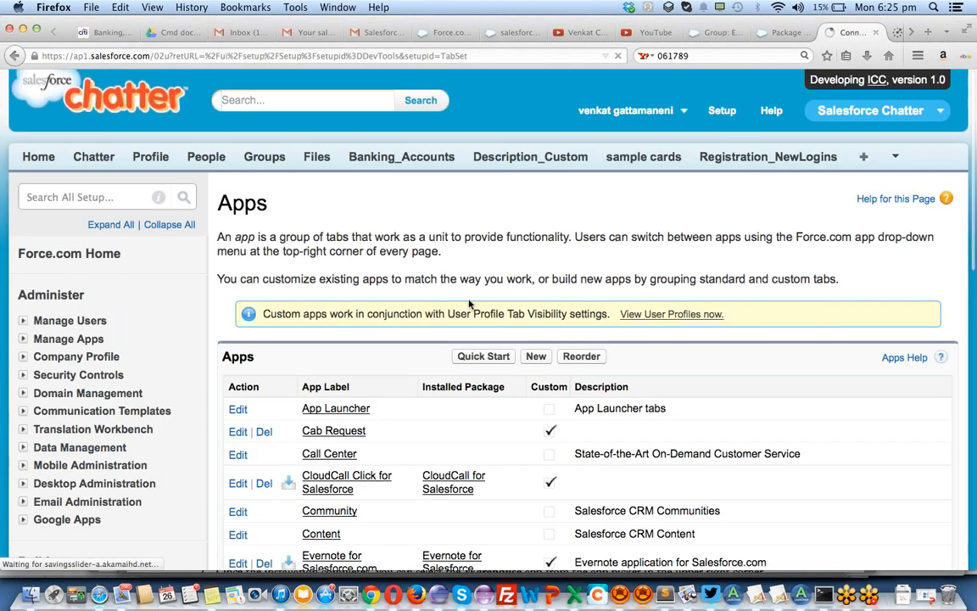
Step: Look through the apps list, then go to the custom objects list
scroll(469, 304, down, 3)
scroll(470, 303, down, 6)
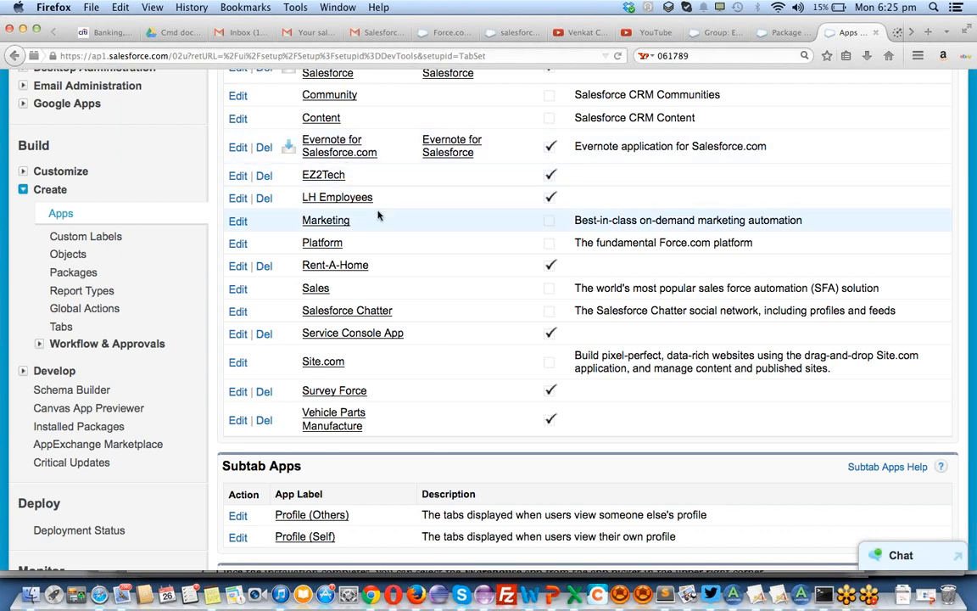
scroll(378, 216, down, 5)
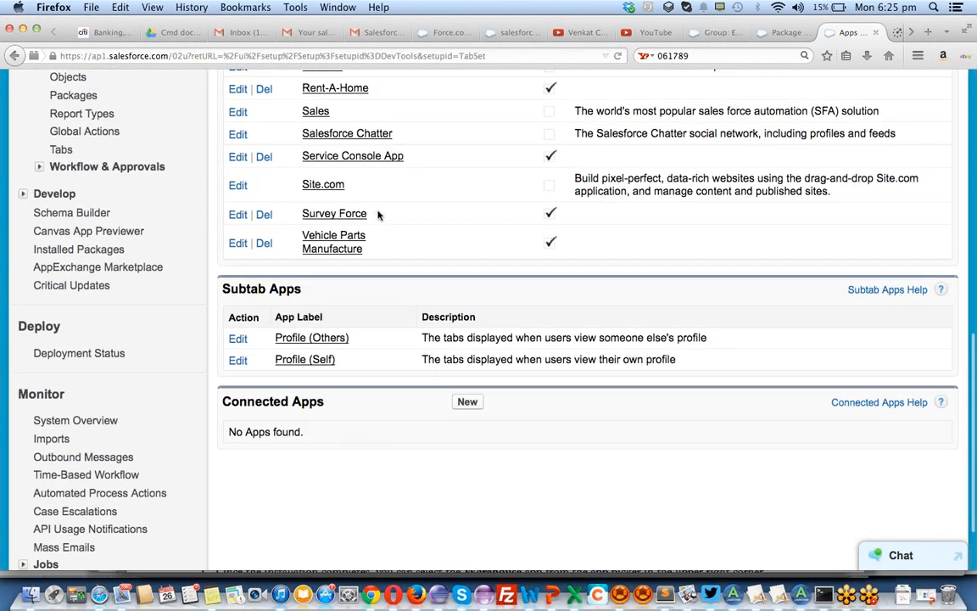
scroll(69, 161, up, 2)
click(68, 153)
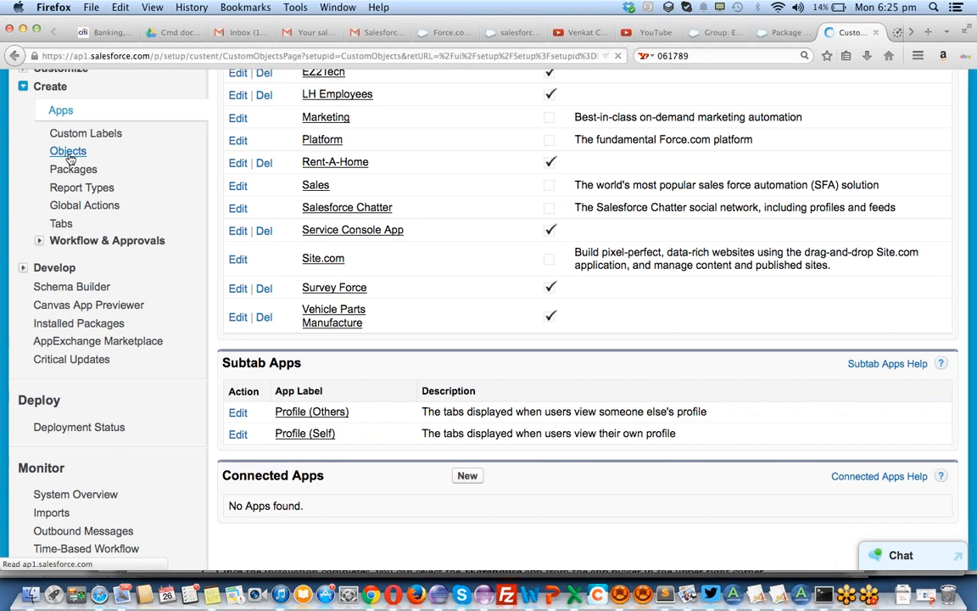
Step: Search the page for 'line', check the workbook, then start deleting the Line Item object
key(super+f)
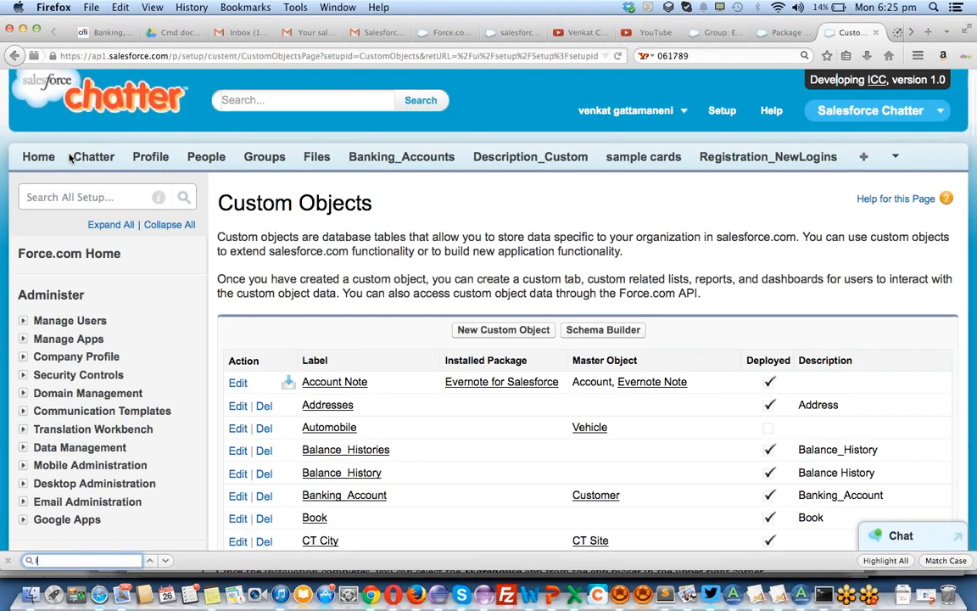
text(line)
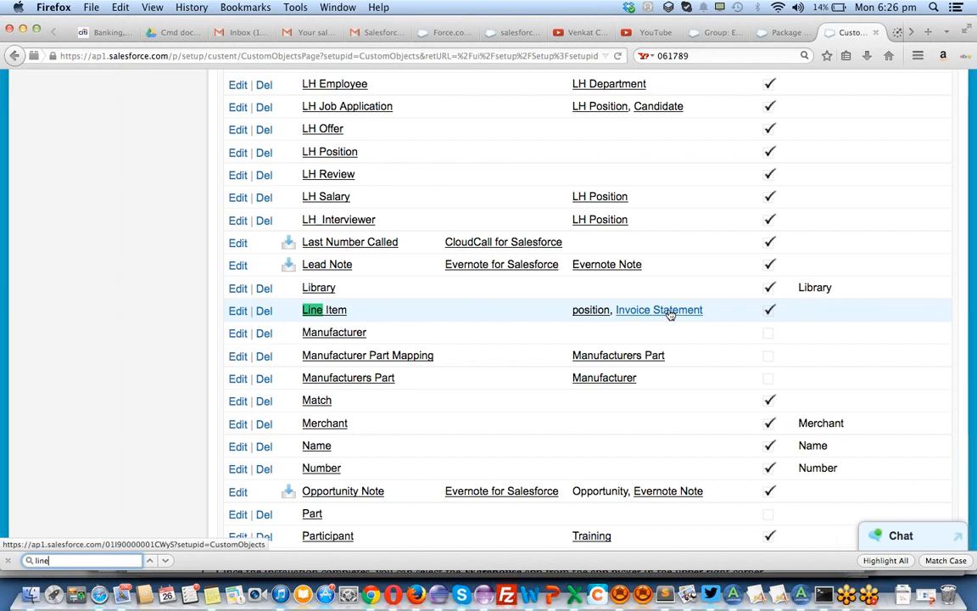
key(super+Tab)
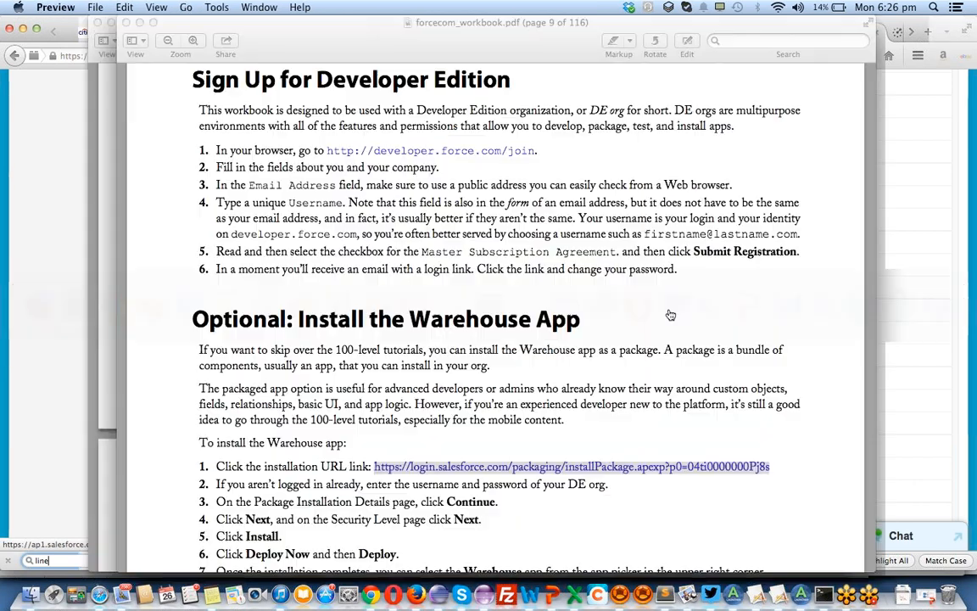
scroll(668, 309, up, 15)
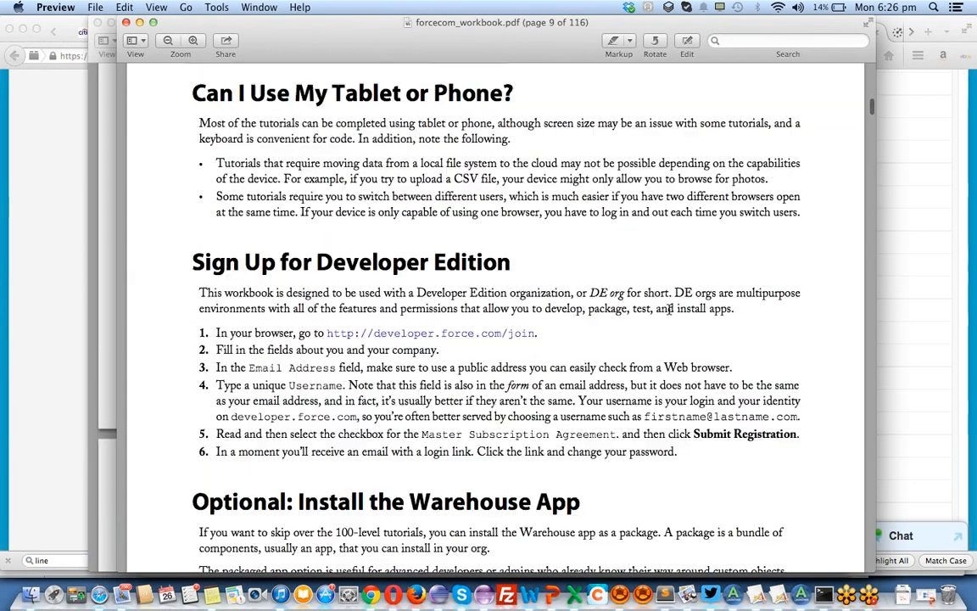
scroll(668, 310, up, 2)
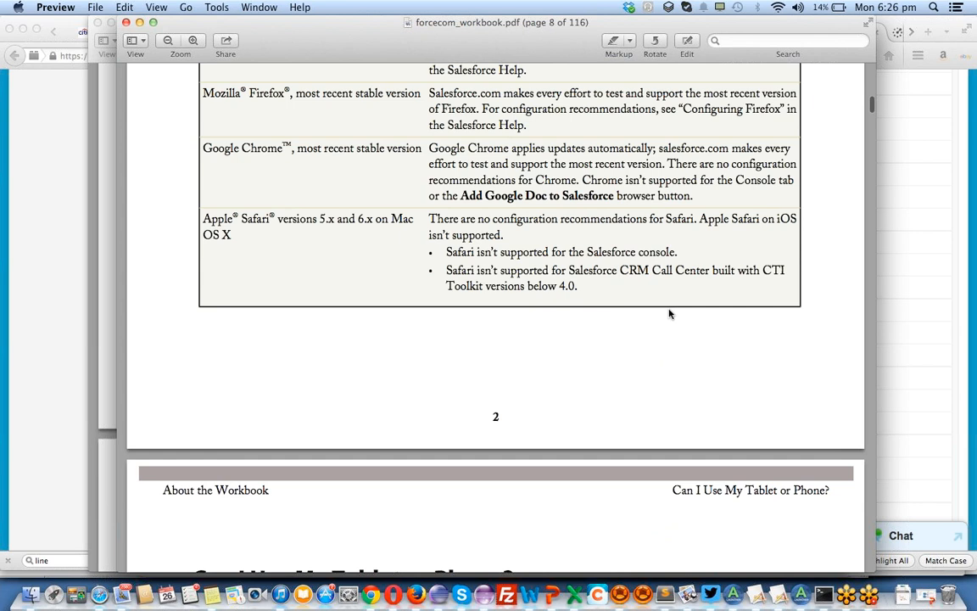
key(super+Tab)
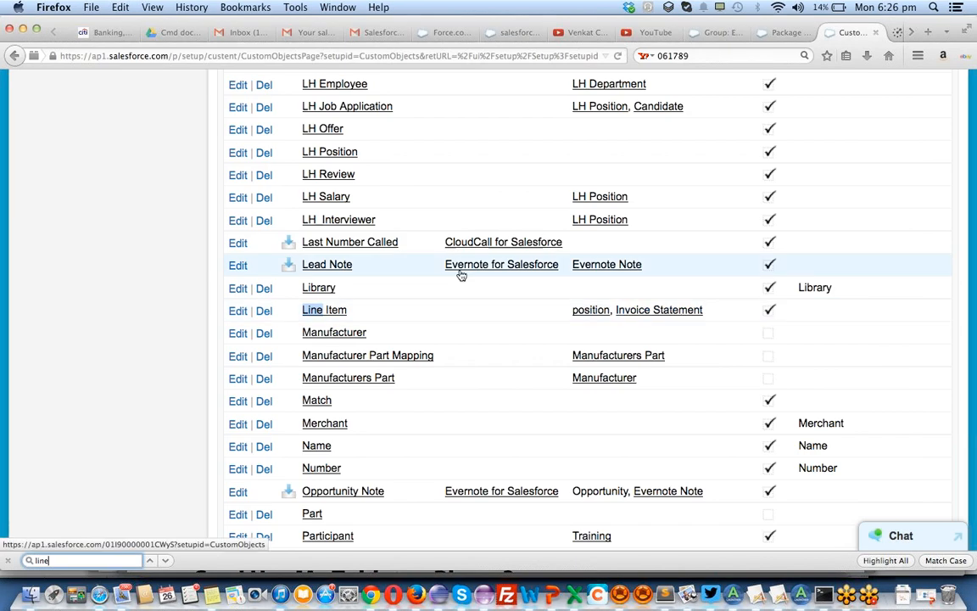
click(264, 310)
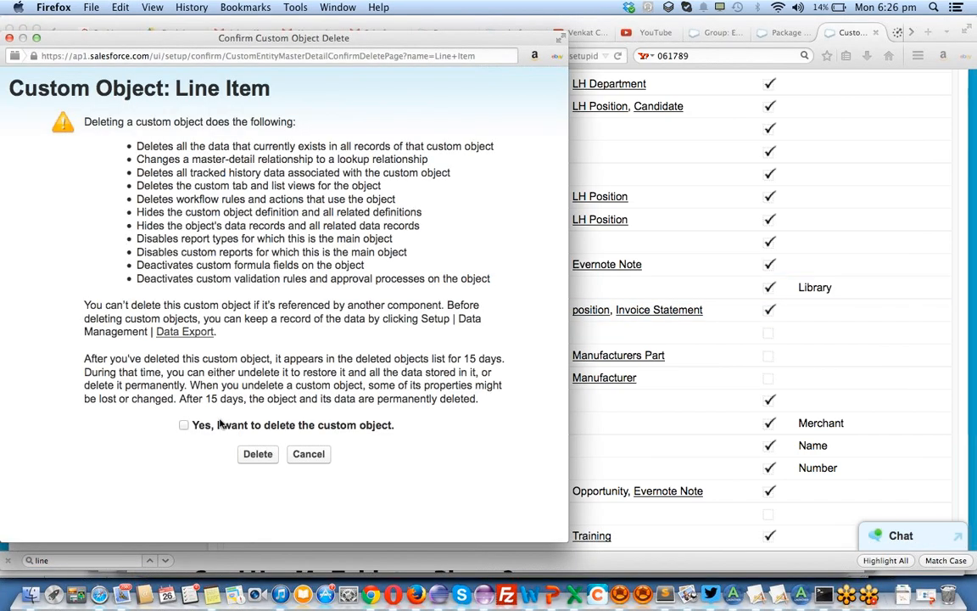
Step: Tick 'Yes, I want to delete the custom object' and confirm deleting Line Item
click(185, 425)
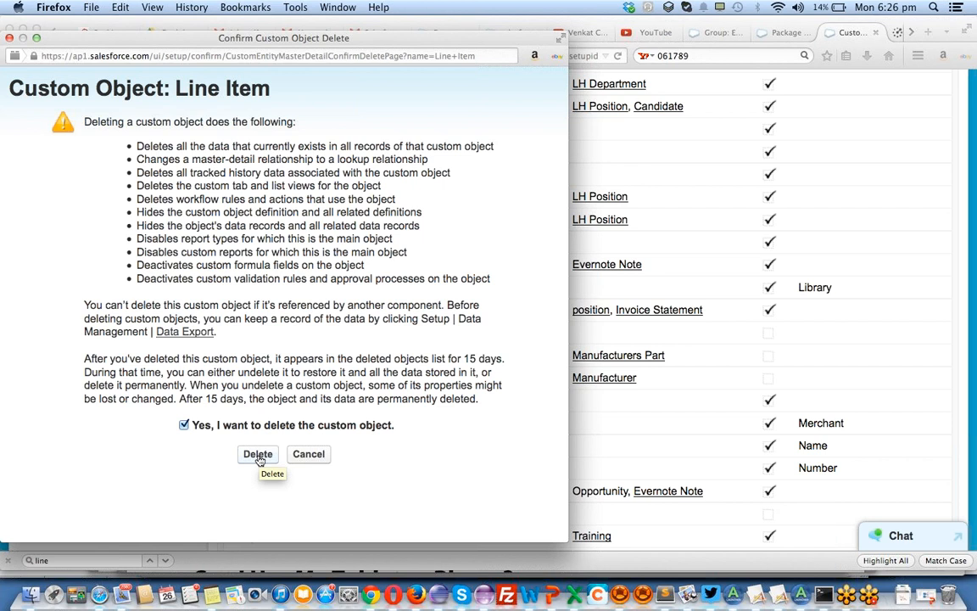
click(259, 455)
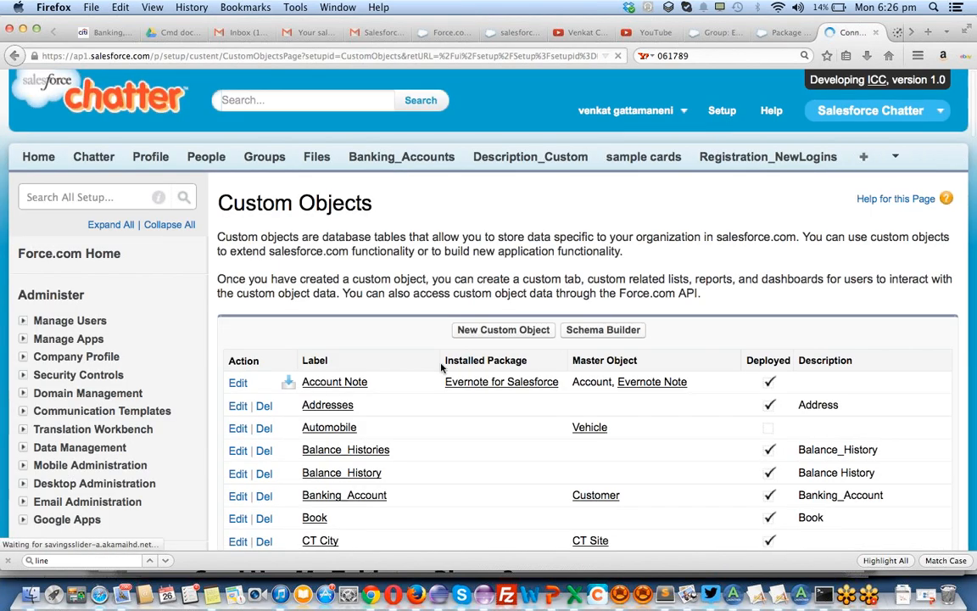
scroll(441, 366, down, 5)
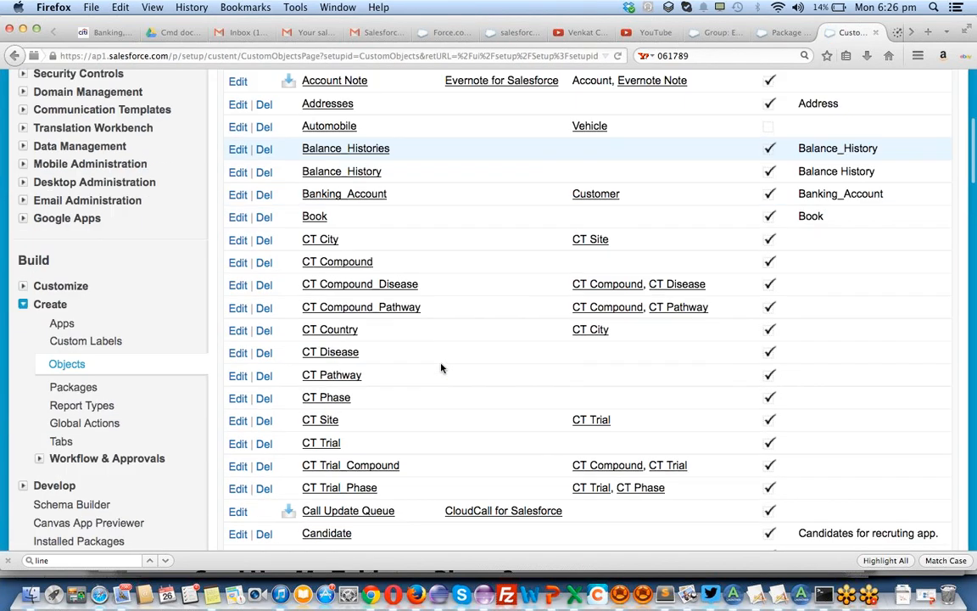
Step: Reload the Warehouse App install page and continue past the Package Installation Details
click(782, 32)
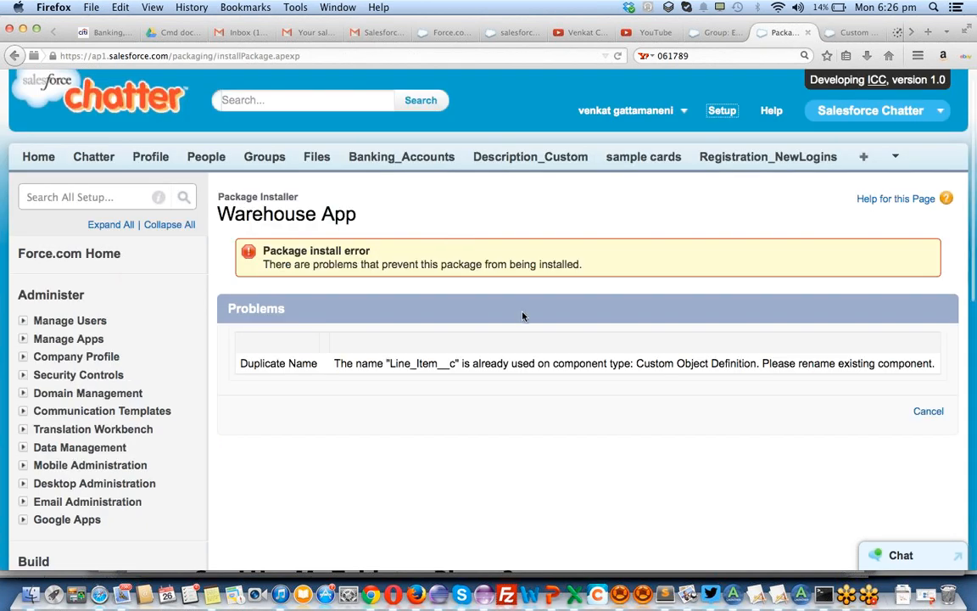
key(super+r)
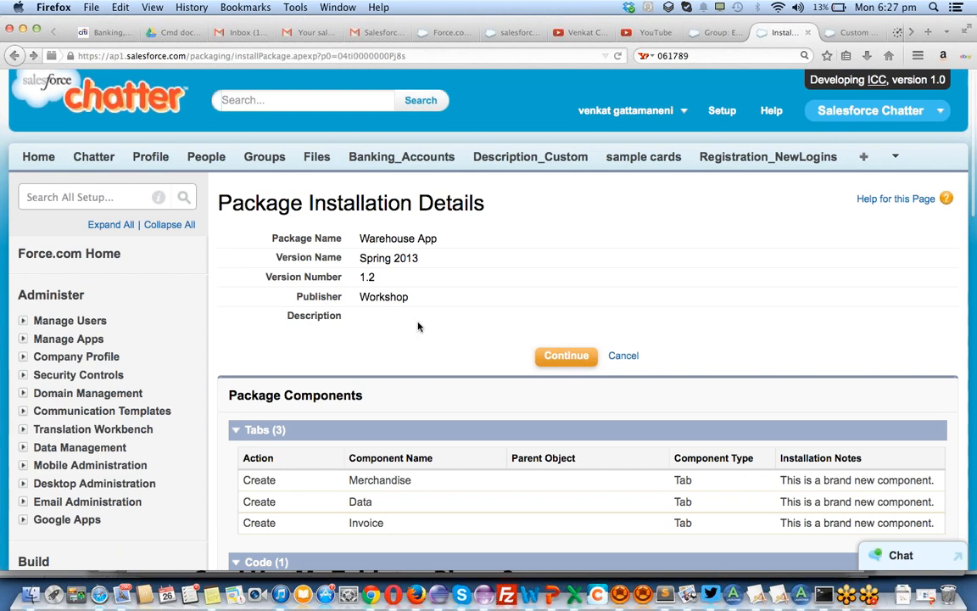
scroll(417, 327, down, 10)
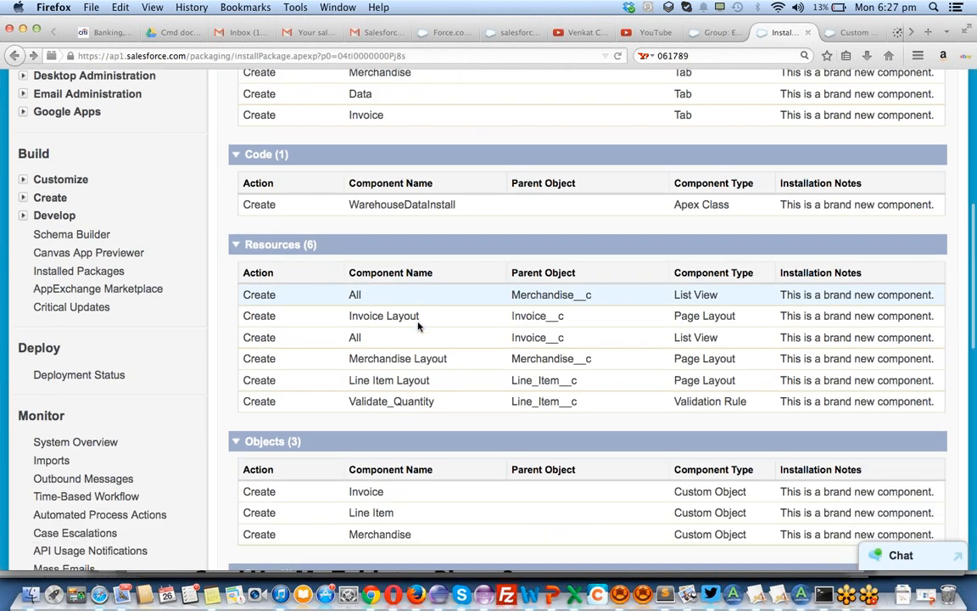
scroll(418, 326, down, 4)
scroll(418, 326, up, 14)
click(433, 52)
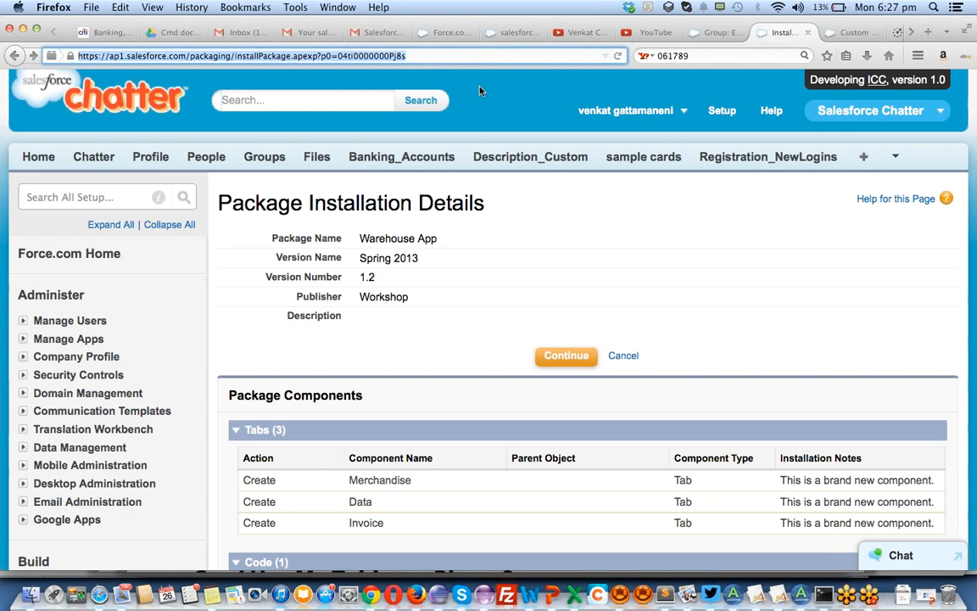
click(570, 360)
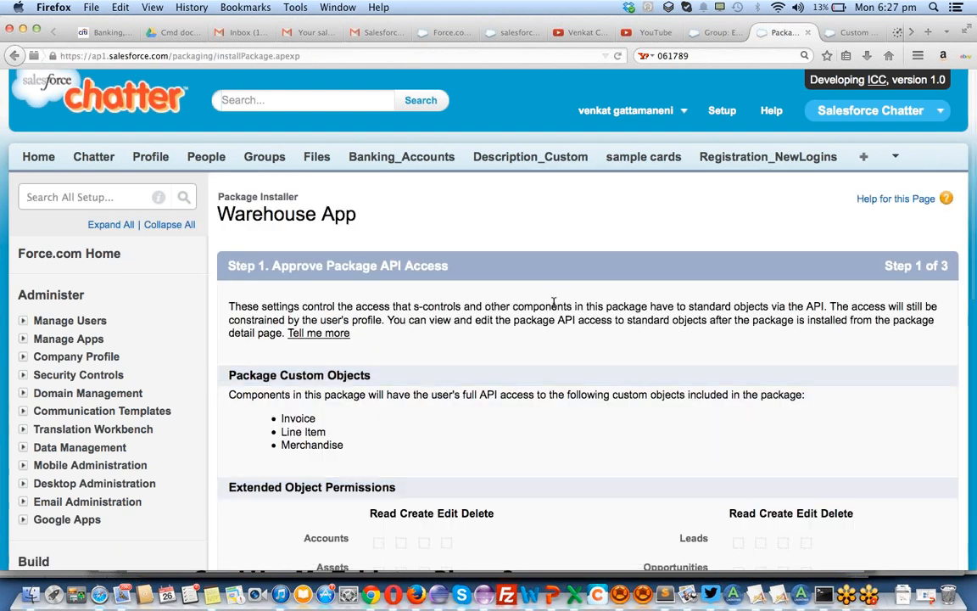
Step: Approve API access for Invoice, Line Item and Merchandise and advance to Step 2
scroll(569, 401, down, 5)
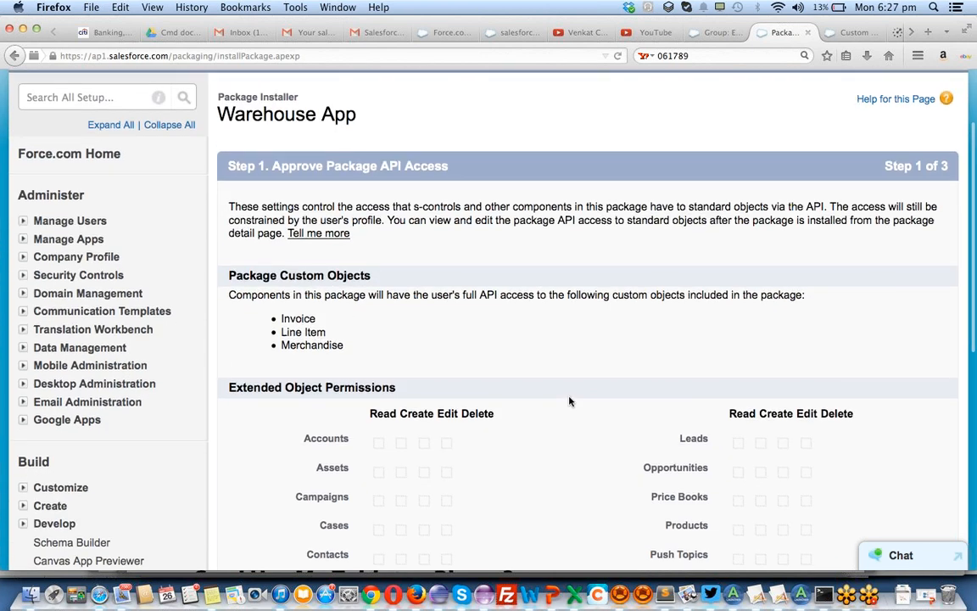
scroll(569, 400, up, 5)
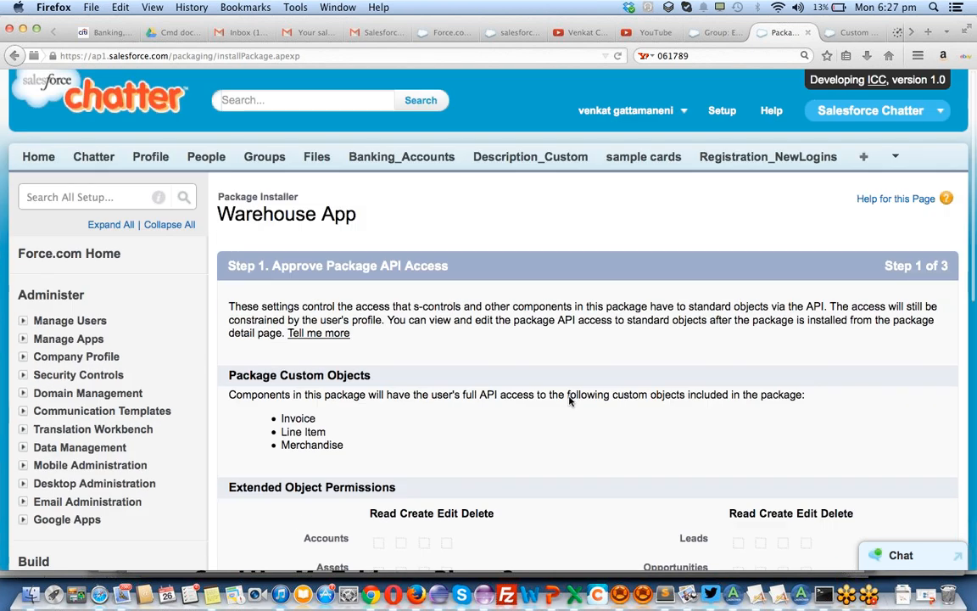
scroll(569, 400, down, 3)
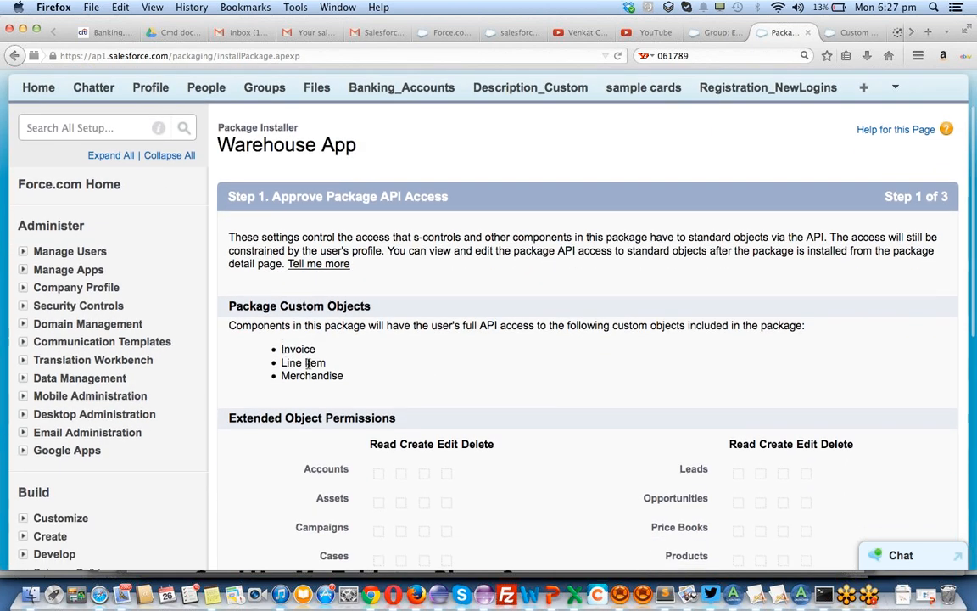
scroll(465, 430, down, 10)
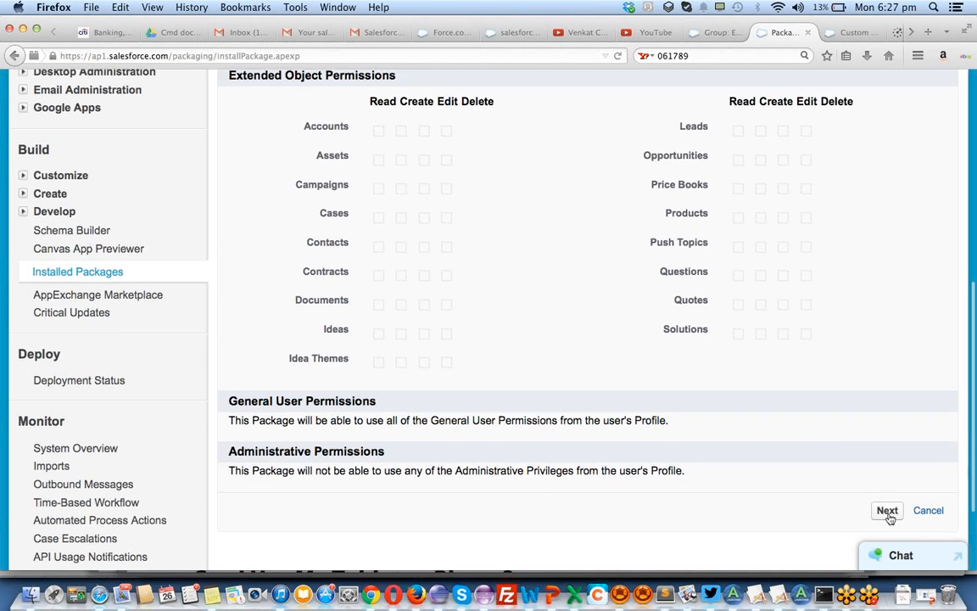
click(886, 511)
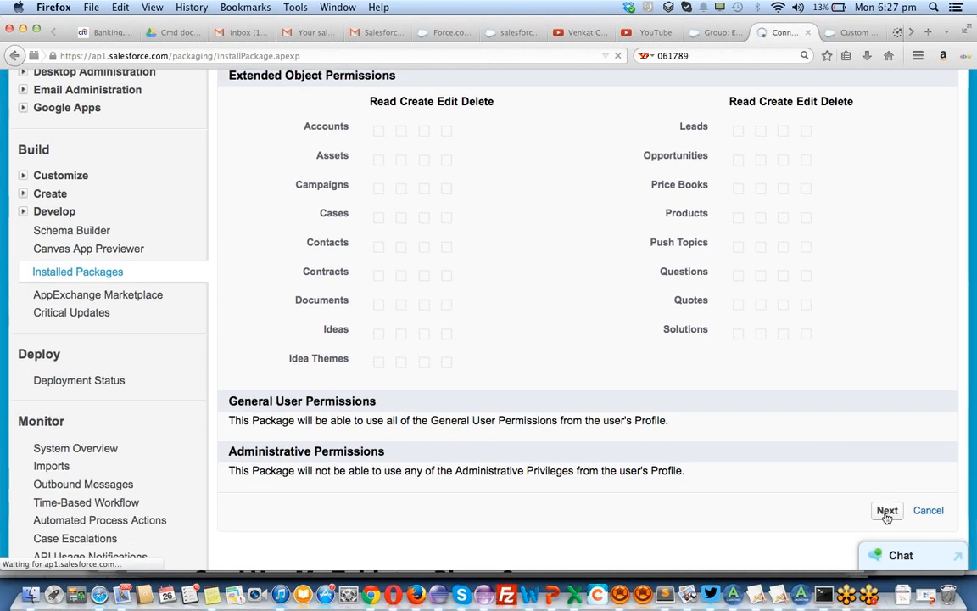
scroll(689, 367, up, 8)
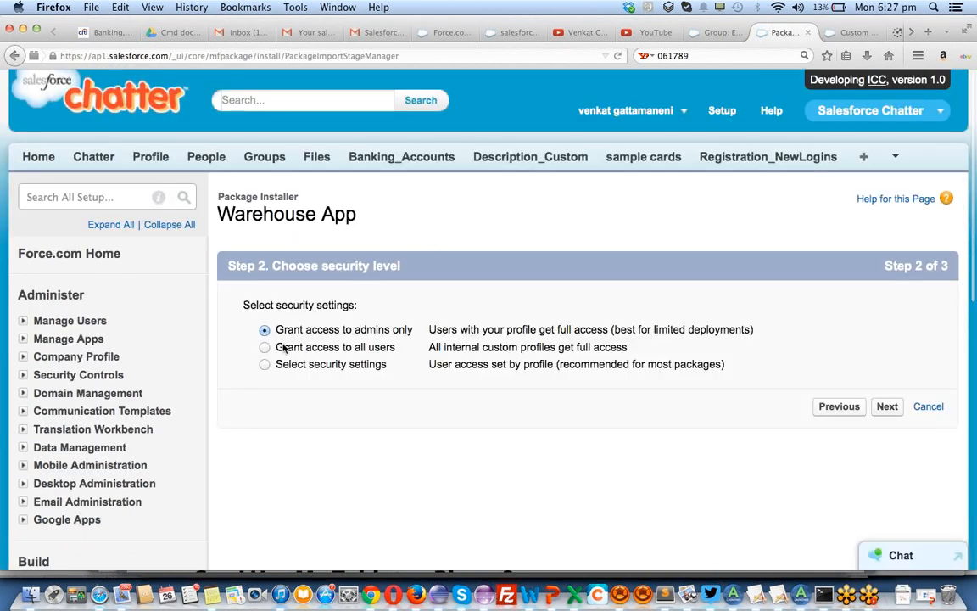
Step: Choose 'Grant access to all users' for the Warehouse App and advance to Step 3
click(265, 348)
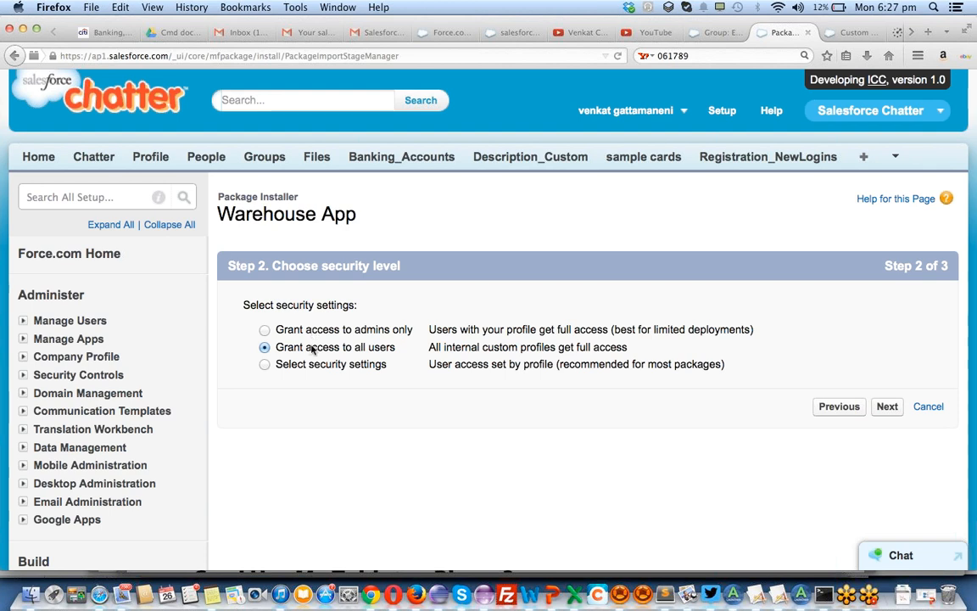
click(263, 365)
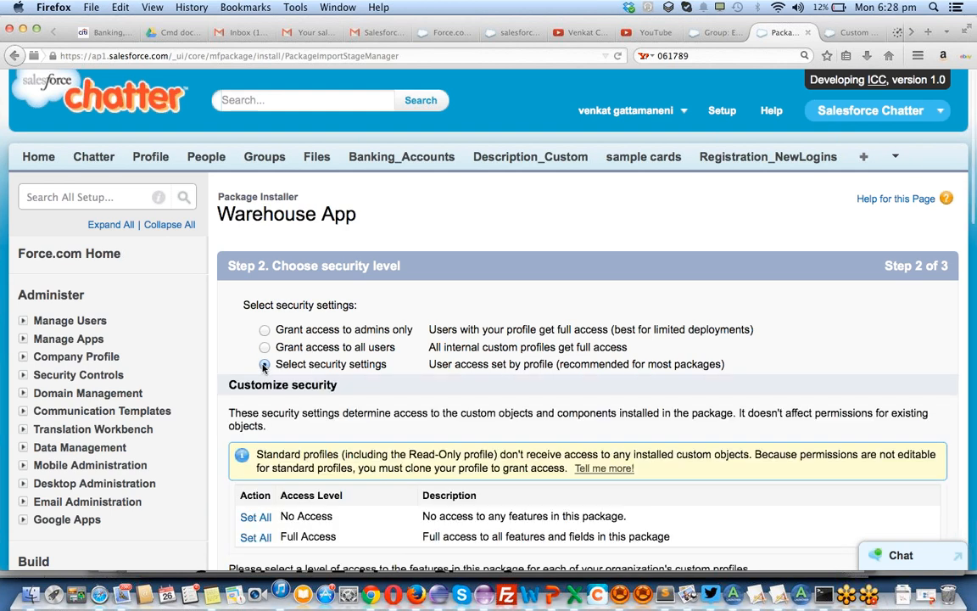
scroll(489, 410, down, 1)
scroll(488, 410, down, 4)
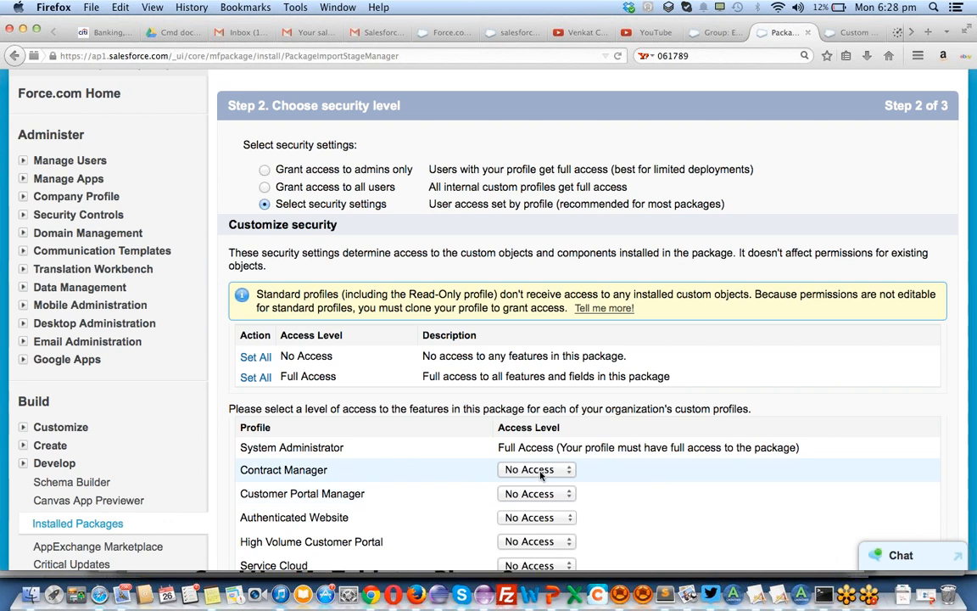
scroll(540, 475, down, 10)
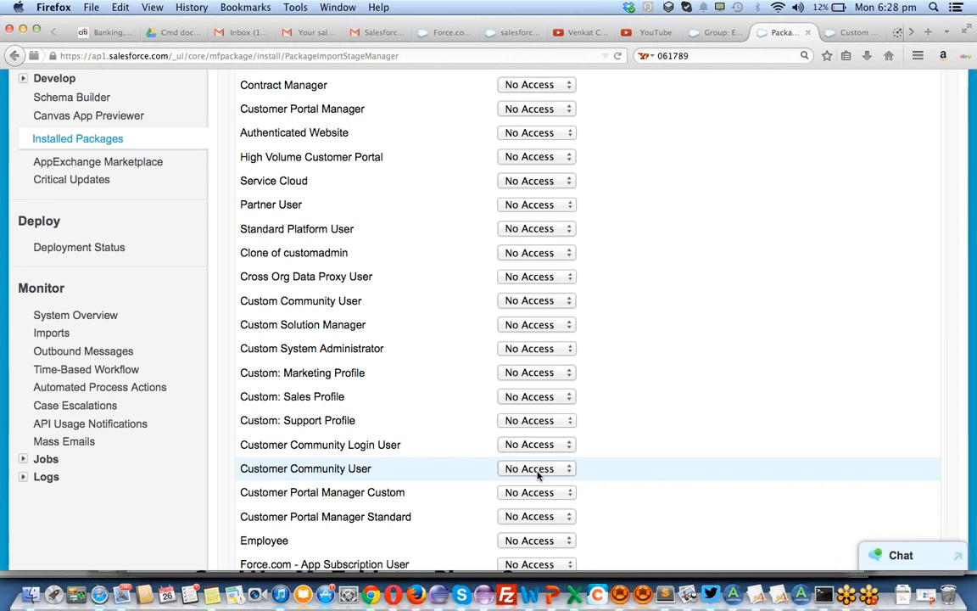
click(536, 373)
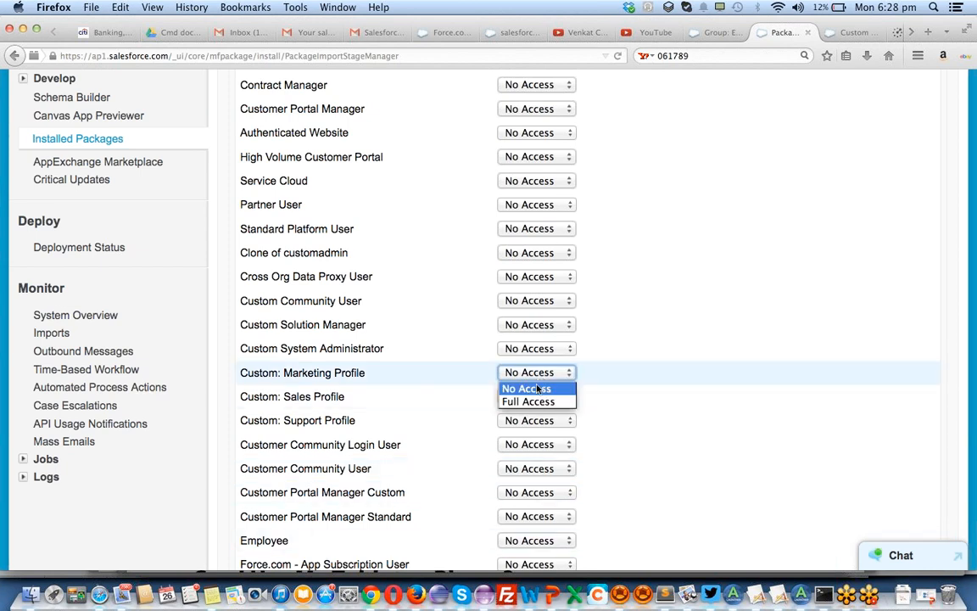
click(583, 380)
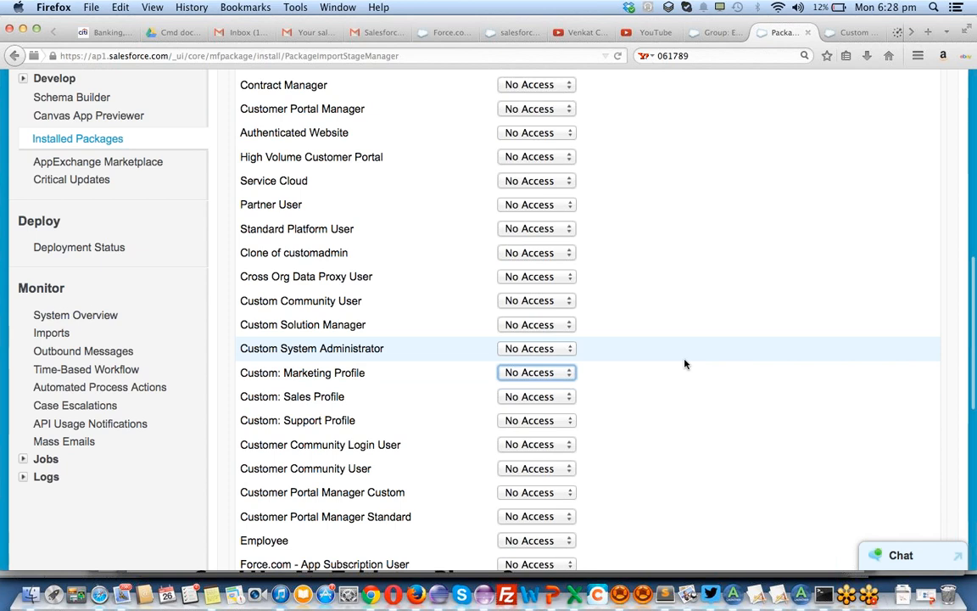
scroll(685, 364, up, 10)
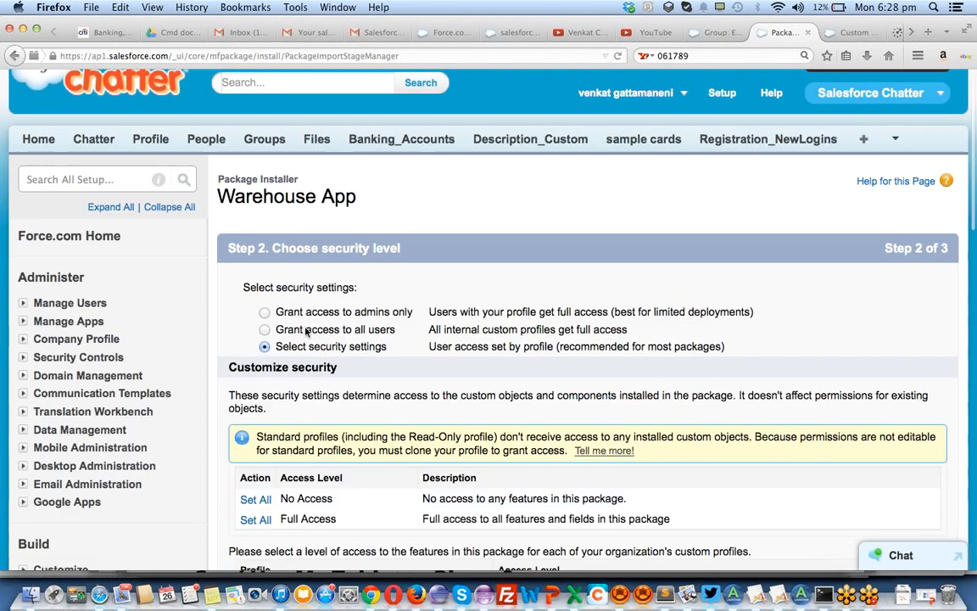
click(307, 333)
click(890, 389)
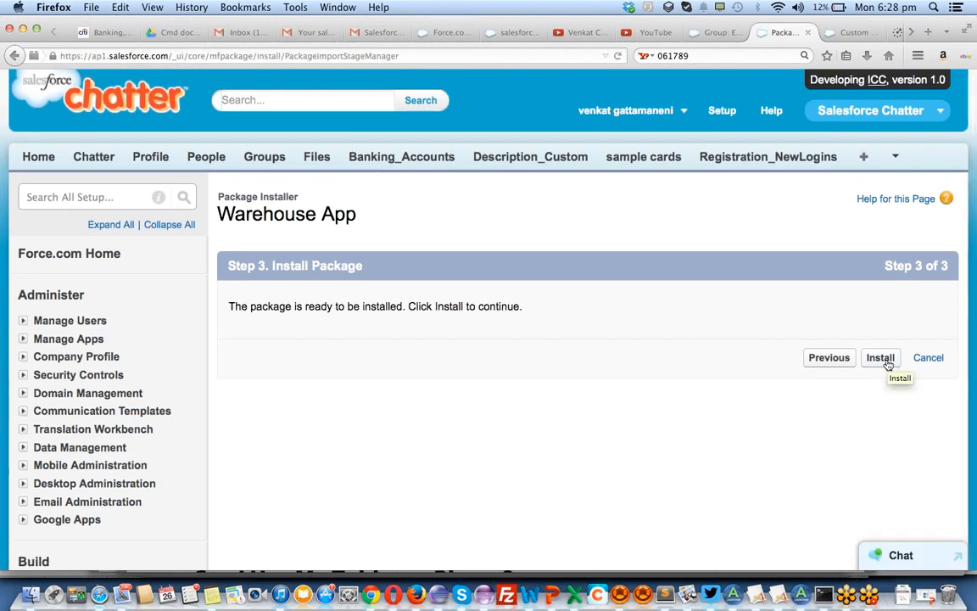
Step: Install the Warehouse App package
click(887, 363)
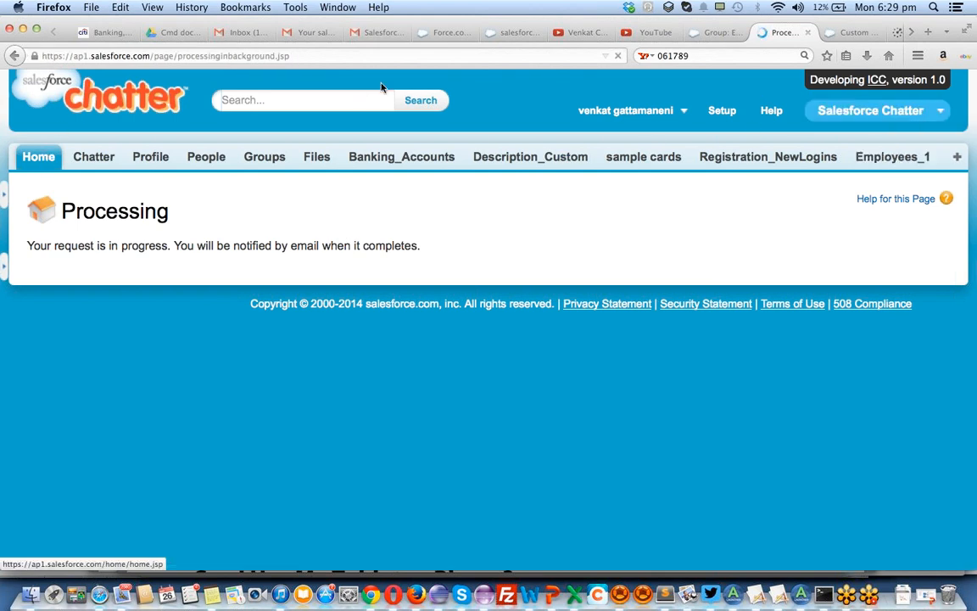
Step: Refresh via Home until Warehouse appears in the app picker, then switch to Warehouse
click(859, 119)
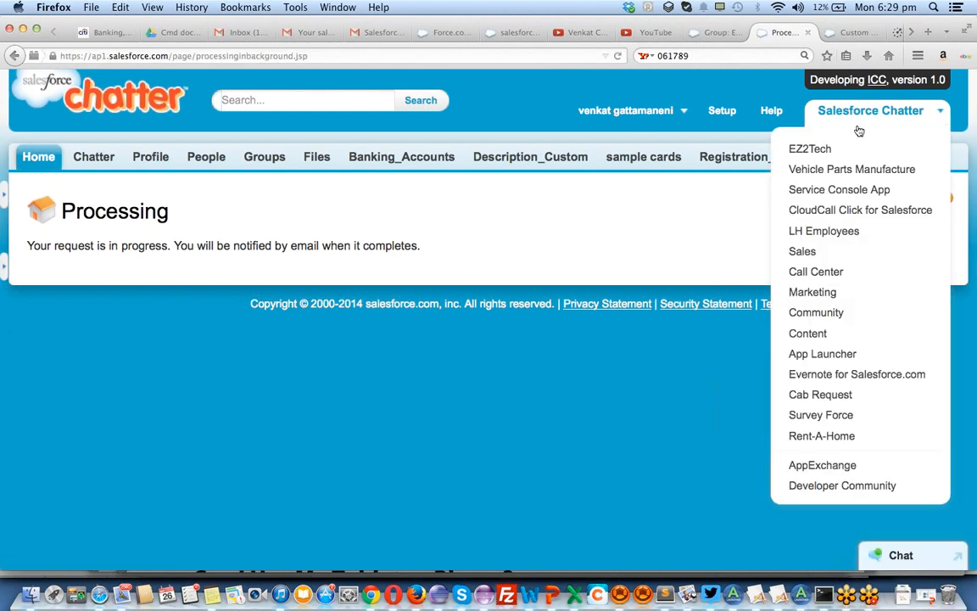
click(824, 170)
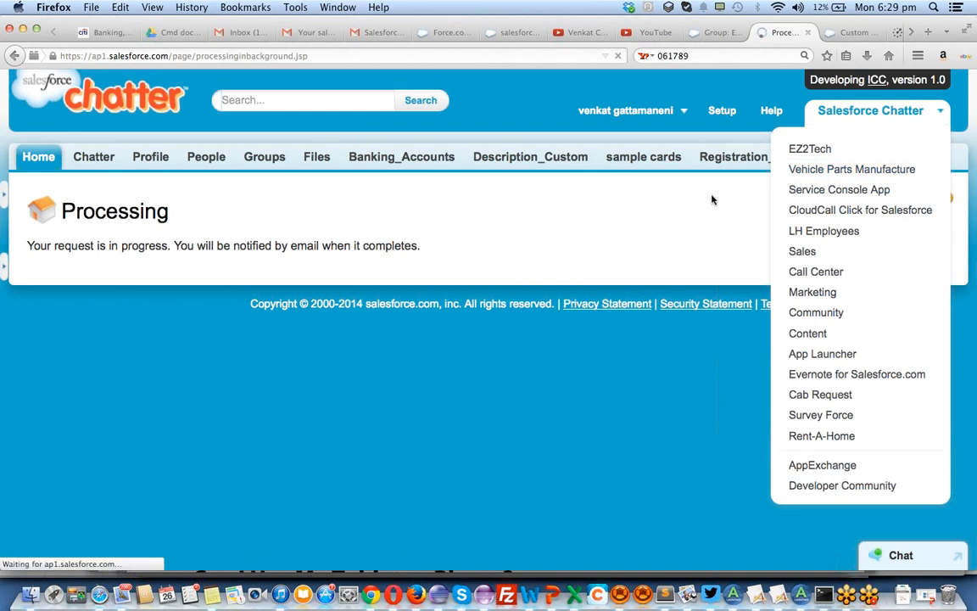
click(39, 162)
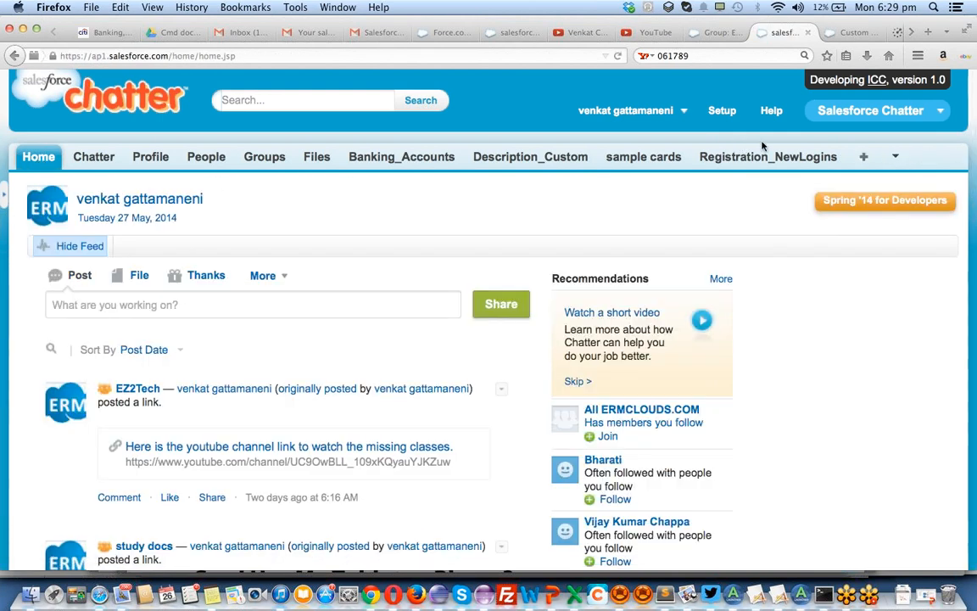
click(882, 113)
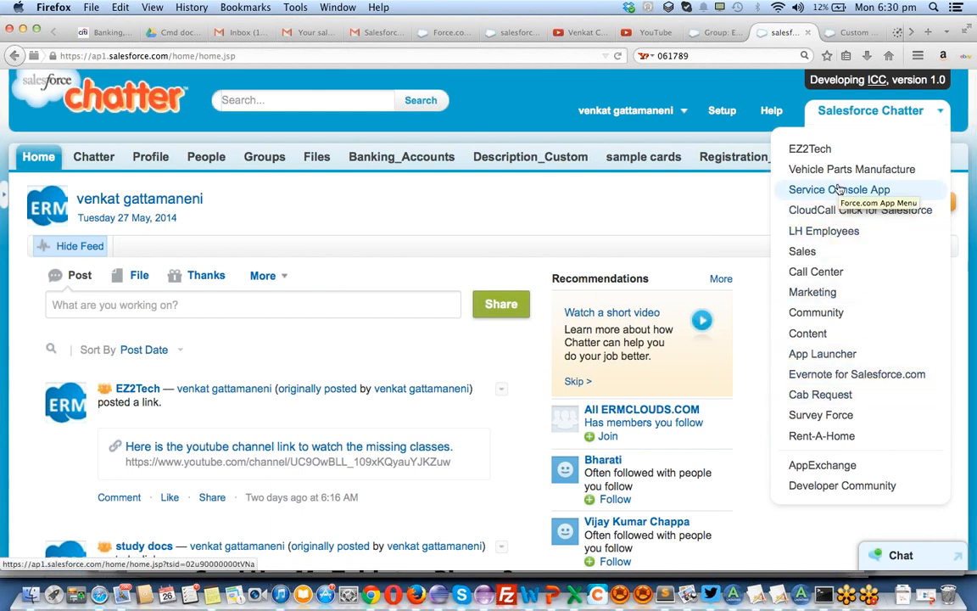
click(825, 431)
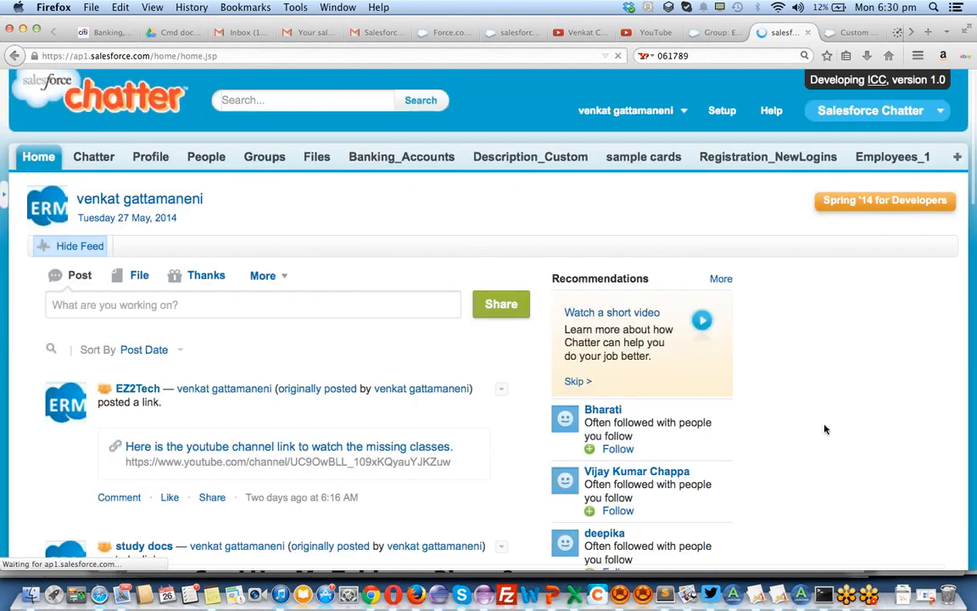
click(873, 111)
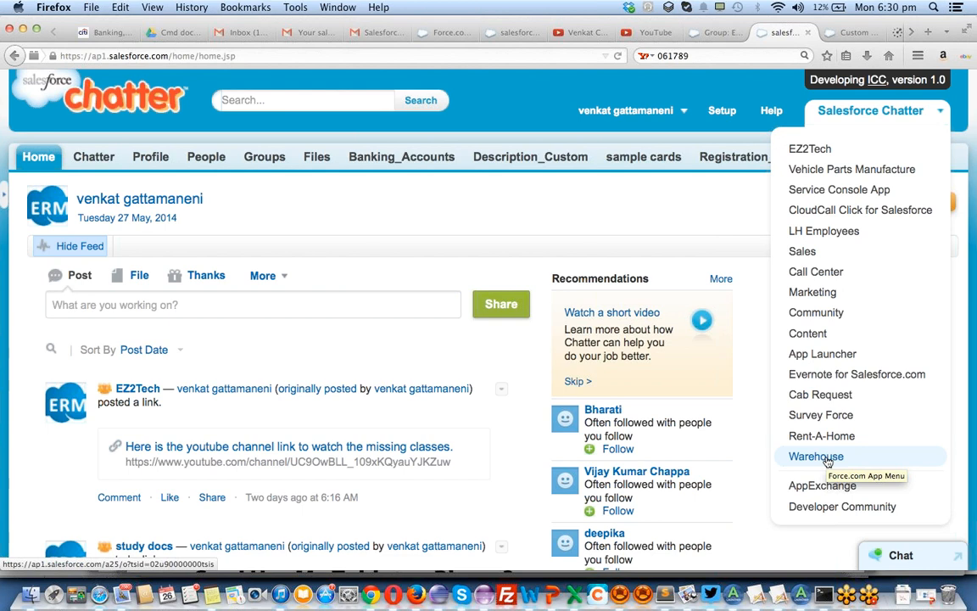
click(816, 456)
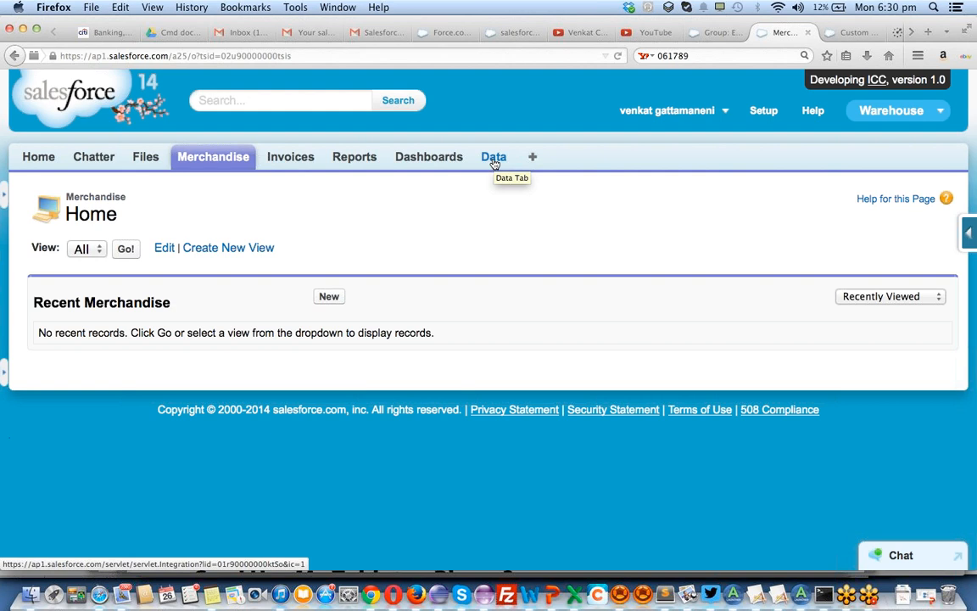
click(767, 112)
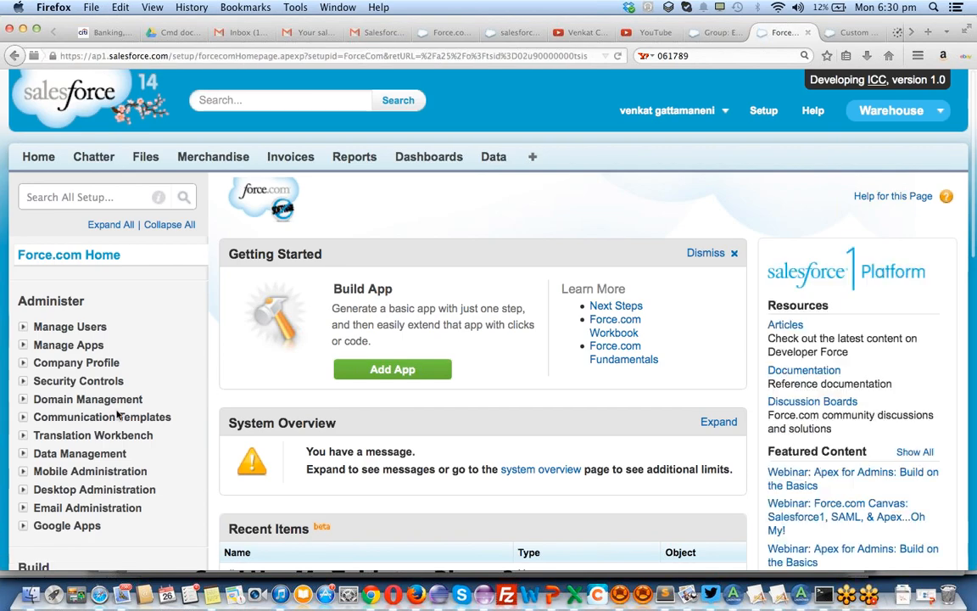
Step: Open Build > Develop > Installed Packages and review the Warehouse App 1.2 entry
scroll(117, 414, down, 5)
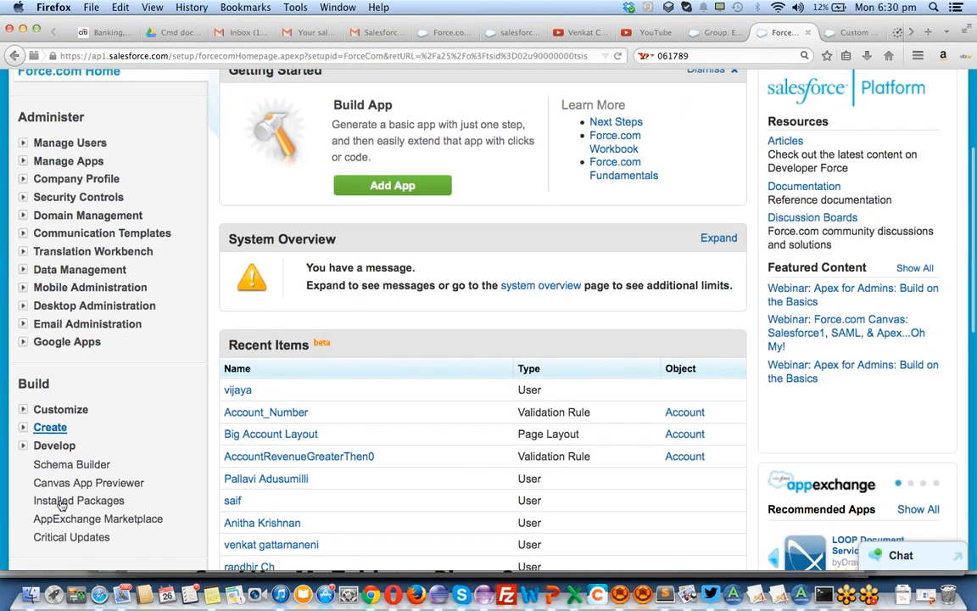
click(61, 501)
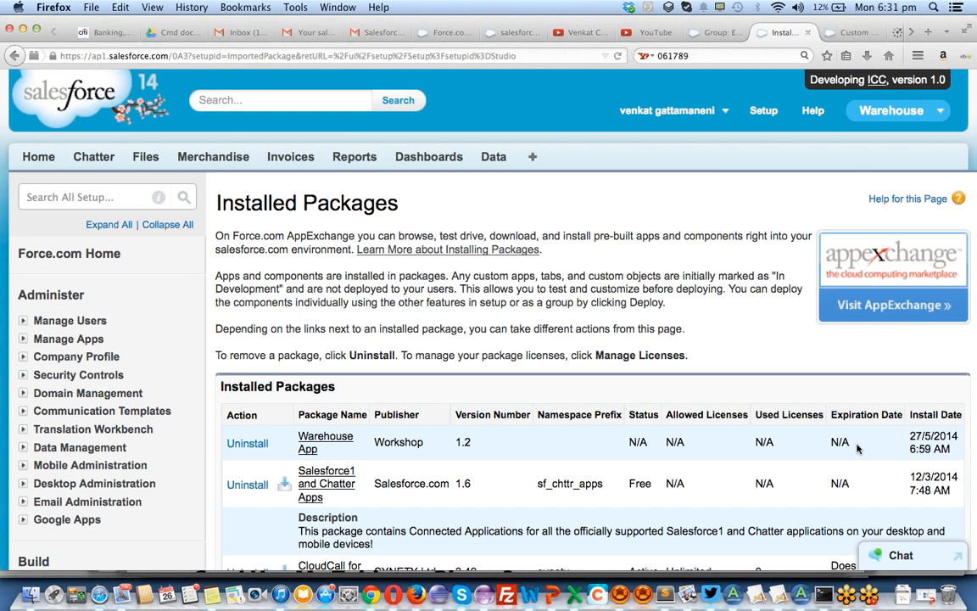
scroll(687, 435, down, 2)
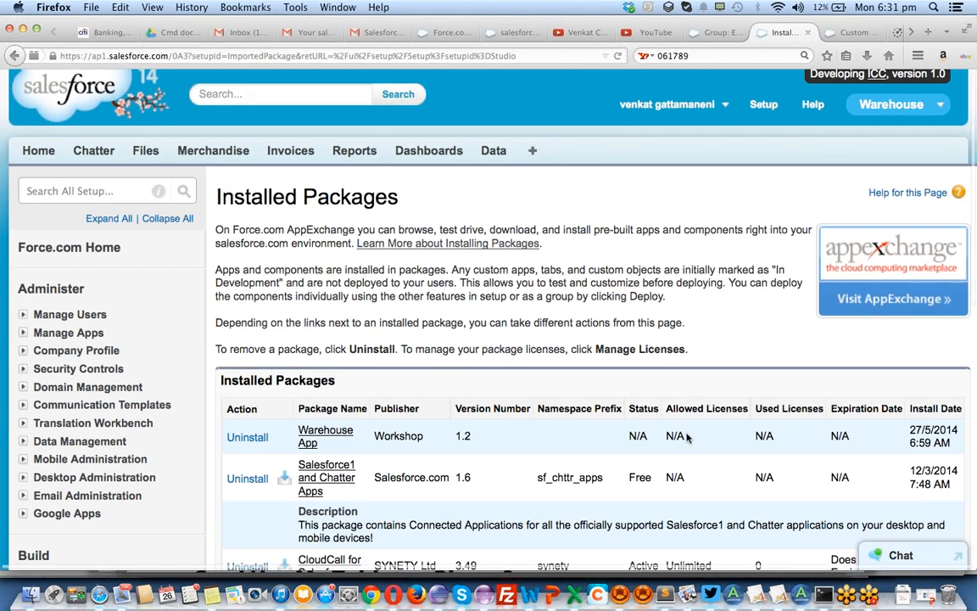
scroll(687, 436, down, 1)
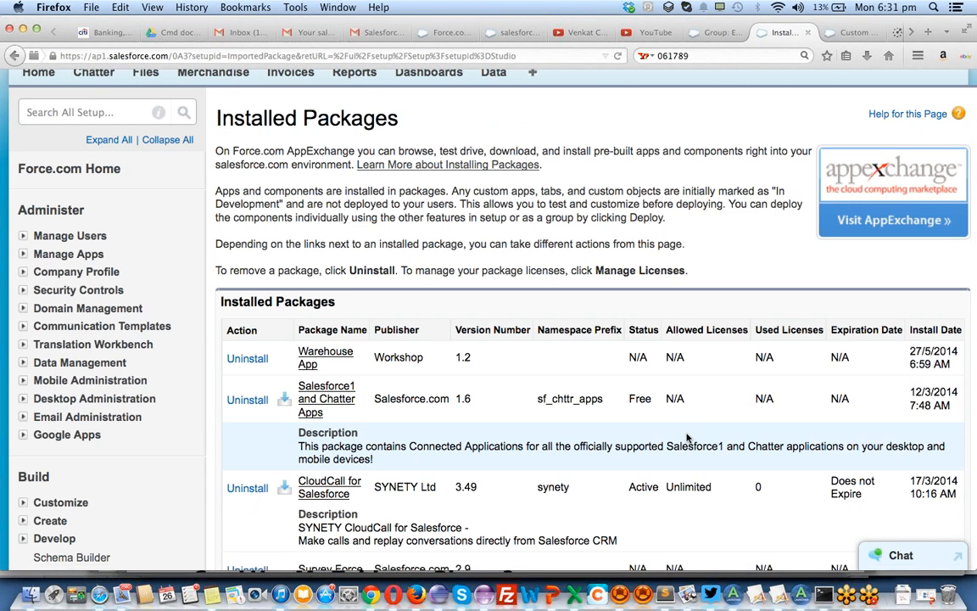
scroll(687, 436, down, 3)
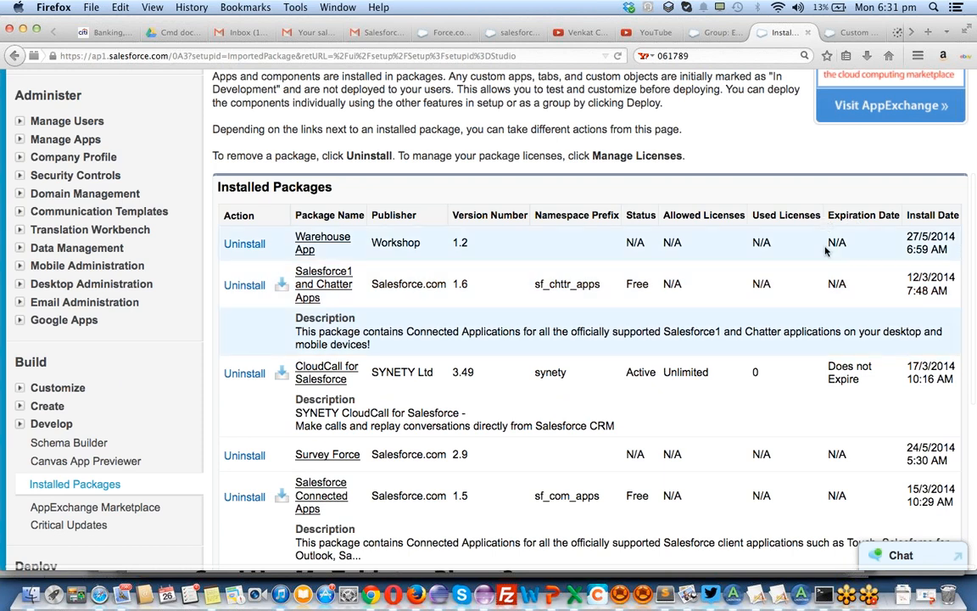
scroll(447, 328, down, 1)
scroll(447, 328, down, 3)
scroll(447, 328, up, 8)
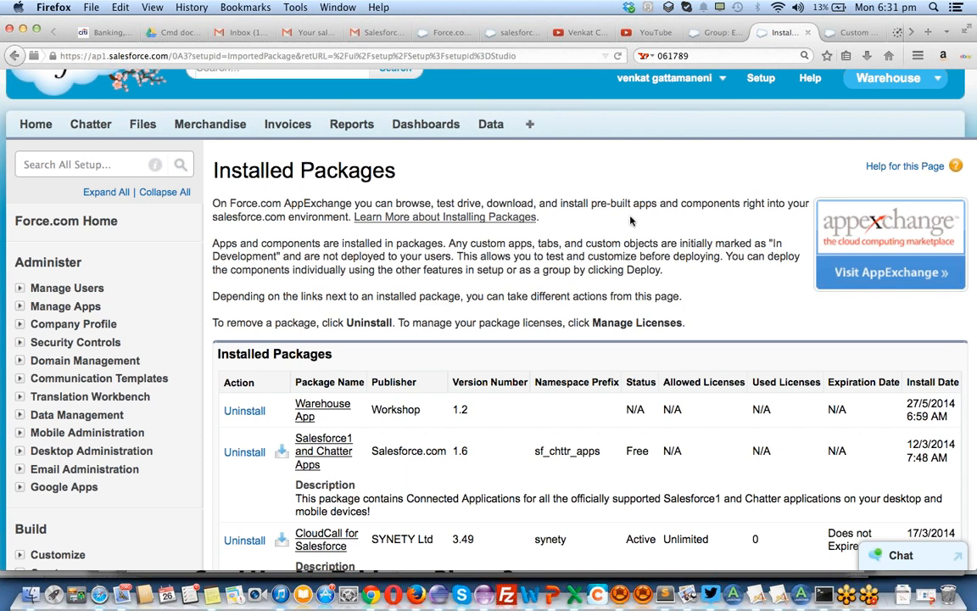
scroll(458, 288, up, 1)
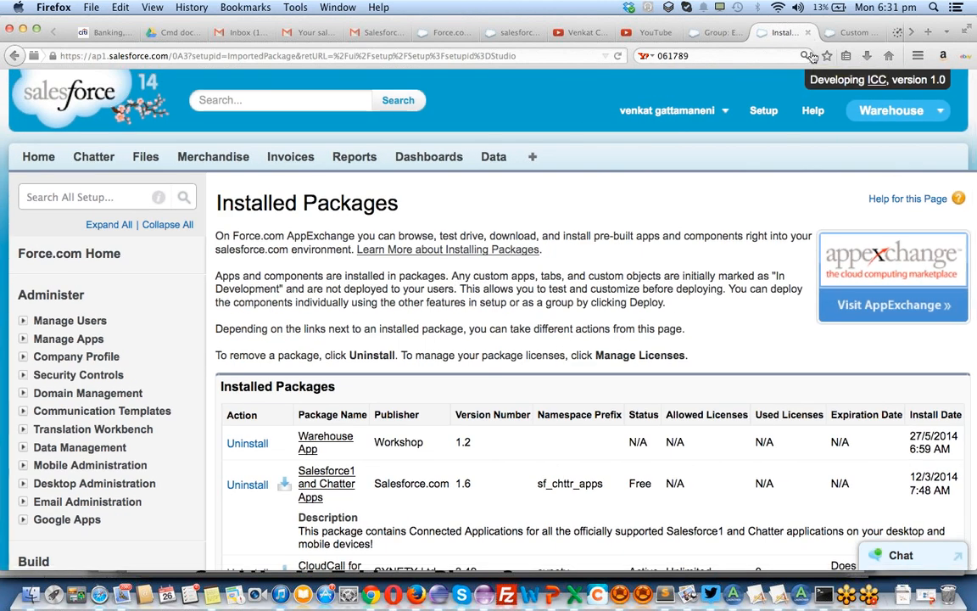
key(super+Tab)
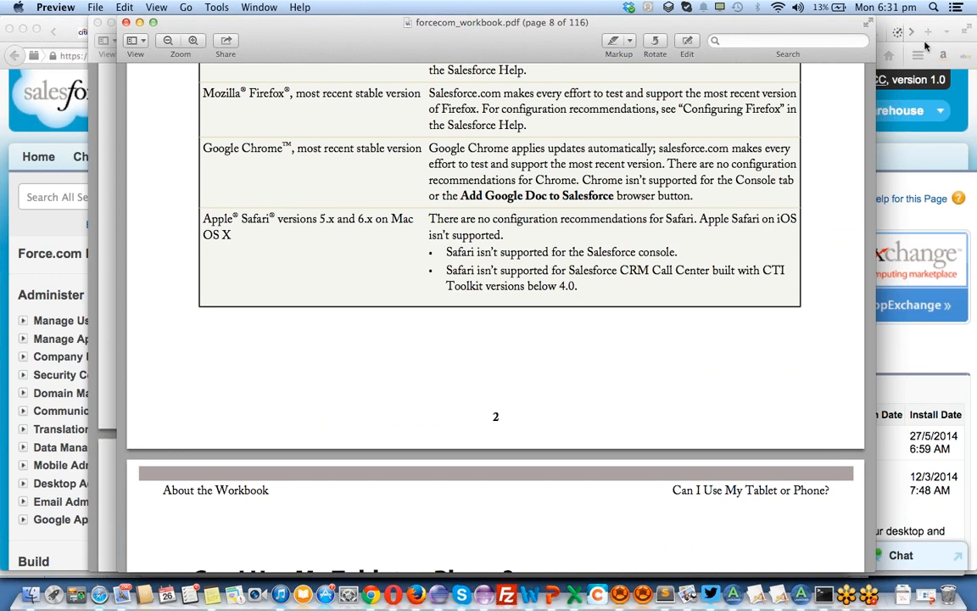
scroll(498, 354, down, 10)
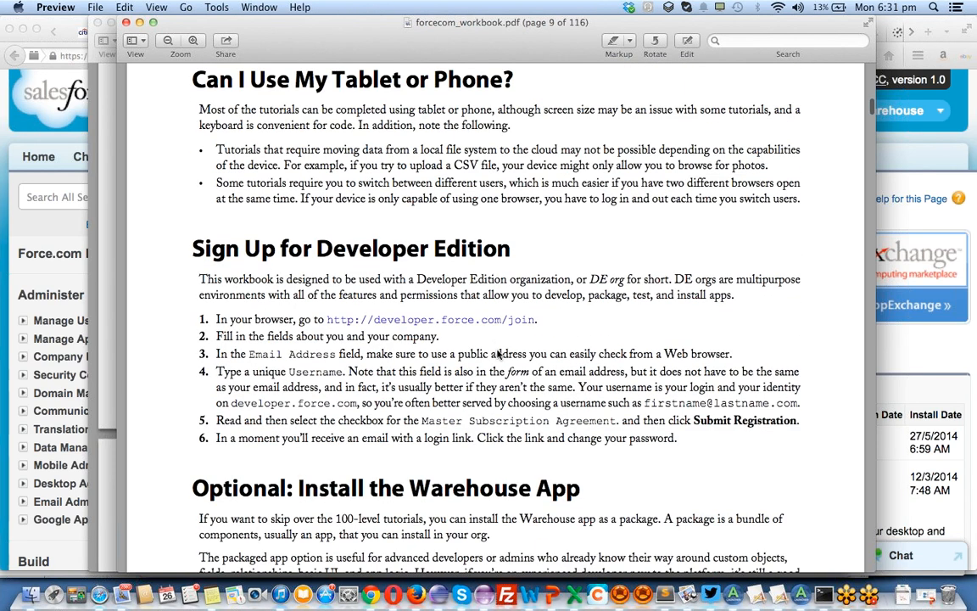
scroll(498, 355, down, 6)
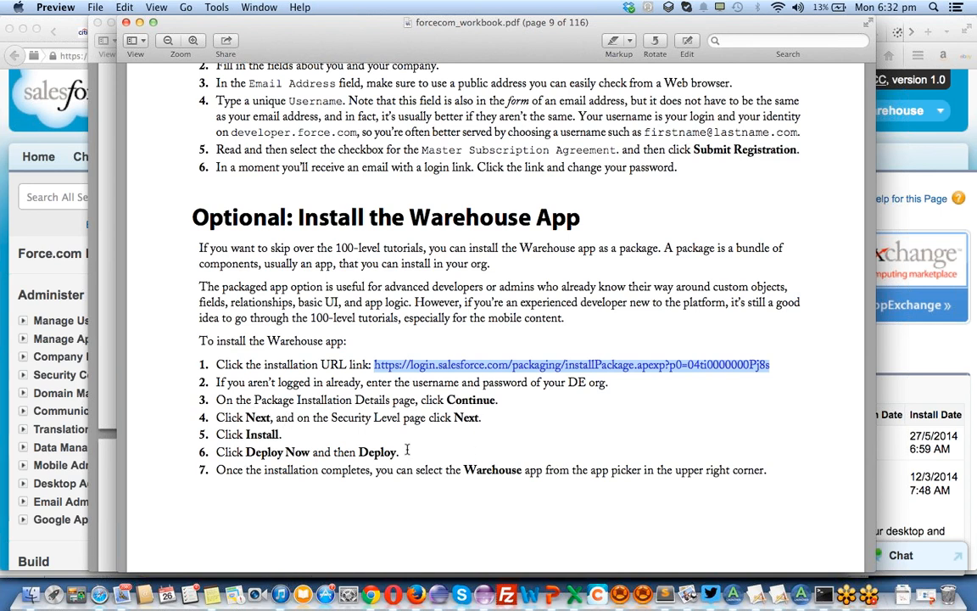
scroll(407, 451, down, 5)
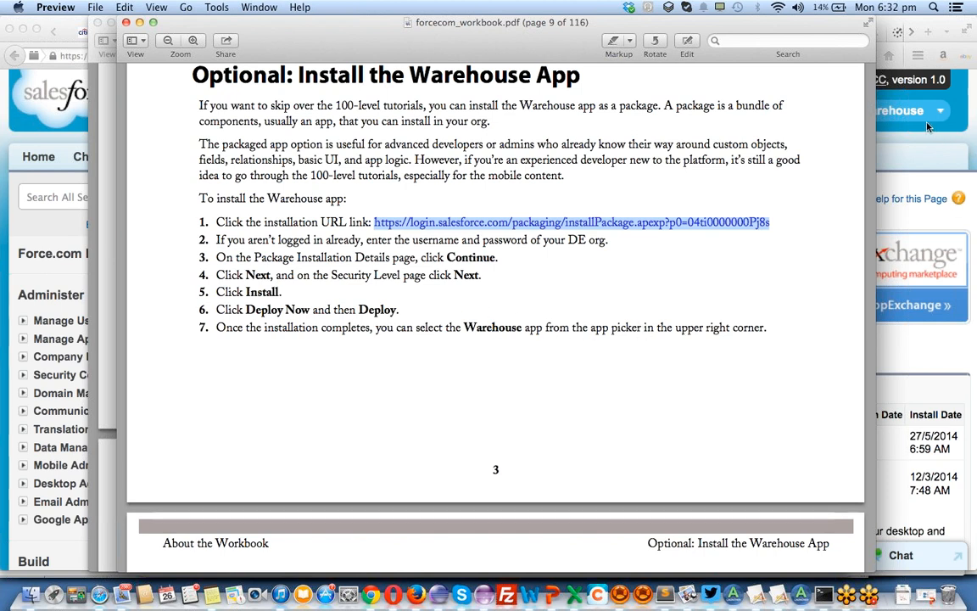
scroll(500, 391, down, 10)
scroll(501, 391, up, 10)
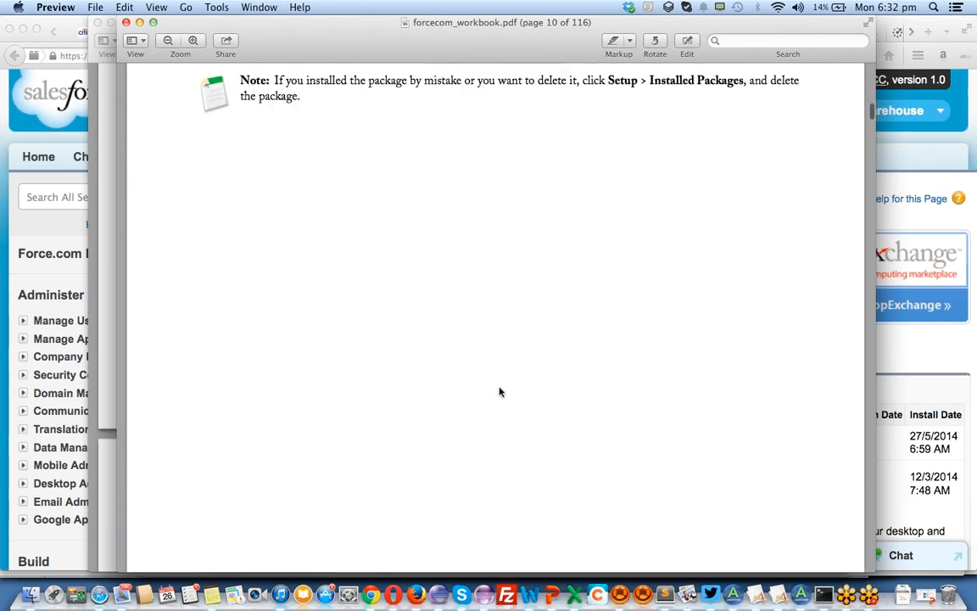
scroll(500, 391, up, 5)
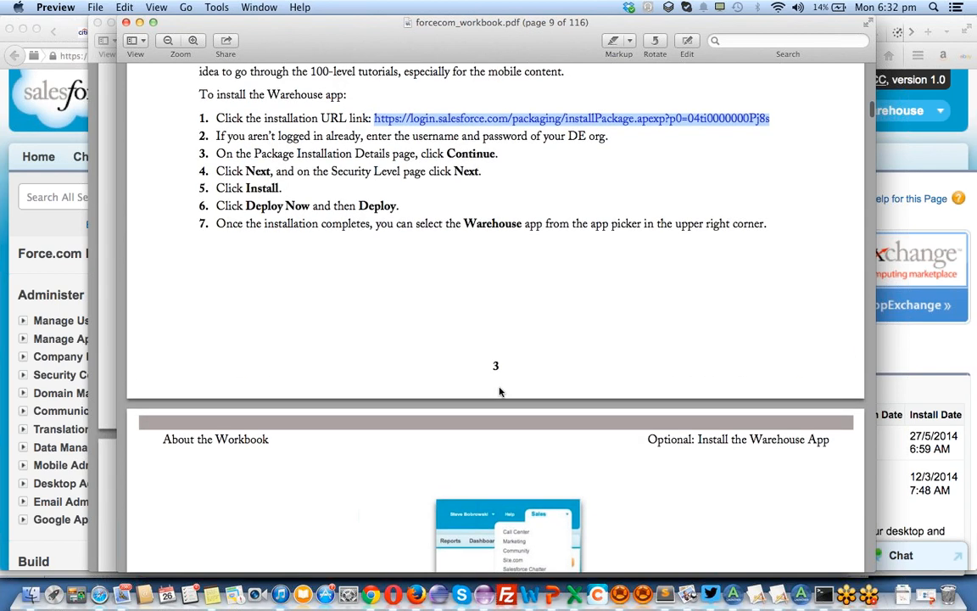
scroll(501, 391, down, 8)
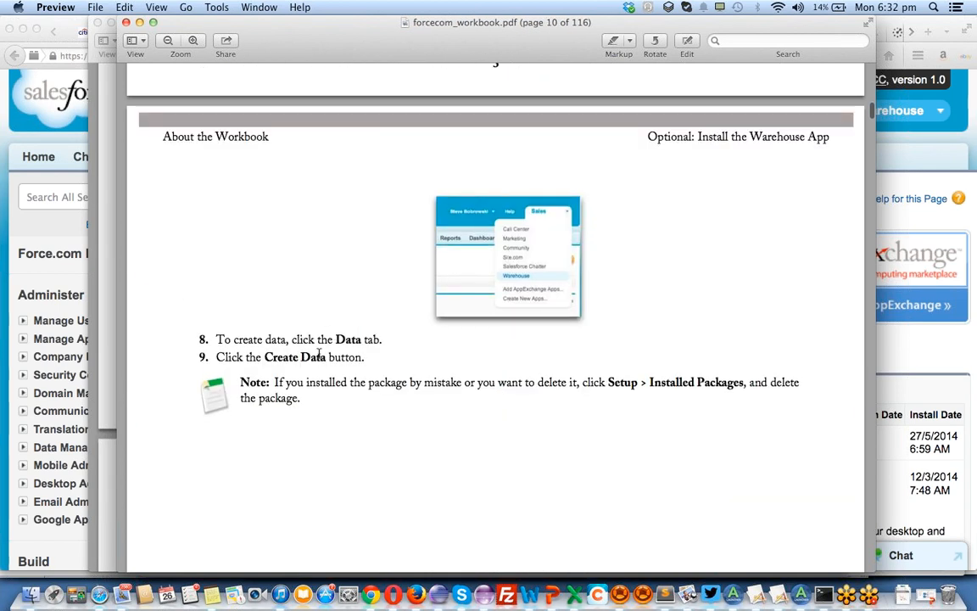
scroll(322, 340, down, 5)
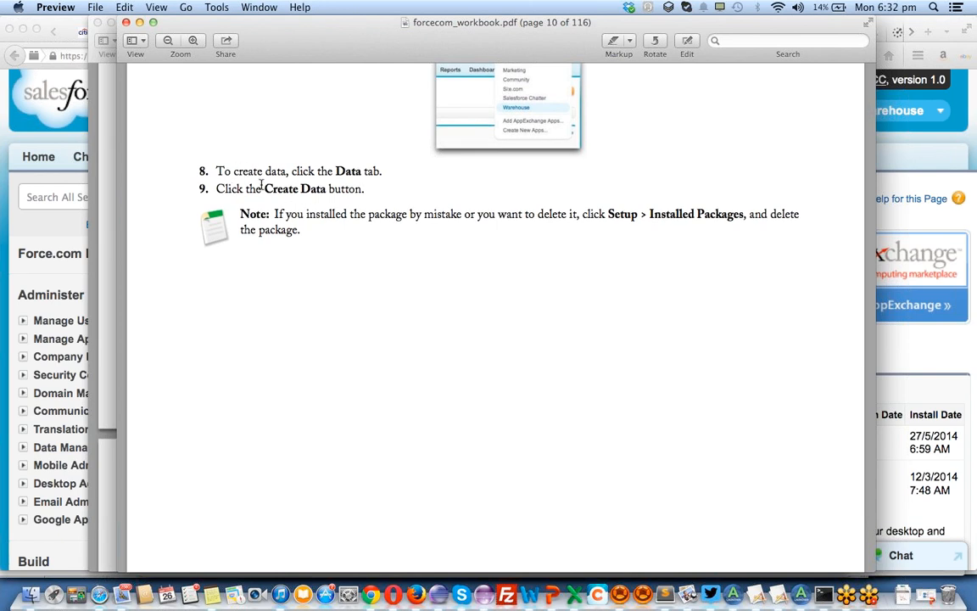
key(super+Tab)
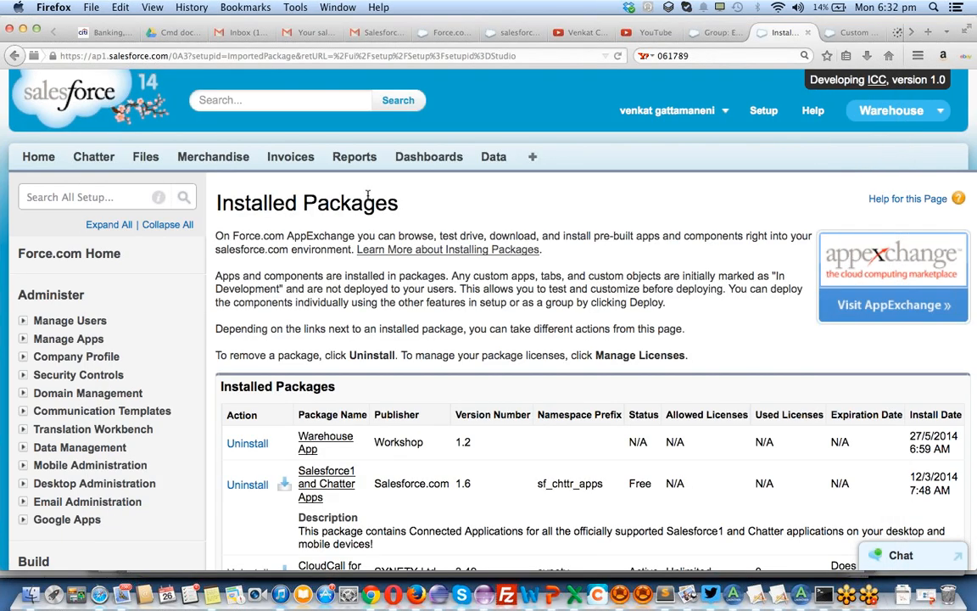
Step: Open the Warehouse Data tab, then view the workbook's Create Data steps on page 10
click(494, 158)
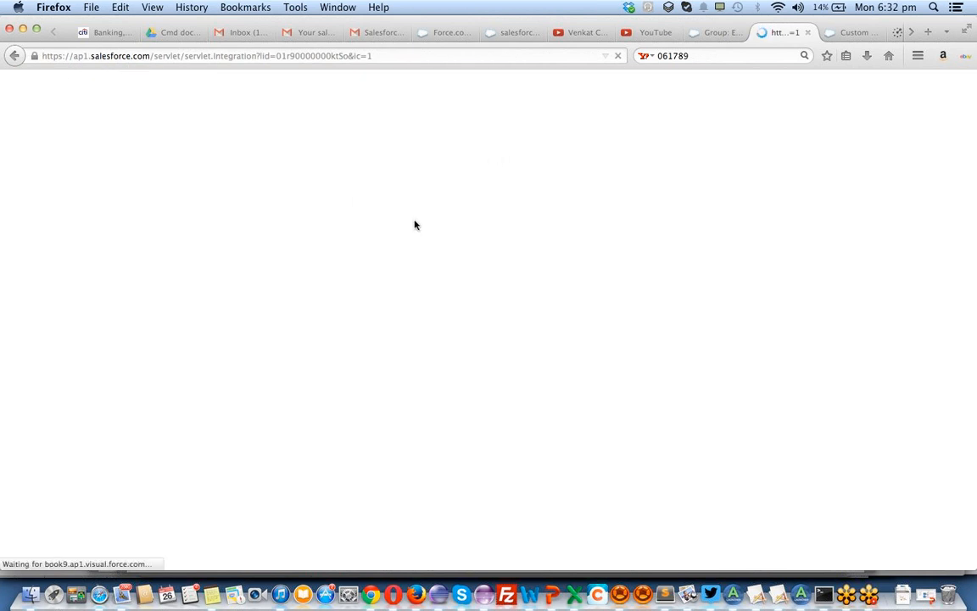
key(super+Tab)
scroll(415, 218, down, 5)
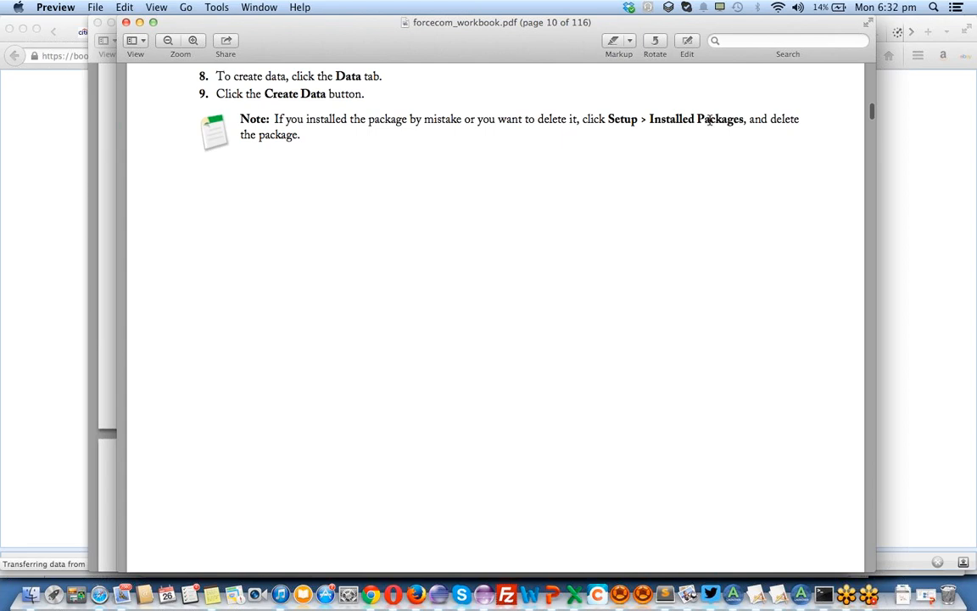
Step: Scroll the workbook PDF from page 10 to page 15, 'Access the App from a Mobile Device'
scroll(243, 184, down, 15)
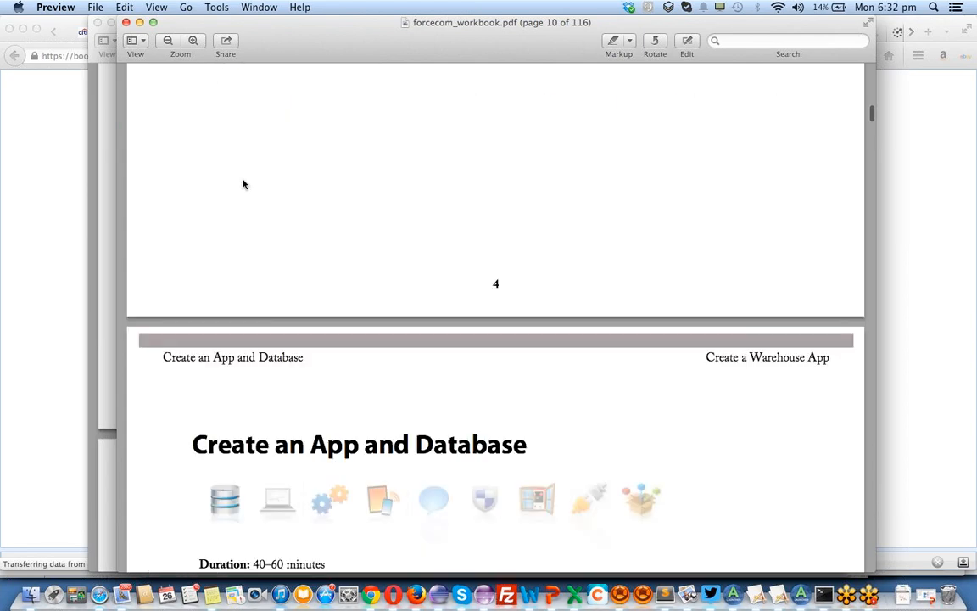
scroll(243, 184, down, 10)
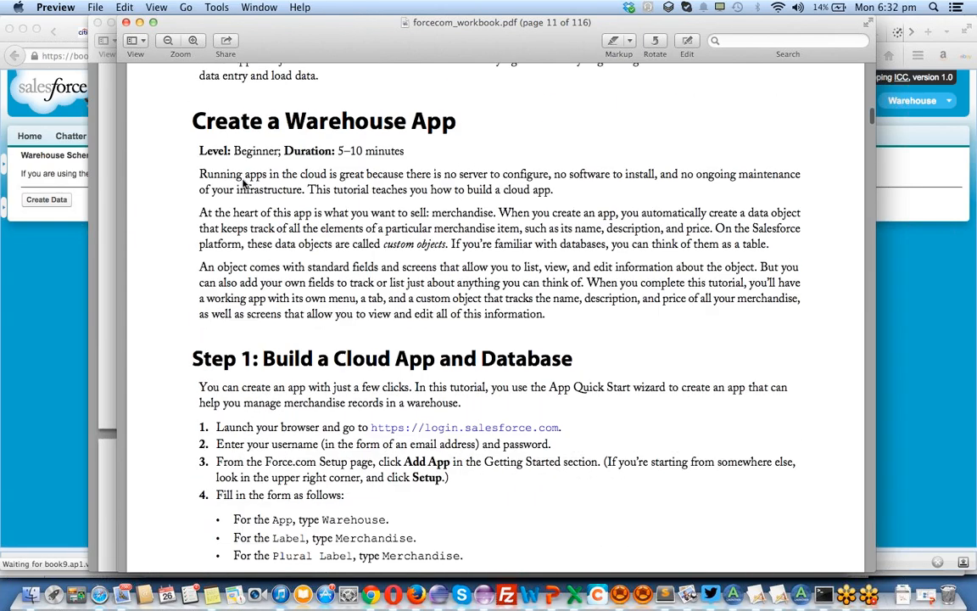
scroll(242, 184, down, 5)
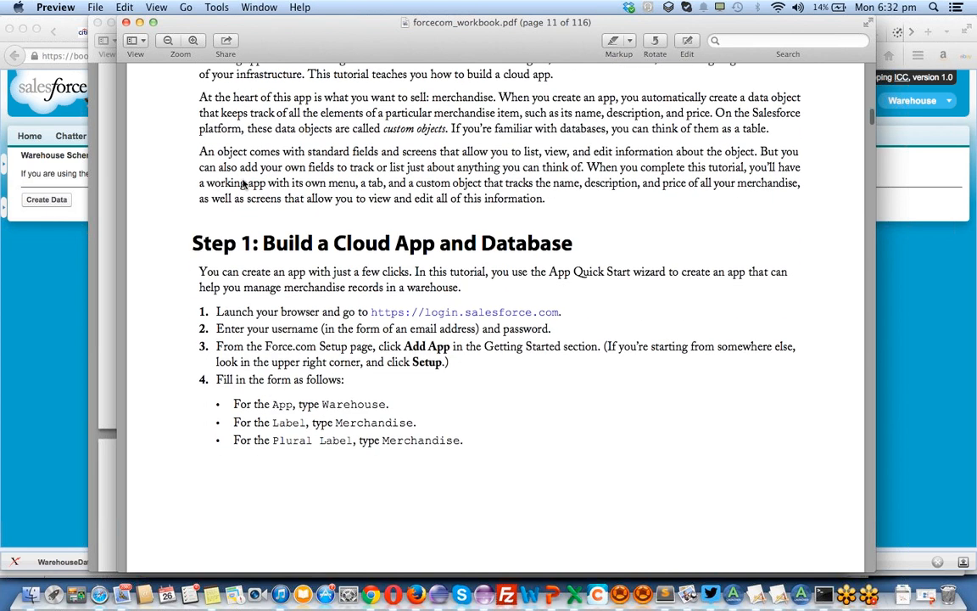
scroll(243, 184, down, 3)
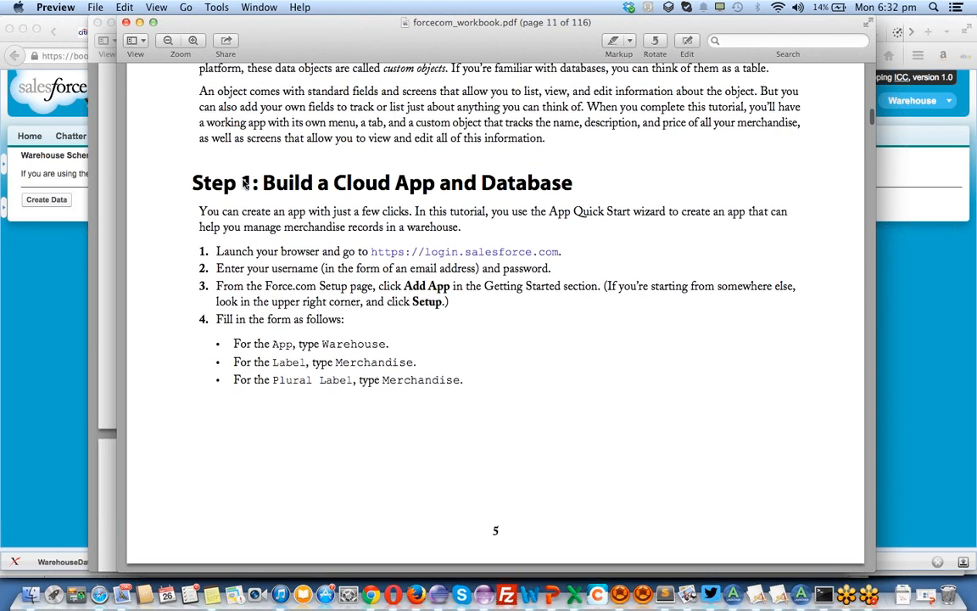
scroll(245, 184, down, 1)
scroll(243, 184, down, 2)
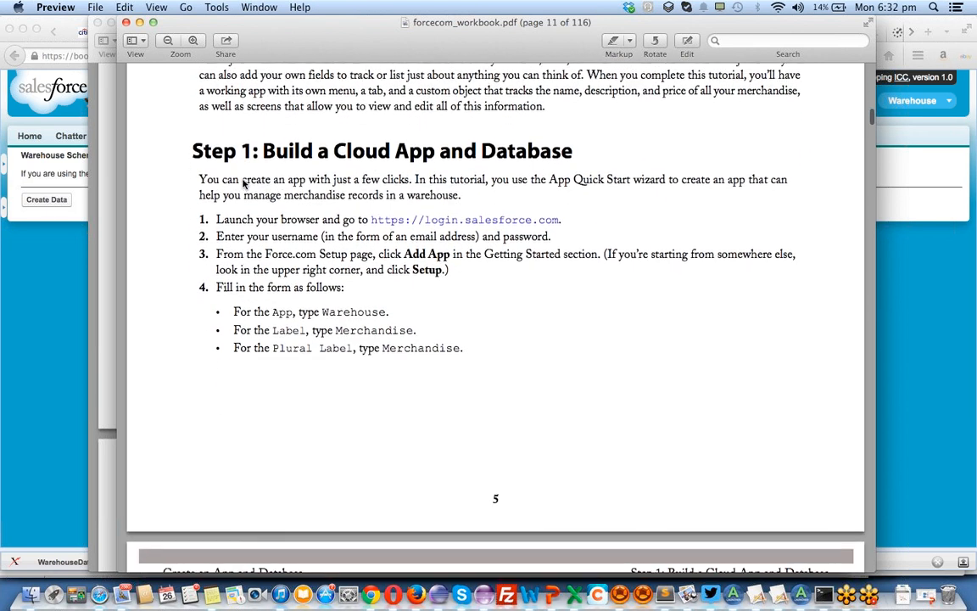
scroll(242, 185, down, 15)
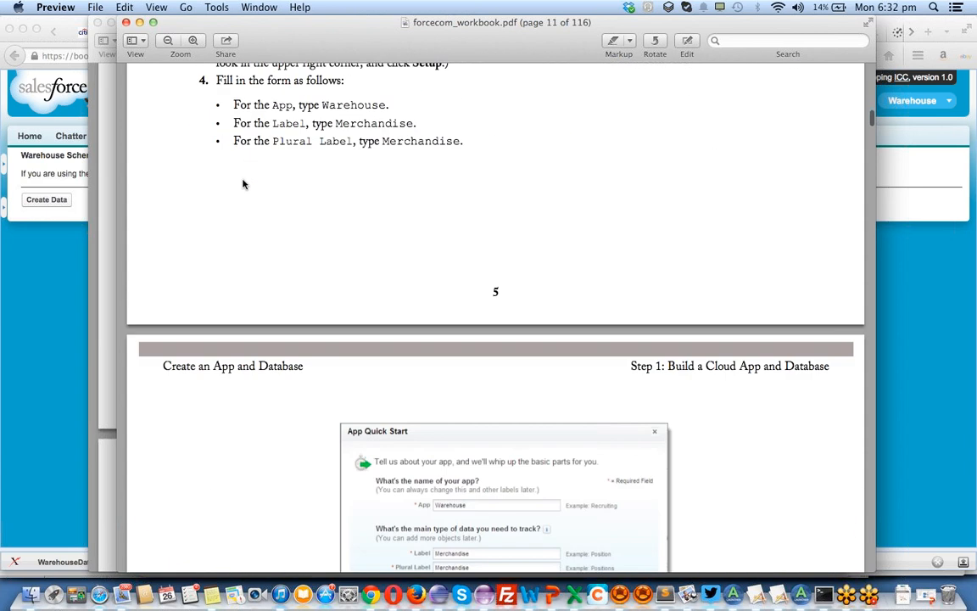
scroll(243, 184, down, 5)
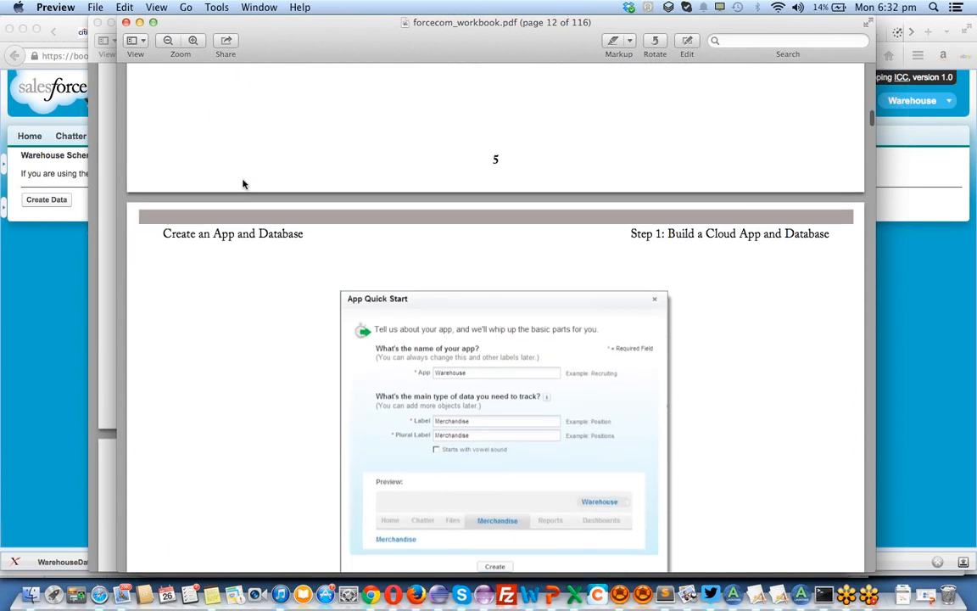
scroll(386, 349, down, 15)
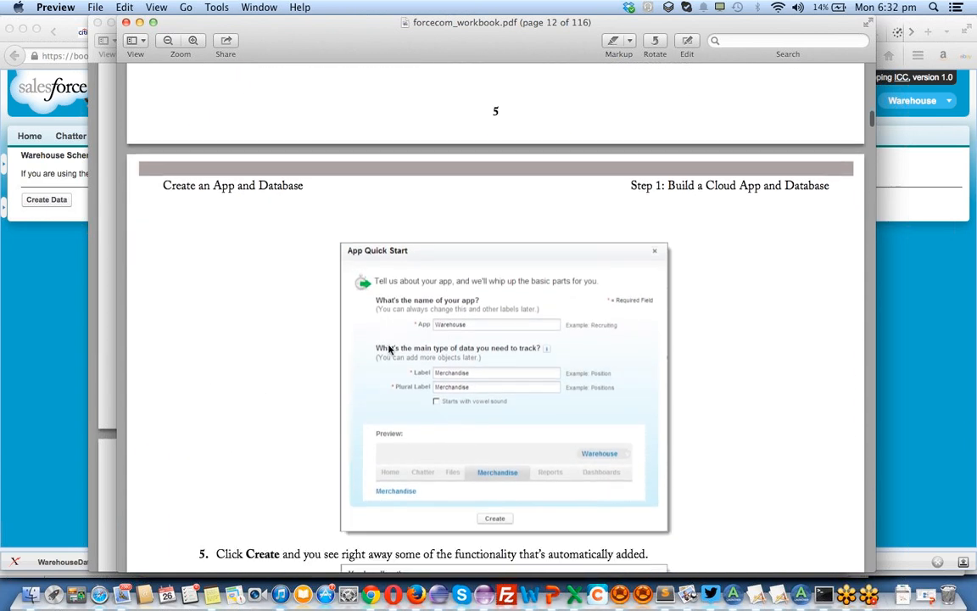
scroll(388, 348, down, 12)
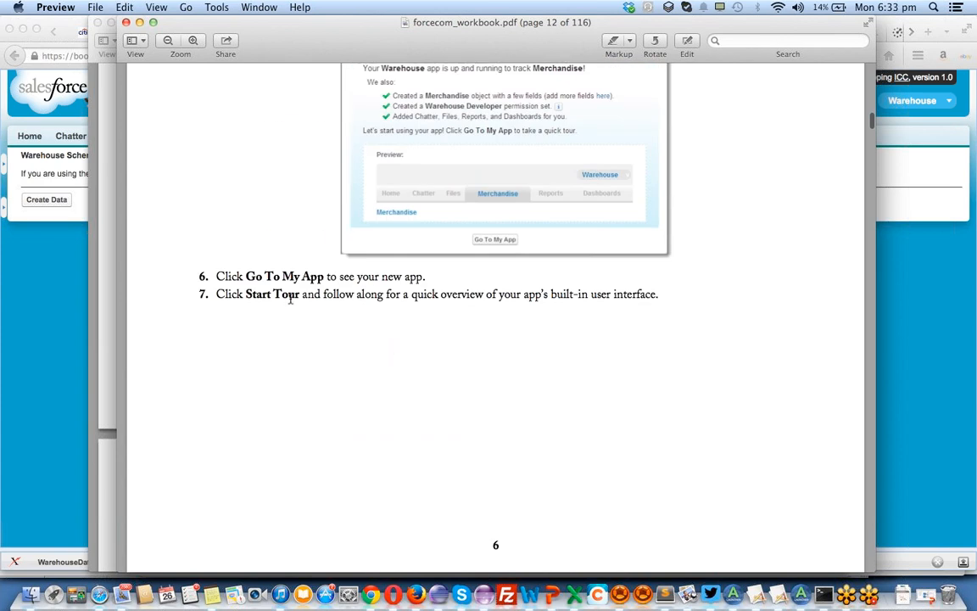
scroll(388, 344, down, 7)
scroll(388, 278, down, 8)
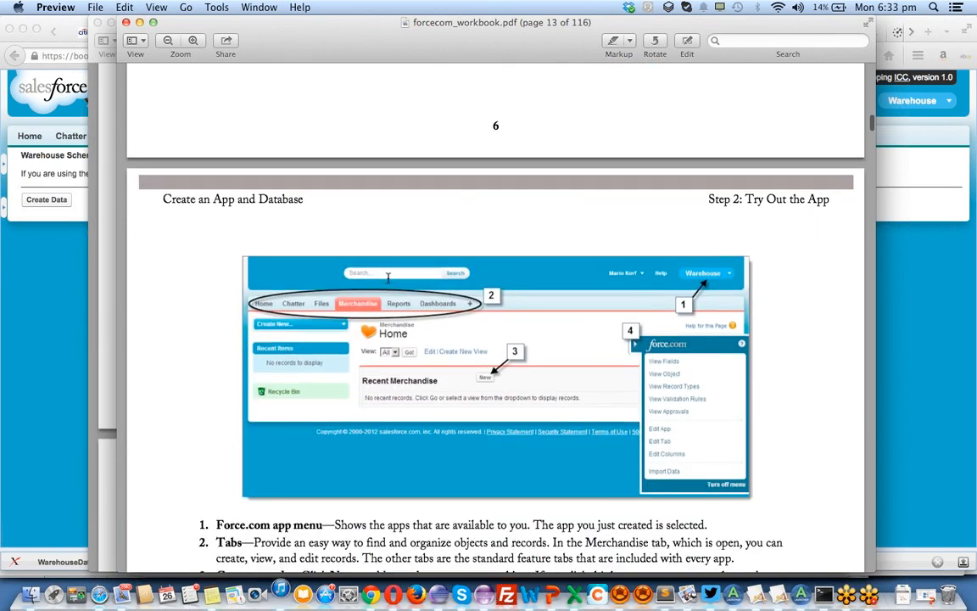
scroll(387, 277, down, 20)
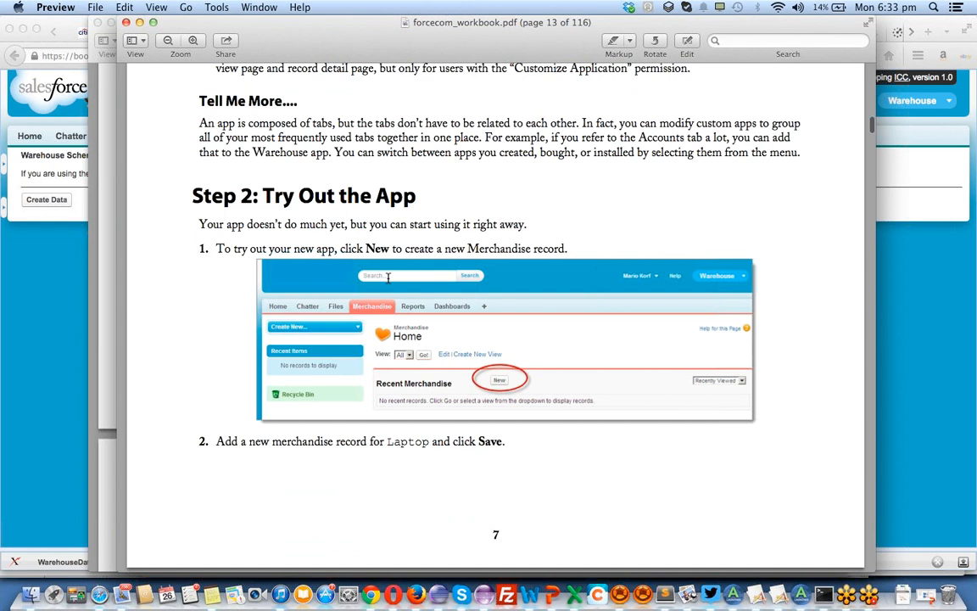
scroll(388, 277, down, 20)
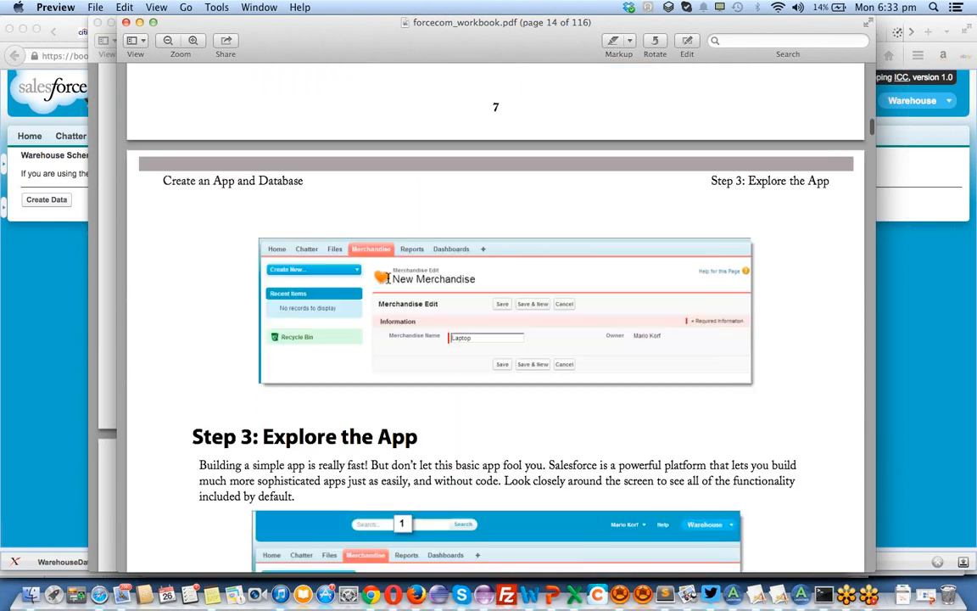
scroll(388, 278, down, 20)
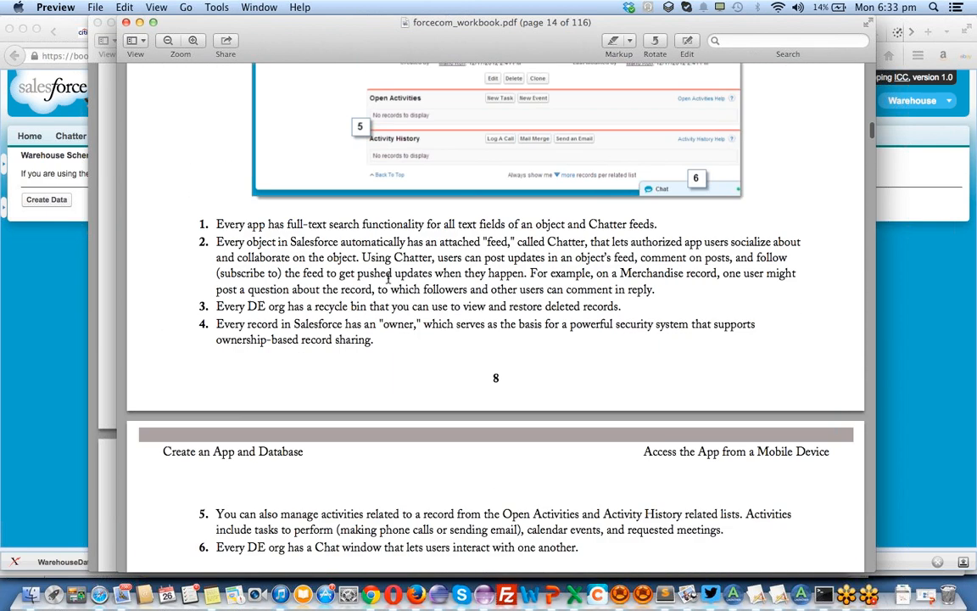
scroll(388, 278, down, 11)
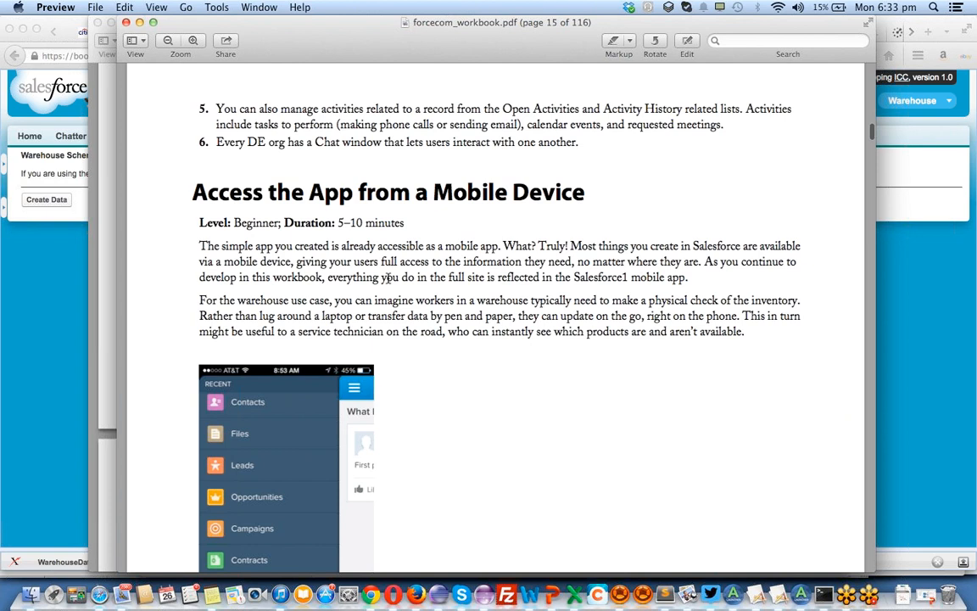
Step: Scroll the workbook from page 15 to page 17, showing steps 6–8 of Step 3: Explore the Mobile App
scroll(387, 276, up, 5)
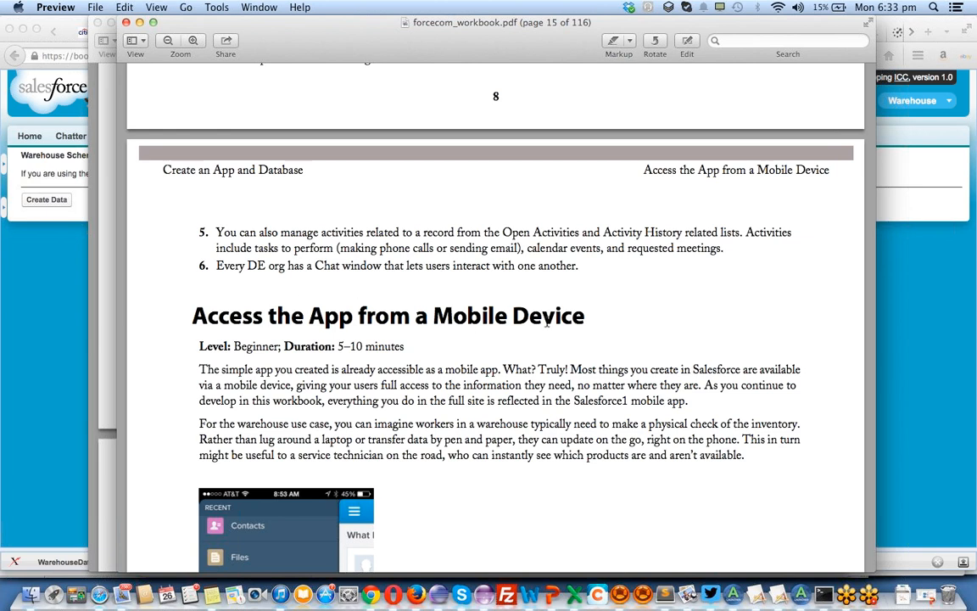
scroll(514, 313, down, 15)
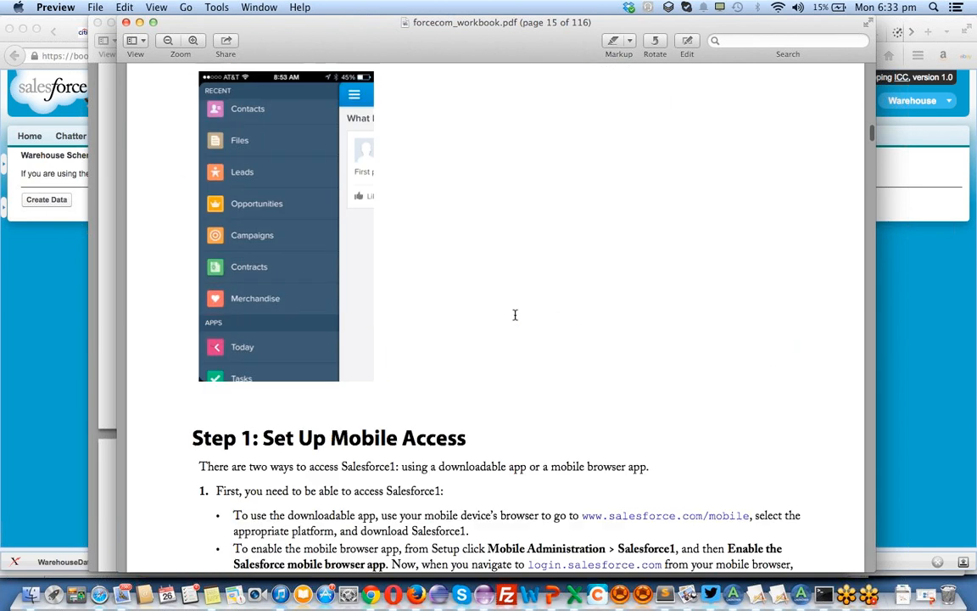
scroll(515, 315, down, 2)
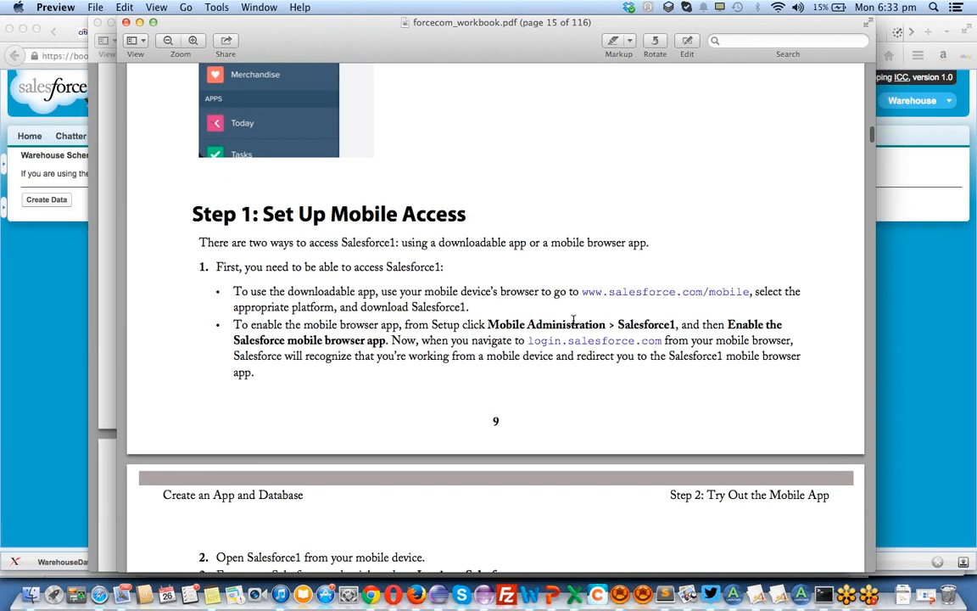
scroll(674, 185, down, 3)
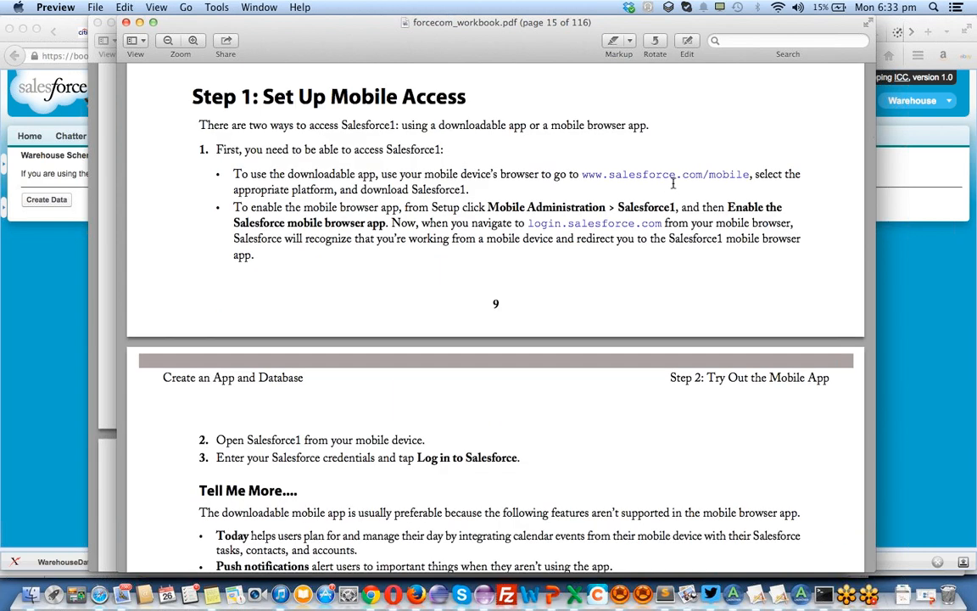
scroll(675, 183, down, 1)
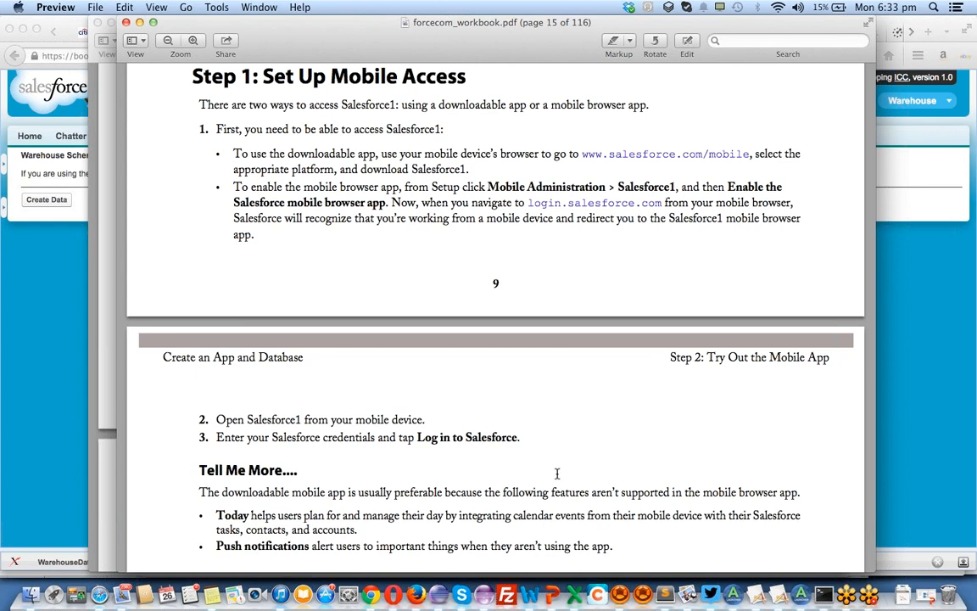
scroll(557, 473, down, 5)
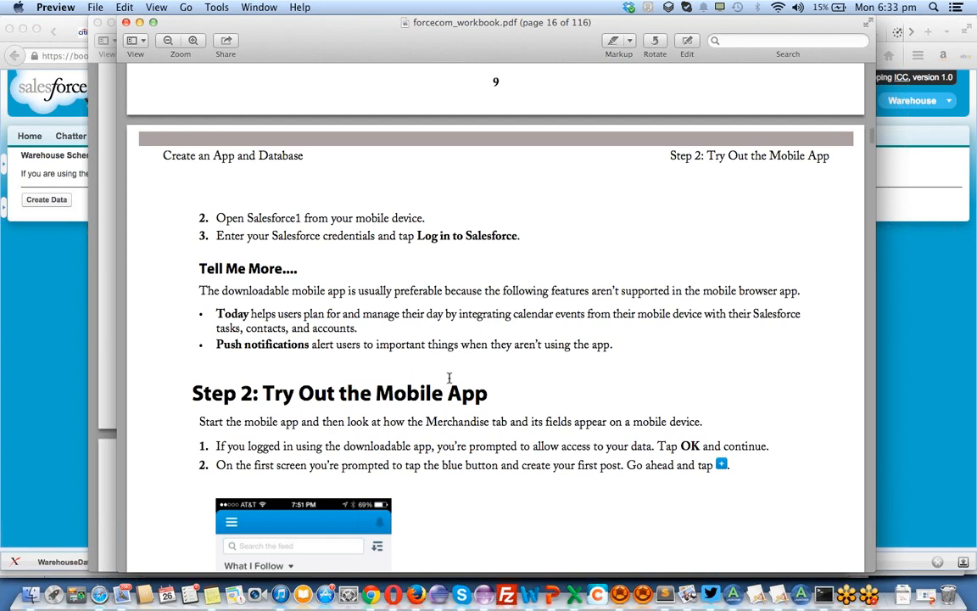
scroll(449, 378, down, 5)
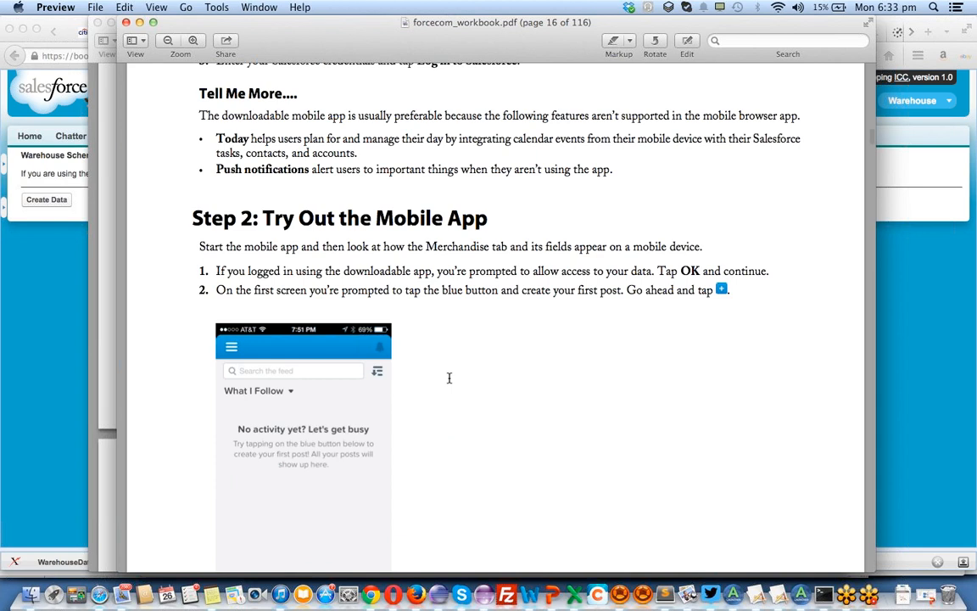
scroll(449, 378, down, 4)
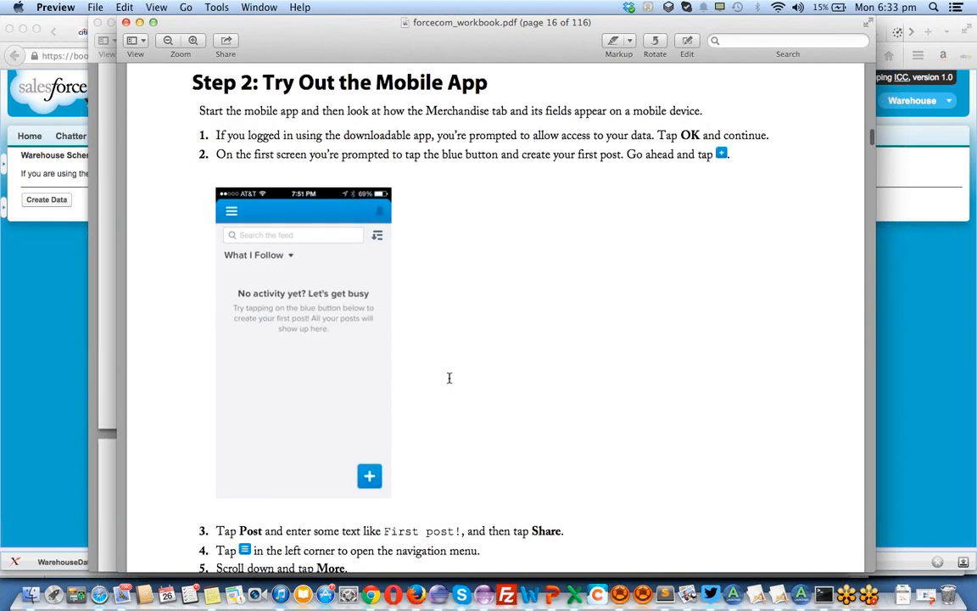
scroll(450, 379, down, 6)
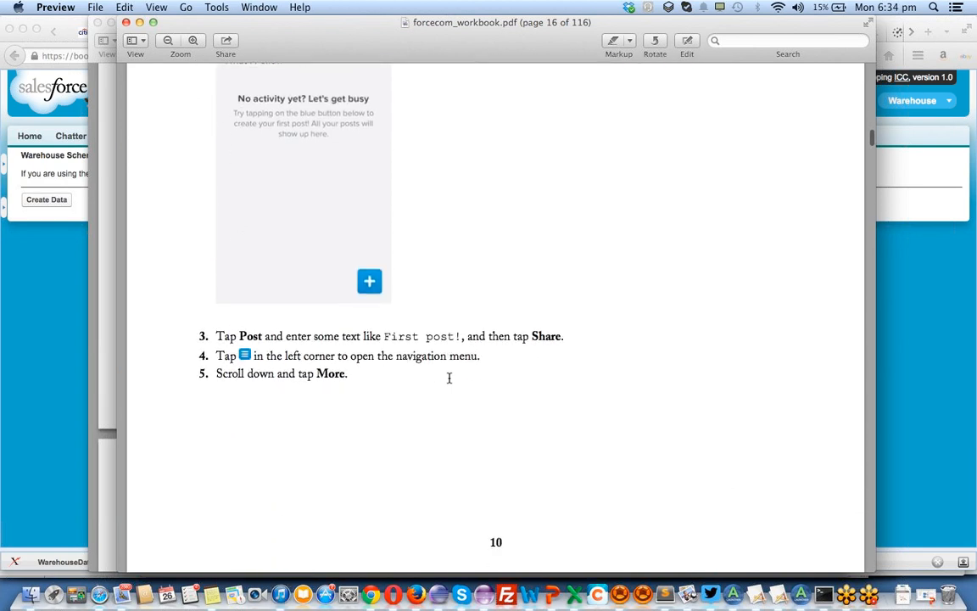
scroll(449, 378, down, 4)
scroll(449, 378, up, 10)
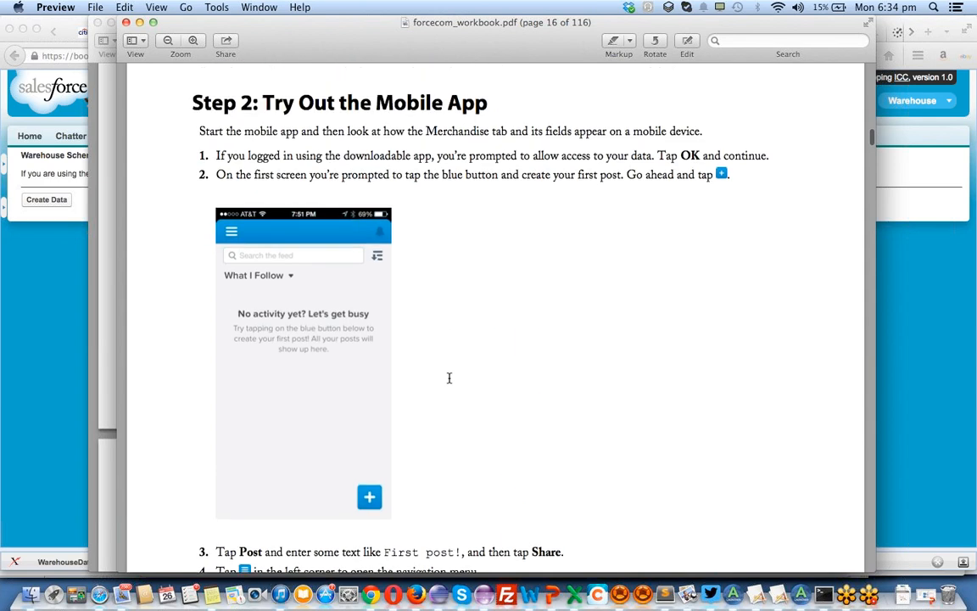
scroll(357, 393, down, 15)
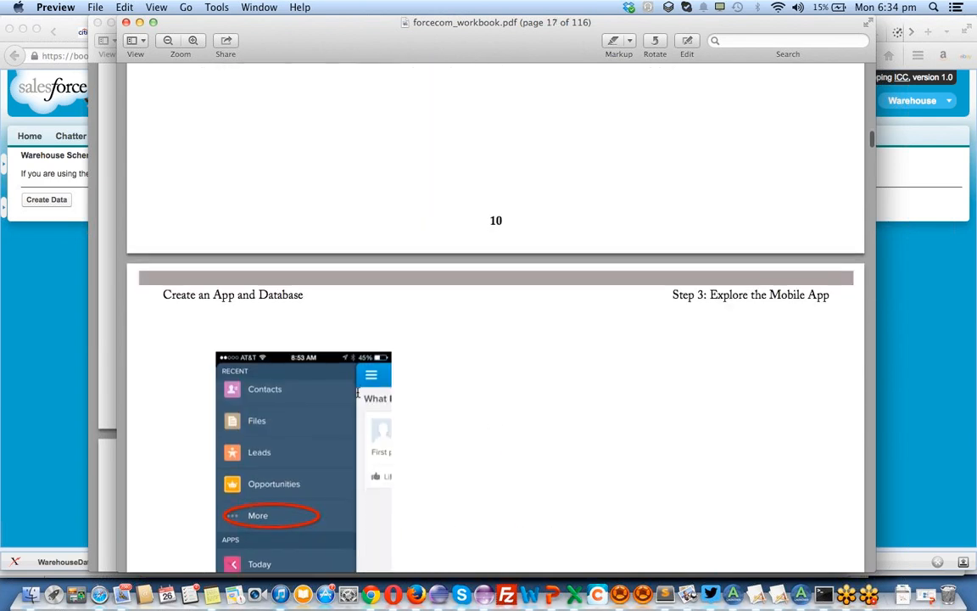
scroll(357, 393, down, 5)
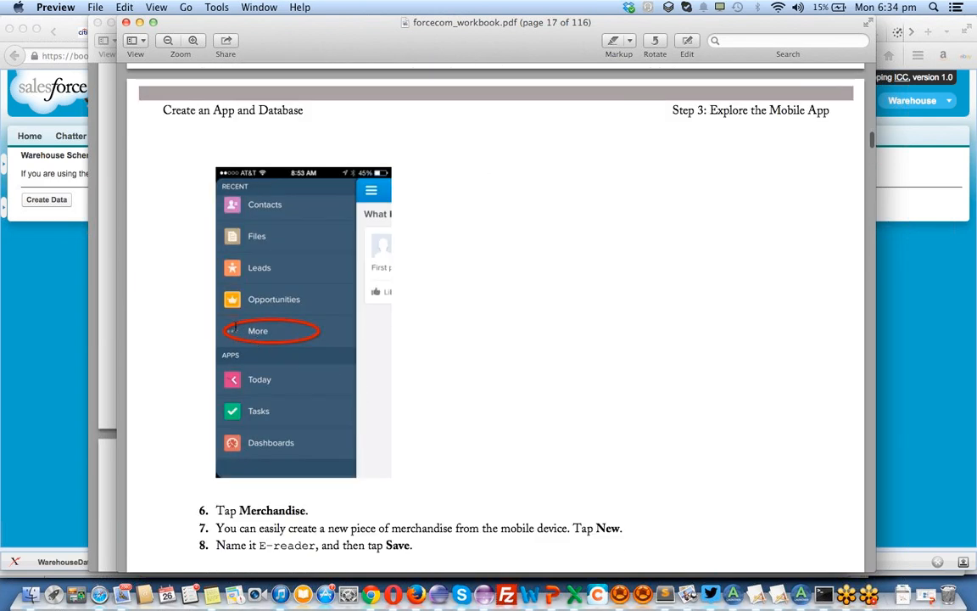
scroll(458, 329, down, 20)
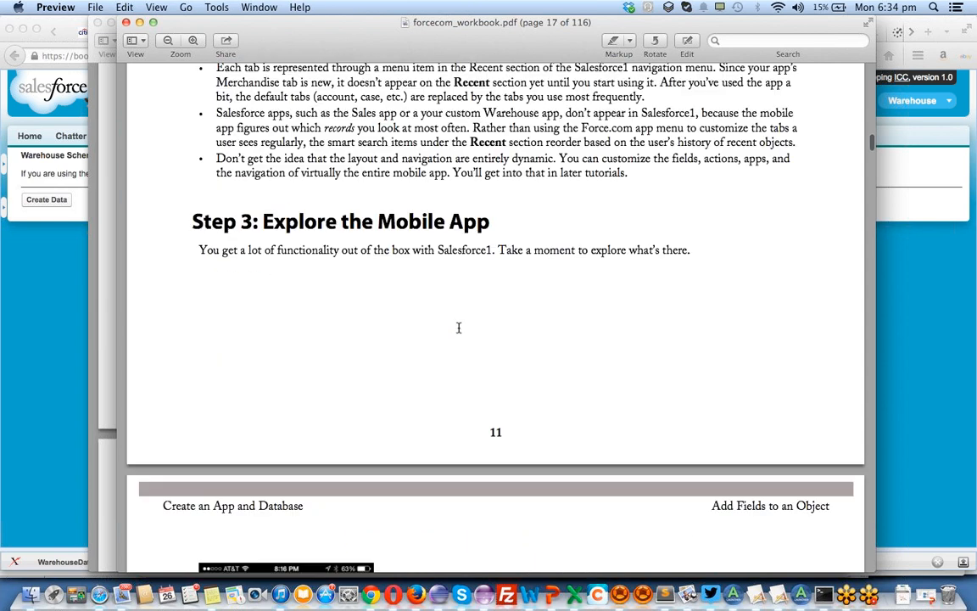
scroll(458, 329, down, 20)
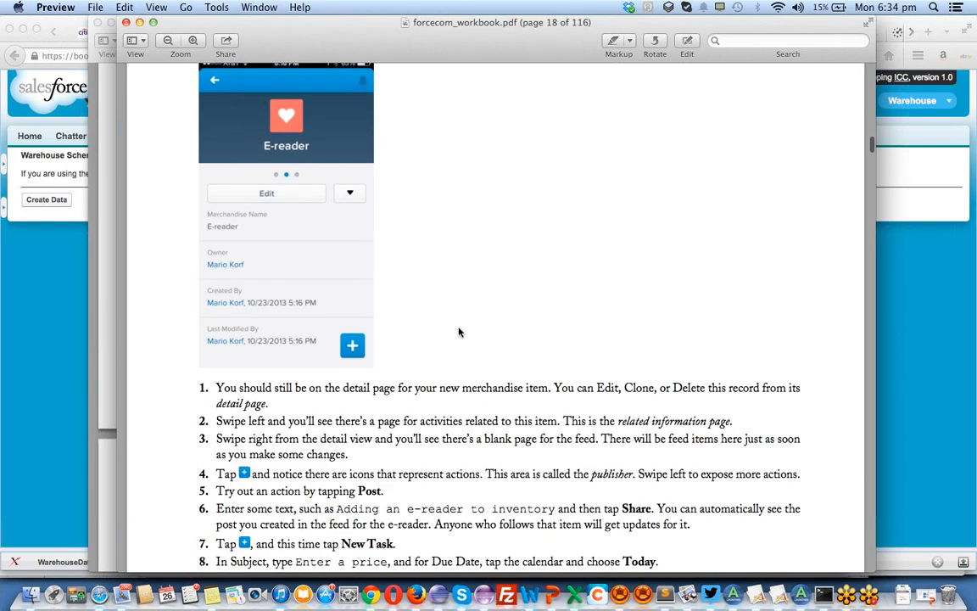
scroll(458, 331, down, 13)
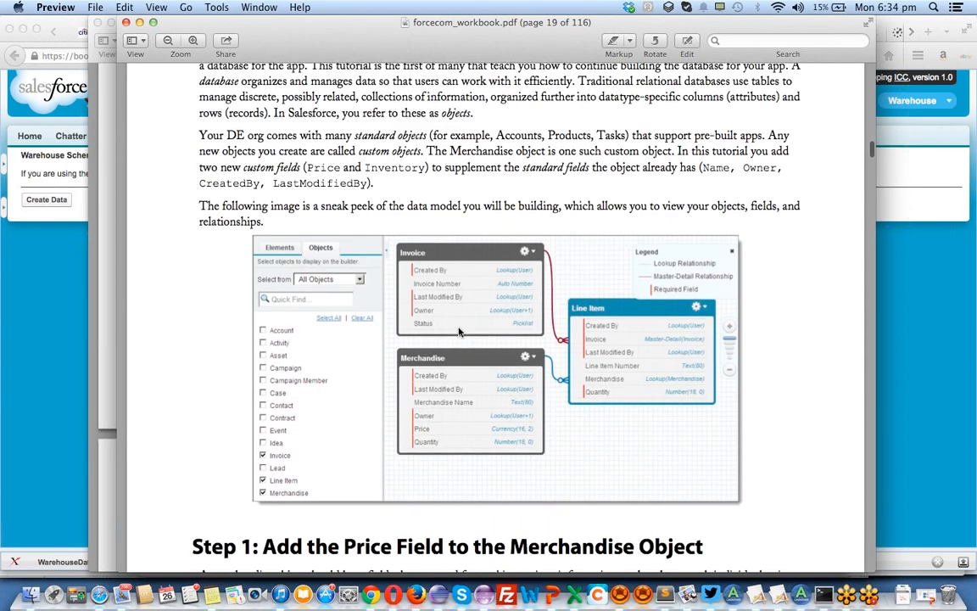
scroll(458, 332, down, 2)
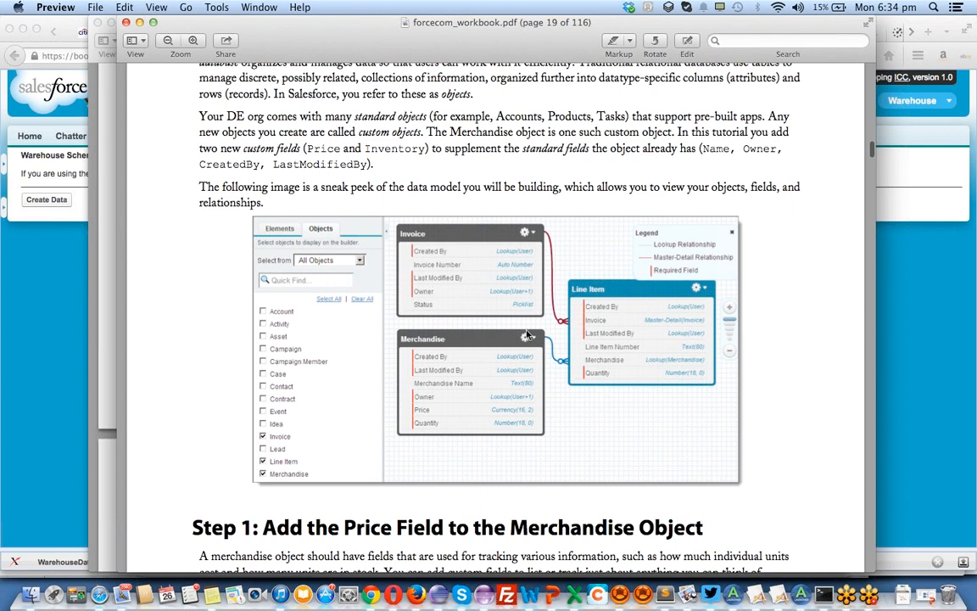
scroll(526, 335, down, 10)
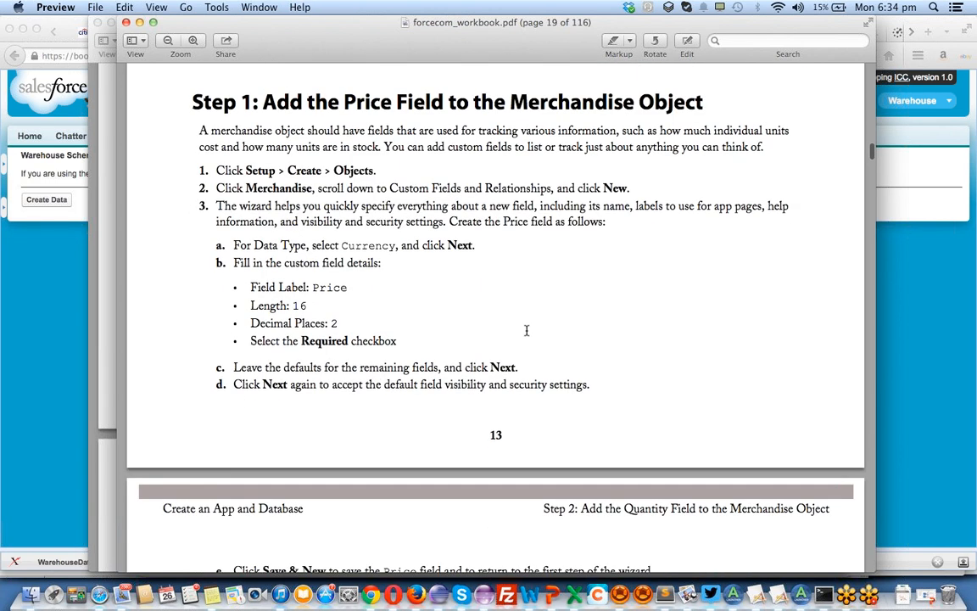
double_click(269, 100)
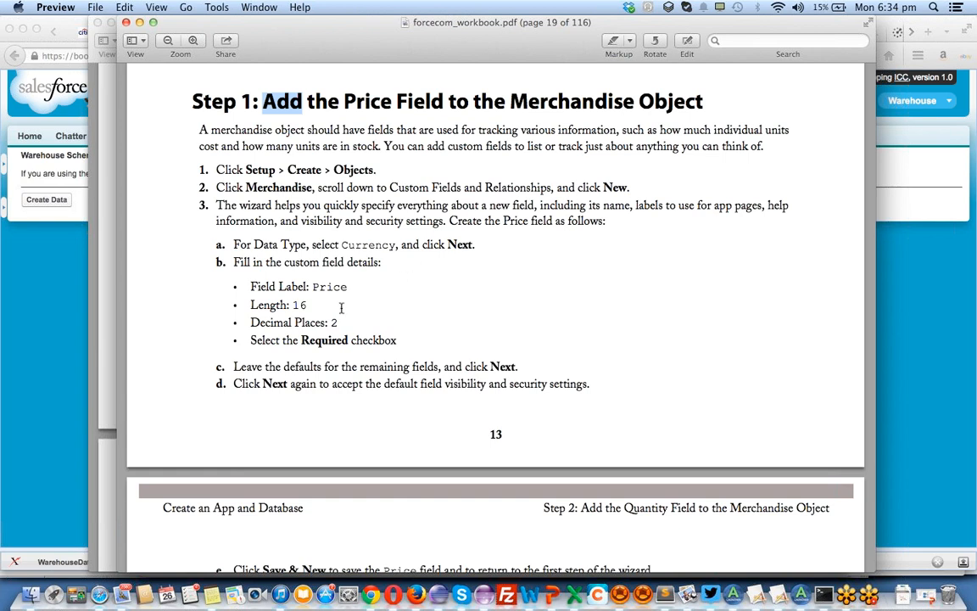
double_click(368, 246)
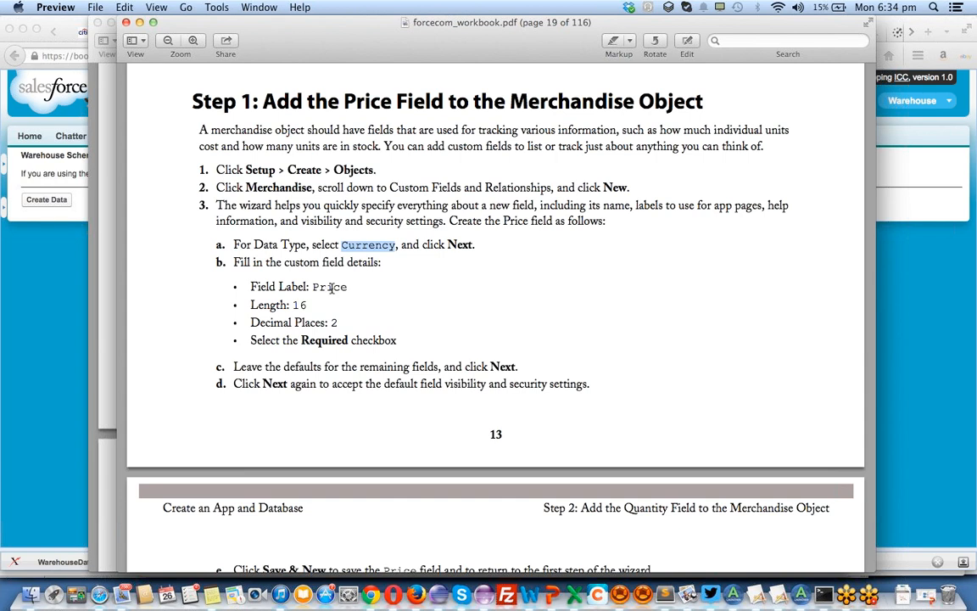
double_click(331, 288)
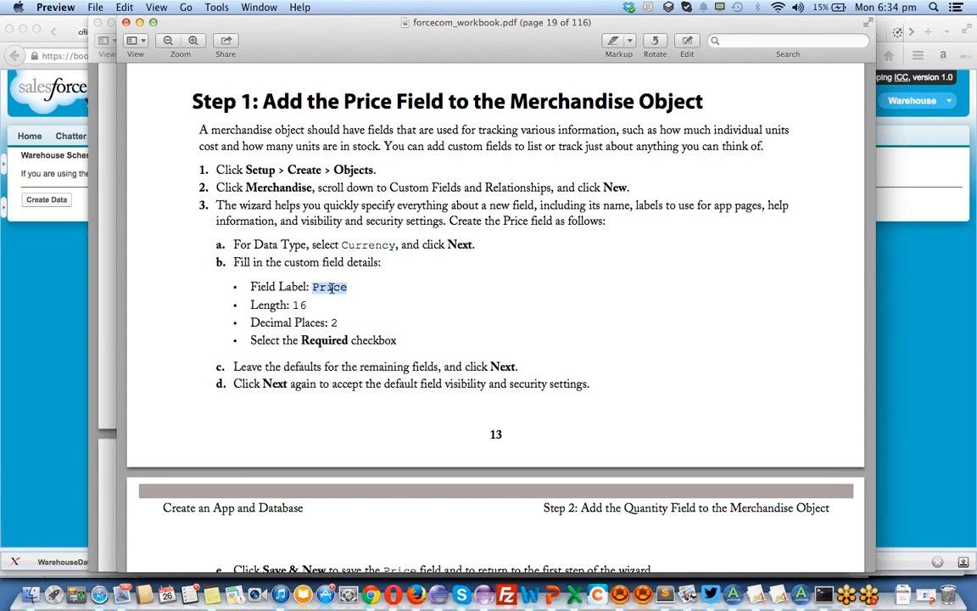
double_click(332, 340)
Step: Read the workbook's Step 2 and Step 3, then bring the Warehouse Schema Data Install page forward
scroll(331, 341, down, 3)
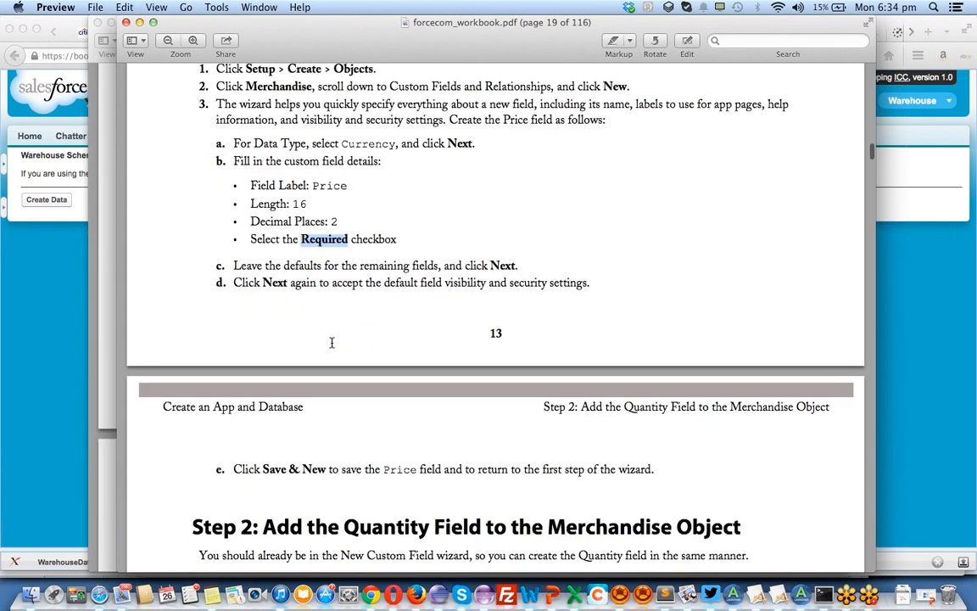
scroll(365, 252, down, 8)
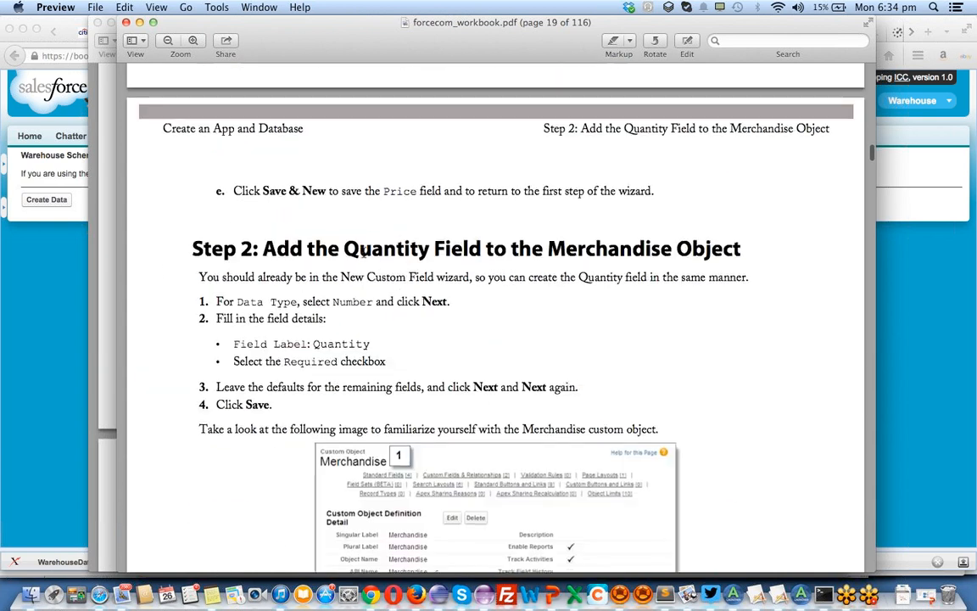
scroll(365, 252, down, 5)
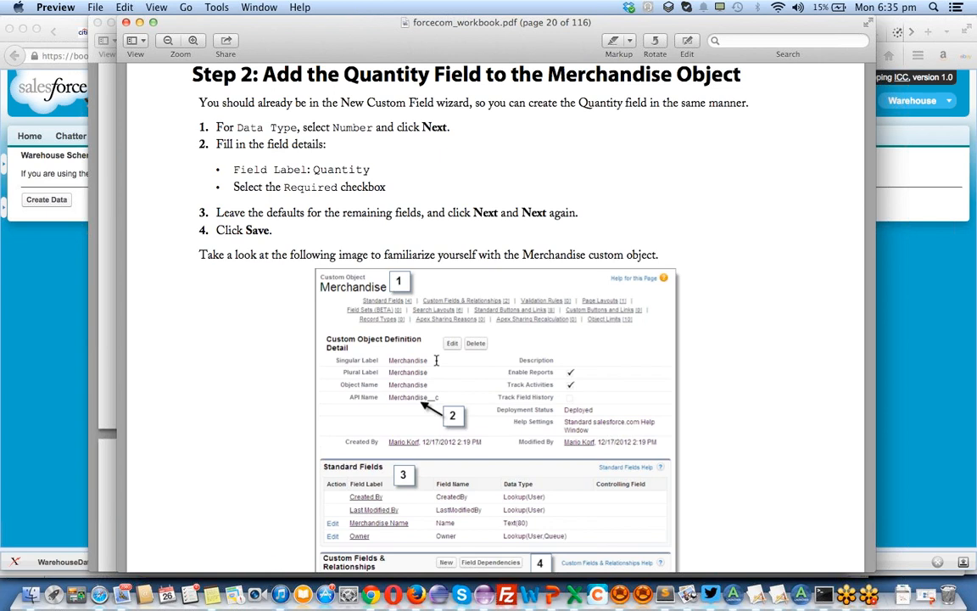
scroll(436, 359, down, 2)
scroll(436, 360, down, 2)
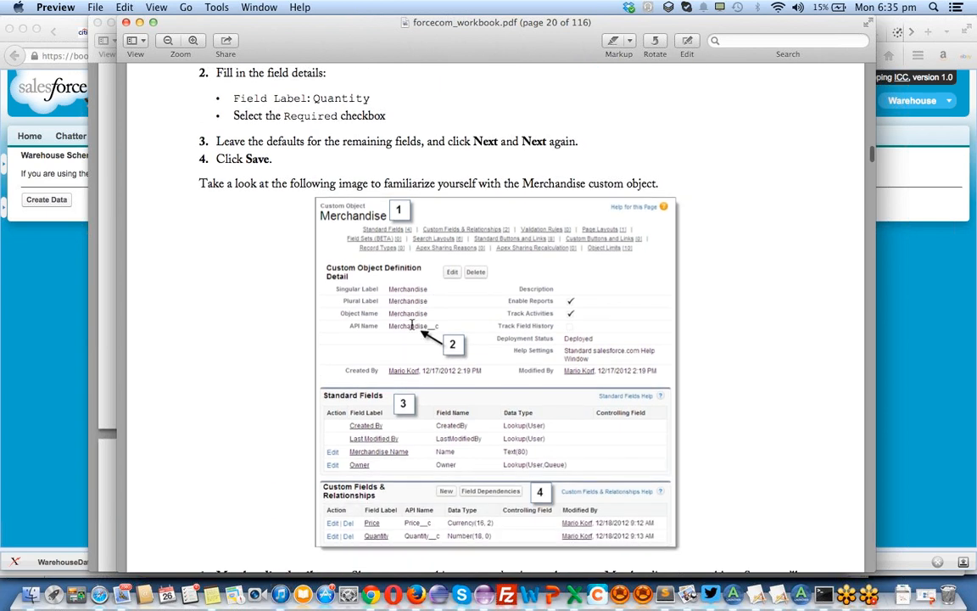
scroll(411, 324, down, 6)
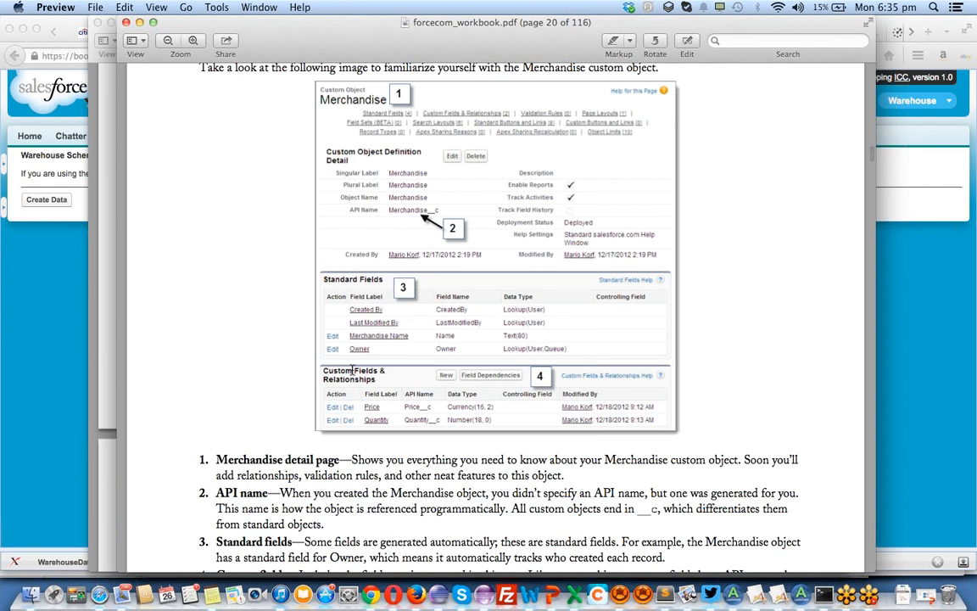
scroll(352, 370, down, 5)
scroll(226, 449, down, 10)
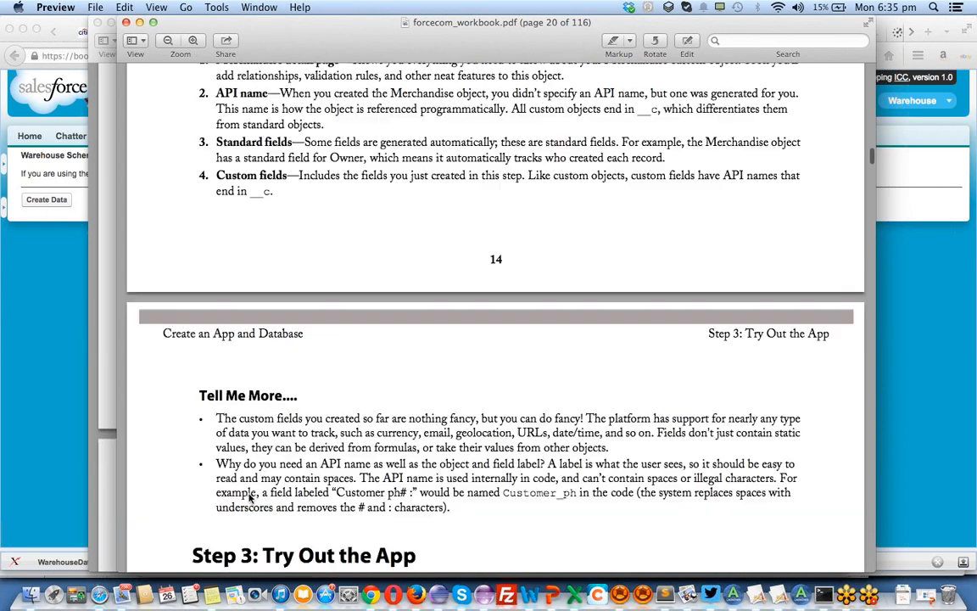
scroll(250, 498, down, 9)
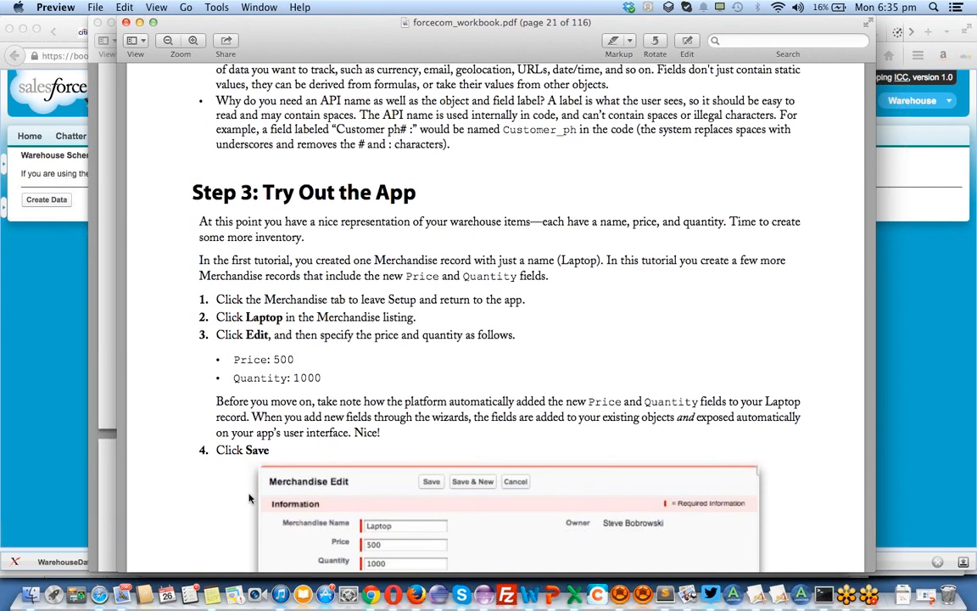
scroll(250, 498, up, 15)
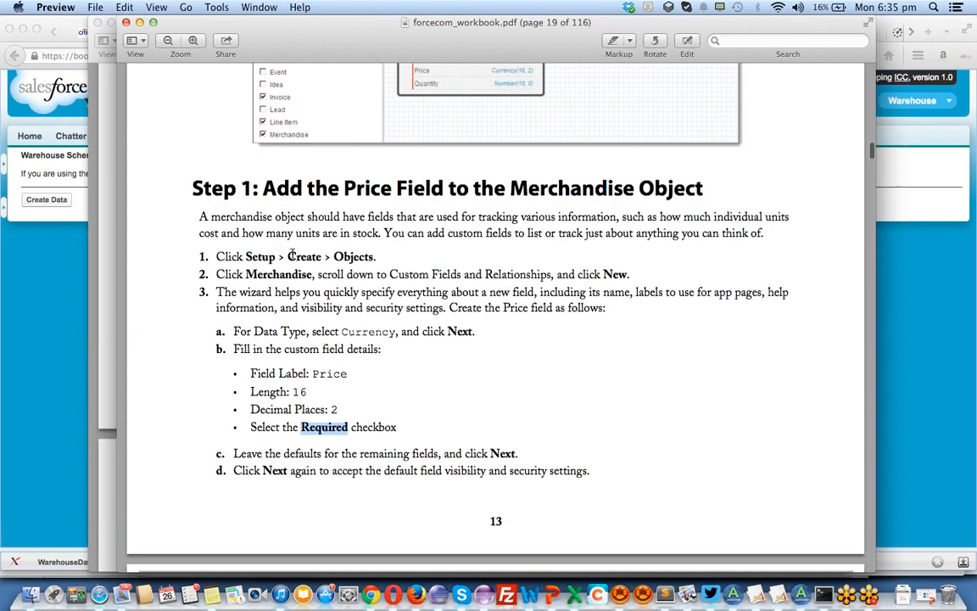
click(27, 273)
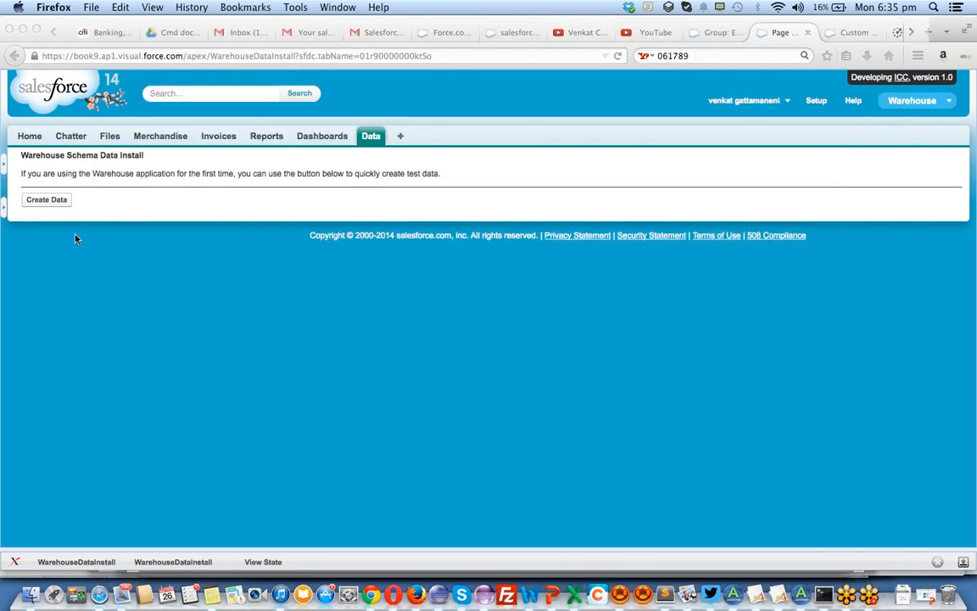
Step: Open the Force.com Setup home page in Salesforce
super+click(821, 102)
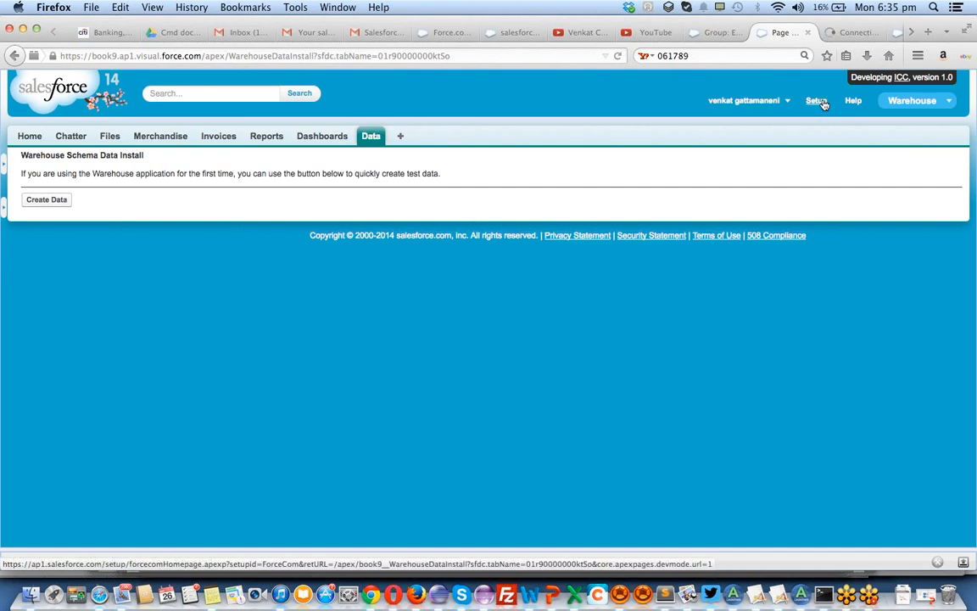
click(850, 35)
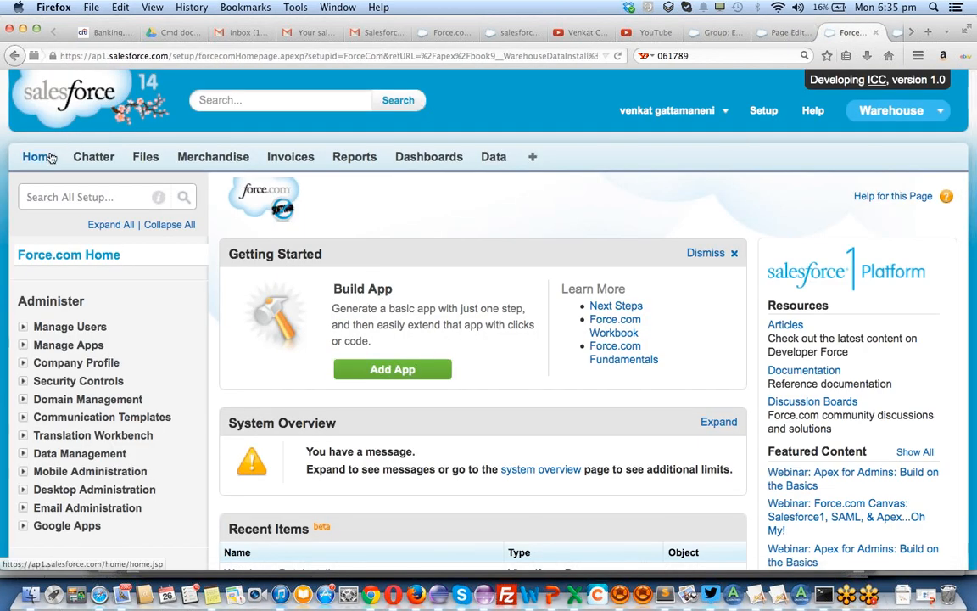
click(38, 157)
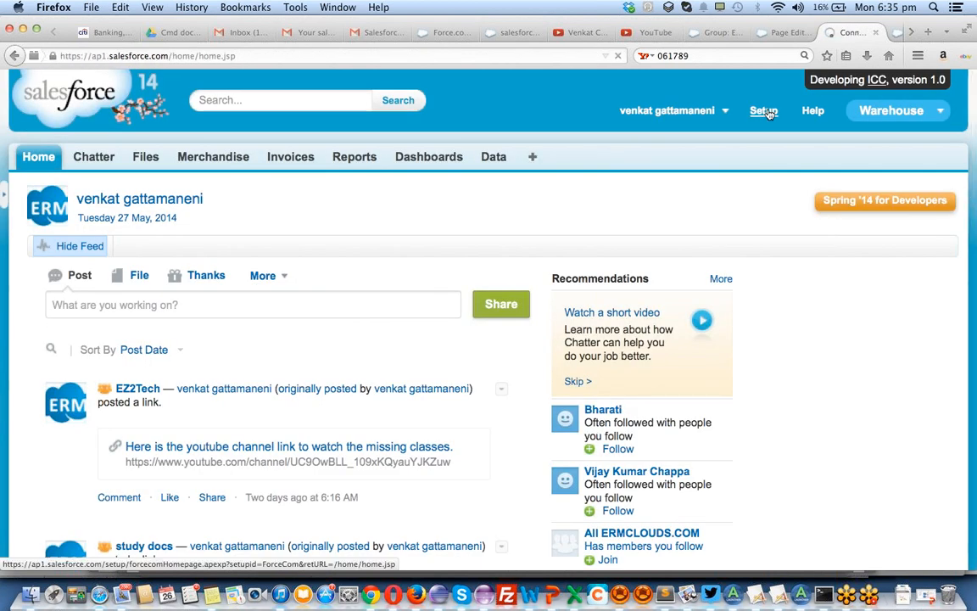
click(764, 111)
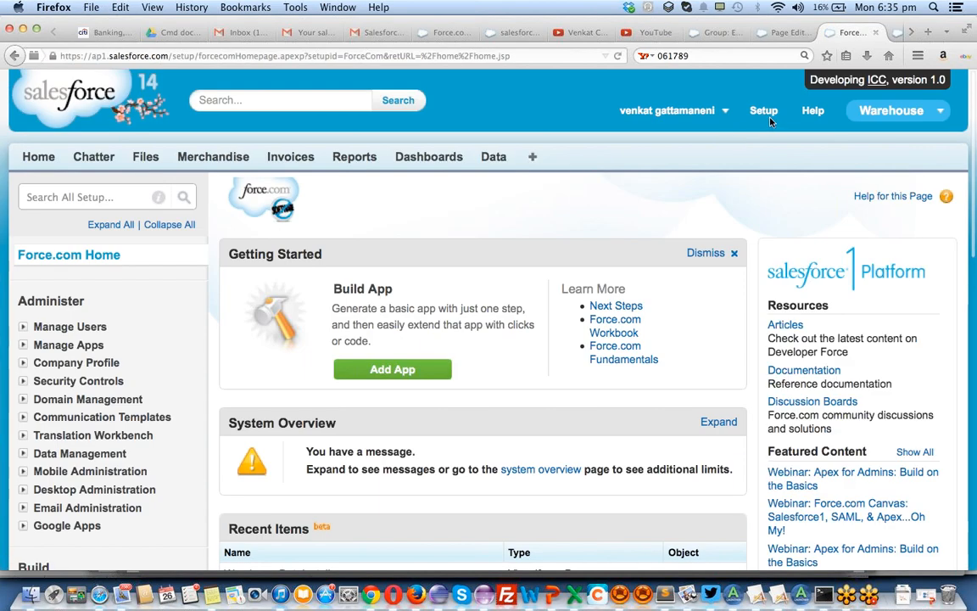
Step: Expand Build > Create in the Setup sidebar and open the Custom Objects list
scroll(85, 313, down, 2)
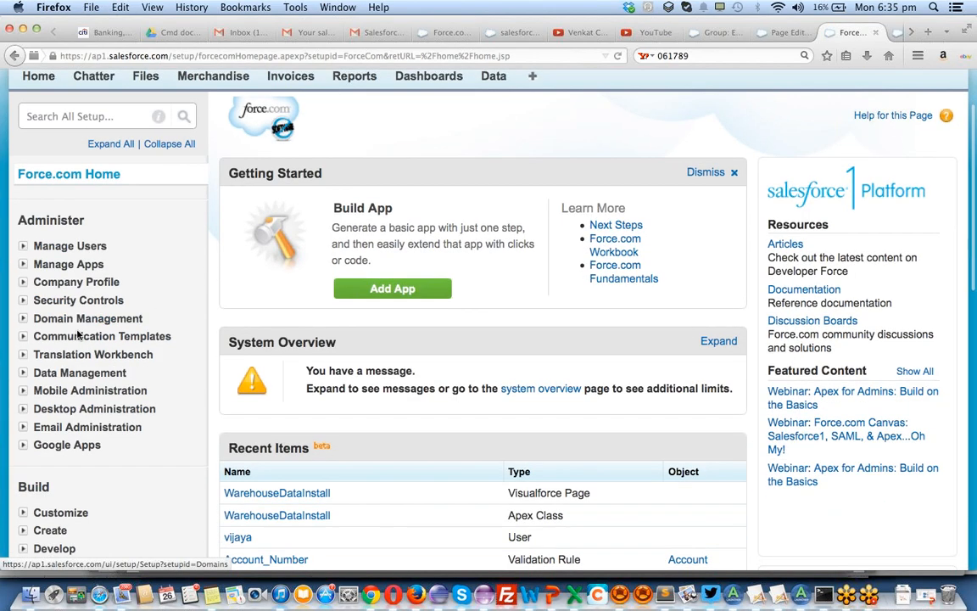
scroll(77, 335, down, 3)
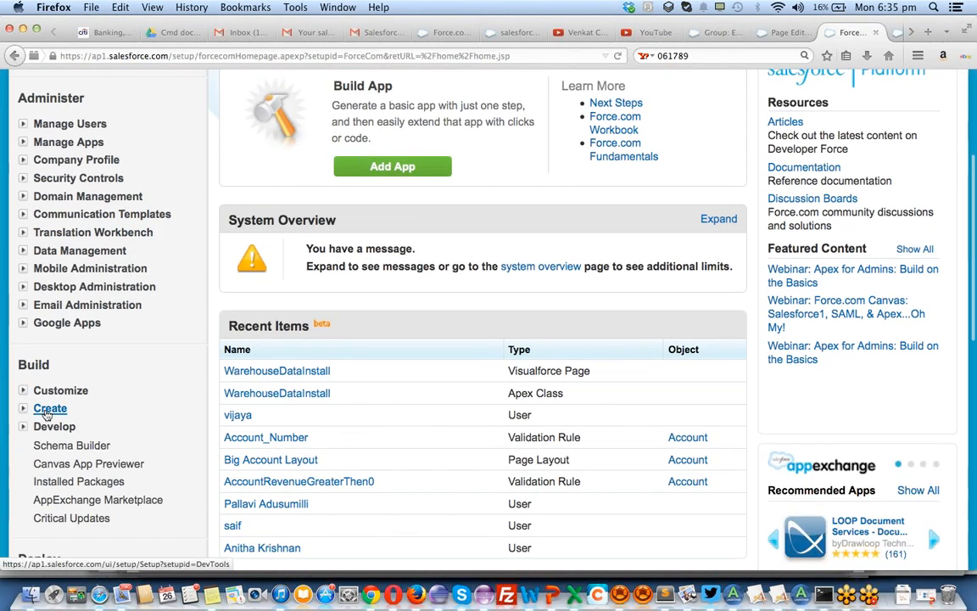
key(super+Tab)
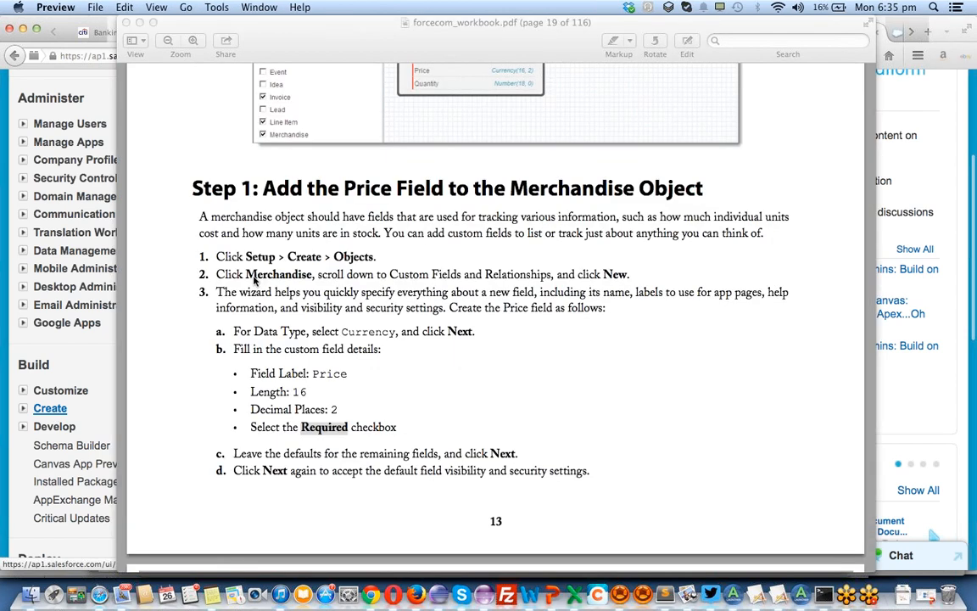
key(super+Tab)
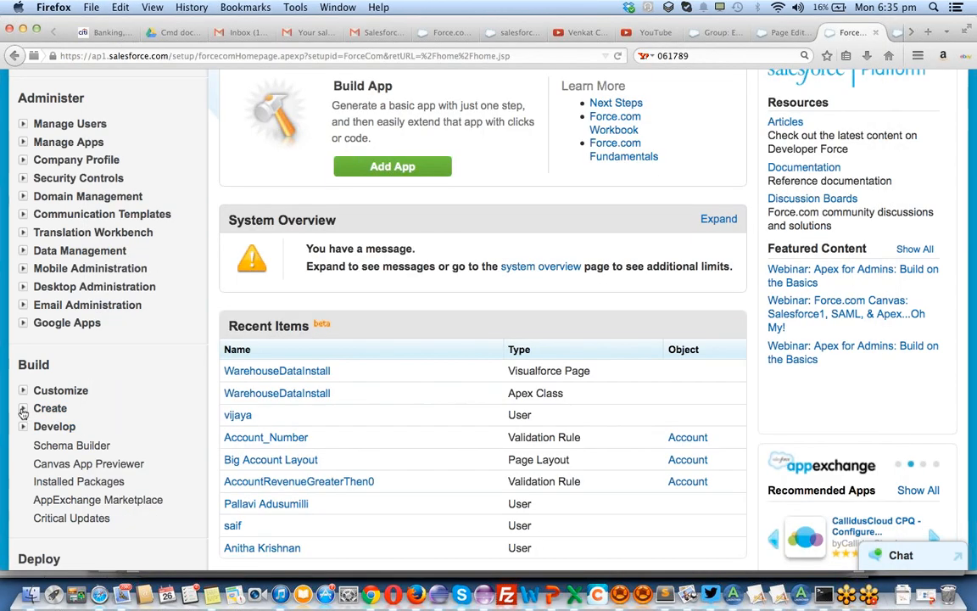
click(23, 411)
key(super+Tab)
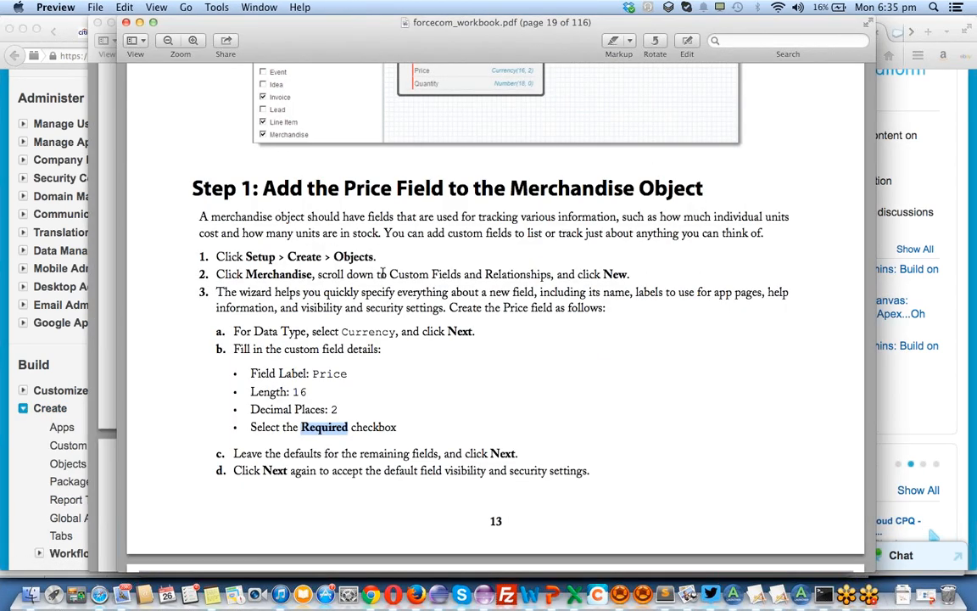
key(super+Tab)
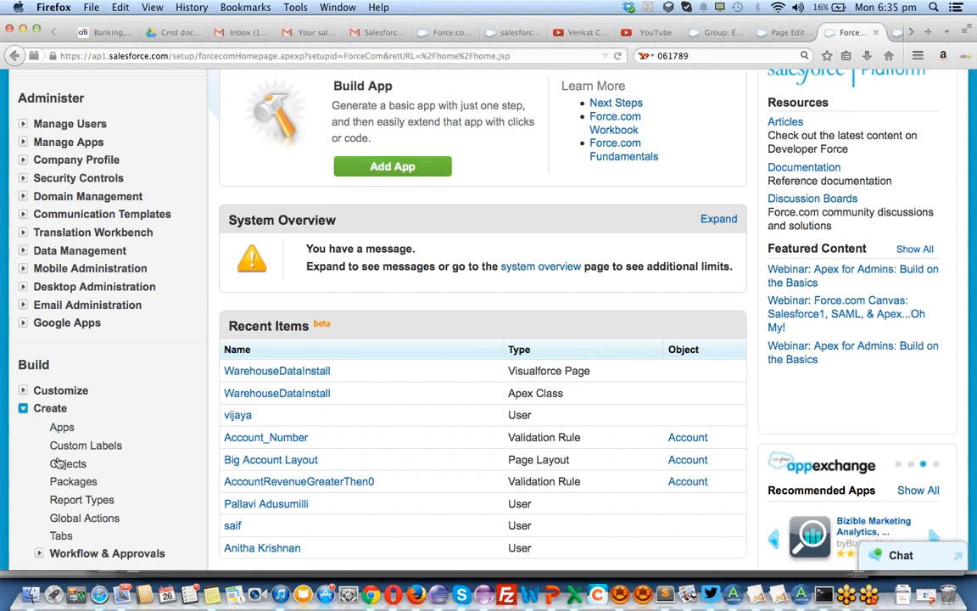
click(73, 466)
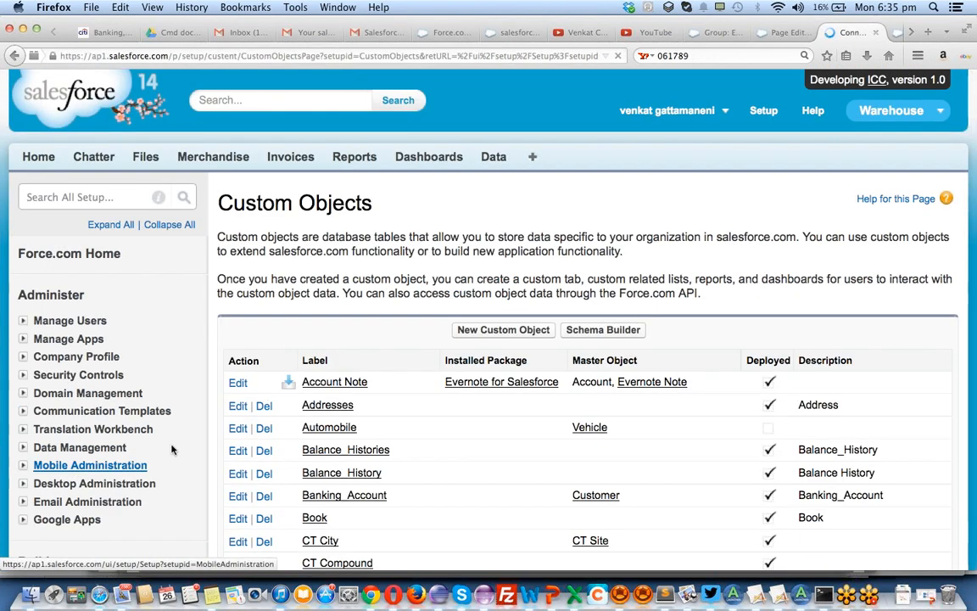
Step: Find 'mercha' on the Custom Objects page and open the Merchandise object (Book9__Merchandise__c)
key(super+f)
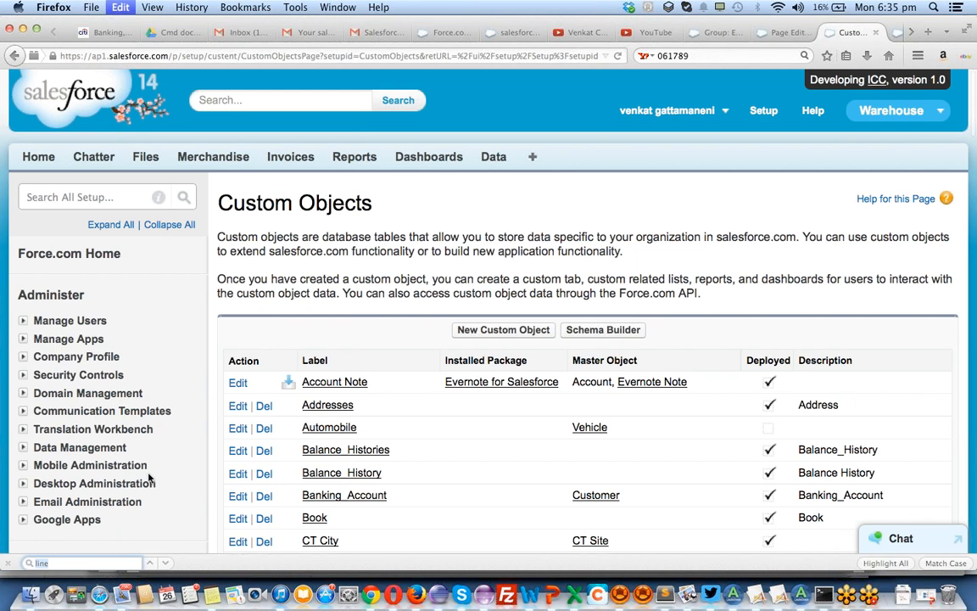
key(super+Tab)
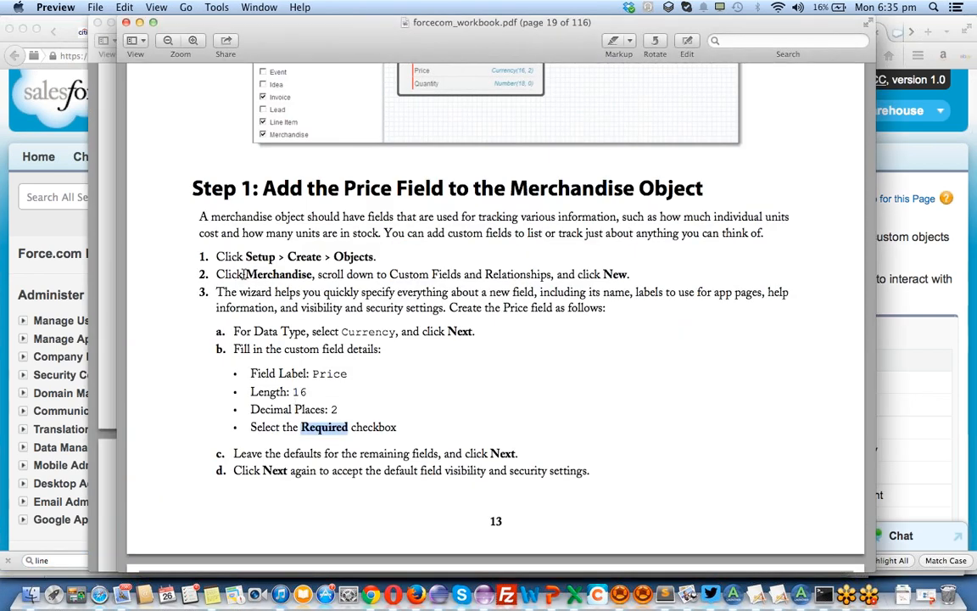
key(super+Tab)
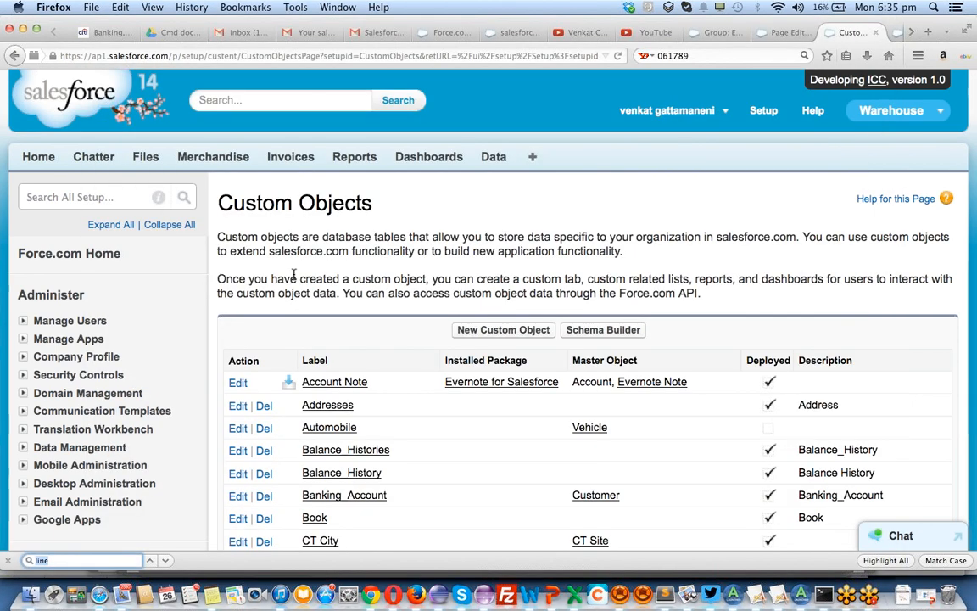
text(mer)
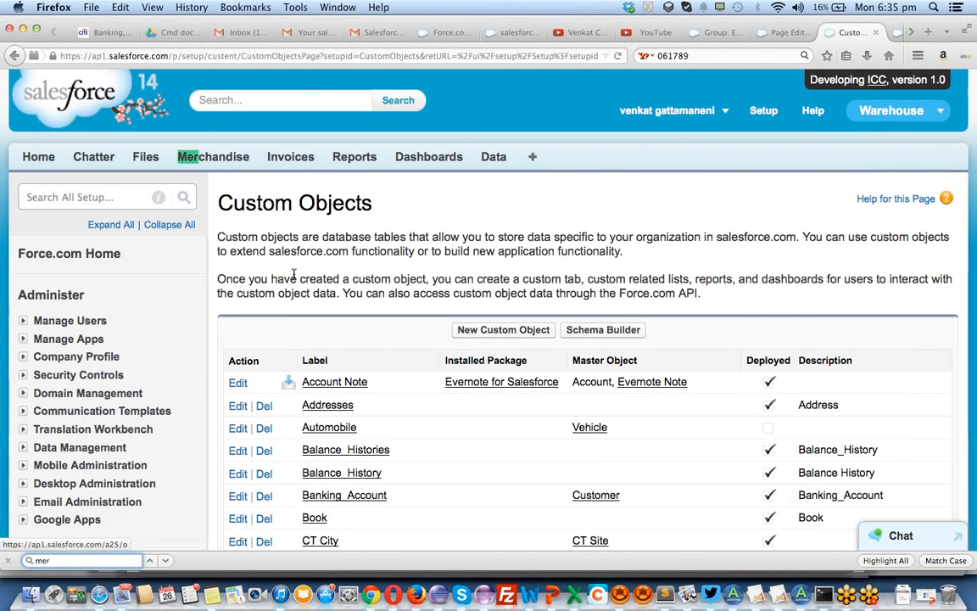
text(cha)
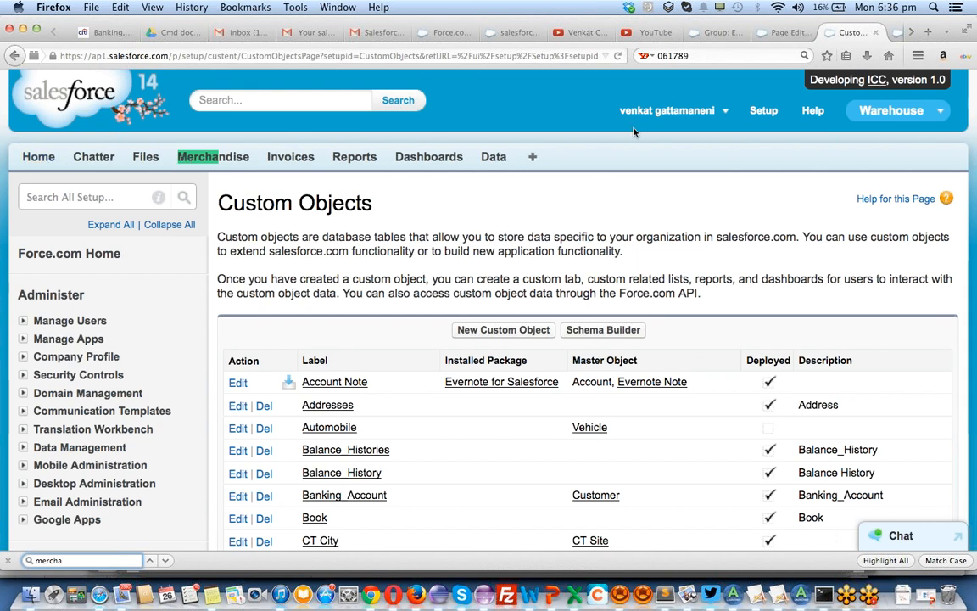
key(Return)
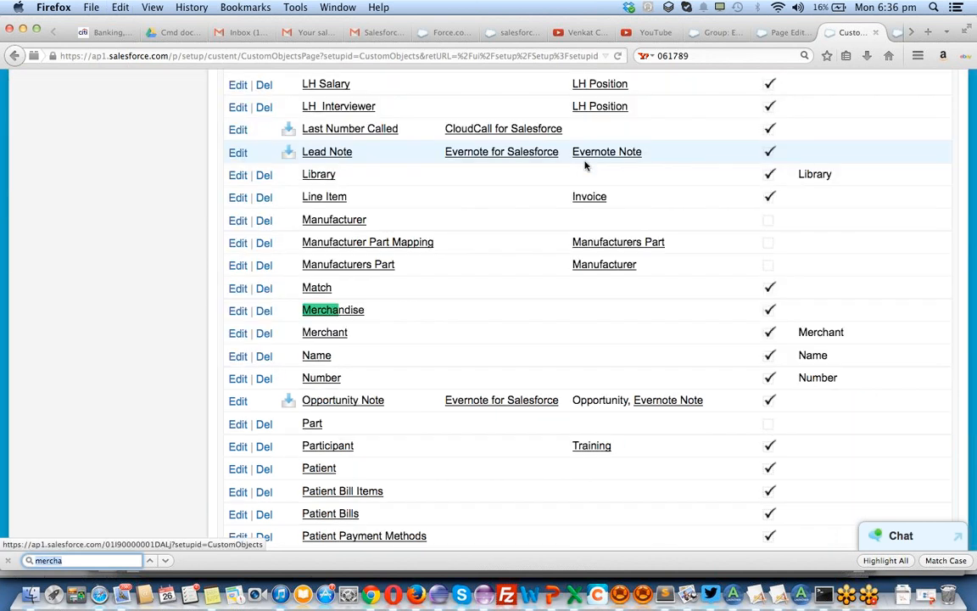
click(335, 313)
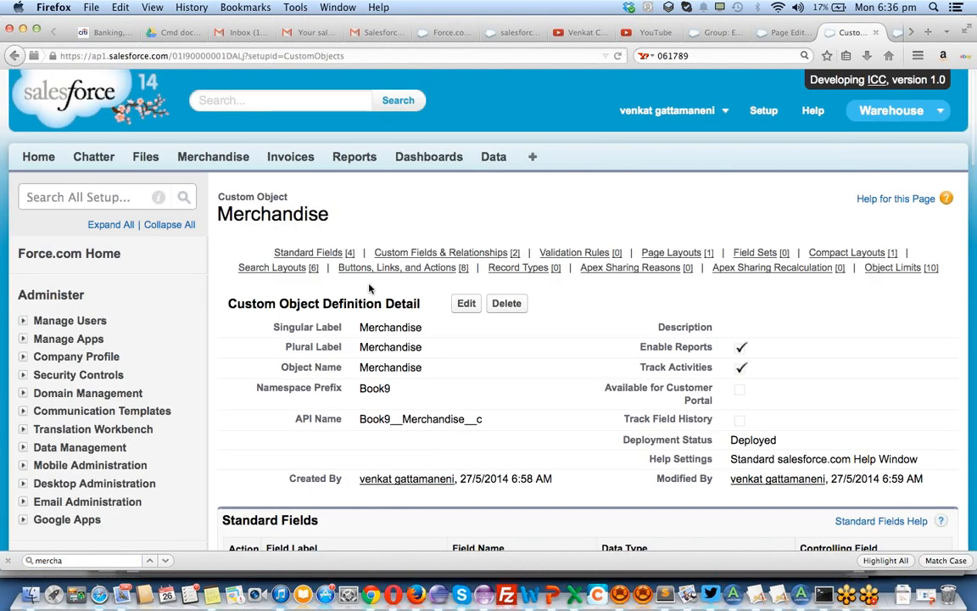
Step: Compare the Merchandise object's custom fields with the workbook's field instructions
key(super+Tab)
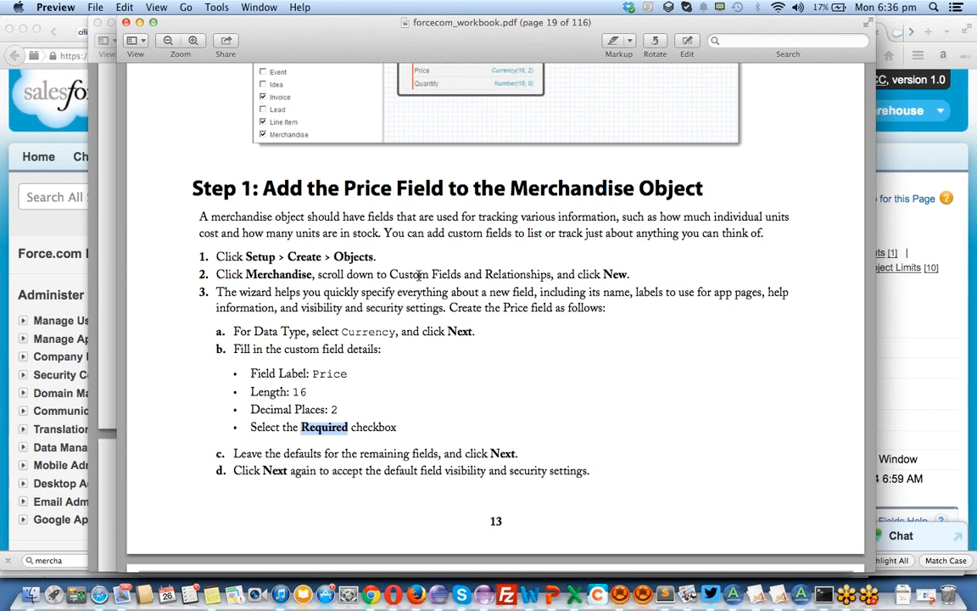
key(super+Tab)
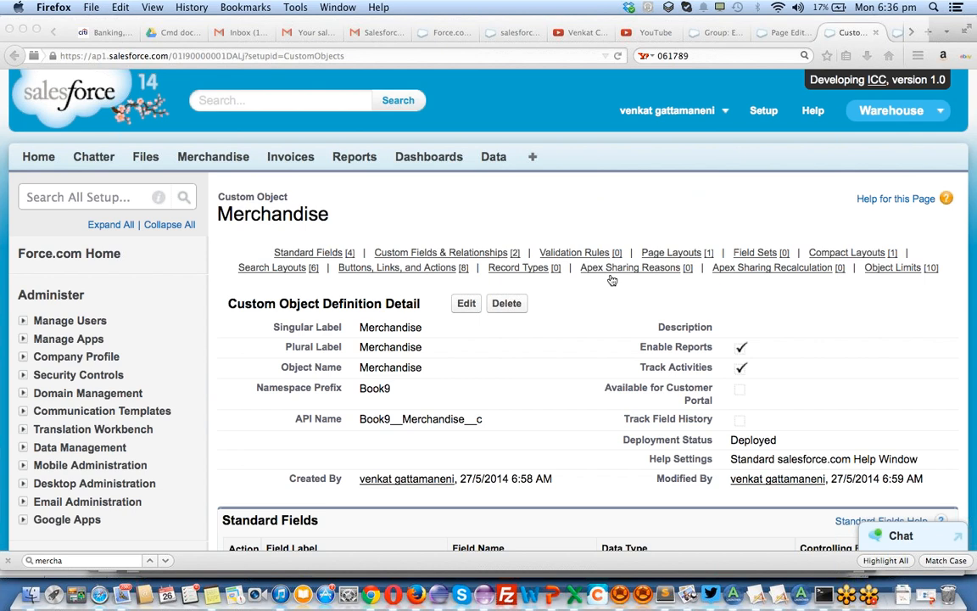
scroll(535, 320, down, 3)
scroll(535, 321, down, 4)
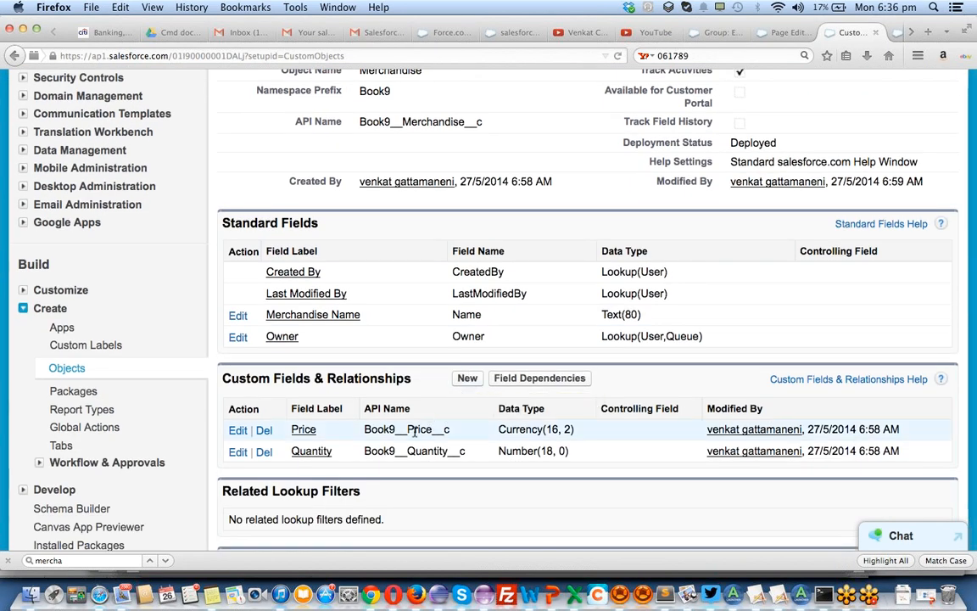
key(super+Tab)
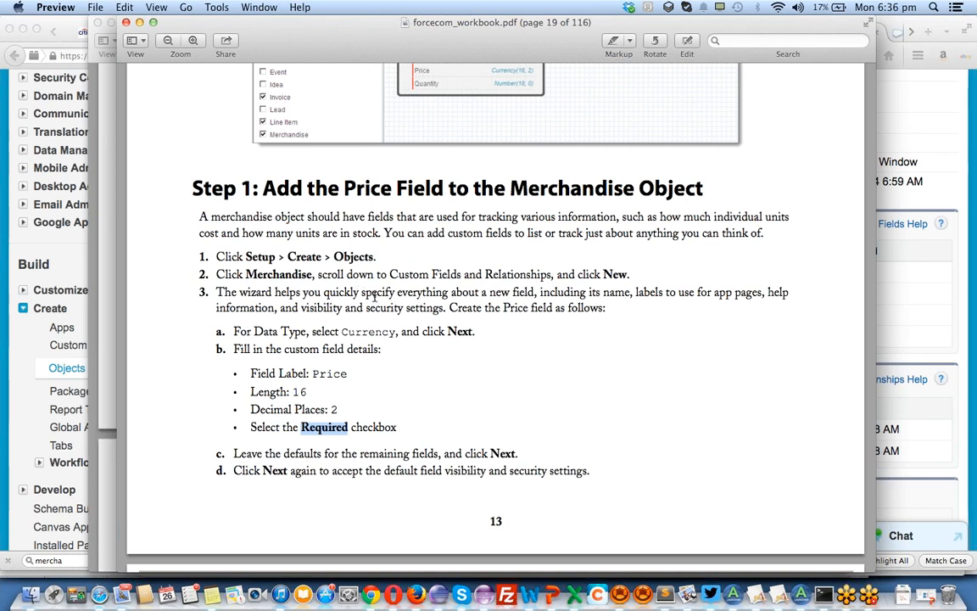
scroll(414, 349, down, 2)
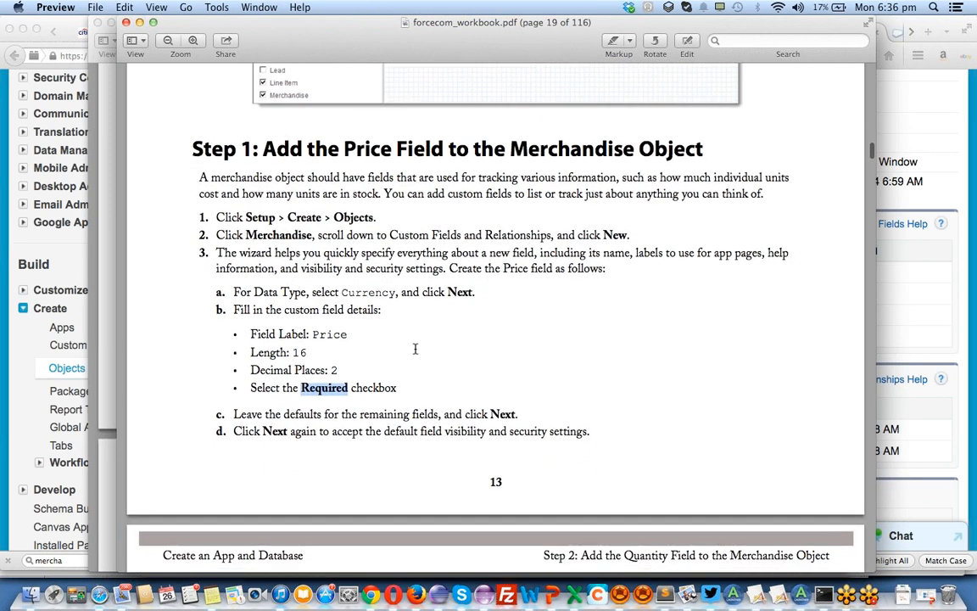
scroll(415, 348, down, 14)
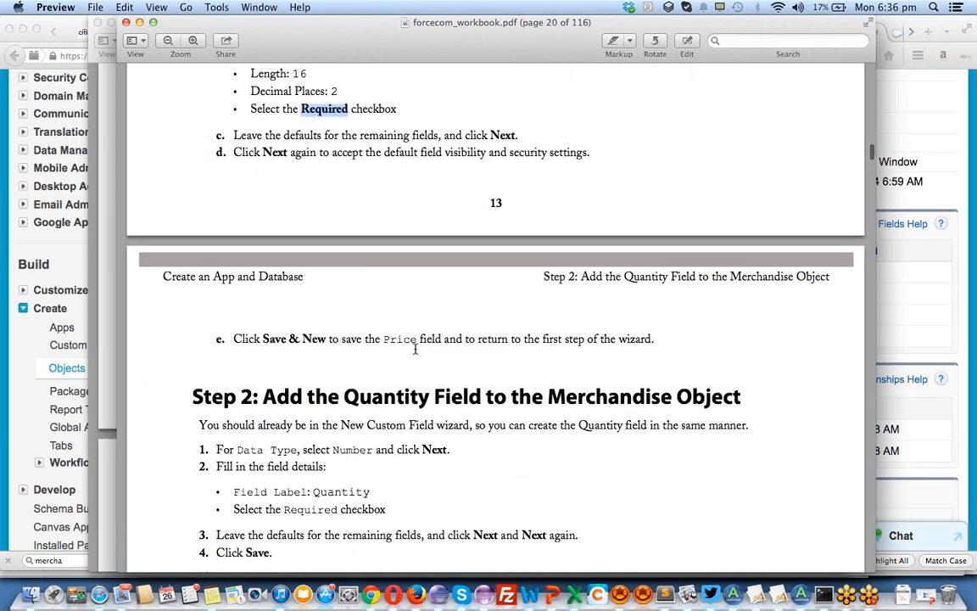
key(super+Tab)
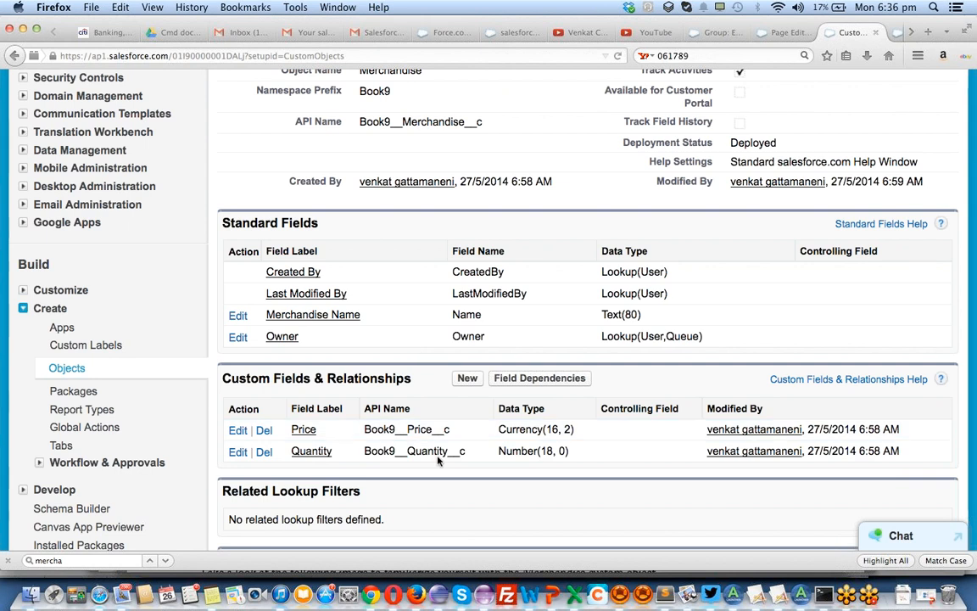
key(super+Tab)
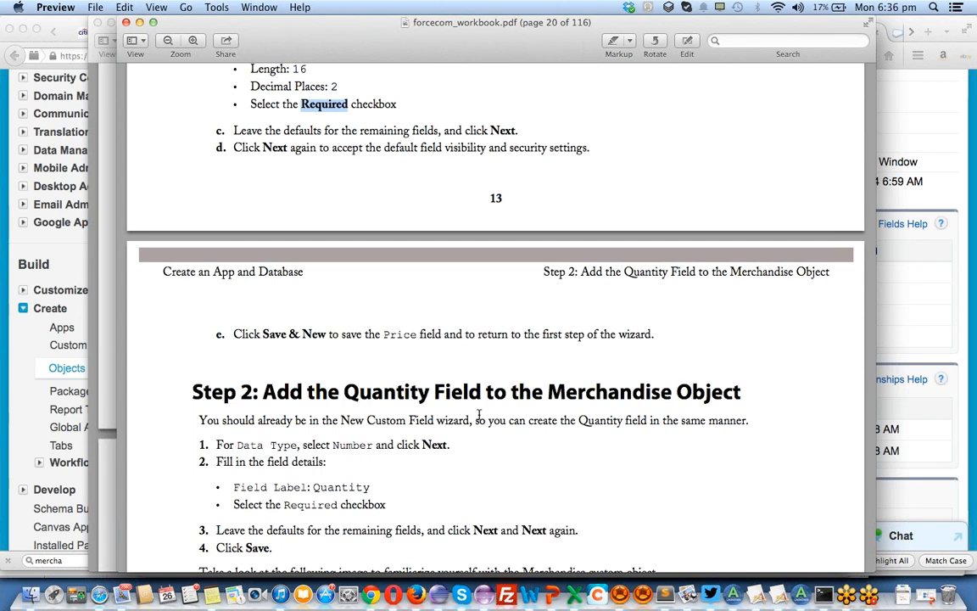
Step: Recheck the Price and Quantity fields, ending on workbook page 19 at Step 2: Add the Quantity Field
scroll(437, 420, down, 10)
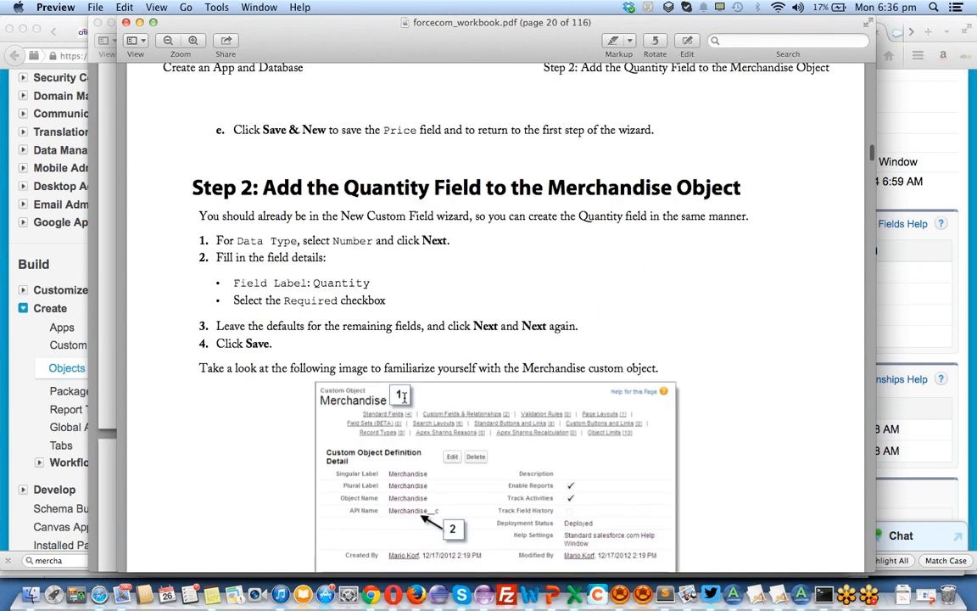
scroll(418, 281, down, 2)
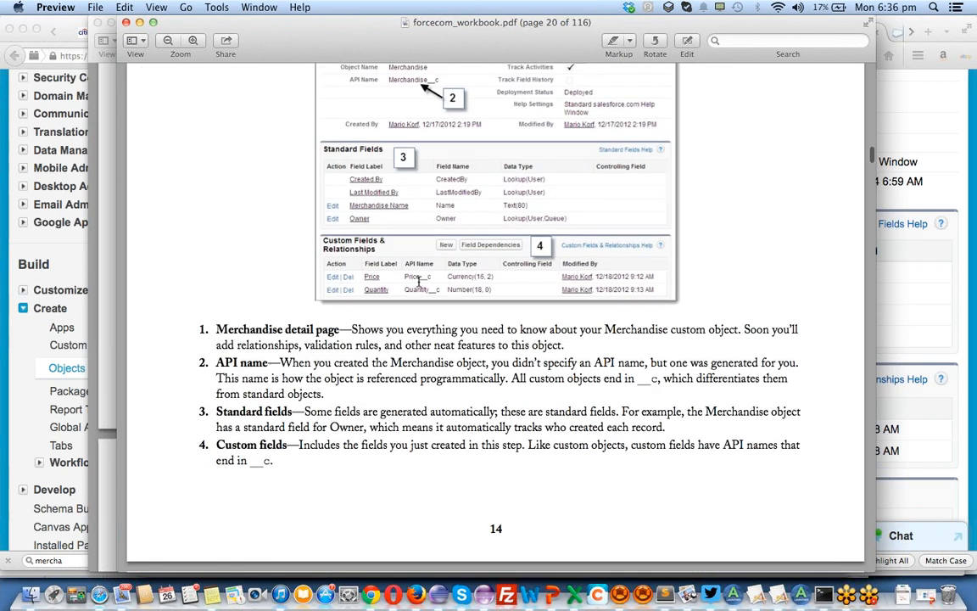
scroll(418, 281, up, 15)
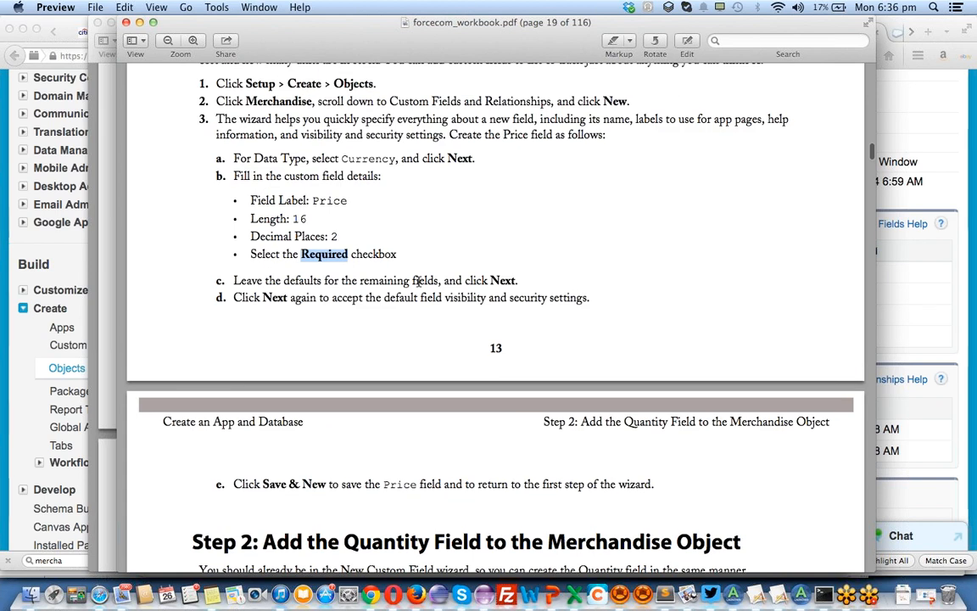
key(super+Tab)
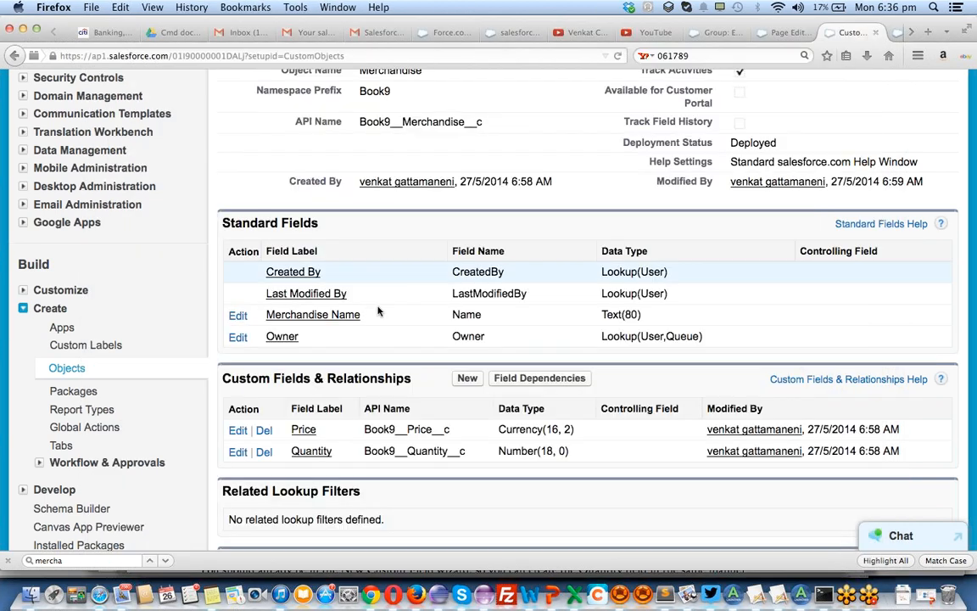
scroll(682, 266, up, 3)
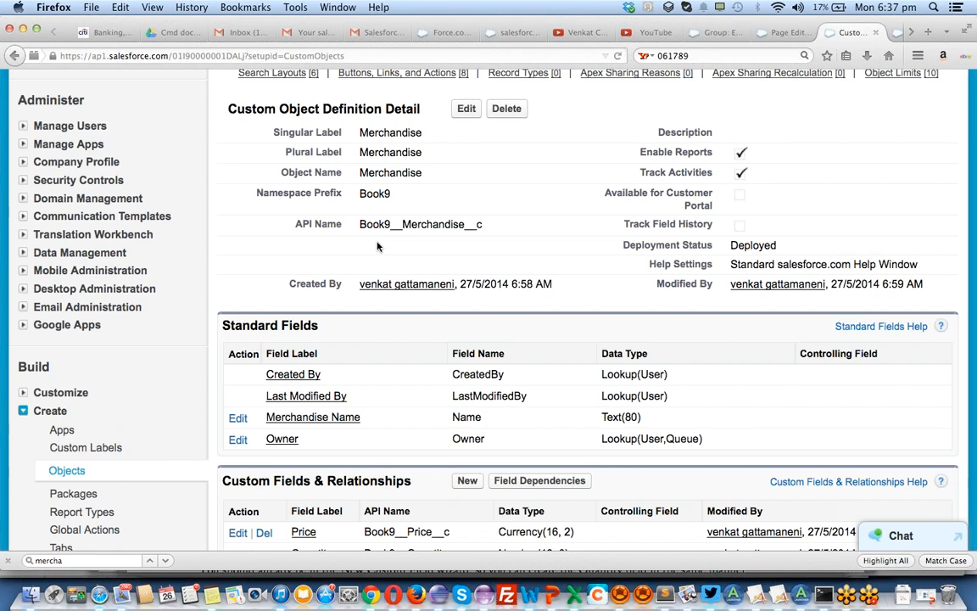
scroll(377, 246, down, 4)
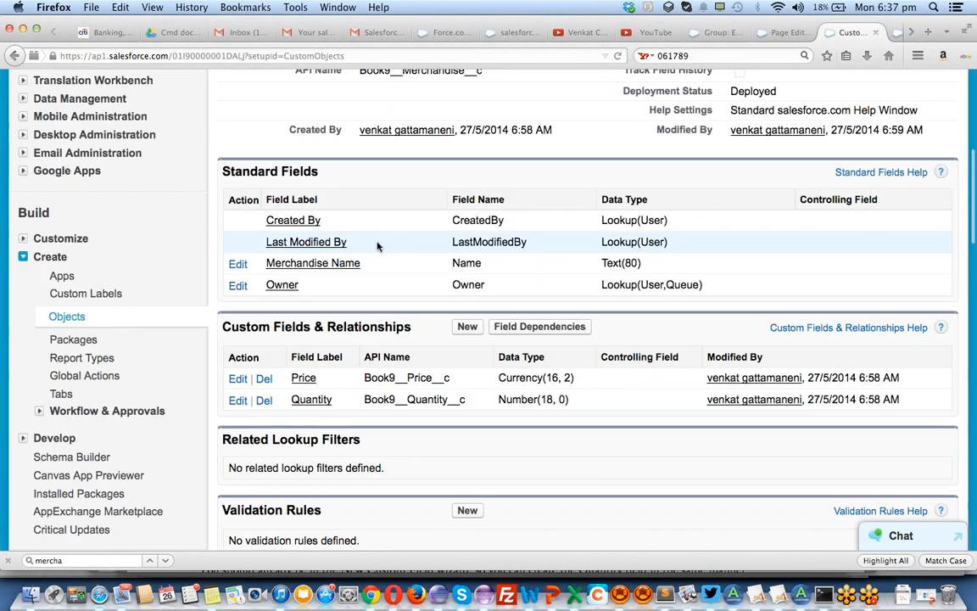
scroll(377, 246, up, 2)
key(super+Tab)
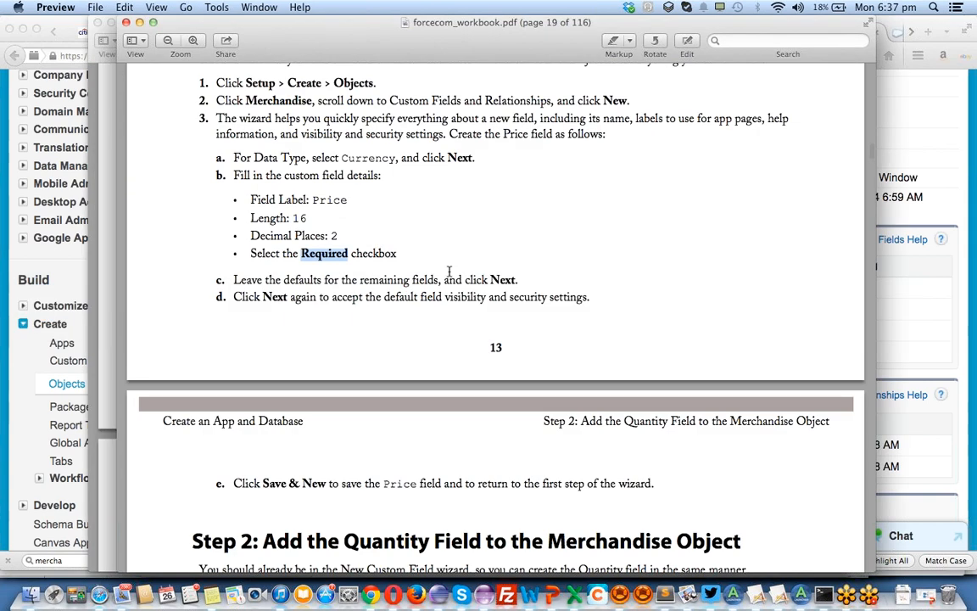
Step: Scroll the workbook to page 20, showing Step 2's Quantity field instructions and Merchandise image
scroll(449, 272, up, 10)
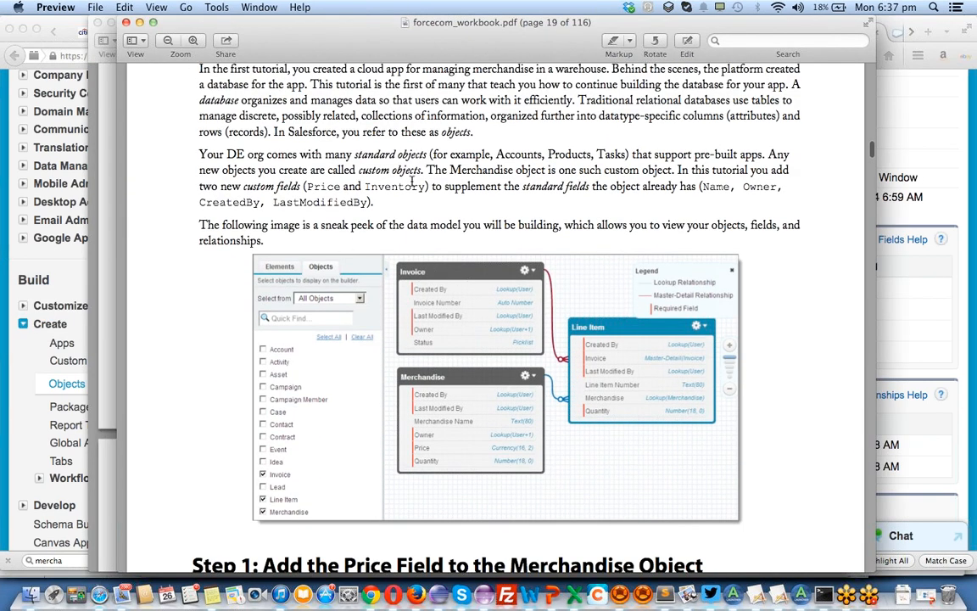
scroll(412, 181, up, 2)
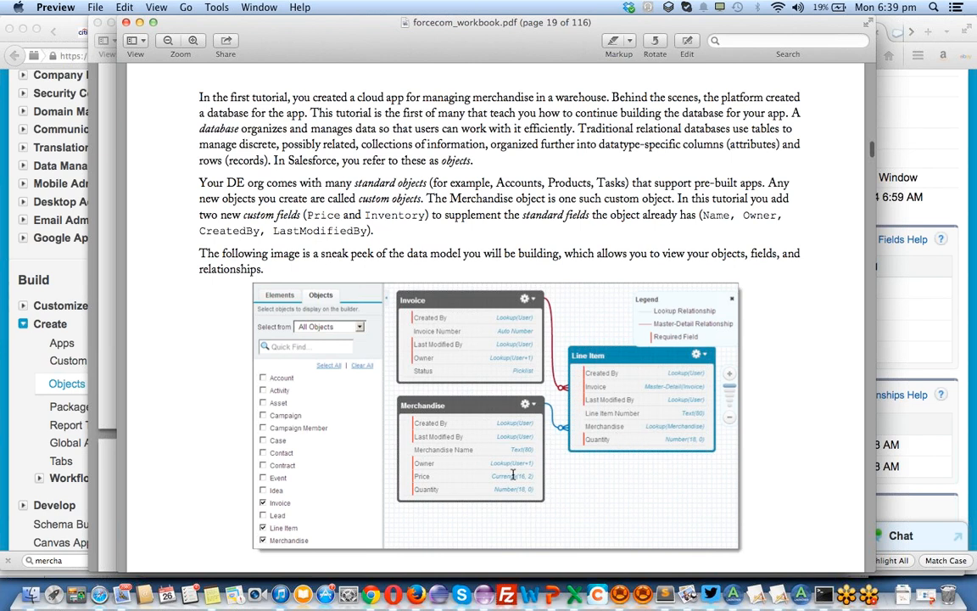
scroll(513, 475, down, 15)
scroll(512, 475, down, 5)
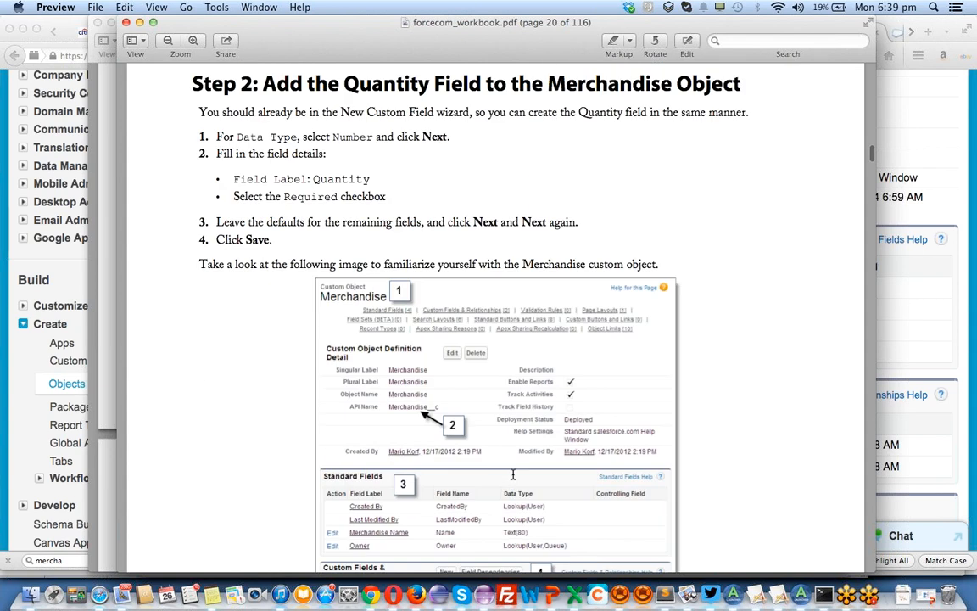
Step: Scroll the workbook to page 21's Step 3: Try Out the App (Laptop price 500, quantity 1000)
scroll(557, 397, down, 15)
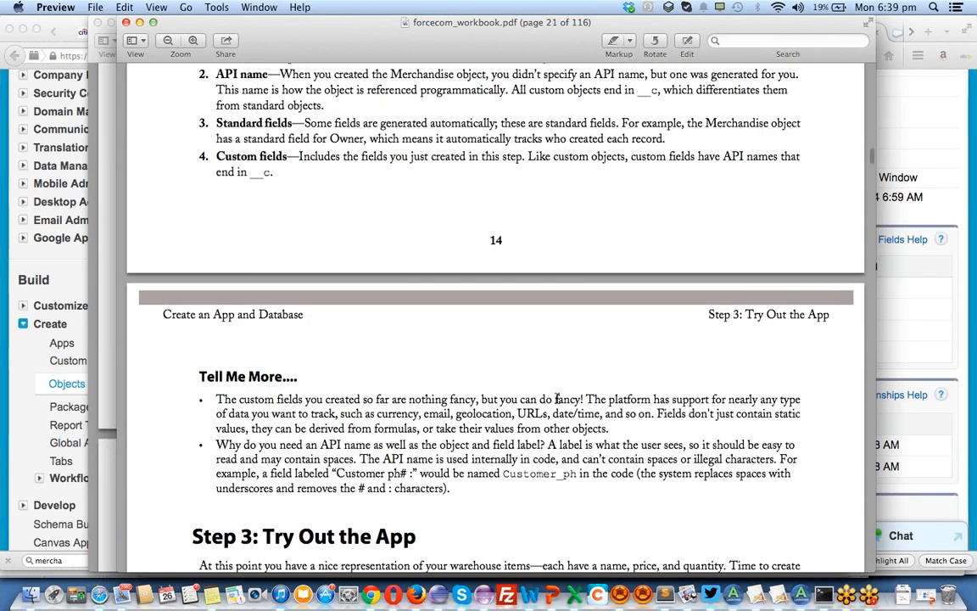
scroll(556, 398, down, 15)
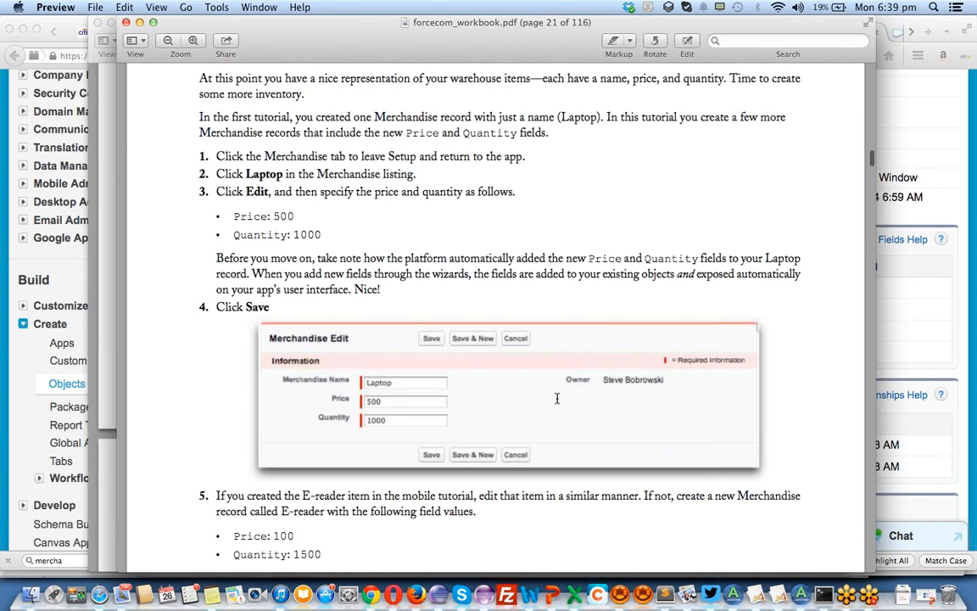
scroll(556, 398, up, 1)
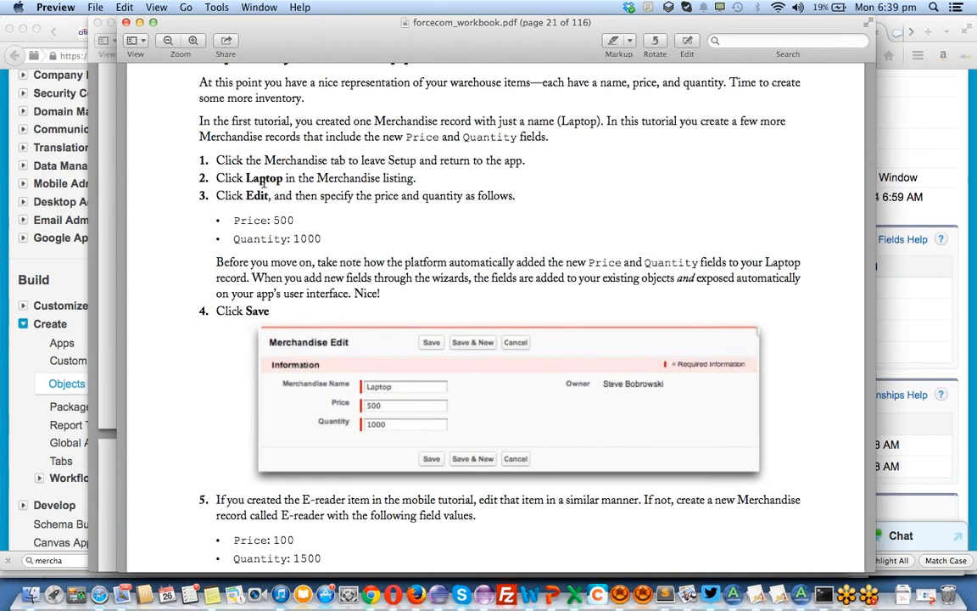
scroll(395, 306, down, 2)
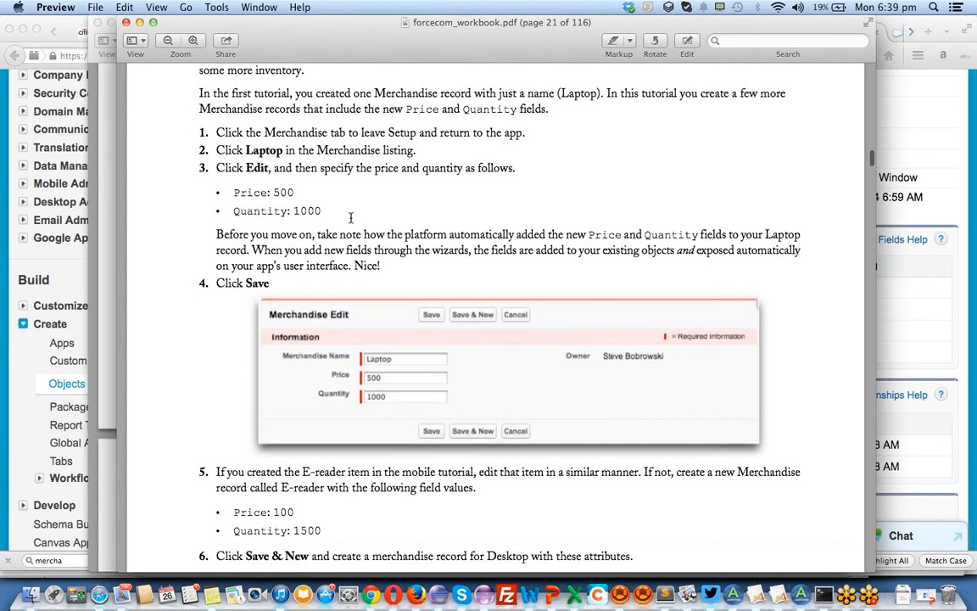
scroll(432, 424, up, 5)
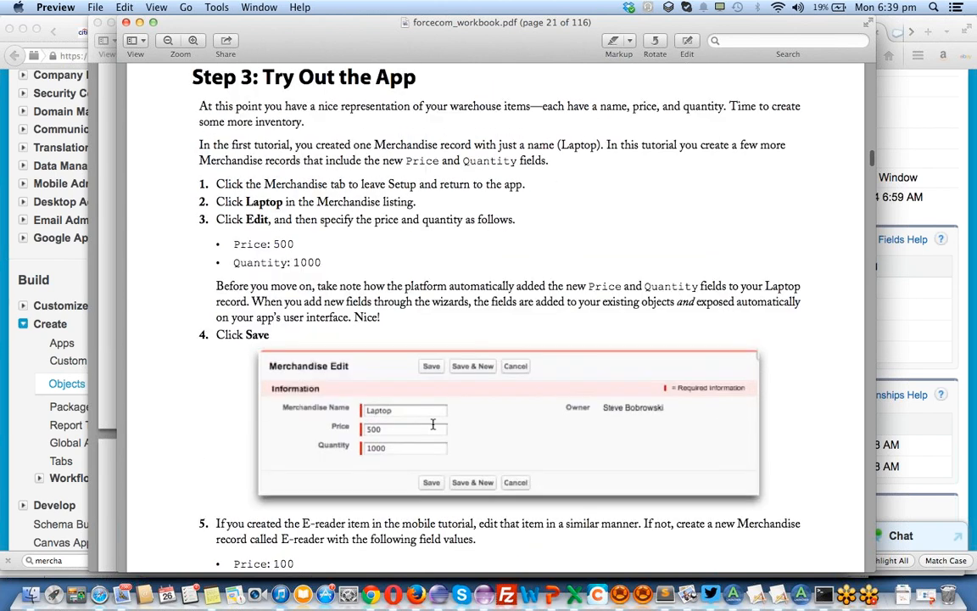
scroll(433, 424, up, 4)
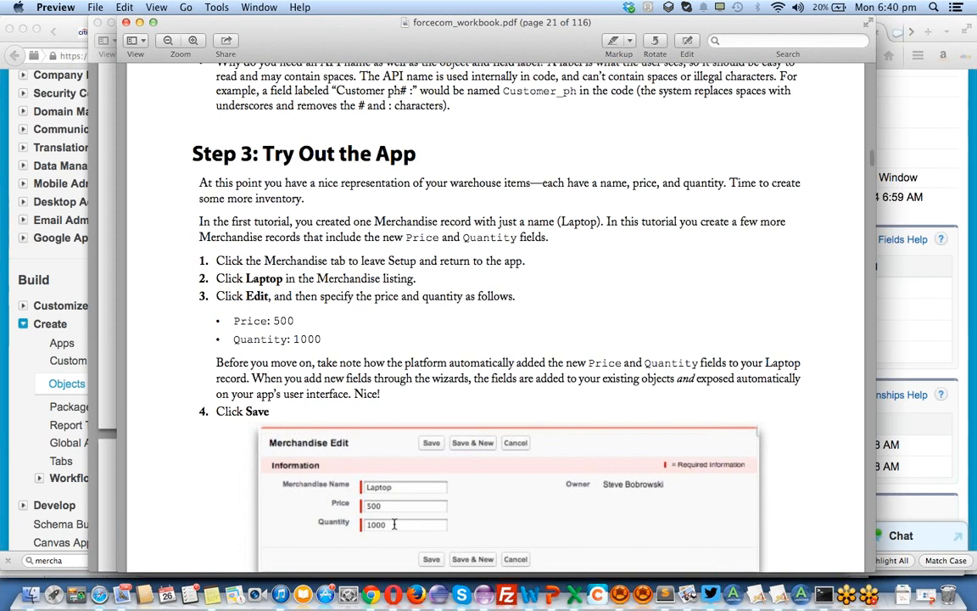
Step: Preview Step 1: Create the Invoice Object on page 22, then return to the Salesforce Merchandise page
scroll(394, 524, down, 3)
scroll(393, 524, down, 15)
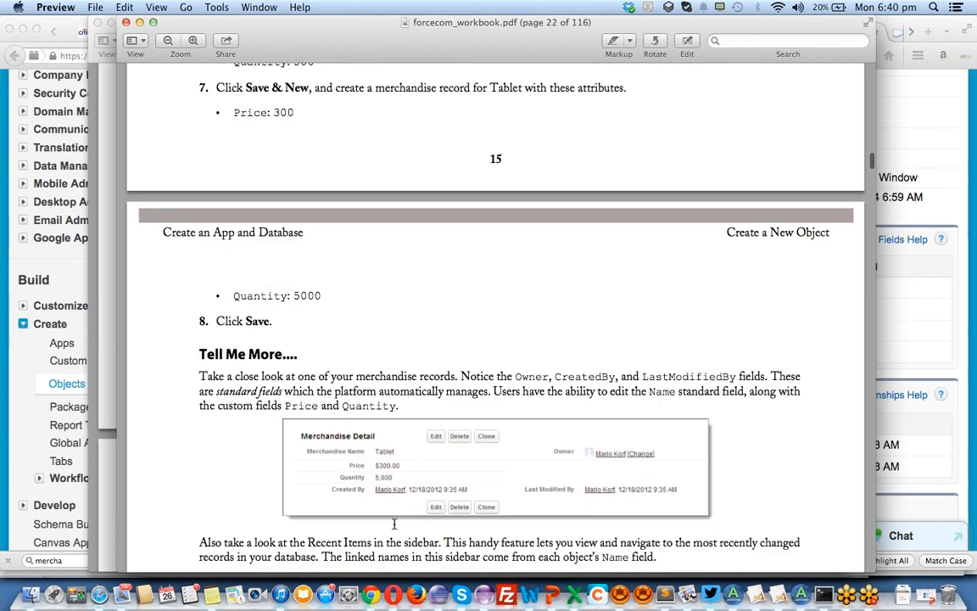
scroll(394, 524, down, 6)
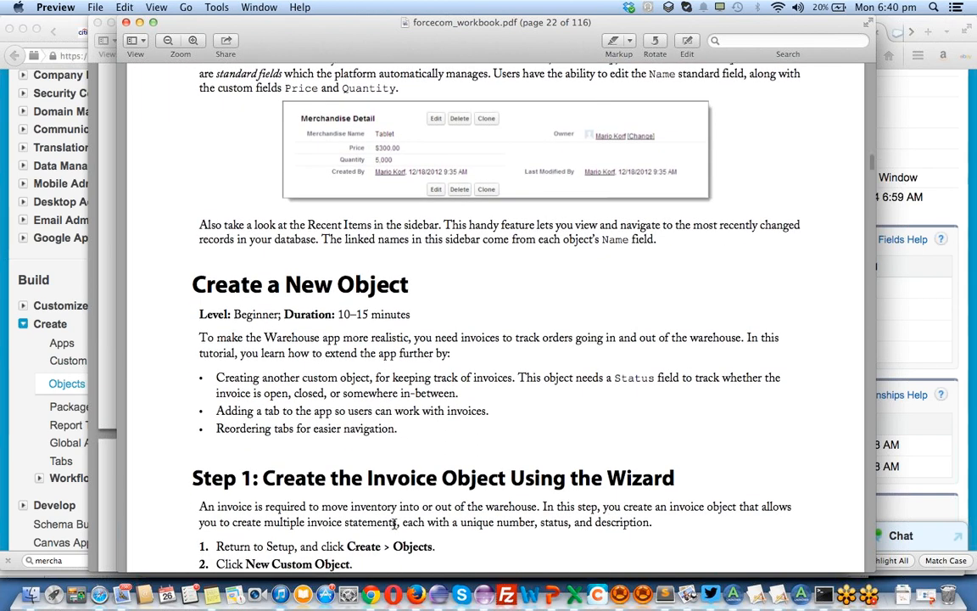
scroll(394, 524, down, 3)
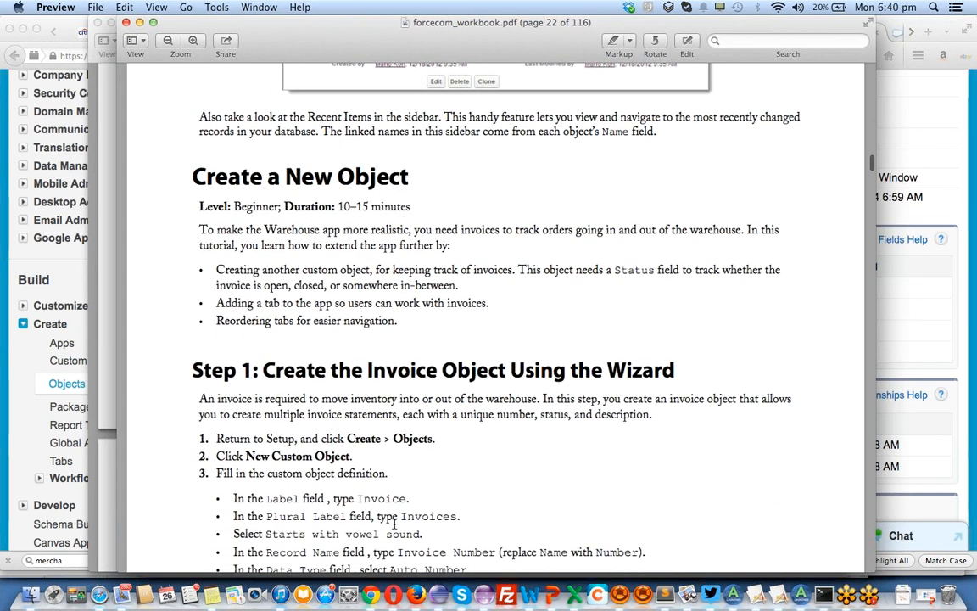
scroll(393, 524, up, 1)
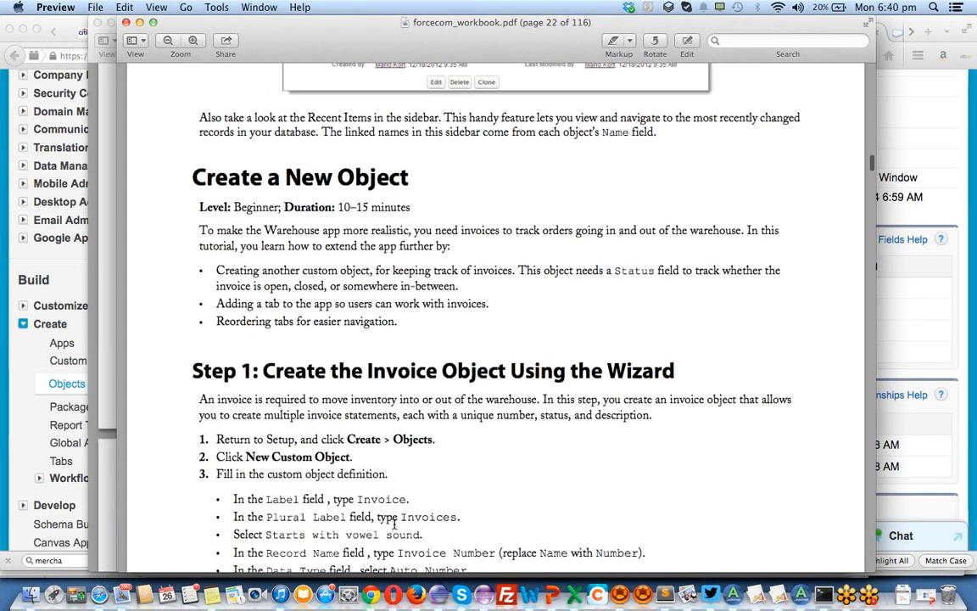
scroll(393, 524, up, 10)
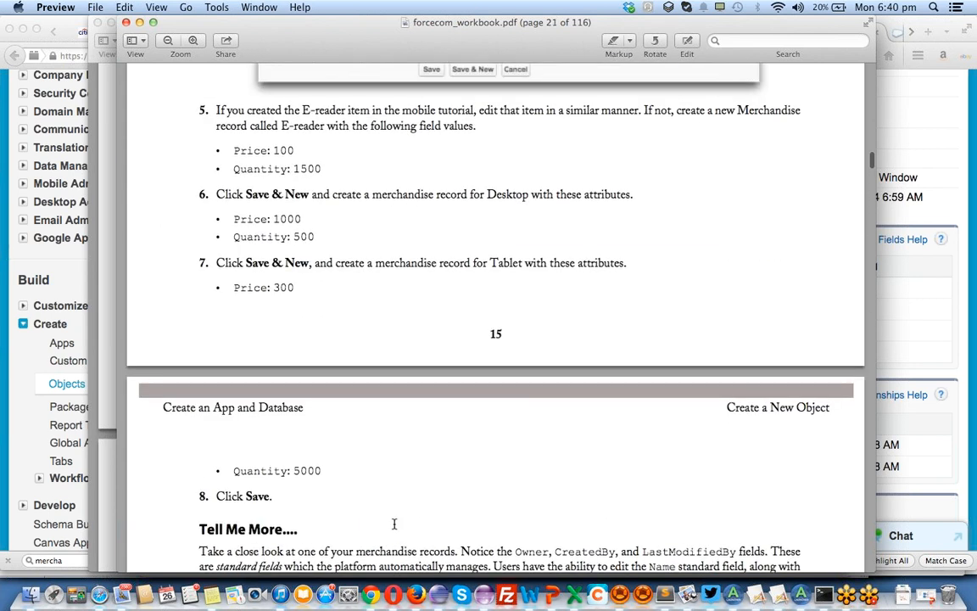
scroll(394, 524, down, 12)
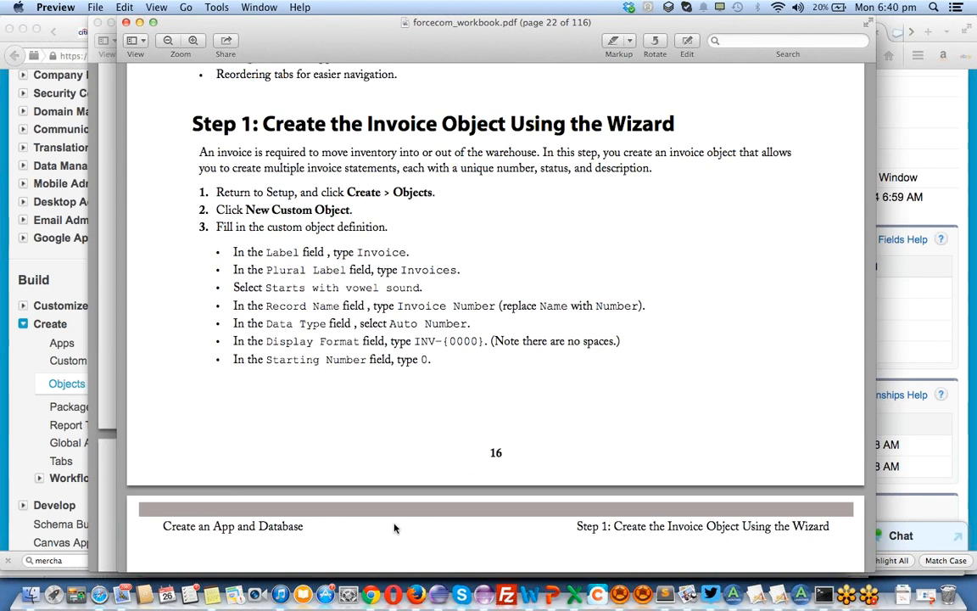
key(super+Tab)
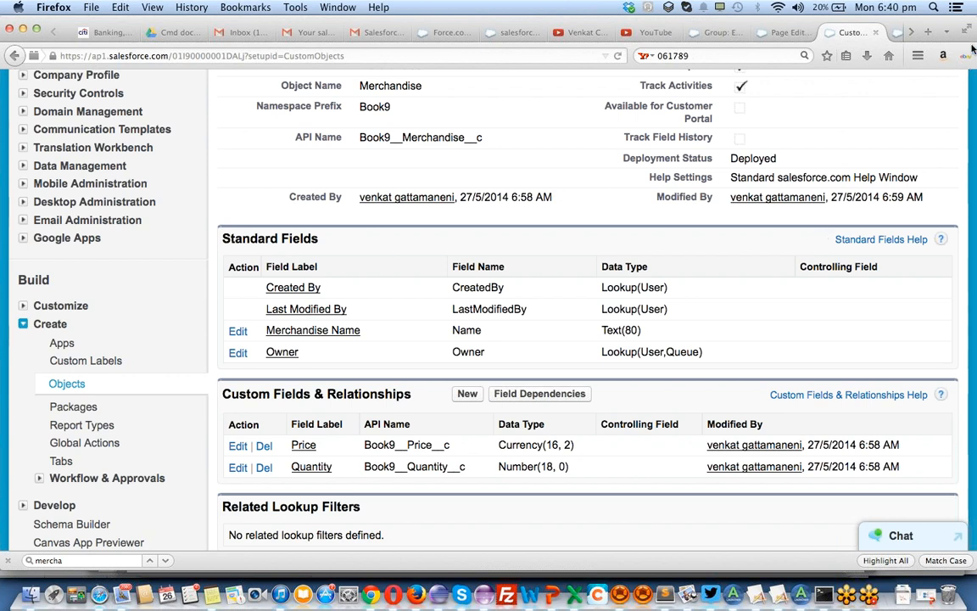
Step: Expand Workflow & Approvals in the Setup sidebar to reveal Workflow Rules
scroll(402, 289, up, 5)
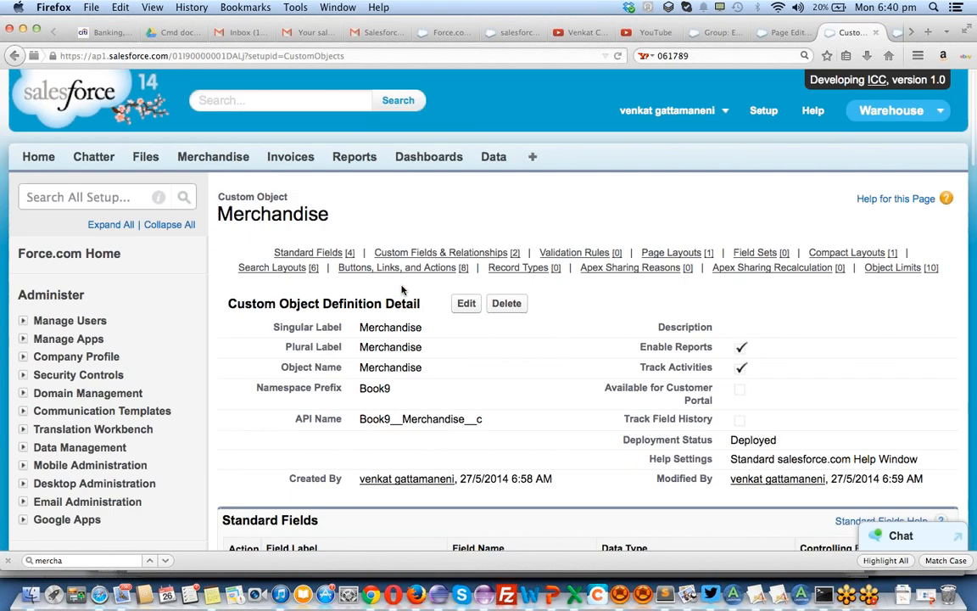
scroll(402, 288, down, 5)
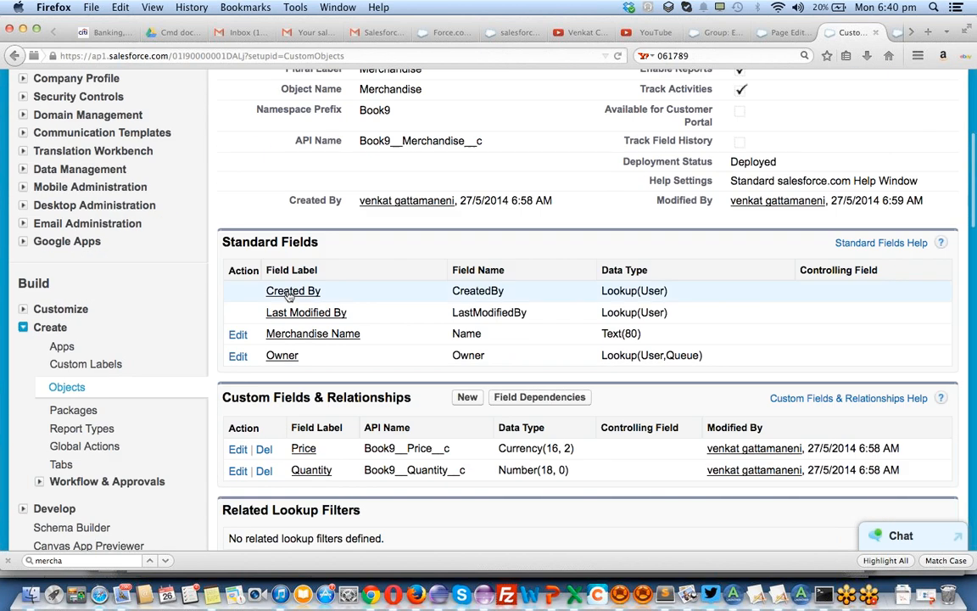
click(40, 485)
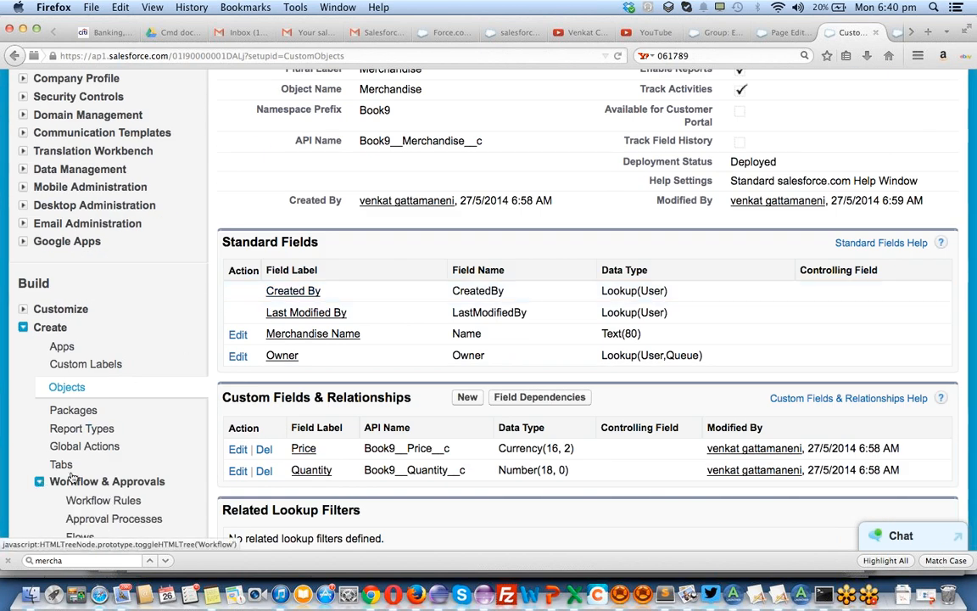
scroll(96, 452, down, 1)
scroll(95, 452, down, 3)
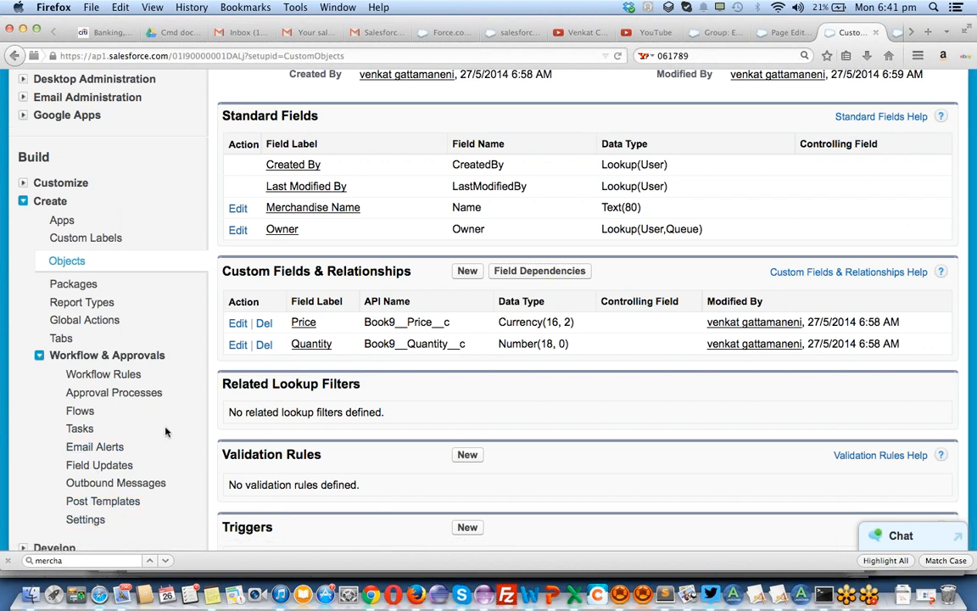
scroll(166, 432, up, 5)
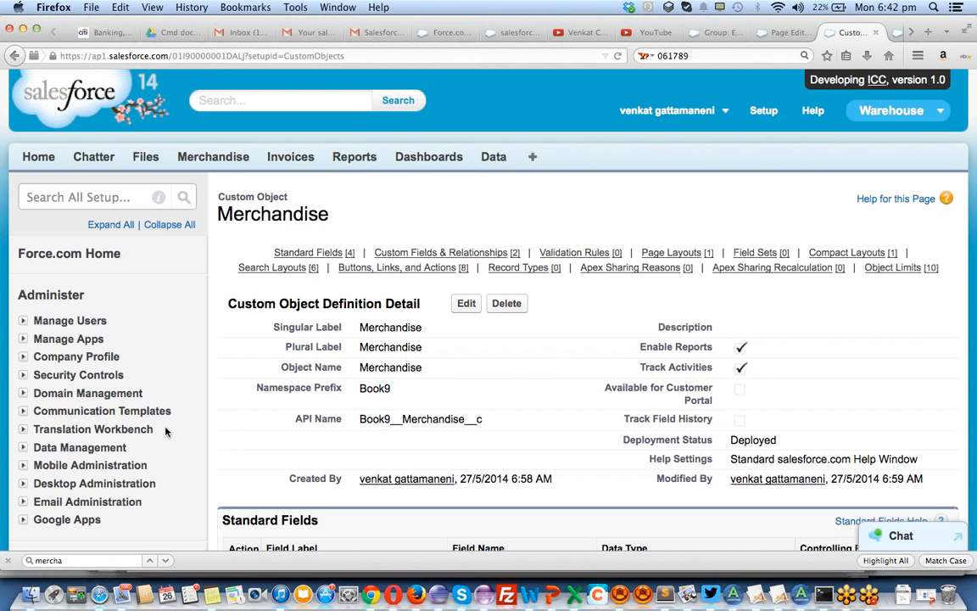
scroll(166, 431, down, 10)
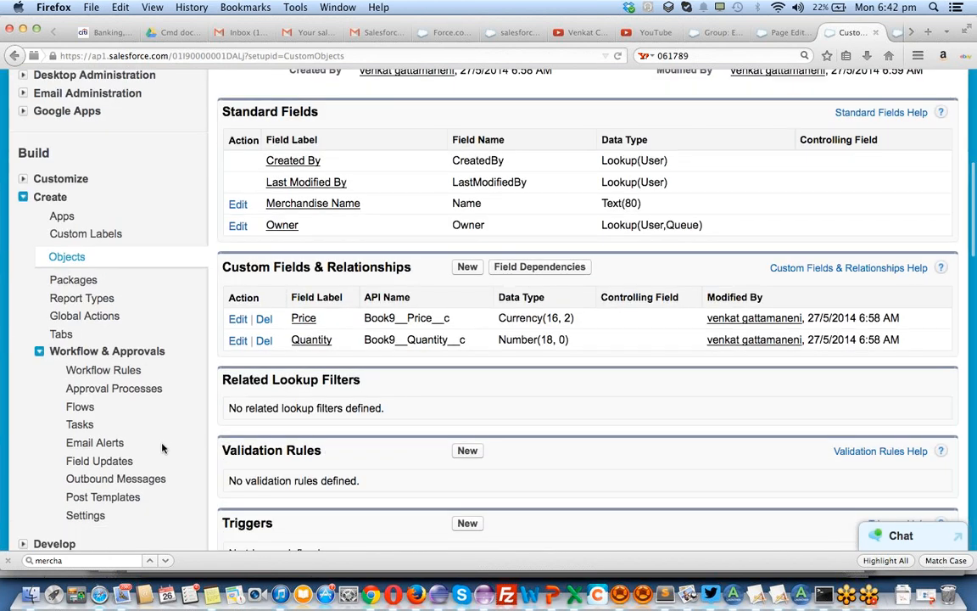
scroll(164, 447, down, 1)
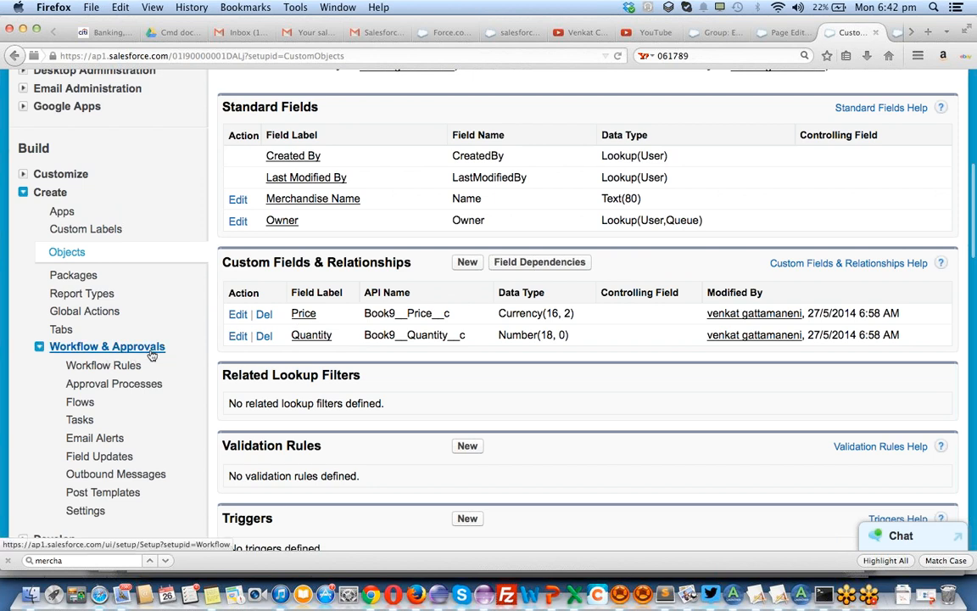
scroll(152, 355, down, 3)
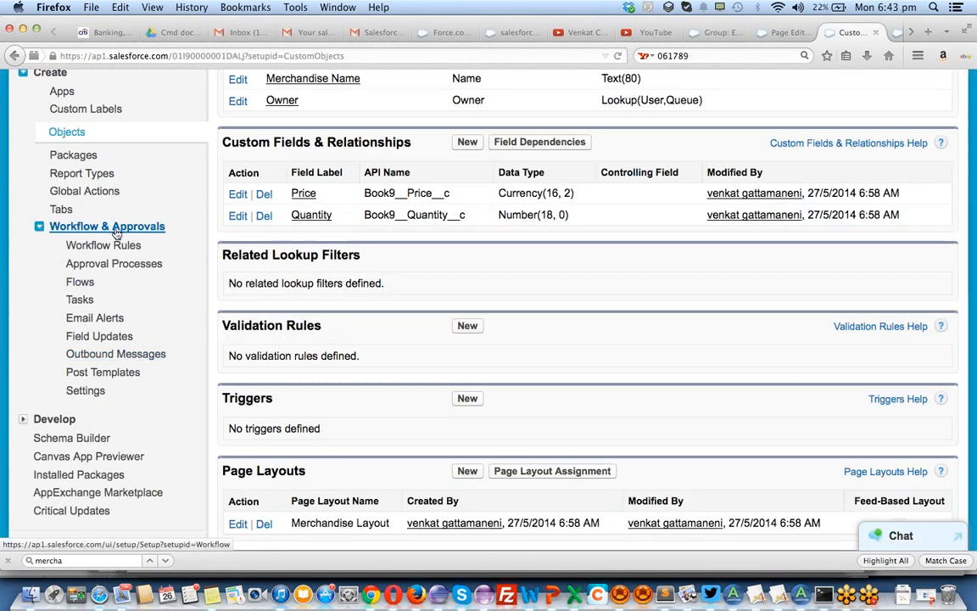
Step: Go to the Workflow & Approvals overview in Setup and follow the link to manage workflow rules
click(114, 228)
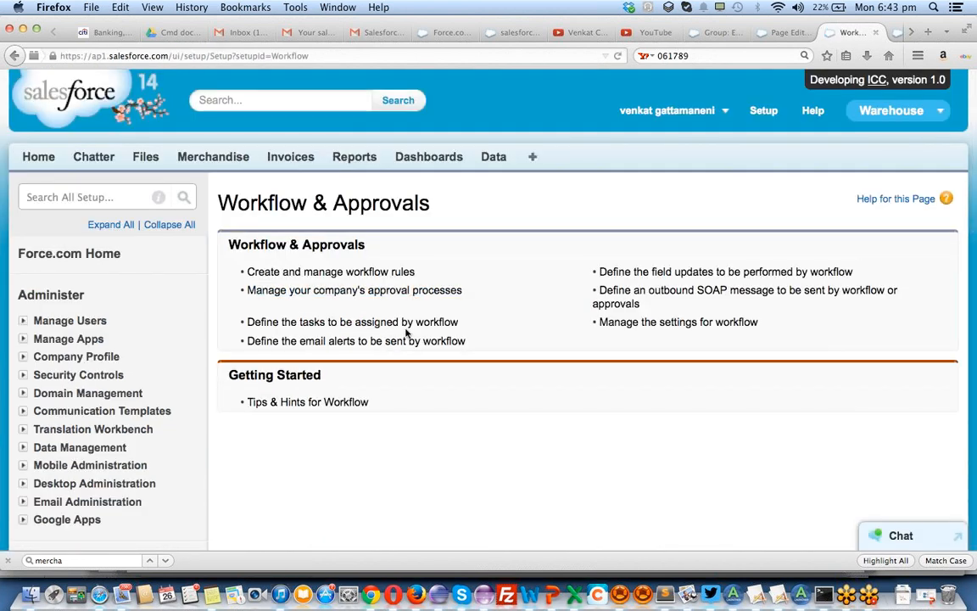
scroll(406, 335, down, 2)
scroll(405, 333, down, 8)
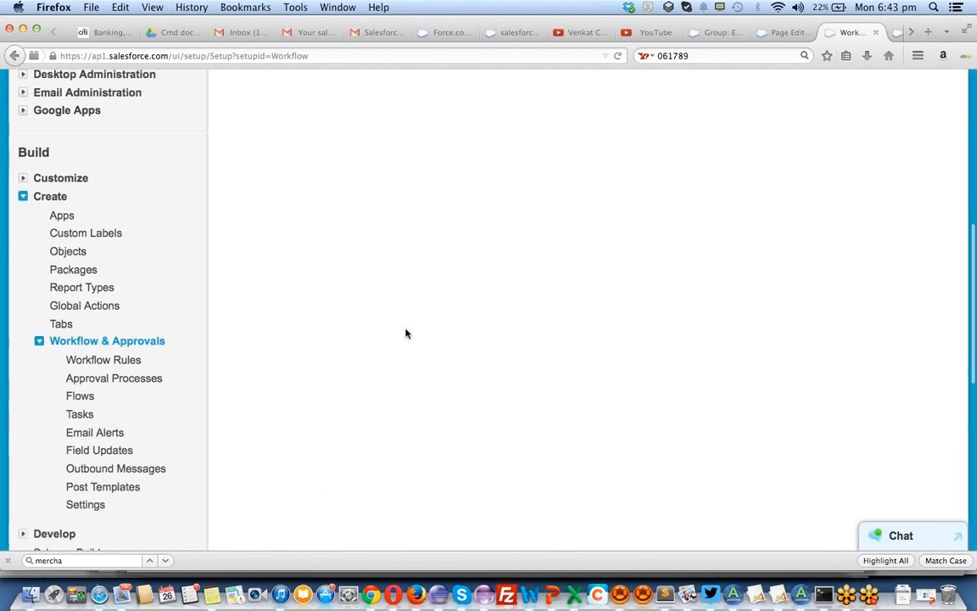
scroll(456, 367, up, 10)
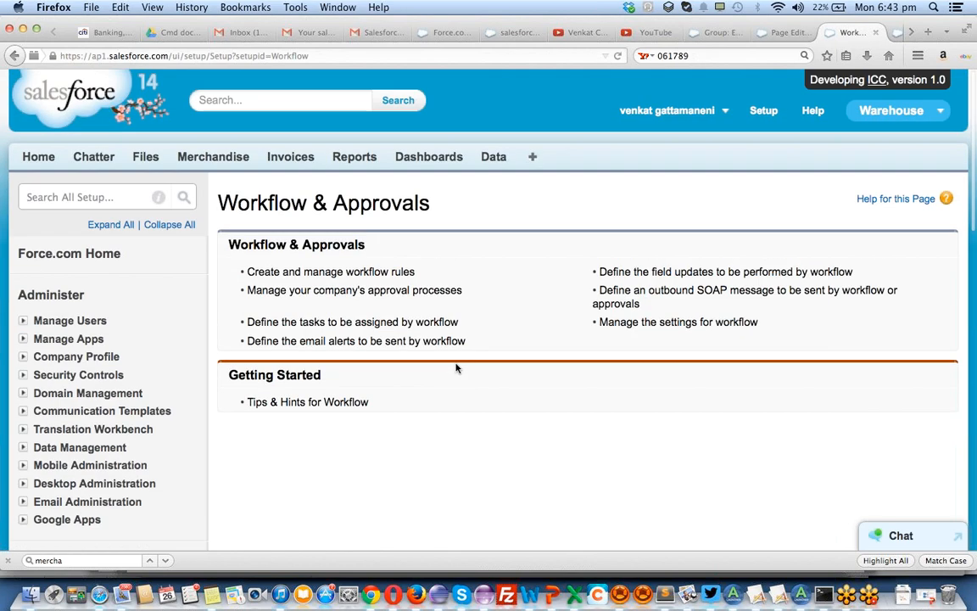
click(309, 273)
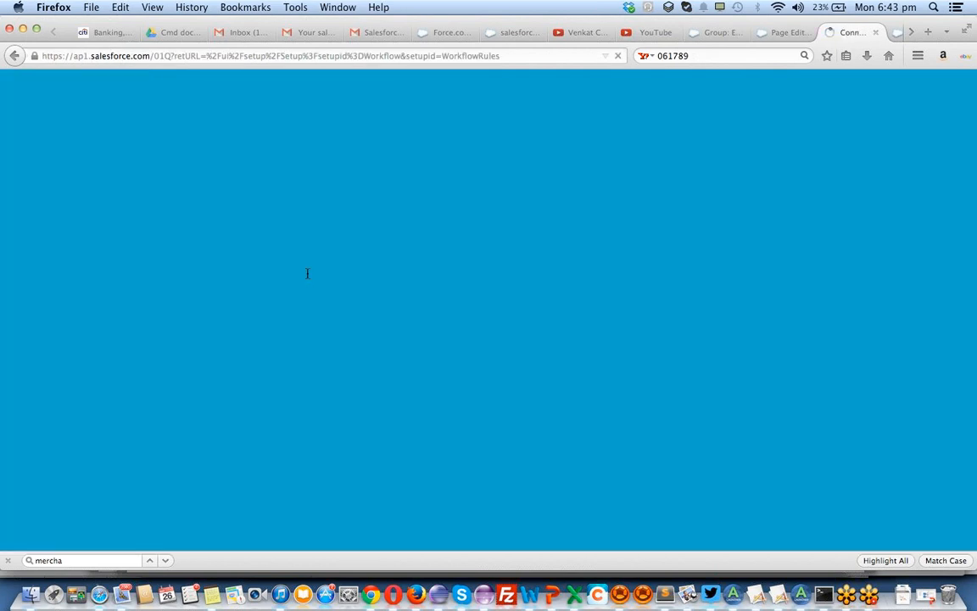
Step: Scroll through the All Workflow Rules list to review rules like New Traingings
scroll(524, 366, down, 4)
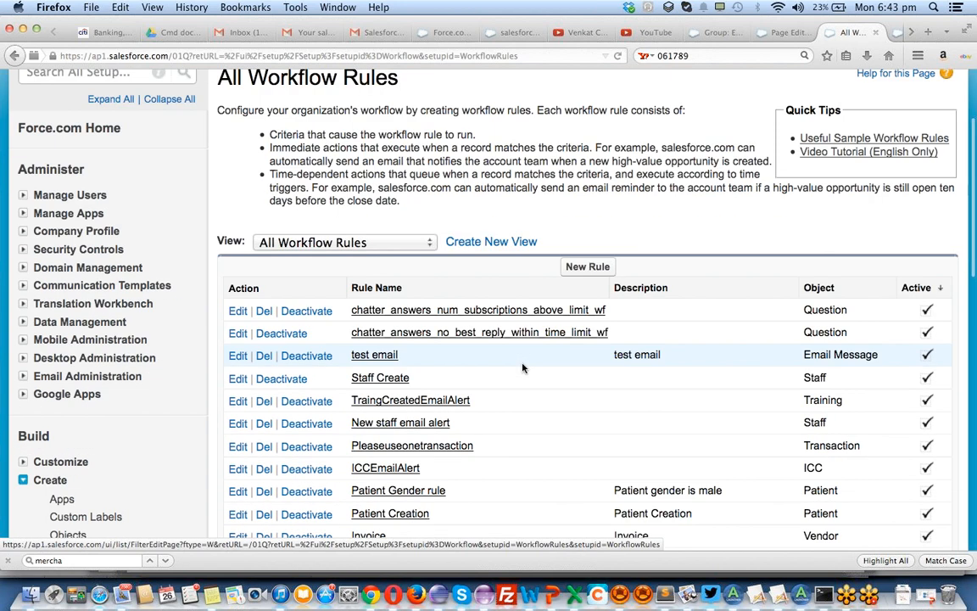
scroll(522, 367, down, 9)
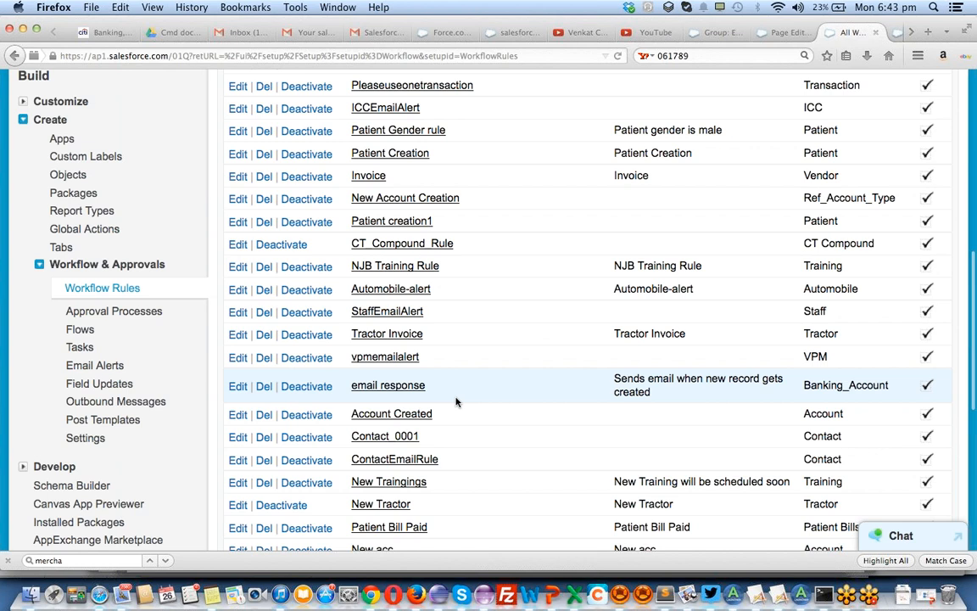
scroll(484, 394, up, 15)
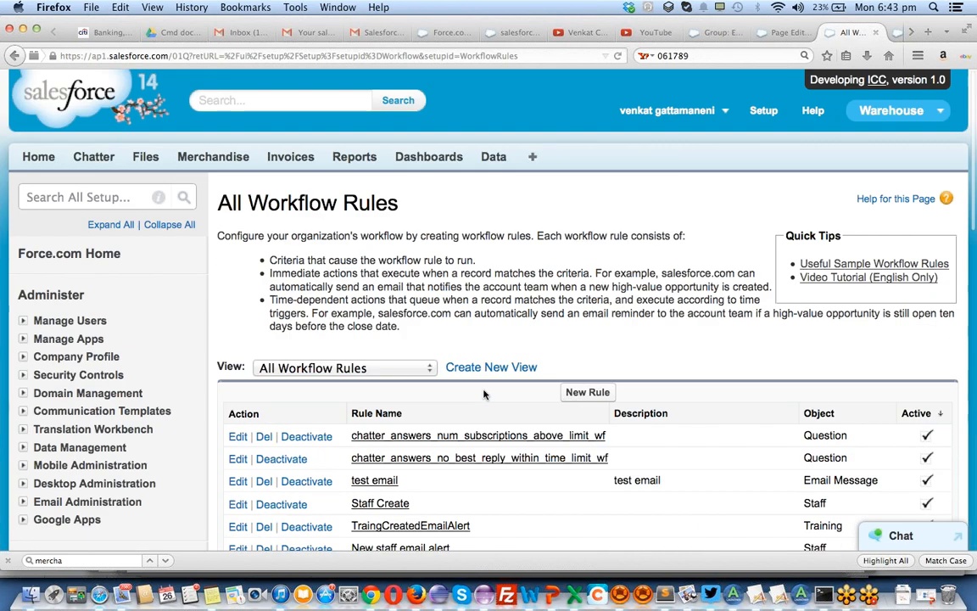
scroll(485, 394, down, 11)
scroll(484, 394, down, 3)
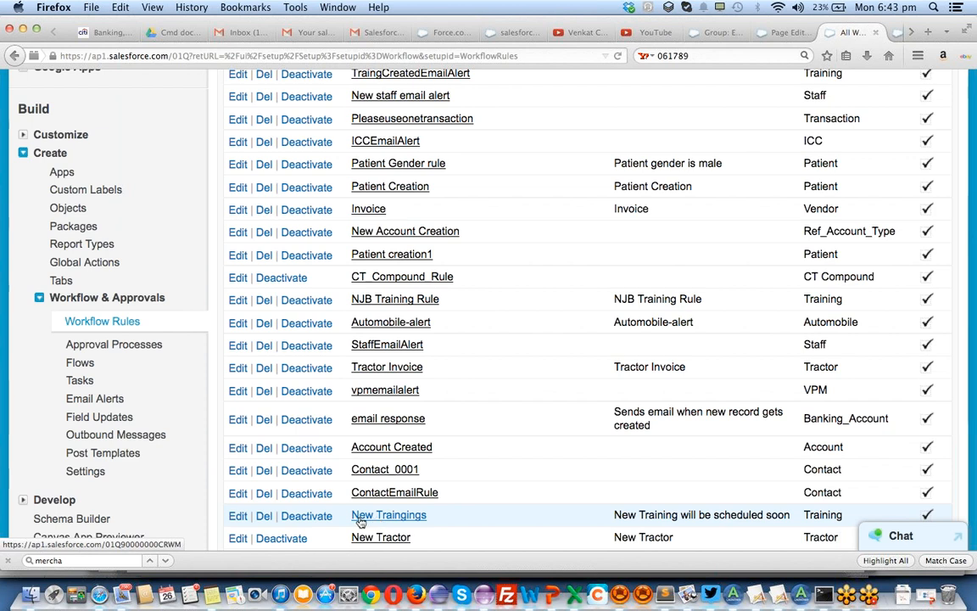
Step: Deactivate the New Traingings rule, then open its detail page
click(307, 516)
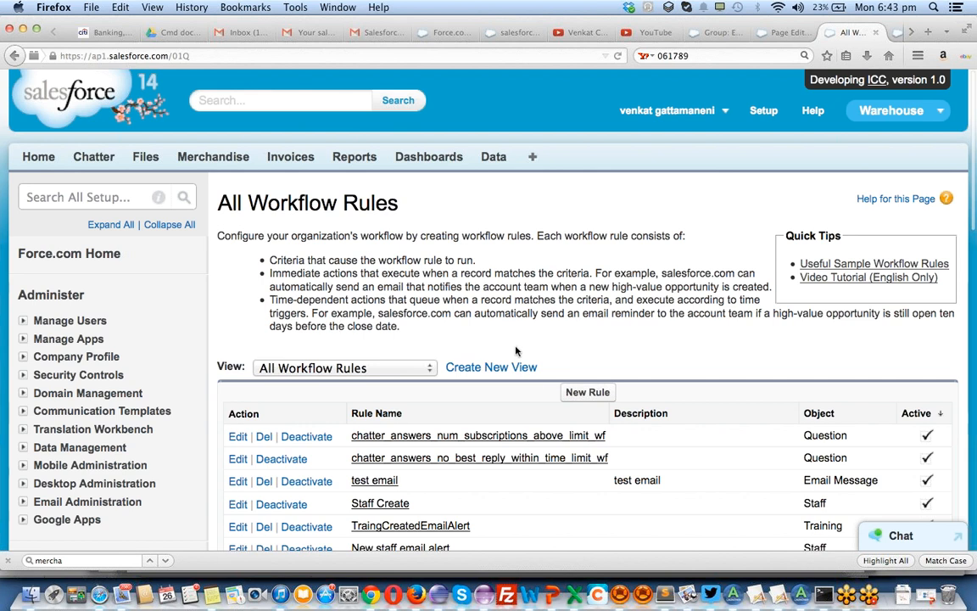
scroll(516, 351, down, 10)
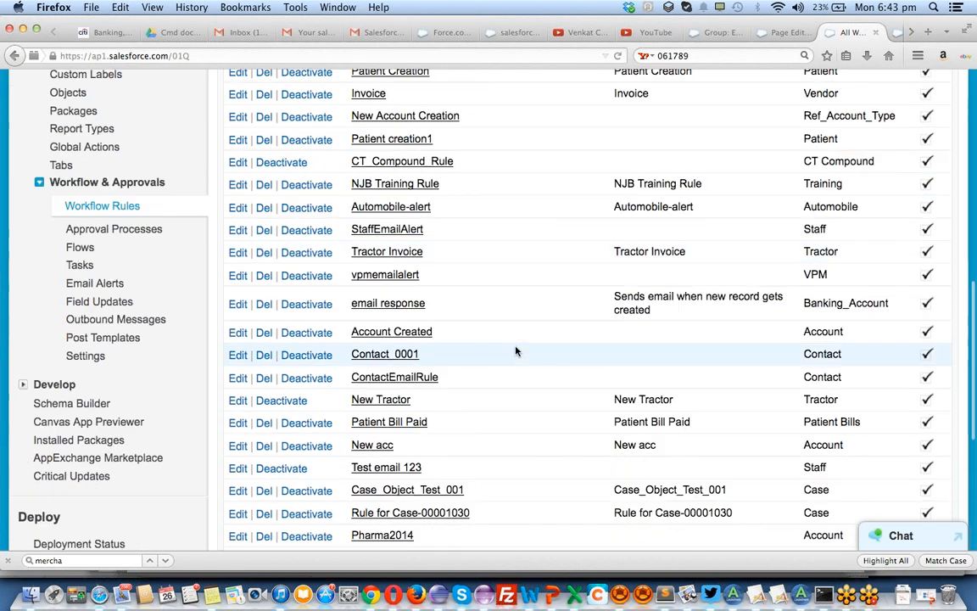
scroll(515, 351, down, 3)
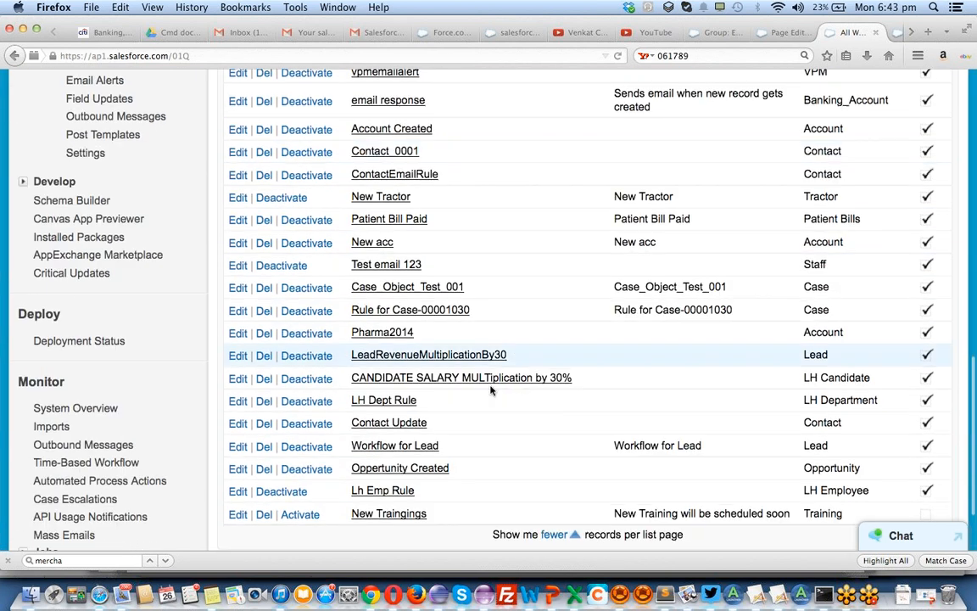
click(400, 514)
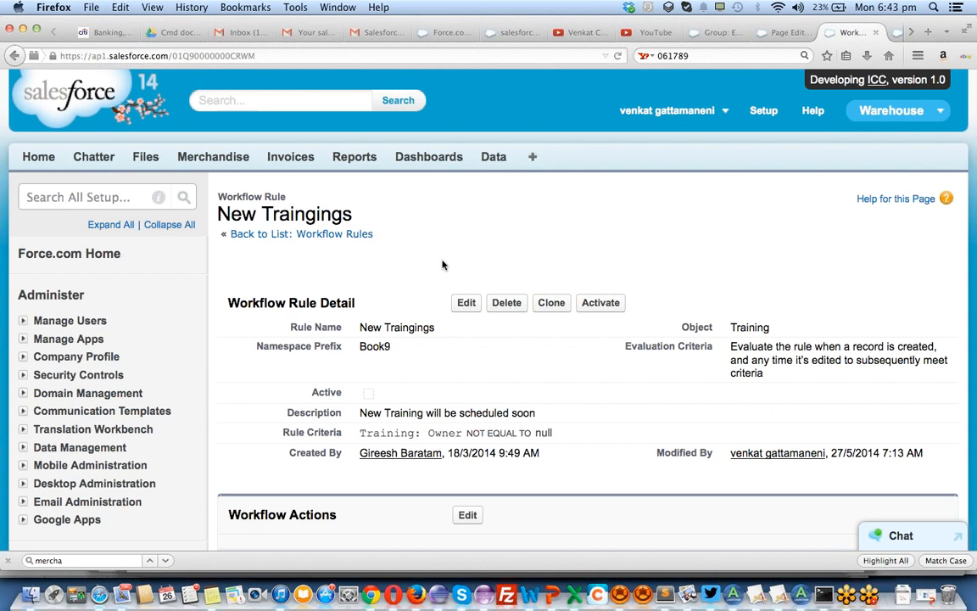
Step: Check the New Traingings rule's Training object and criteria, then delete it and confirm
scroll(442, 265, down, 2)
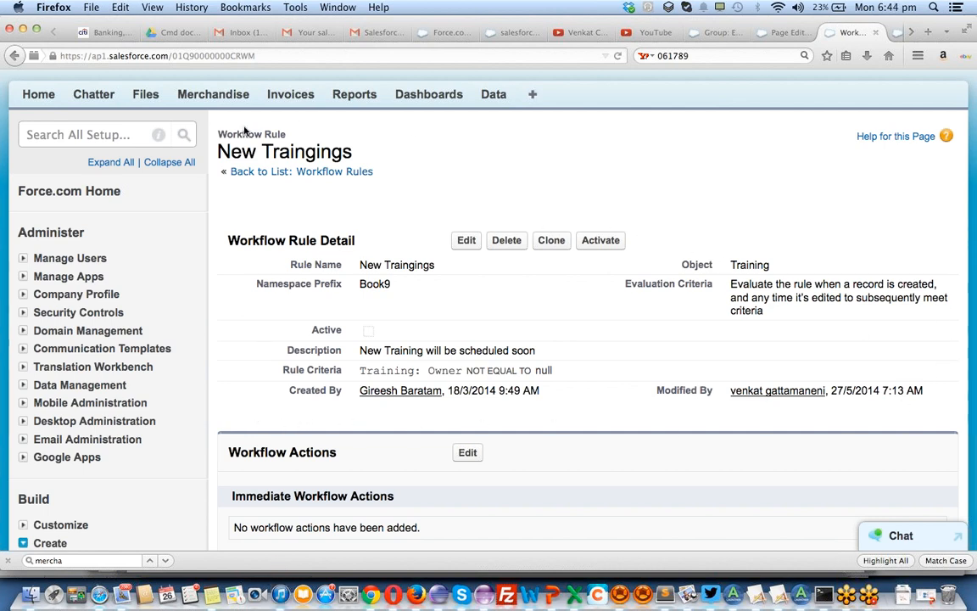
double_click(742, 264)
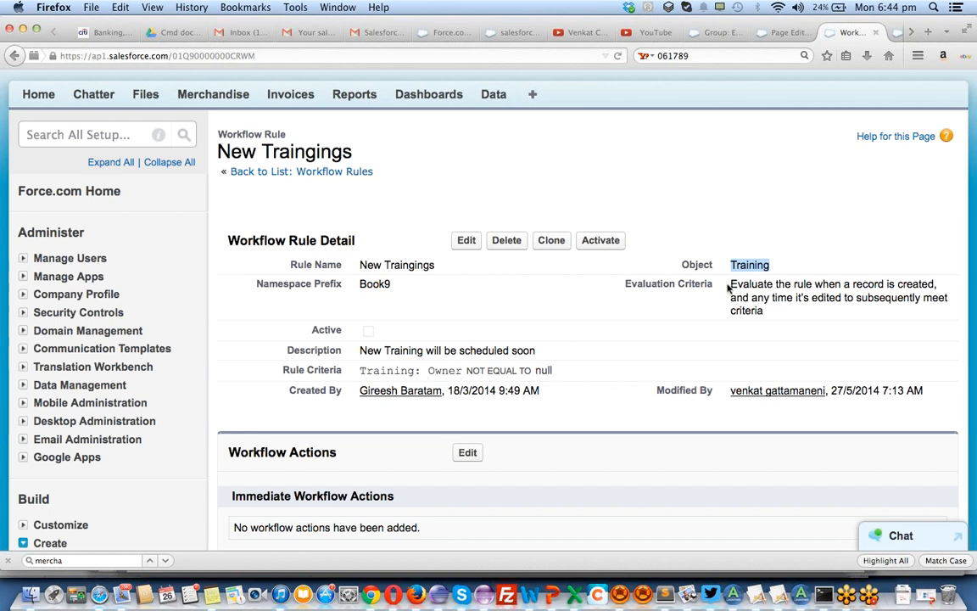
drag(728, 289, 763, 316)
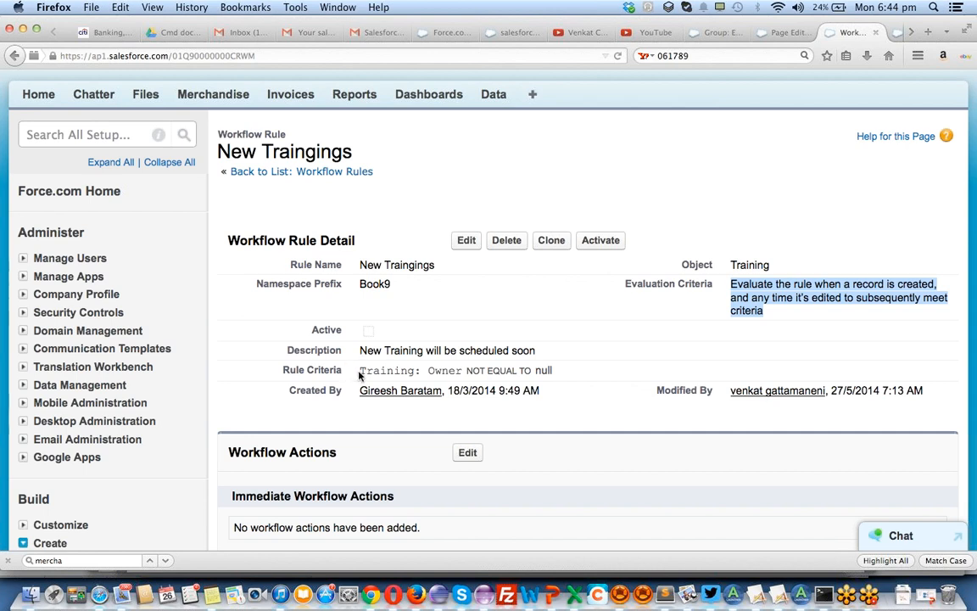
drag(362, 370, 566, 371)
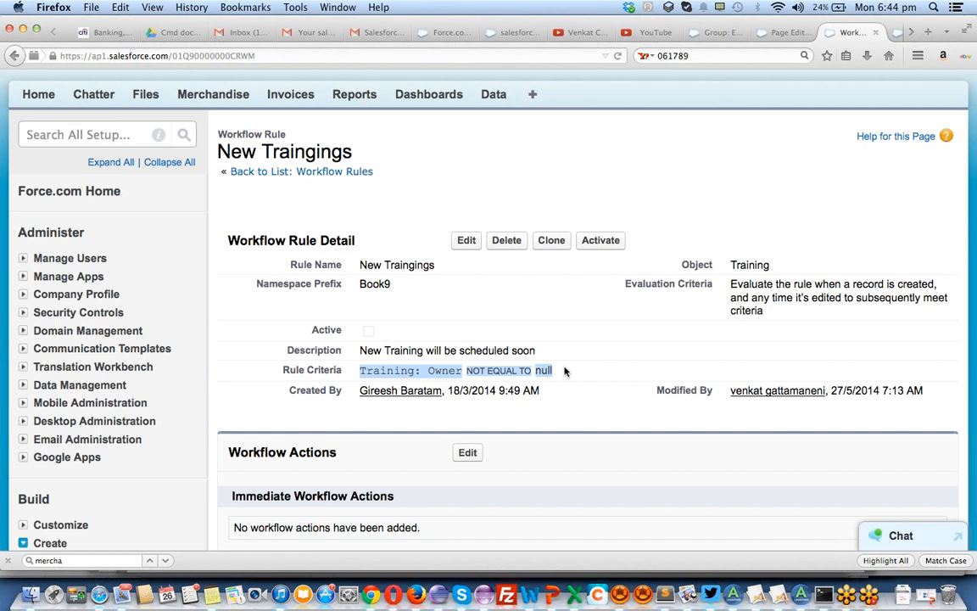
scroll(399, 394, down, 4)
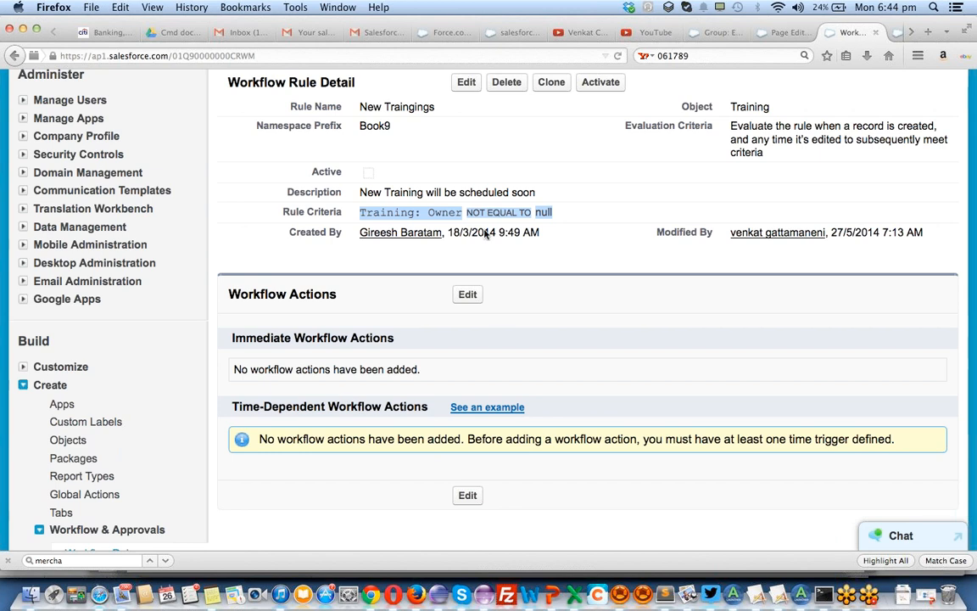
scroll(475, 169, up, 2)
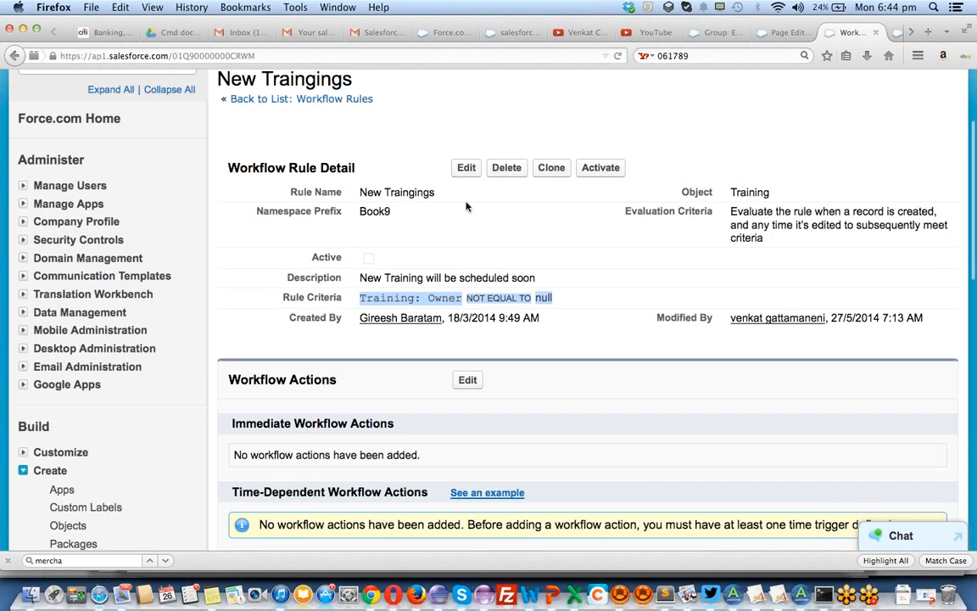
click(506, 167)
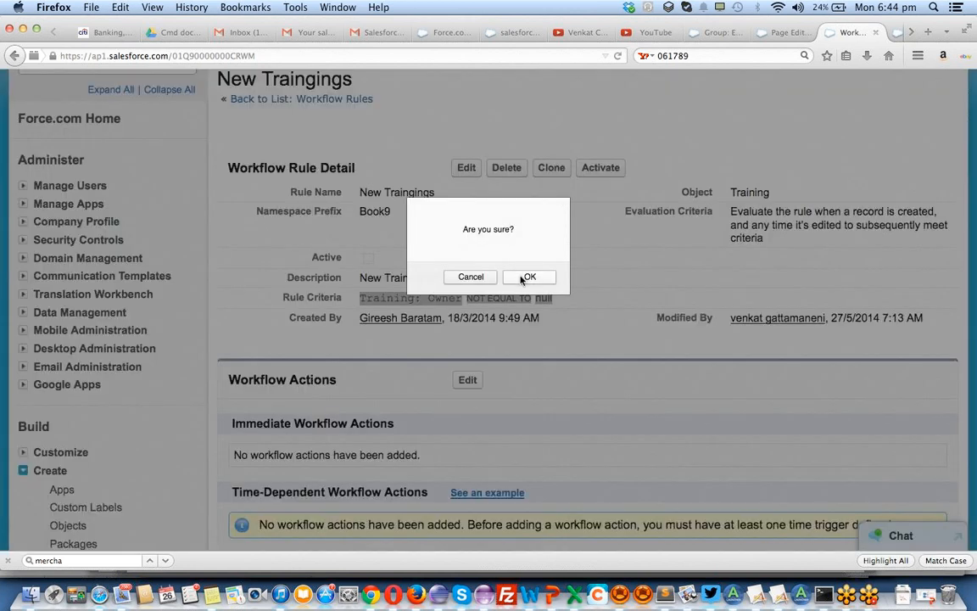
click(523, 277)
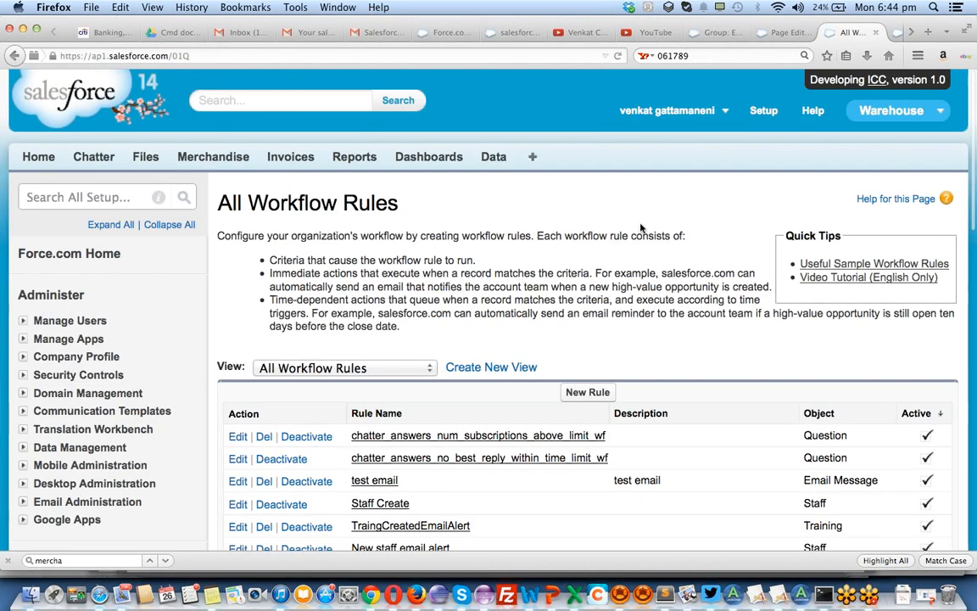
Step: Leave Setup, switch to the EZ2Tech app and open the Trainings tab
click(764, 111)
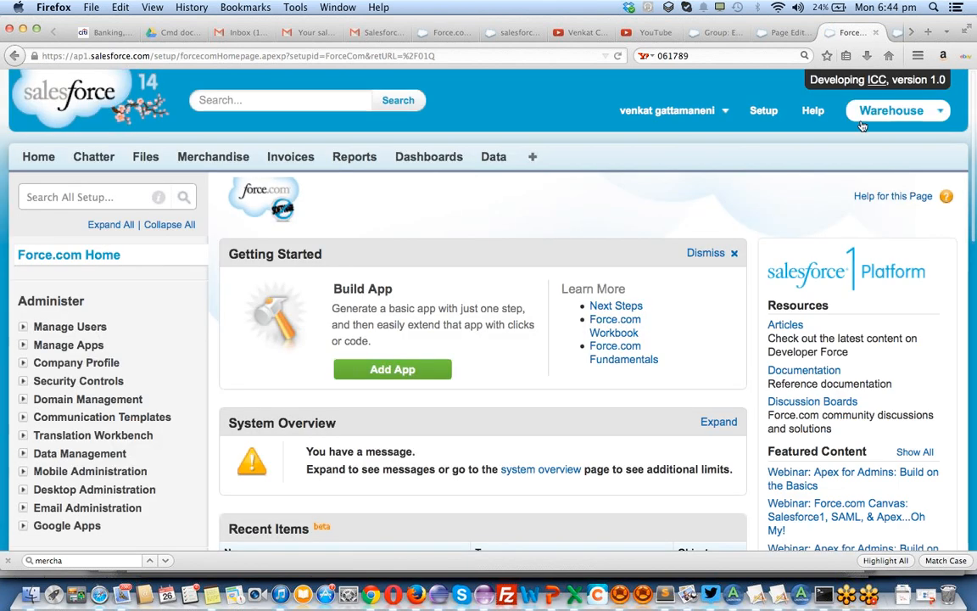
click(887, 112)
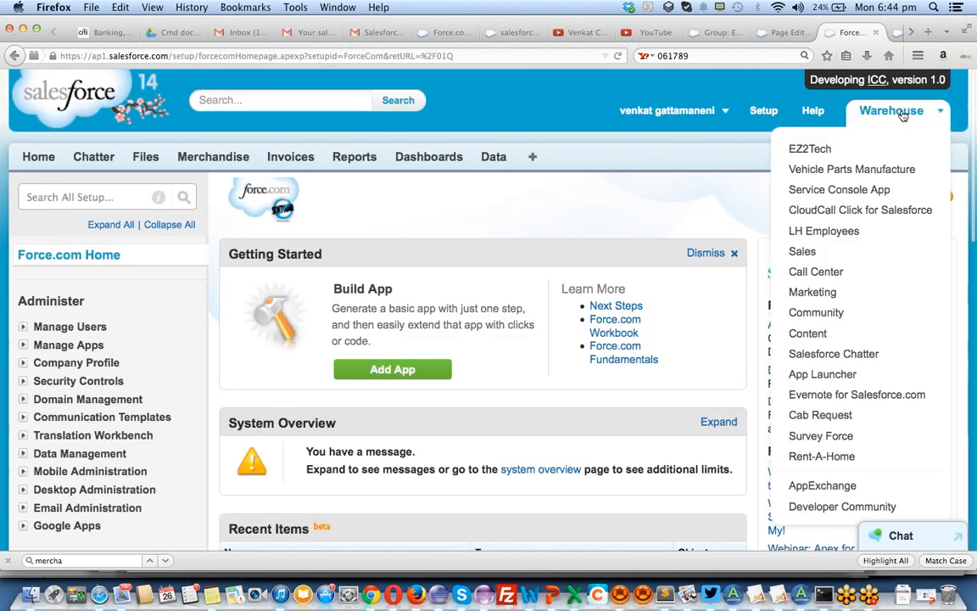
click(842, 151)
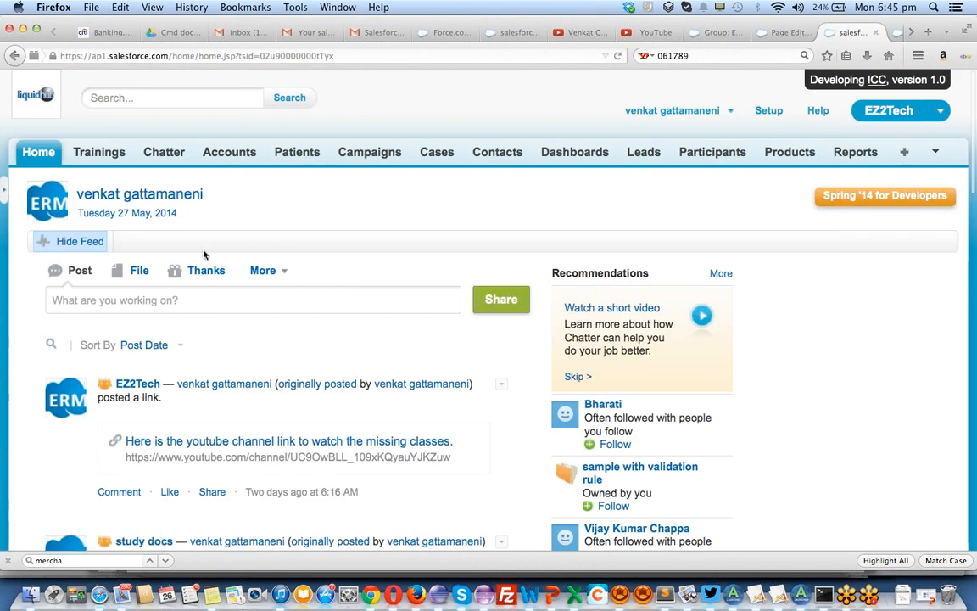
click(100, 156)
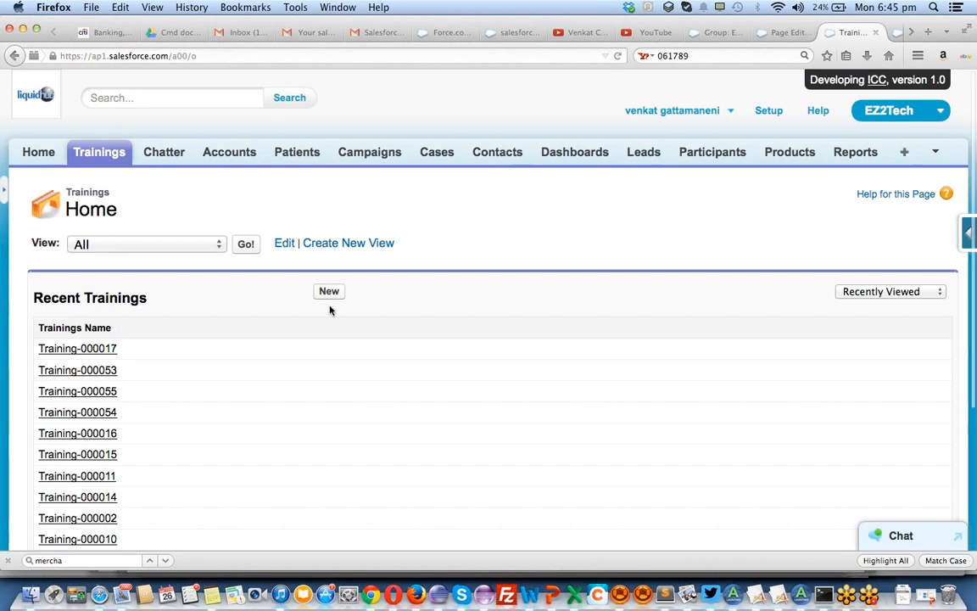
Step: Start a new Training record of type Online with datetime 15/5/2014
click(328, 291)
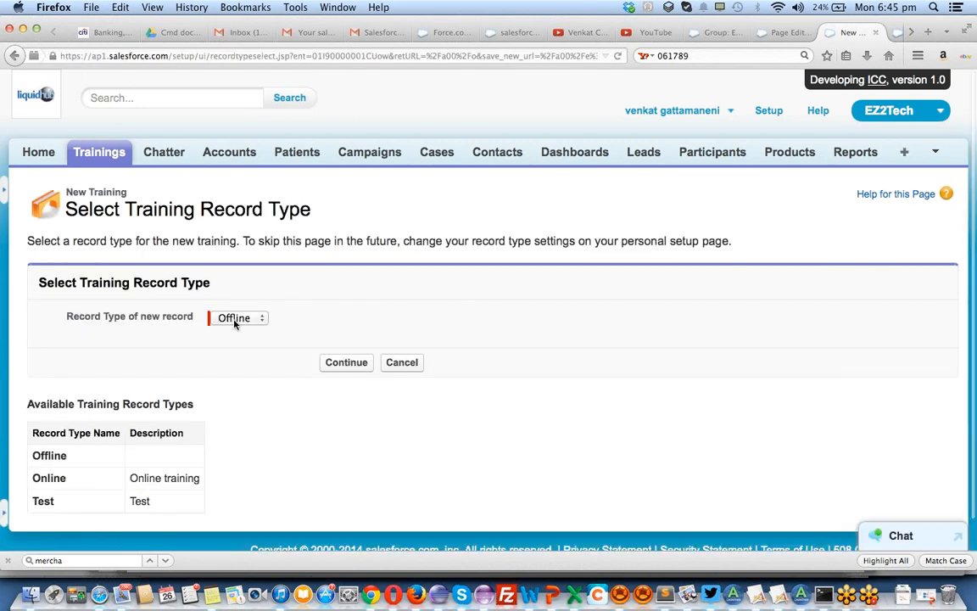
click(235, 320)
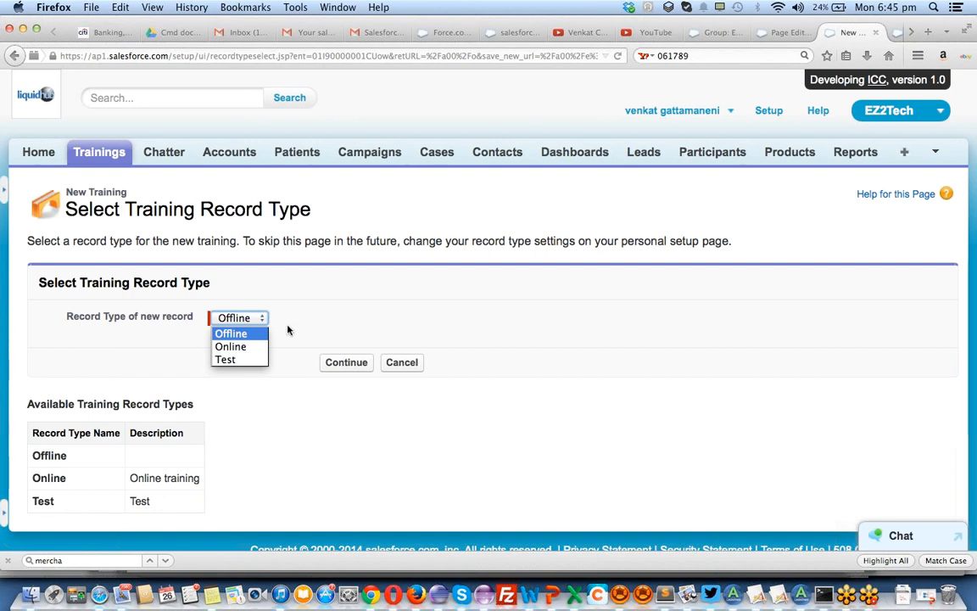
click(232, 346)
click(346, 362)
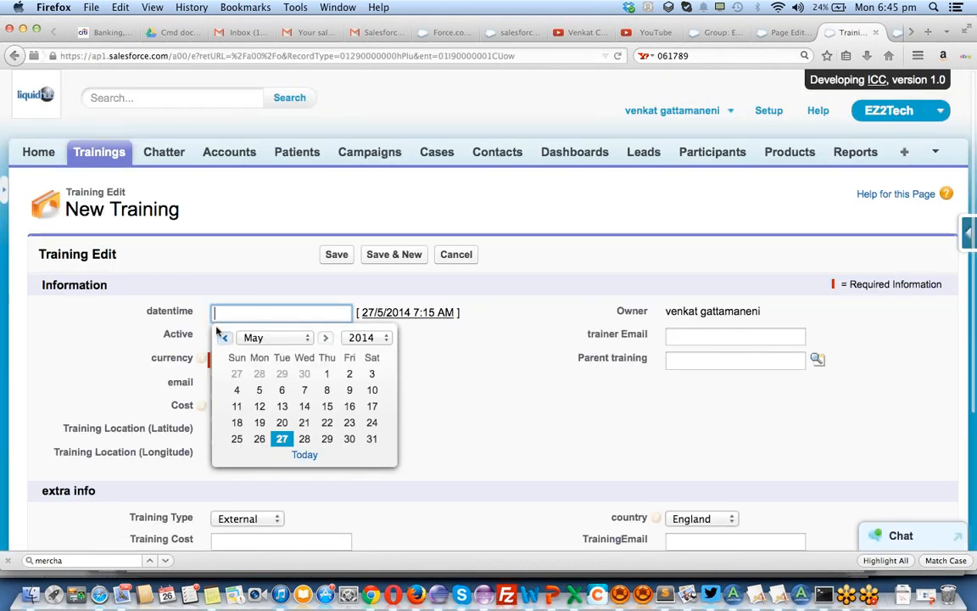
click(327, 405)
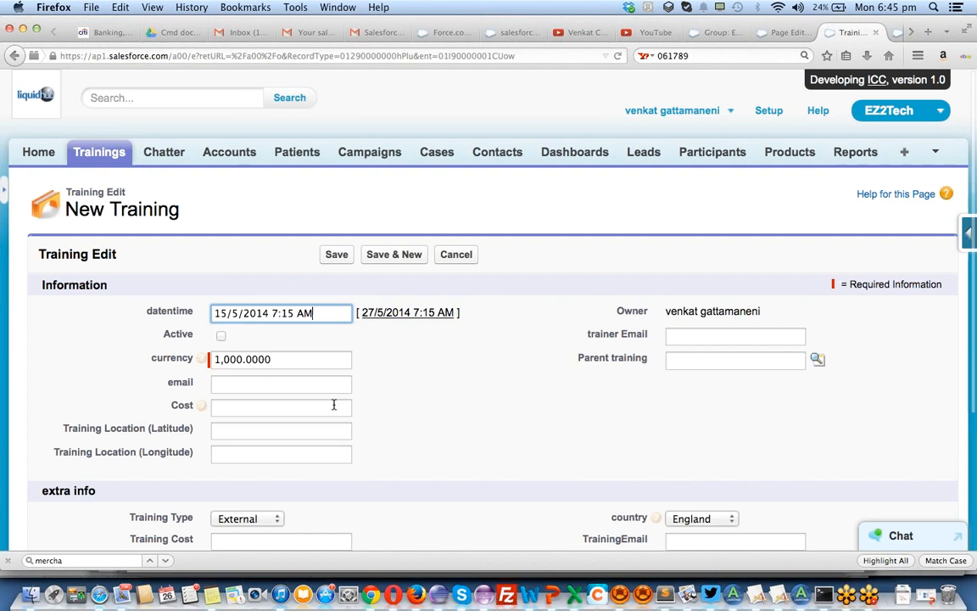
scroll(459, 383, down, 4)
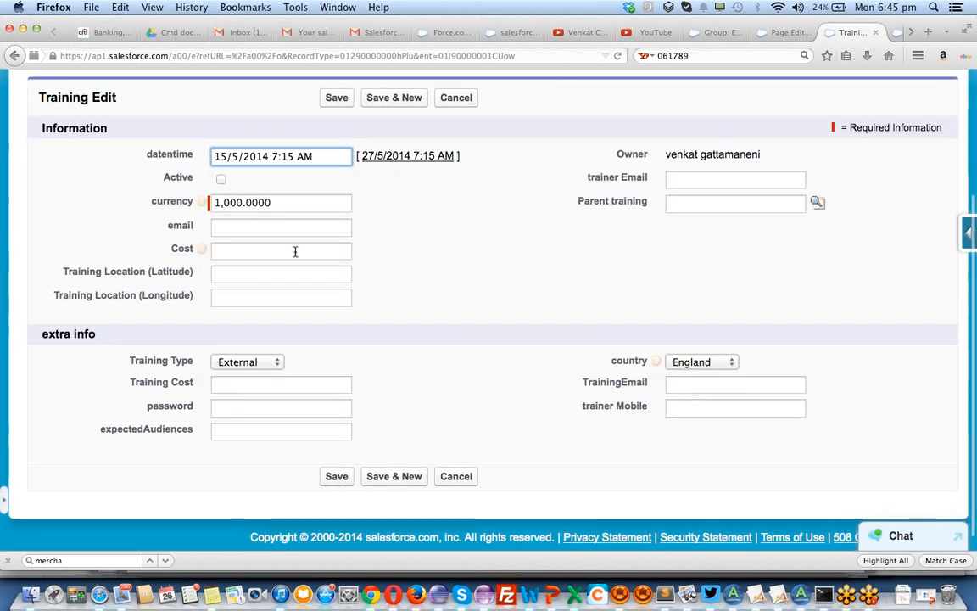
Step: Enter the trainer's Gmail address in the email field, correcting typos
click(227, 223)
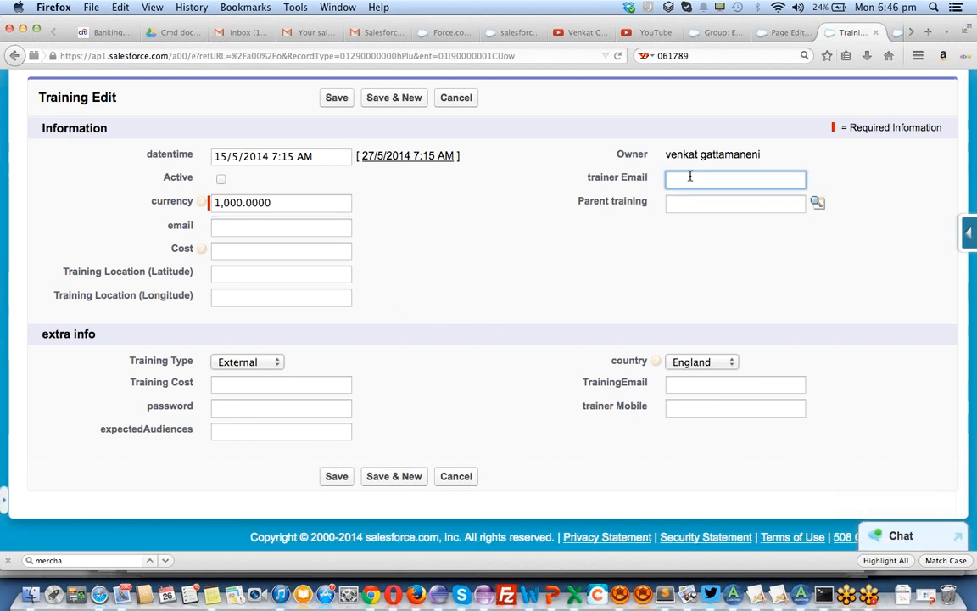
click(273, 251)
click(264, 297)
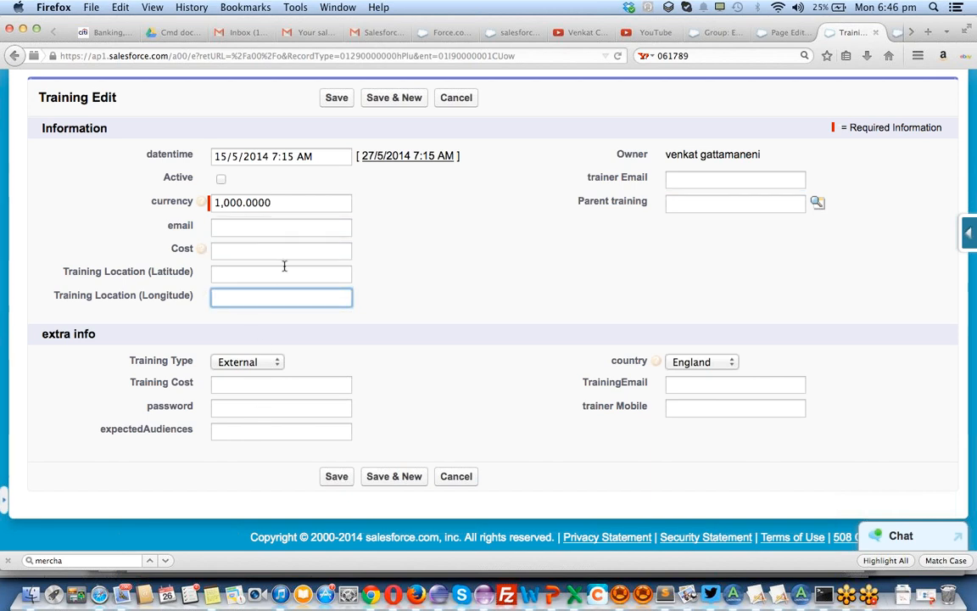
click(298, 227)
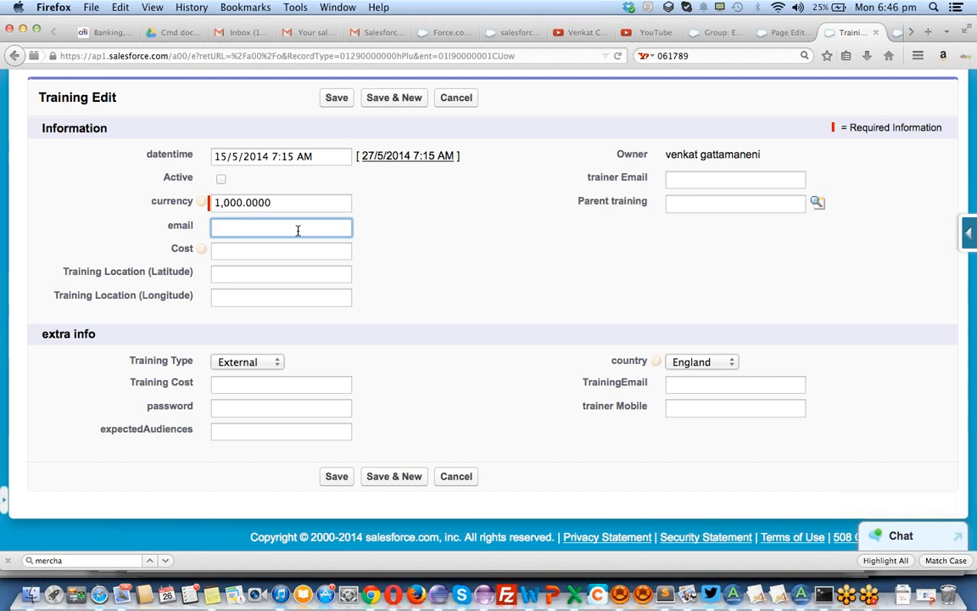
text(ve)
key(BackSpace)
key(BackSpace)
key(super+Tab)
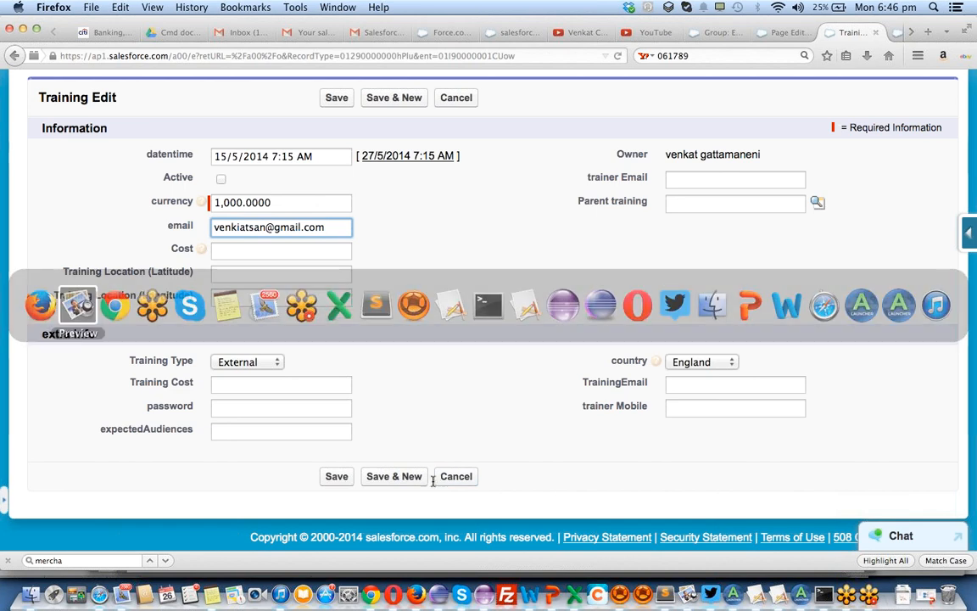
Step: Find and close the stray Salesforce login tab
click(785, 34)
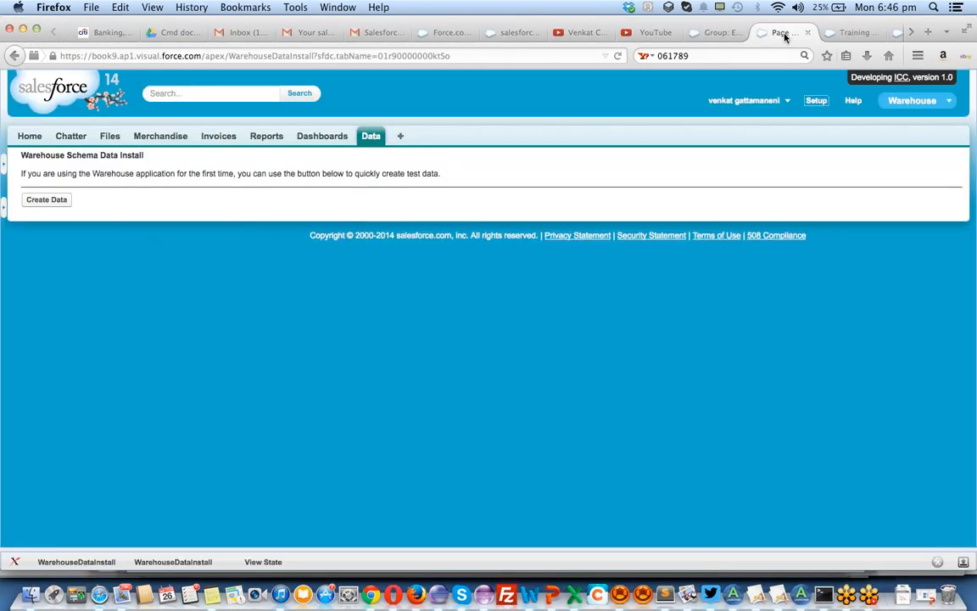
click(722, 35)
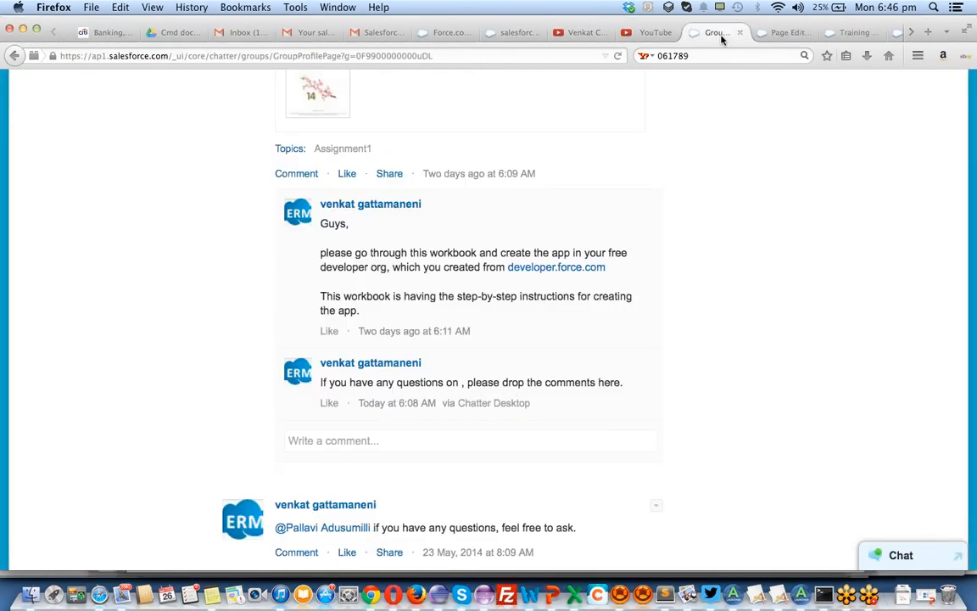
click(510, 34)
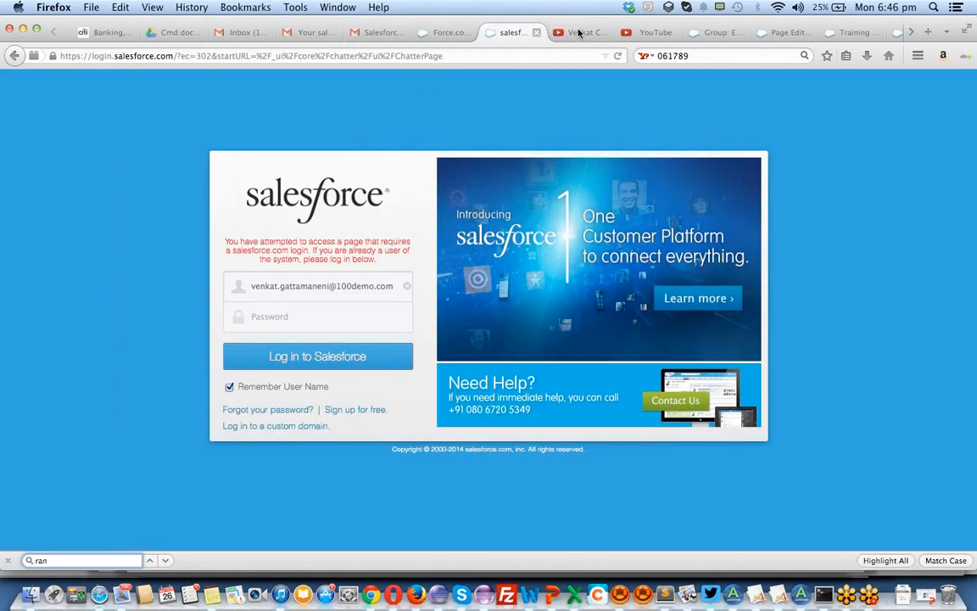
click(536, 32)
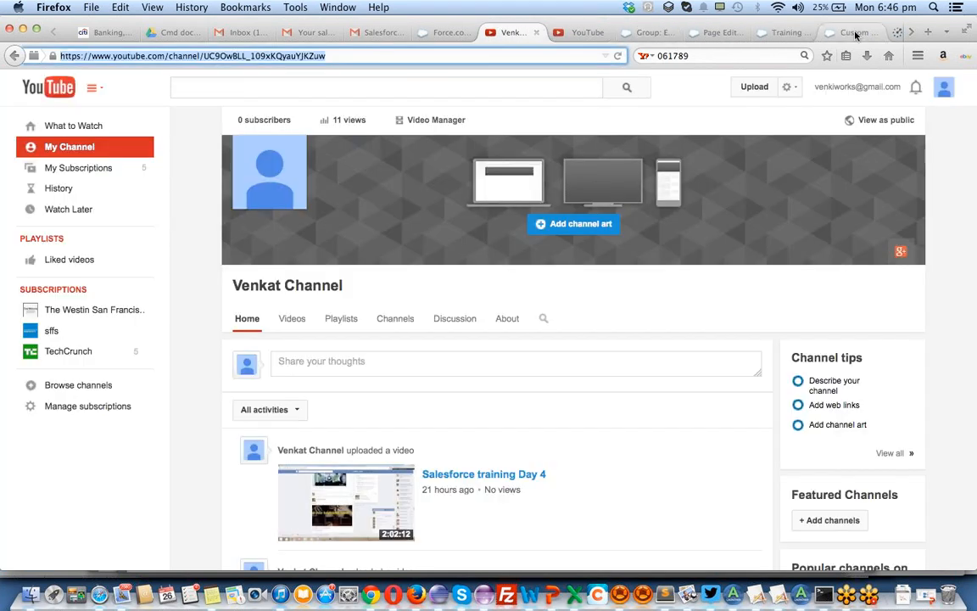
Step: From the Custom Objects setup page, go to Workflow Rules and start a New Rule
click(853, 33)
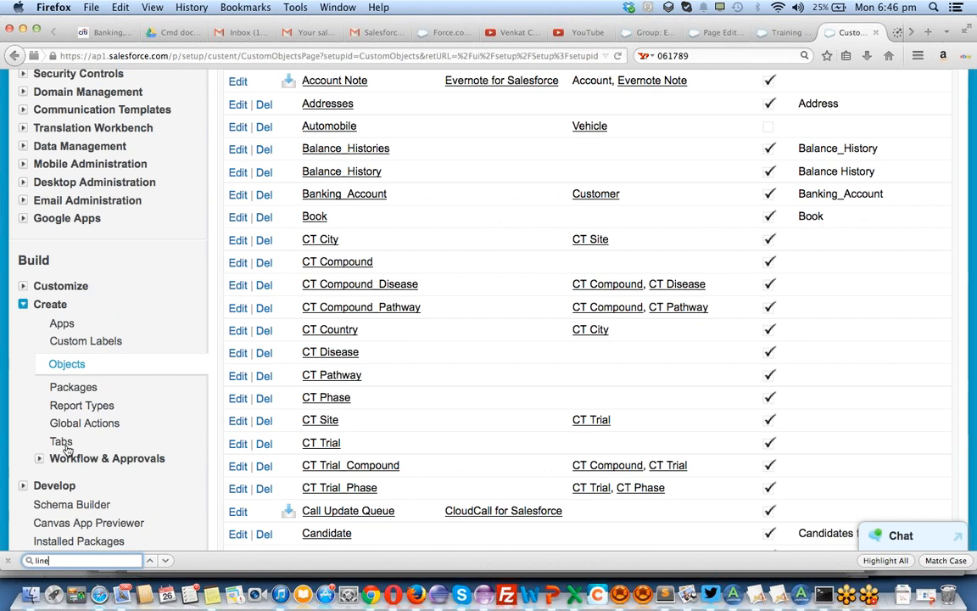
click(39, 459)
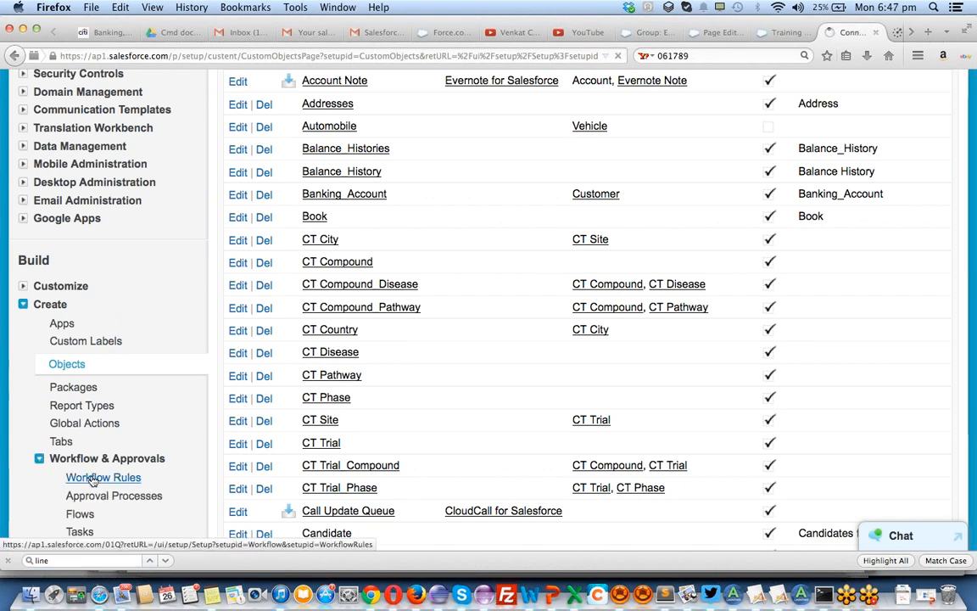
click(92, 478)
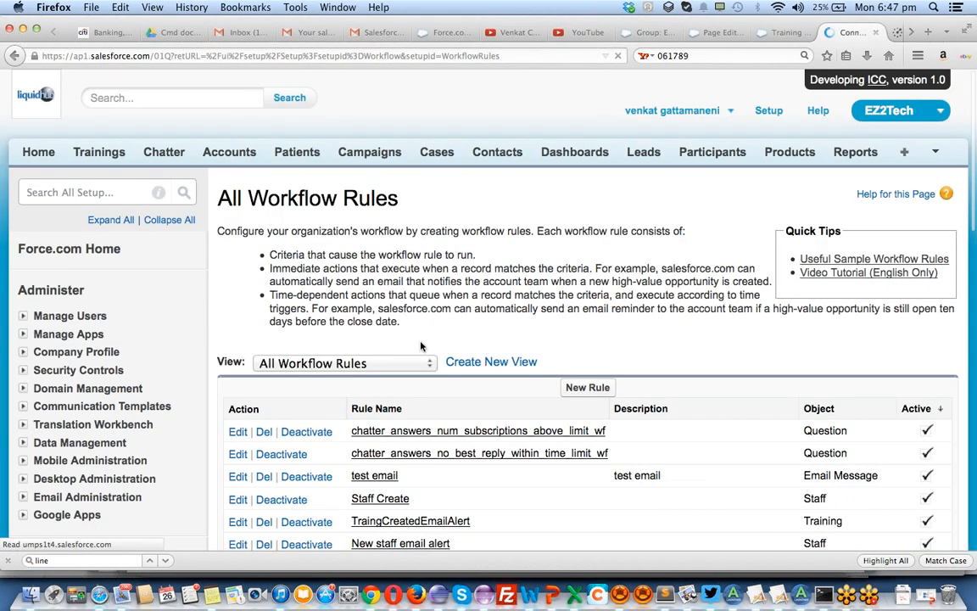
click(586, 388)
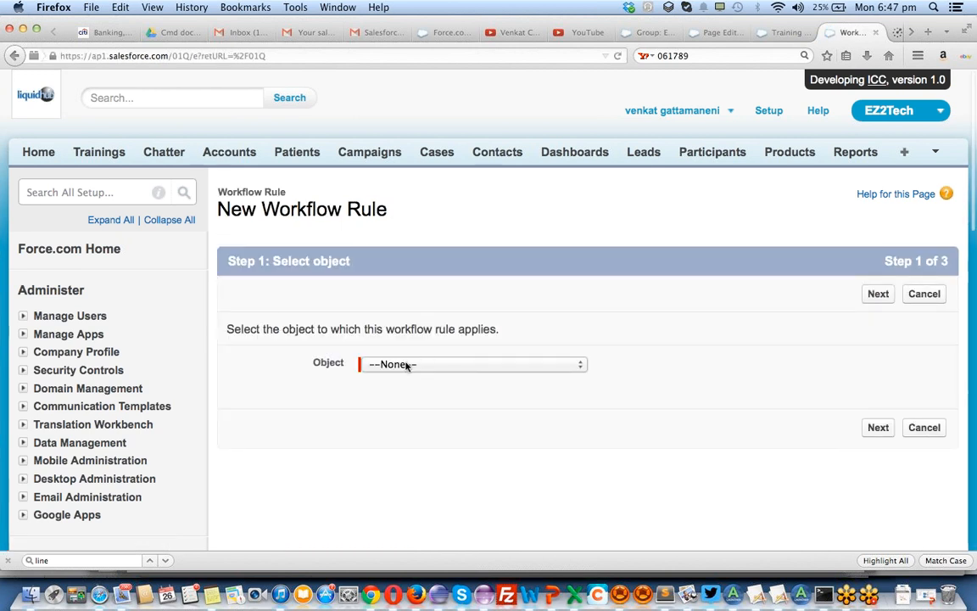
Step: Pick Training from the Object list and continue to Step 2 of 3
click(405, 363)
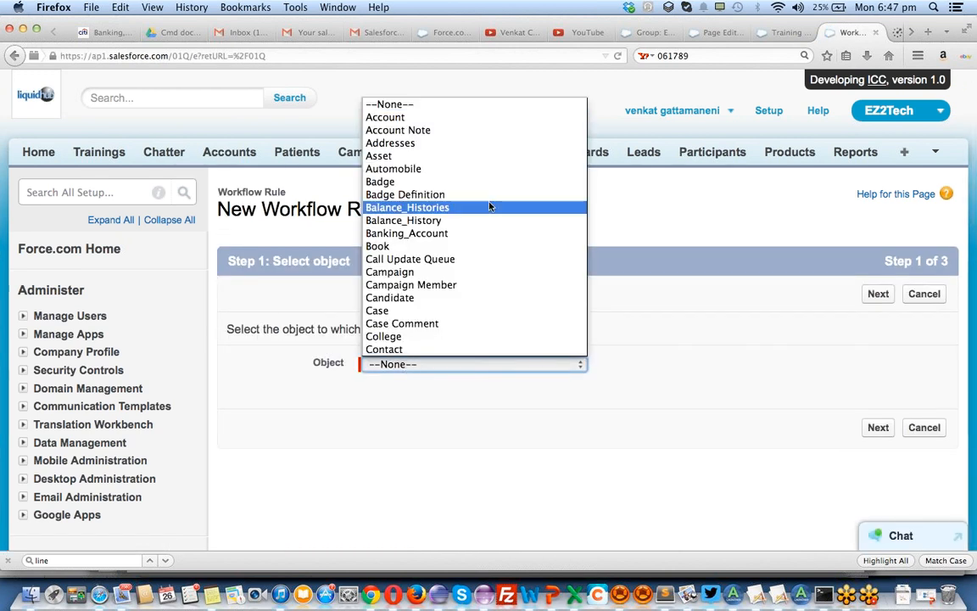
scroll(490, 206, down, 2)
scroll(490, 206, down, 12)
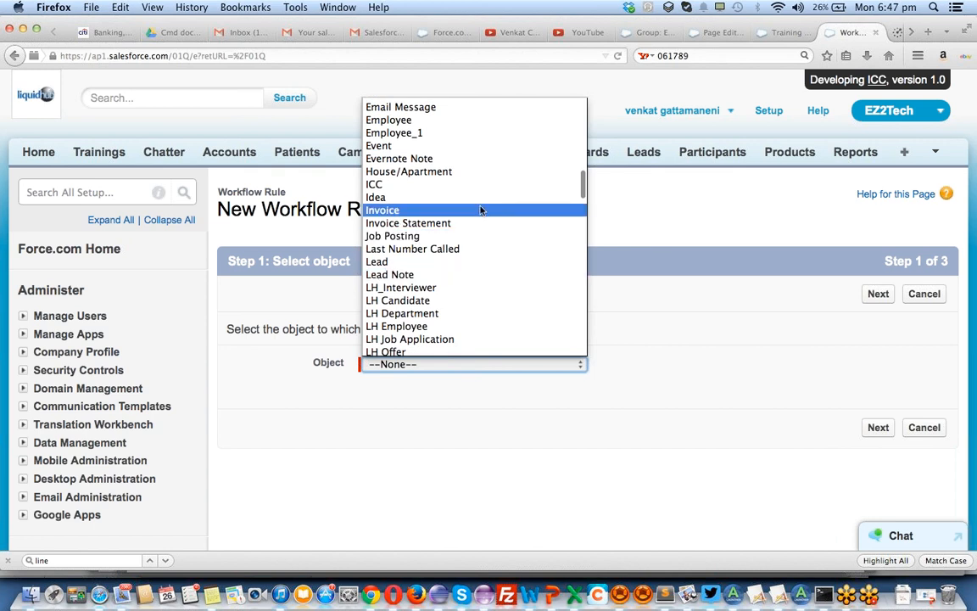
key(t)
key(Down)
key(Down)
key(Down)
key(Down)
key(Down)
key(Down)
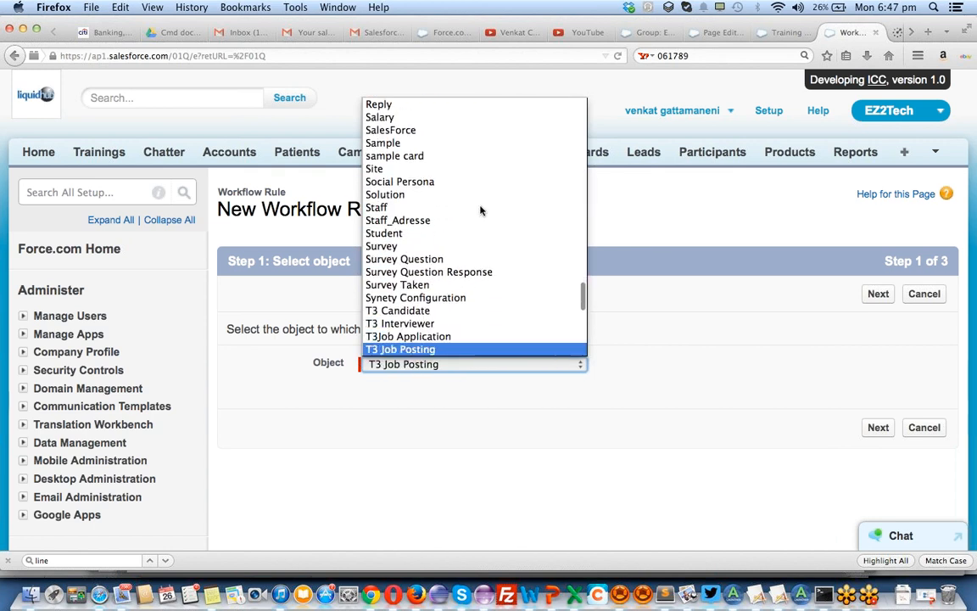
key(Down)
key(Down)
key(Down)
key(Down)
key(Down)
key(Down)
key(Down)
key(Down)
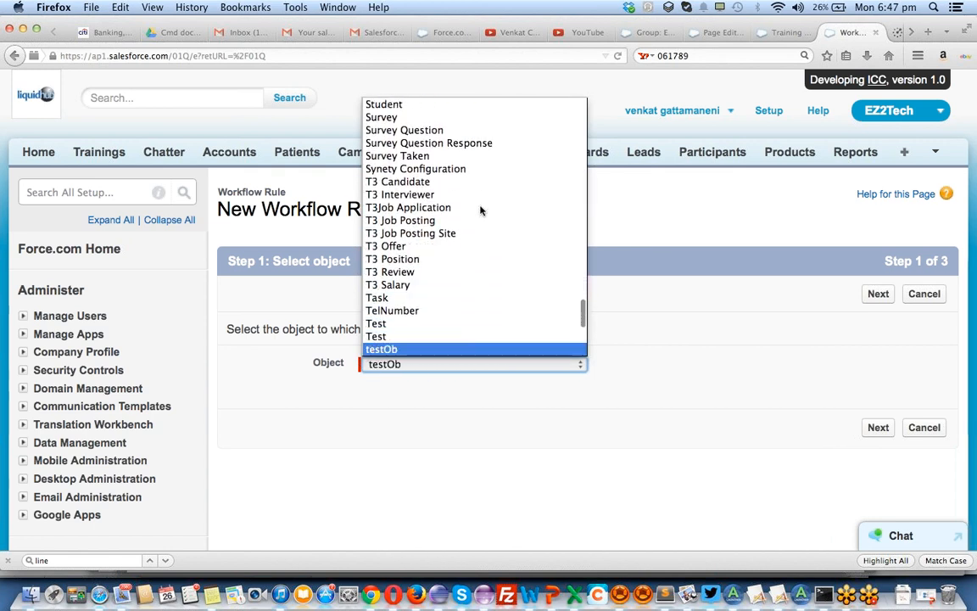
key(Down)
key(Down)
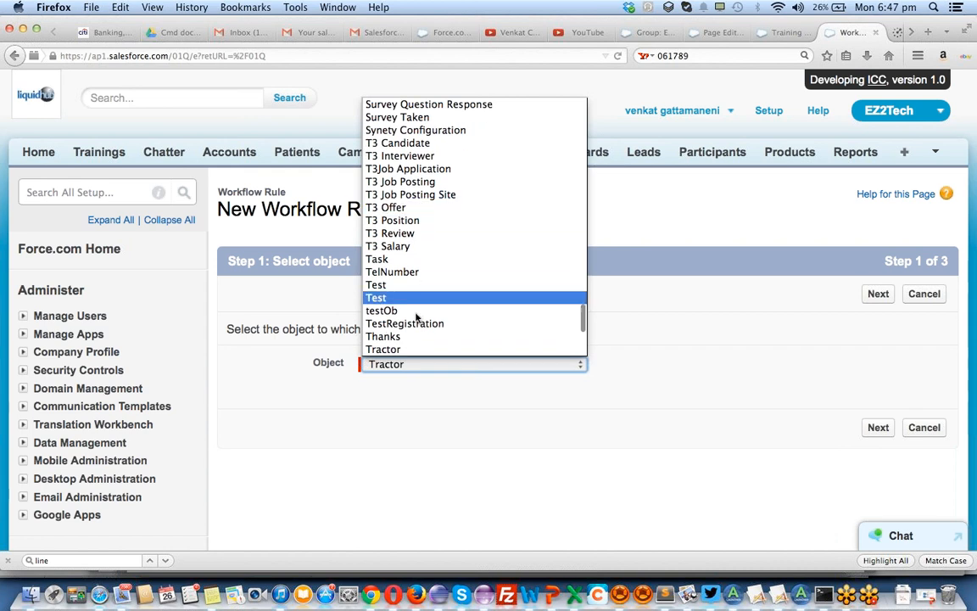
scroll(415, 328, down, 3)
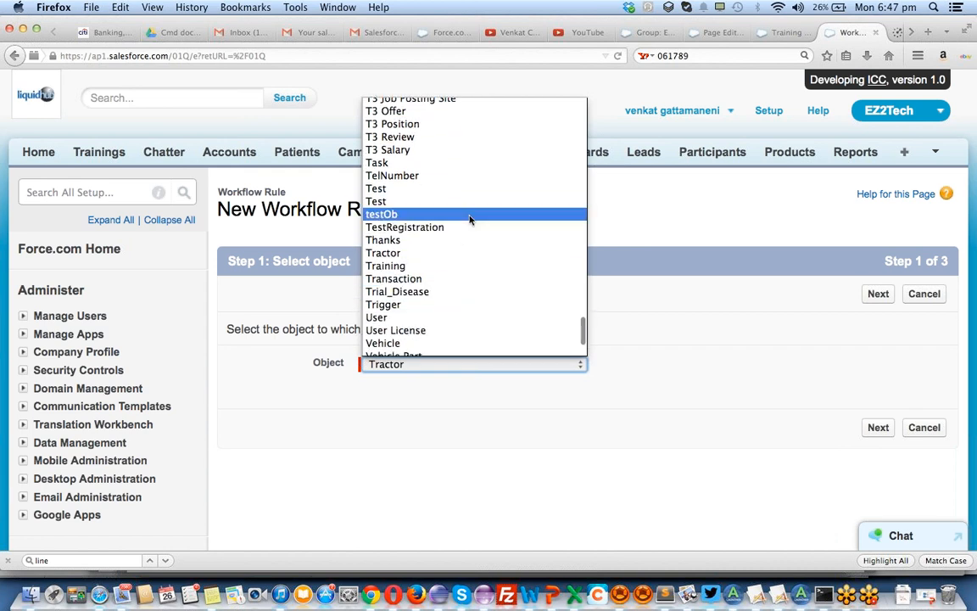
scroll(470, 221, down, 1)
scroll(470, 221, down, 1)
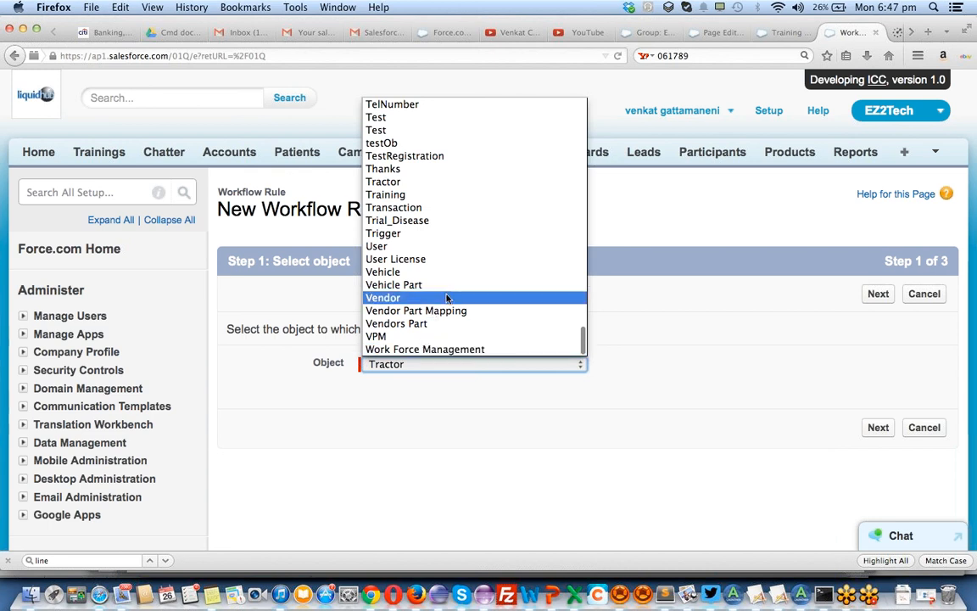
scroll(443, 297, up, 2)
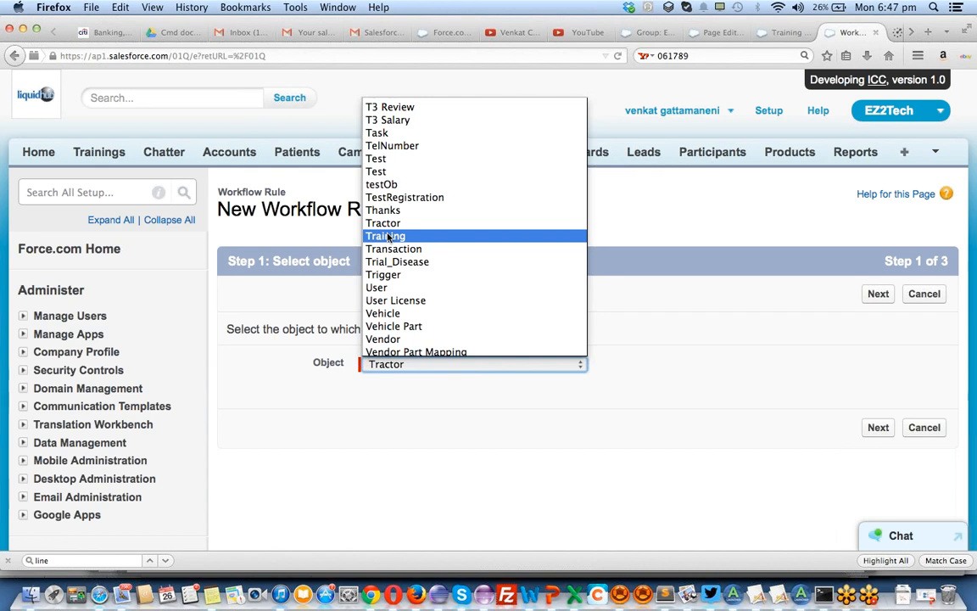
click(387, 237)
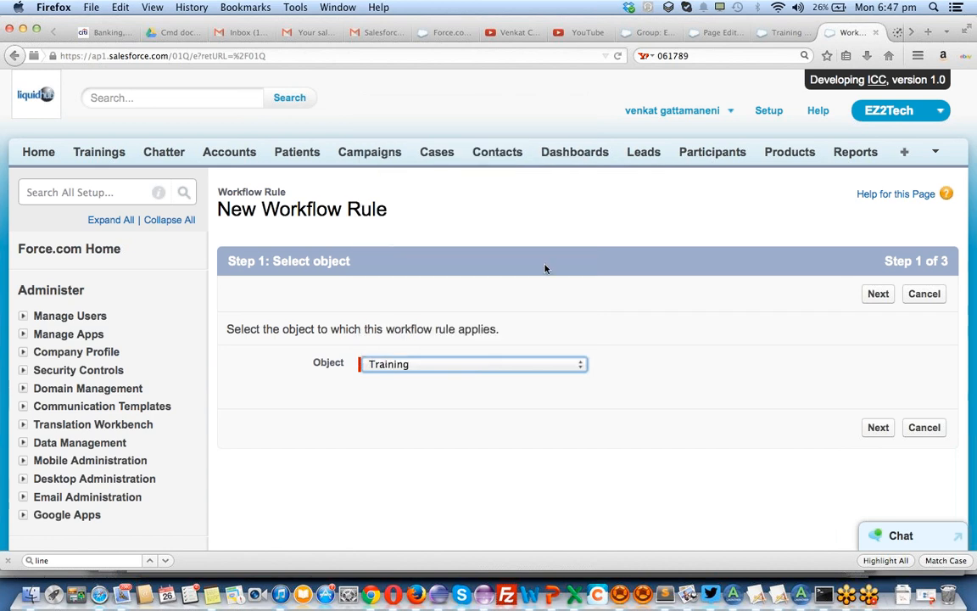
click(878, 428)
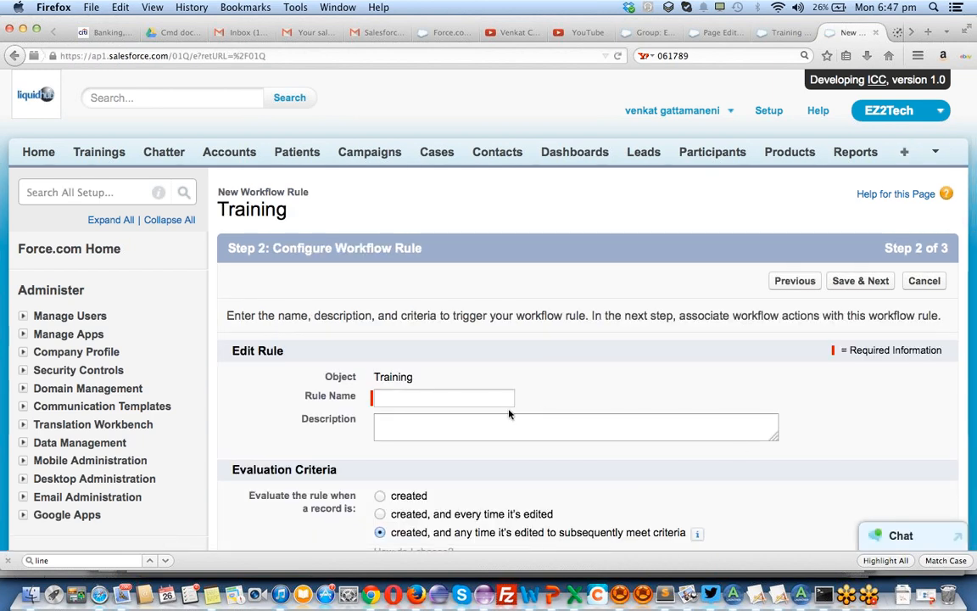
Step: Enter 'New training email to Trainer' as the Rule Name and reselect it
click(464, 398)
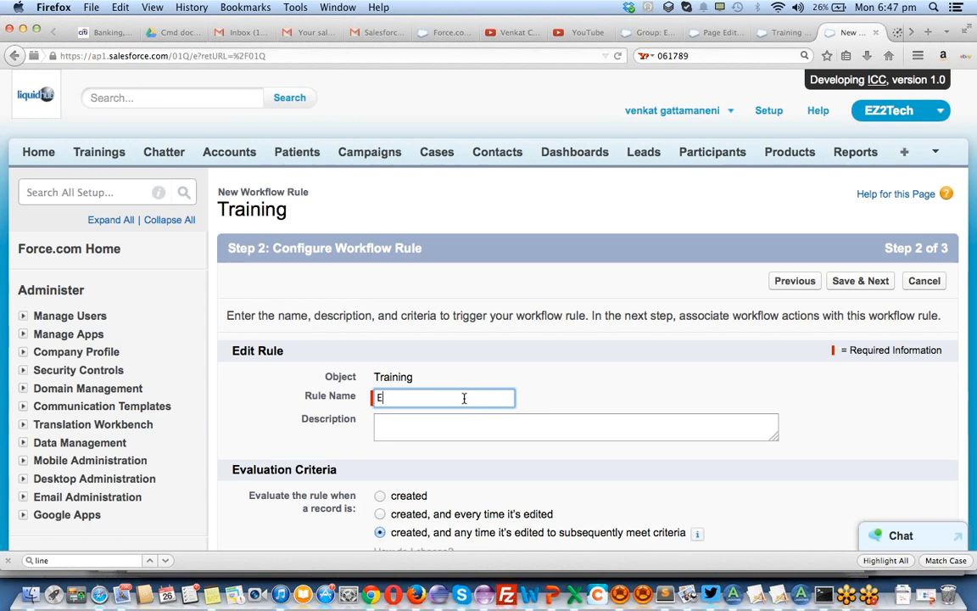
key(BackSpace)
text(New training email to Tra)
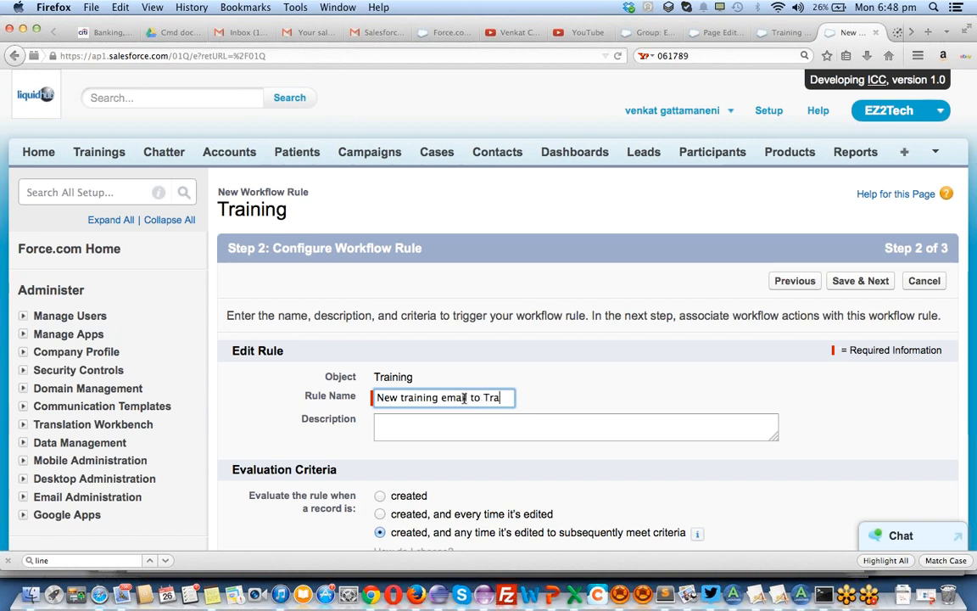
text(iner)
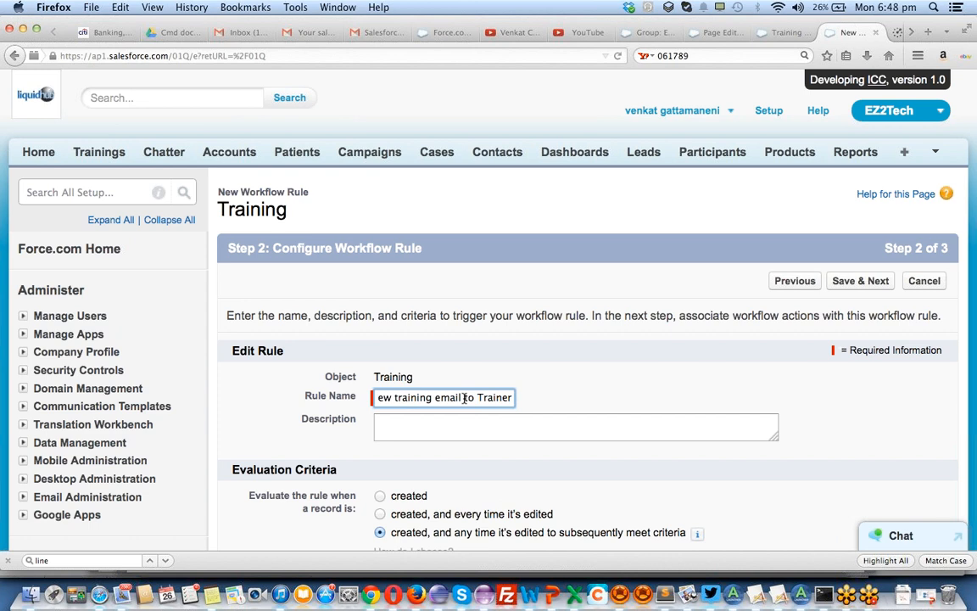
key(Tab)
scroll(465, 402, down, 2)
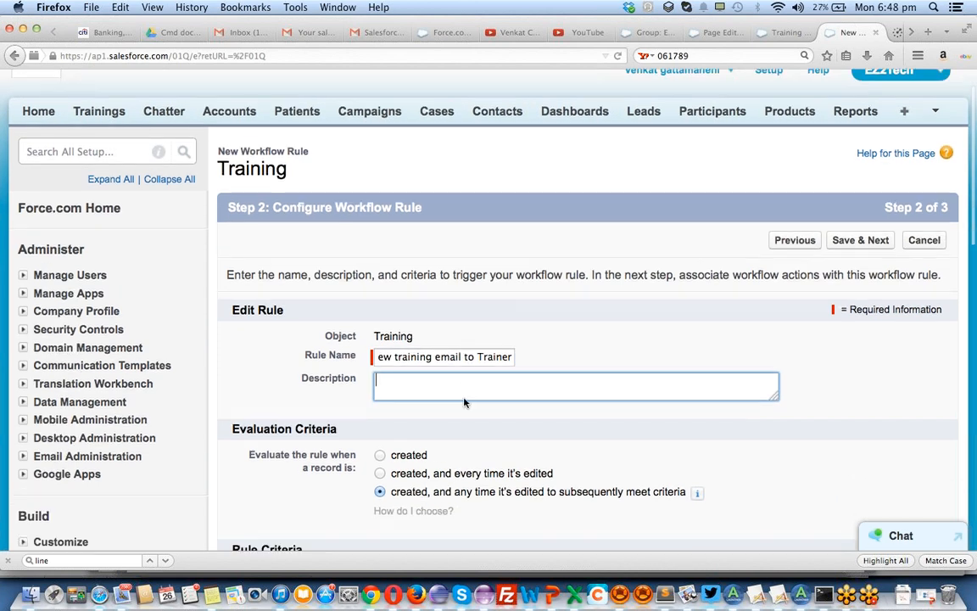
click(488, 355)
triple_click(488, 354)
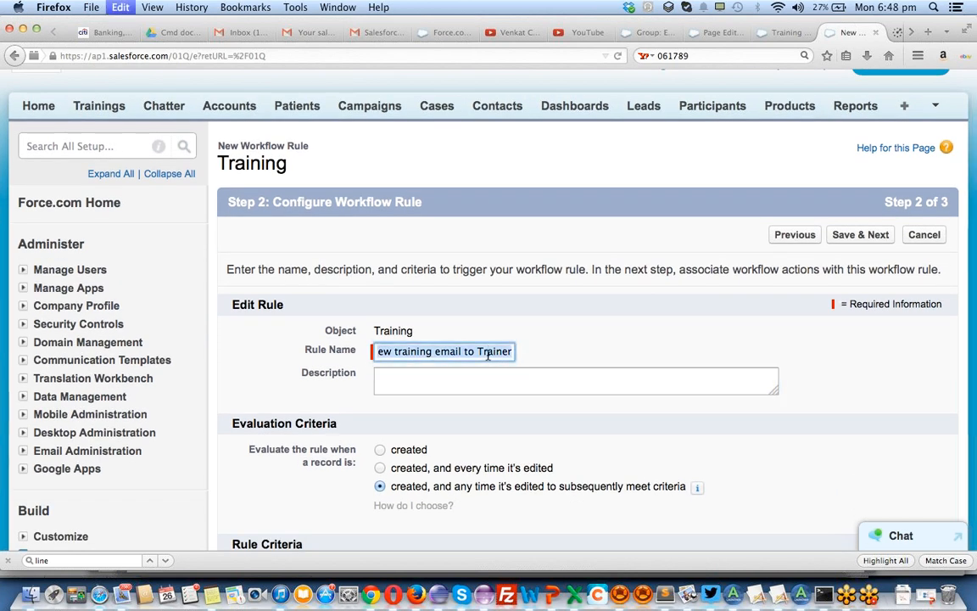
scroll(488, 354, down, 3)
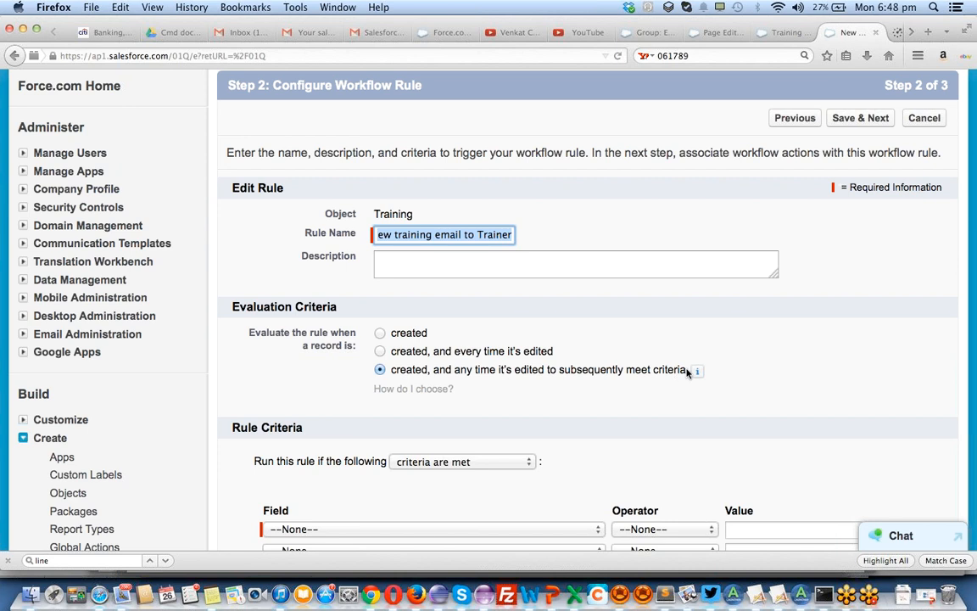
mouse_move(697, 371)
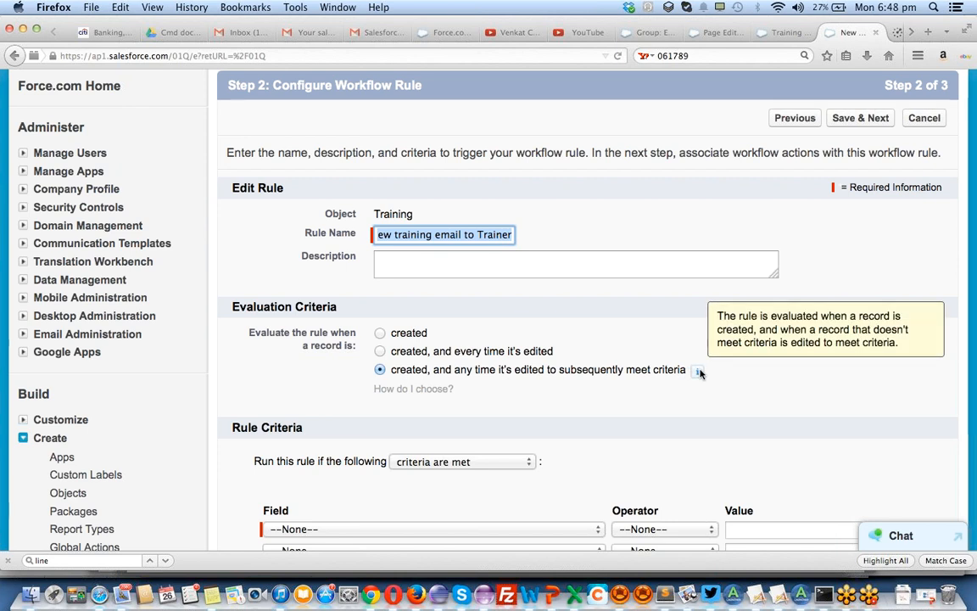
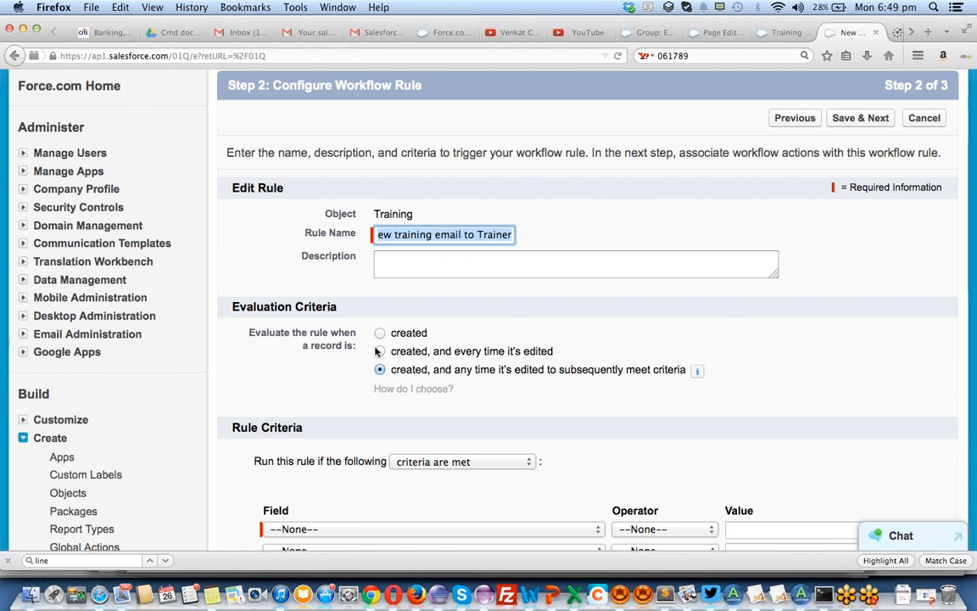
Step: Keep 'criteria are met' and set the first criterion's field to Training: trainer Email
scroll(377, 351, down, 2)
scroll(378, 351, down, 2)
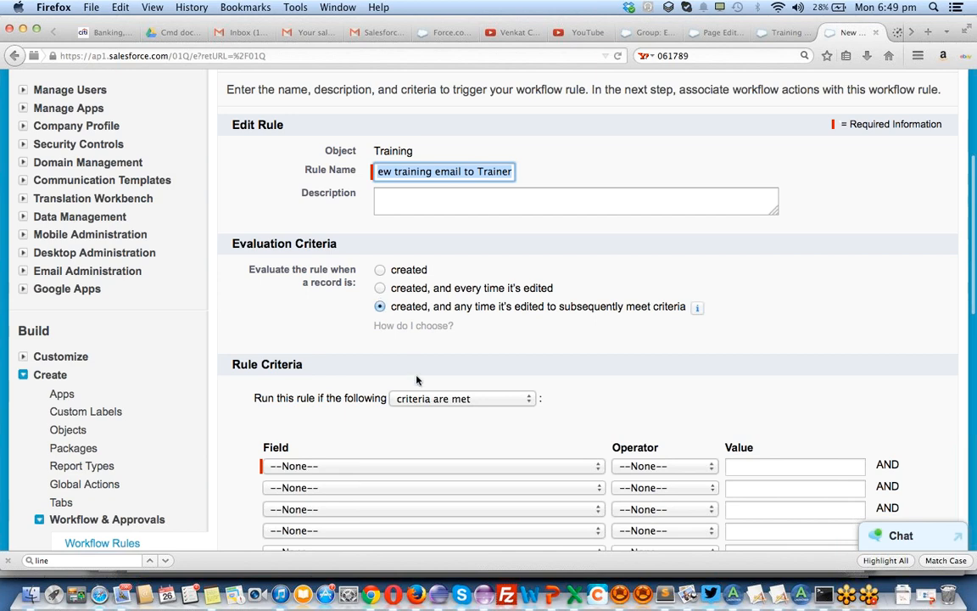
scroll(417, 380, down, 6)
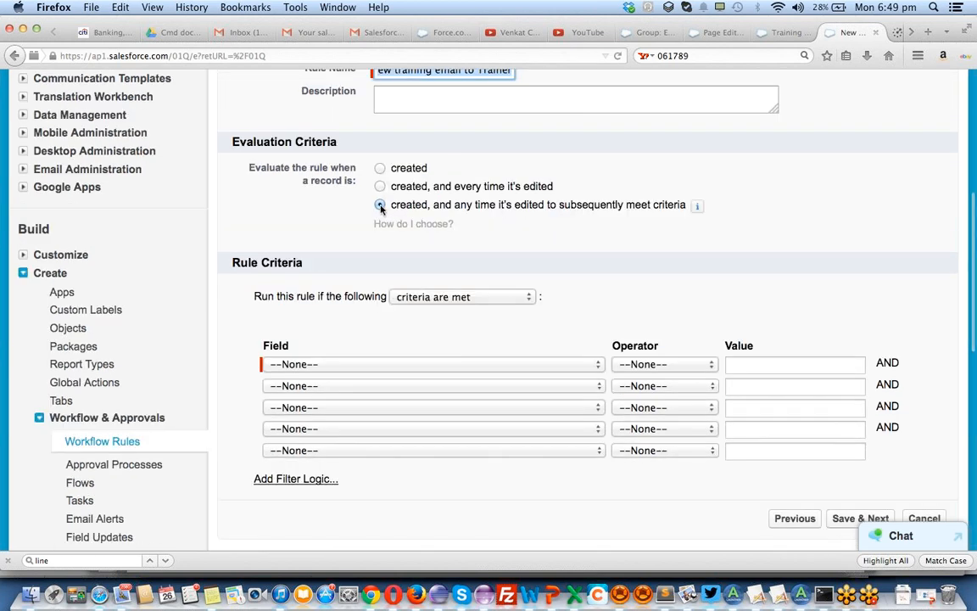
click(422, 298)
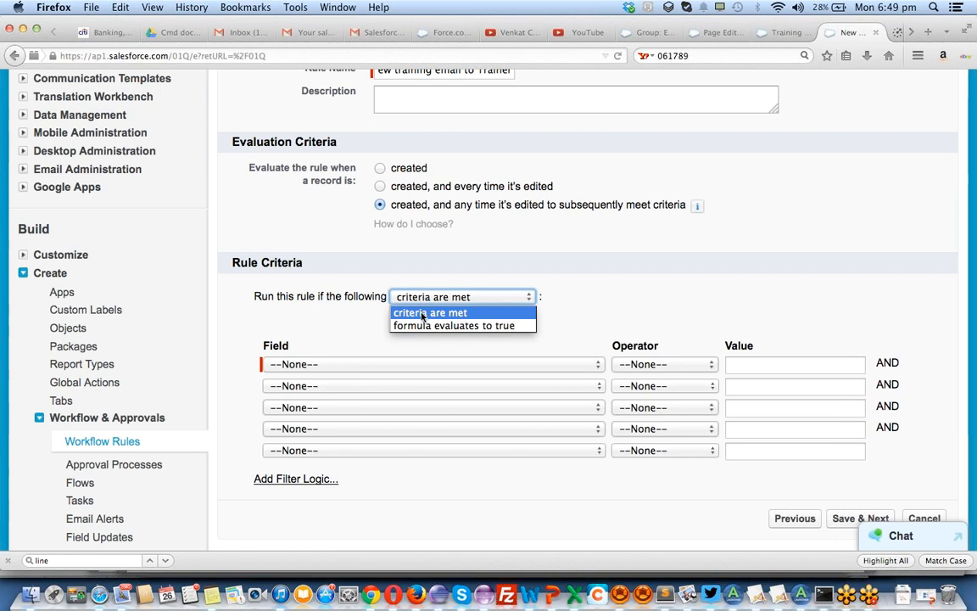
click(422, 314)
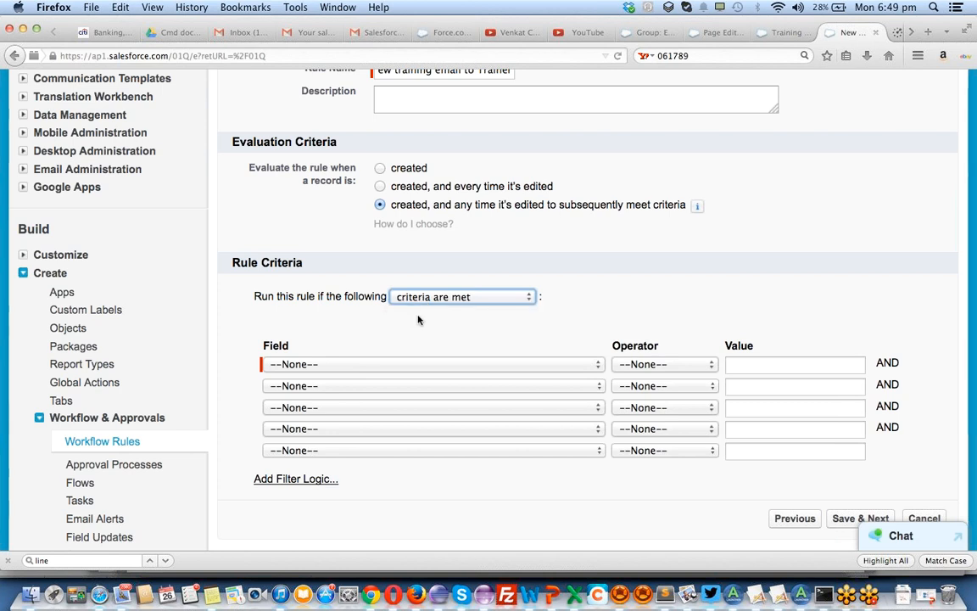
click(375, 365)
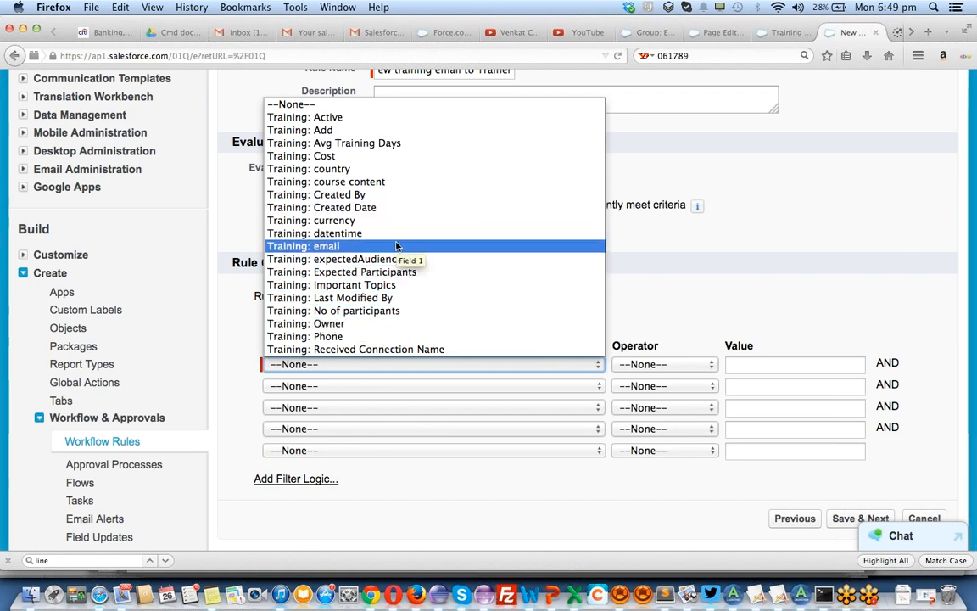
scroll(396, 246, down, 5)
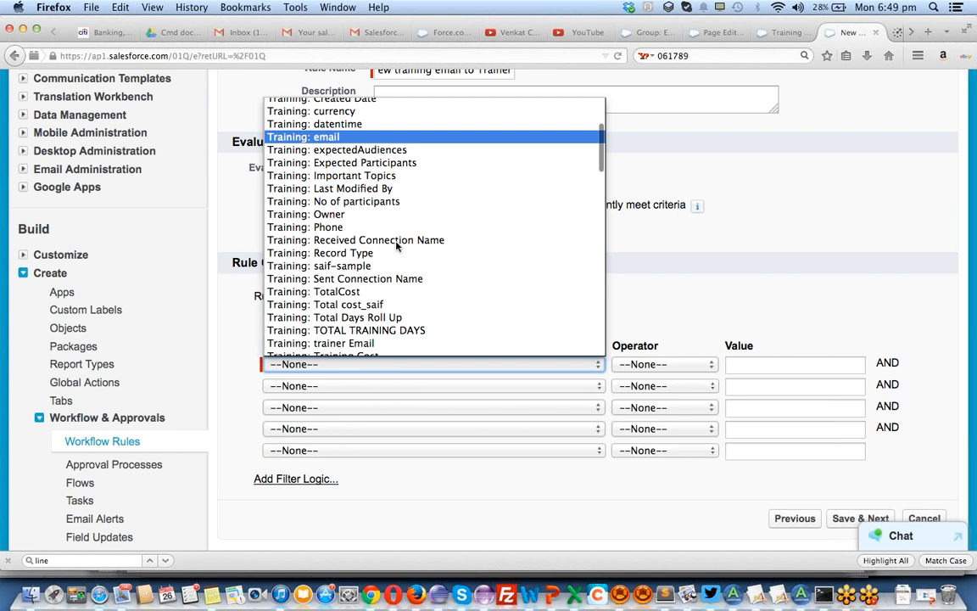
scroll(397, 245, down, 4)
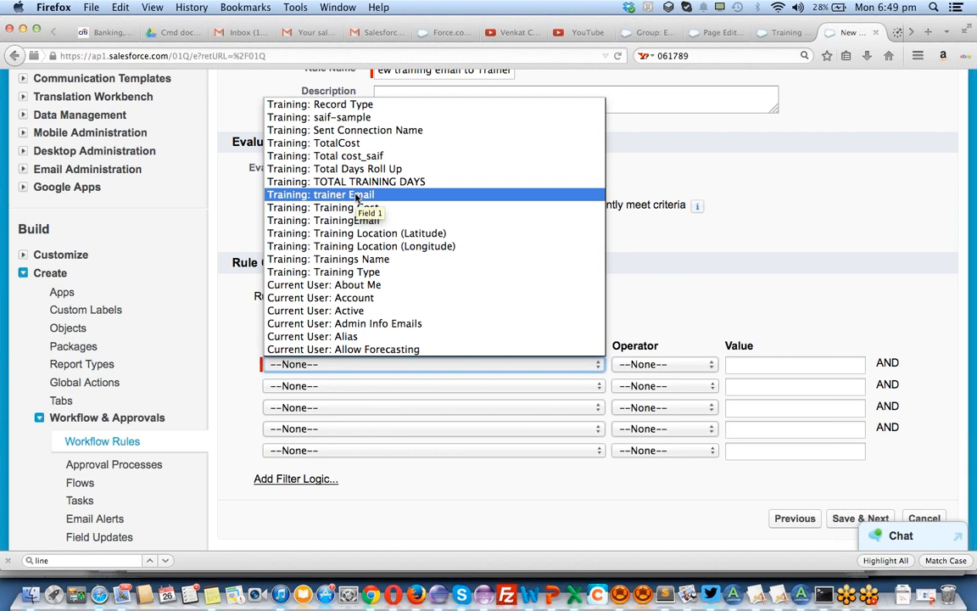
click(359, 196)
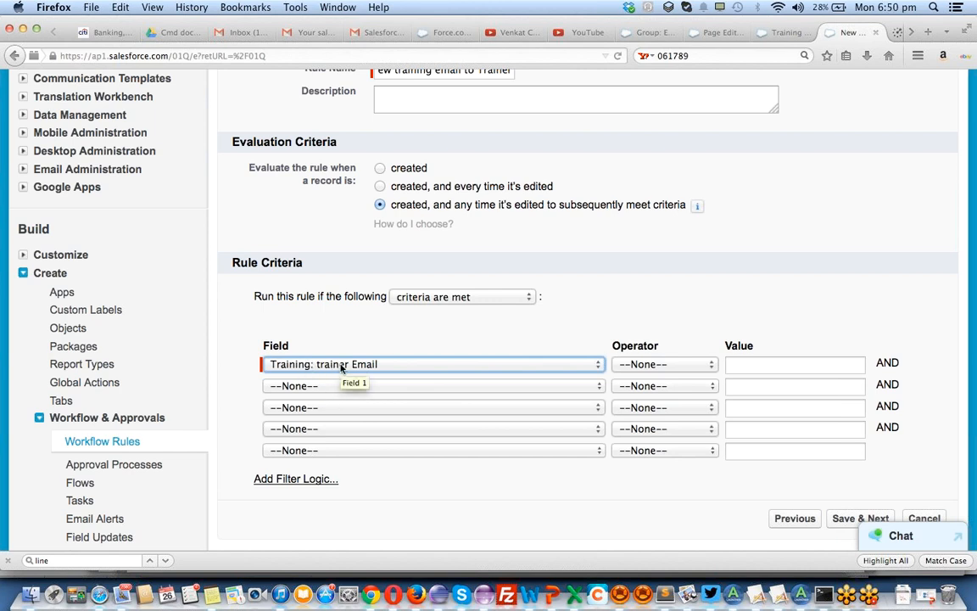
click(624, 364)
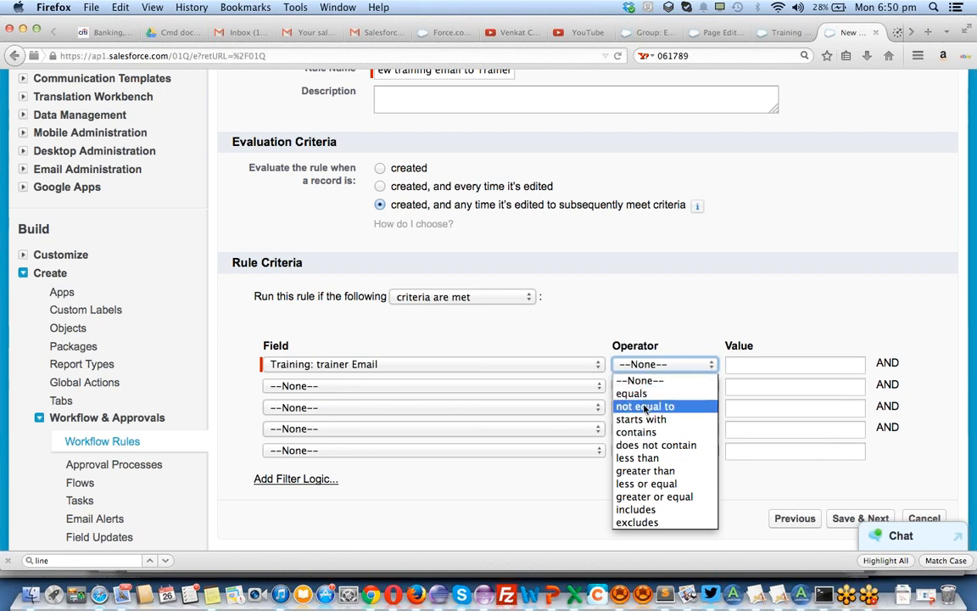
Step: Set the first criterion to trainer Email 'not equal to' a blank value and enable filter logic
click(644, 408)
click(761, 366)
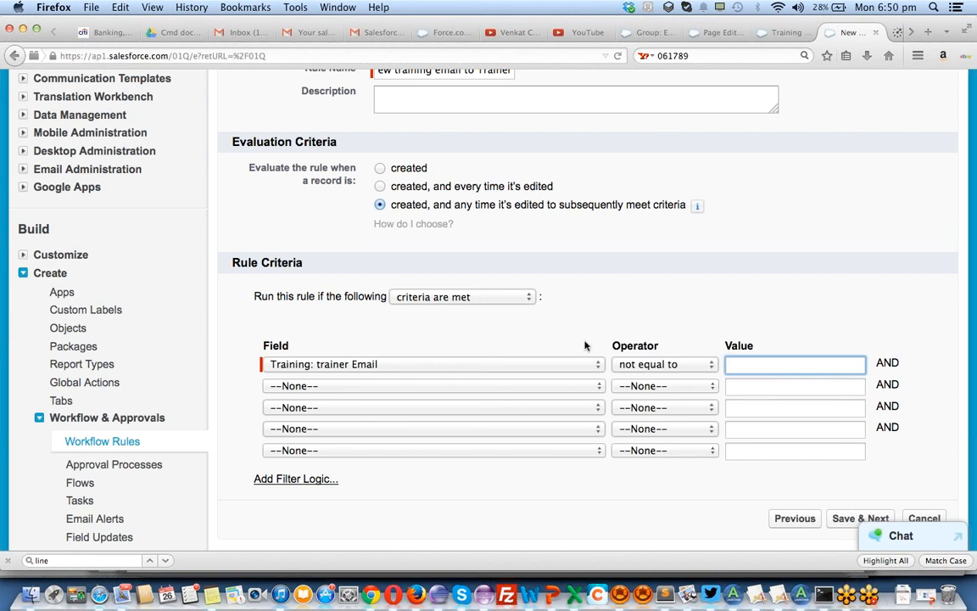
scroll(584, 342, down, 3)
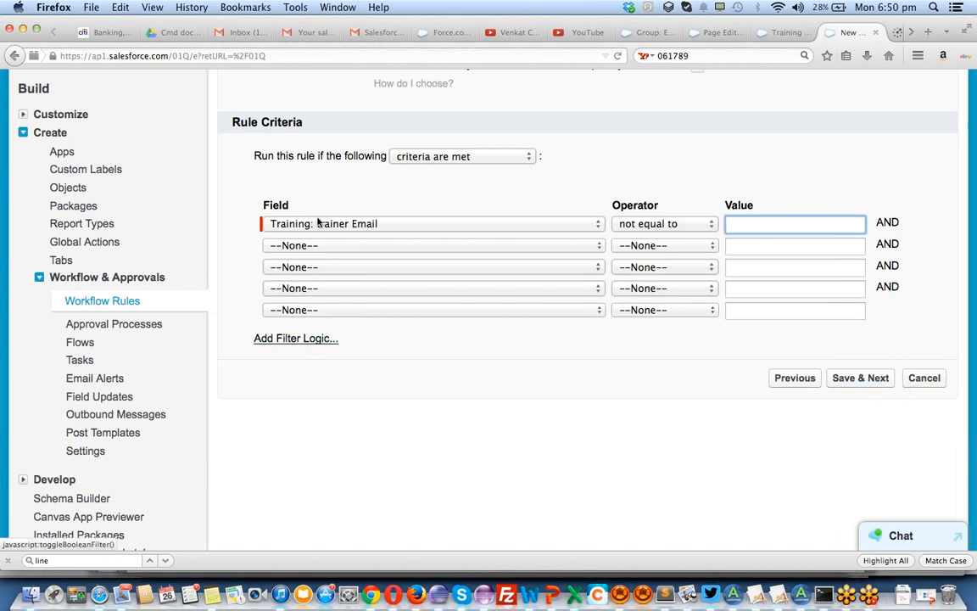
click(300, 245)
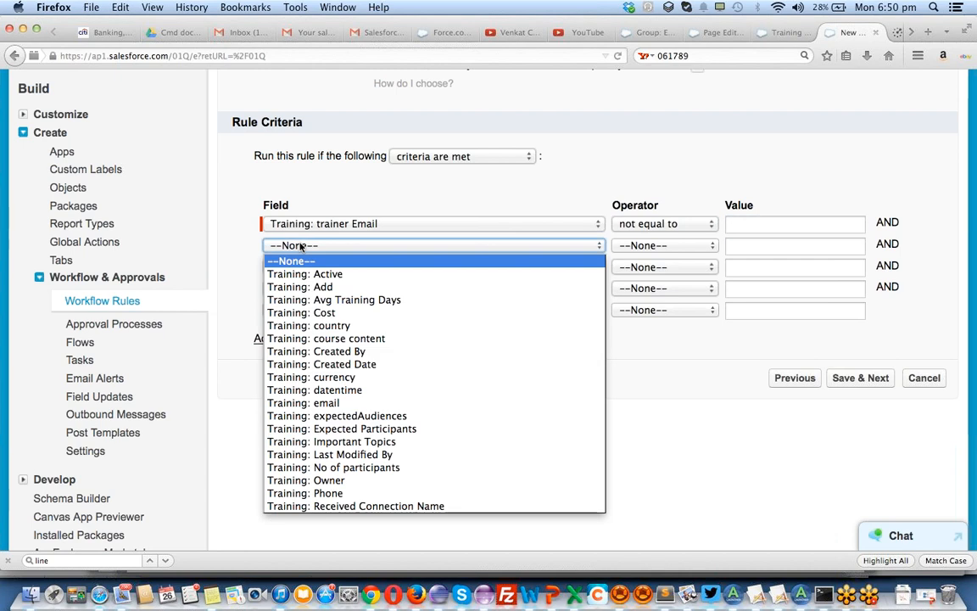
click(300, 245)
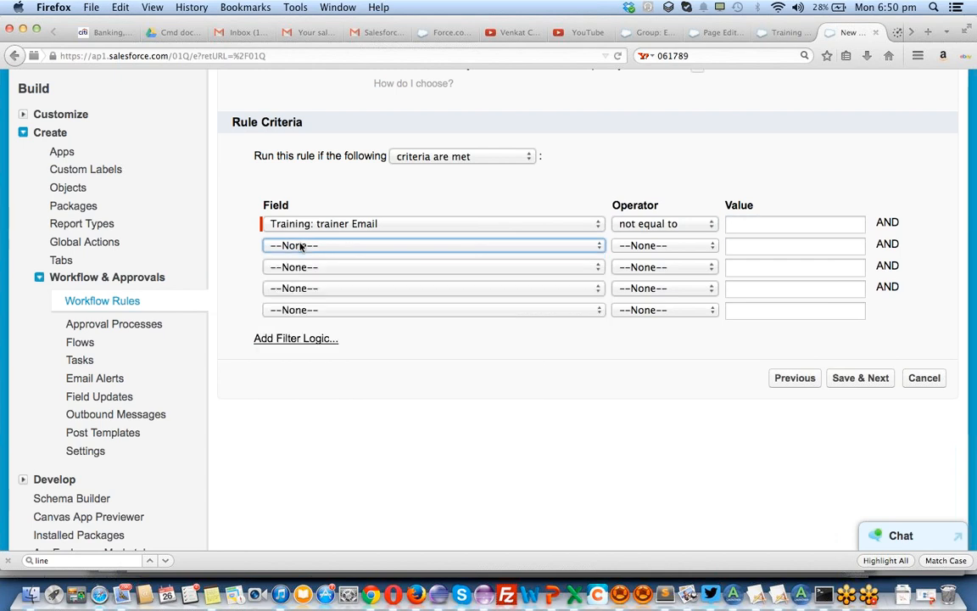
click(288, 341)
Step: Add a second criterion: Training: Cost greater than 0
click(302, 379)
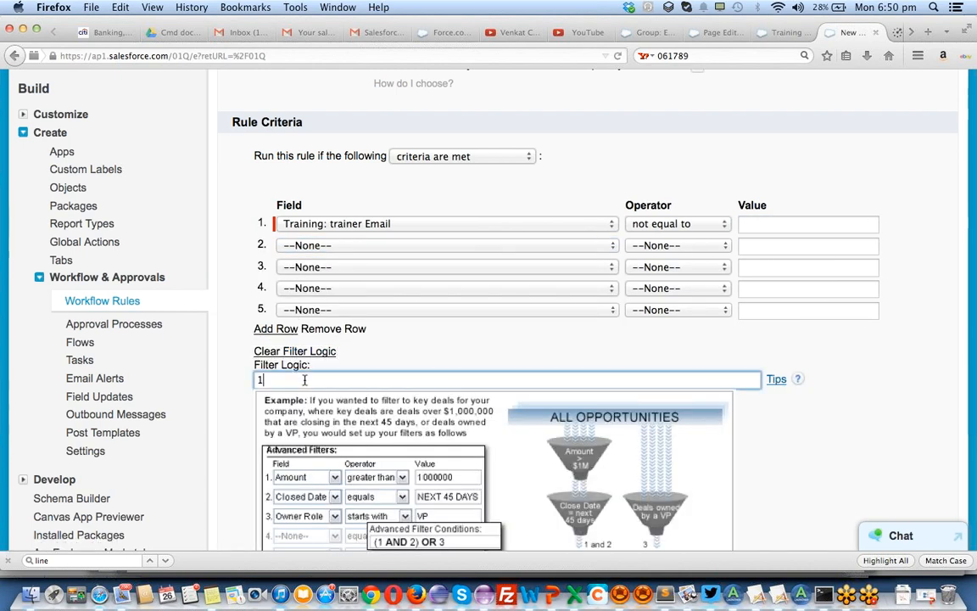
scroll(437, 415, down, 1)
scroll(436, 421, down, 3)
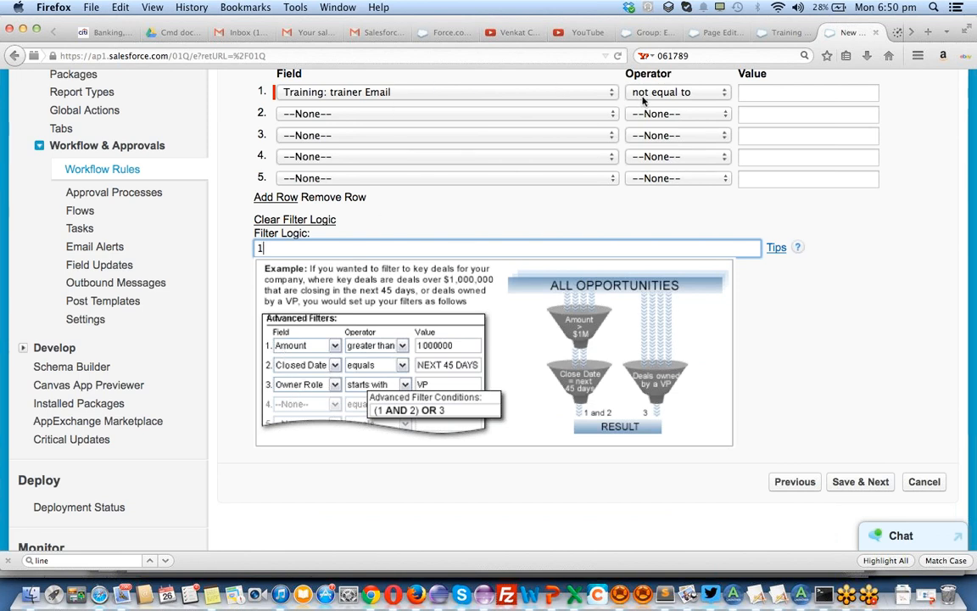
click(429, 115)
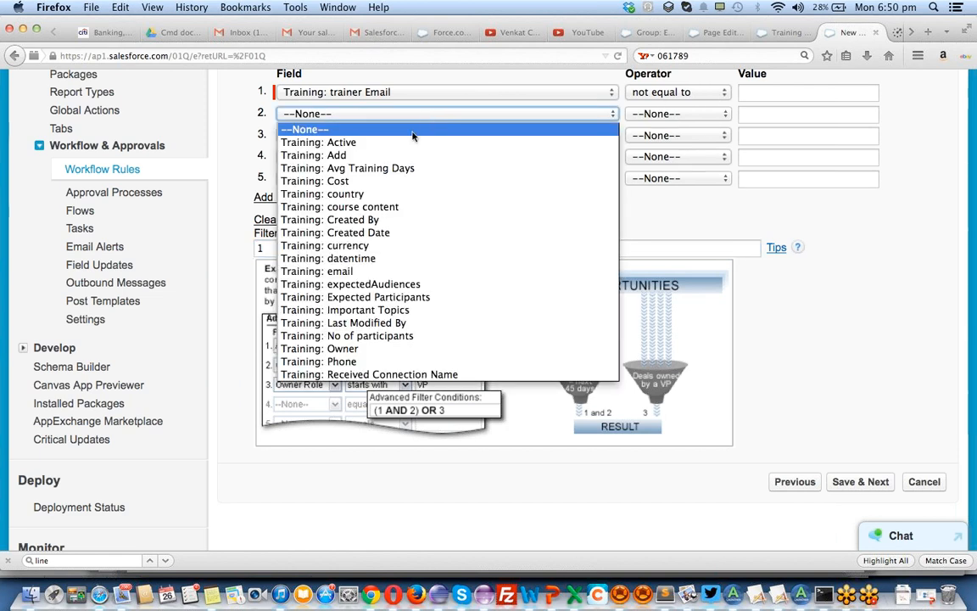
click(356, 180)
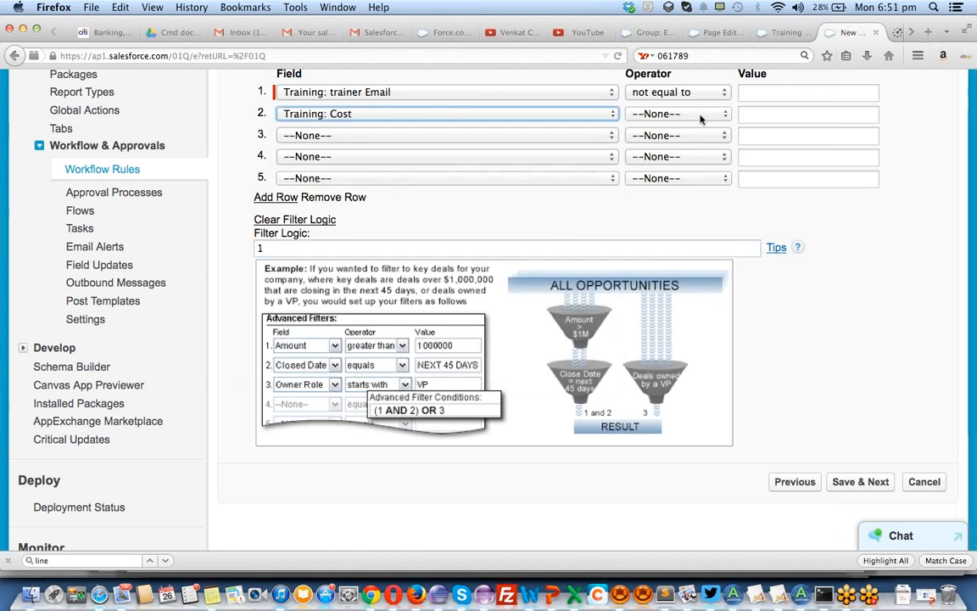
click(674, 113)
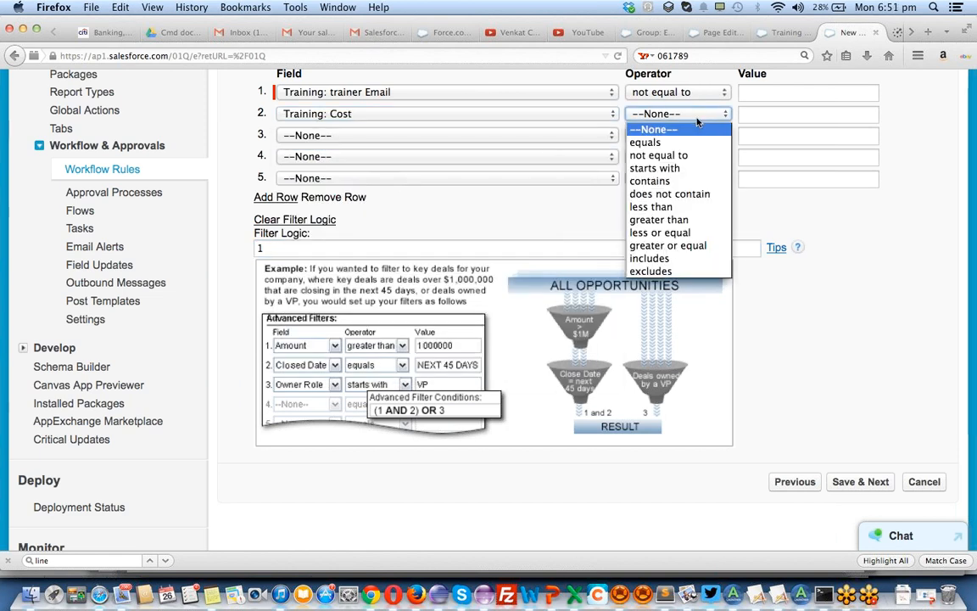
click(665, 220)
click(790, 112)
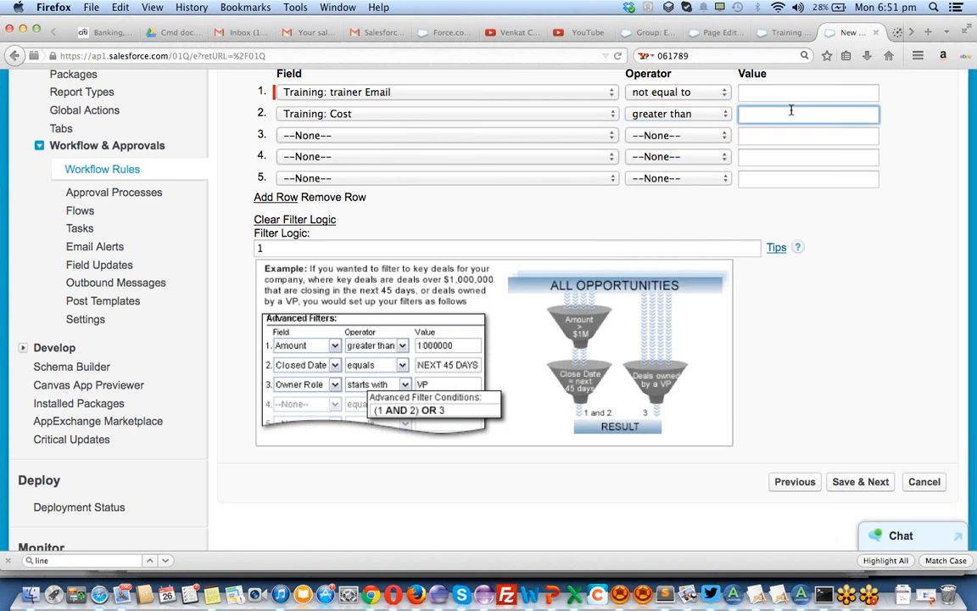
text(1)
text(0000)
key(BackSpace)
key(BackSpace)
key(BackSpace)
key(BackSpace)
key(BackSpace)
text(0)
Step: Enter '1 AND 2' as the filter logic and save the criteria with Save & Next
scroll(621, 280, down, 1)
scroll(595, 378, up, 2)
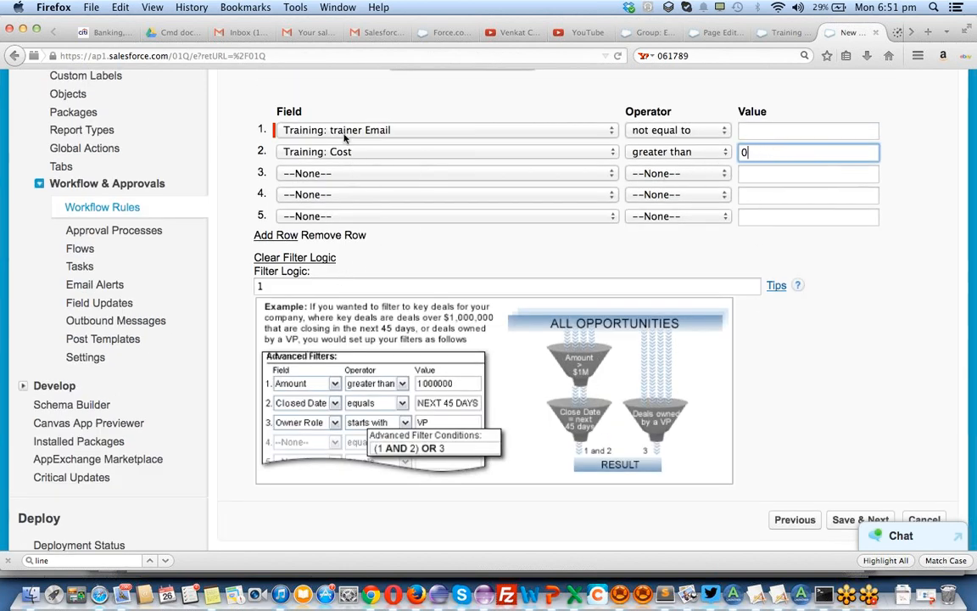
click(288, 285)
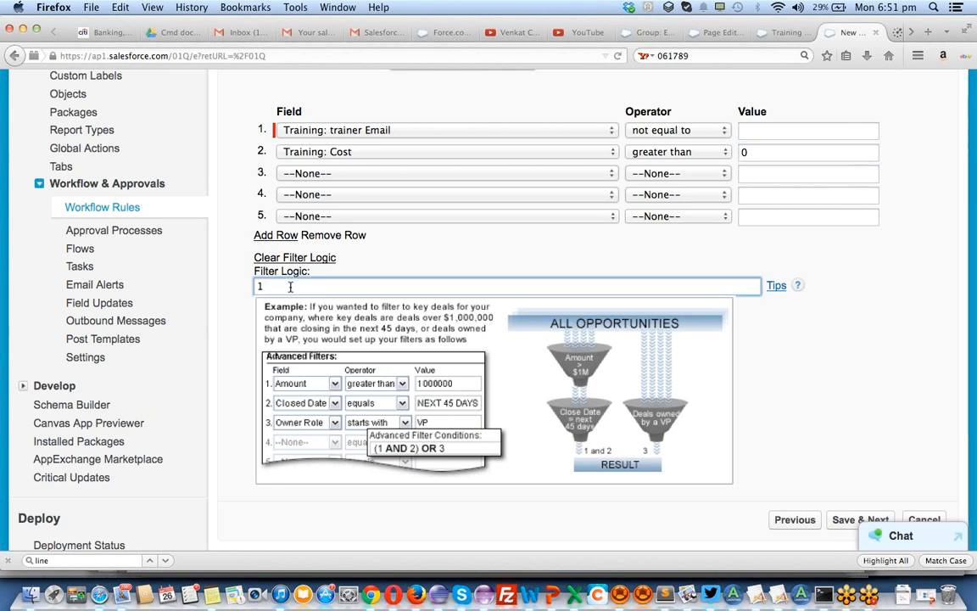
text(AND 2)
scroll(721, 339, up, 2)
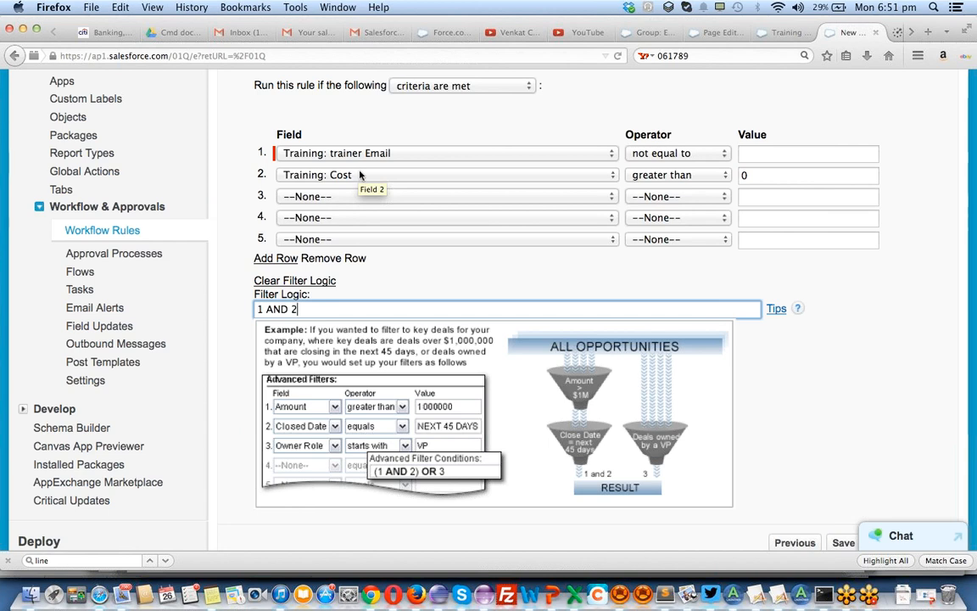
scroll(854, 351, down, 5)
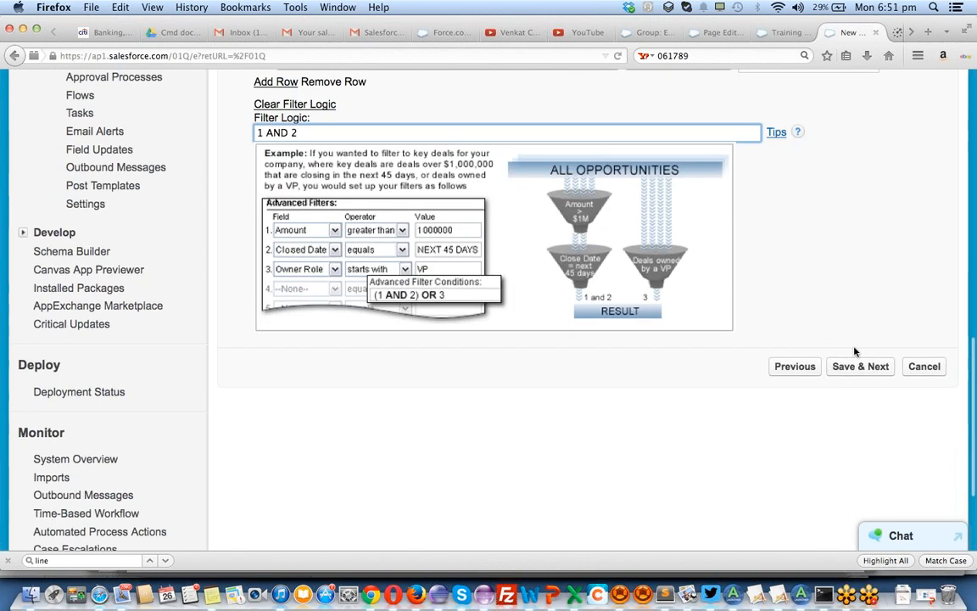
click(865, 366)
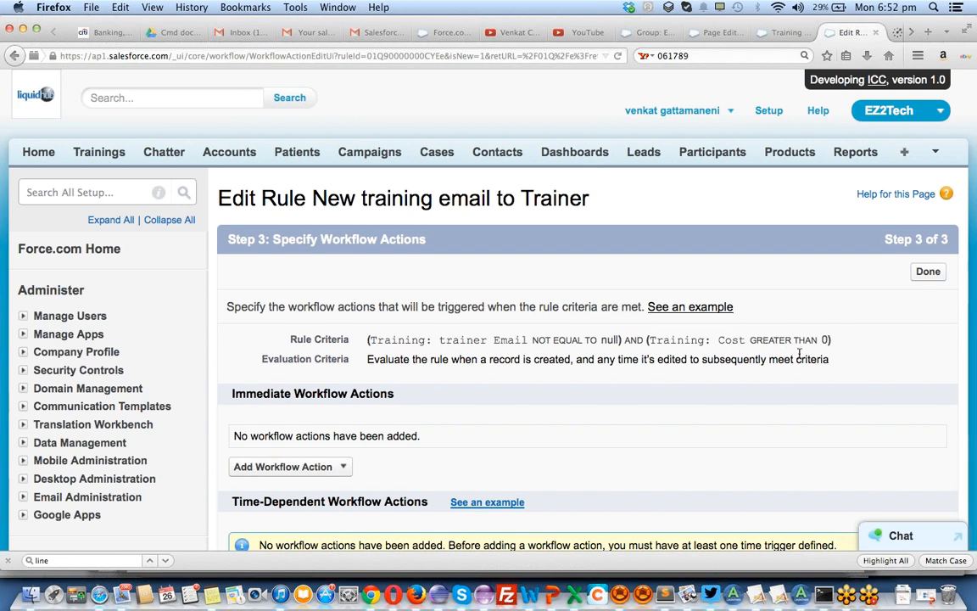
Step: Open the Add Workflow Action list under Immediate Workflow Actions
scroll(540, 367, down, 3)
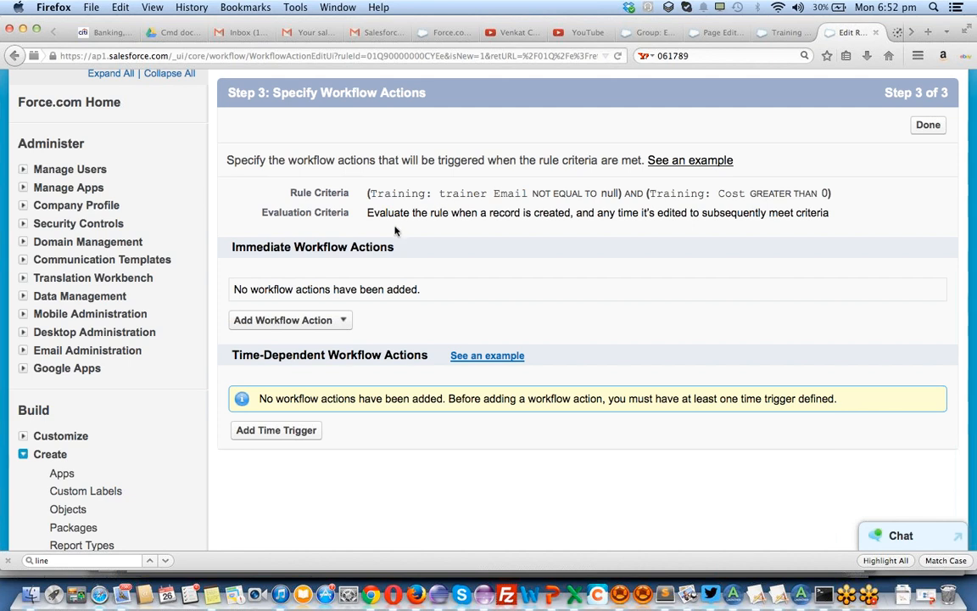
click(337, 320)
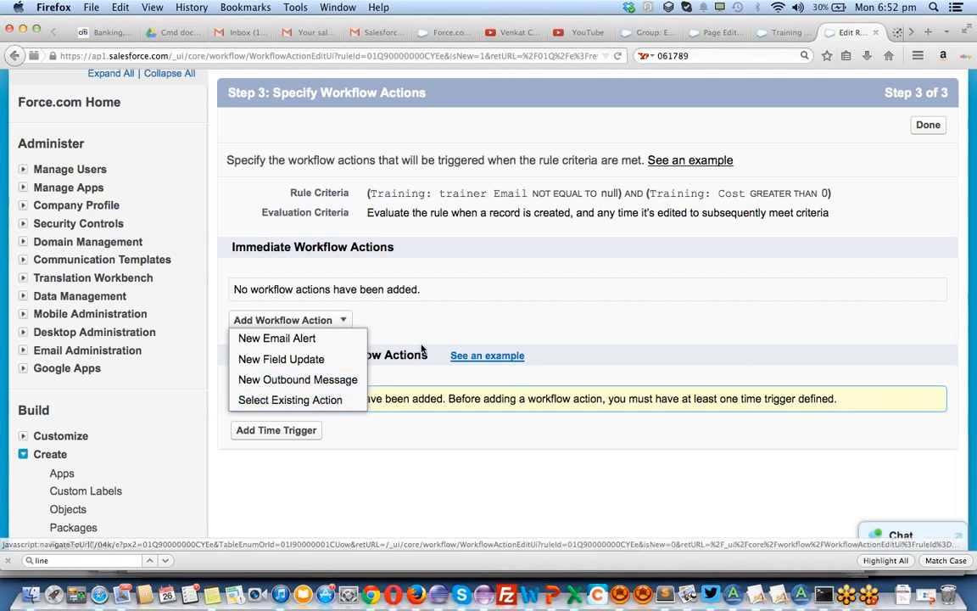
click(396, 333)
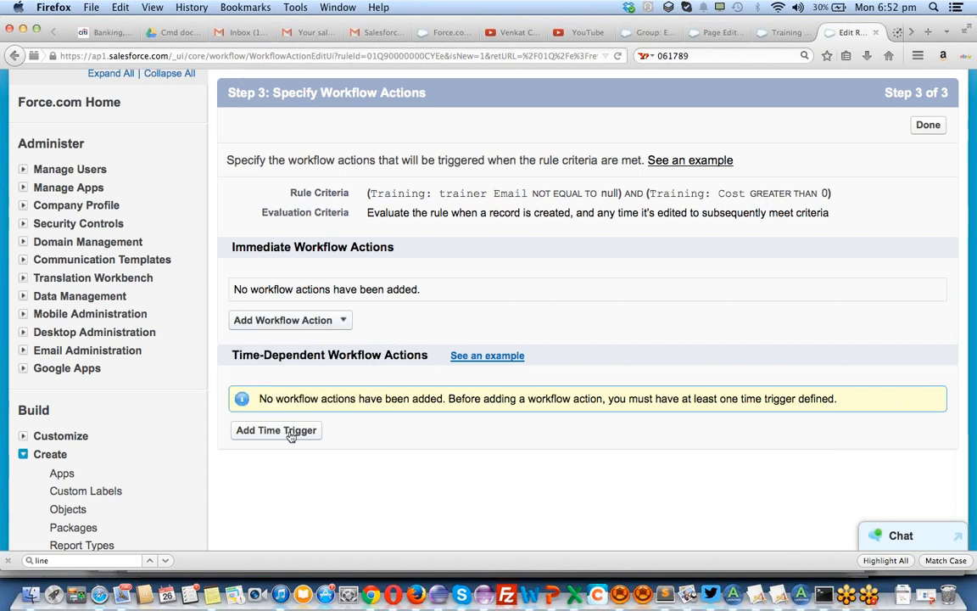
click(335, 319)
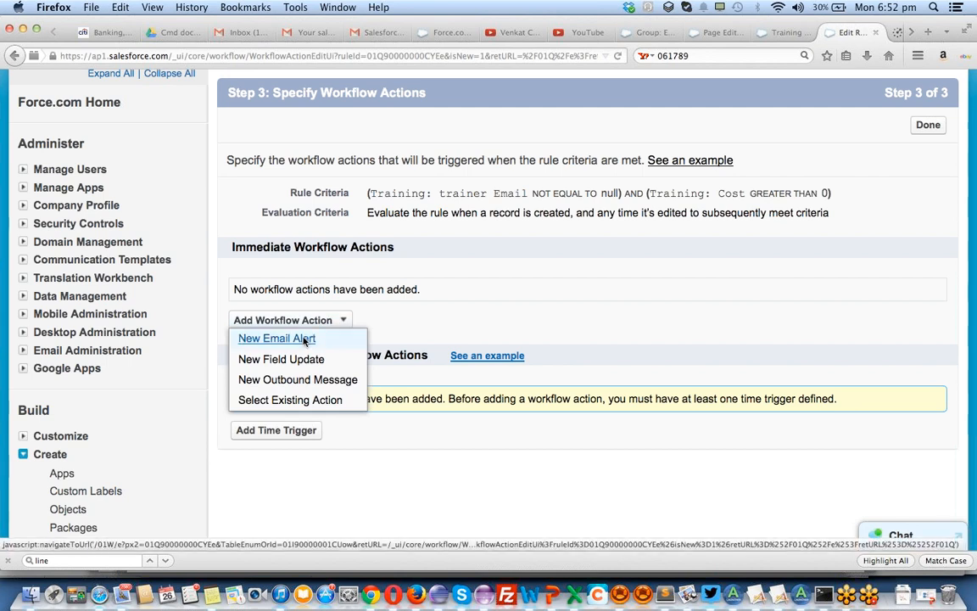
Step: Start a New Email Alert as the rule's immediate action and review its form
click(277, 338)
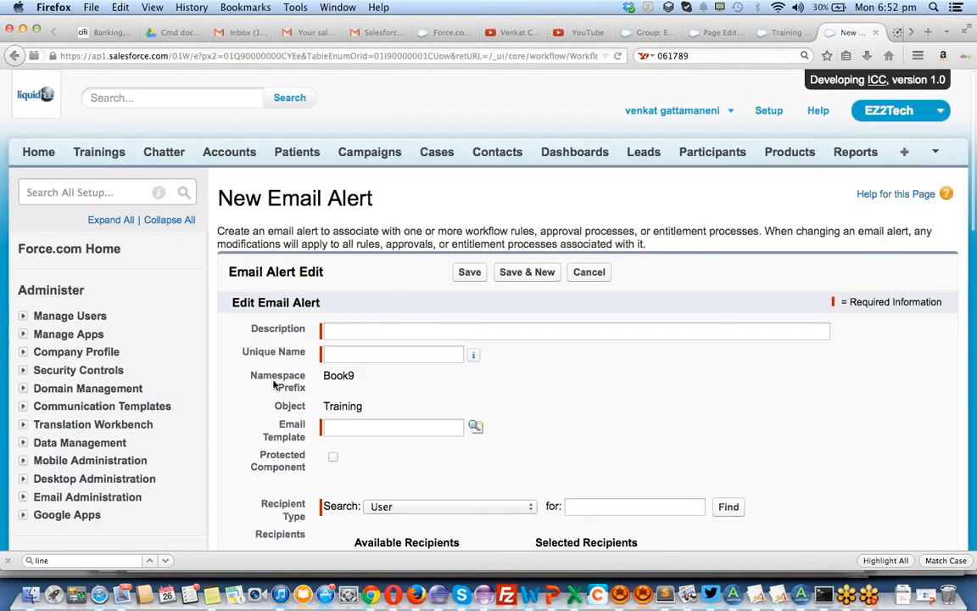
scroll(214, 405, down, 3)
scroll(214, 404, down, 9)
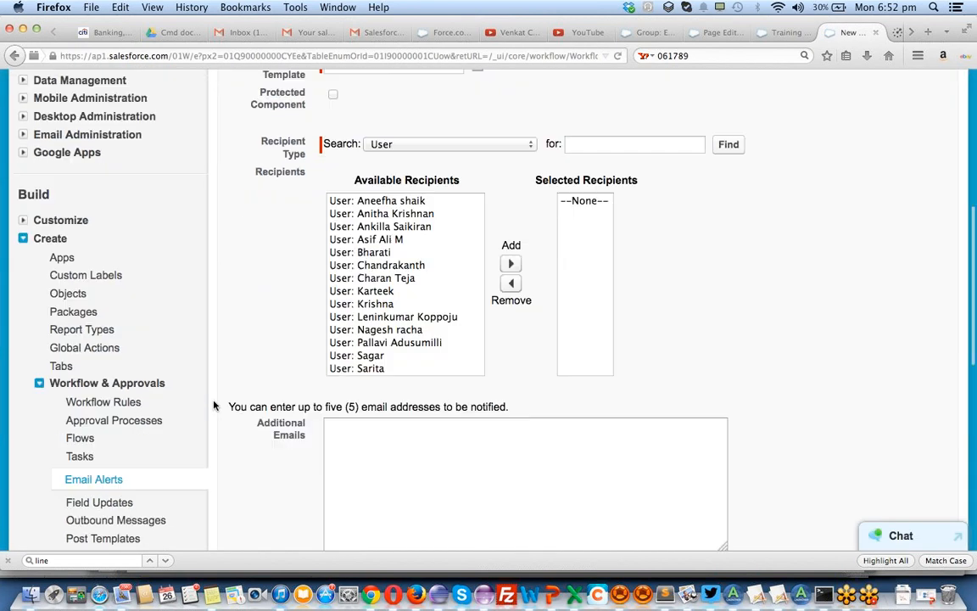
scroll(213, 405, down, 3)
scroll(214, 405, up, 5)
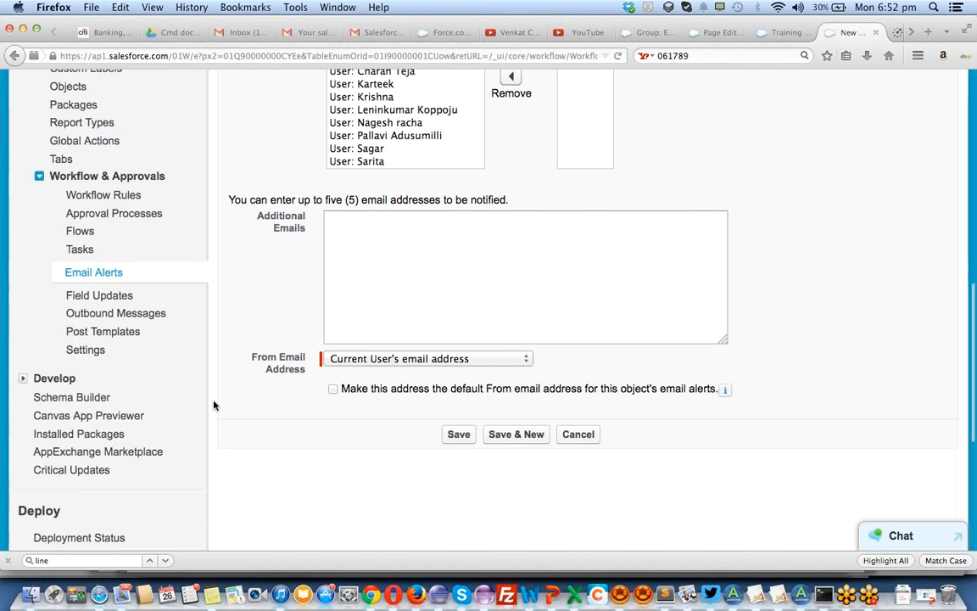
scroll(214, 405, up, 3)
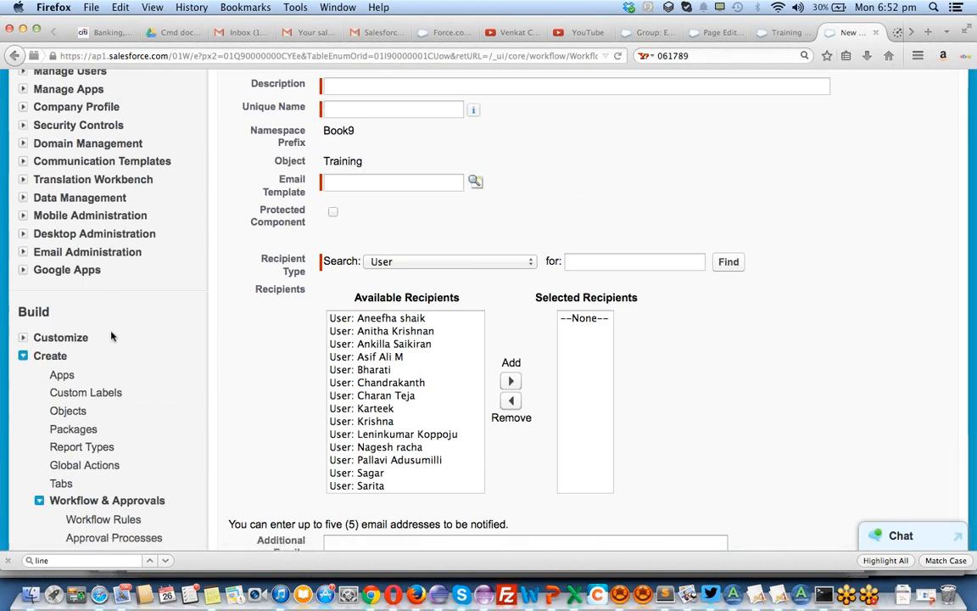
Step: Open Email Templates from the Communication Templates setup section in a new tab
scroll(113, 336, down, 5)
scroll(113, 336, down, 5)
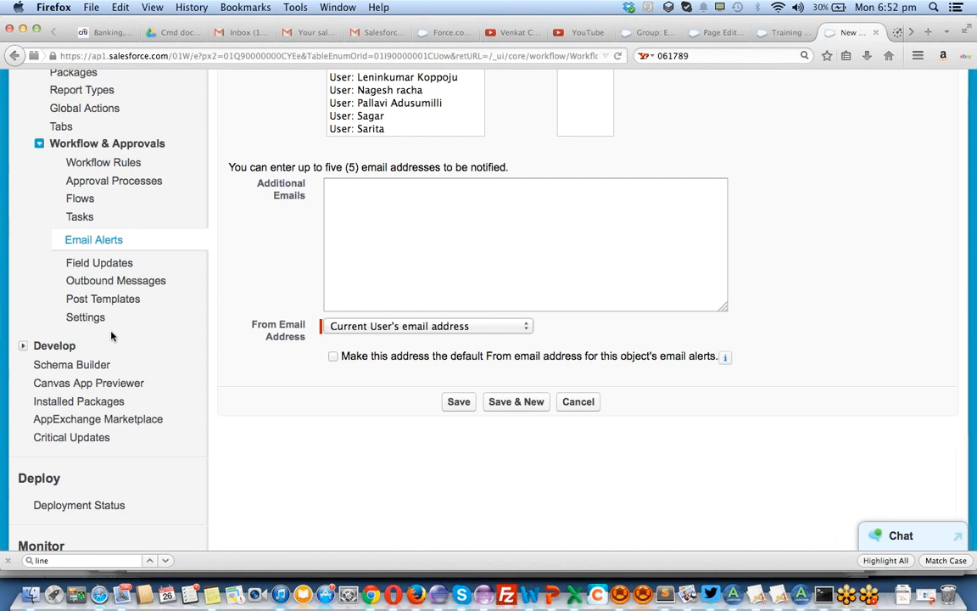
scroll(111, 336, down, 5)
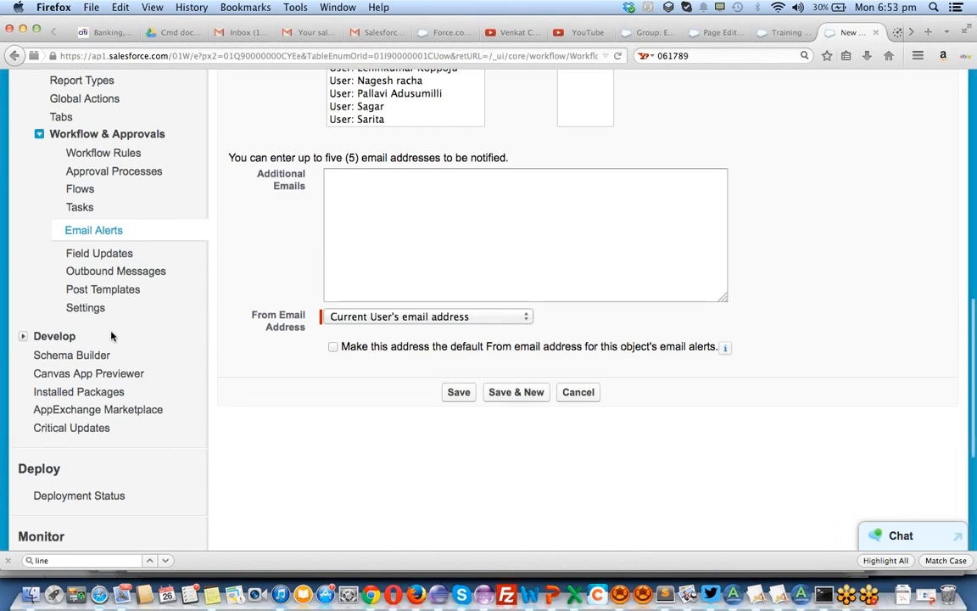
scroll(111, 335, down, 2)
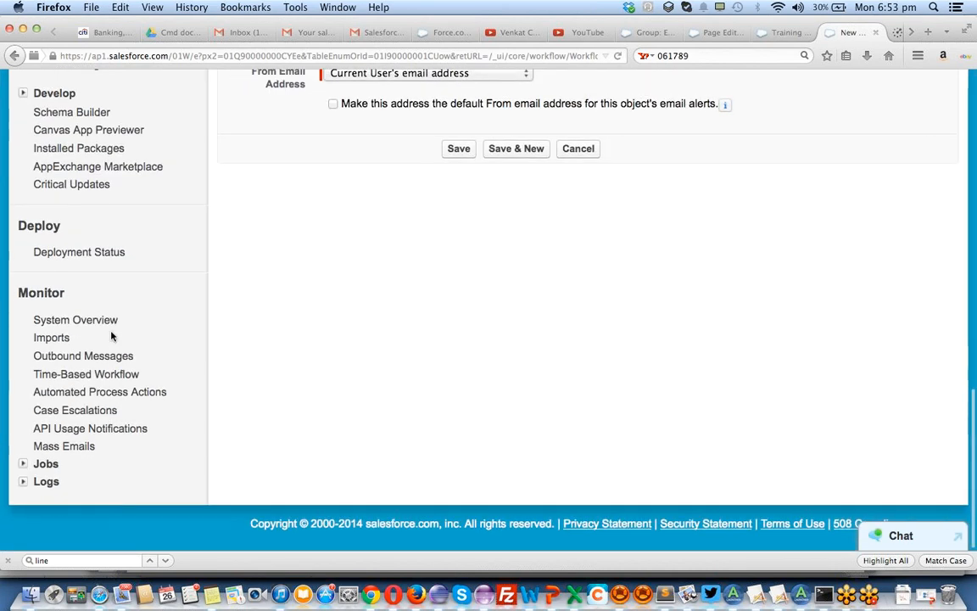
scroll(111, 336, up, 10)
scroll(111, 336, up, 8)
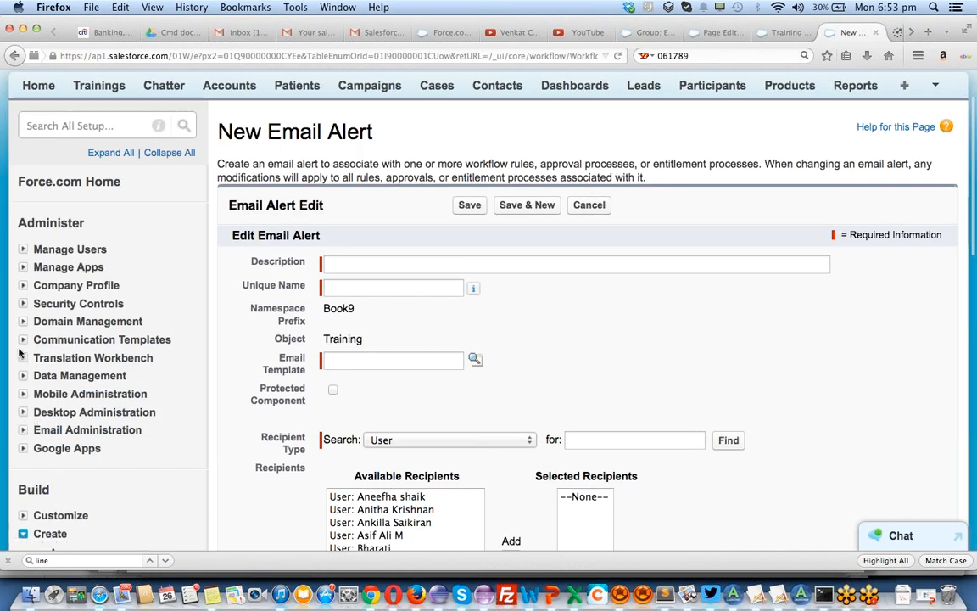
click(59, 341)
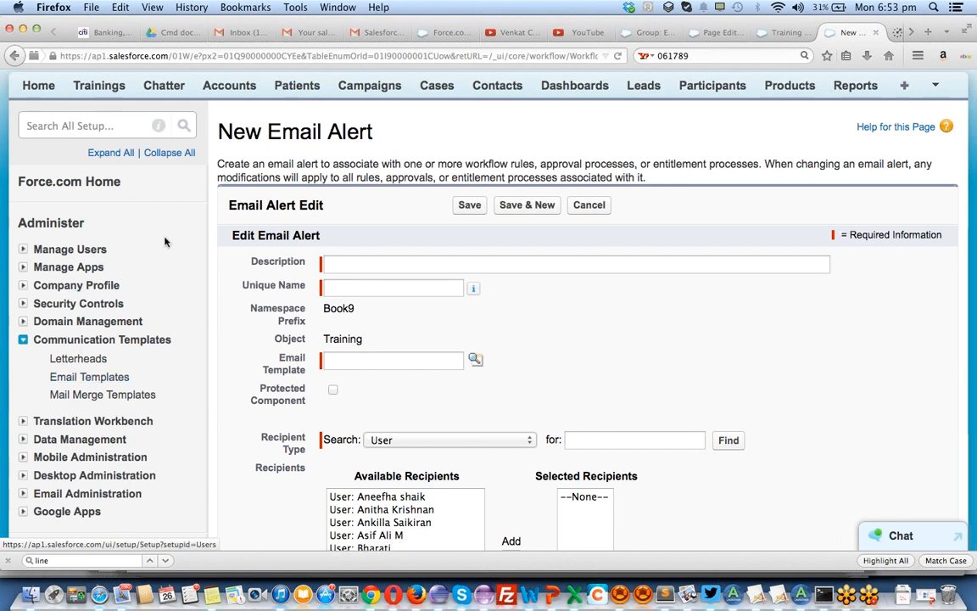
super+click(84, 377)
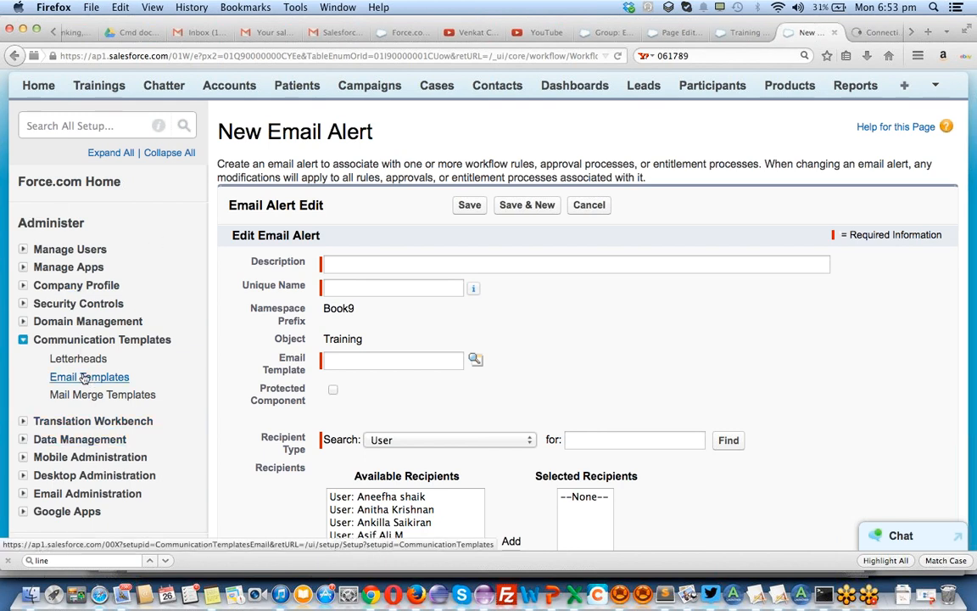
Step: In the new tab, browse the Unfiled Public Email Templates list and start a New Template
click(844, 32)
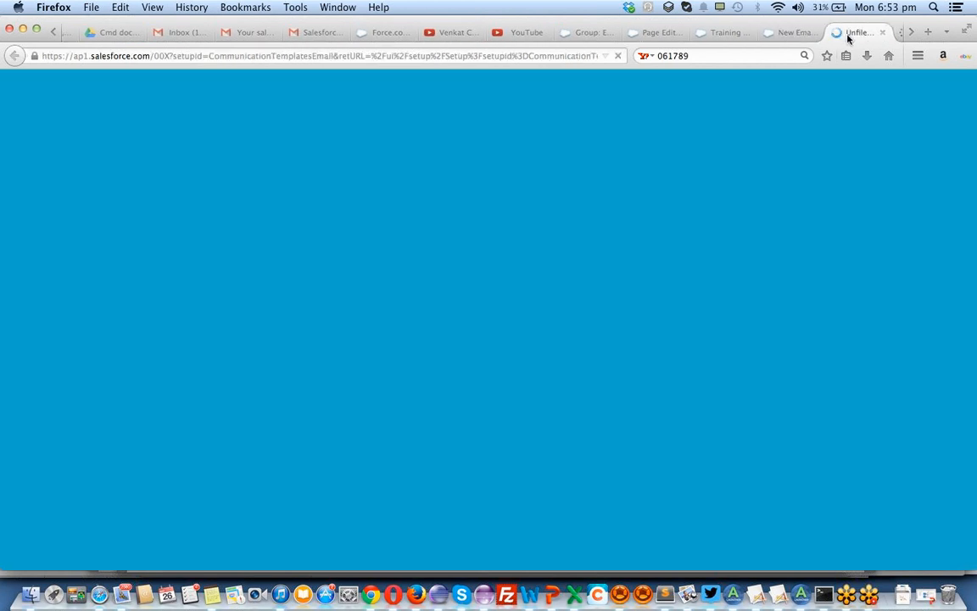
scroll(435, 391, down, 3)
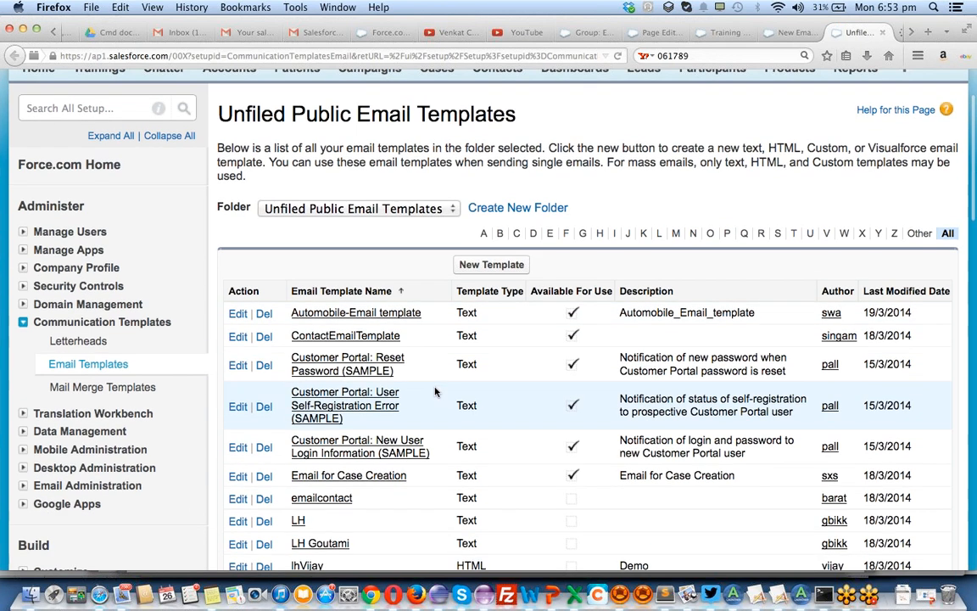
scroll(435, 391, down, 3)
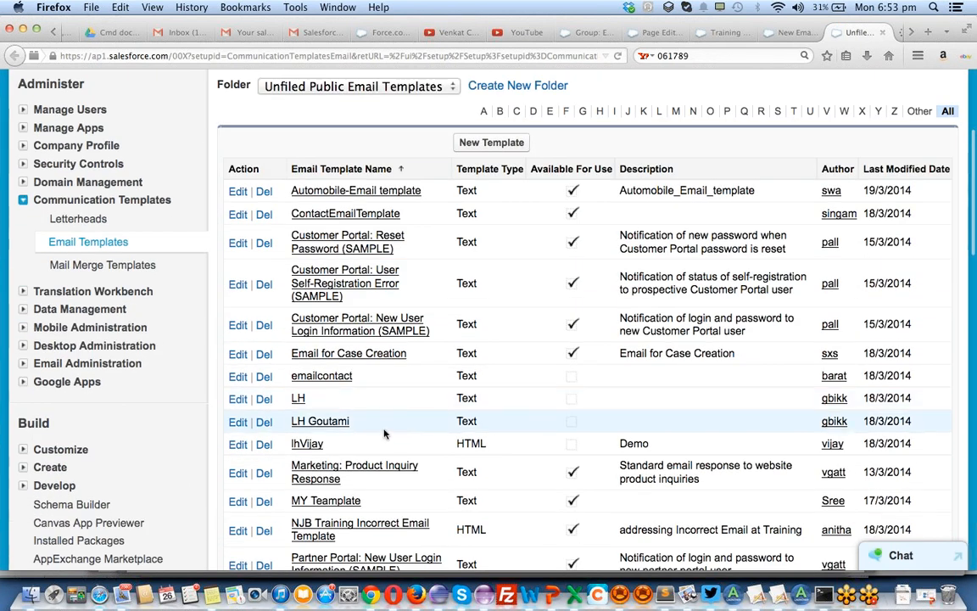
key(super+f)
text(line)
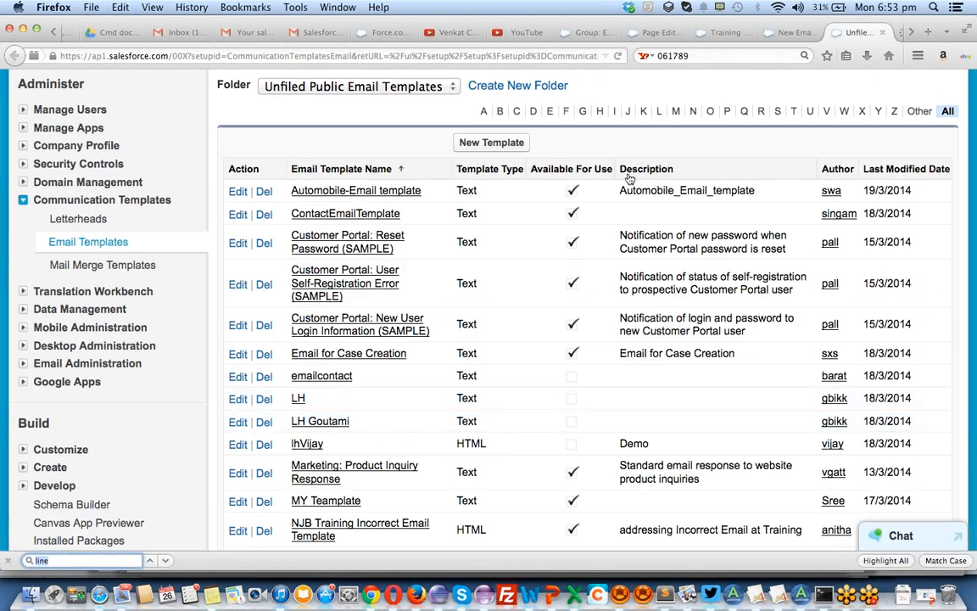
scroll(634, 218, up, 2)
click(507, 222)
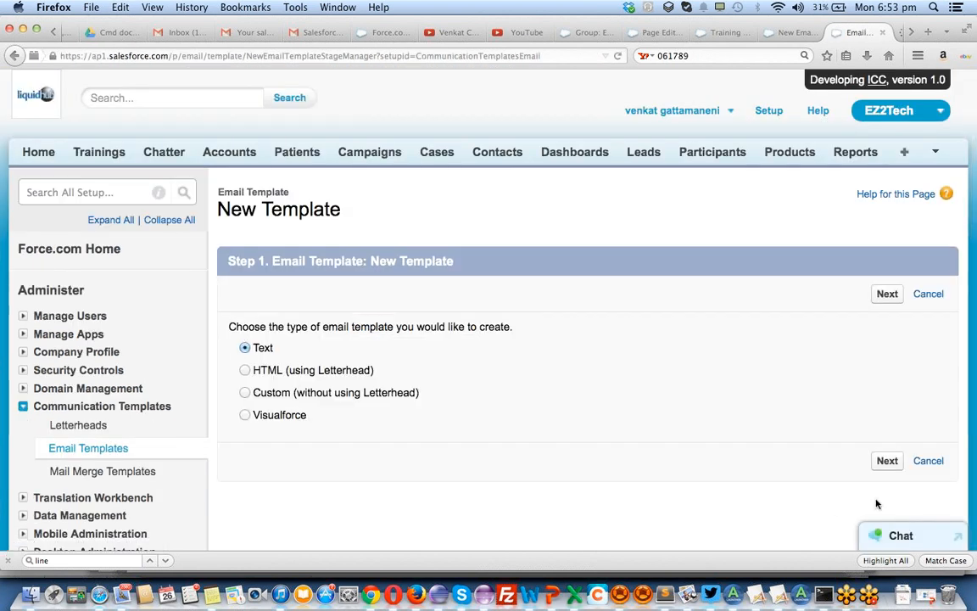
Step: Choose a Text template in the Unfiled Public Email Templates folder and tick Available For Use
click(890, 460)
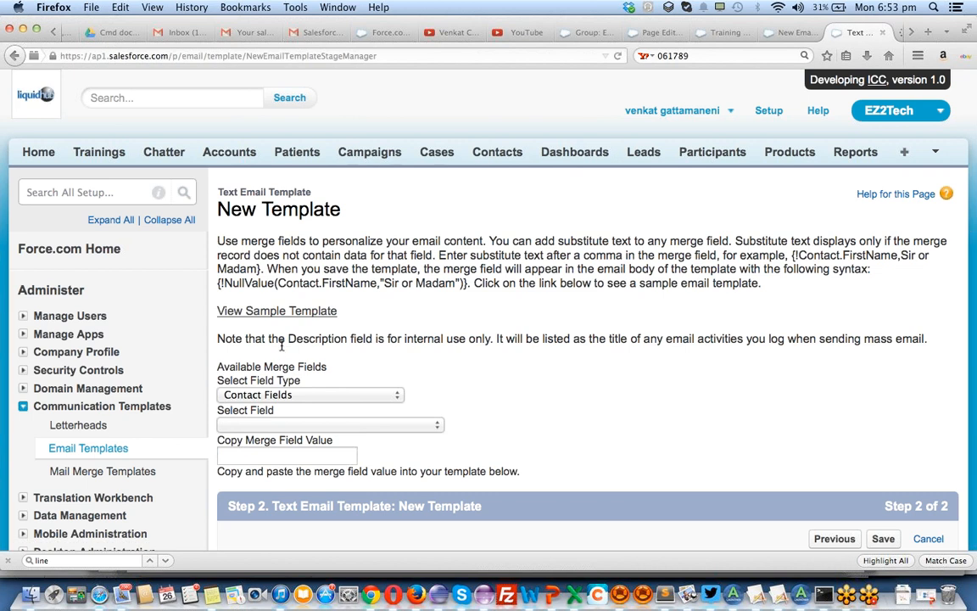
scroll(458, 386, down, 3)
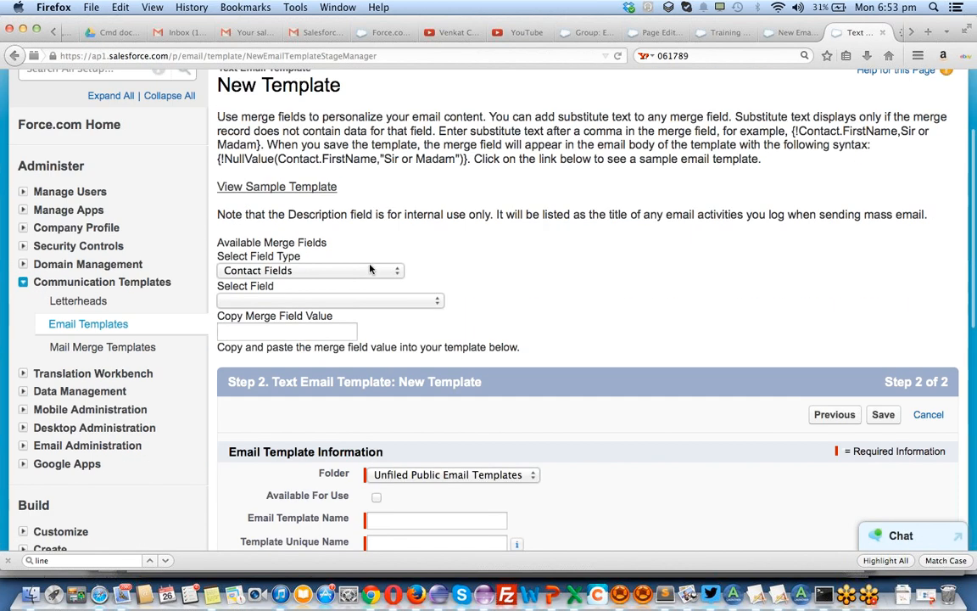
scroll(467, 276, down, 5)
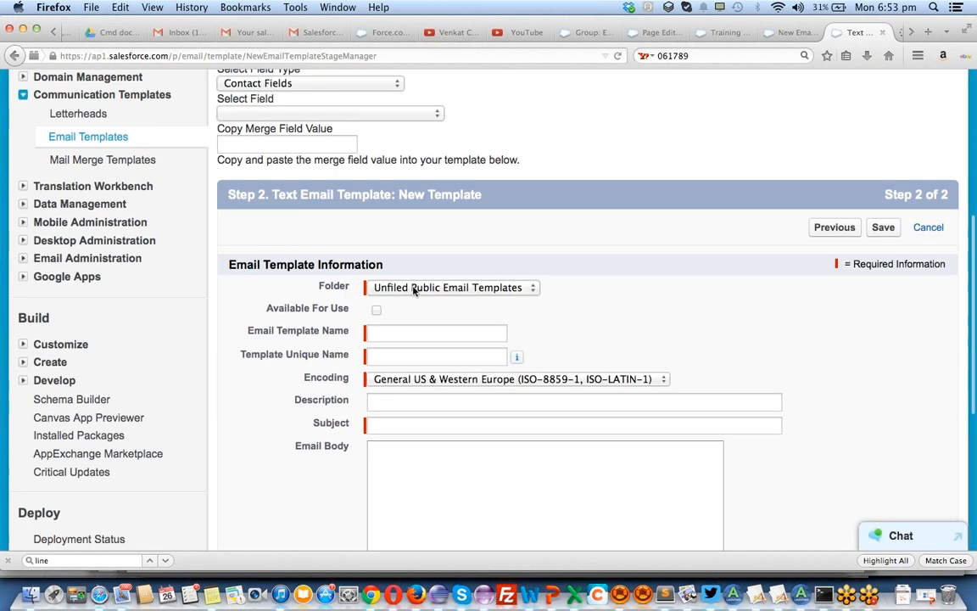
click(414, 289)
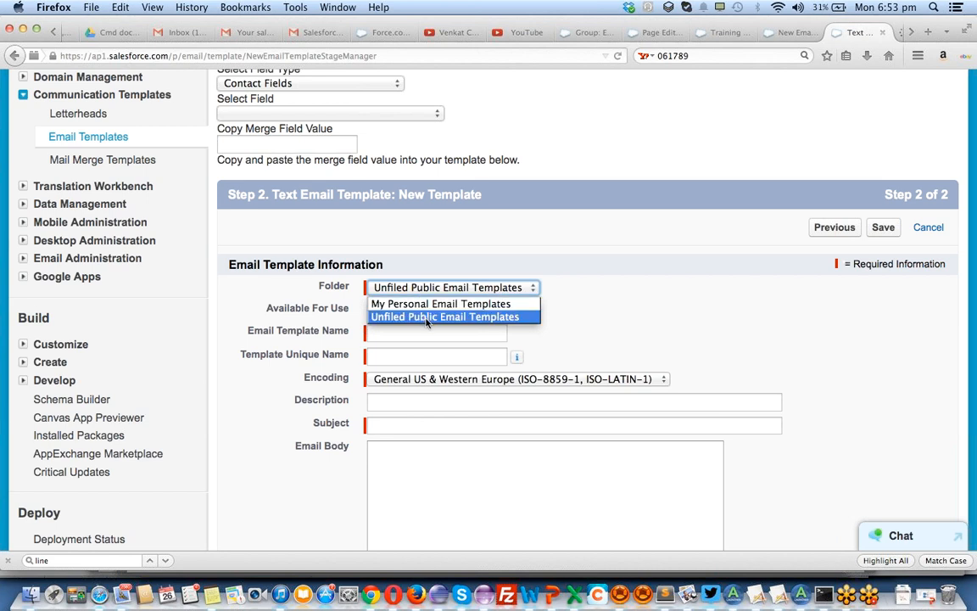
click(425, 319)
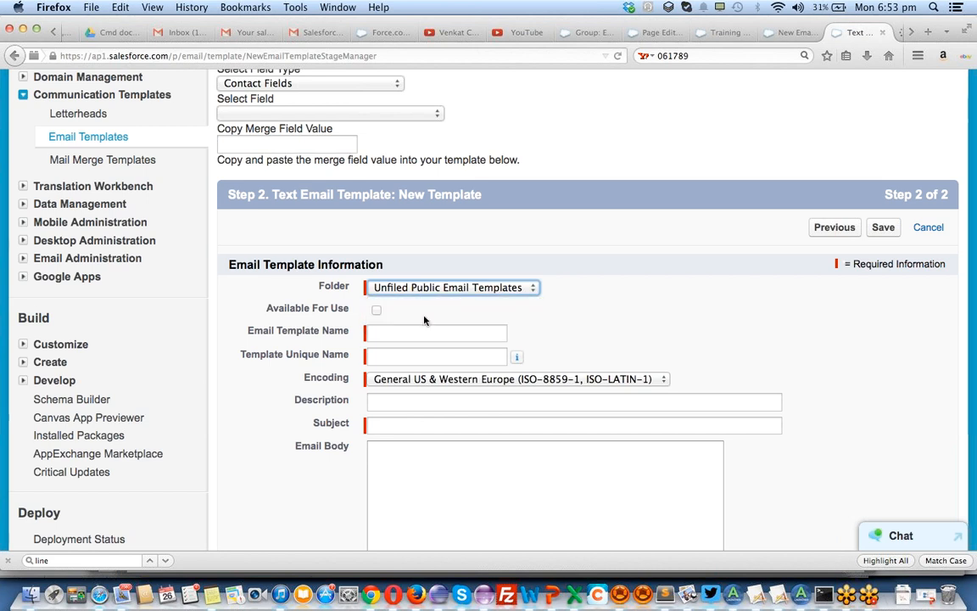
click(378, 311)
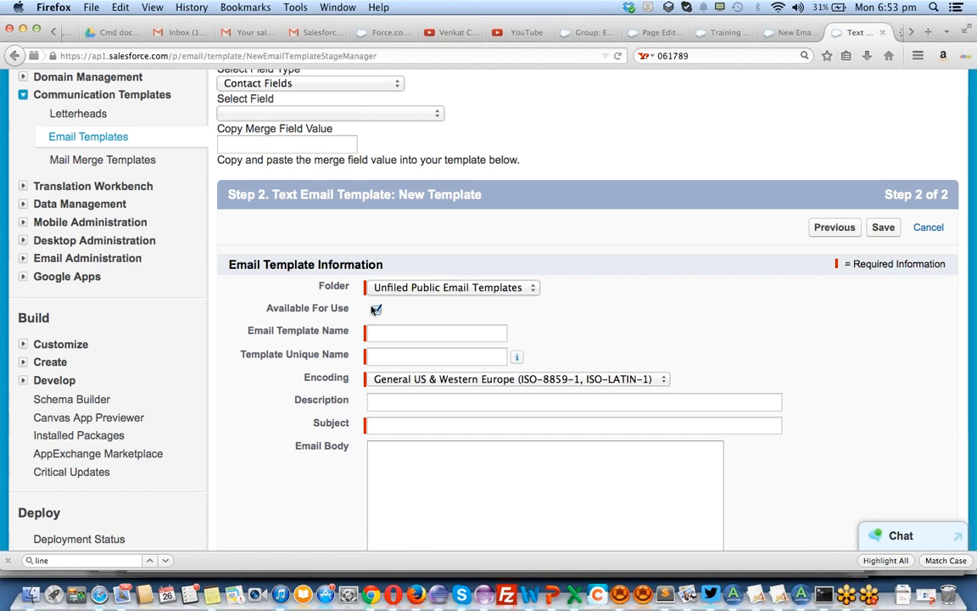
Step: Name the template 'New training email to Trainer1' with unique name 'New_training_email_to_Trainer1'
click(383, 329)
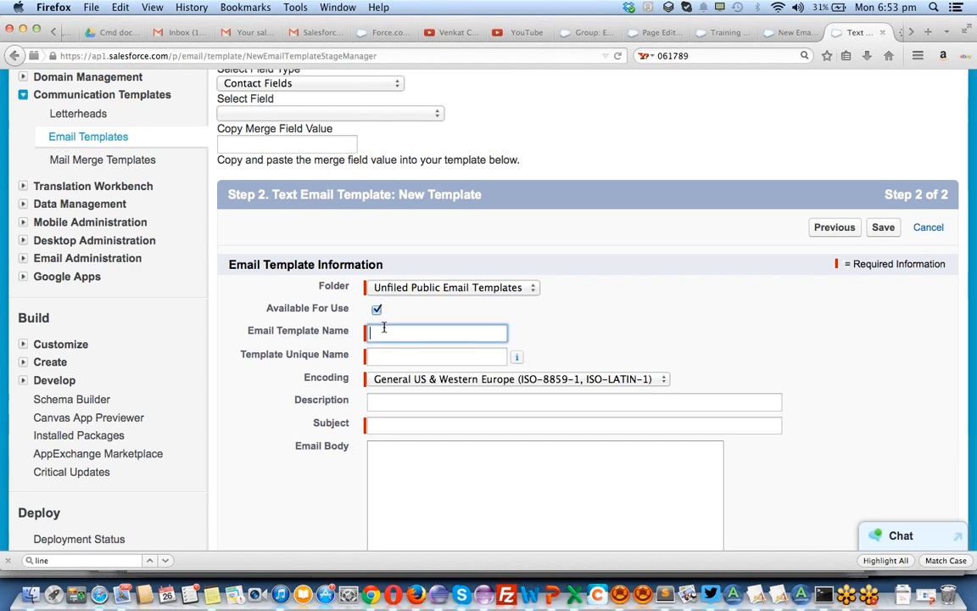
text(new)
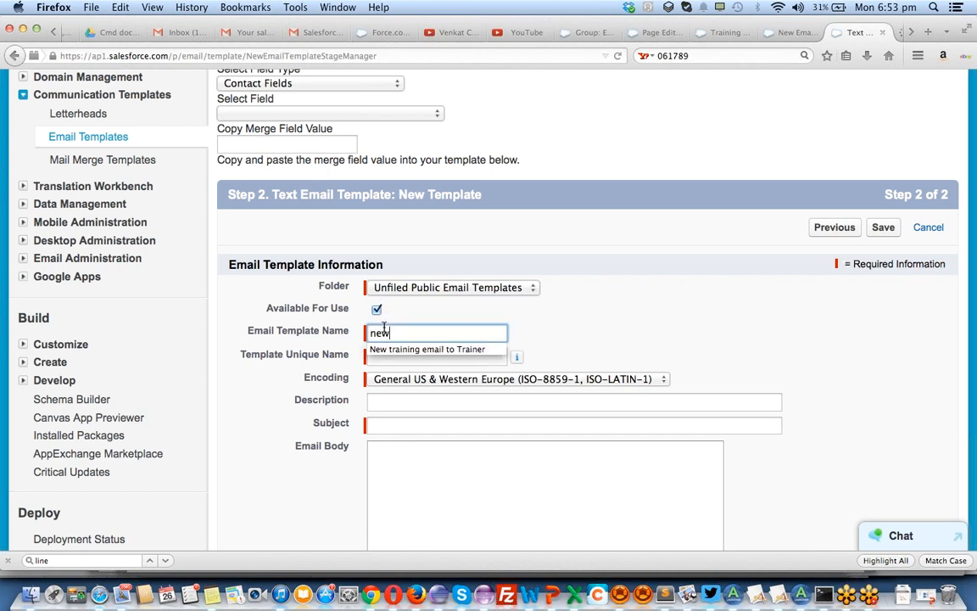
key(Down)
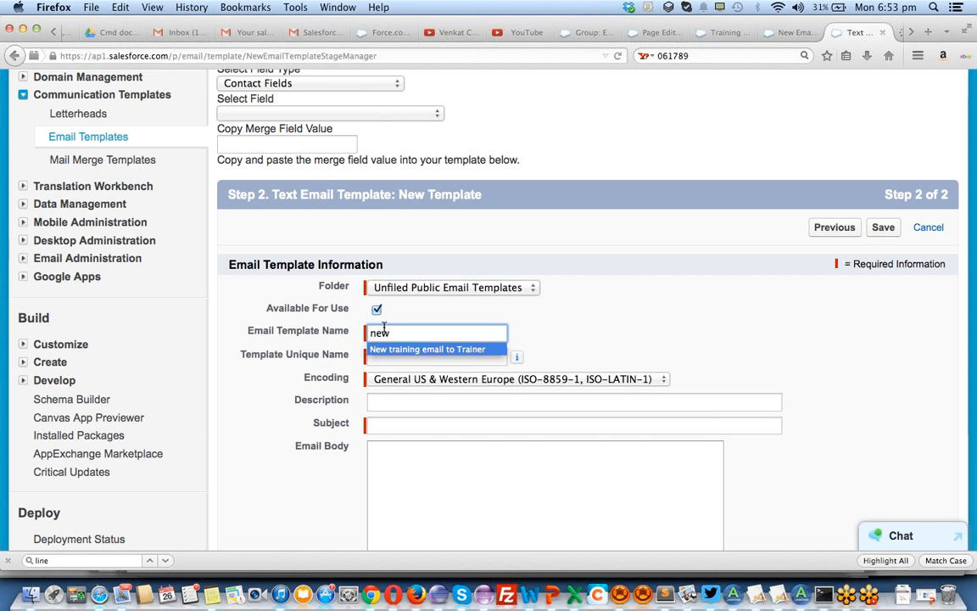
key(Return)
key(Tab)
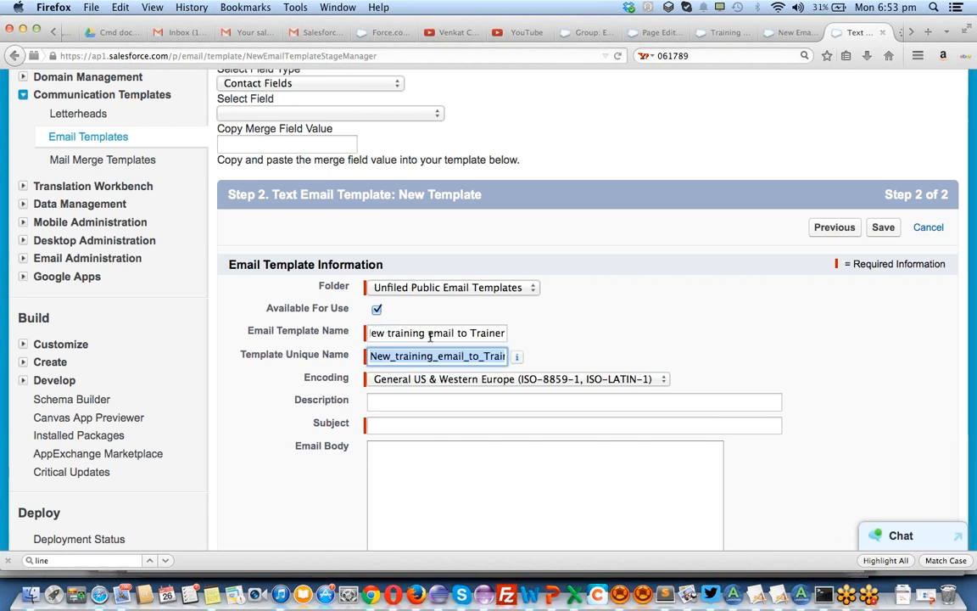
double_click(497, 333)
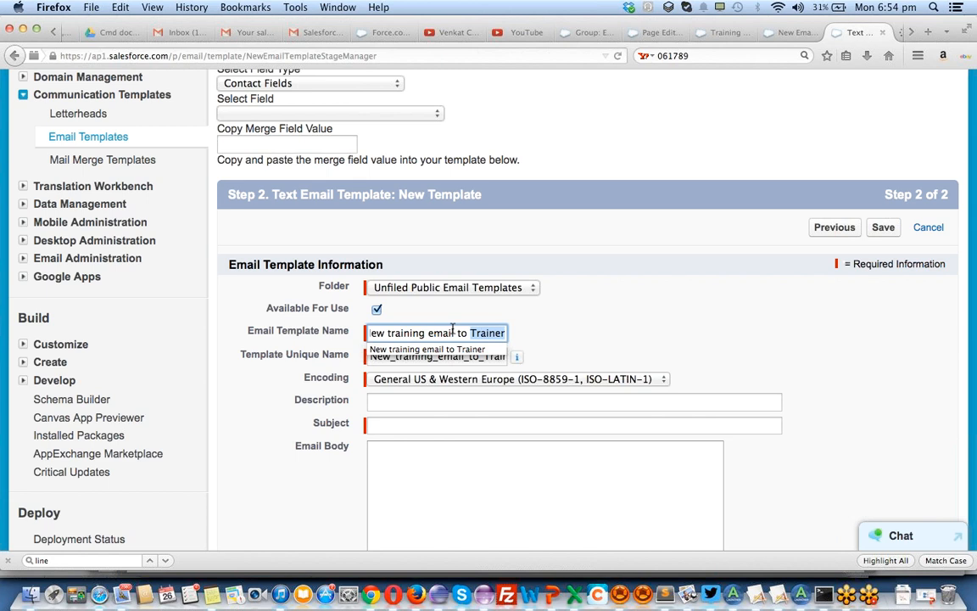
click(503, 334)
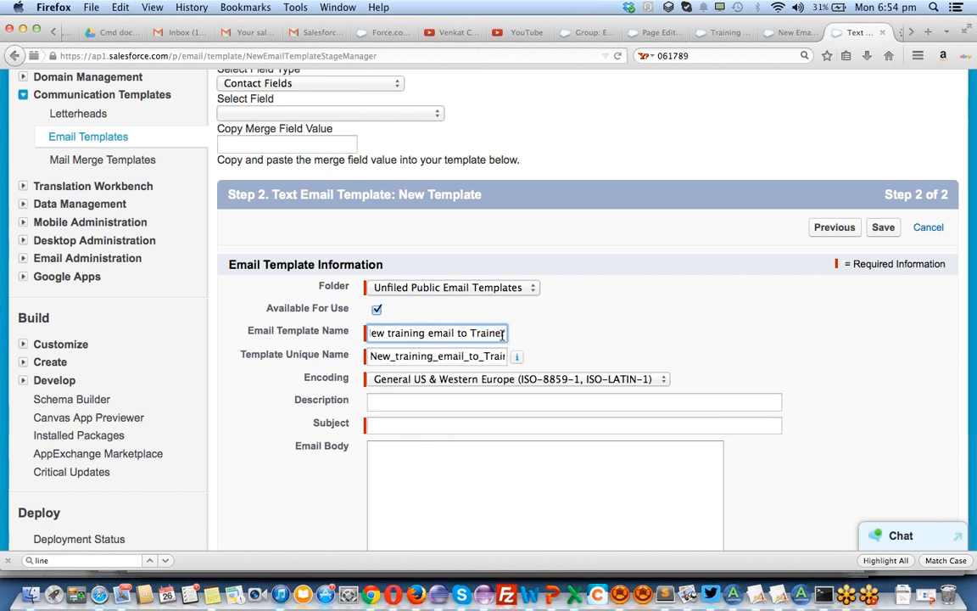
text(1)
click(502, 354)
text(1)
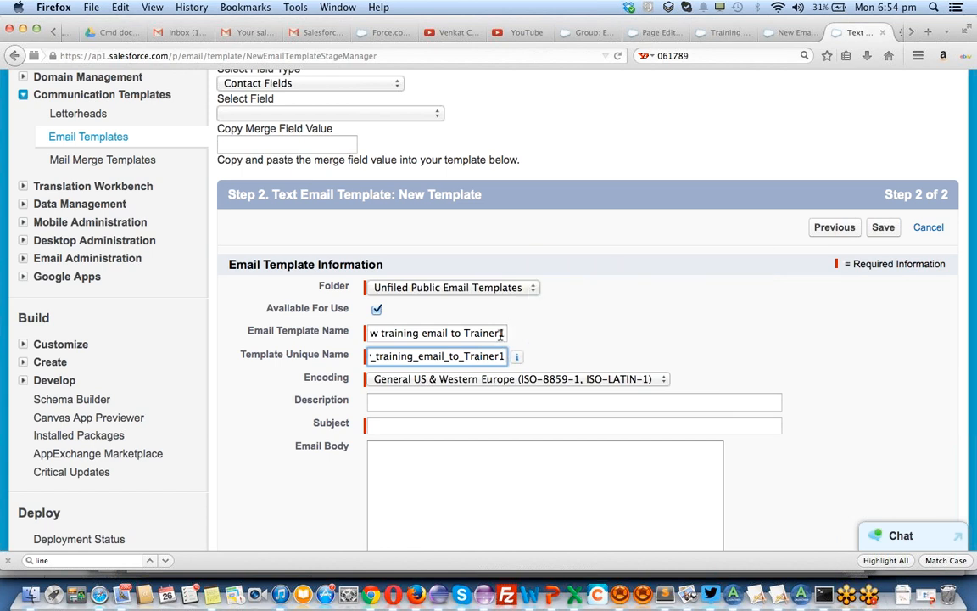
double_click(500, 335)
click(596, 332)
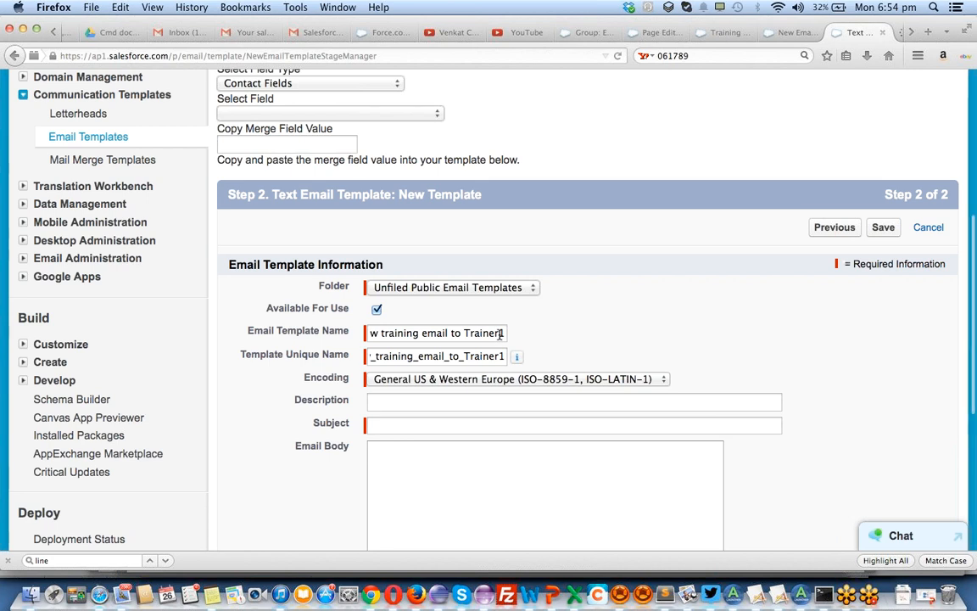
scroll(502, 333, down, 2)
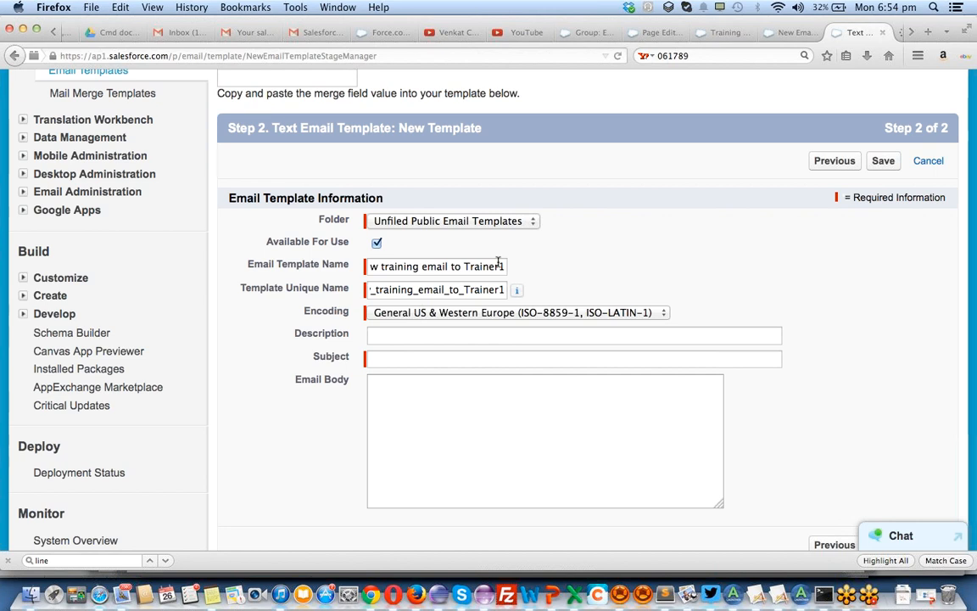
Step: Copy the template name 'New training email to Trainer1' into the Description field
click(396, 332)
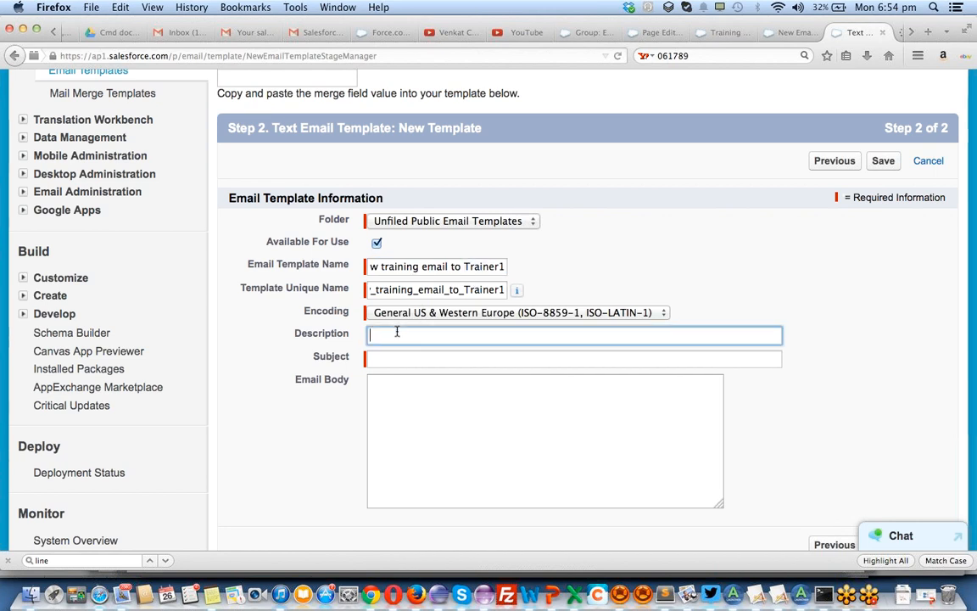
triple_click(420, 268)
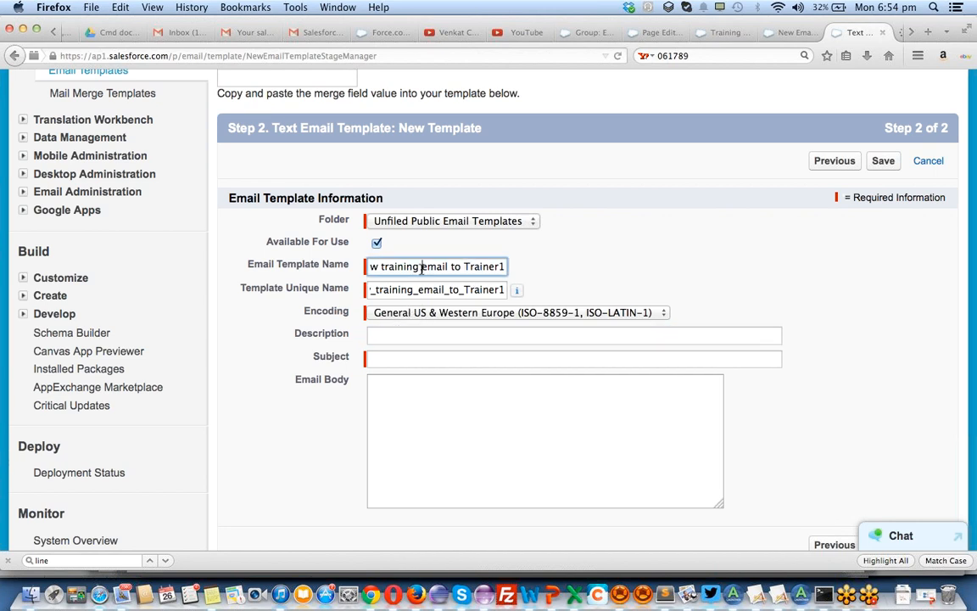
click(405, 335)
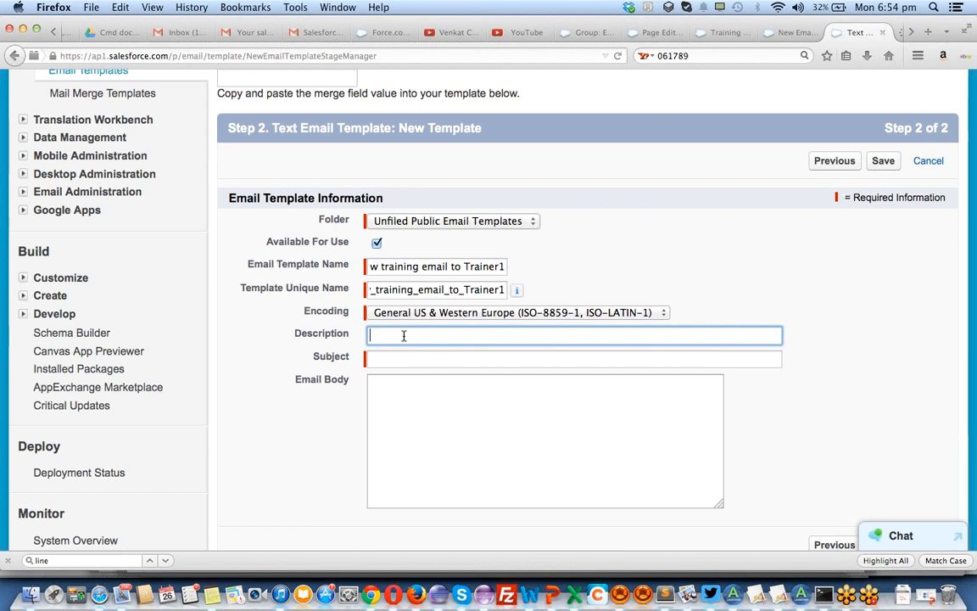
text(New training email to Trainer1)
Step: Enter the subject 'New Training is created: Be prepared for that.'
click(393, 356)
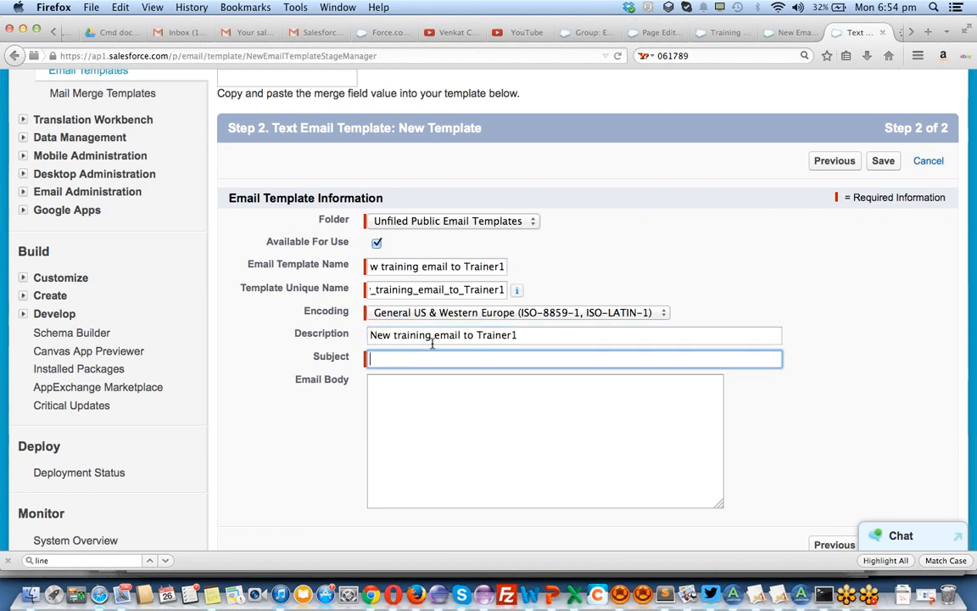
text(New )
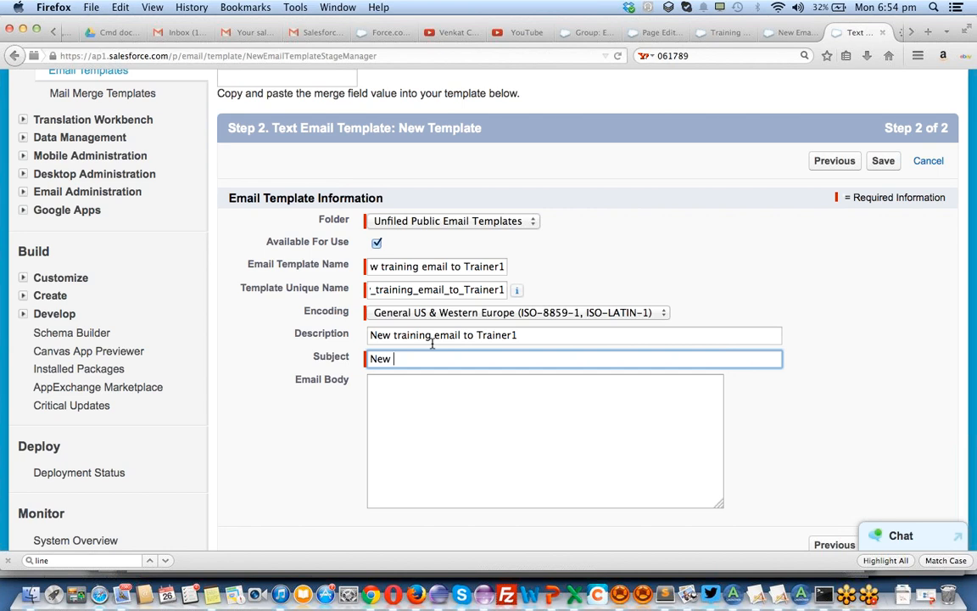
text(Traing)
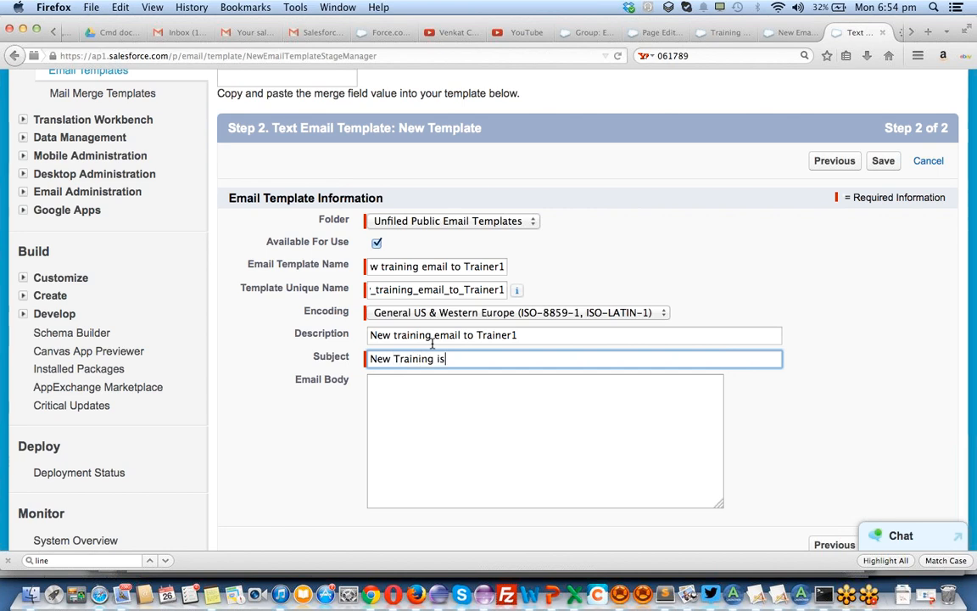
text( is created: Pre)
key(BackSpace)
key(BackSpace)
text(Be prepare)
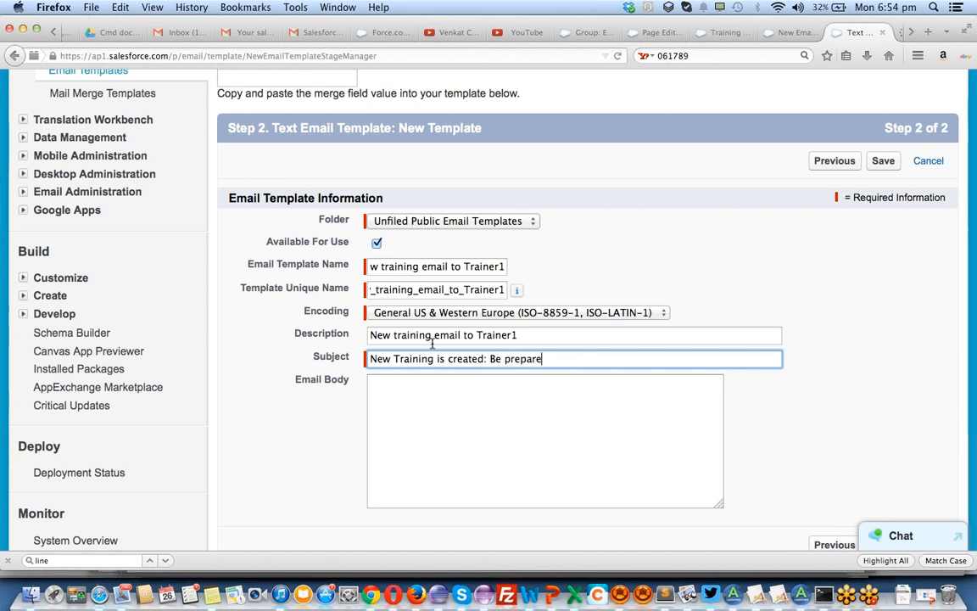
text(d for that.)
scroll(400, 413, down, 2)
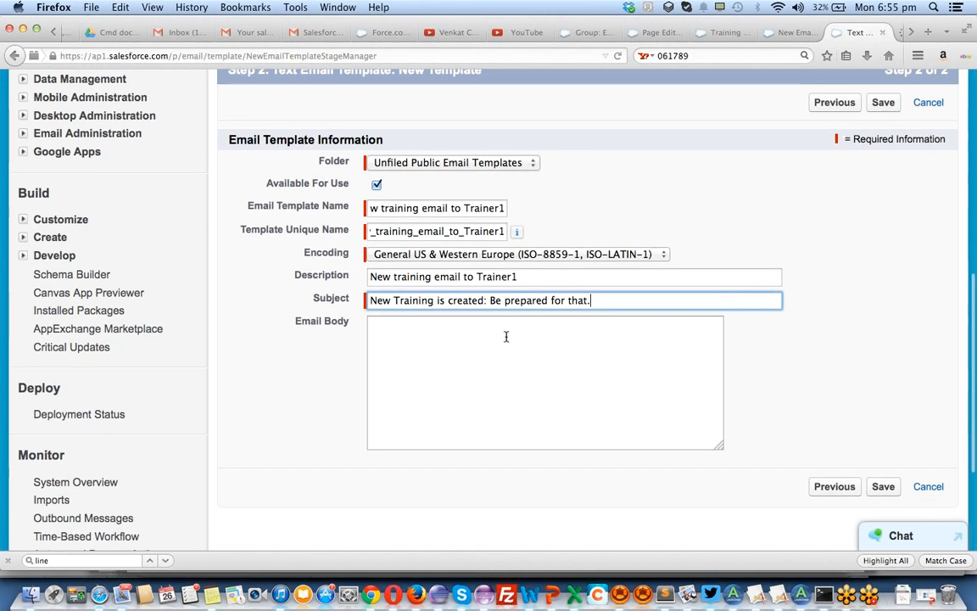
key(super+a)
key(super+c)
click(489, 364)
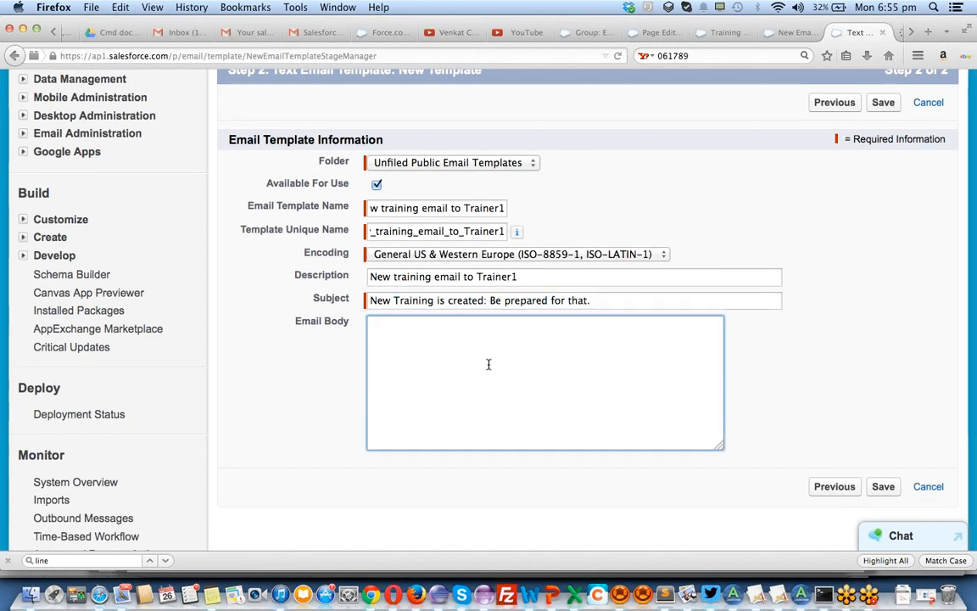
Step: Type 'Hi' in the Email Body and select Training Fields as the merge field type
text(Hi)
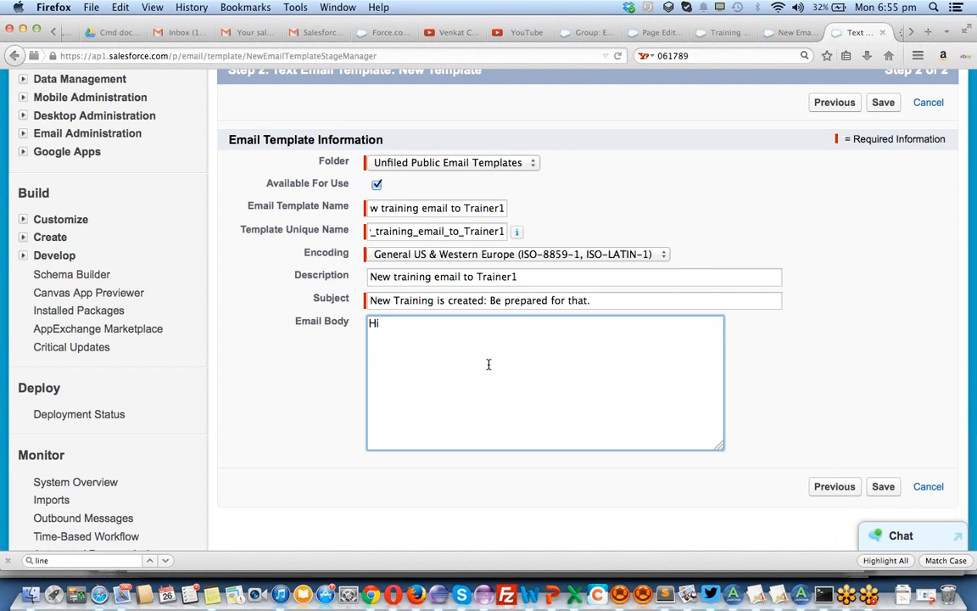
scroll(488, 364, up, 4)
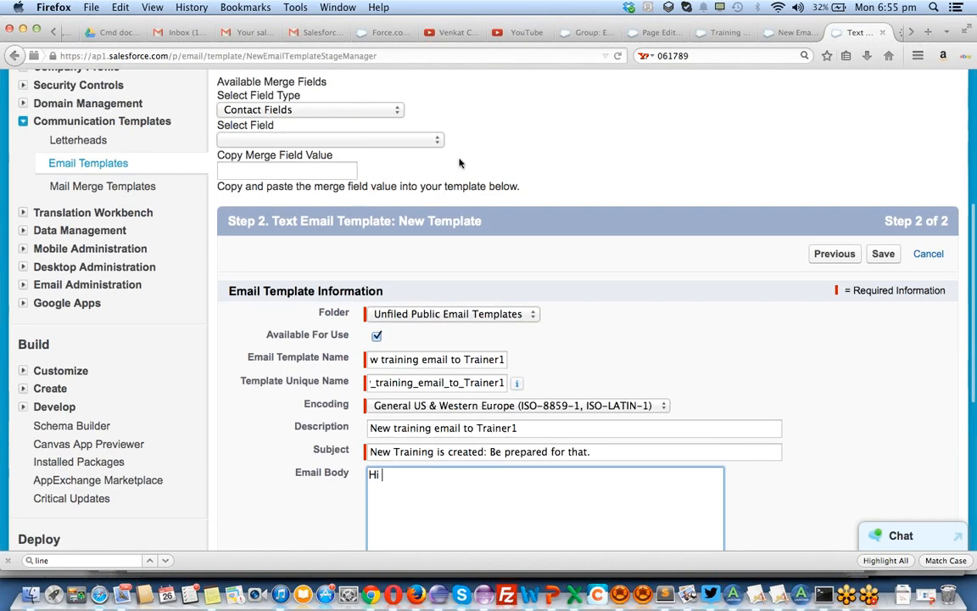
click(288, 110)
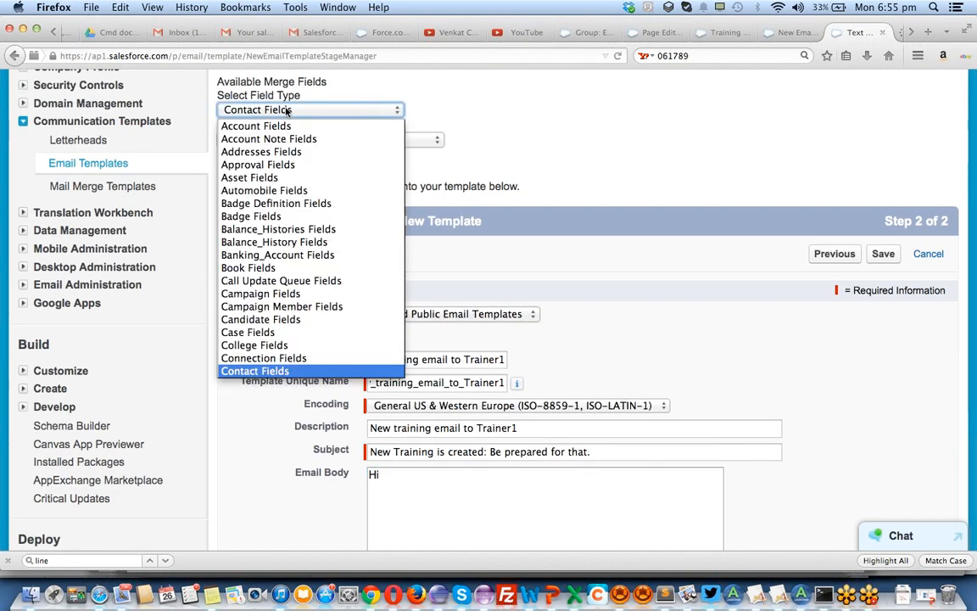
scroll(282, 305, down, 5)
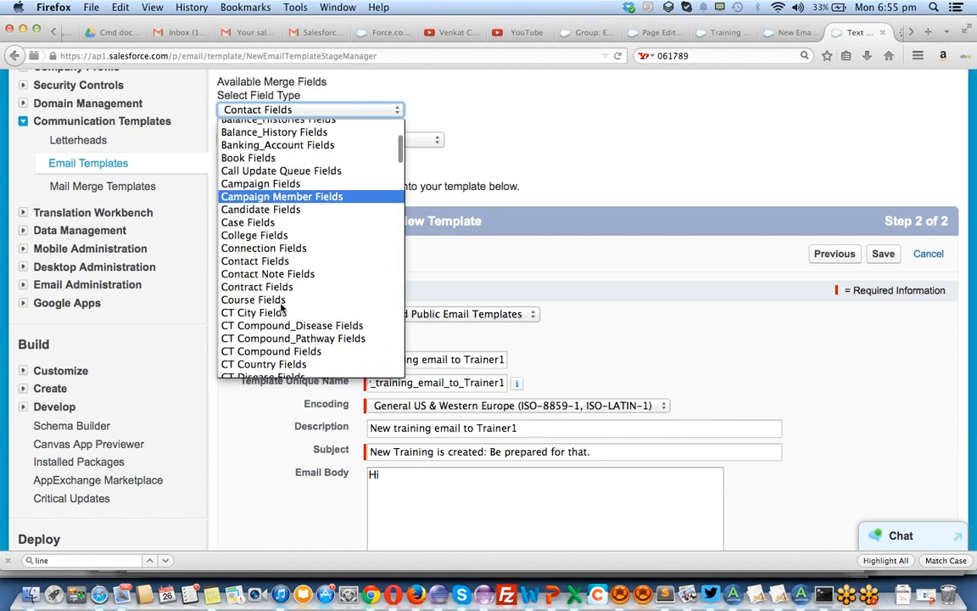
scroll(291, 274, down, 1)
key(t)
key(Down)
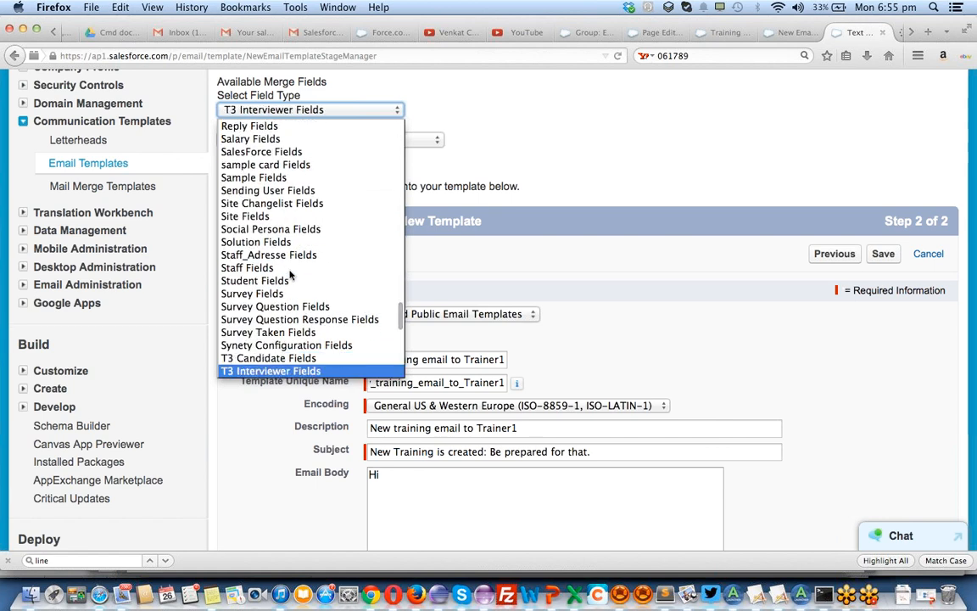
key(Down)
scroll(289, 274, down, 3)
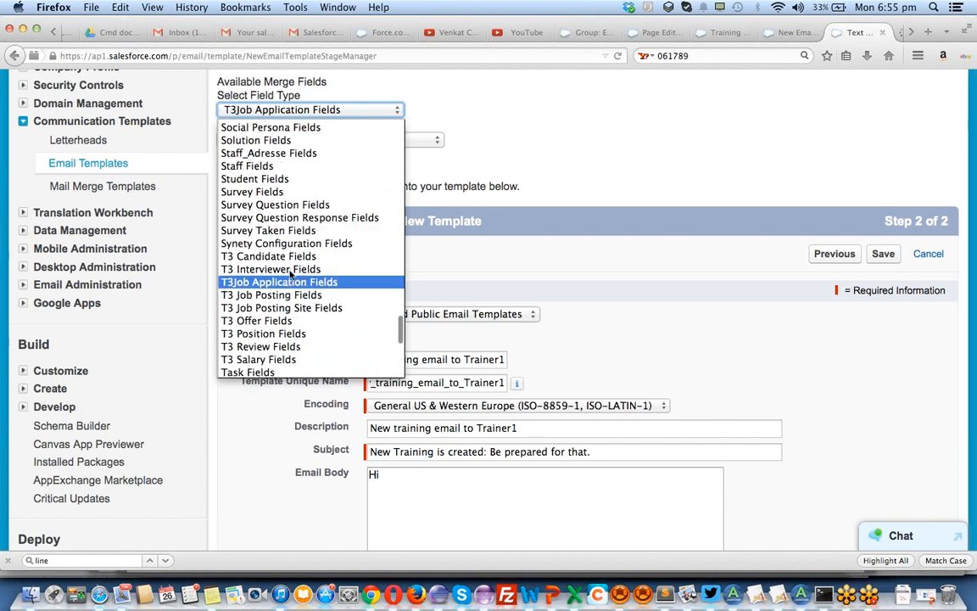
scroll(249, 169, down, 6)
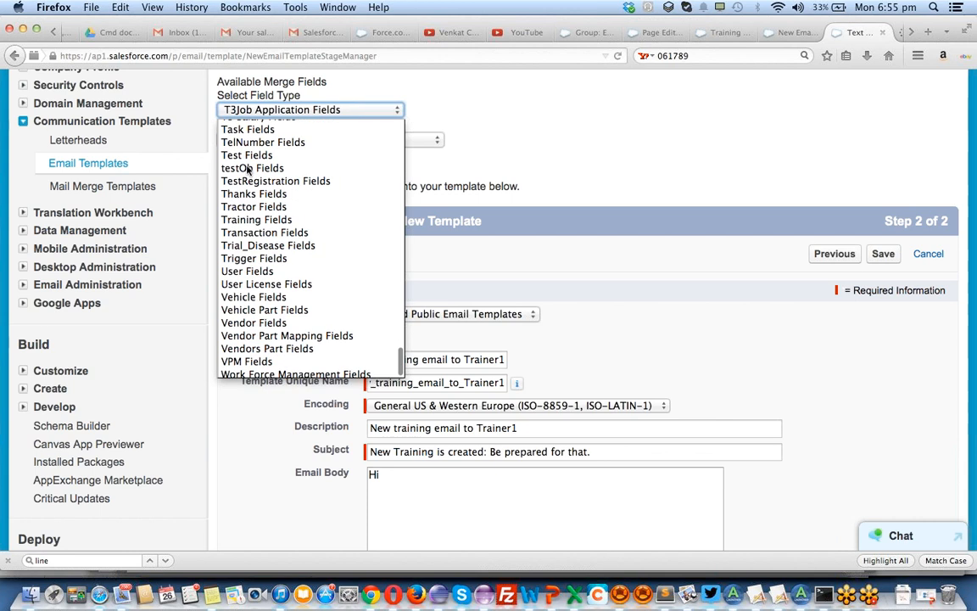
click(252, 218)
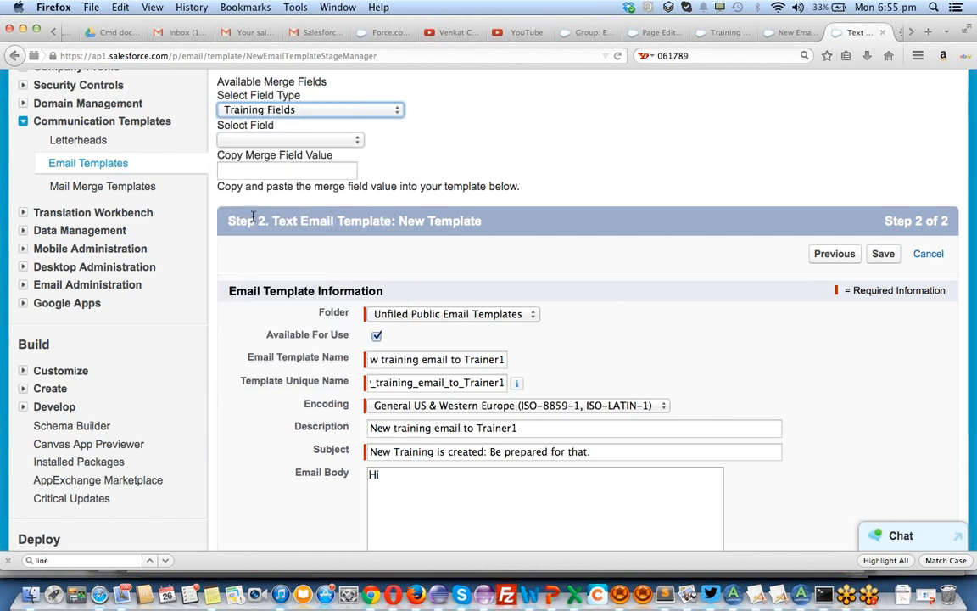
Step: Paste {!Book9__Trainings__c.Name} after 'New' in the subject and start the body with 'Hi'
click(260, 141)
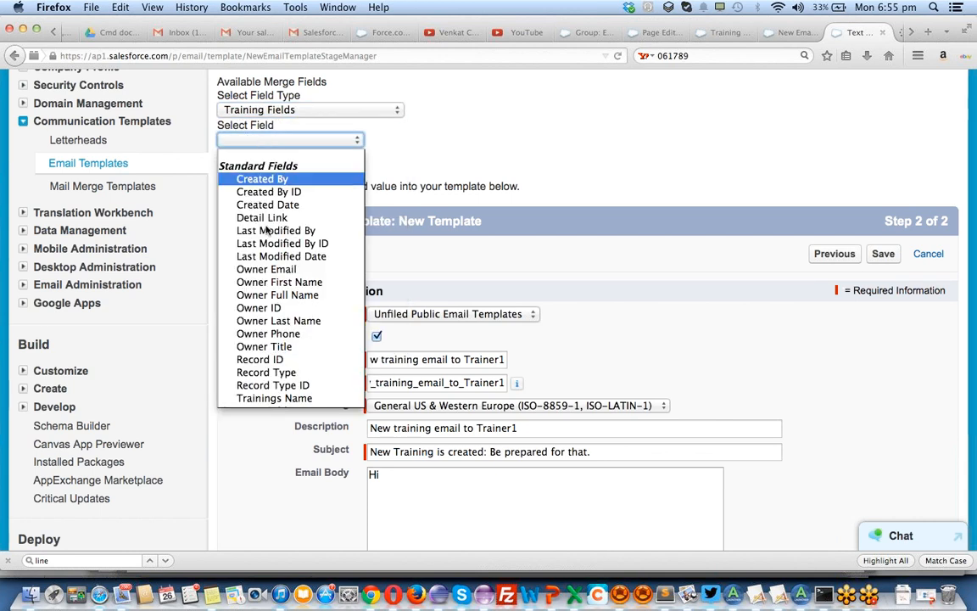
scroll(284, 263, down, 3)
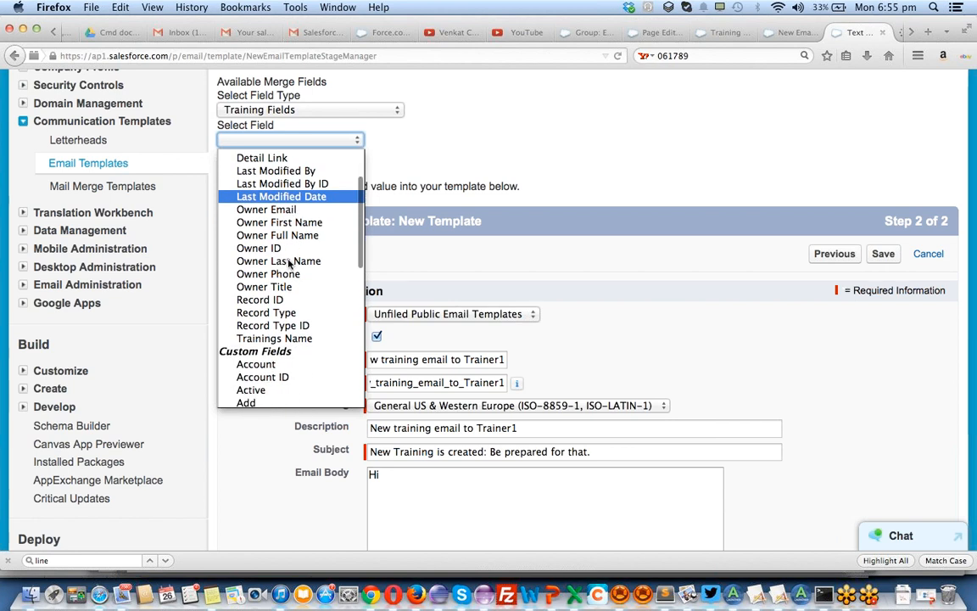
click(289, 329)
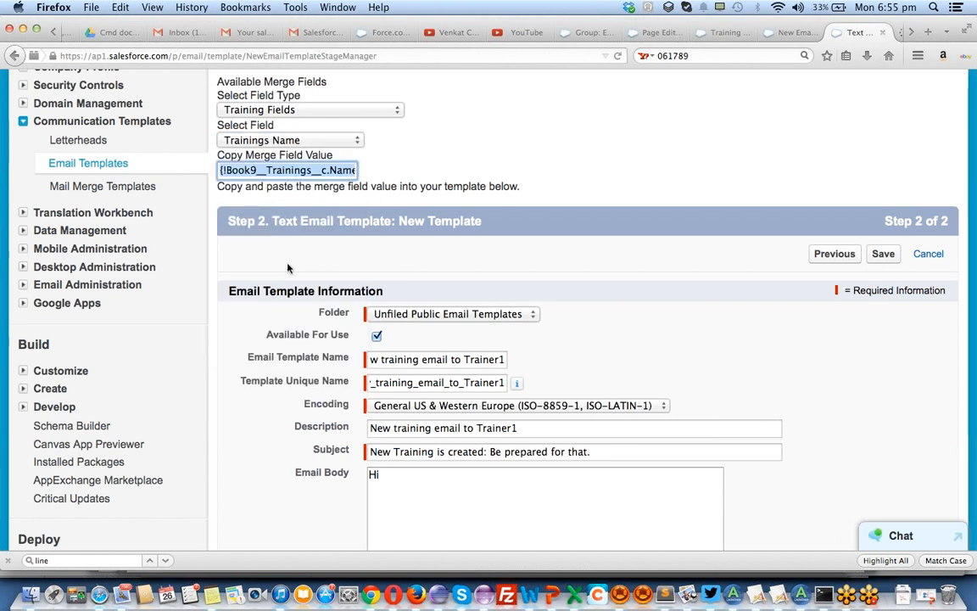
key(super+c)
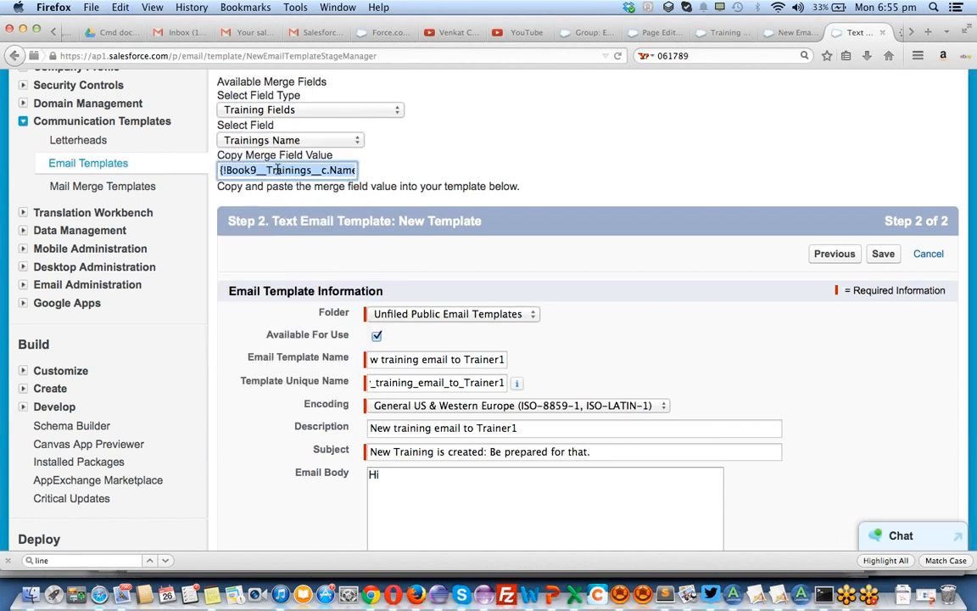
click(390, 455)
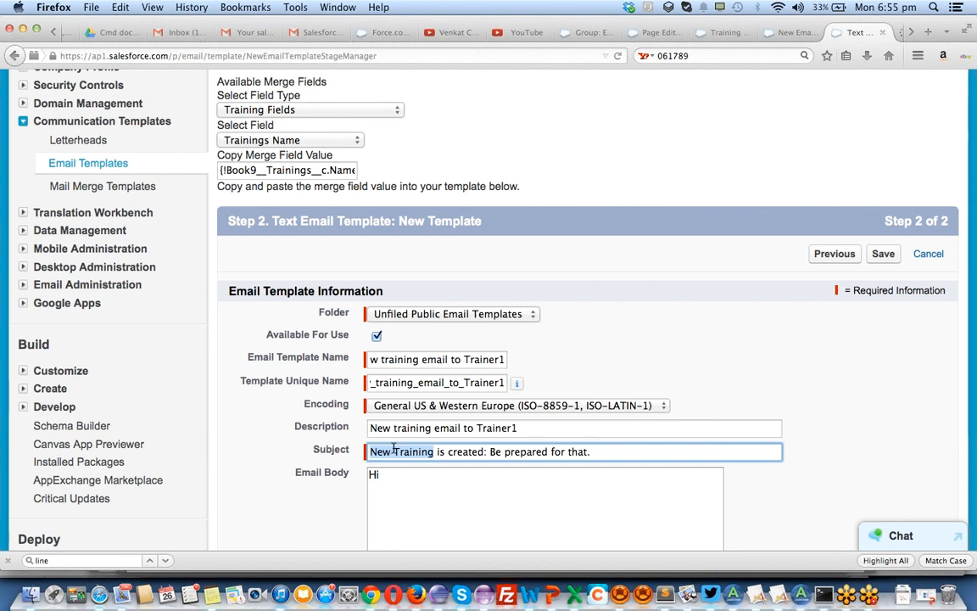
key(super+v)
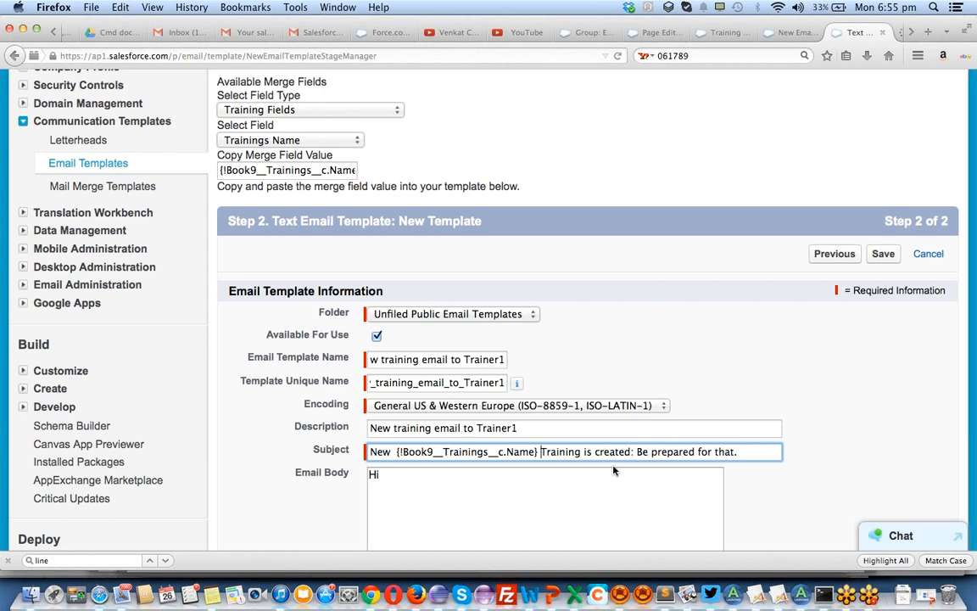
click(469, 496)
text(Hi)
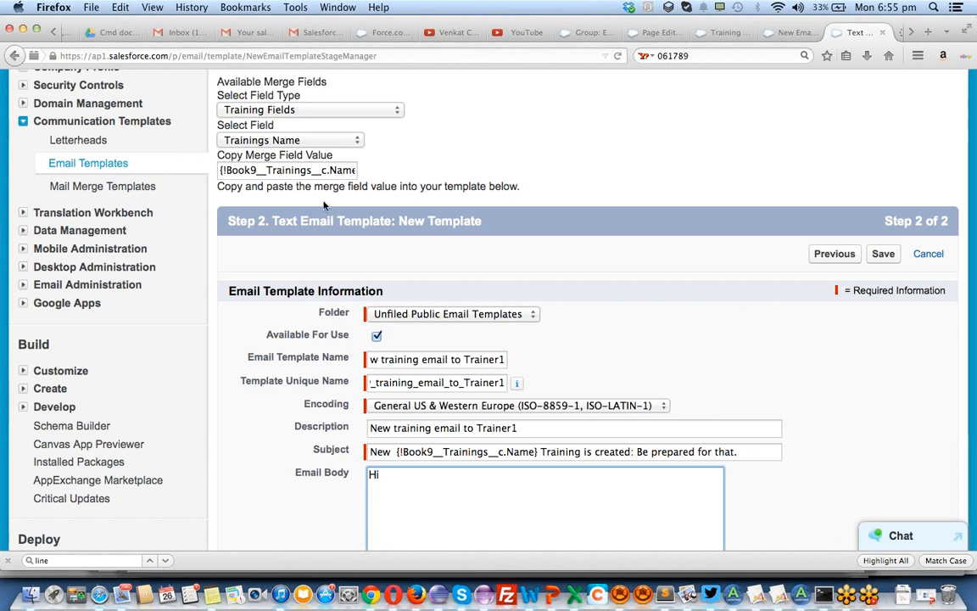
Step: Open the Training Select Field list and scroll down to the trainer Email entry
click(294, 140)
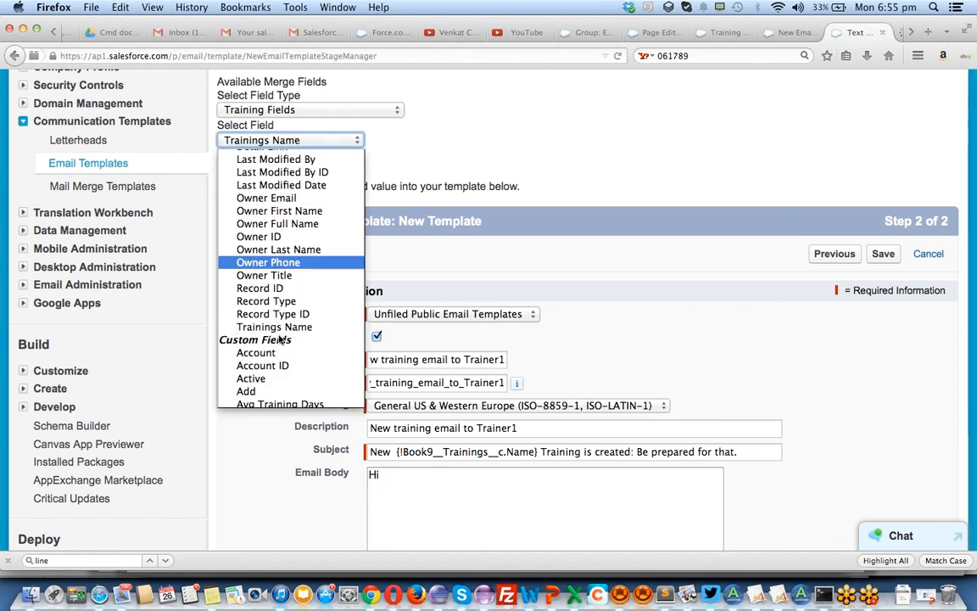
scroll(282, 279, down, 1)
scroll(282, 279, down, 6)
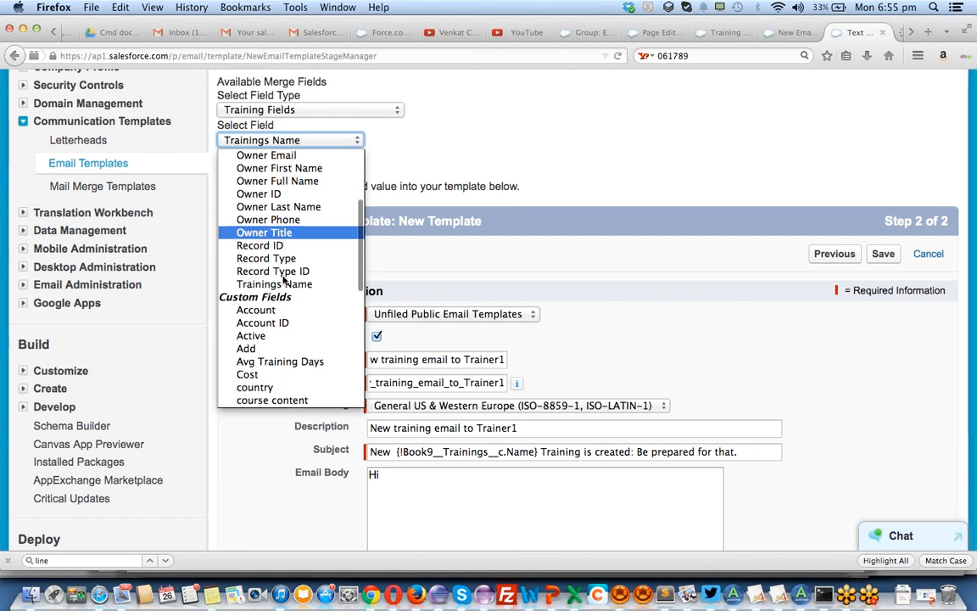
scroll(284, 280, down, 3)
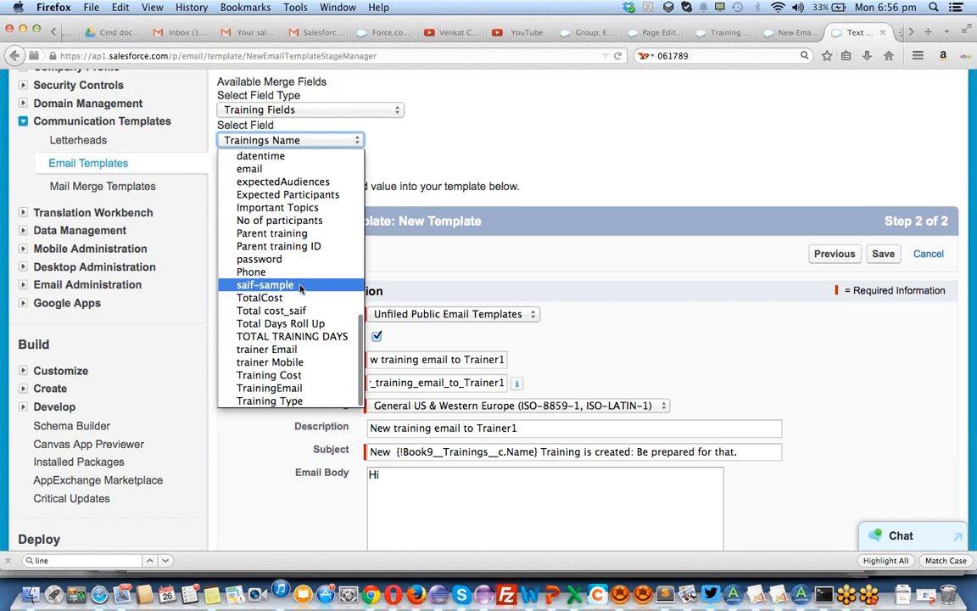
Step: Add the trainer Email merge field and a comma after 'Hi' in the body
click(280, 349)
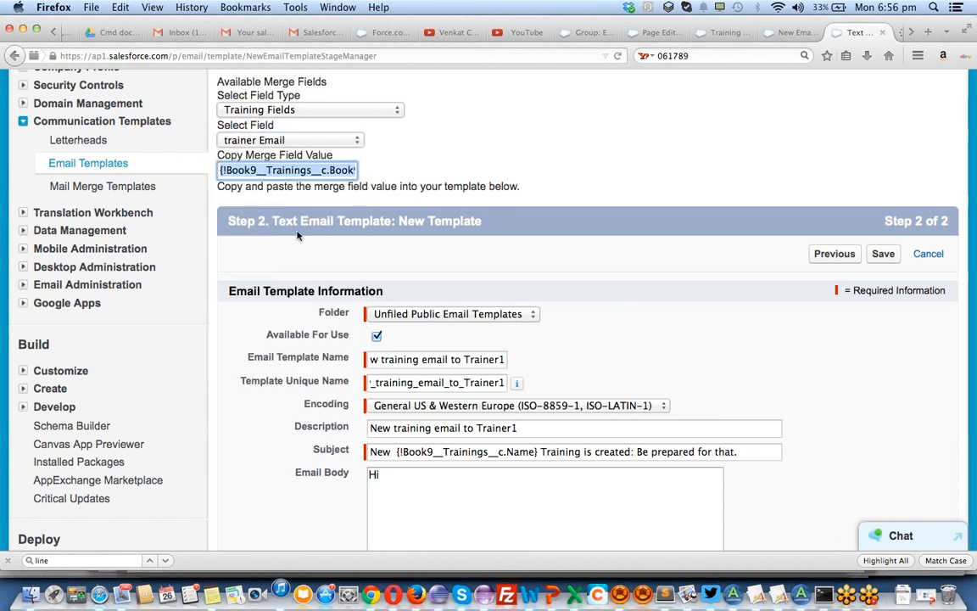
click(305, 171)
key(super+a)
key(super+c)
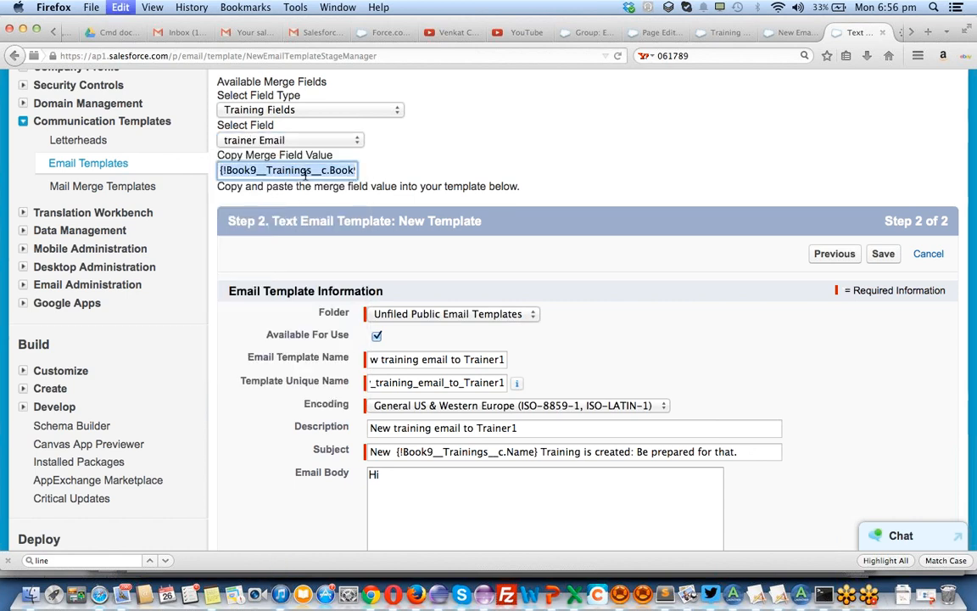
click(443, 483)
key(super+v)
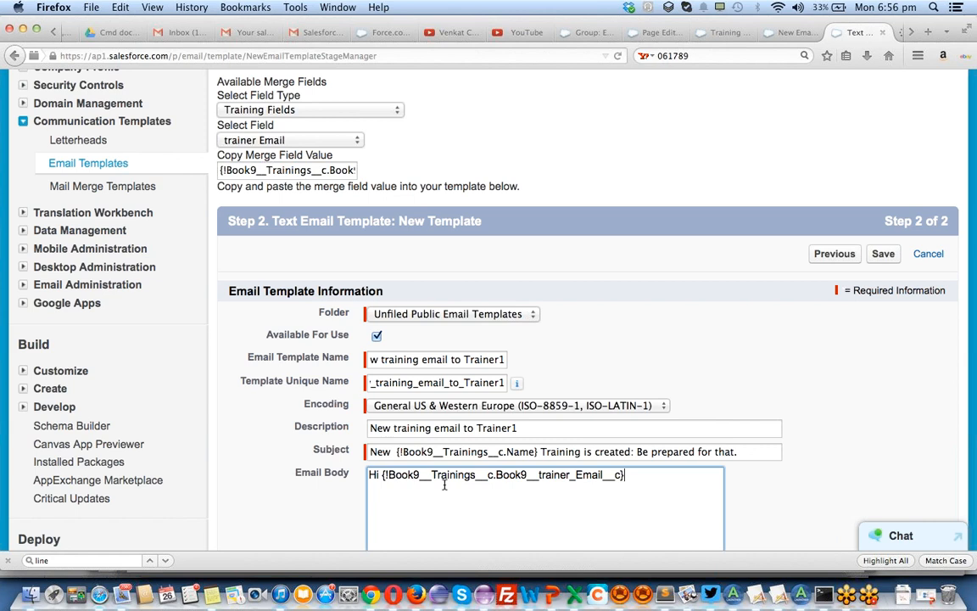
text(,)
key(Return)
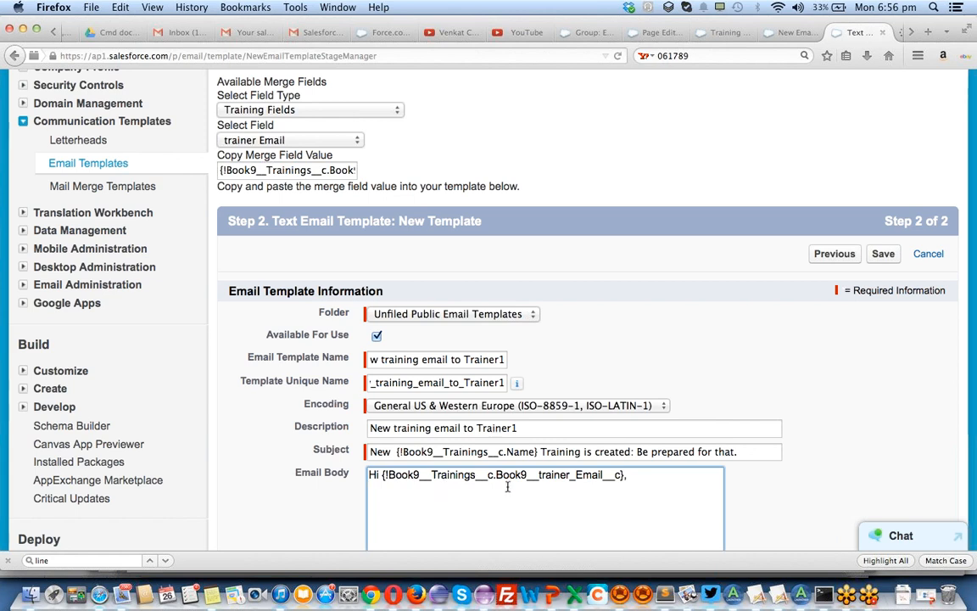
Step: Copy the subject line into the body and add a 'Training Dates:' line
click(581, 451)
key(super+a)
key(super+c)
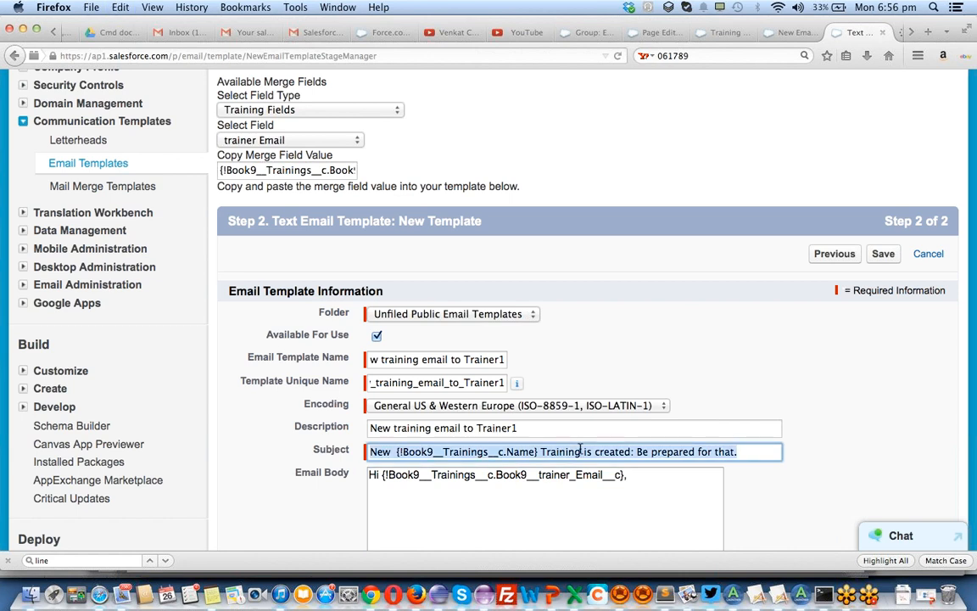
click(449, 523)
key(super+v)
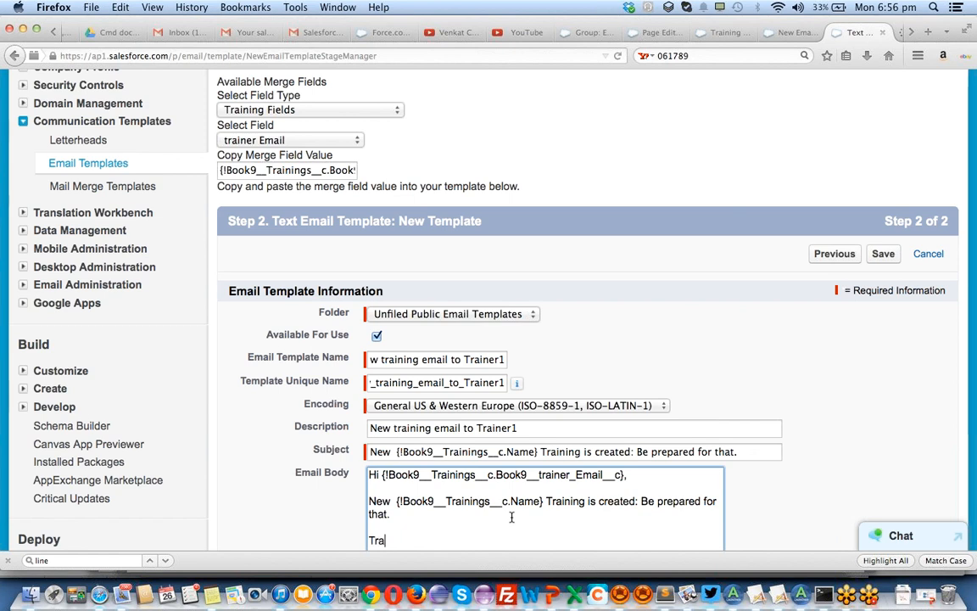
text(inging)
key(BackSpace)
key(BackSpace)
text(ing Dates:)
Step: Change 'Dates' to 'days:' and paste the Avg Training Days merge field after it
click(312, 140)
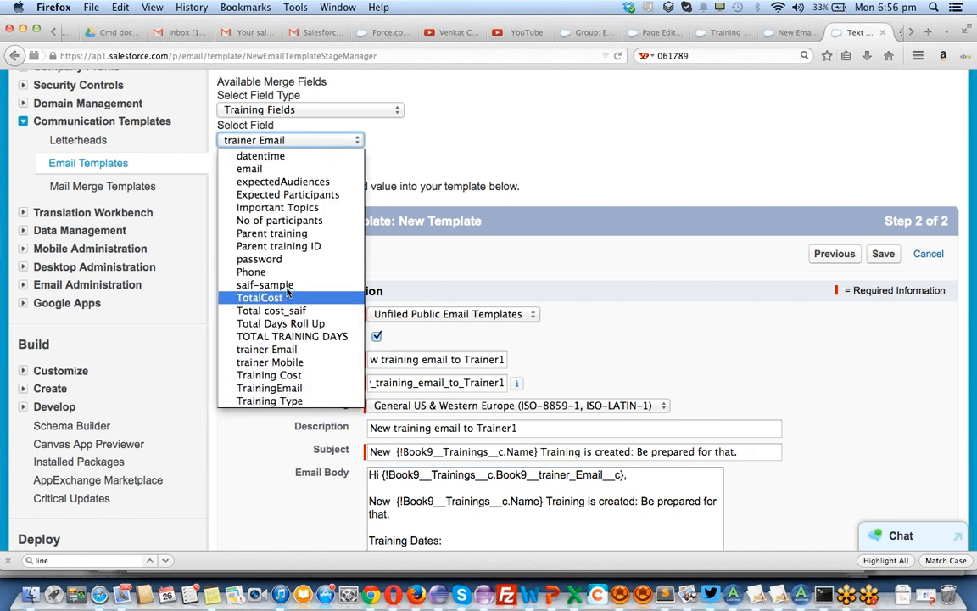
scroll(288, 288, up, 5)
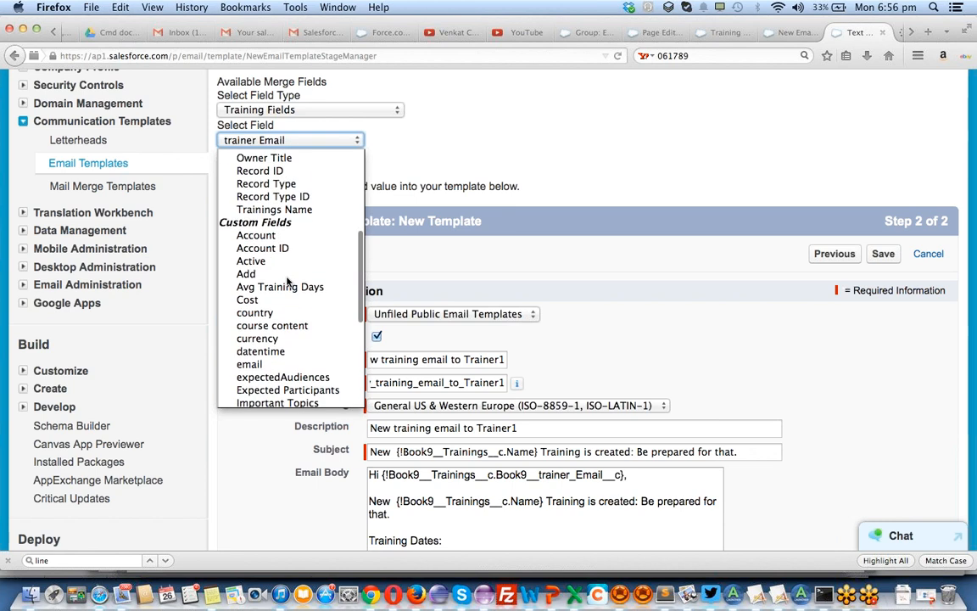
scroll(286, 280, down, 3)
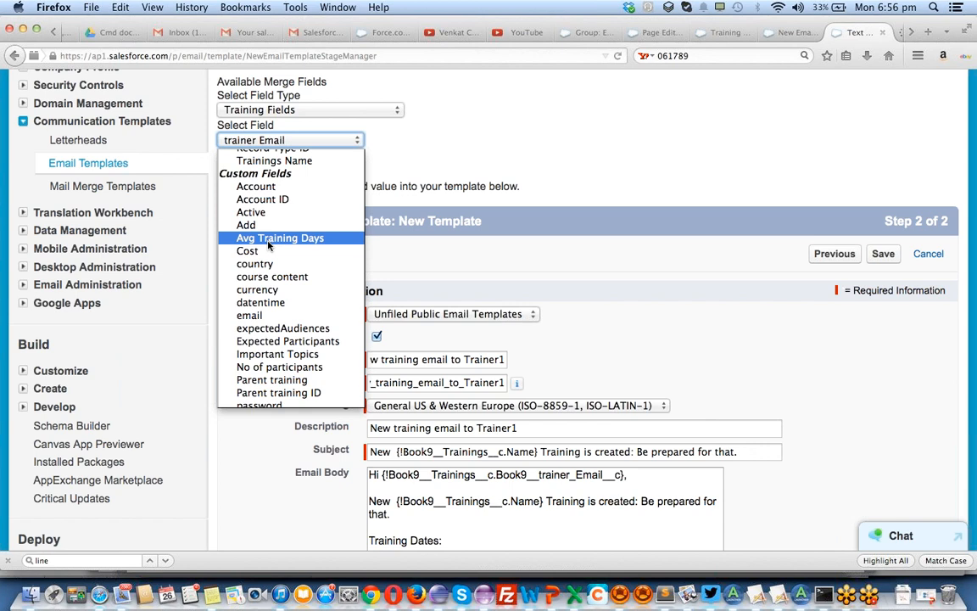
click(268, 241)
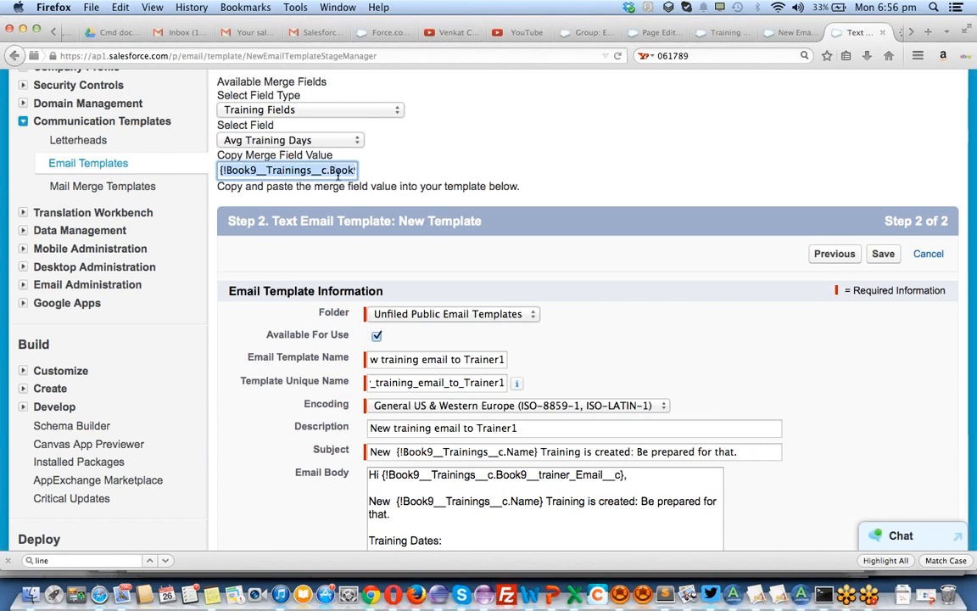
double_click(429, 537)
text(da)
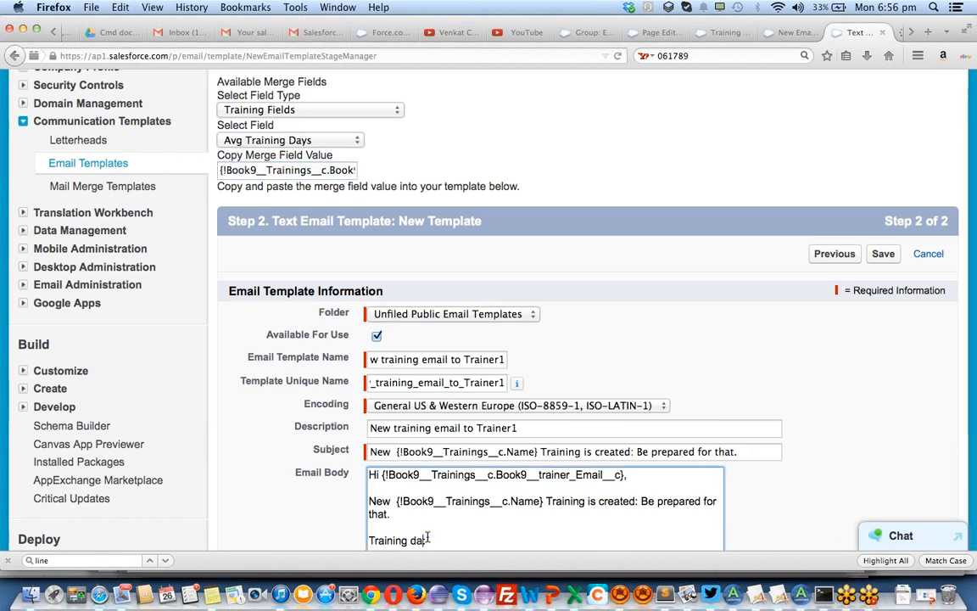
text(ys:)
key(super+v)
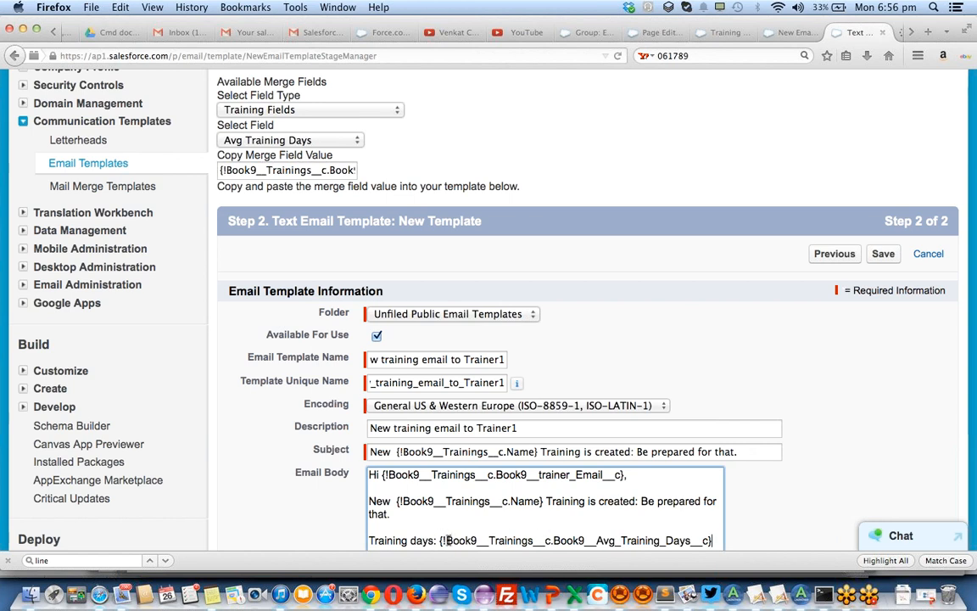
click(720, 539)
key(Return)
Step: Select the Training Type merge field and add blank lines below the Training days line
click(289, 120)
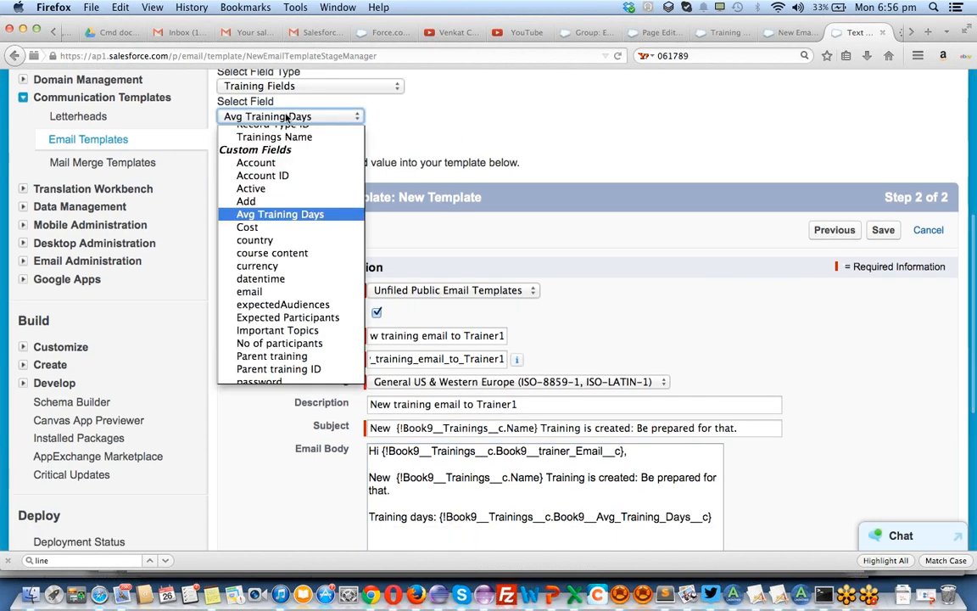
scroll(281, 291, down, 1)
scroll(281, 291, down, 3)
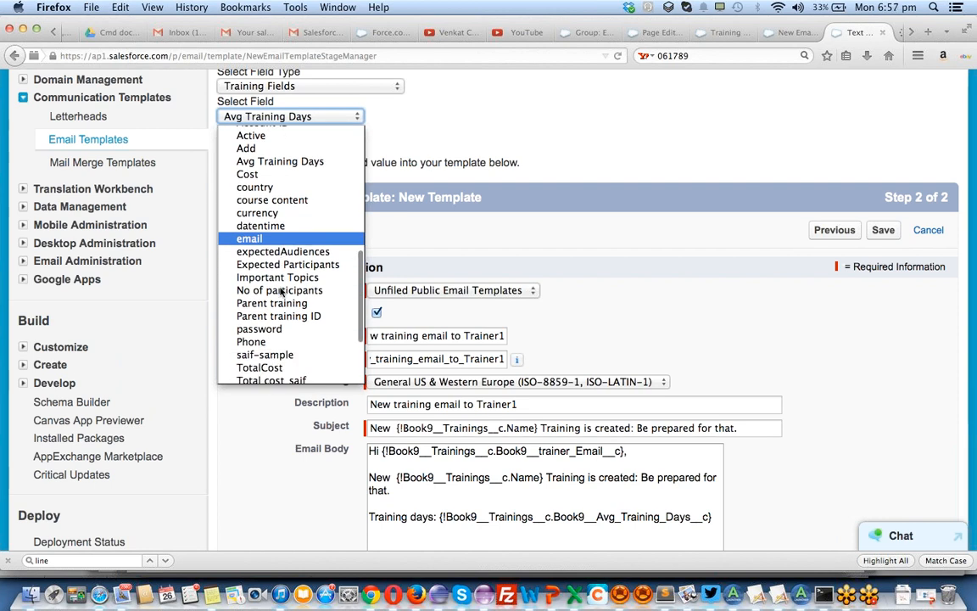
scroll(281, 291, down, 3)
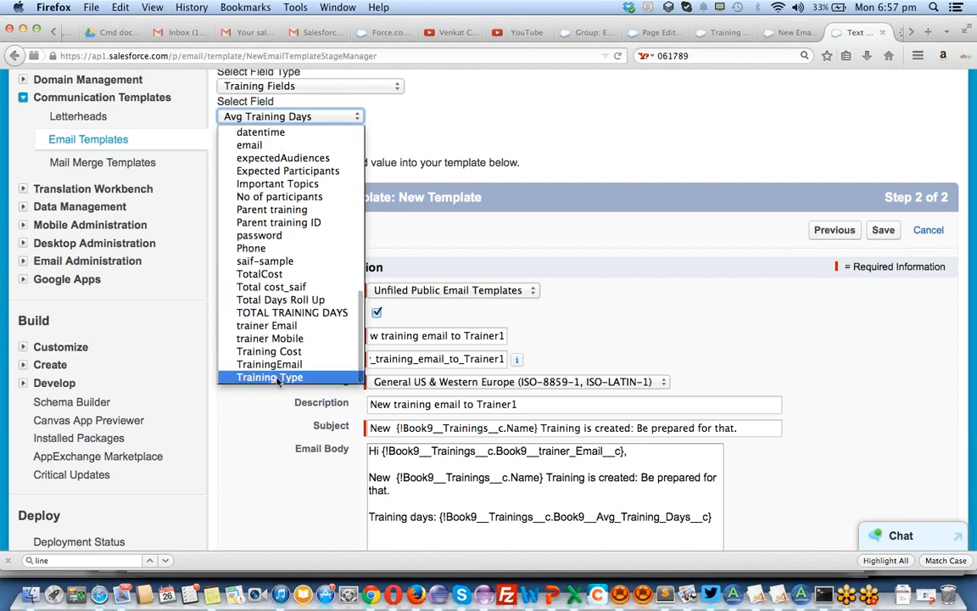
click(277, 379)
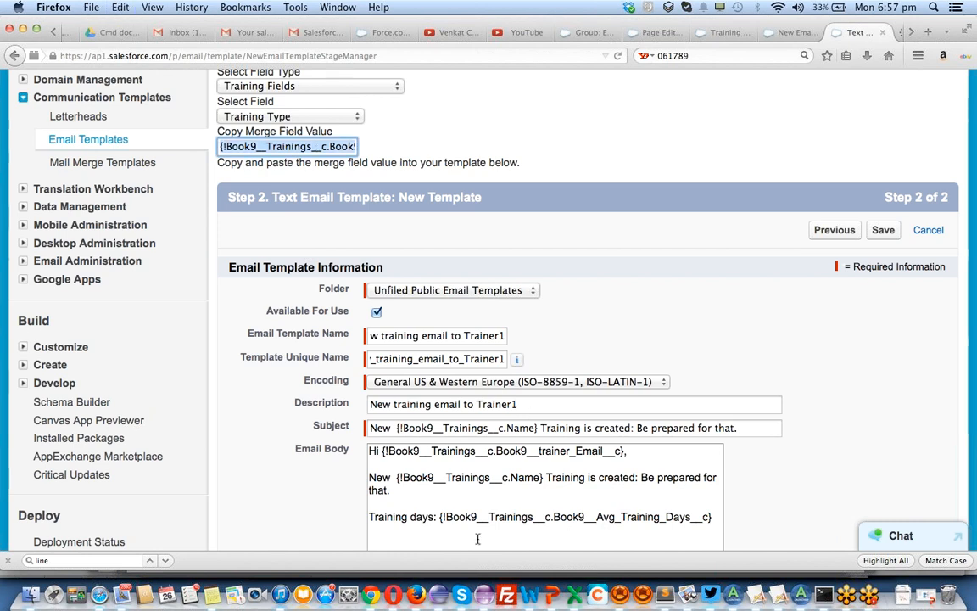
click(452, 536)
key(Return)
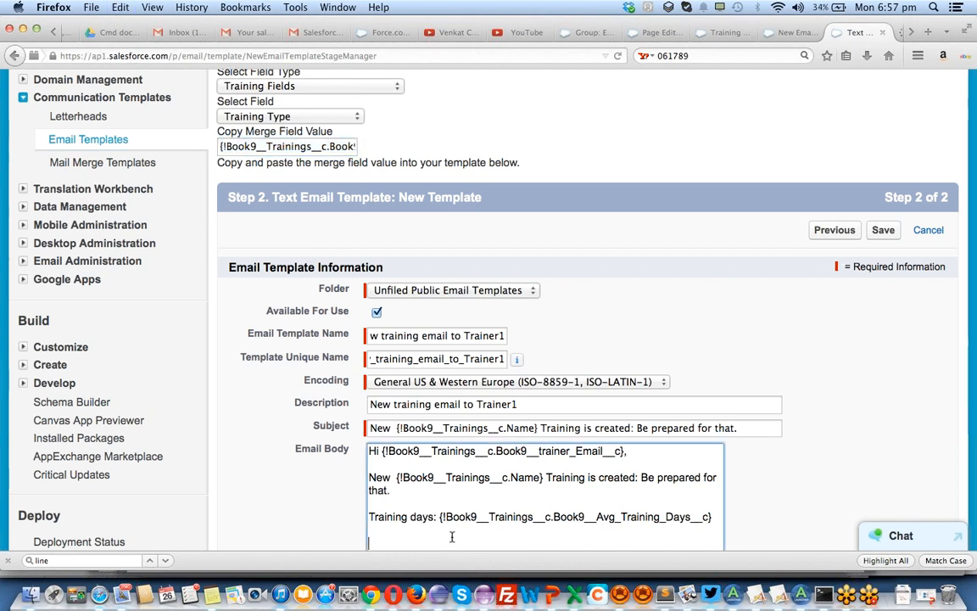
key(Return)
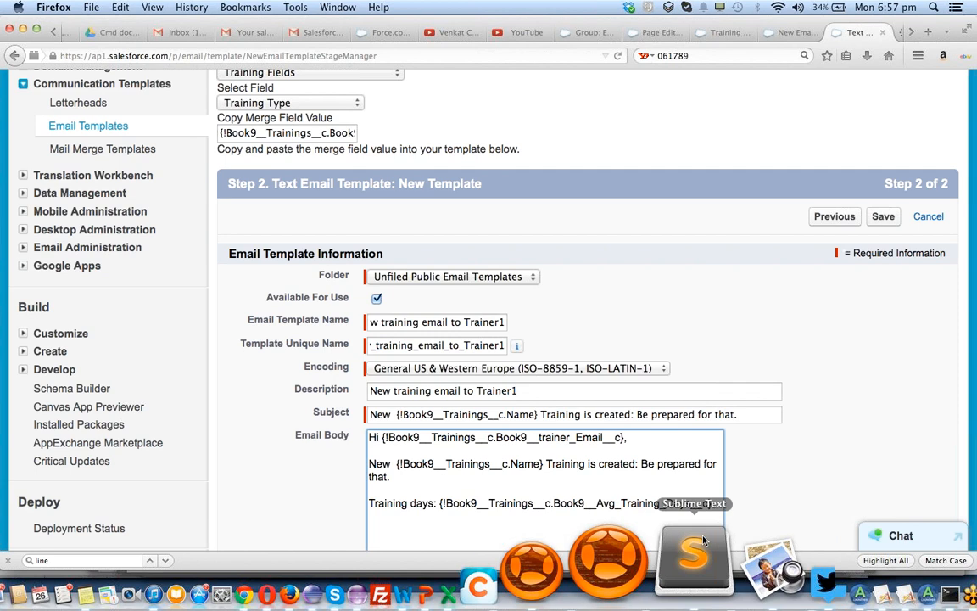
Step: Extend the sentence with 'and the Training Type is' plus the Training Type merge field
click(436, 503)
text(ing_Days__c})
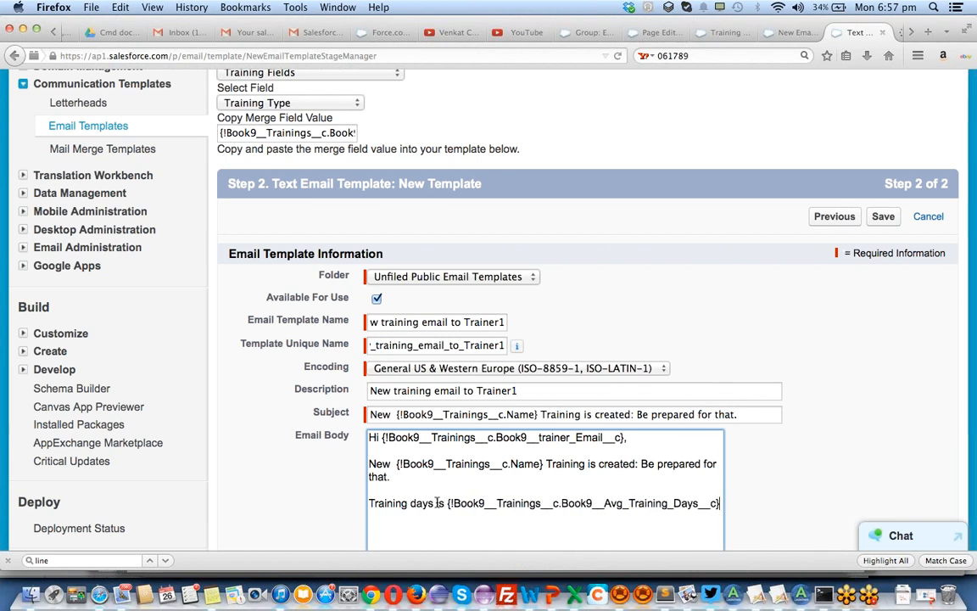
text( and )
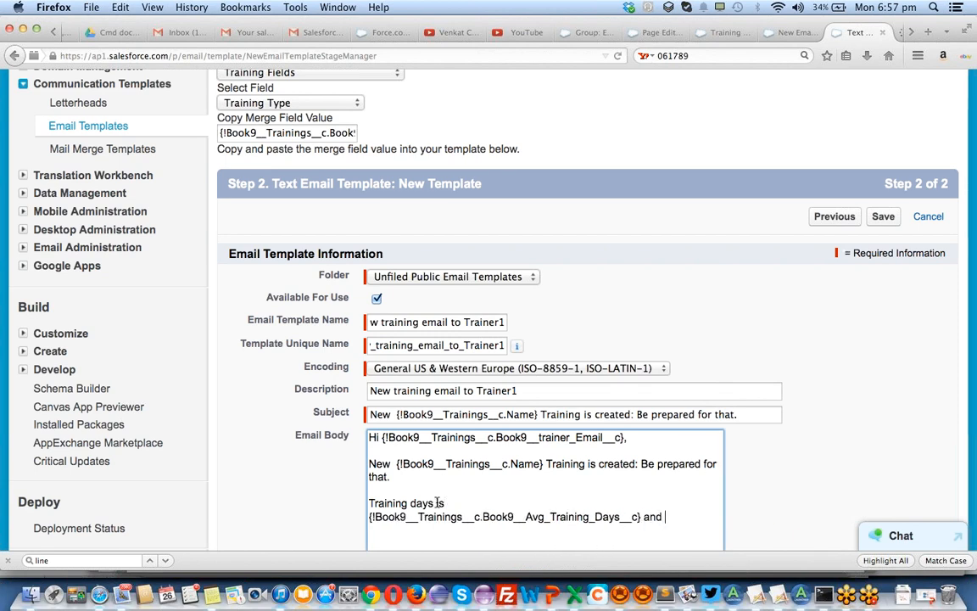
text(the Traing)
key(BackSpace)
text(ing )
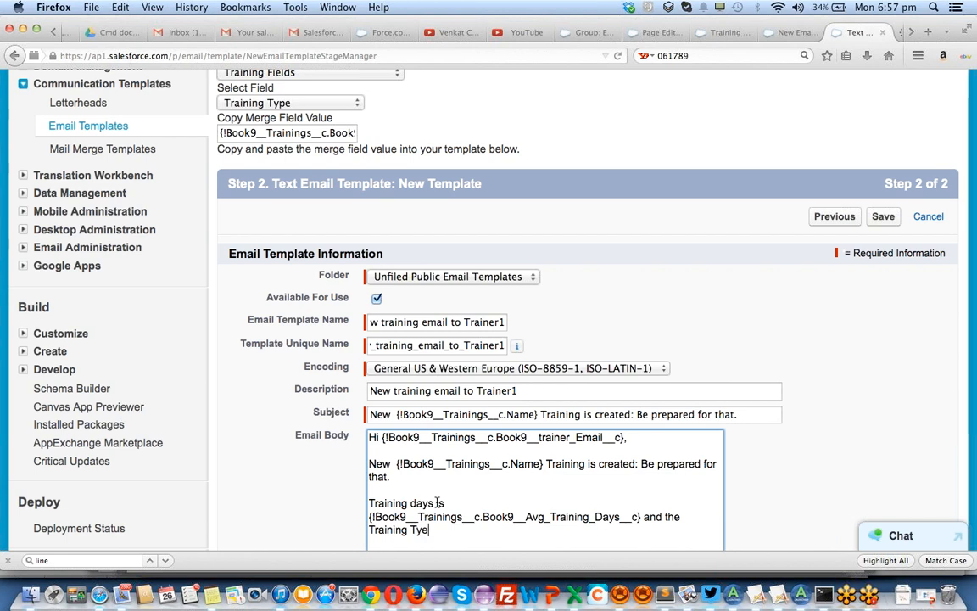
text(Type is)
key(super+v)
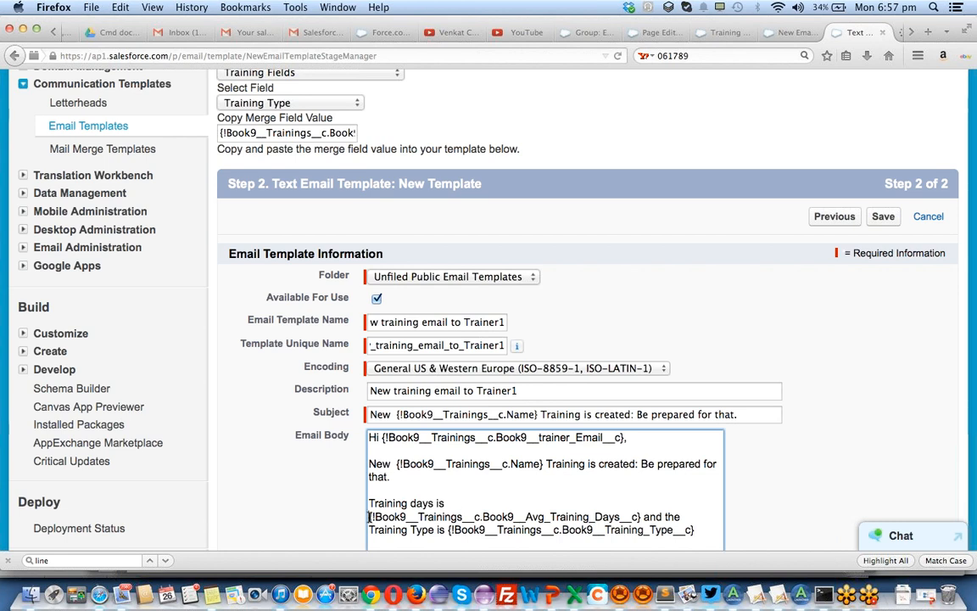
drag(369, 516, 641, 516)
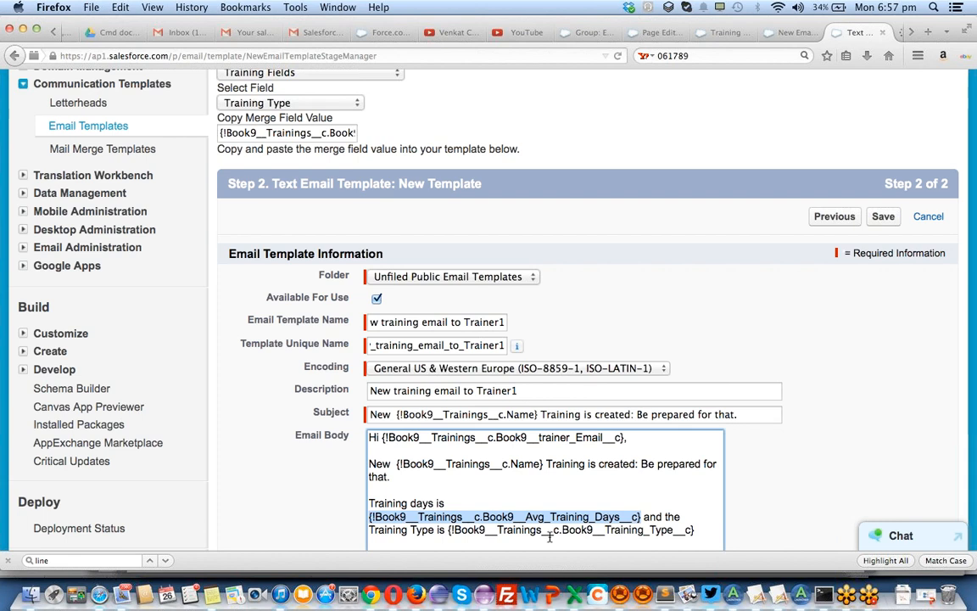
click(716, 532)
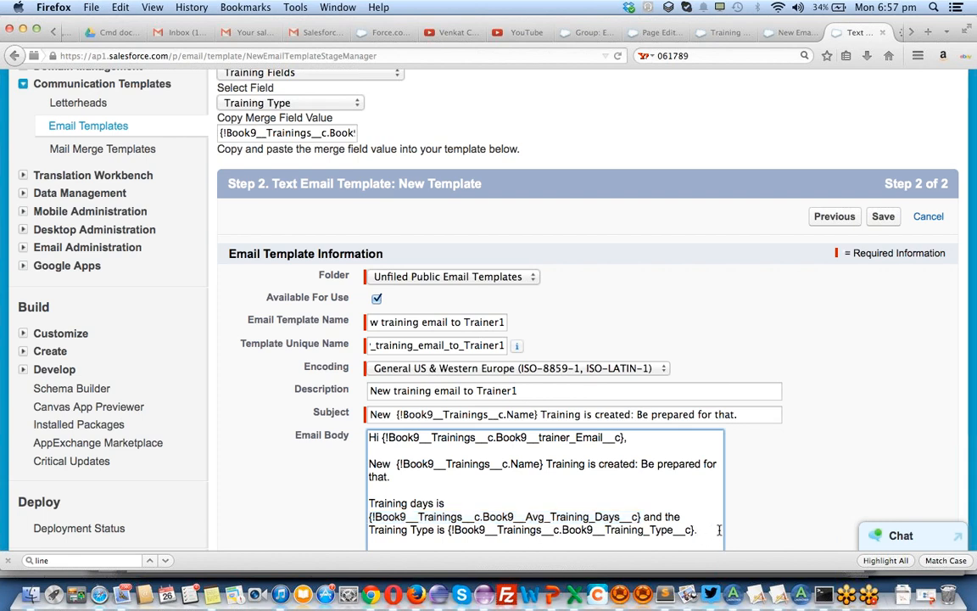
key(Return)
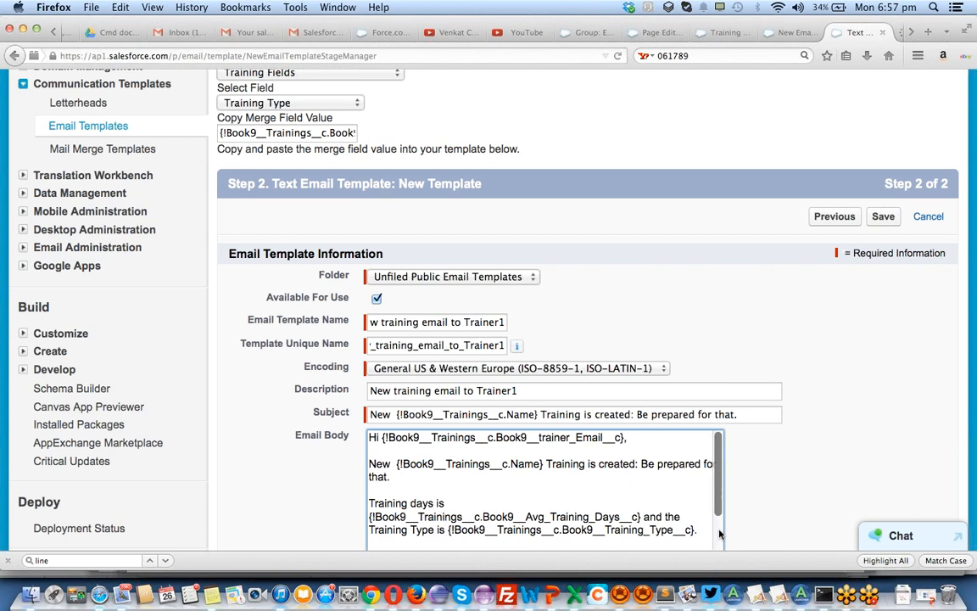
key(Return)
key(Return)
Step: Type 'Thanks' in the body and select the Owner Full Name merge field
text(T)
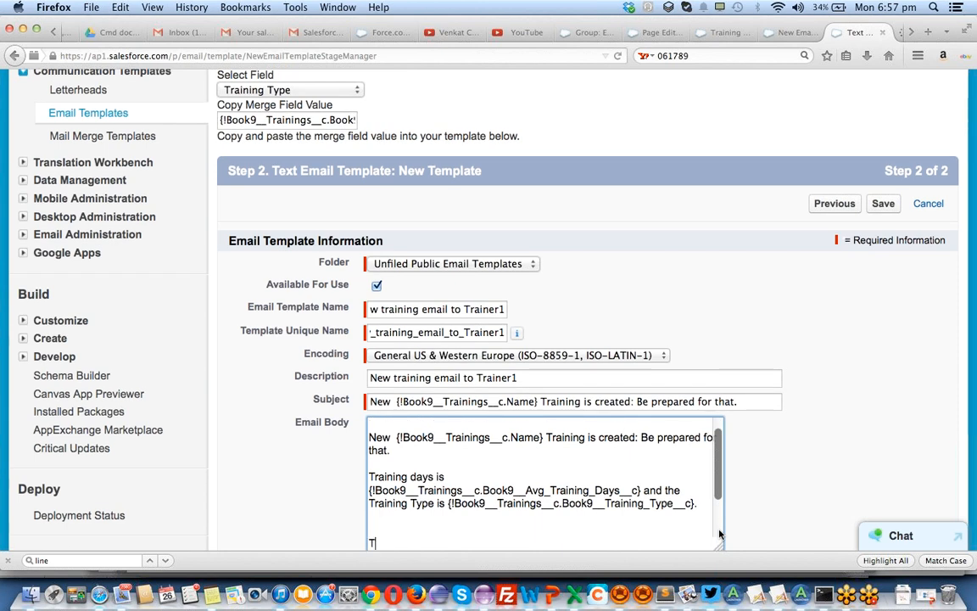
text(hanks)
key(Return)
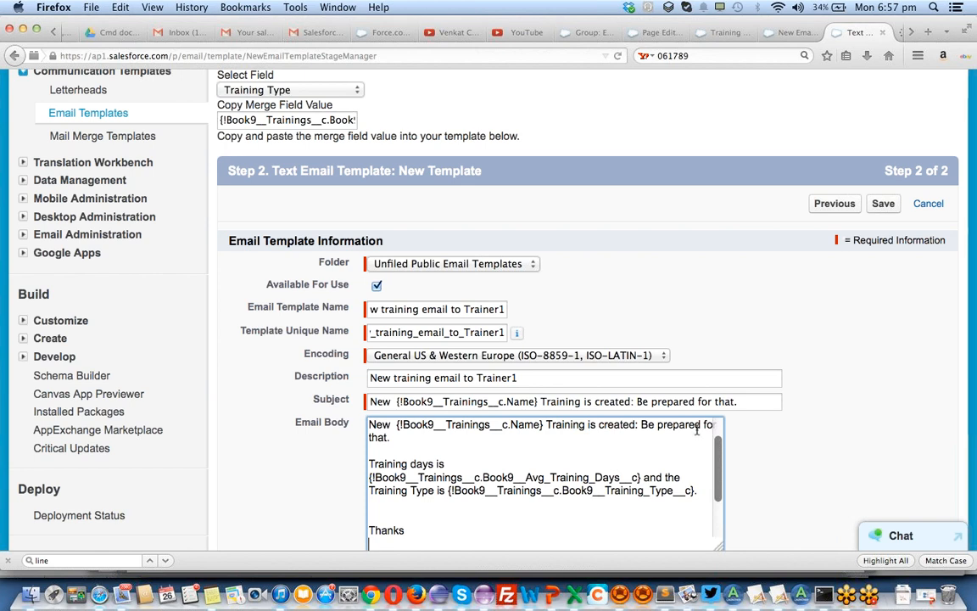
click(289, 91)
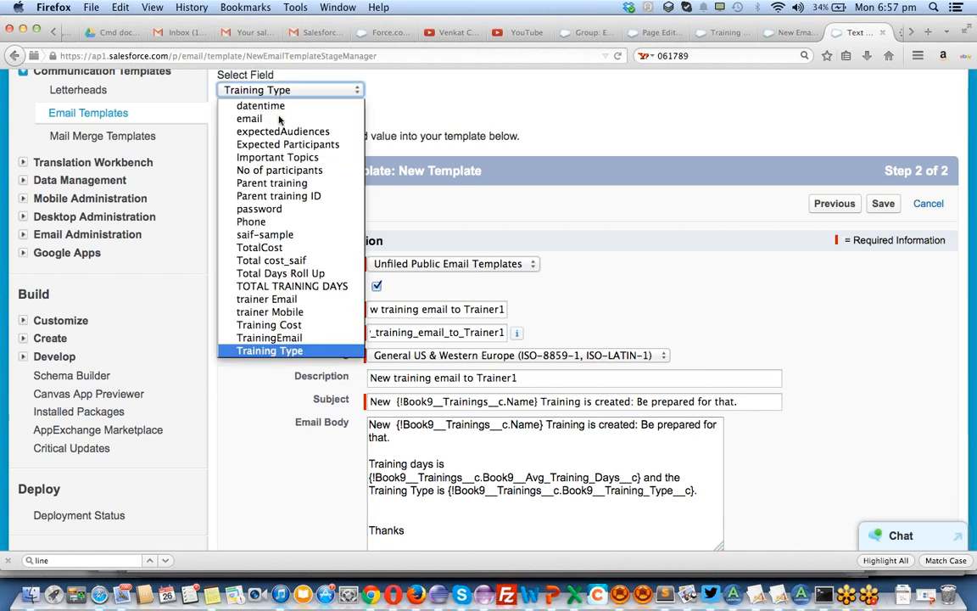
scroll(282, 208, up, 2)
scroll(283, 209, up, 1)
scroll(283, 208, down, 4)
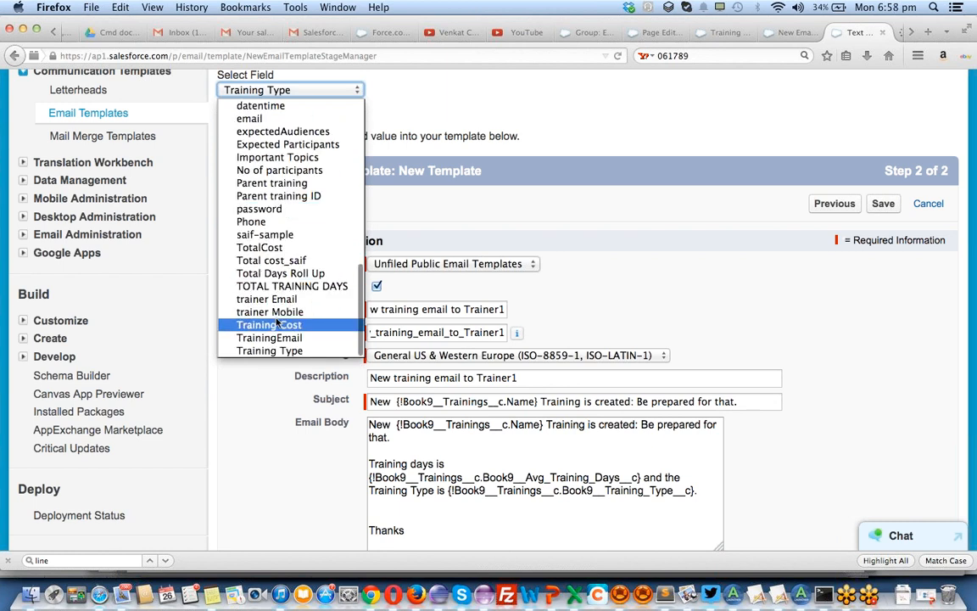
scroll(277, 323, up, 3)
scroll(277, 322, up, 5)
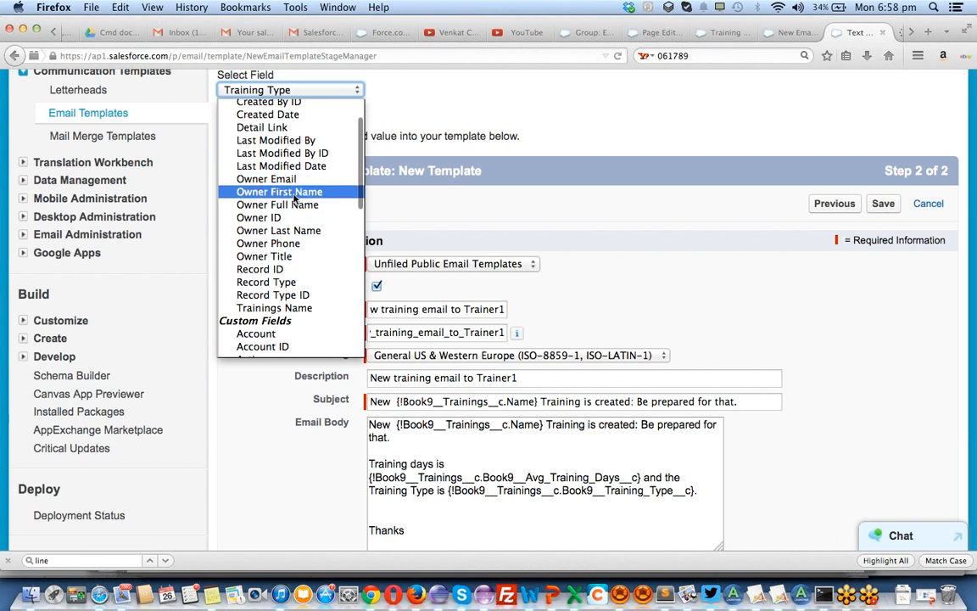
click(294, 205)
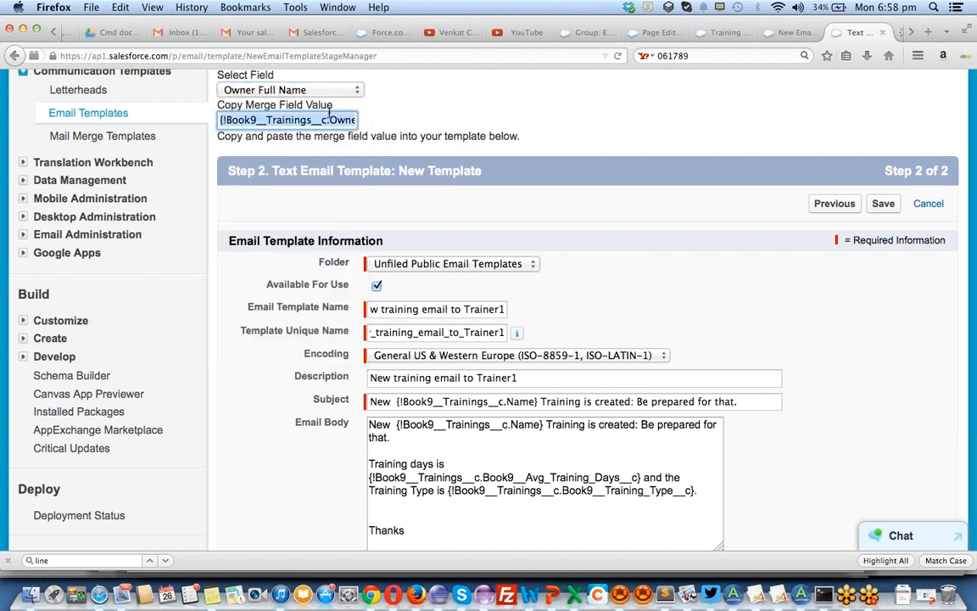
Step: Paste the Owner Full Name field below Thanks, then add 'Learning manager, Ez2Tech'
click(440, 535)
key(Return)
key(Return)
text({!Book9__Trainings__c.OwnerFullName})
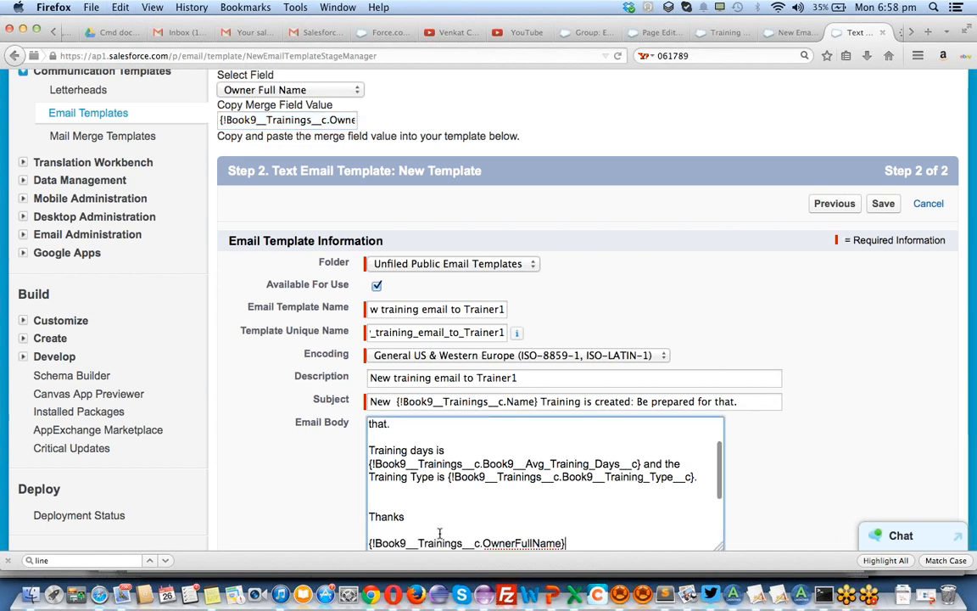
key(Return)
key(Return)
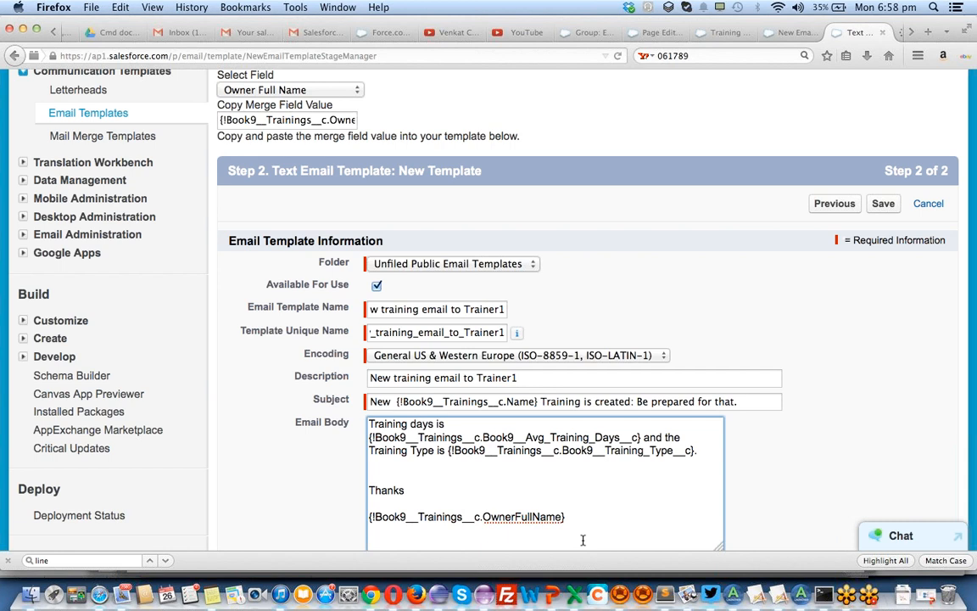
text(Learning )
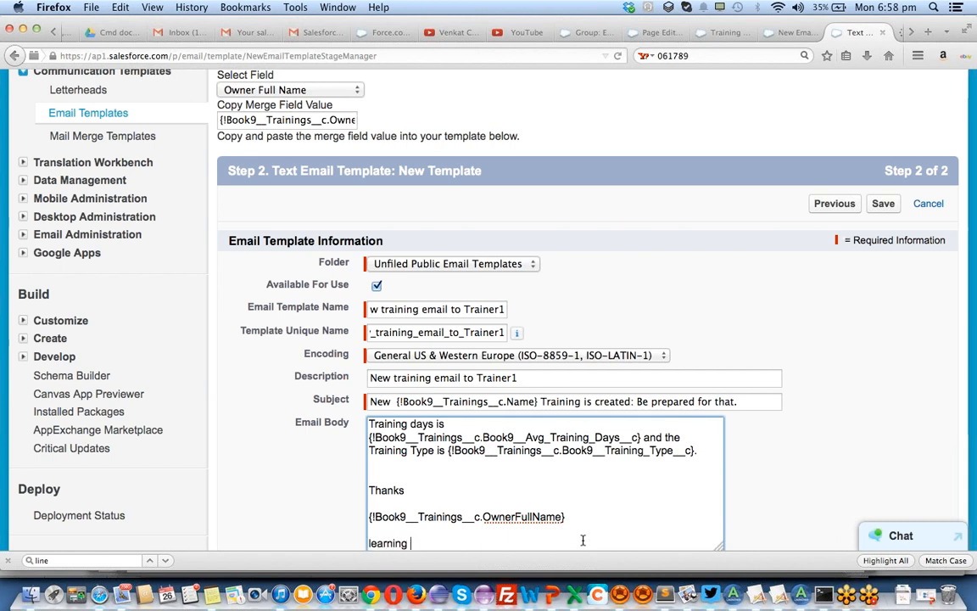
text(manager, E2)
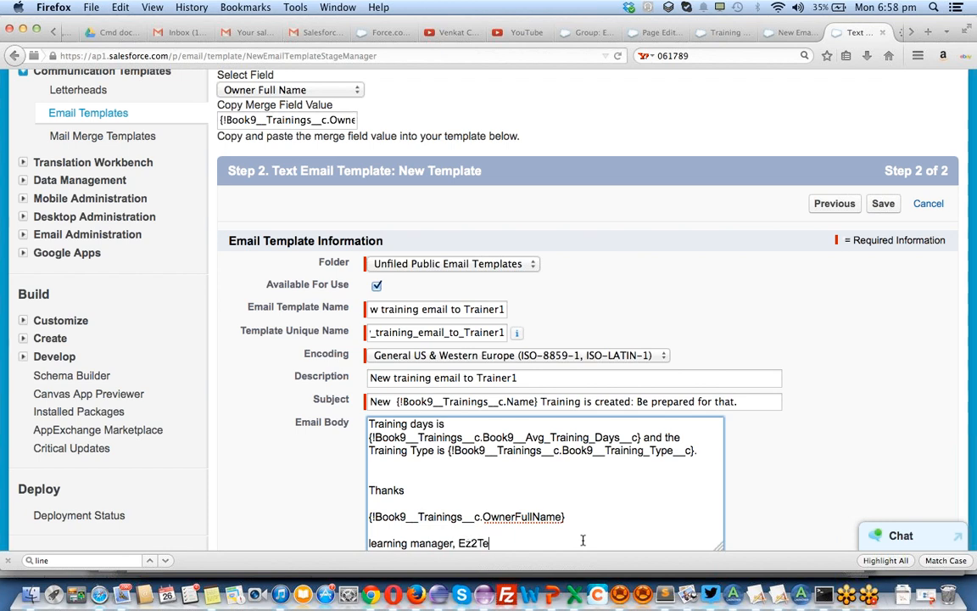
key(Return)
key(Return)
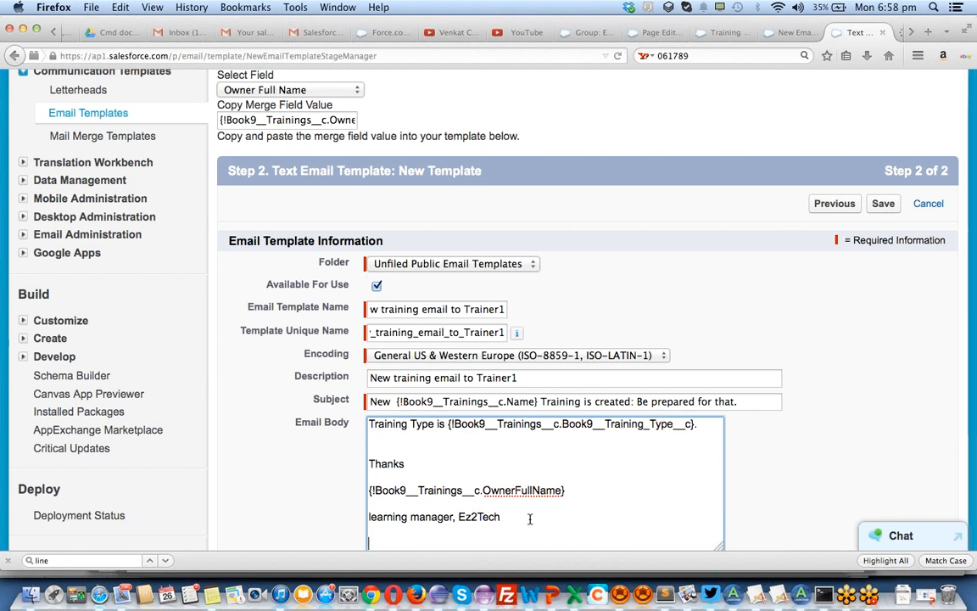
Step: Paste the {!Book9__Trainings__c.OwnerEmail} merge field on a new line below the signature
click(274, 90)
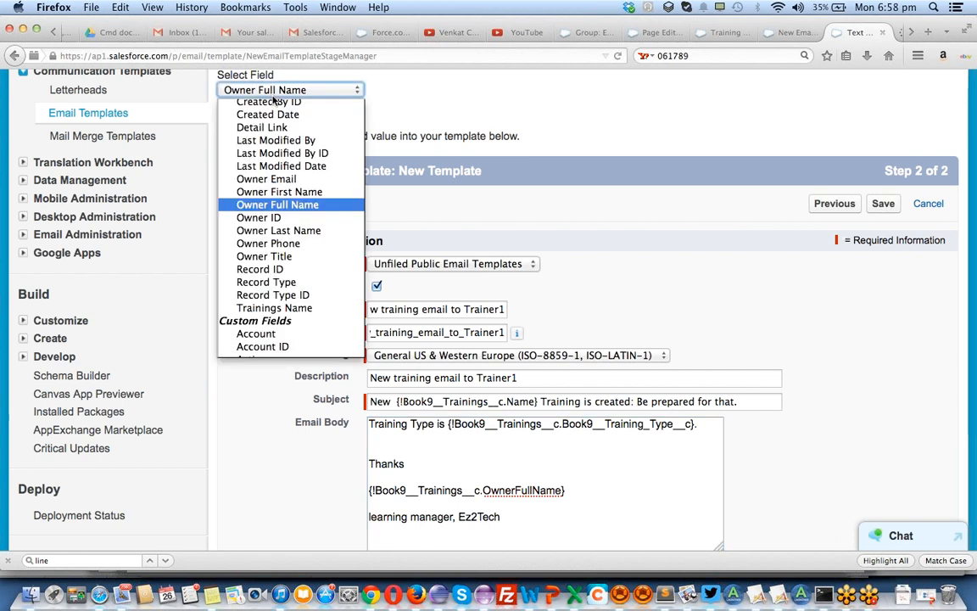
click(263, 178)
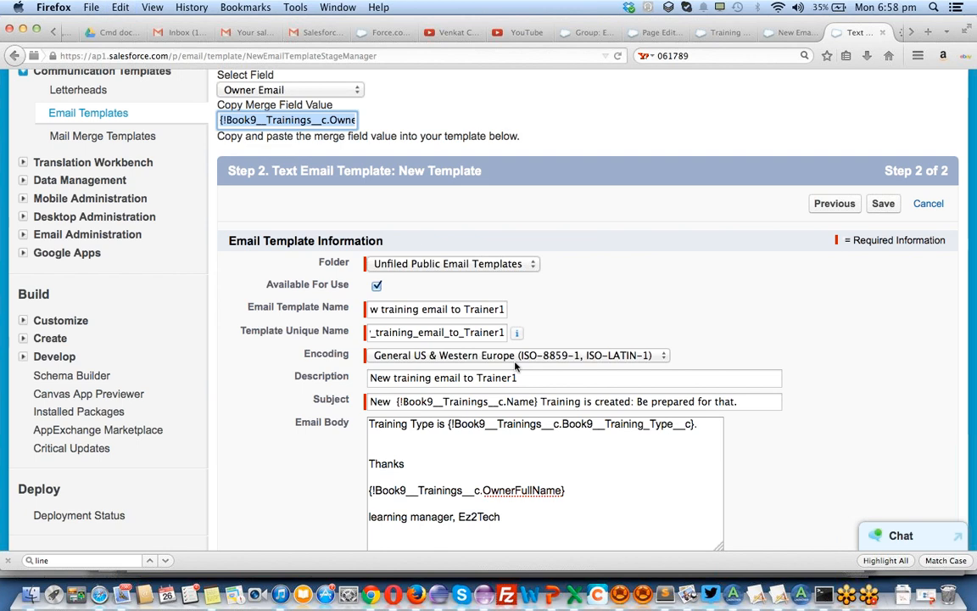
click(535, 517)
key(Return)
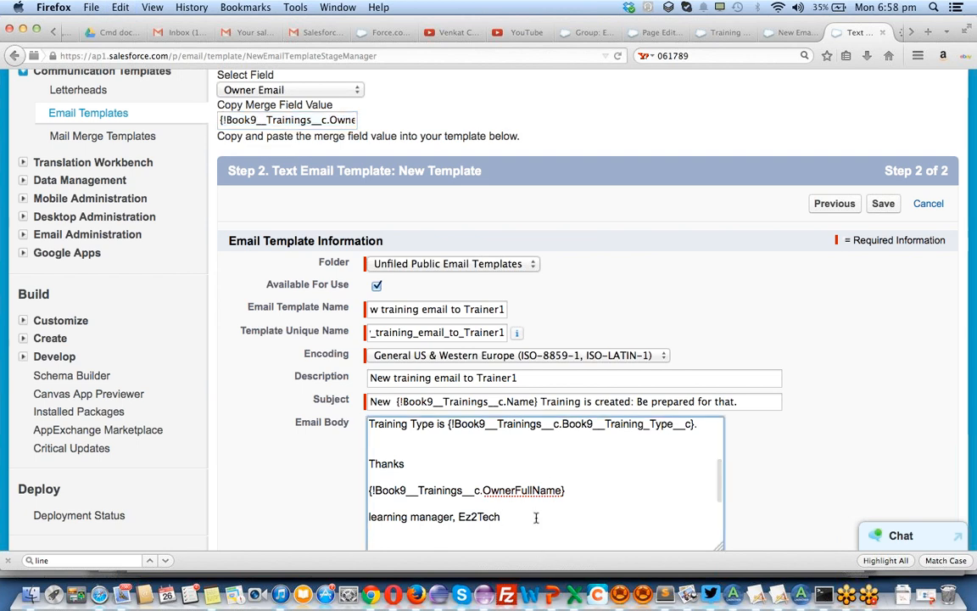
text({!Book9__Trainings__c.OwnerEmail})
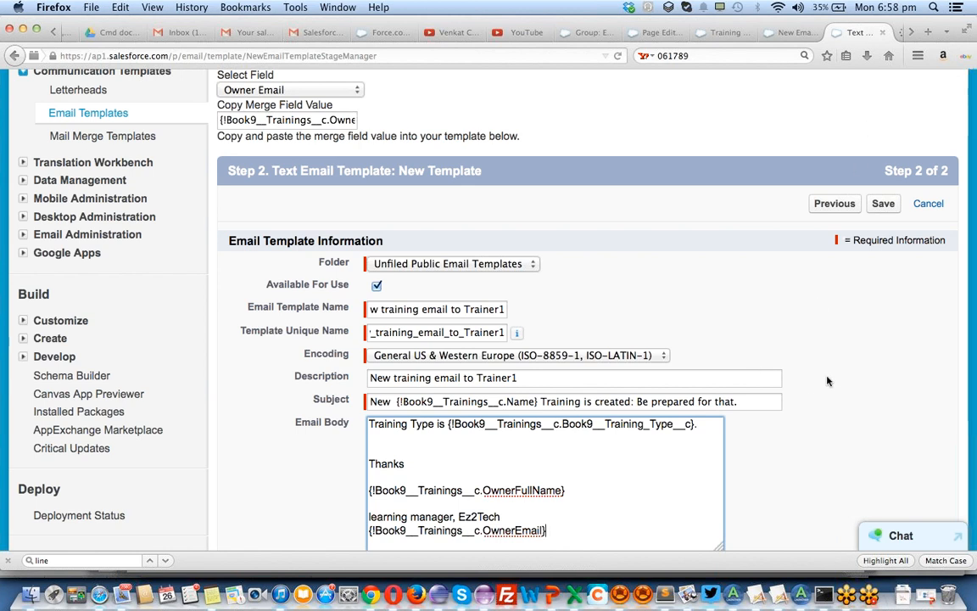
scroll(827, 381, down, 3)
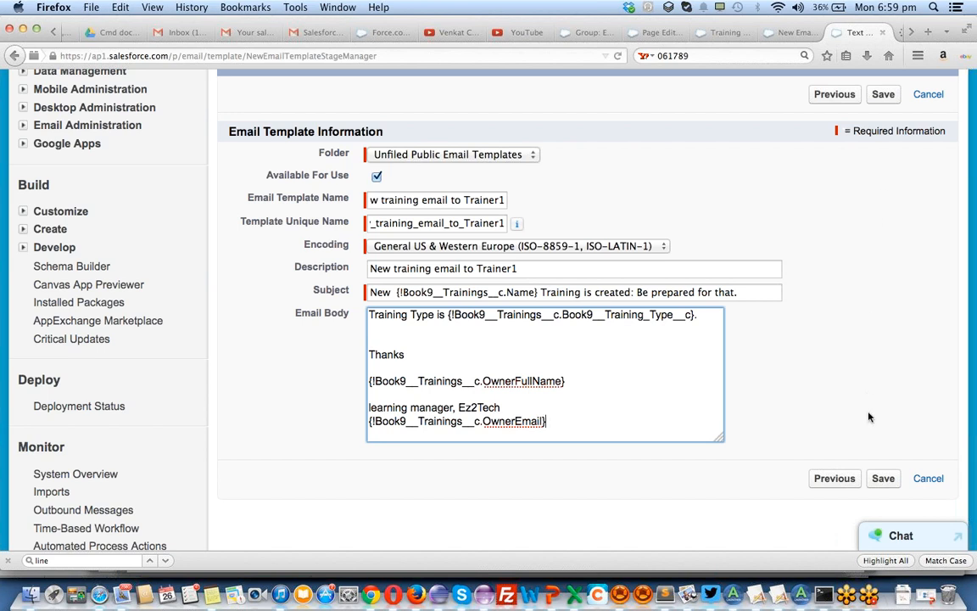
click(883, 479)
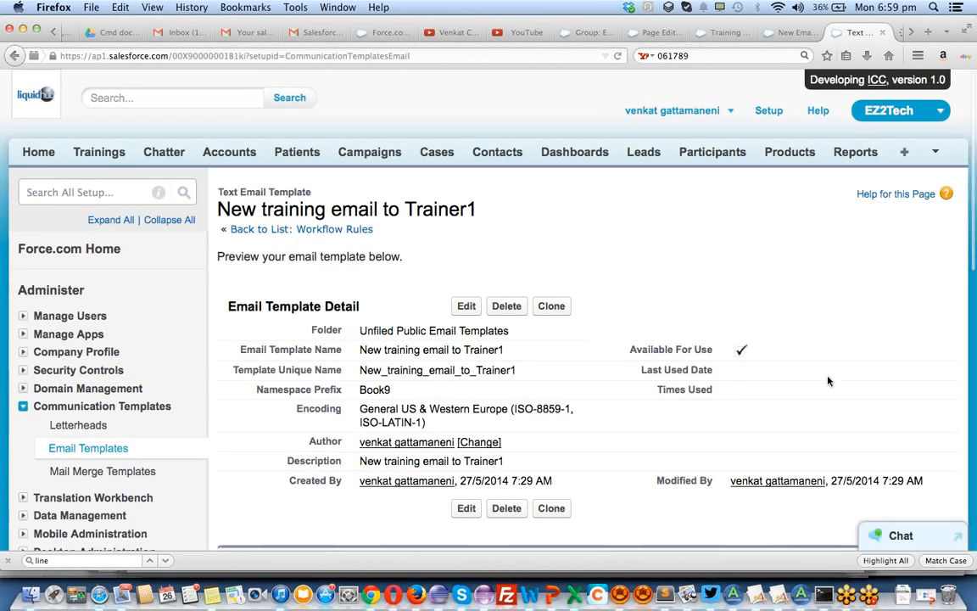
click(467, 307)
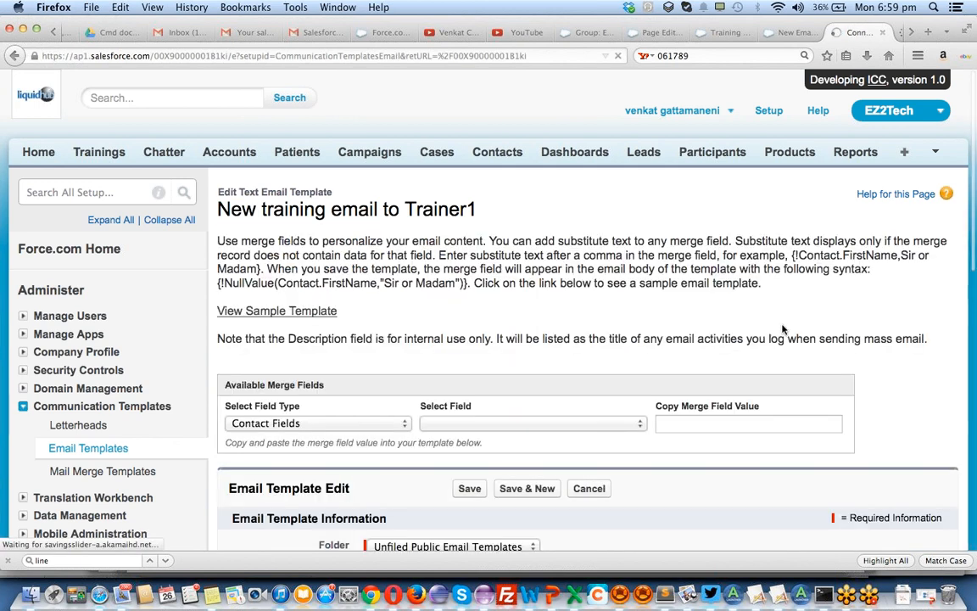
scroll(829, 373, down, 10)
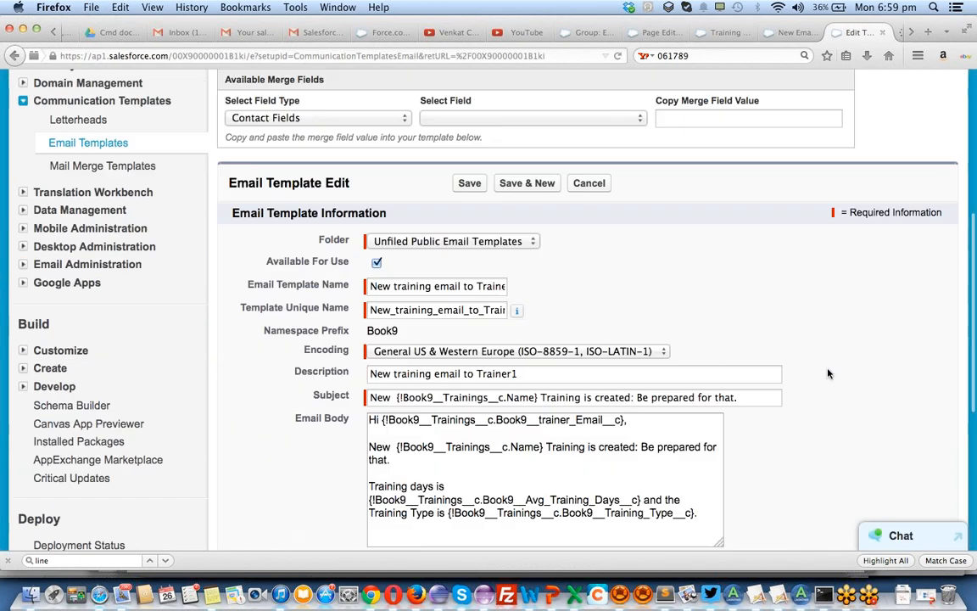
scroll(680, 306, down, 5)
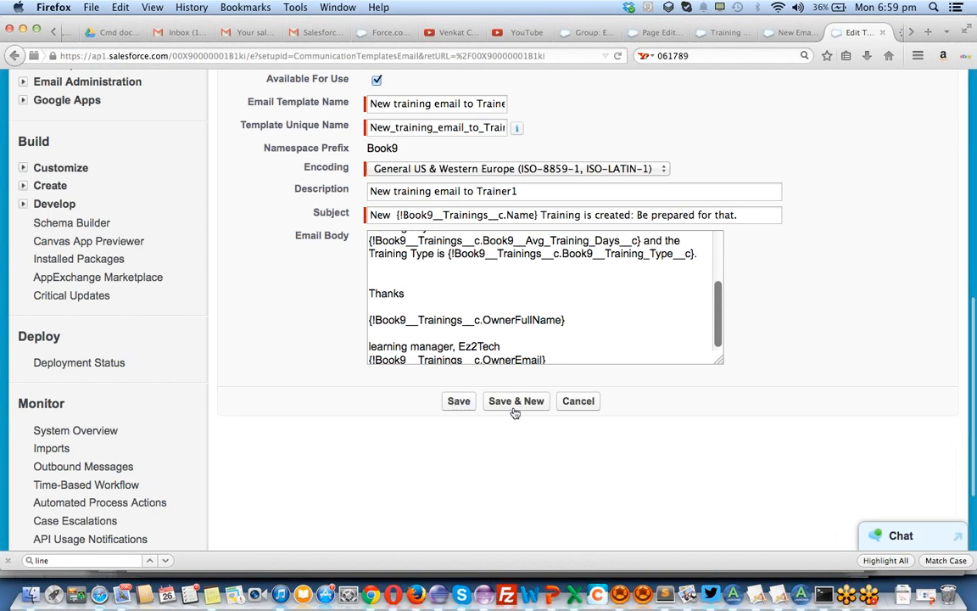
scroll(614, 339, up, 1)
scroll(613, 339, up, 3)
scroll(783, 357, up, 5)
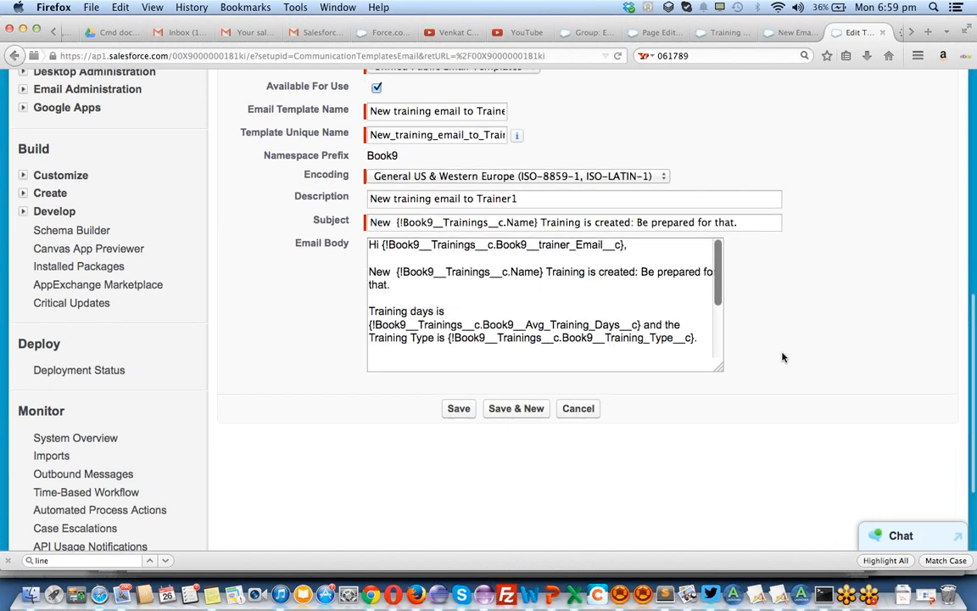
scroll(780, 355, down, 5)
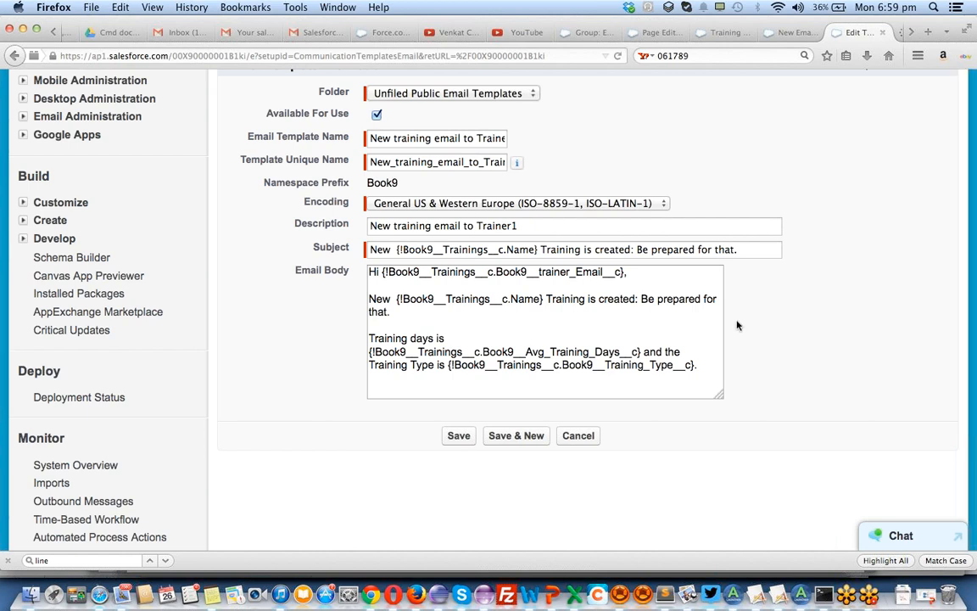
scroll(718, 280, up, 10)
scroll(717, 284, down, 3)
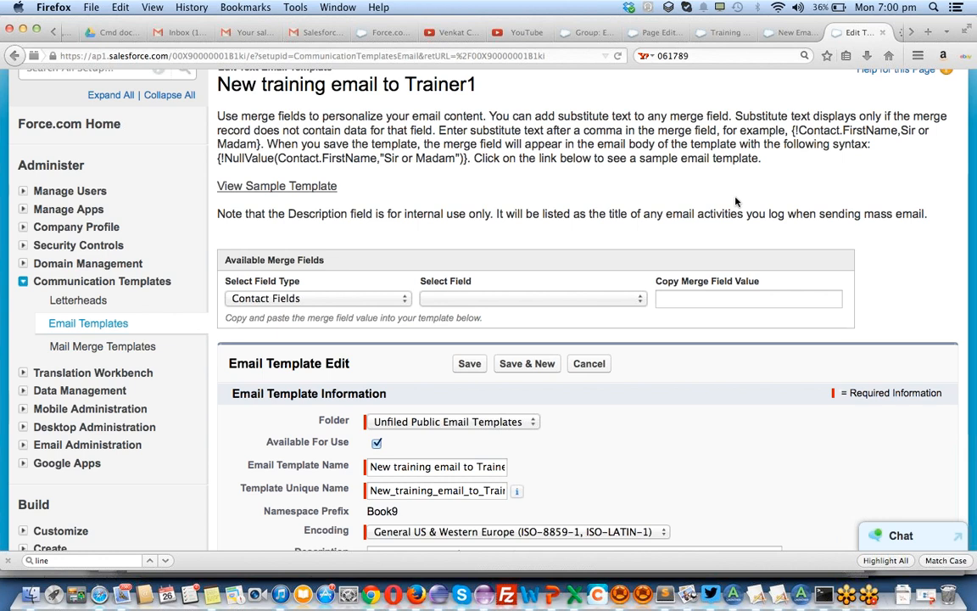
scroll(732, 205, down, 5)
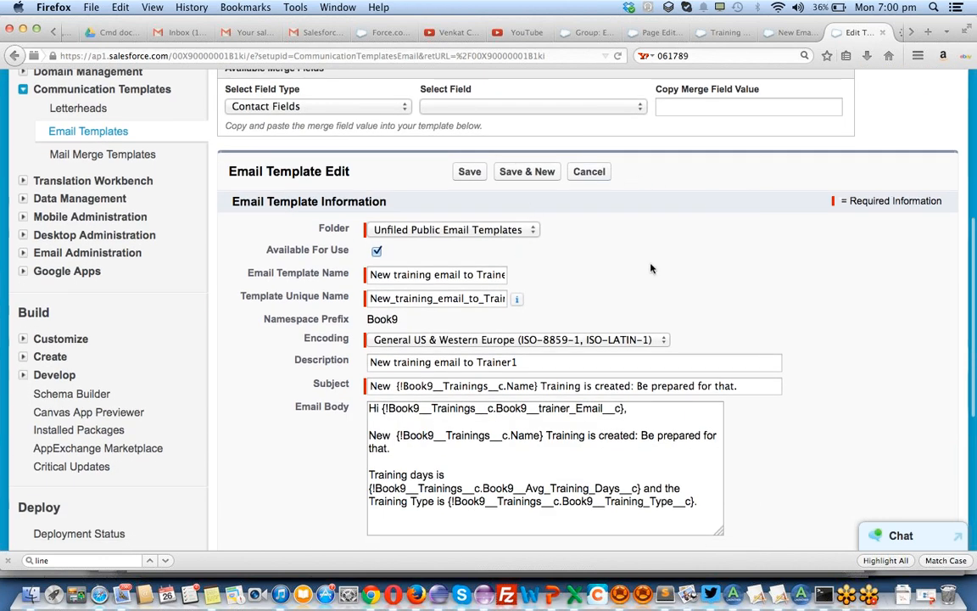
scroll(660, 268, down, 6)
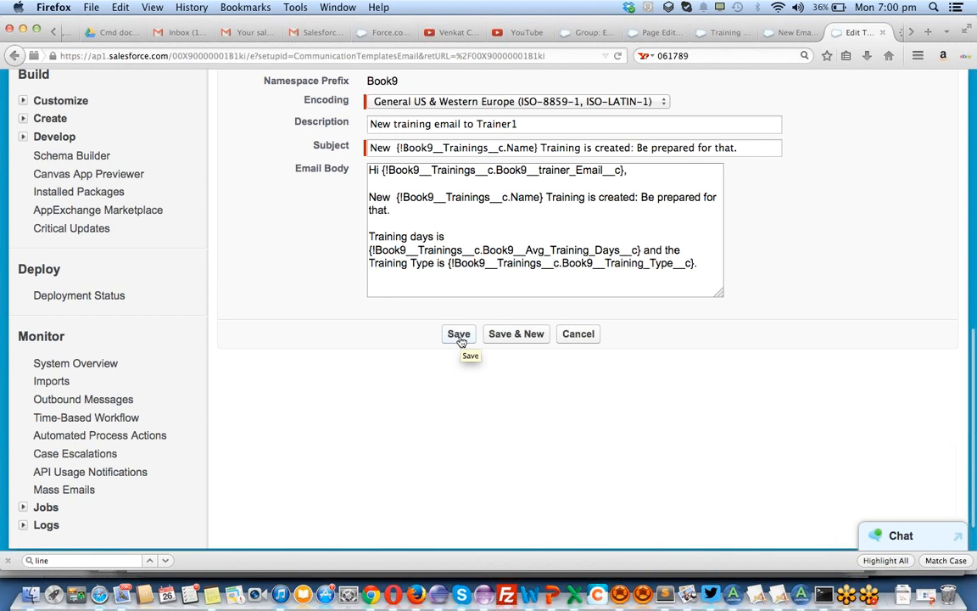
Step: Save the trainer template, return from Clone, and open Send Test and Verify Merge Fields
click(459, 338)
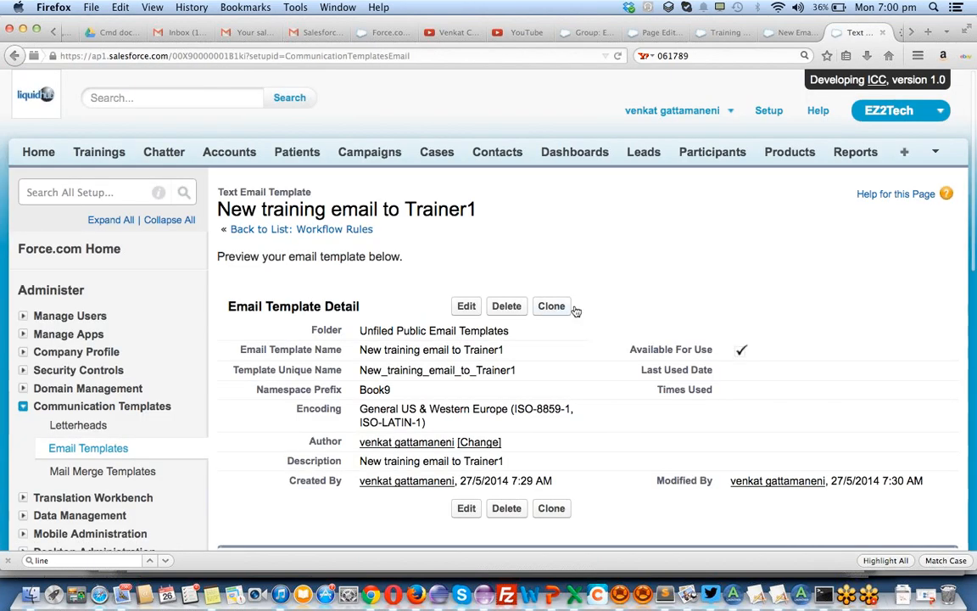
scroll(667, 303, down, 2)
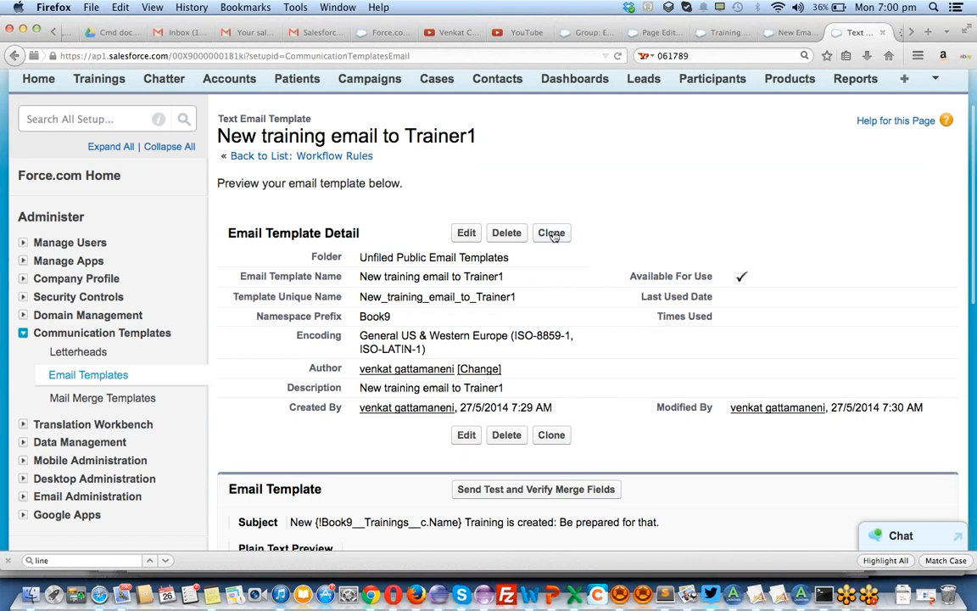
click(553, 237)
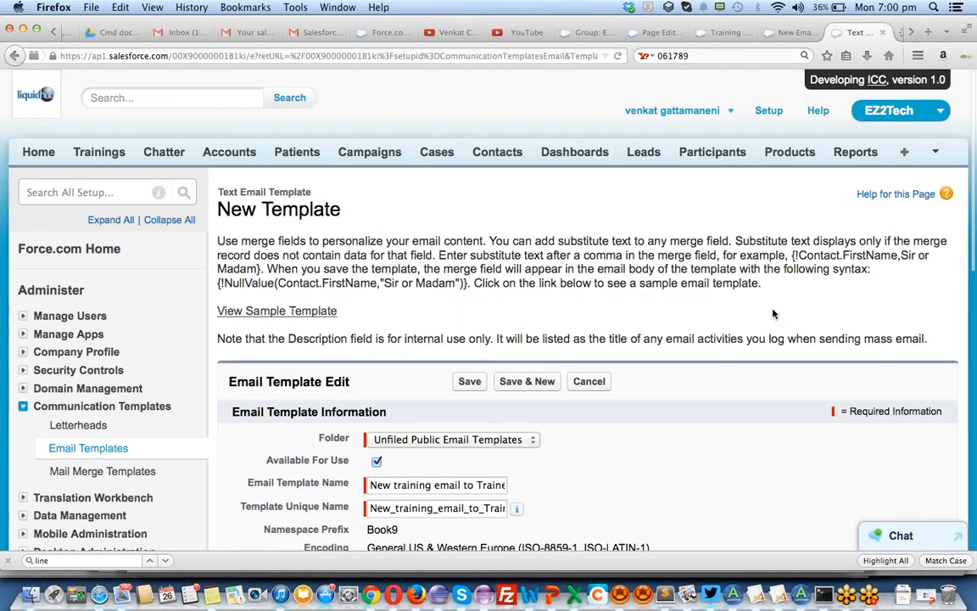
scroll(773, 314, down, 5)
key(super+Left)
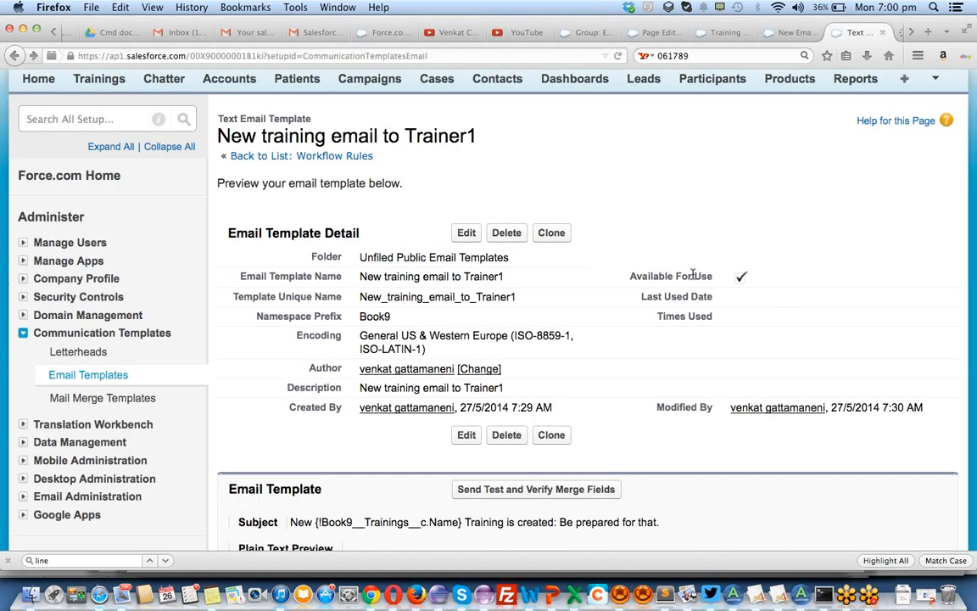
scroll(701, 246, down, 4)
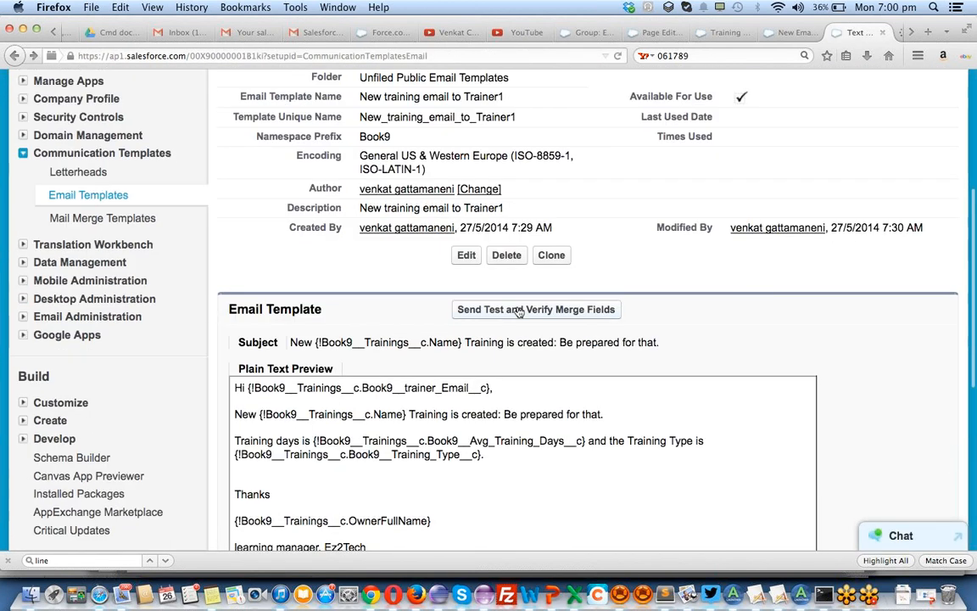
click(526, 309)
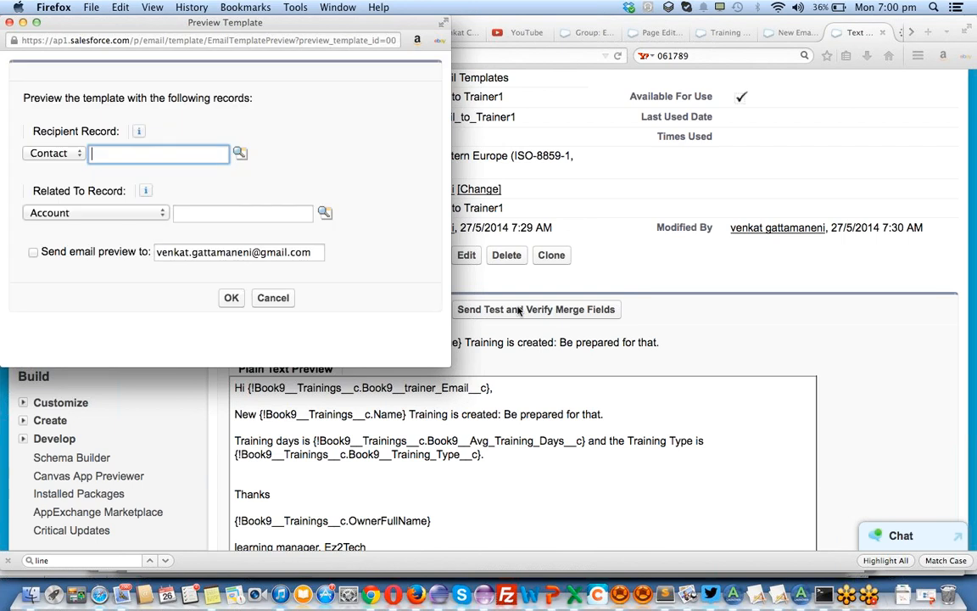
Step: Try a Contact recipient lookup, then check the contacts list on the New Email Alert page
click(66, 154)
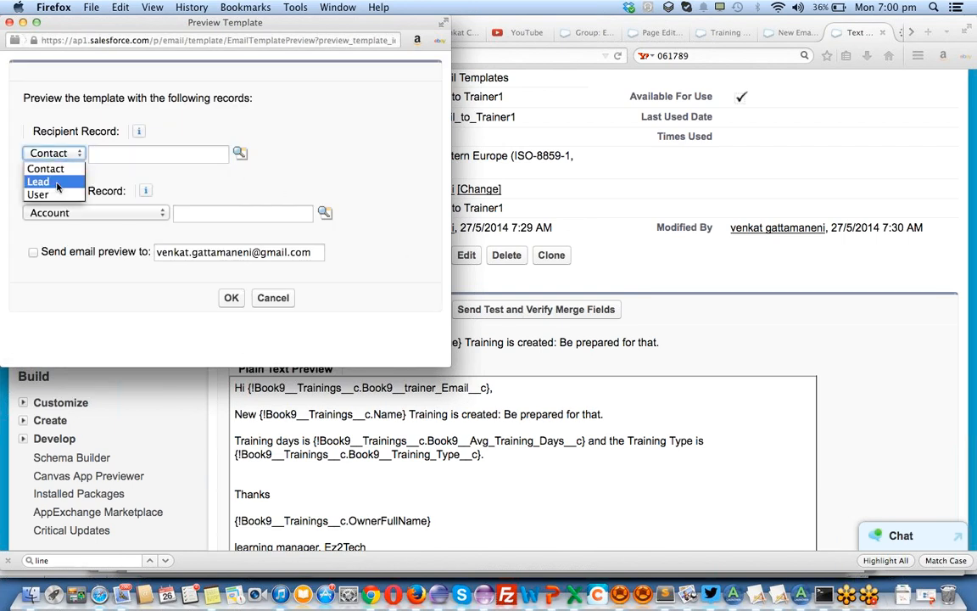
click(47, 169)
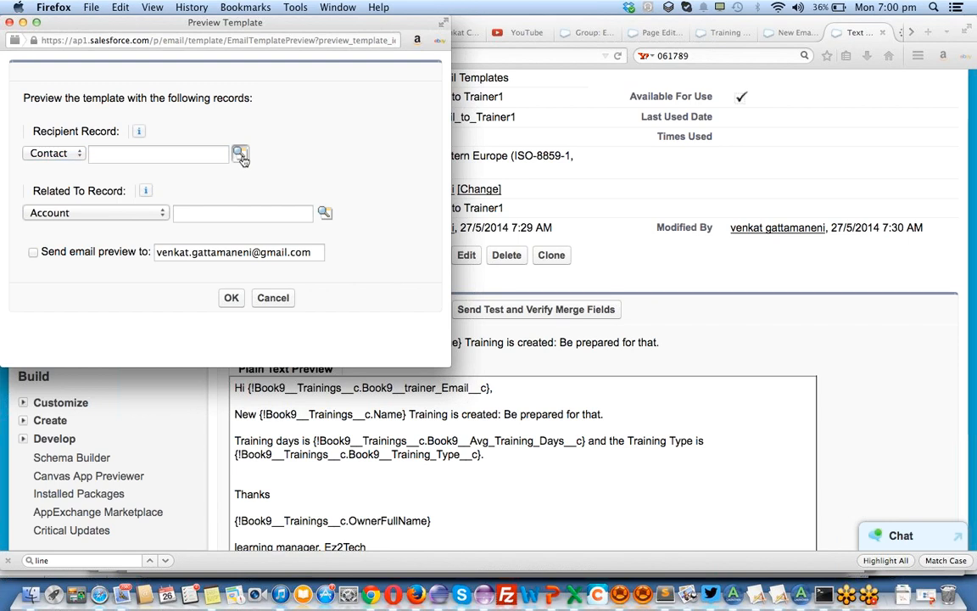
click(240, 154)
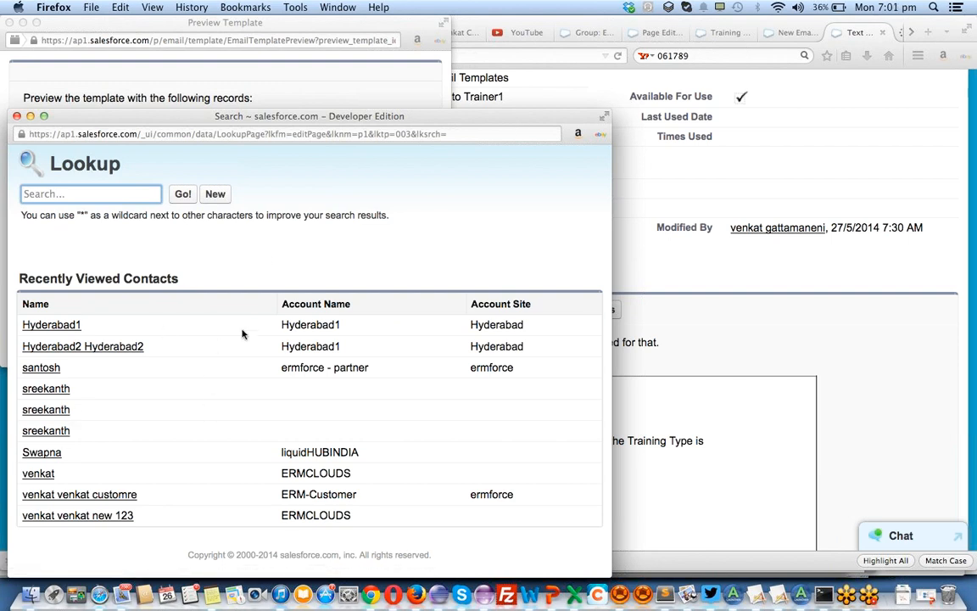
click(17, 115)
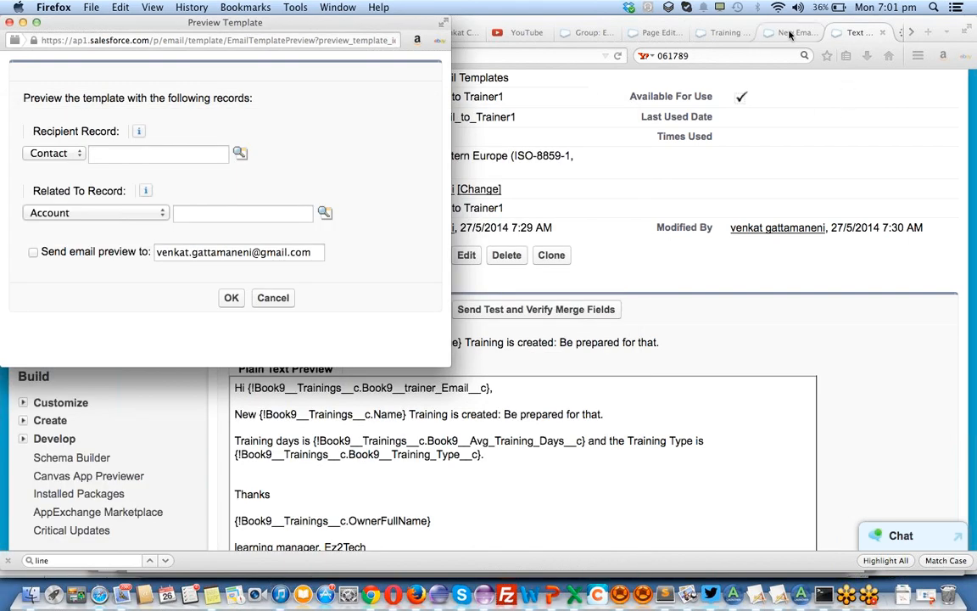
click(789, 34)
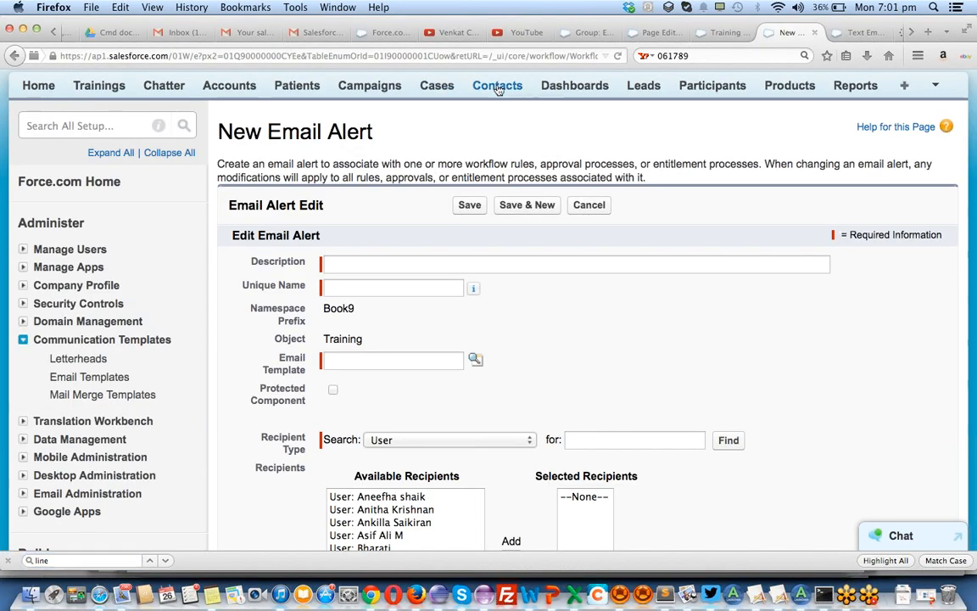
click(498, 87)
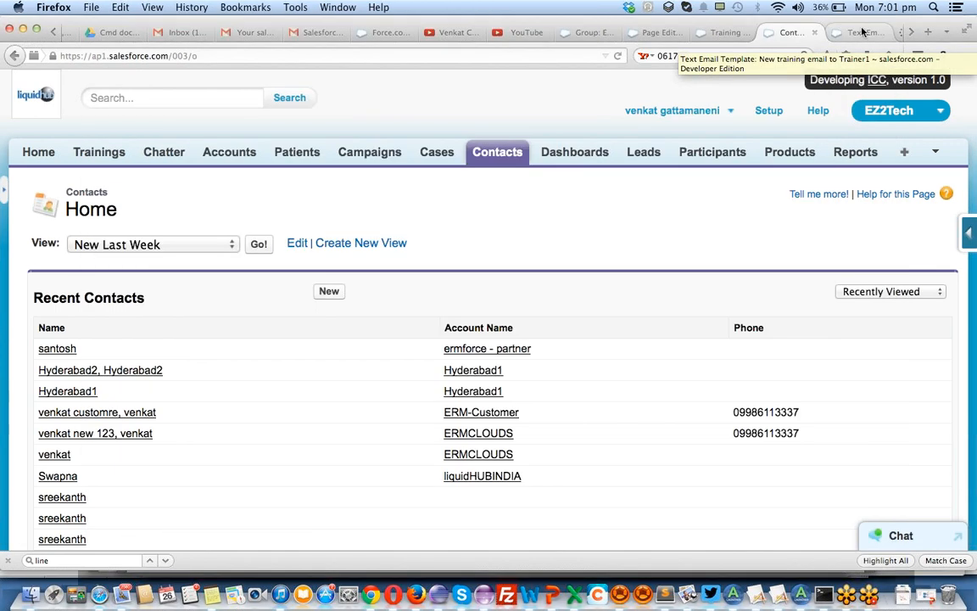
click(862, 32)
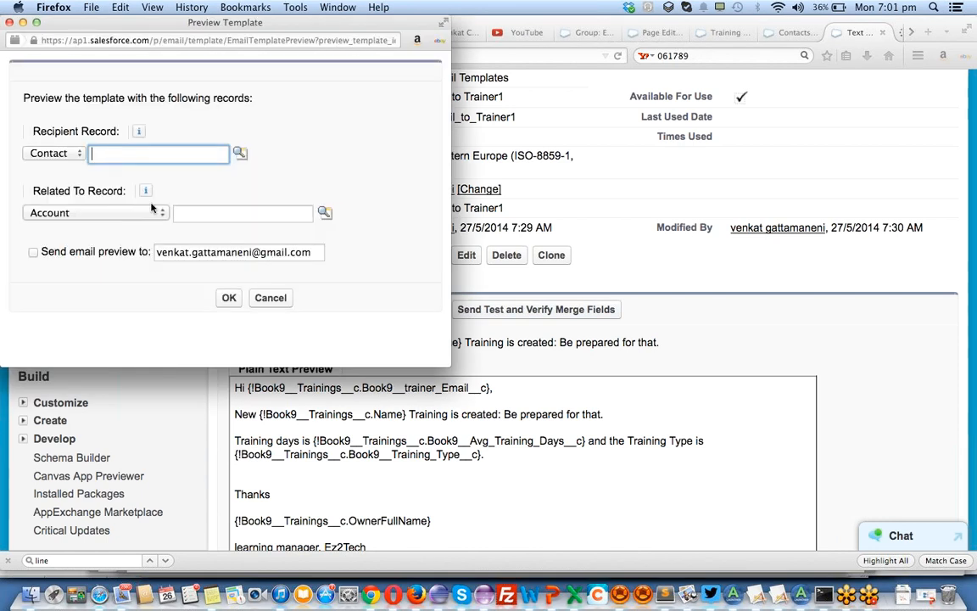
Step: Preview with a looked-up User as recipient and Send email preview ticked
click(97, 216)
click(63, 153)
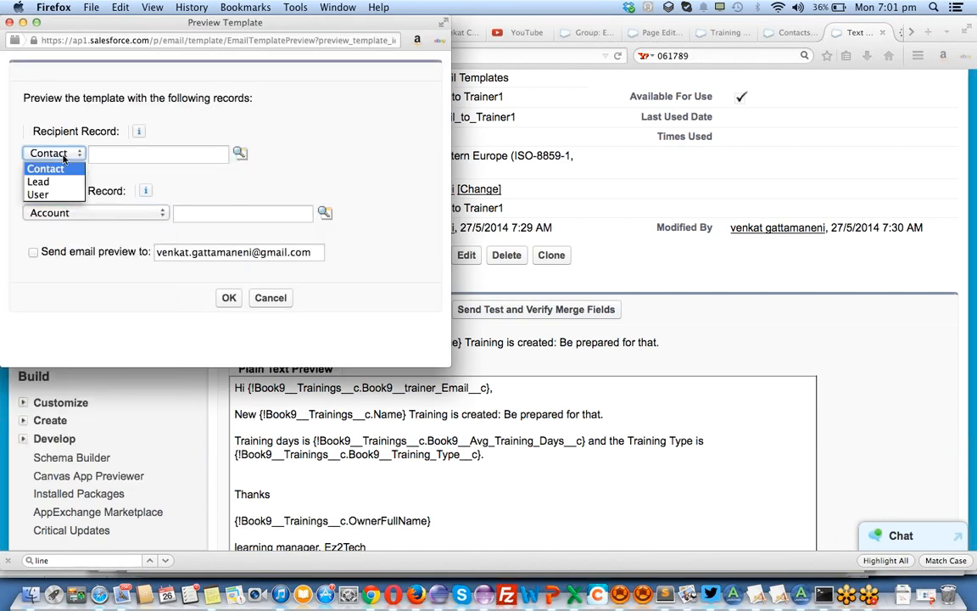
click(43, 194)
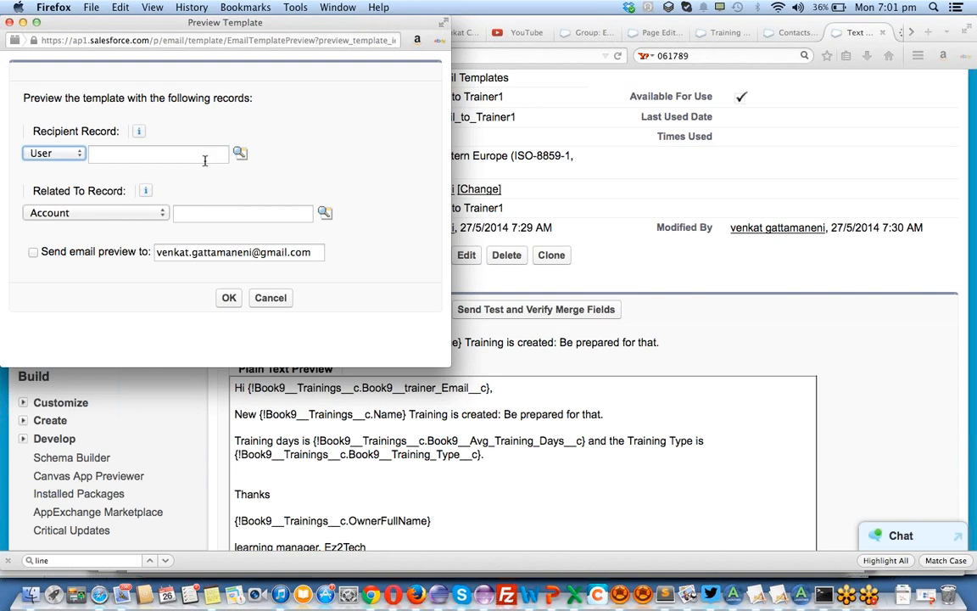
click(240, 152)
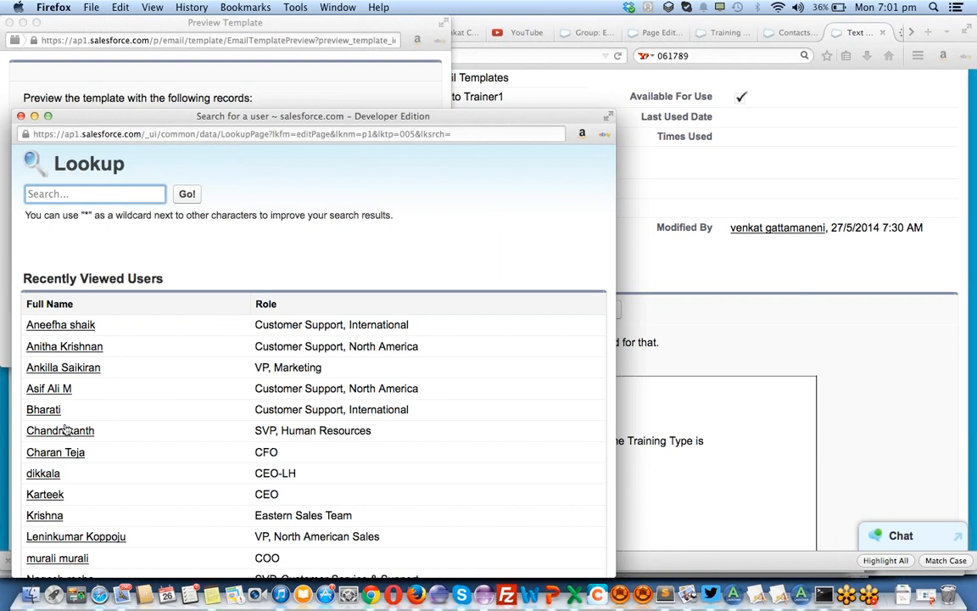
scroll(116, 450, down, 3)
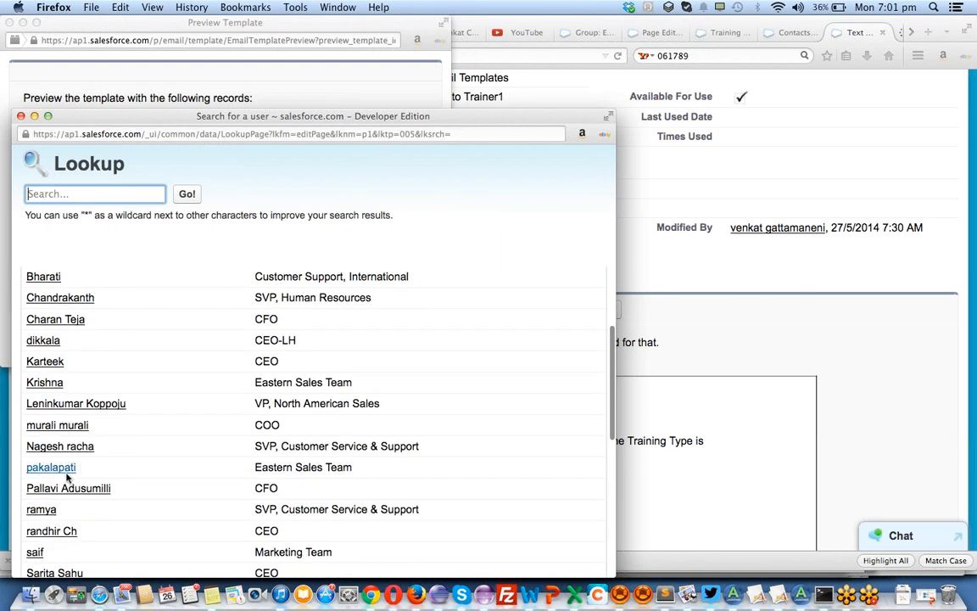
click(74, 488)
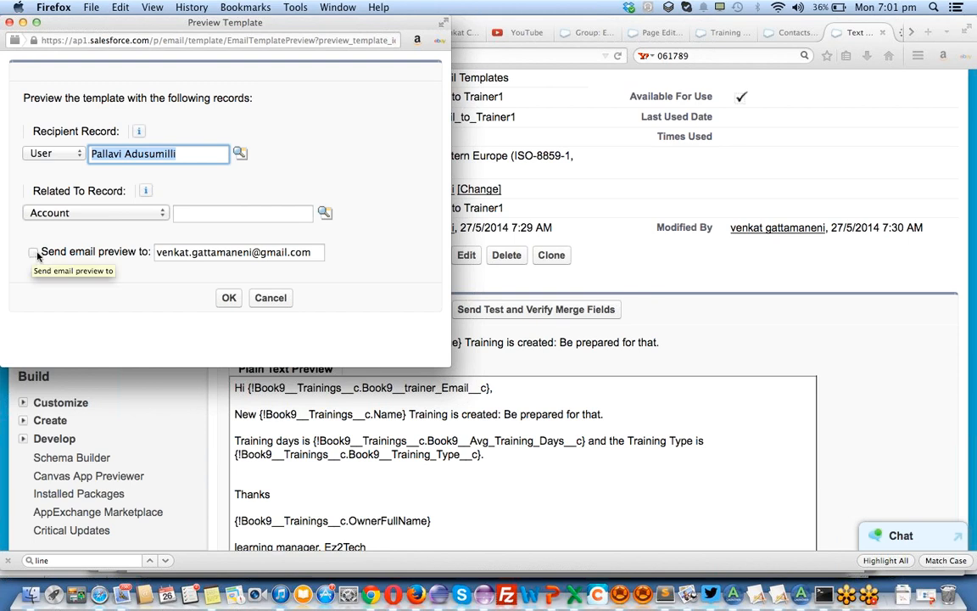
click(216, 251)
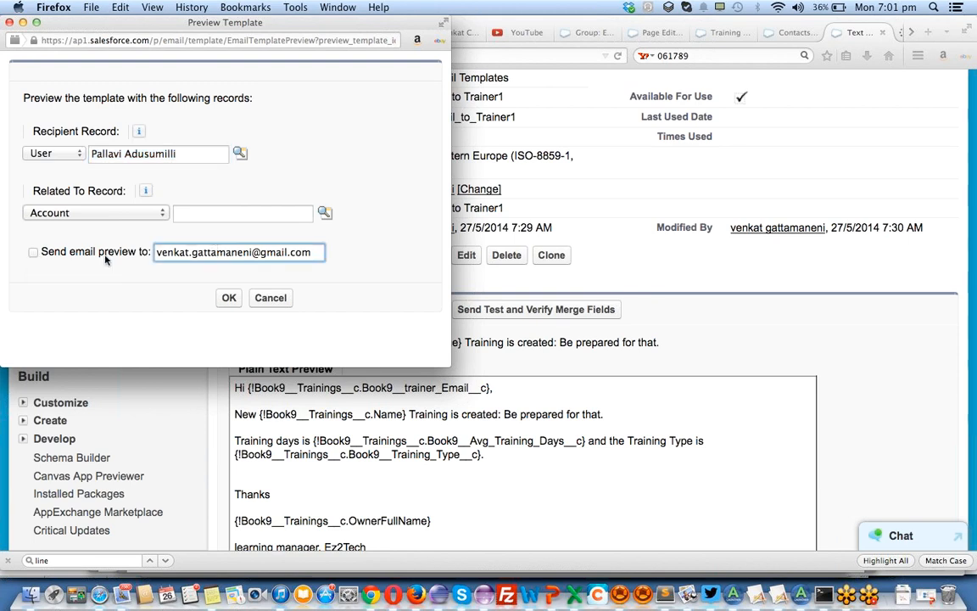
click(33, 252)
click(229, 297)
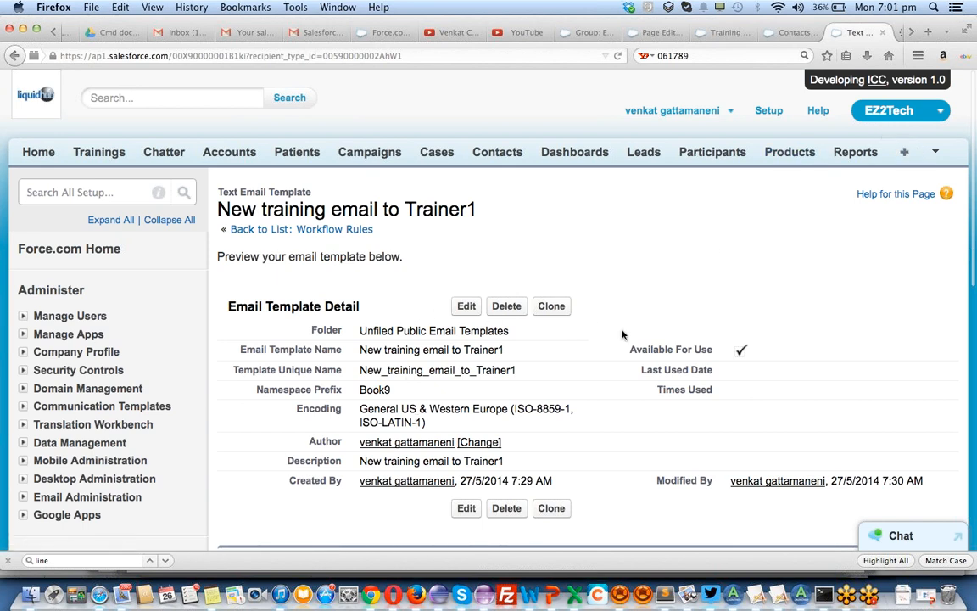
Step: Rerun the template preview with a different user chosen as the User recipient record
scroll(617, 335, down, 3)
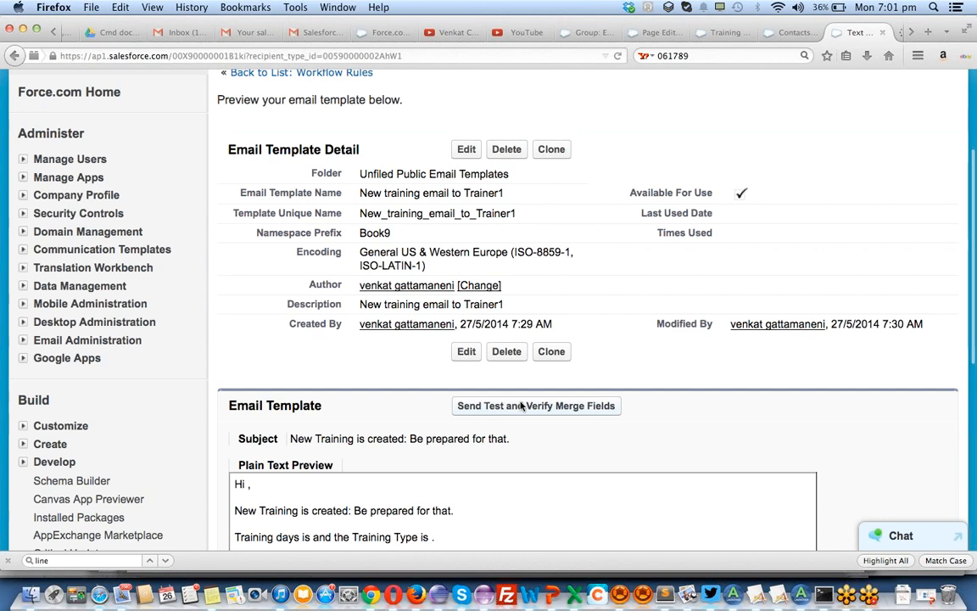
click(539, 406)
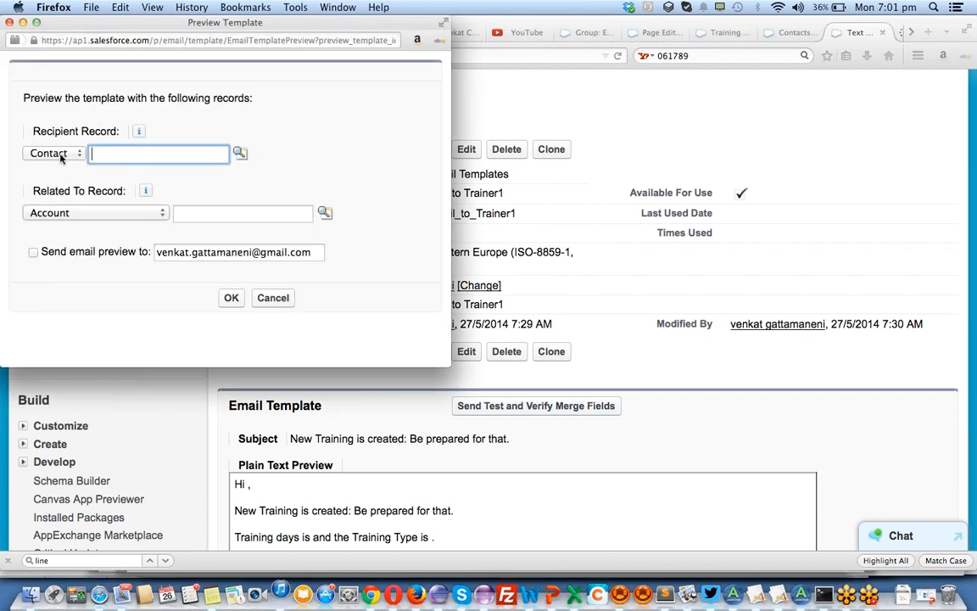
click(54, 153)
click(60, 194)
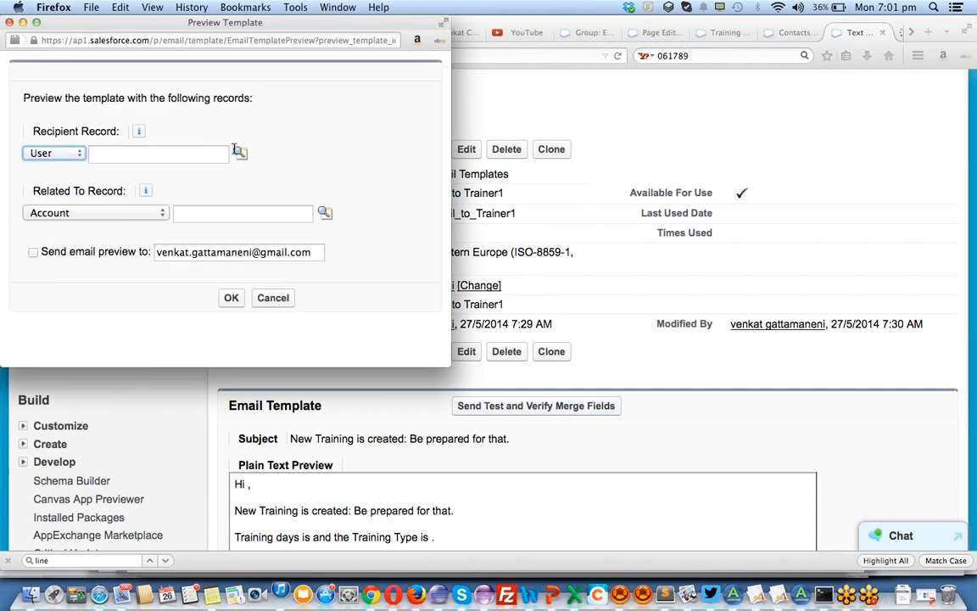
click(240, 153)
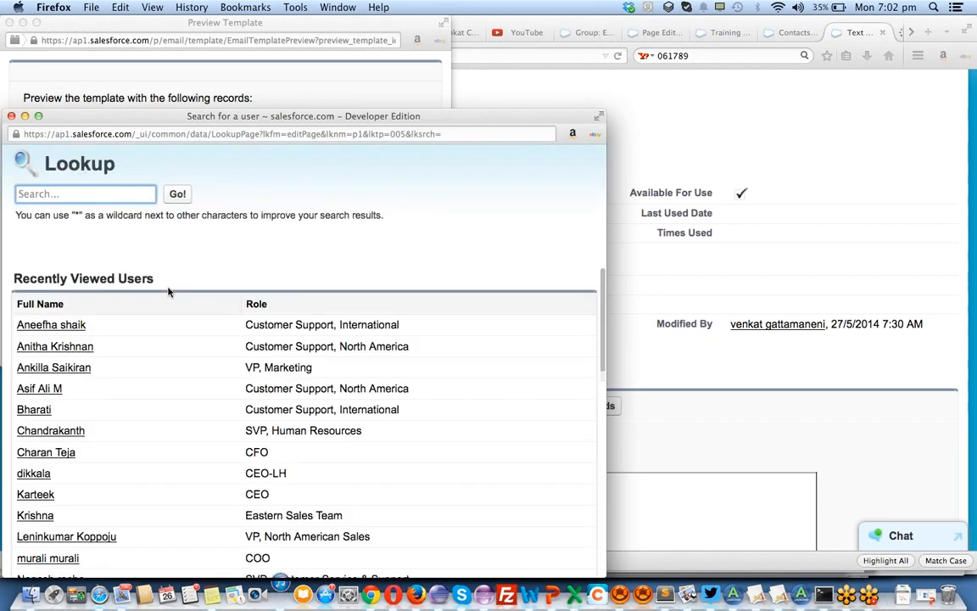
scroll(141, 413, down, 2)
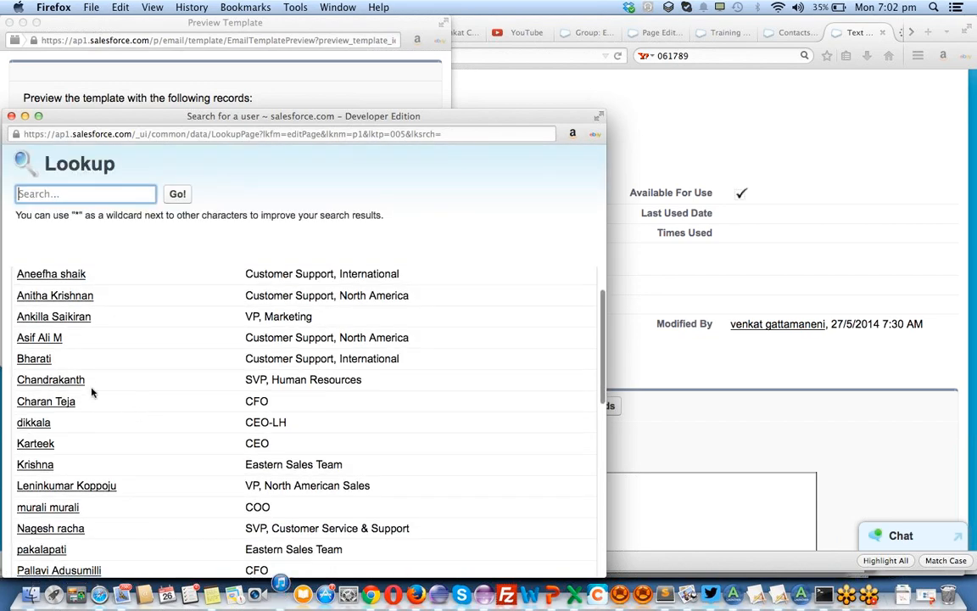
scroll(238, 485, down, 5)
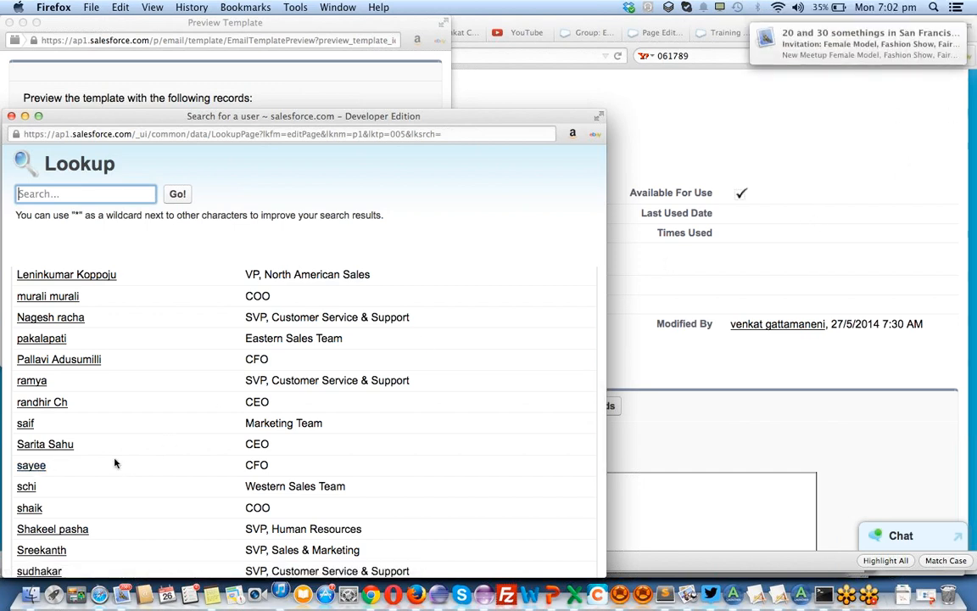
scroll(96, 458, down, 5)
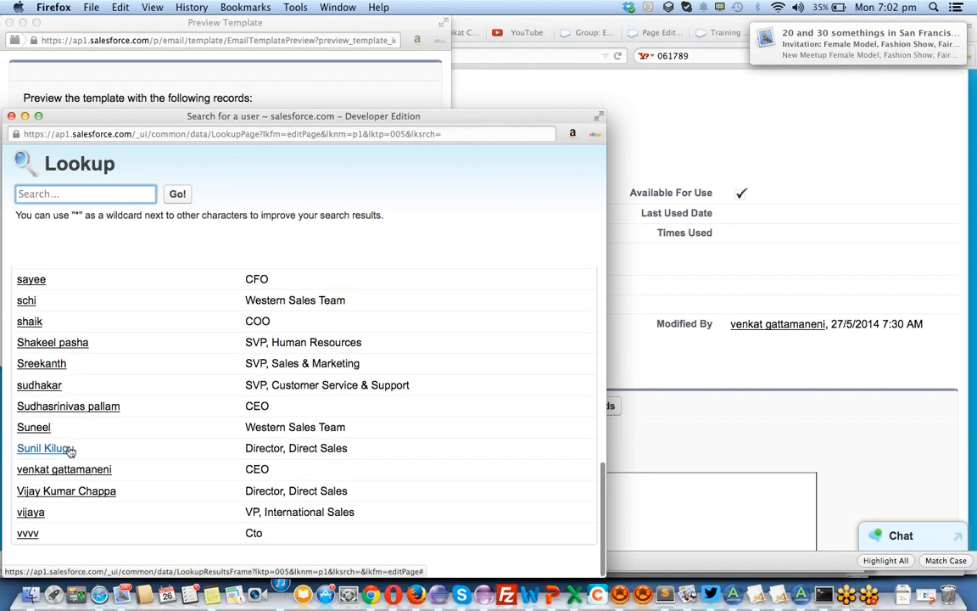
scroll(72, 451, up, 4)
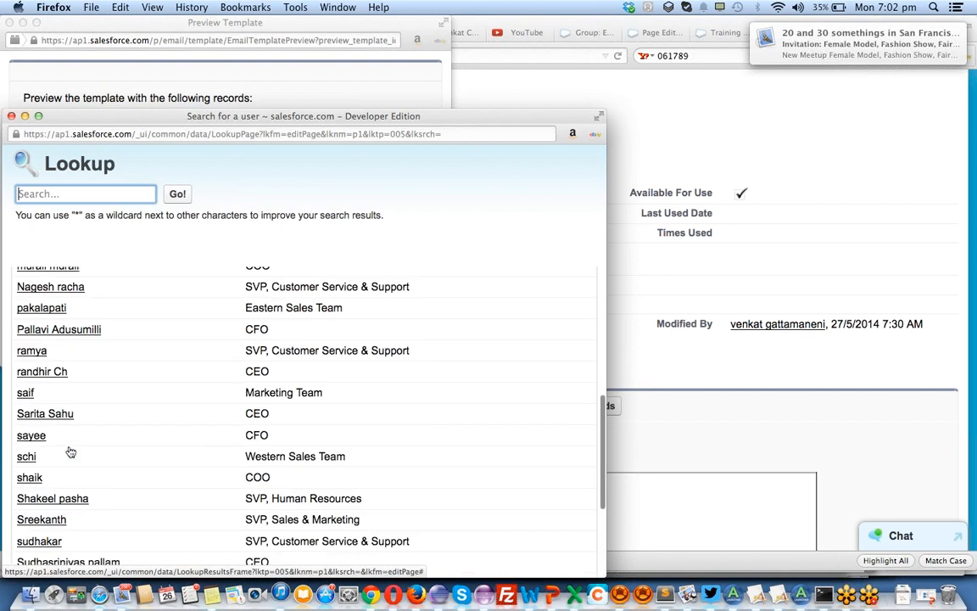
click(44, 372)
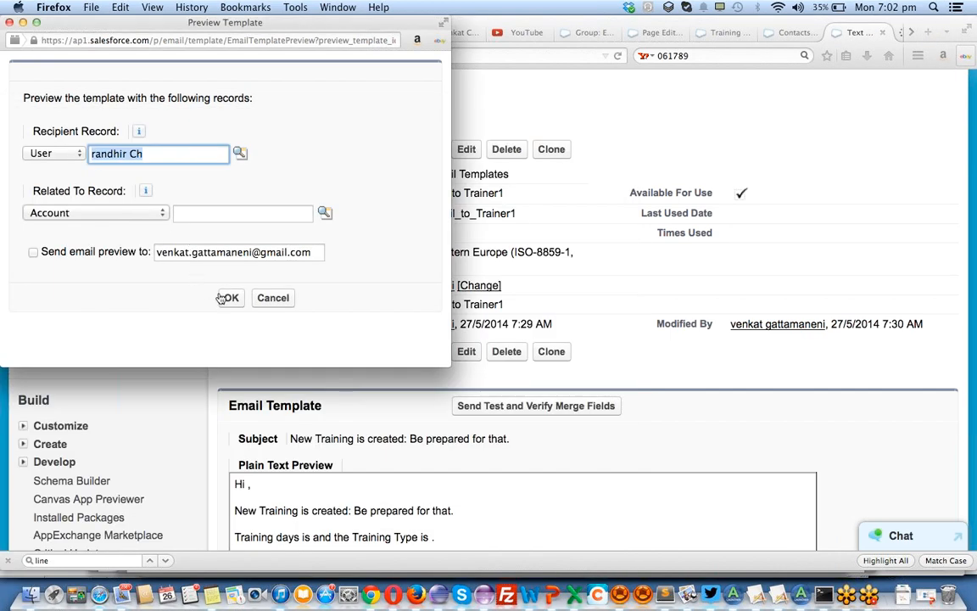
click(222, 297)
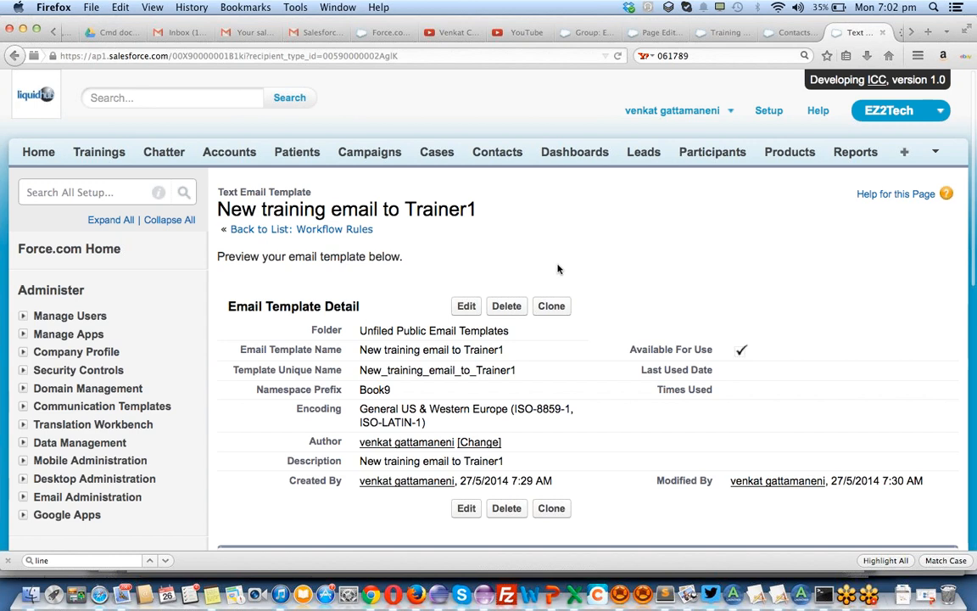
Step: Reopen the template test preview and switch the recipient record type to User
scroll(558, 269, down, 5)
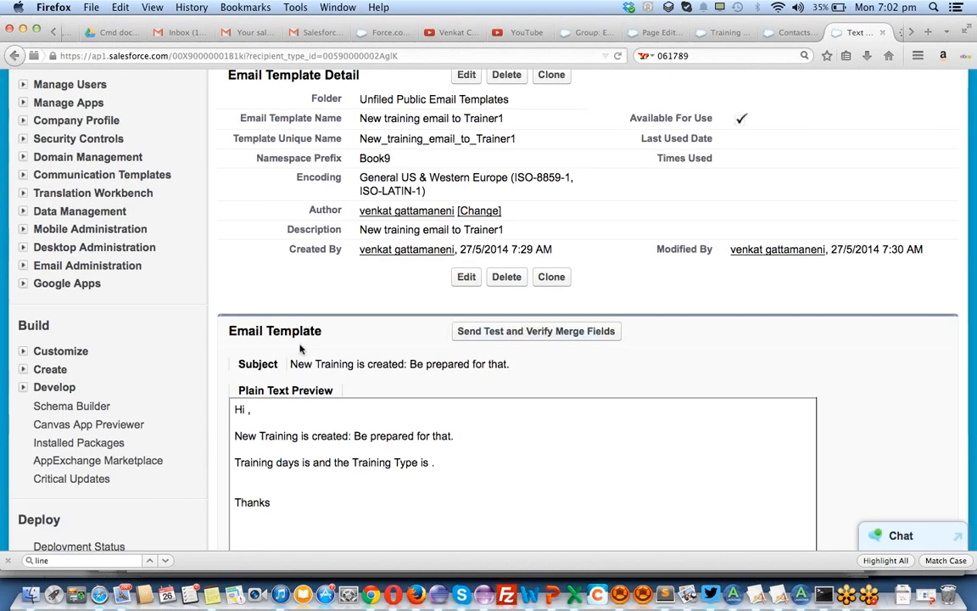
scroll(299, 348, down, 4)
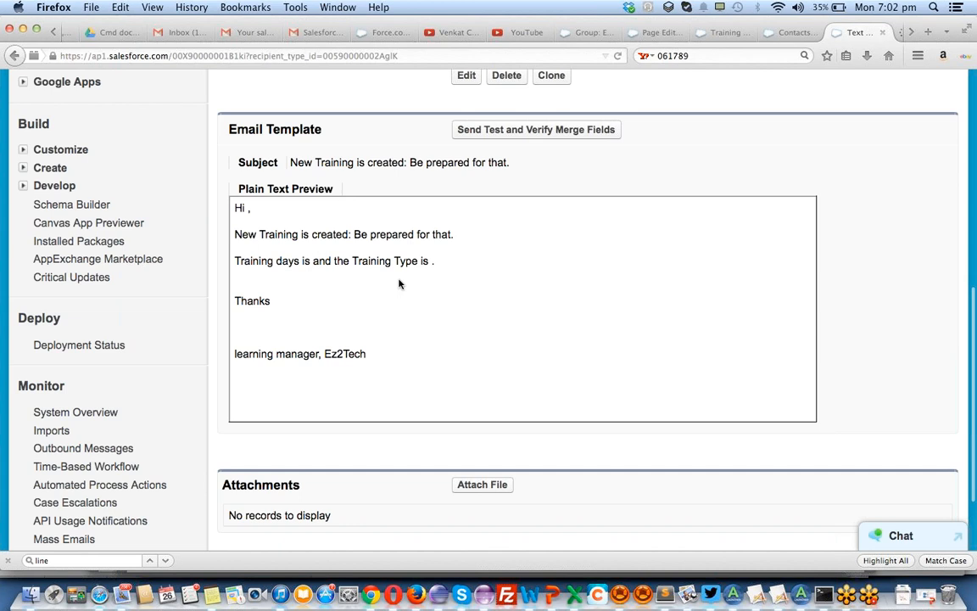
scroll(399, 282, down, 2)
scroll(399, 282, up, 4)
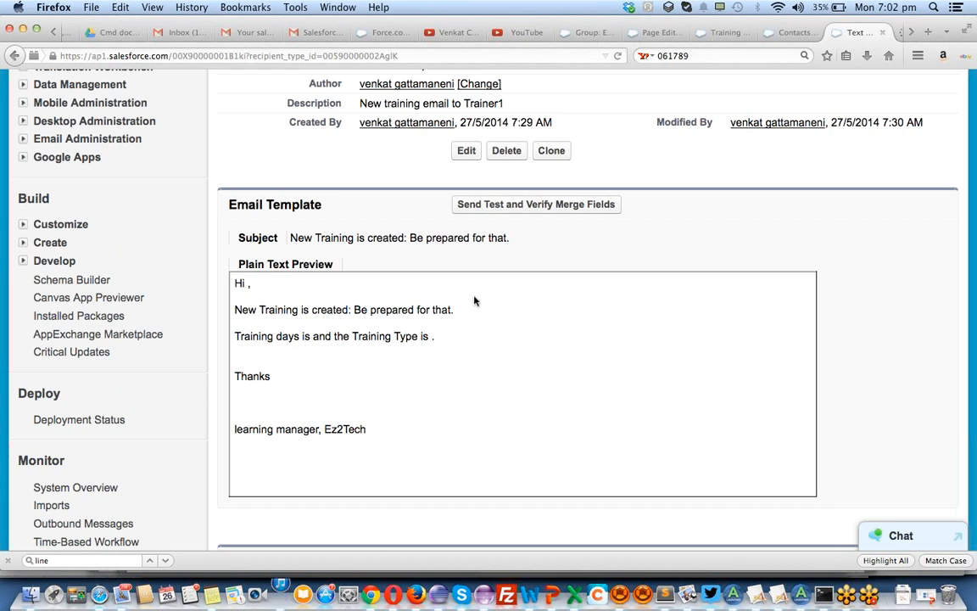
scroll(475, 300, up, 3)
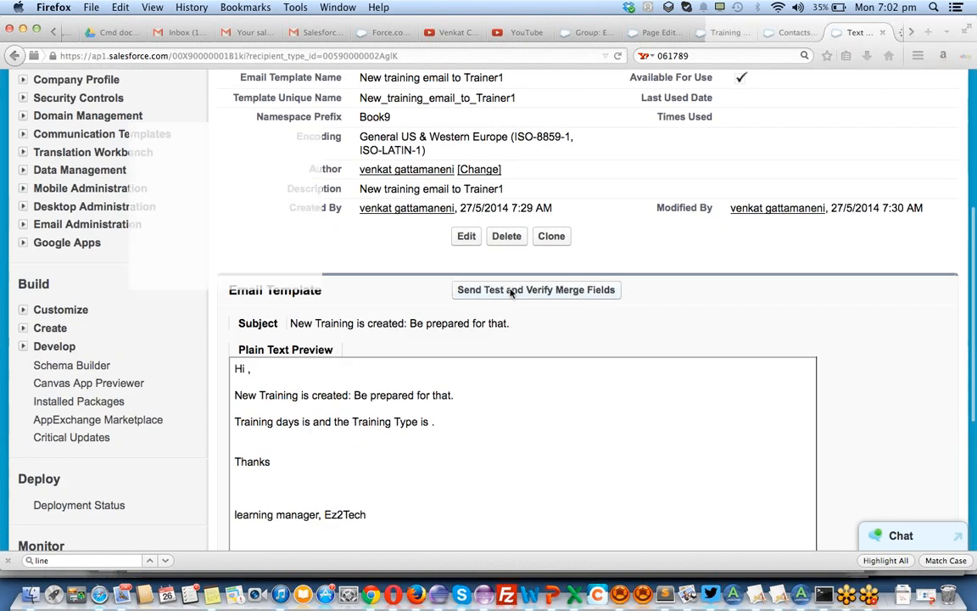
click(511, 291)
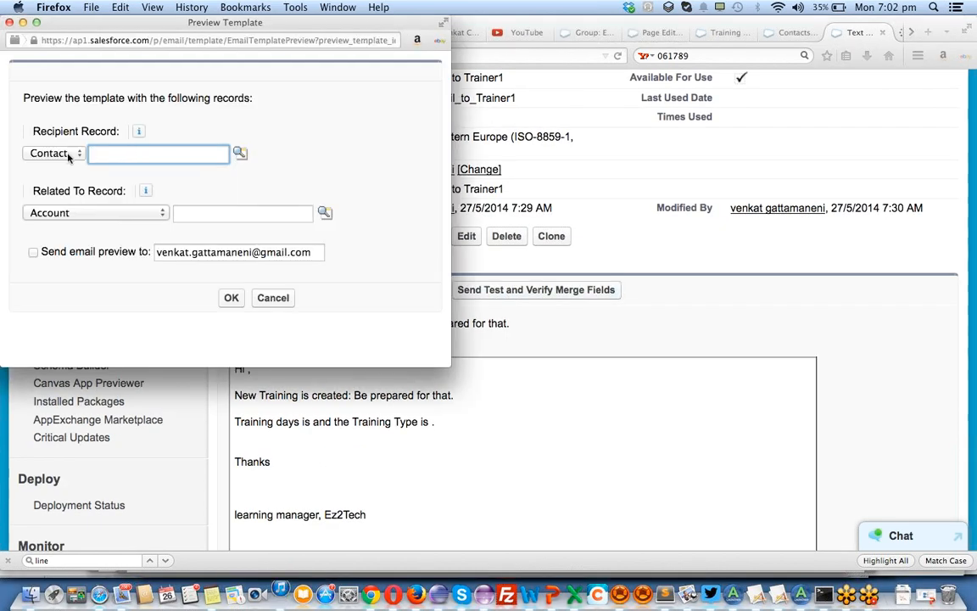
click(68, 154)
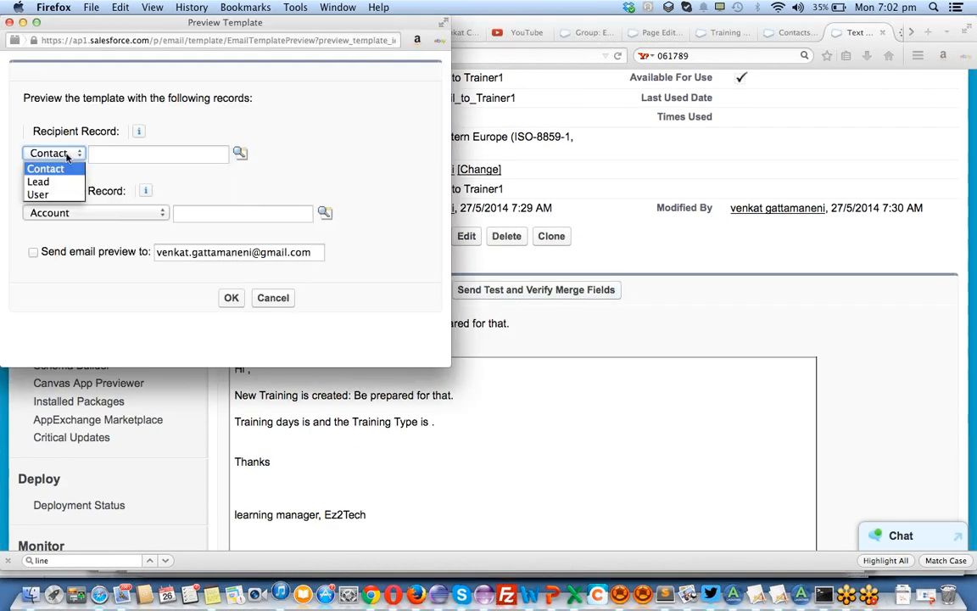
click(63, 195)
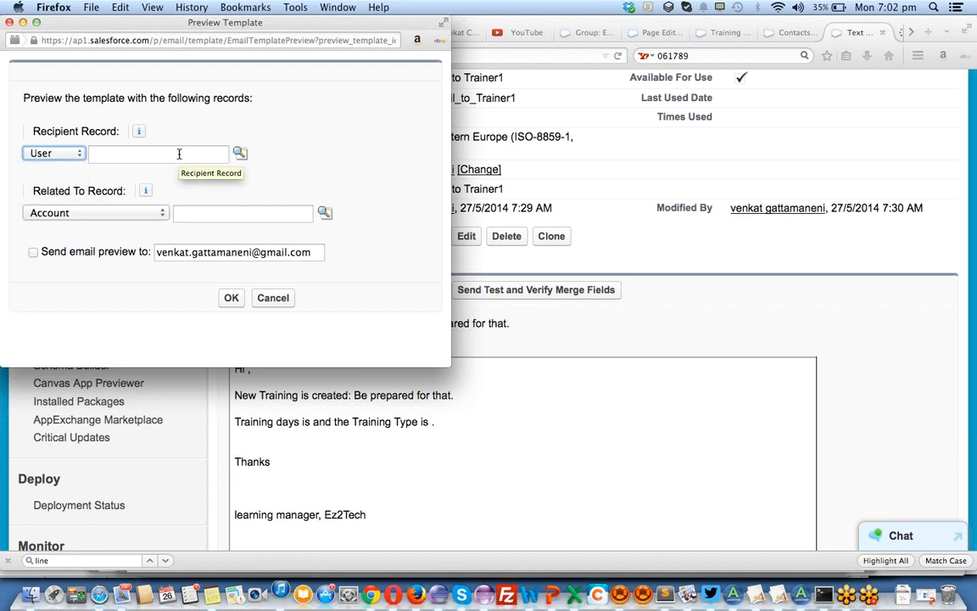
Step: Search for a user by name as recipient, tick email preview, and run the test
click(240, 153)
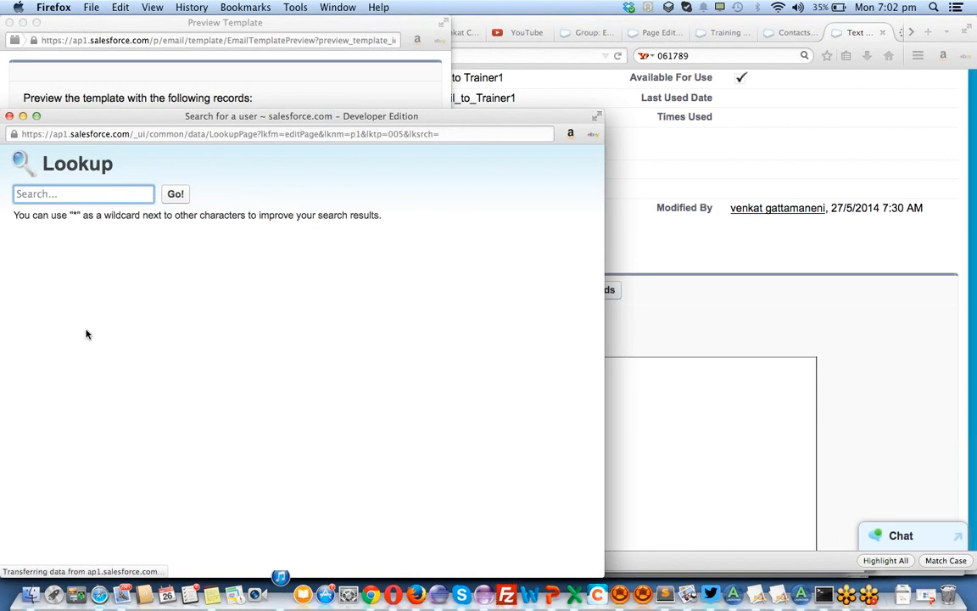
click(89, 195)
text(r)
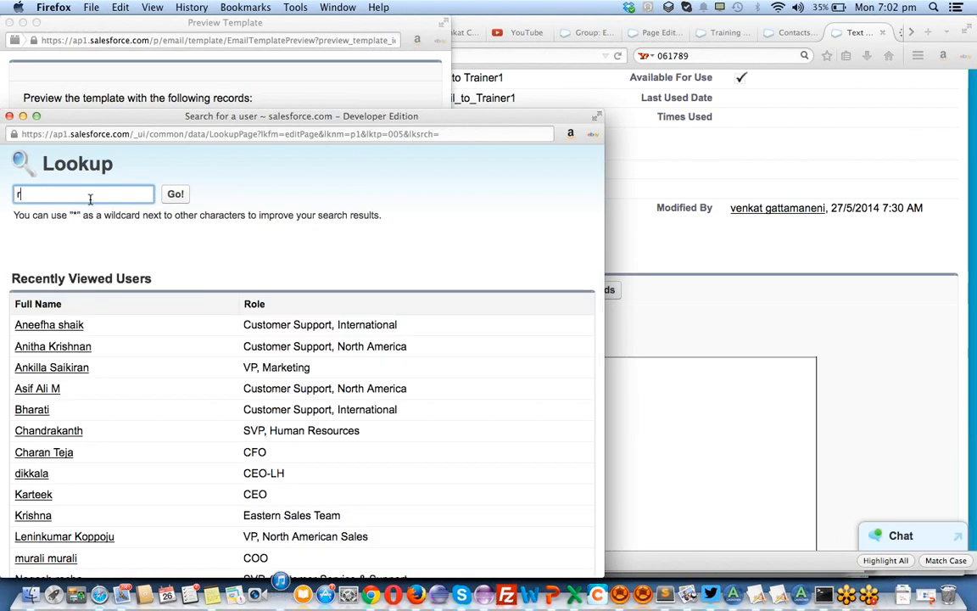
text(amya)
key(Return)
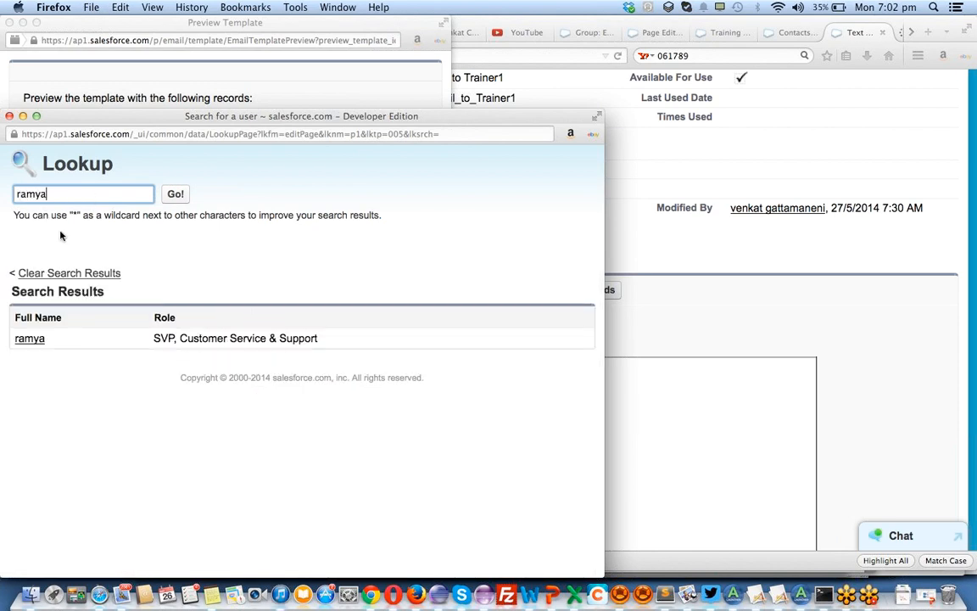
click(30, 339)
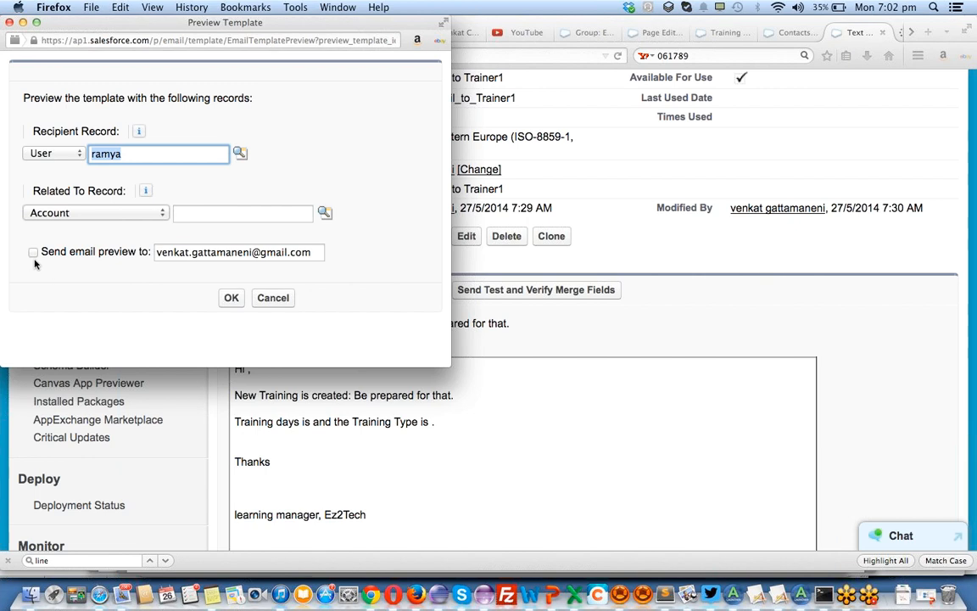
click(33, 252)
click(230, 298)
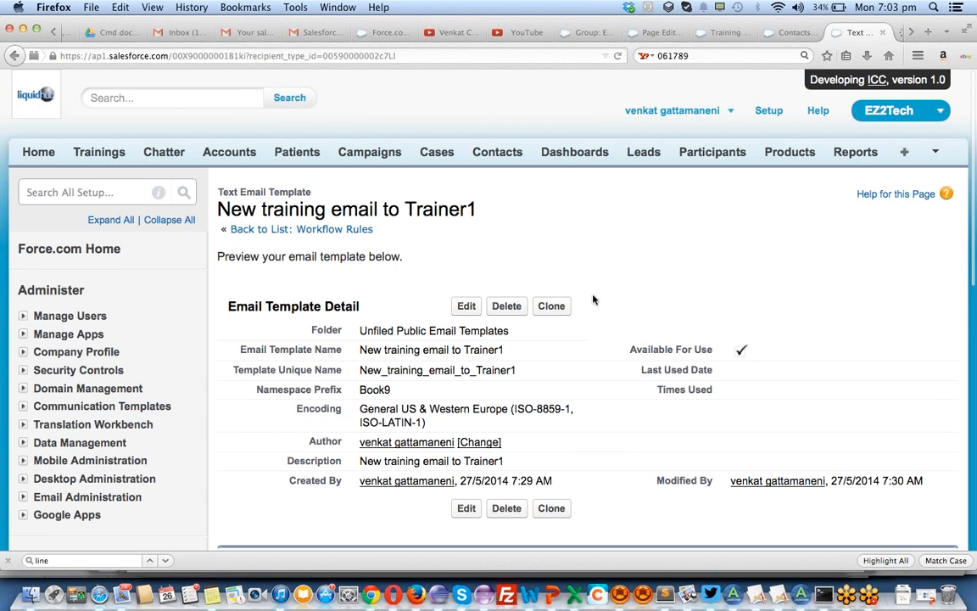
Step: Re-run Send Test and Verify Merge Fields on the trainer template with a User recipient record
scroll(594, 298, down, 5)
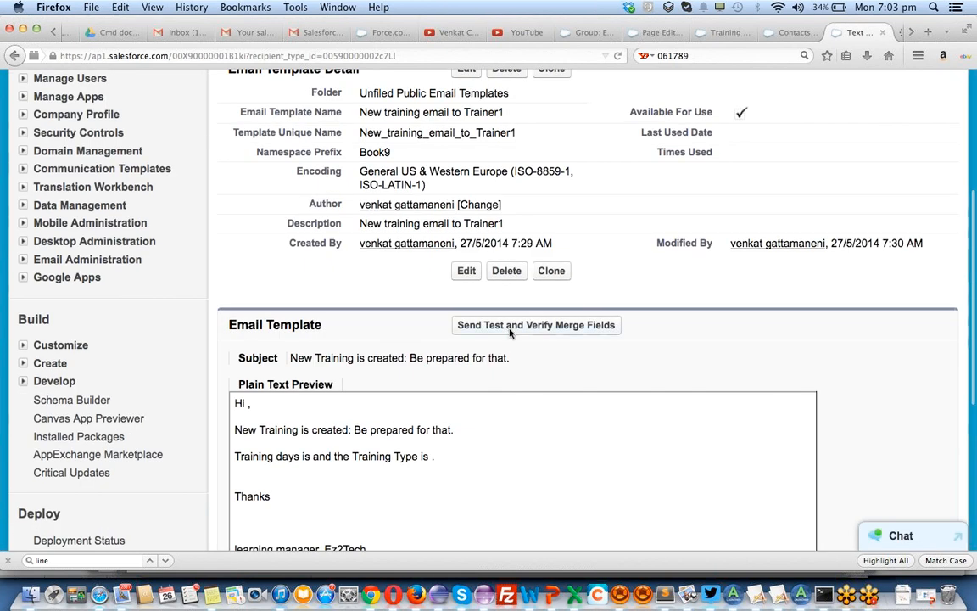
click(507, 329)
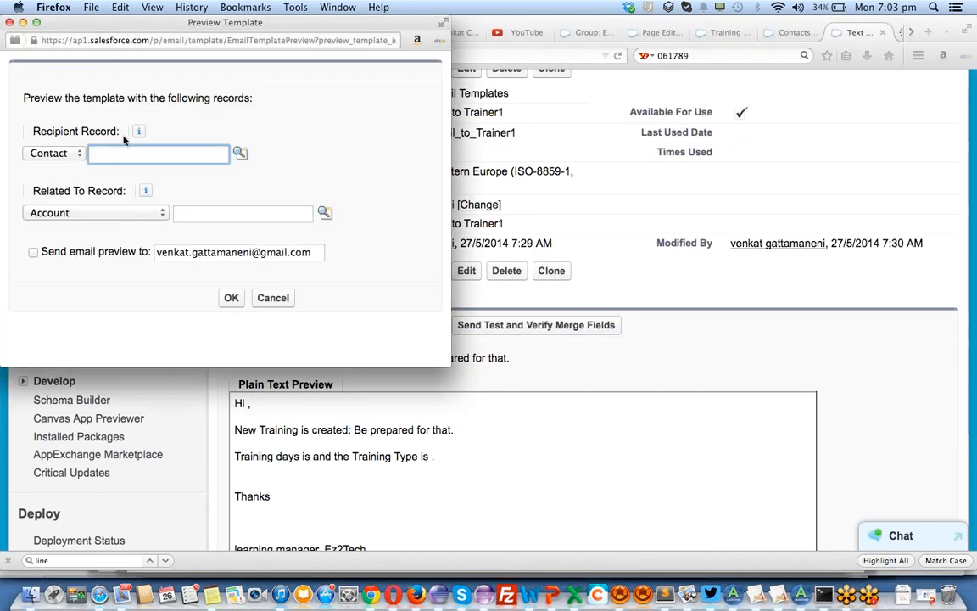
click(59, 151)
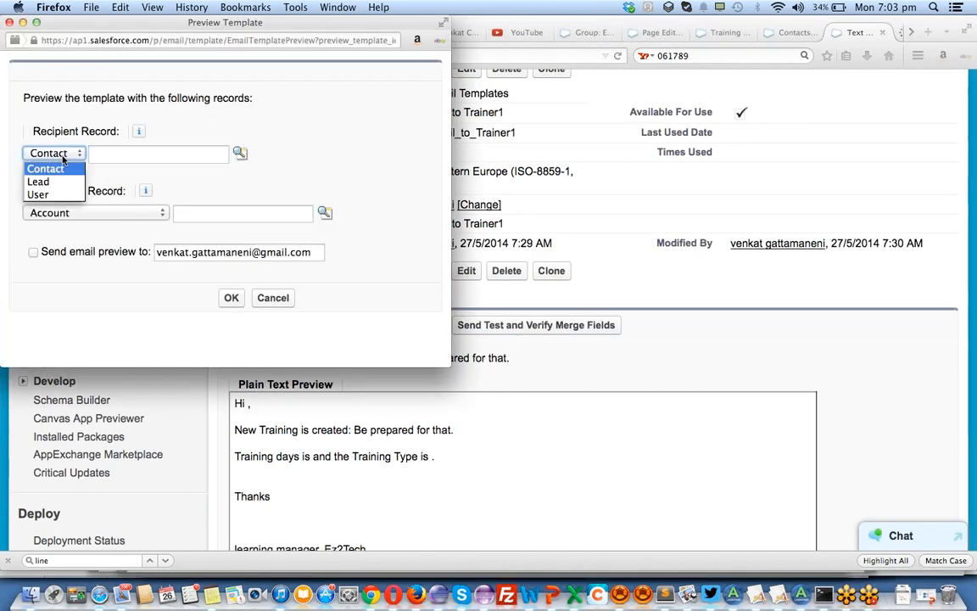
click(42, 194)
click(121, 156)
text(v)
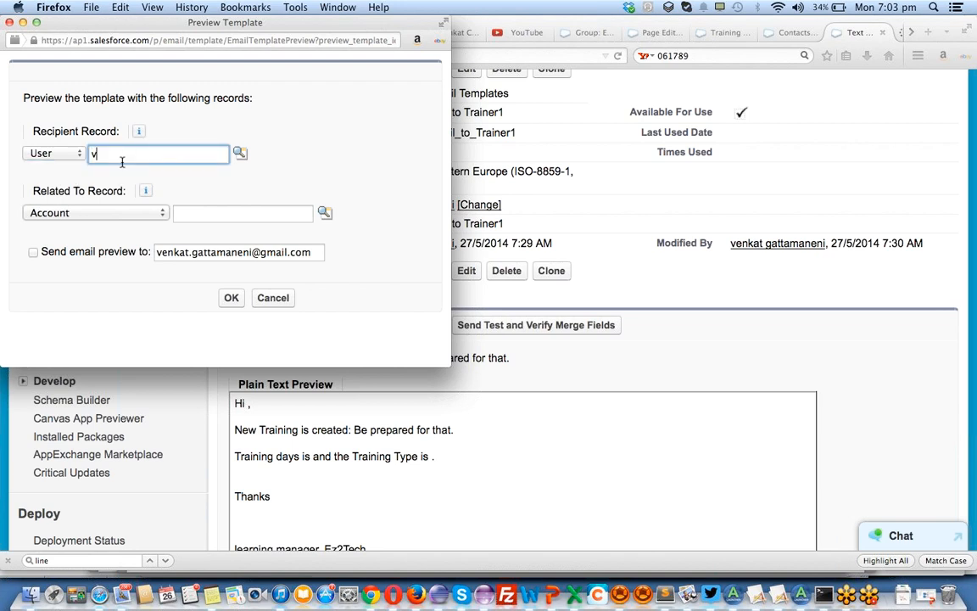
text(ijaya)
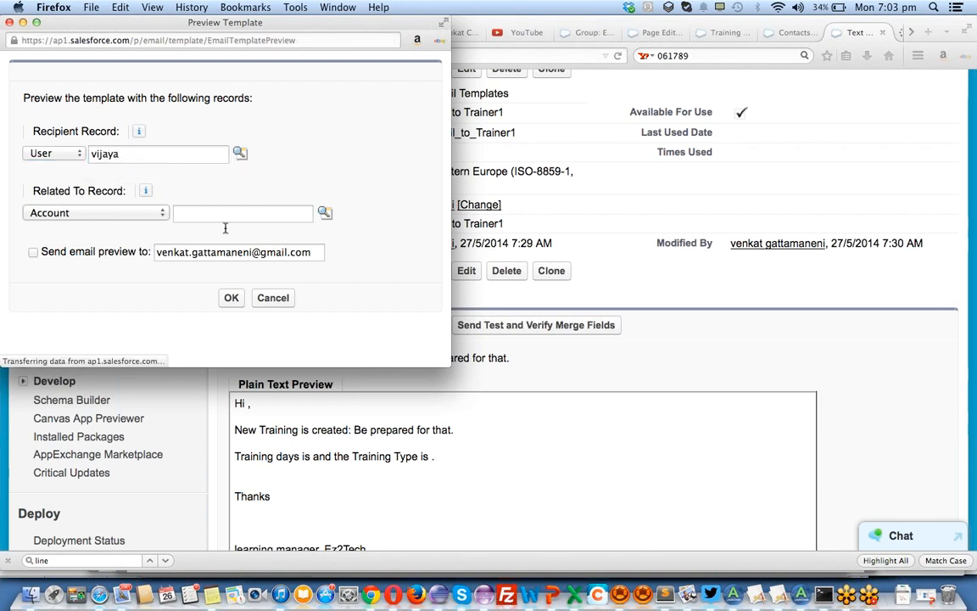
click(229, 299)
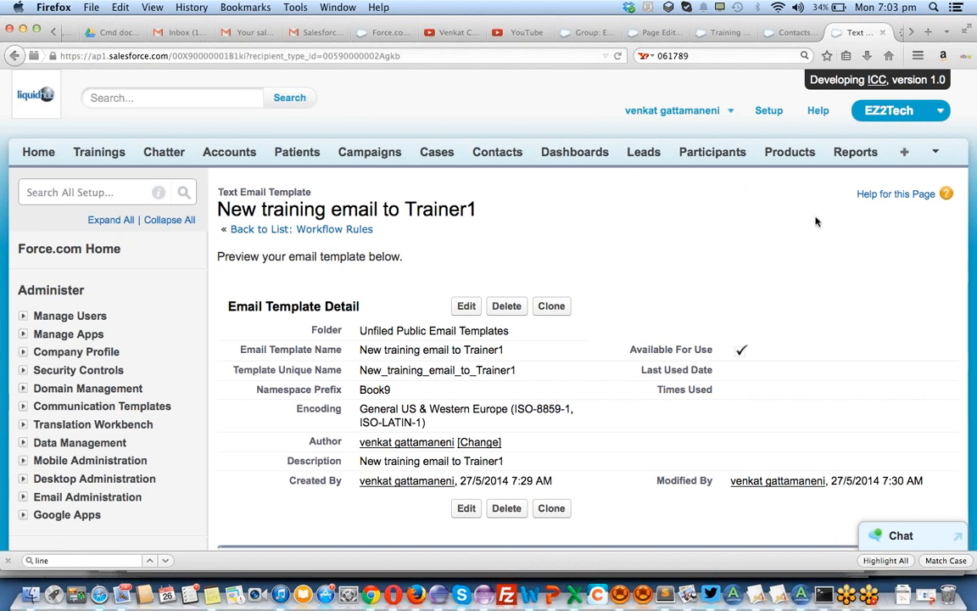
Step: Minimize and restore the Chrome window, then switch to the Gmail inbox tab
click(852, 584)
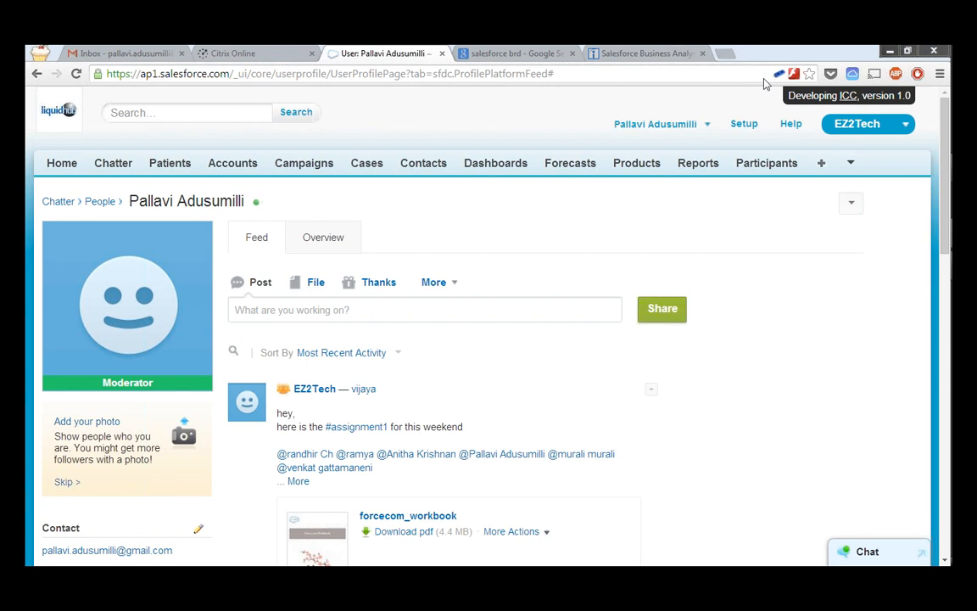
click(814, 55)
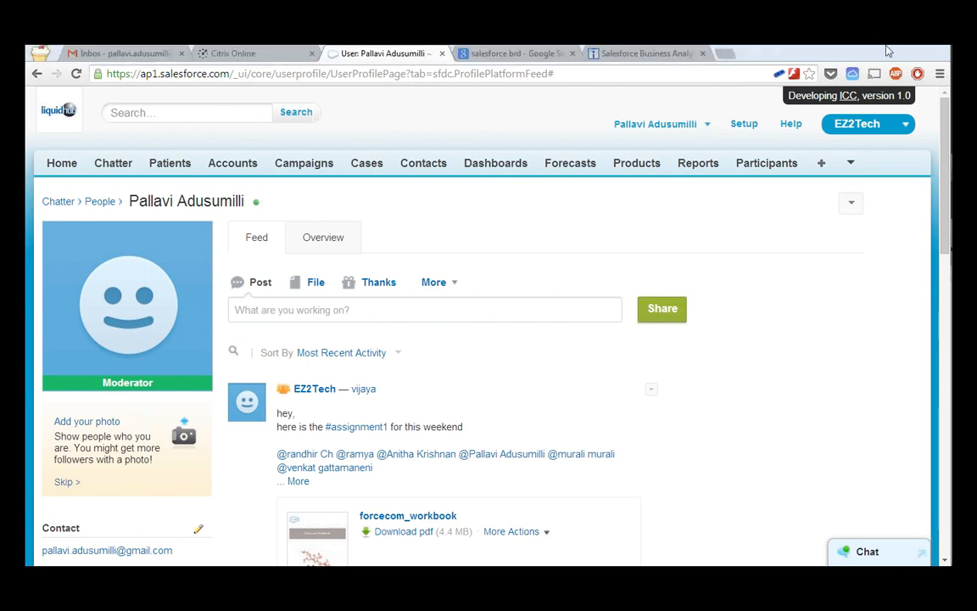
click(888, 50)
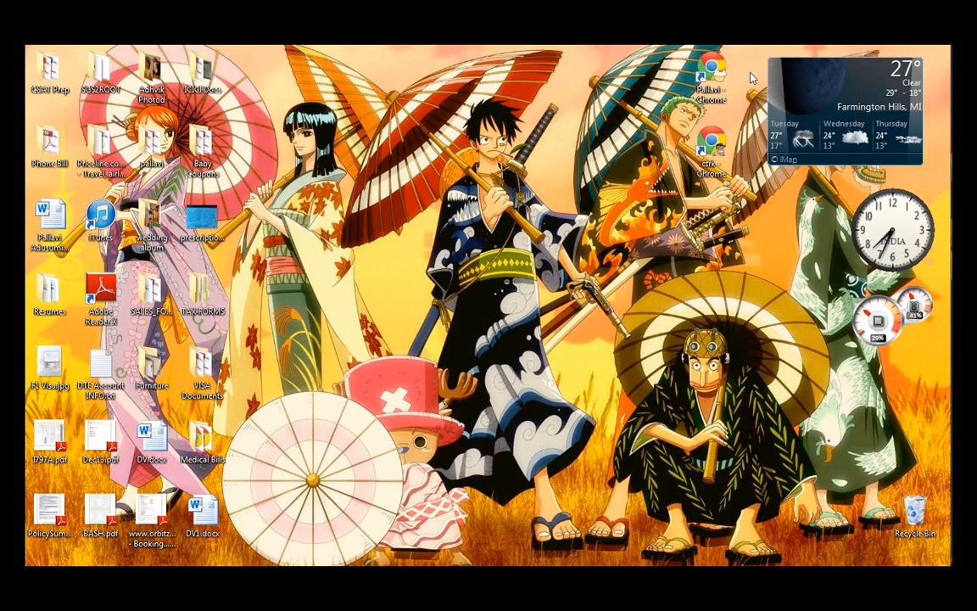
mouse_move(946, 149)
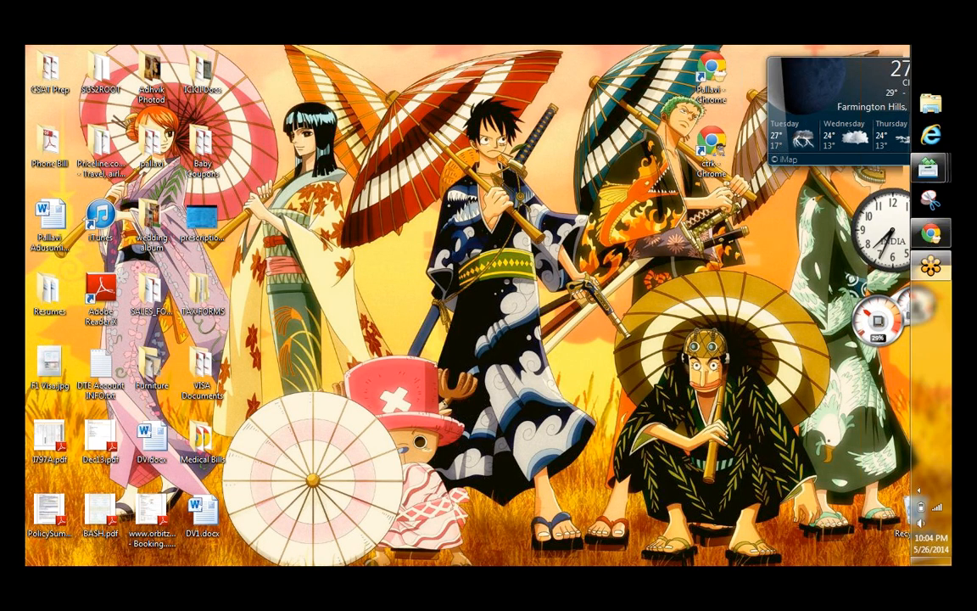
click(930, 235)
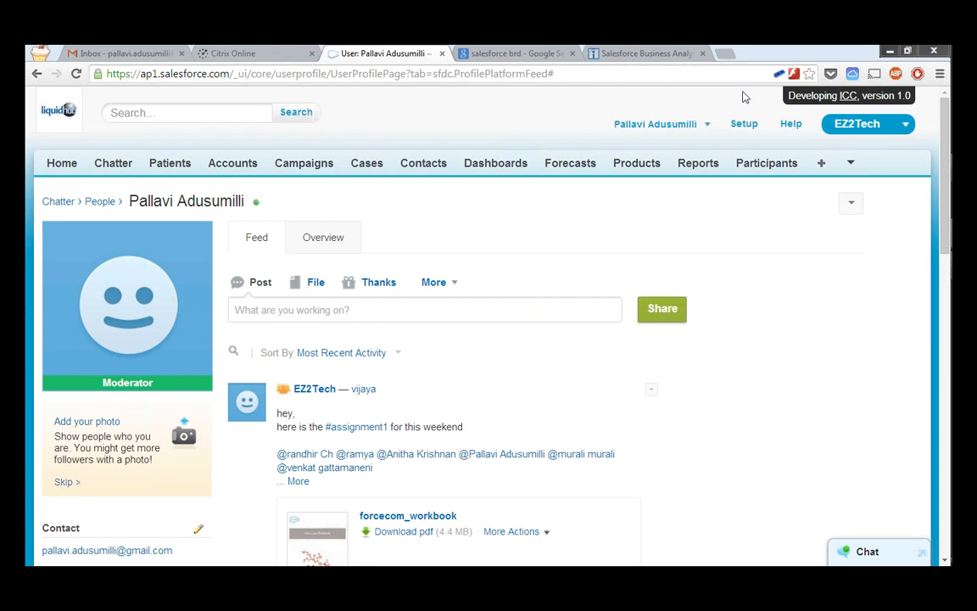
click(108, 52)
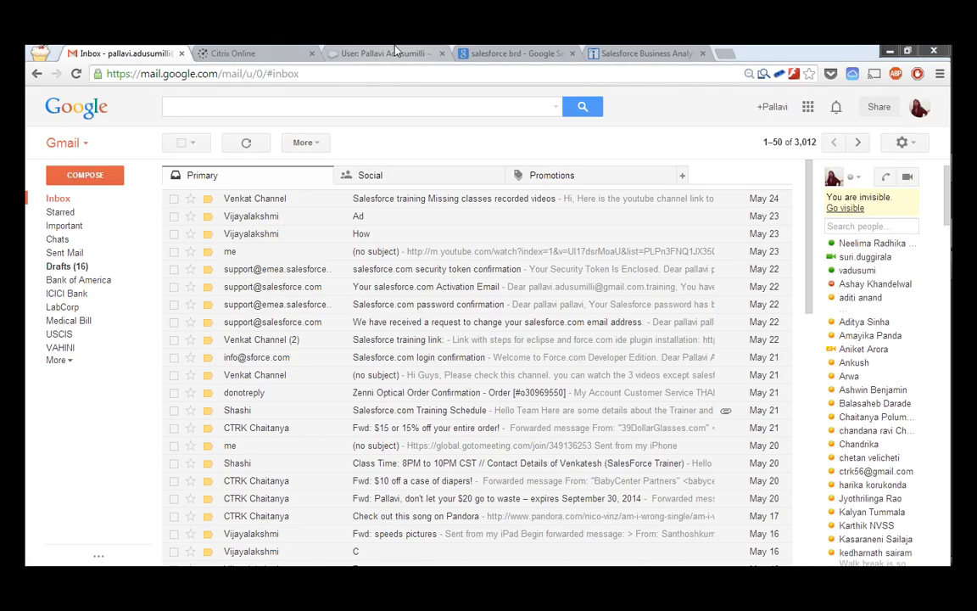
Step: Switch back to the Salesforce Chatter profile tab
click(356, 51)
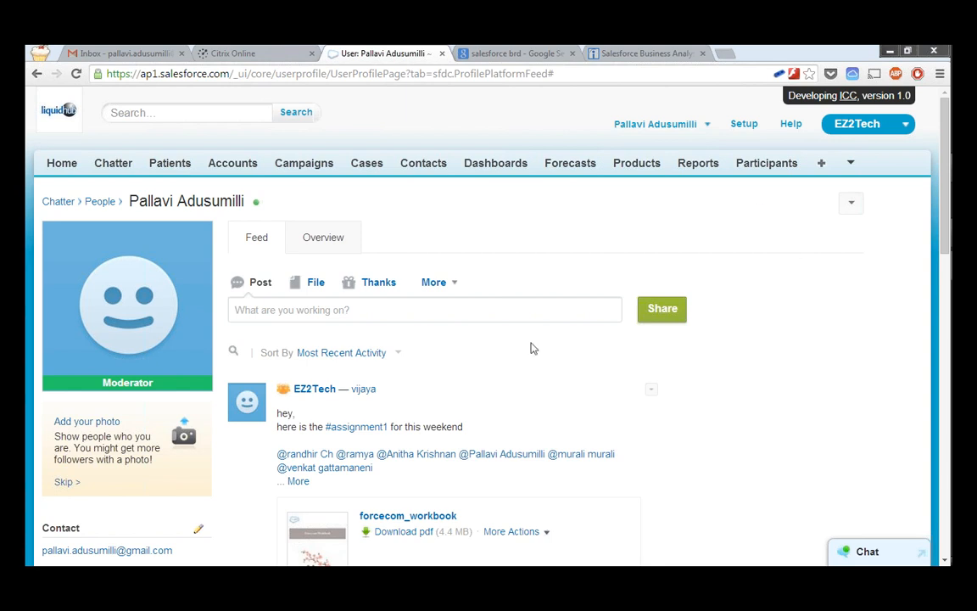
click(524, 330)
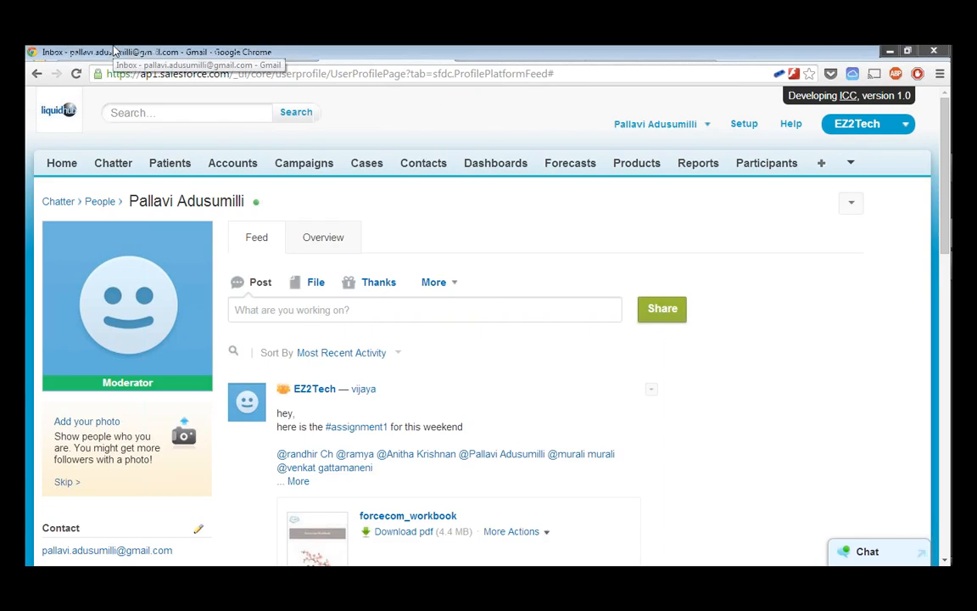
Step: Refresh Gmail, open the 'New Training is created' test email, then return to Salesforce
click(114, 52)
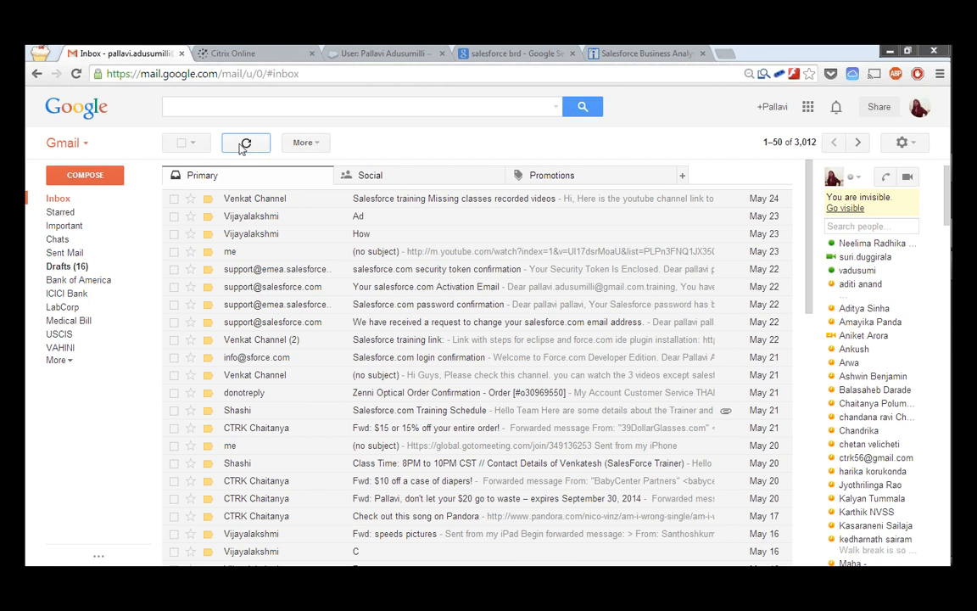
click(244, 144)
click(246, 144)
click(247, 145)
click(53, 361)
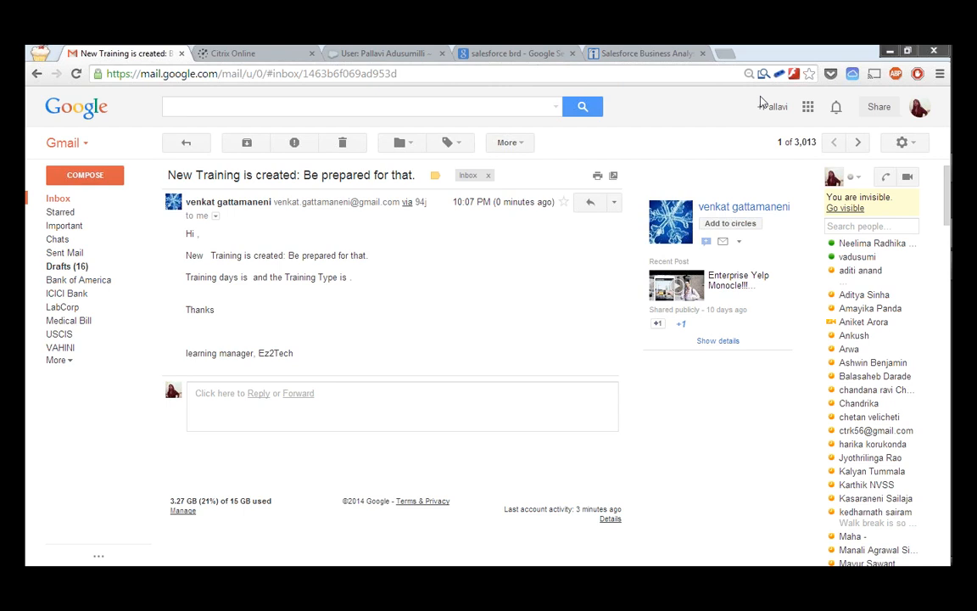
click(352, 51)
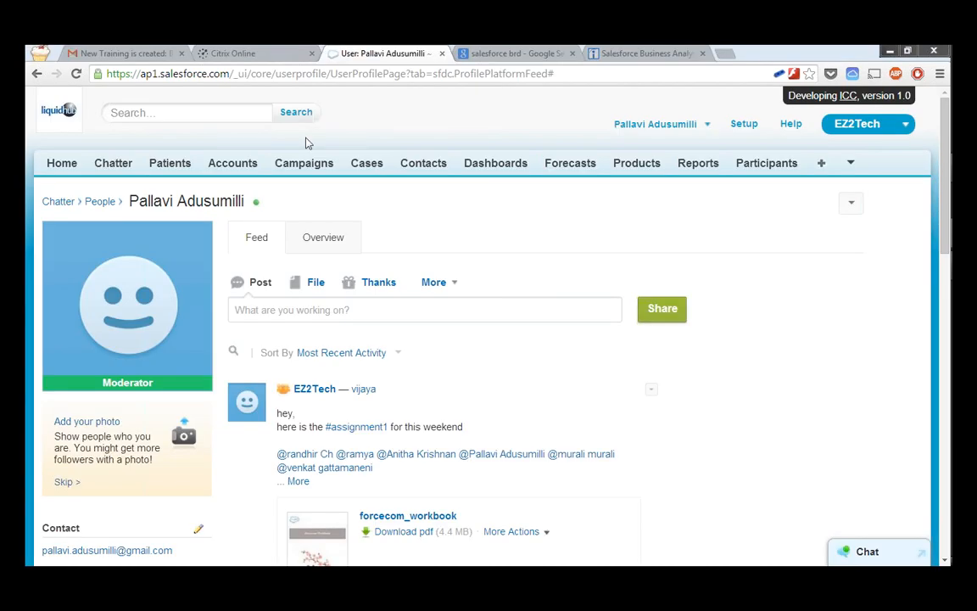
Step: Switch from the Gmail tab to the Firefox window showing the Force.com setup home page
click(140, 51)
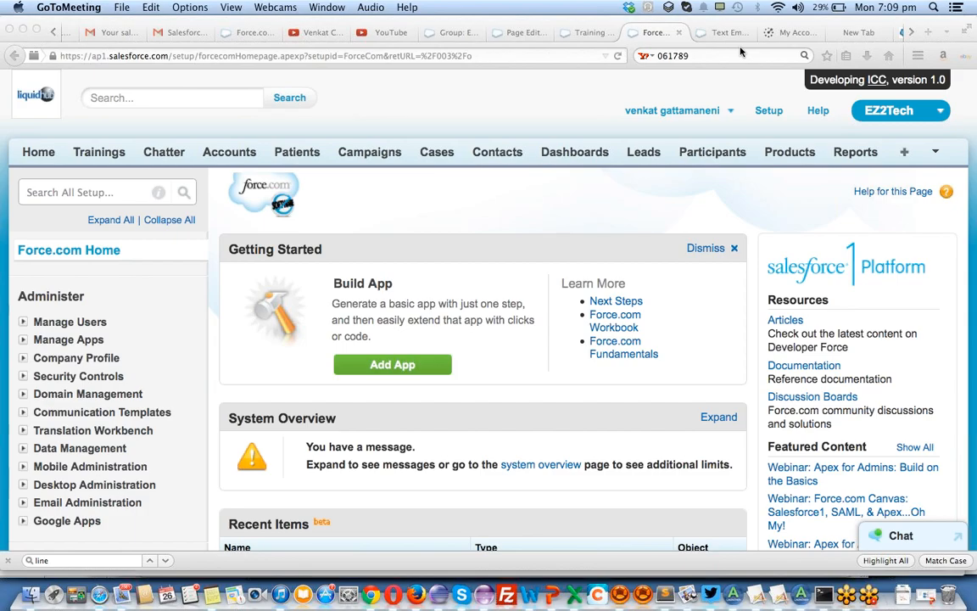
click(228, 91)
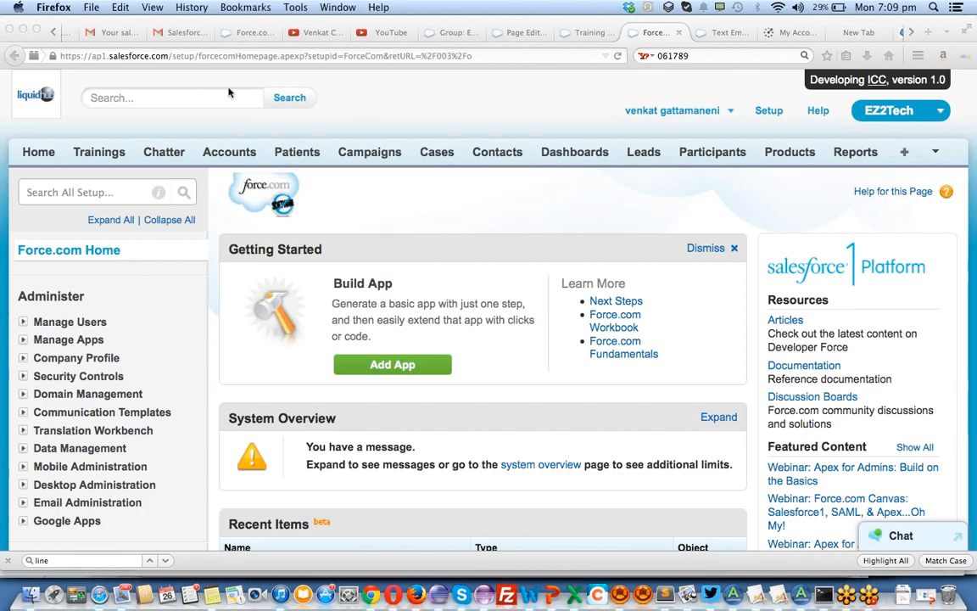
key(super+Tab)
key(super+Tab)
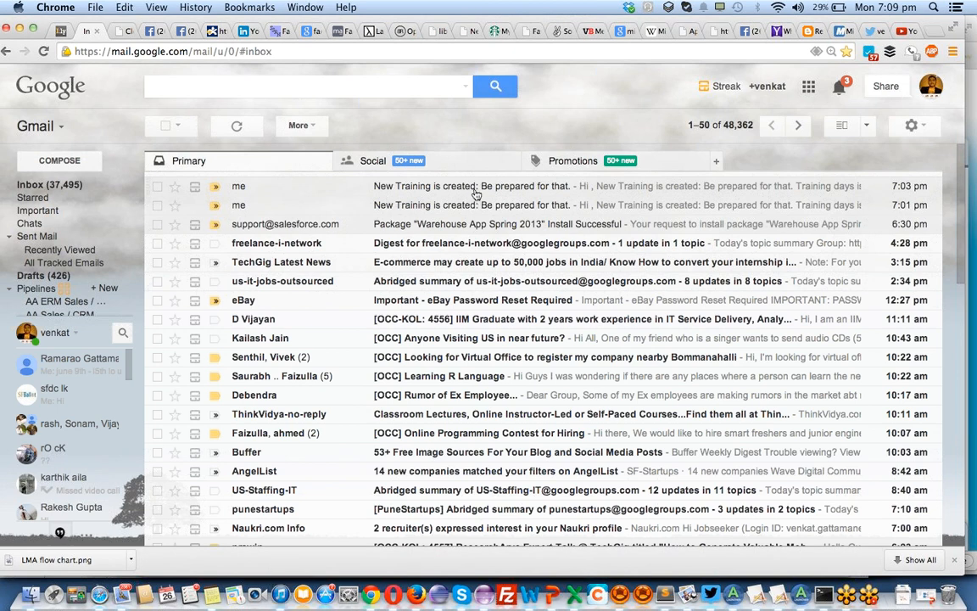
Step: Read the 'New Training is created' and Warehouse App install emails, then return to Salesforce setup
click(477, 194)
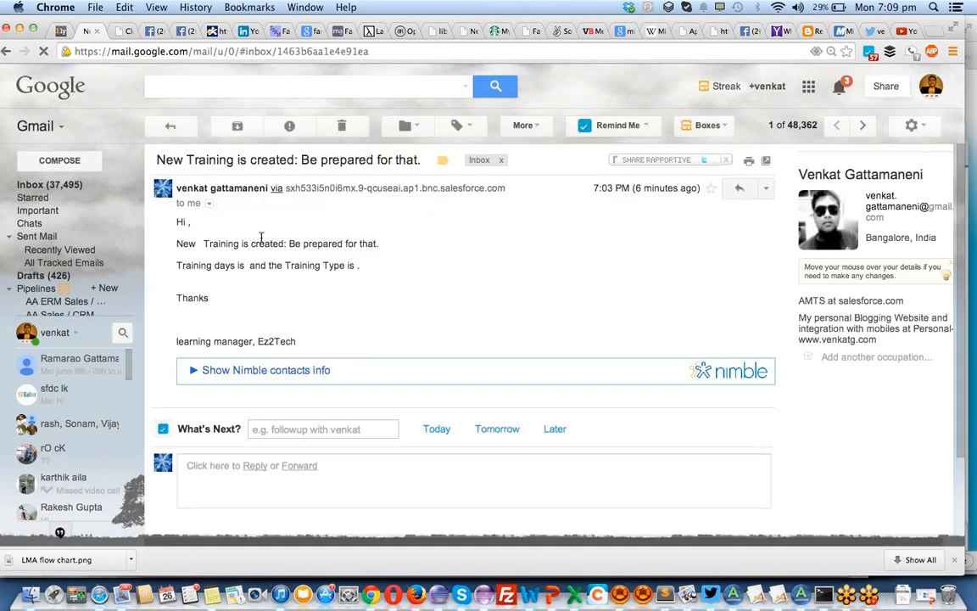
click(4, 51)
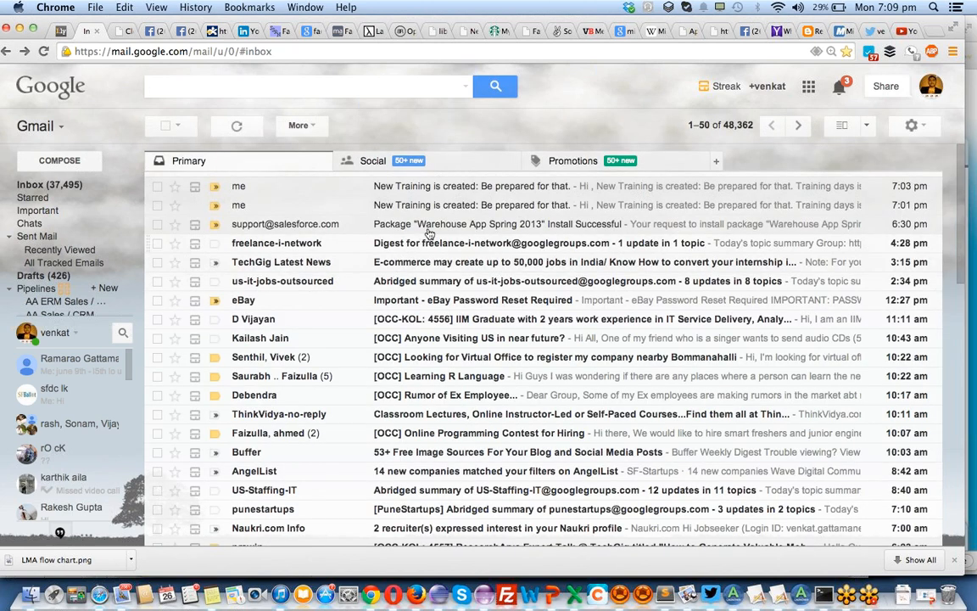
click(434, 227)
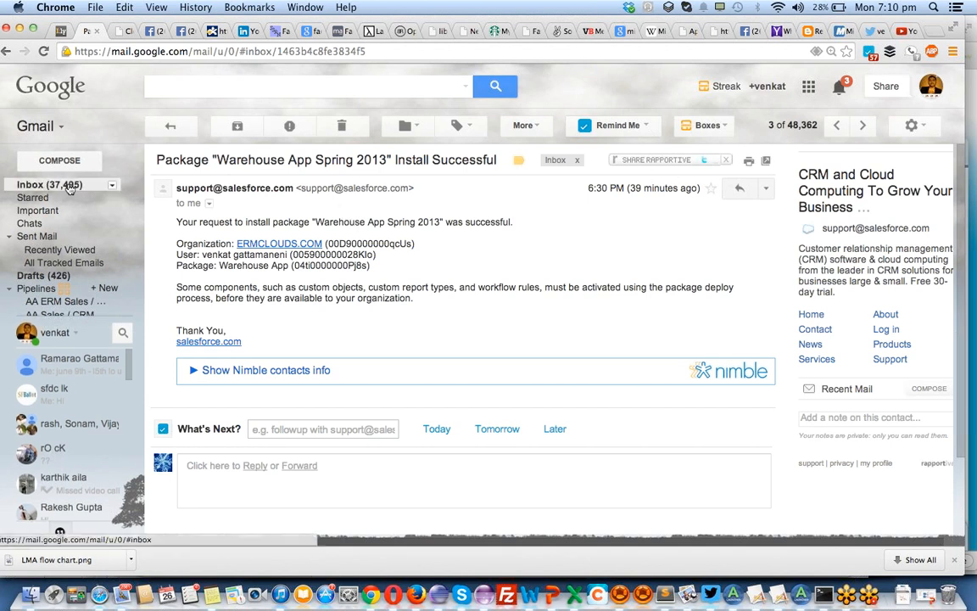
click(69, 188)
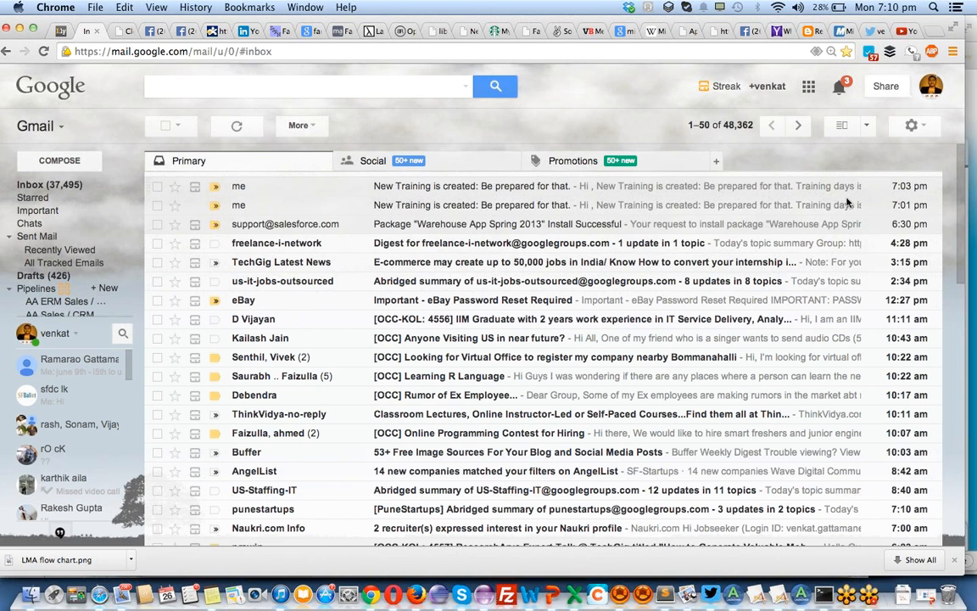
key(super+Tab)
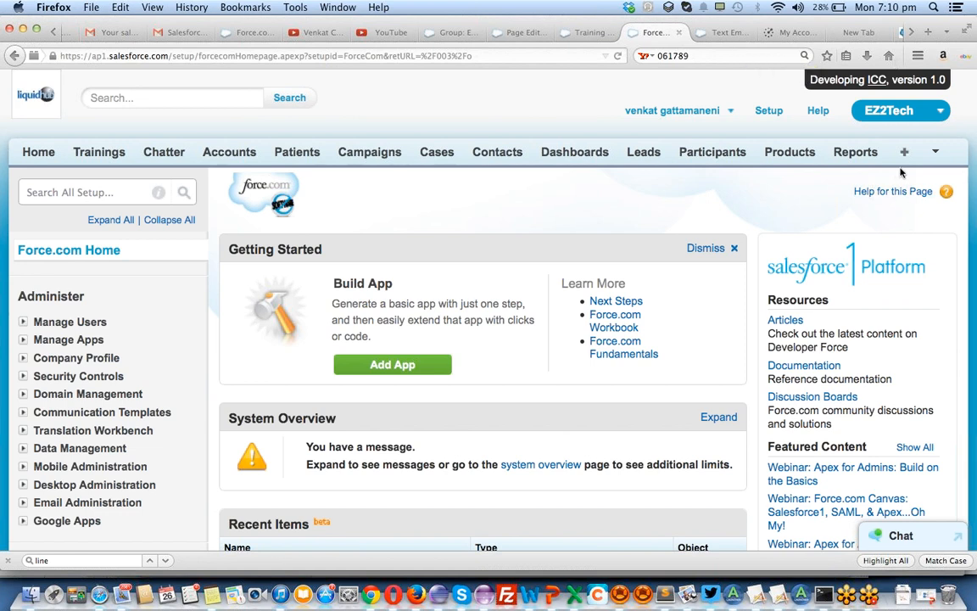
Step: Open Create > Workflow & Approvals > Workflow Rules and scroll to the inactive Training rule
scroll(212, 331, down, 7)
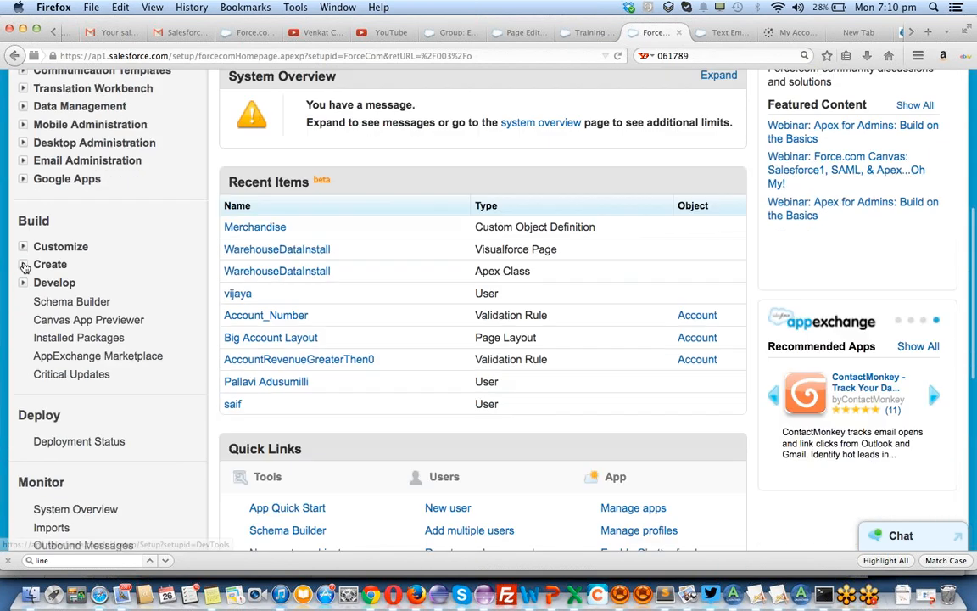
click(24, 264)
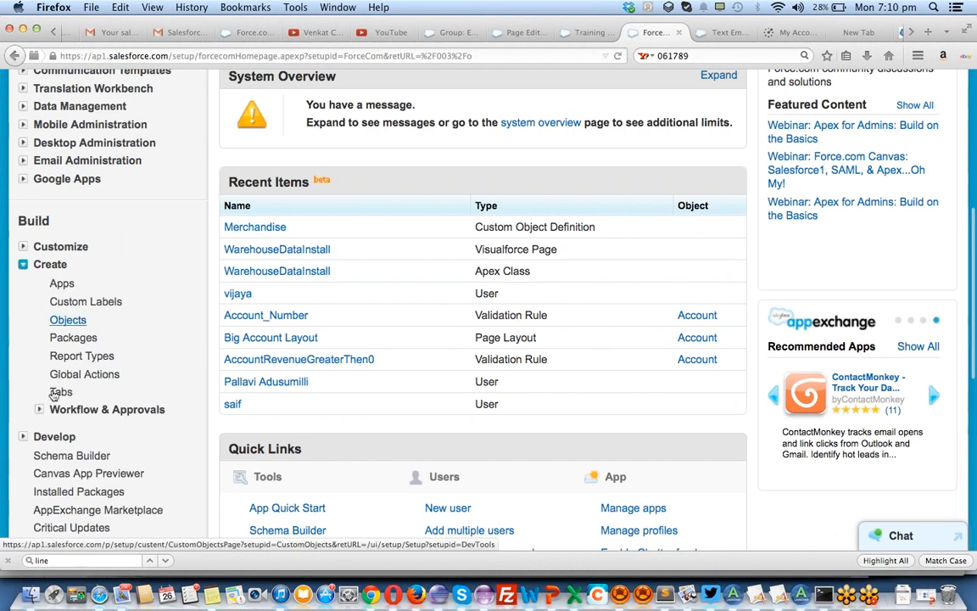
click(37, 410)
click(85, 428)
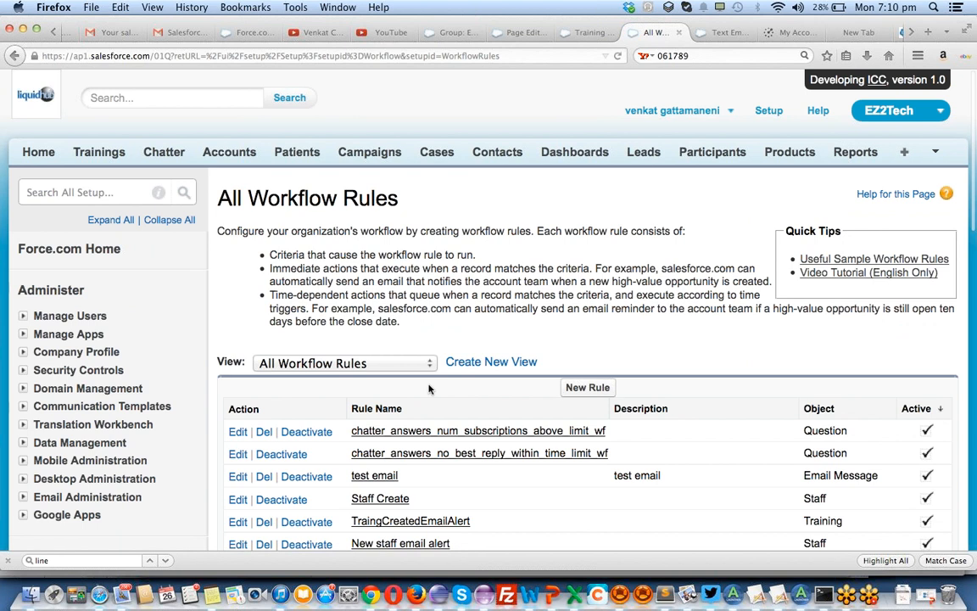
scroll(428, 388, down, 2)
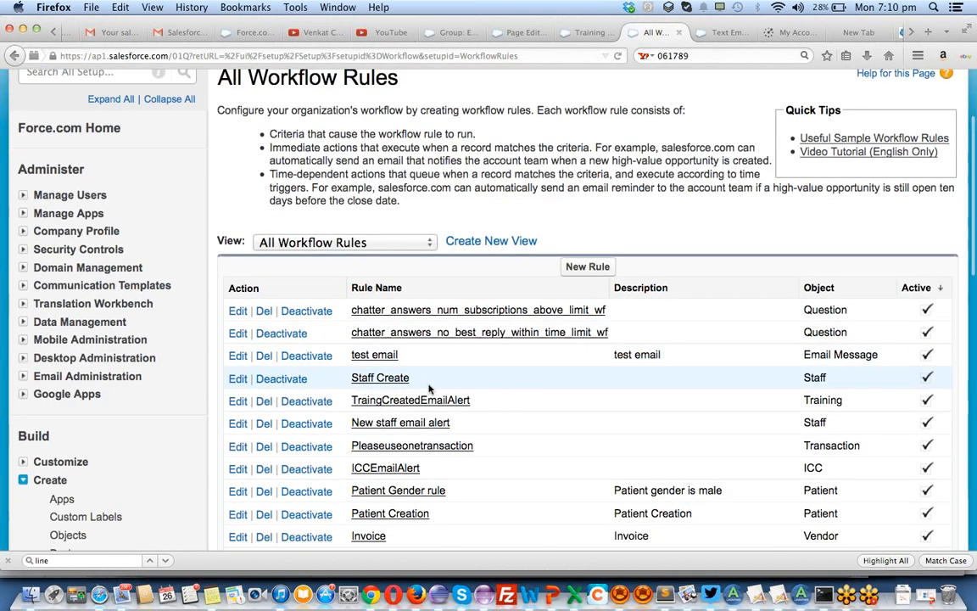
scroll(428, 389, down, 10)
scroll(429, 388, down, 6)
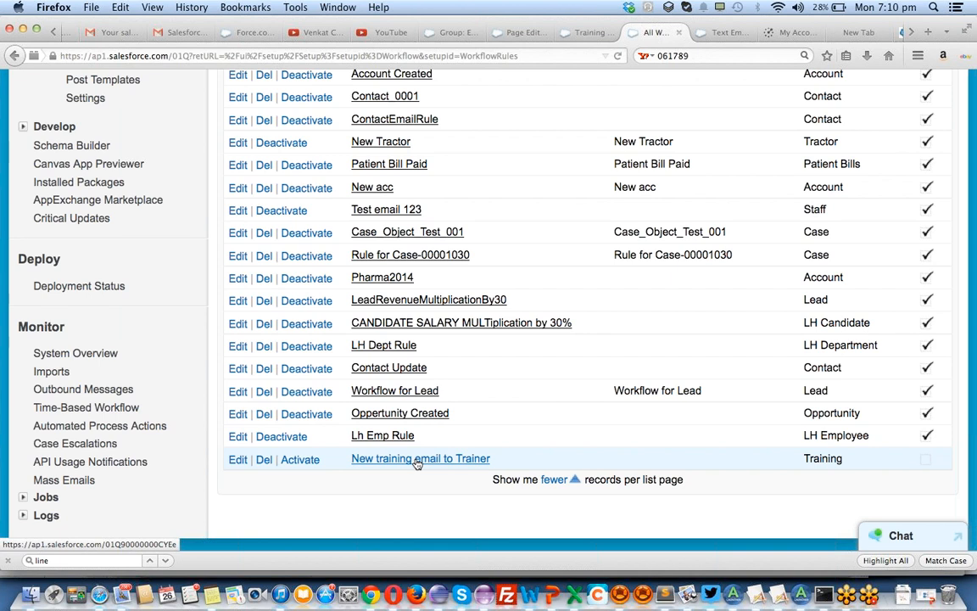
Step: Open the 'New training email to Trainer' rule and activate it
click(416, 459)
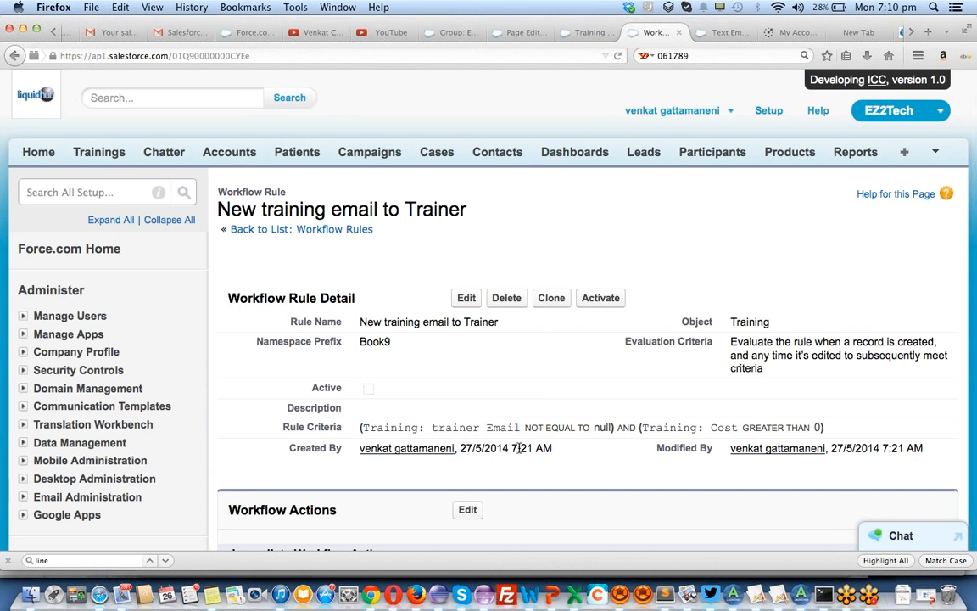
scroll(549, 447, down, 1)
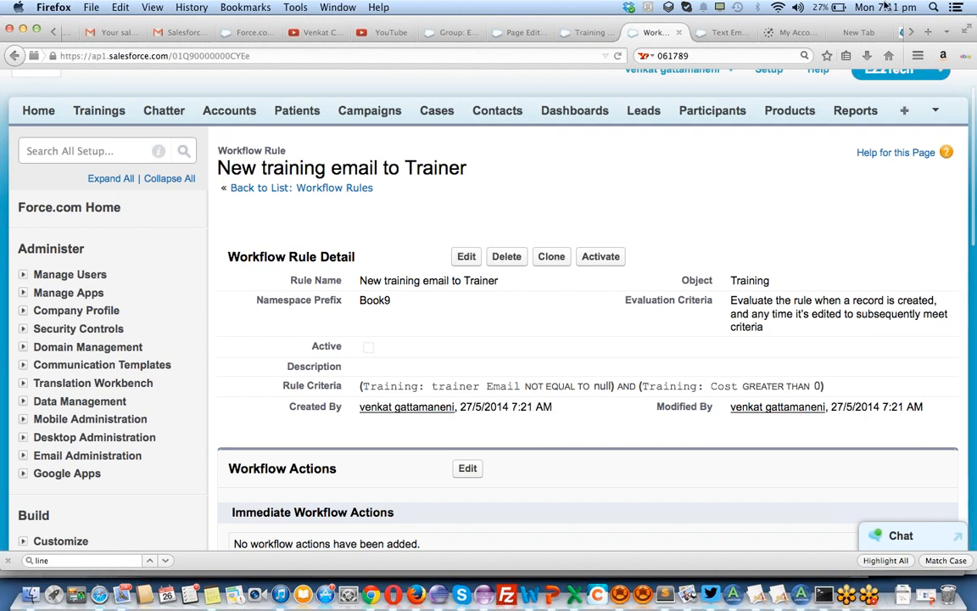
scroll(535, 419, down, 2)
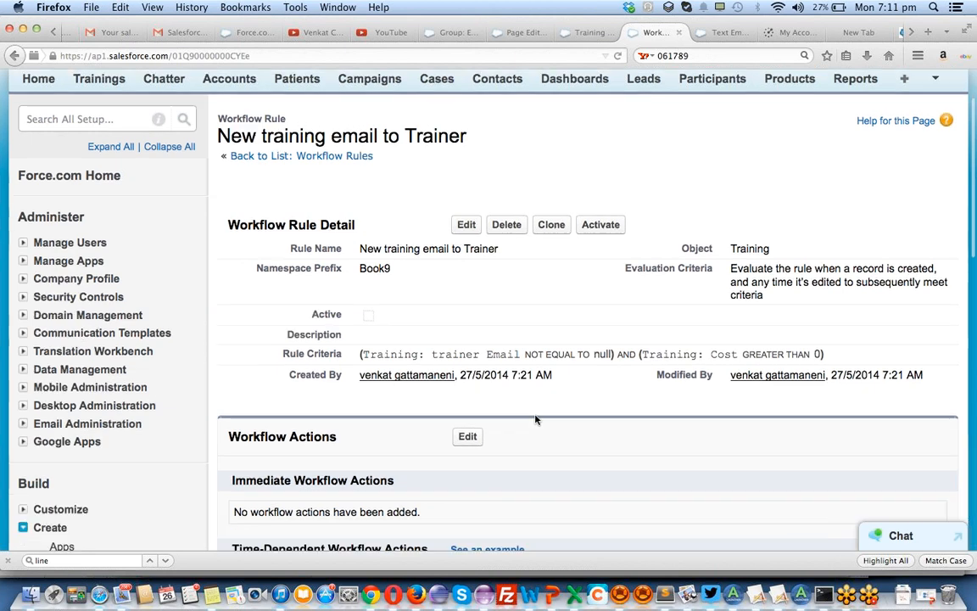
scroll(555, 362, down, 3)
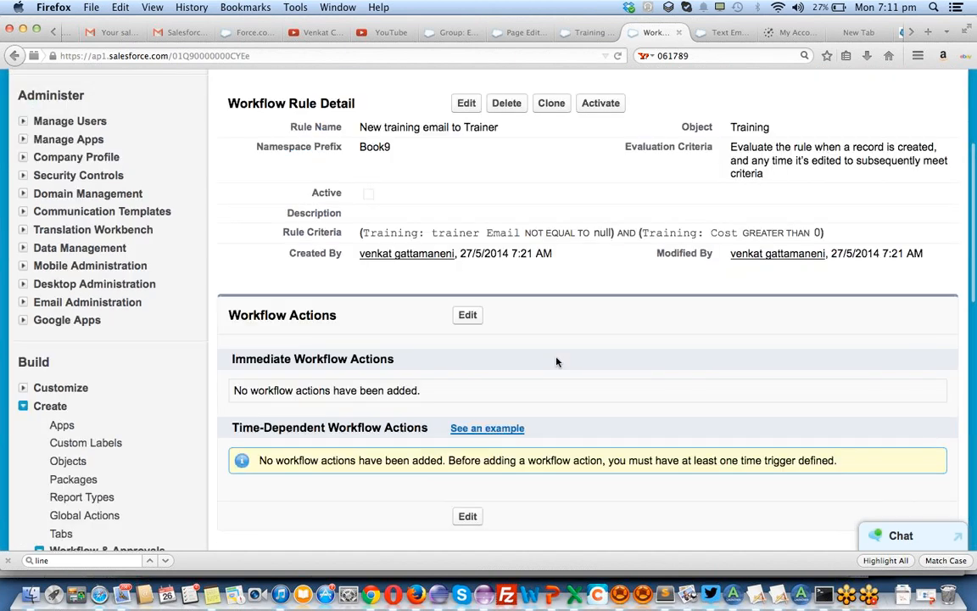
scroll(556, 362, up, 3)
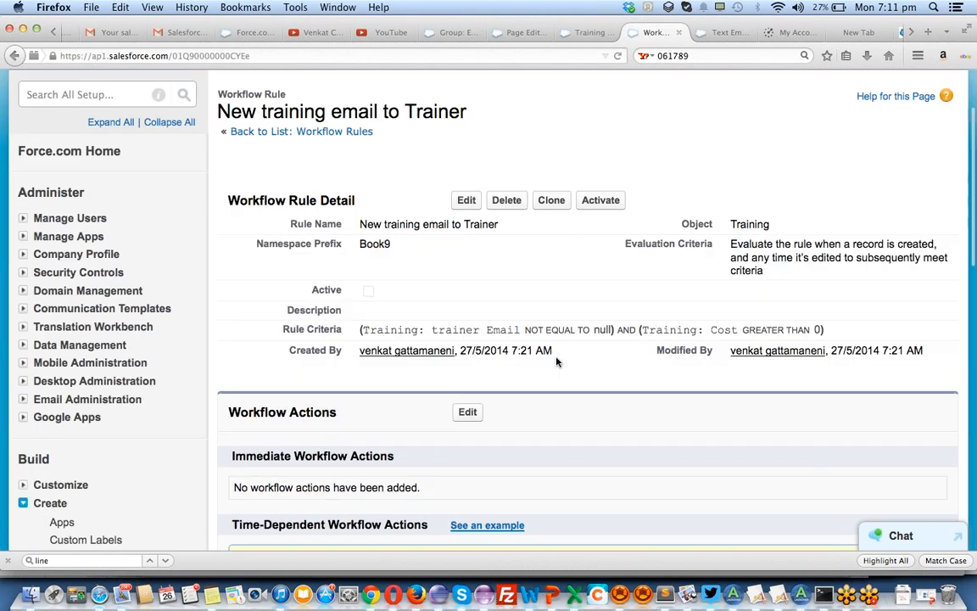
click(600, 201)
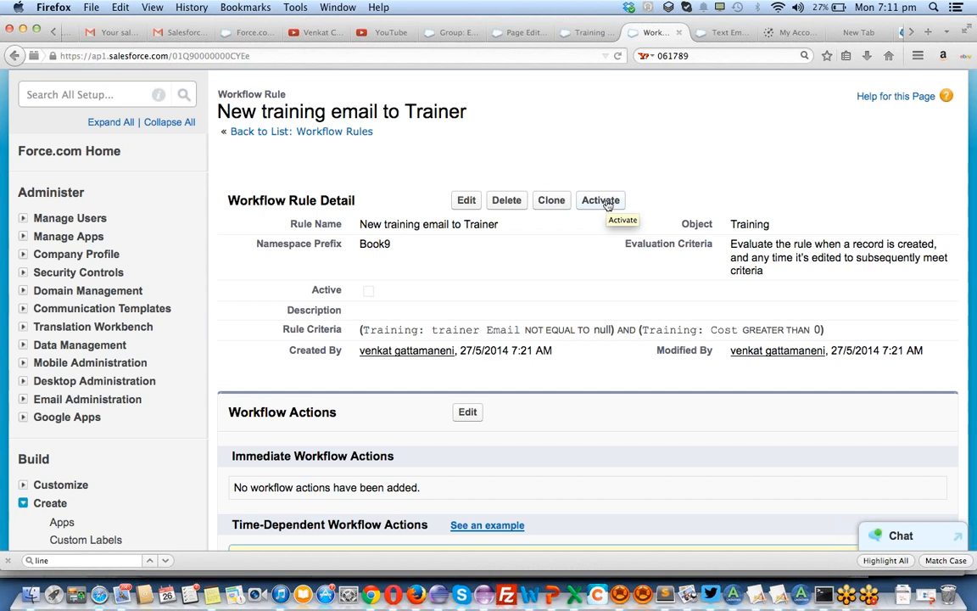
click(607, 205)
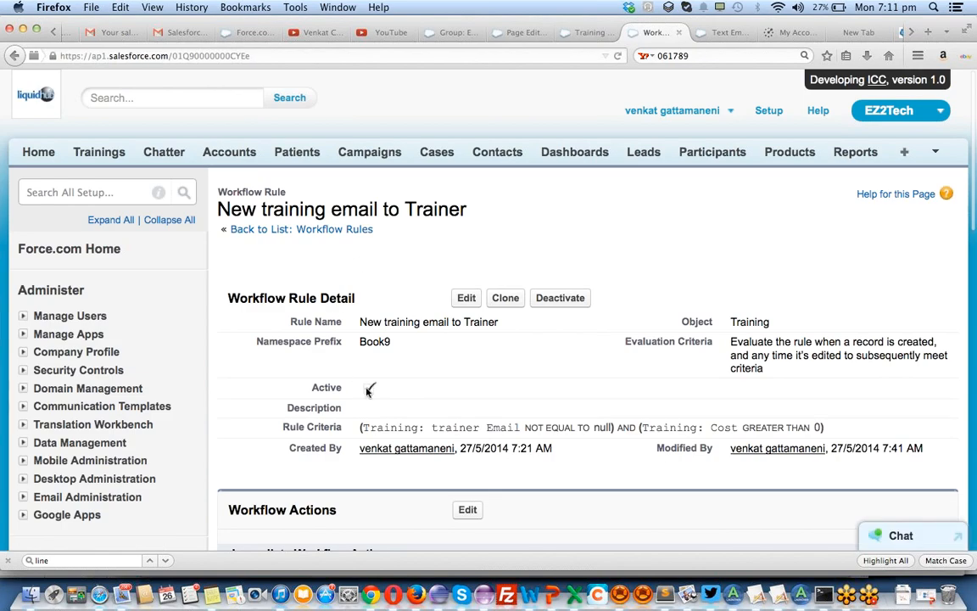
Step: Review the rule's settings in edit mode, cancel without changes, and begin editing its workflow actions
click(465, 299)
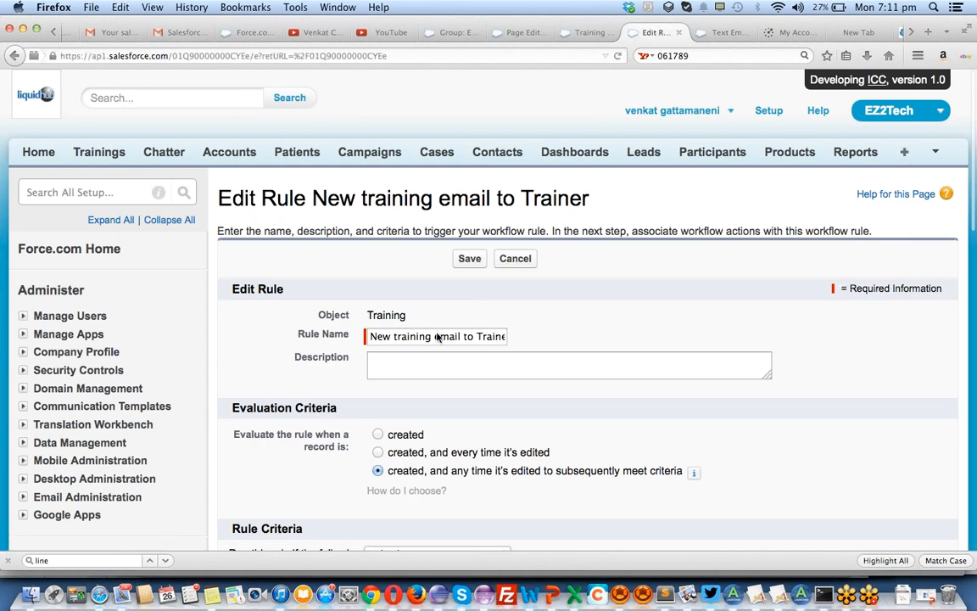
scroll(437, 335, down, 8)
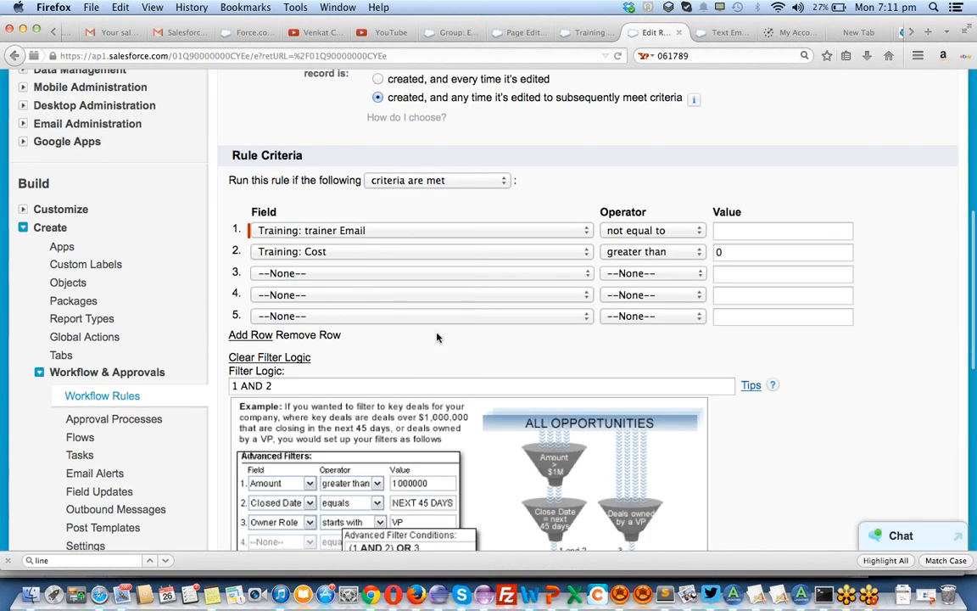
scroll(437, 338, down, 8)
scroll(437, 338, up, 14)
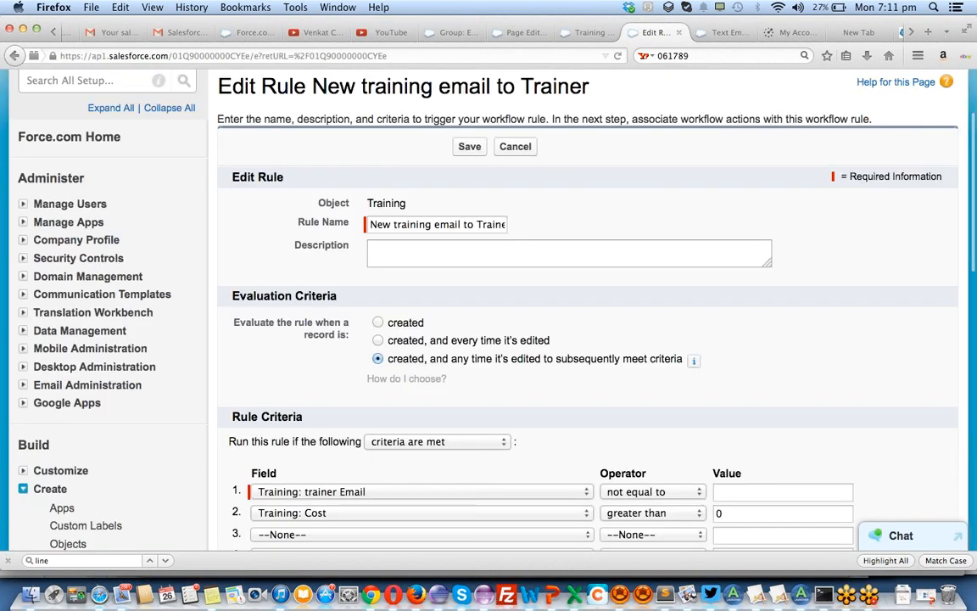
click(518, 146)
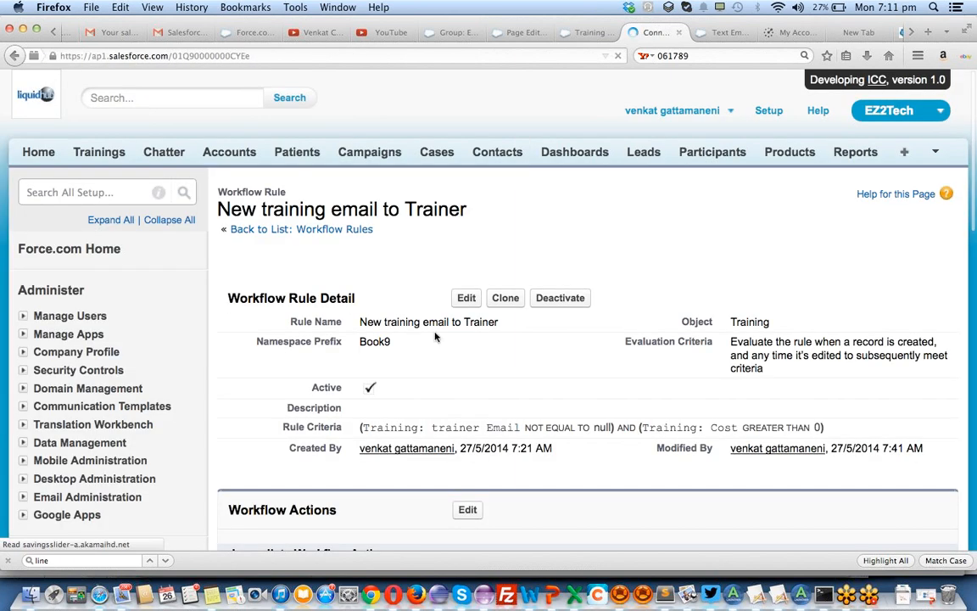
scroll(403, 379, down, 5)
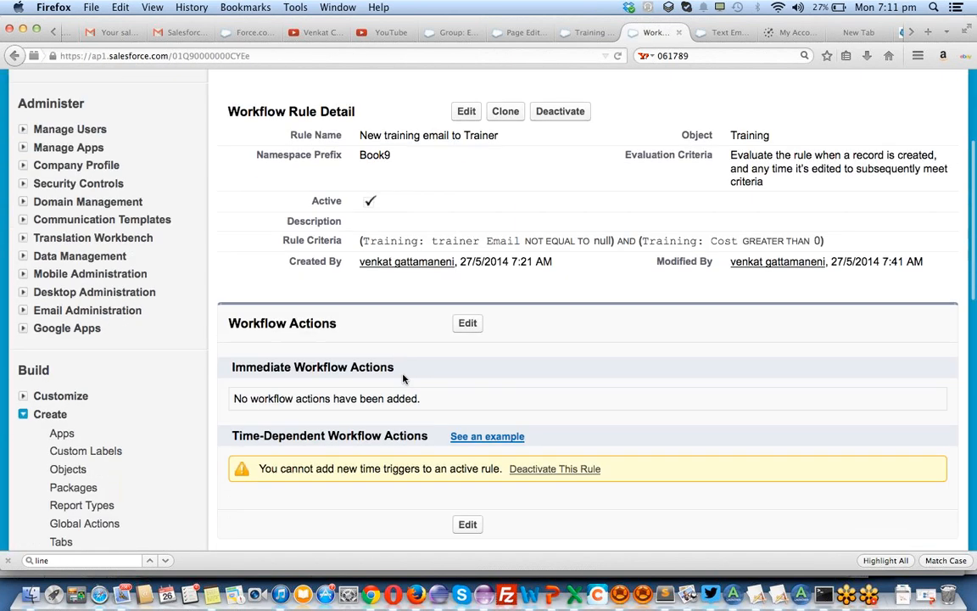
click(471, 327)
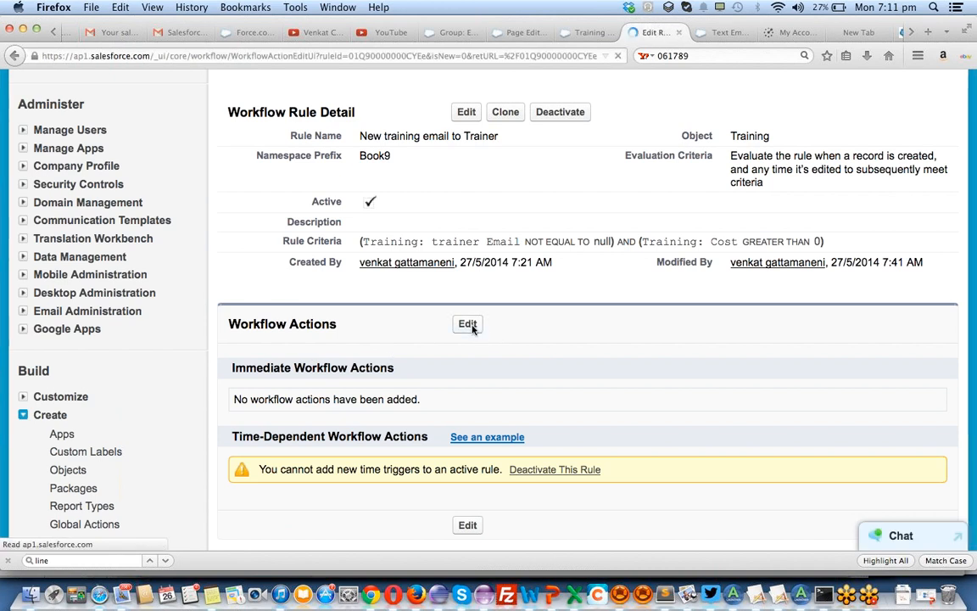
Step: Add a new Email Alert workflow action and start its description with 'Email alert'
scroll(328, 288, down, 3)
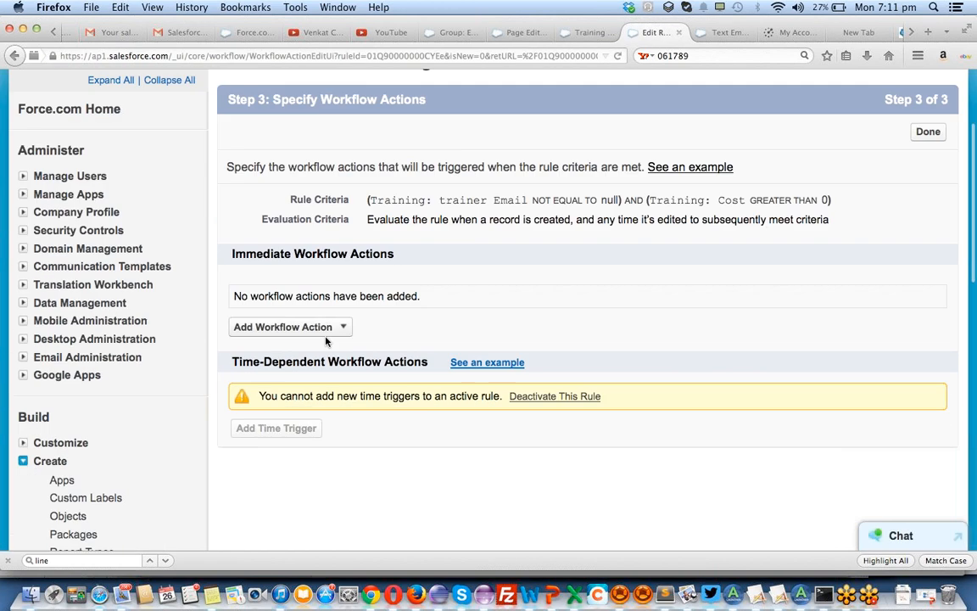
click(322, 327)
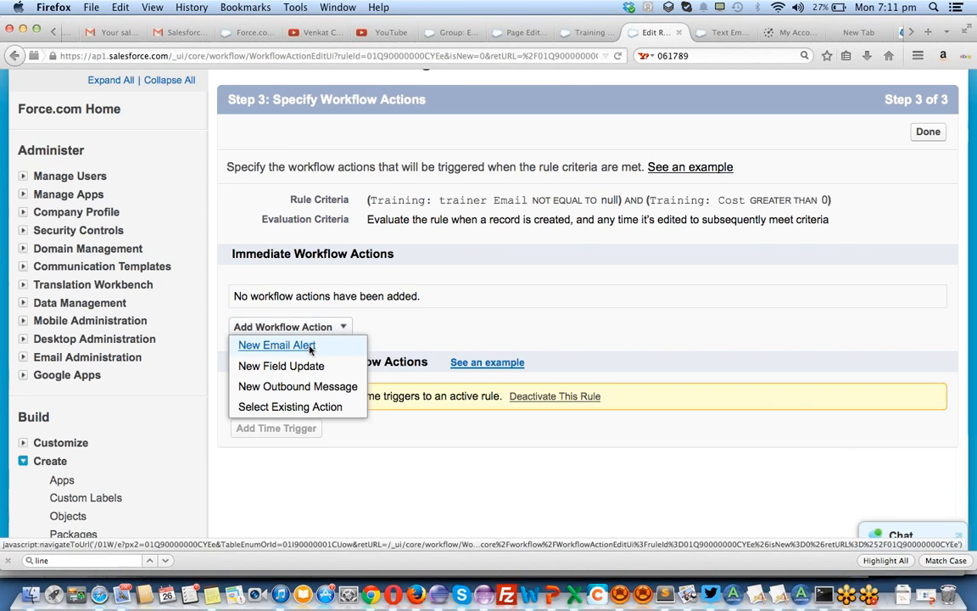
click(309, 348)
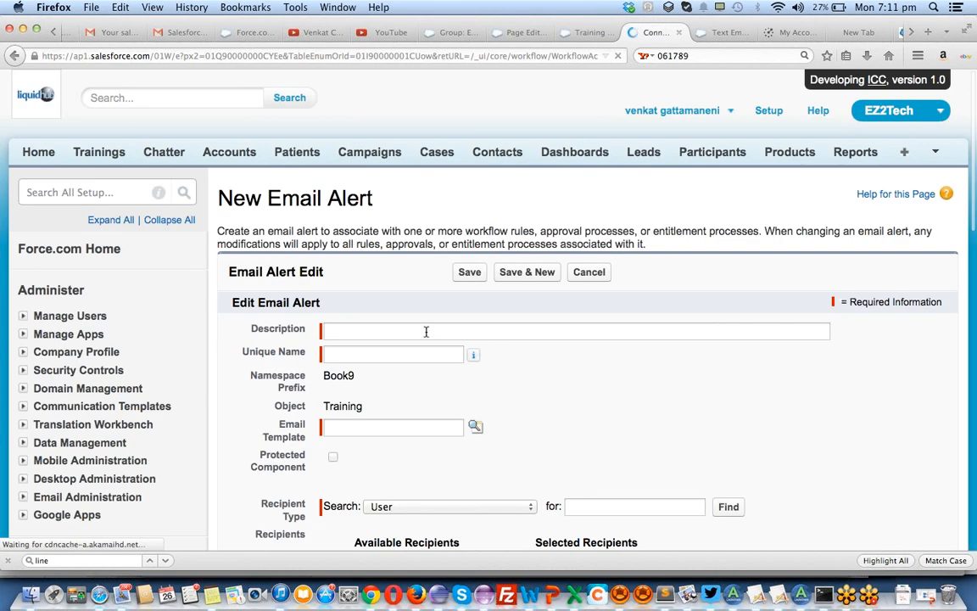
click(426, 331)
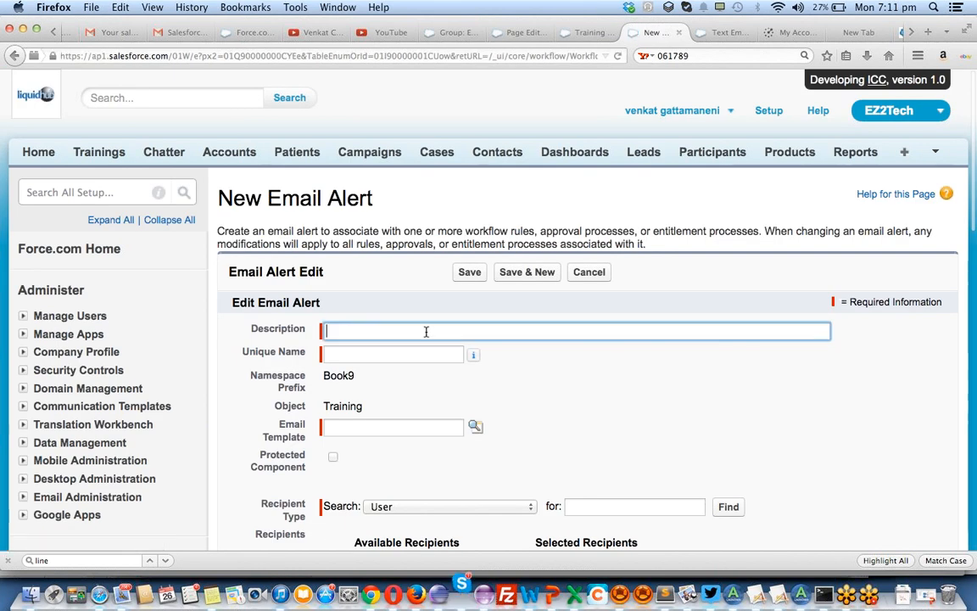
text(Email)
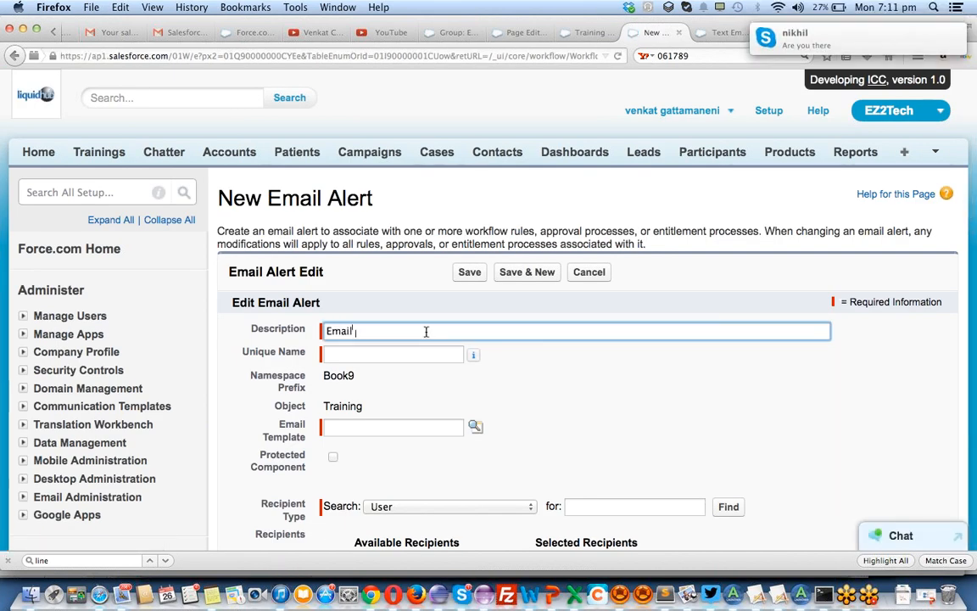
text( aler)
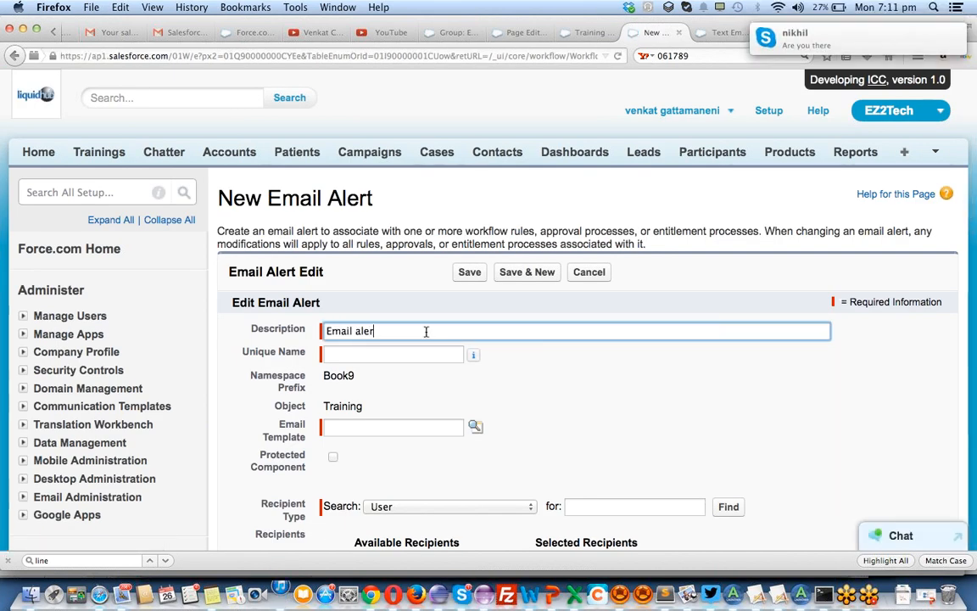
text(t)
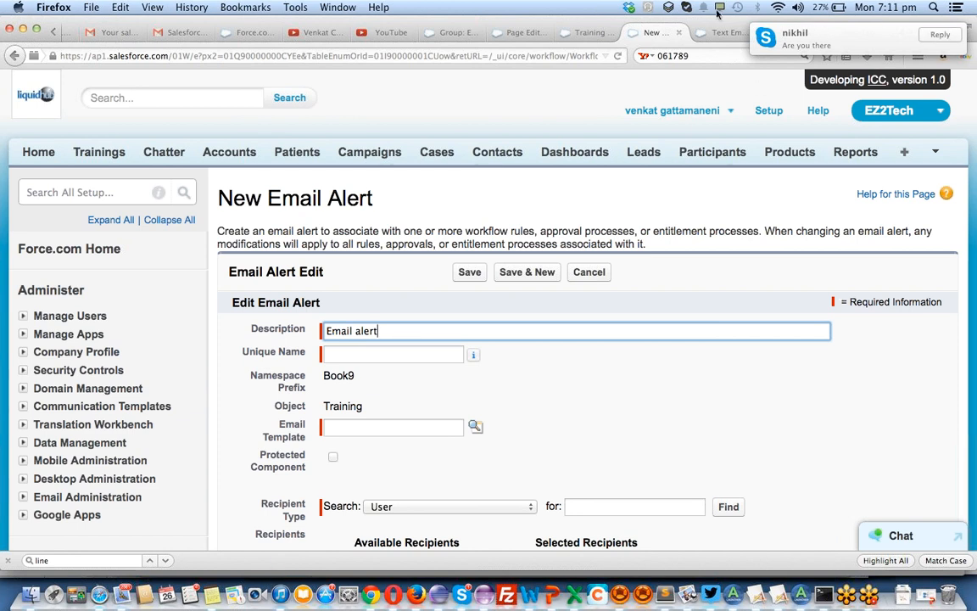
click(687, 7)
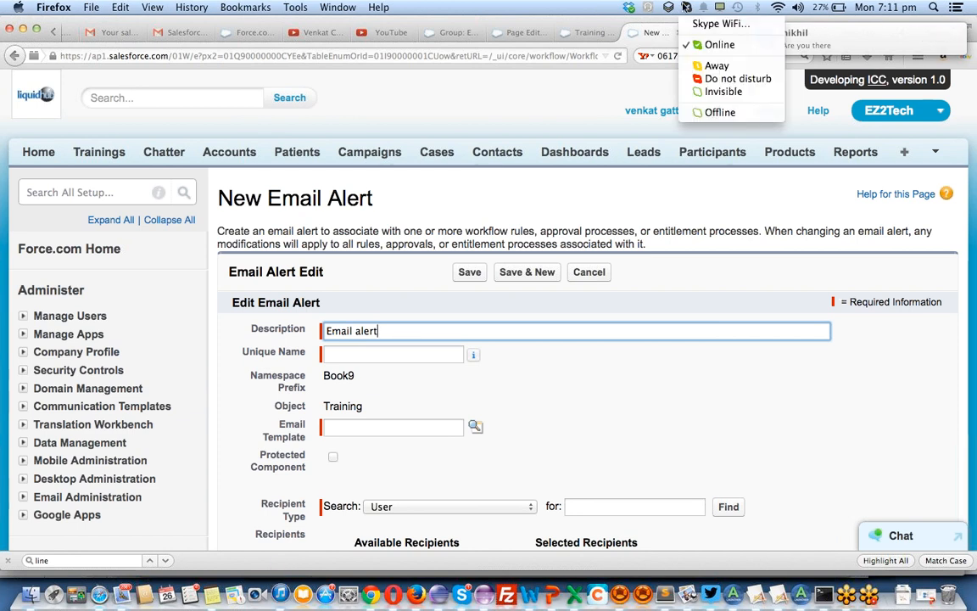
click(706, 79)
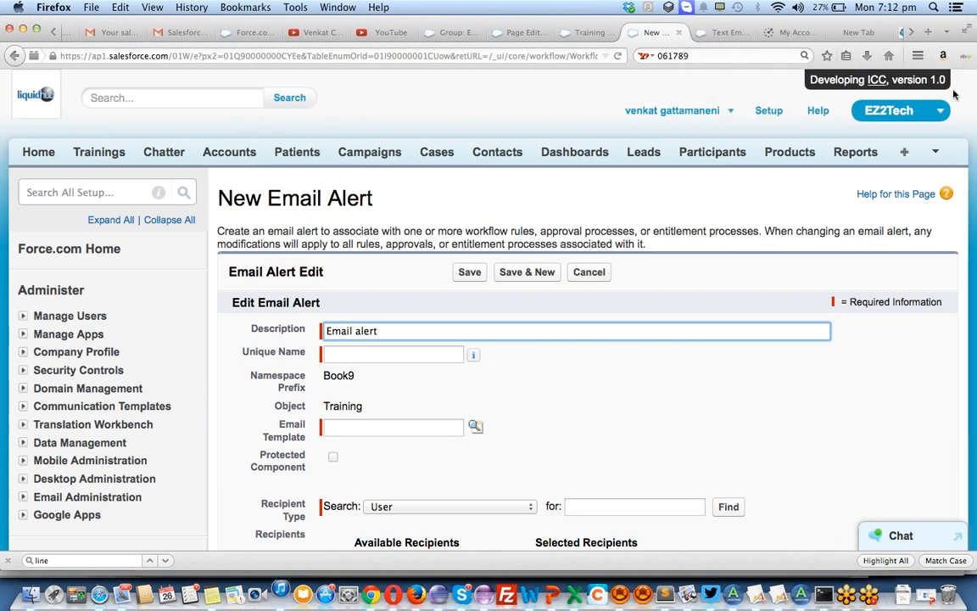
Step: Complete the description 'Email alert to trainer' and unique name 'Email_alert_trainer12'
click(401, 352)
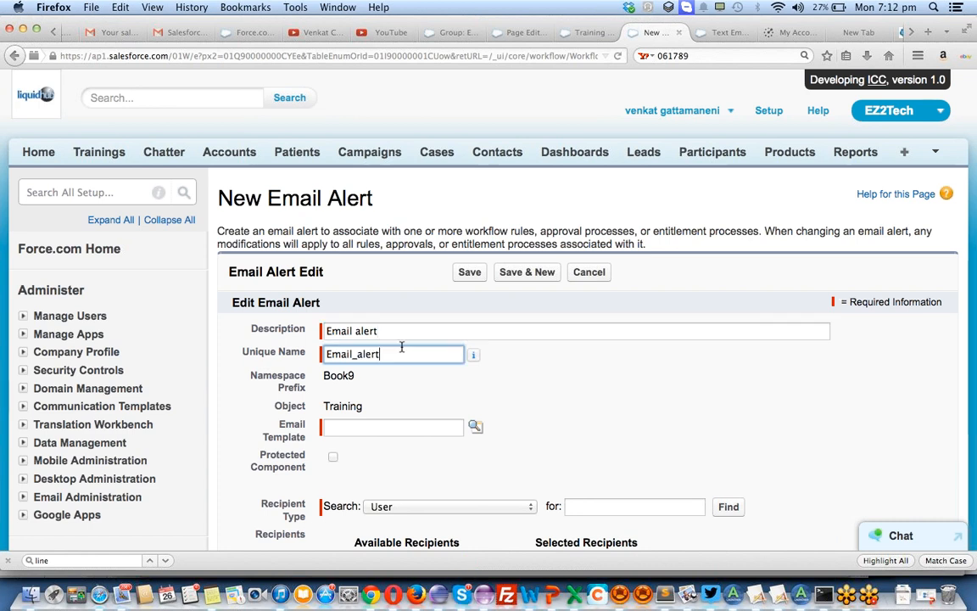
click(417, 332)
text(to tr)
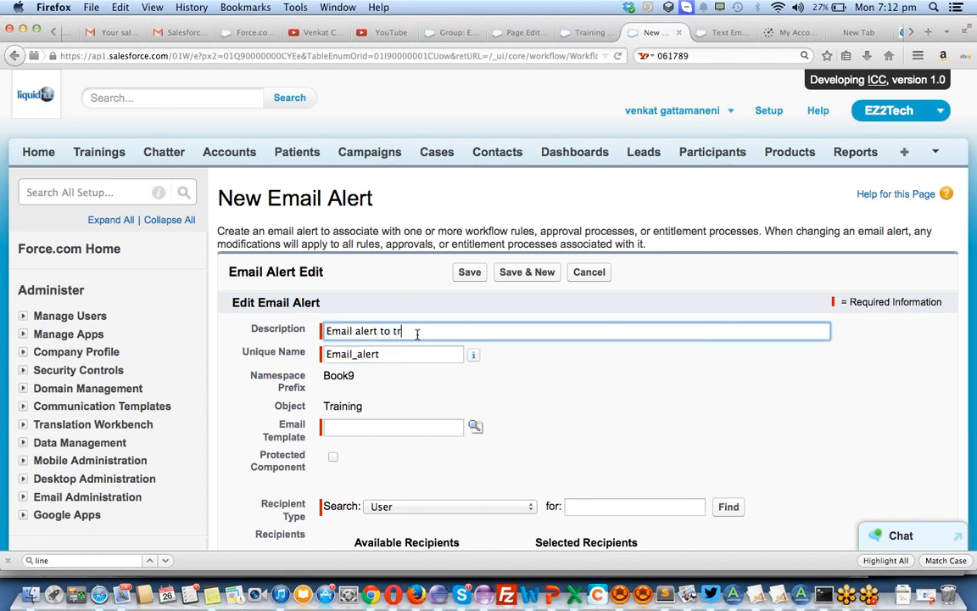
text(ainer)
click(396, 355)
text(_tra)
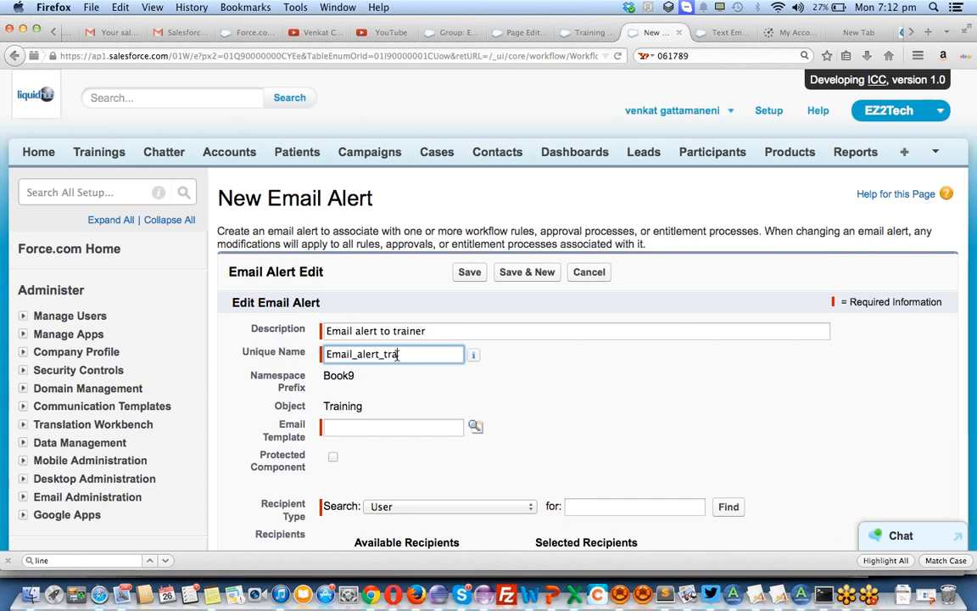
text(iner12)
scroll(413, 370, down, 2)
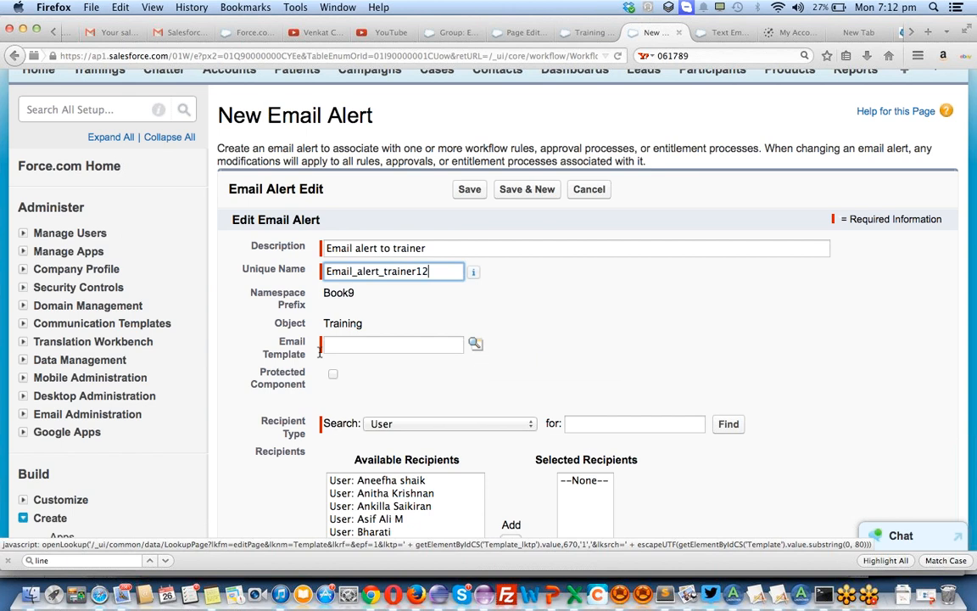
click(476, 345)
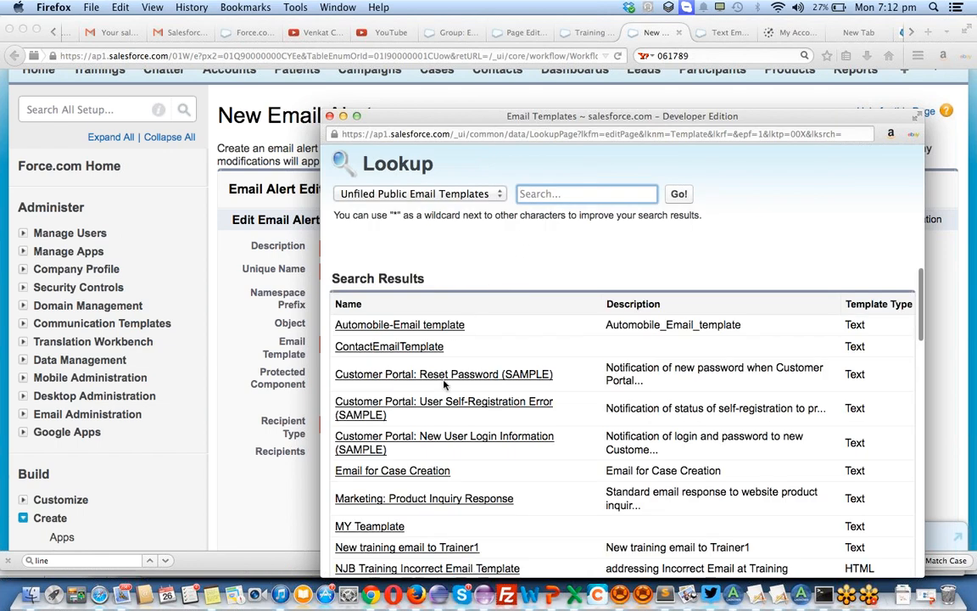
Step: Choose 'New training email to Trainer1' from Unfiled Public Email Templates as the alert's template
scroll(443, 386, down, 1)
scroll(443, 386, down, 1)
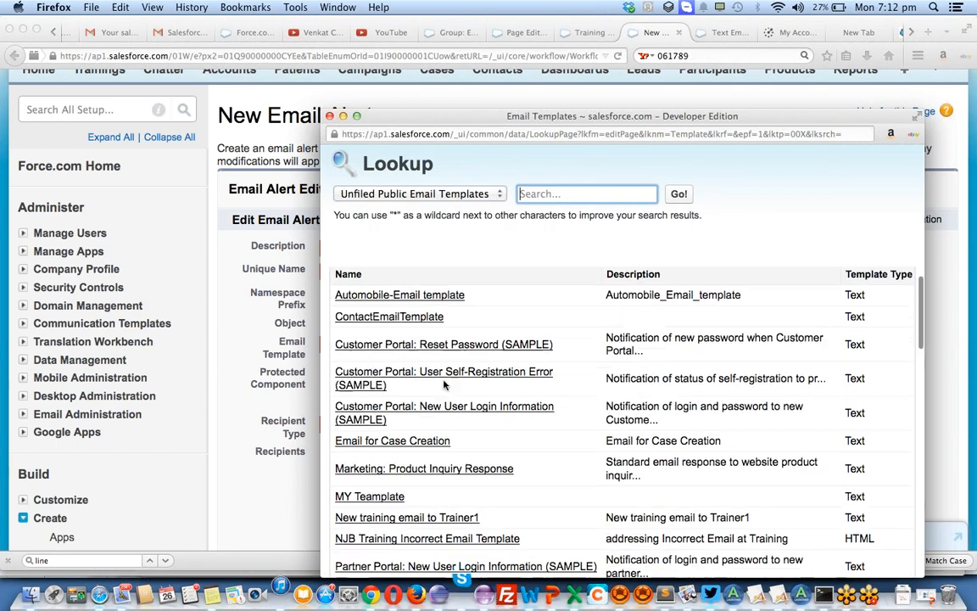
click(395, 194)
click(396, 193)
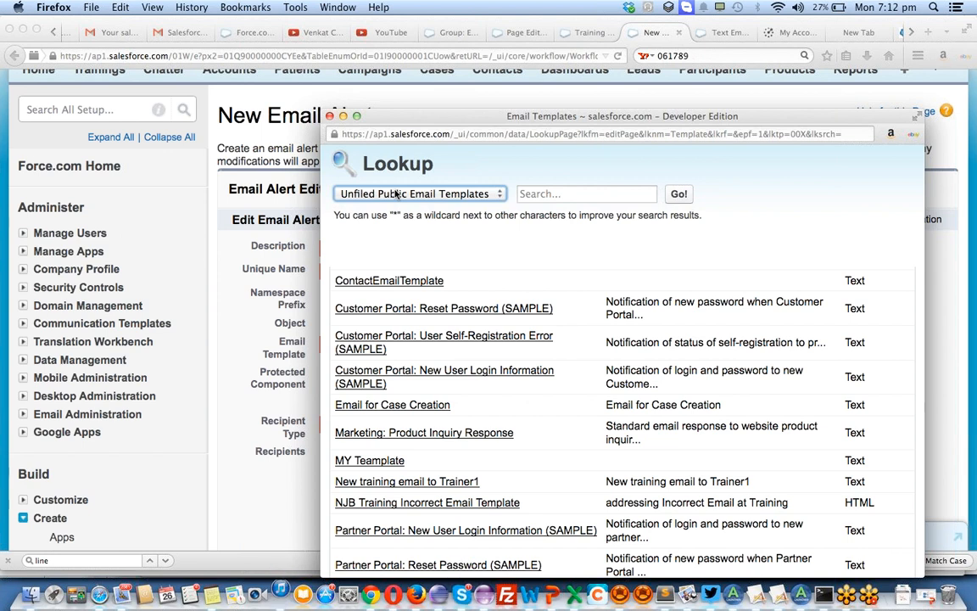
click(395, 195)
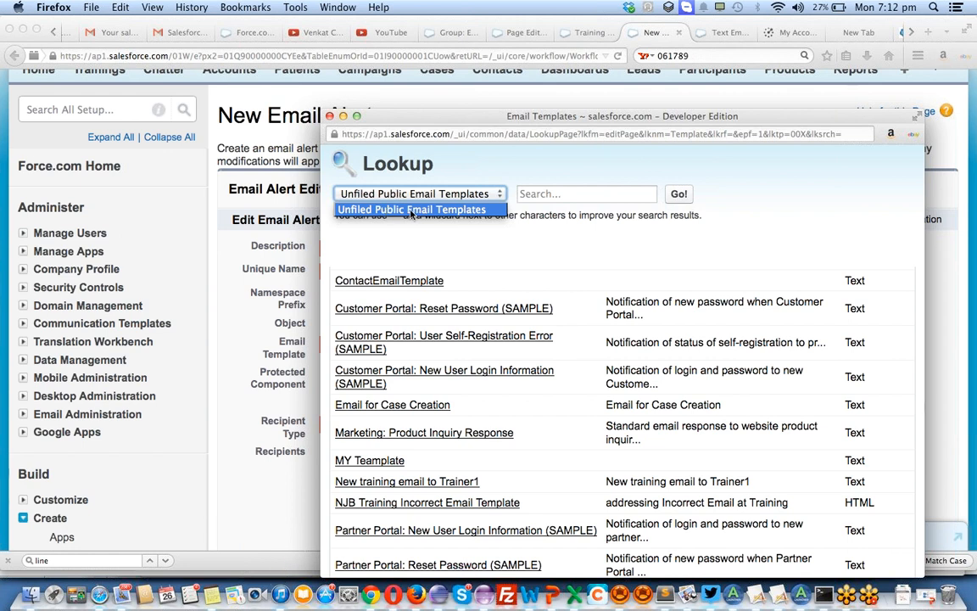
click(415, 214)
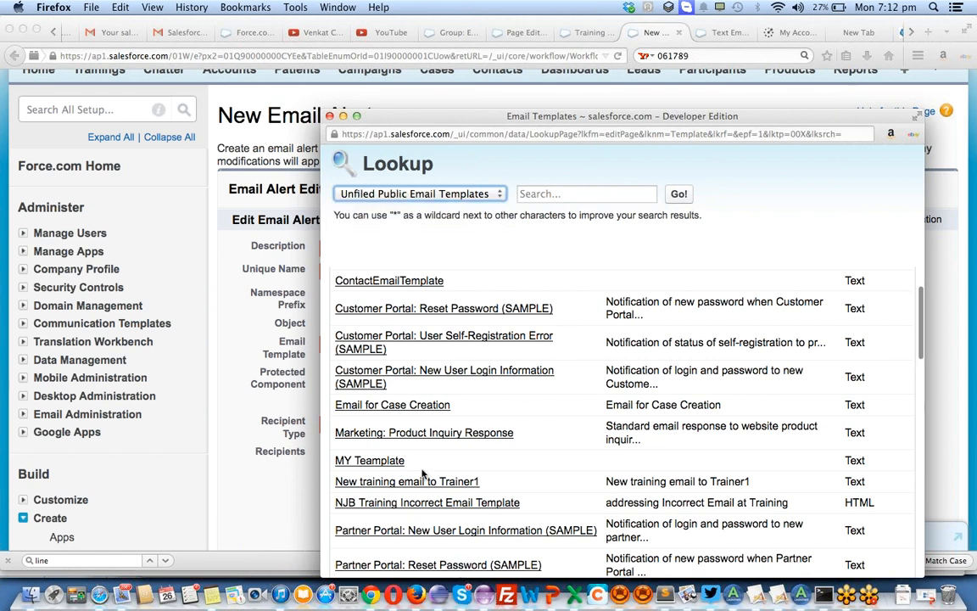
scroll(423, 475, down, 1)
scroll(423, 475, down, 10)
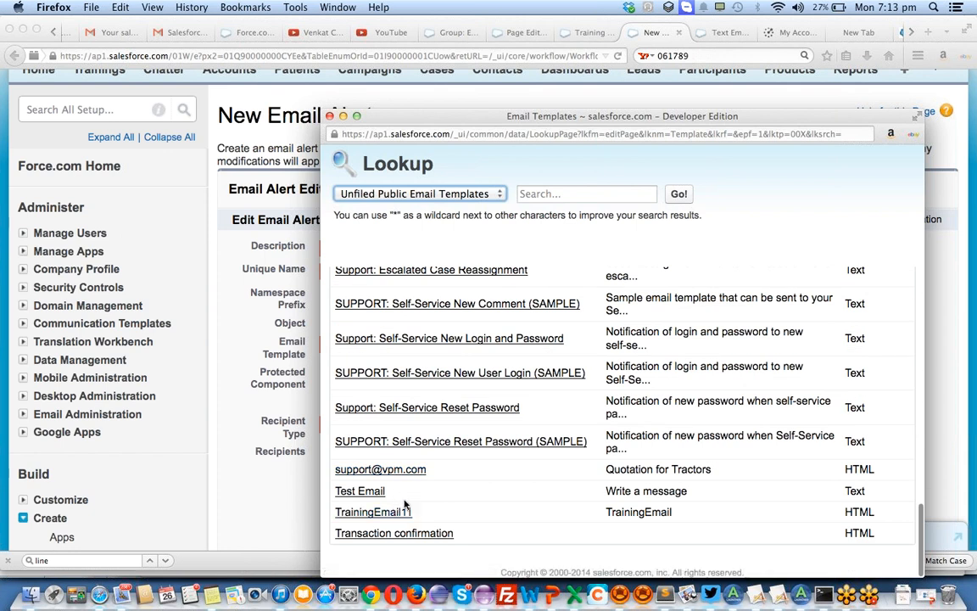
scroll(406, 514, up, 10)
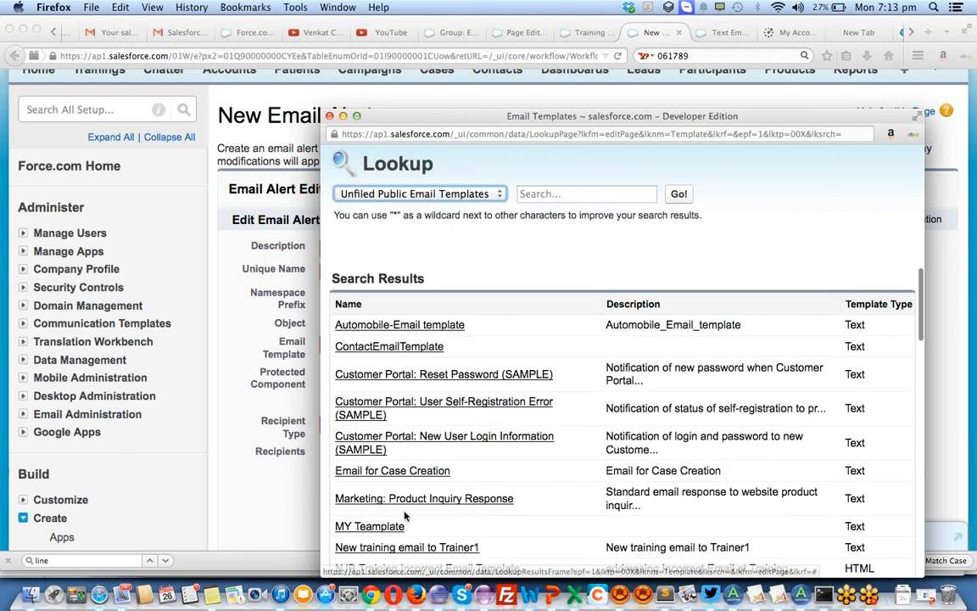
scroll(458, 365, down, 2)
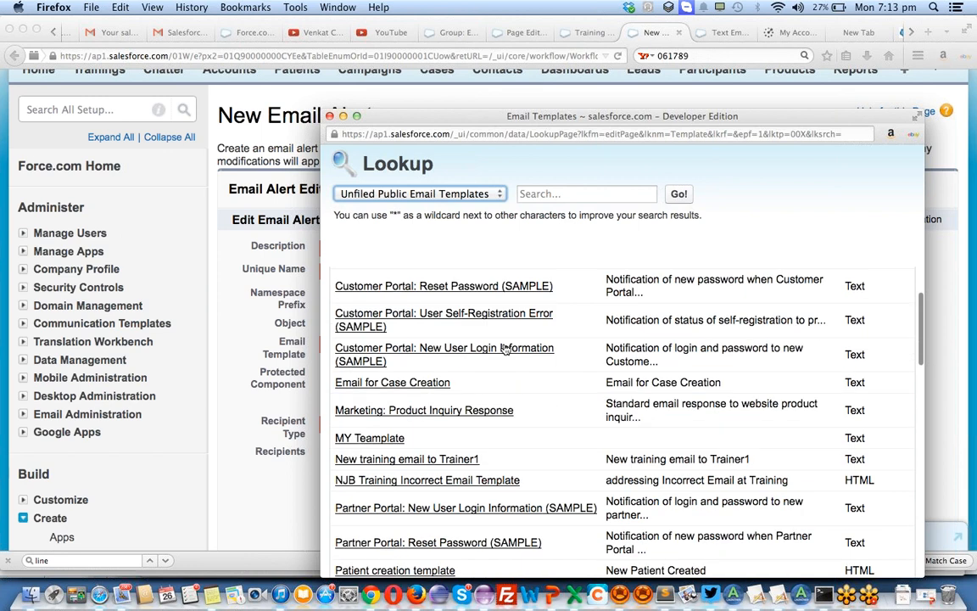
click(468, 459)
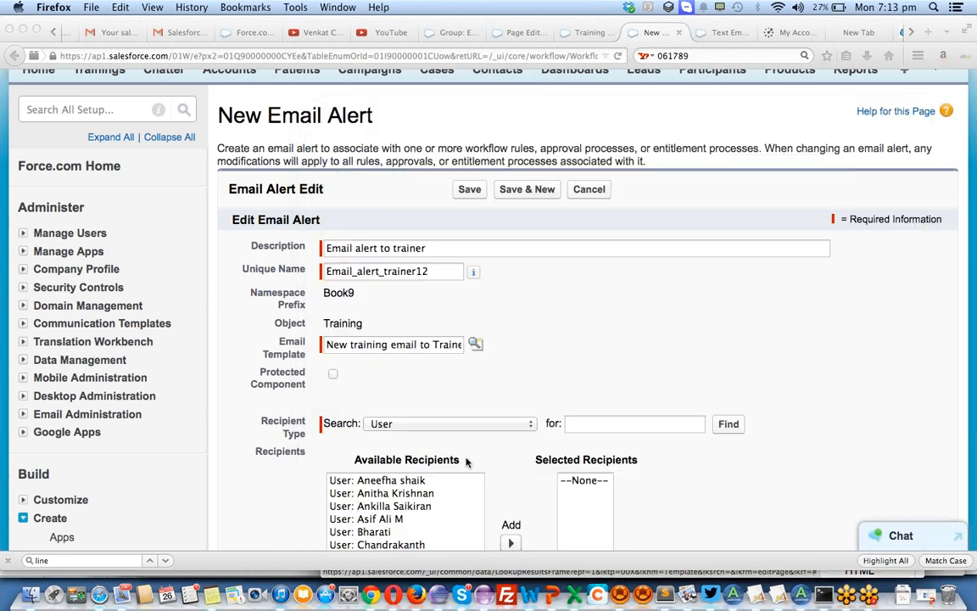
Step: Choose the Email Field recipient type and add 'Email Field: trainer Email' to Selected Recipients
click(433, 424)
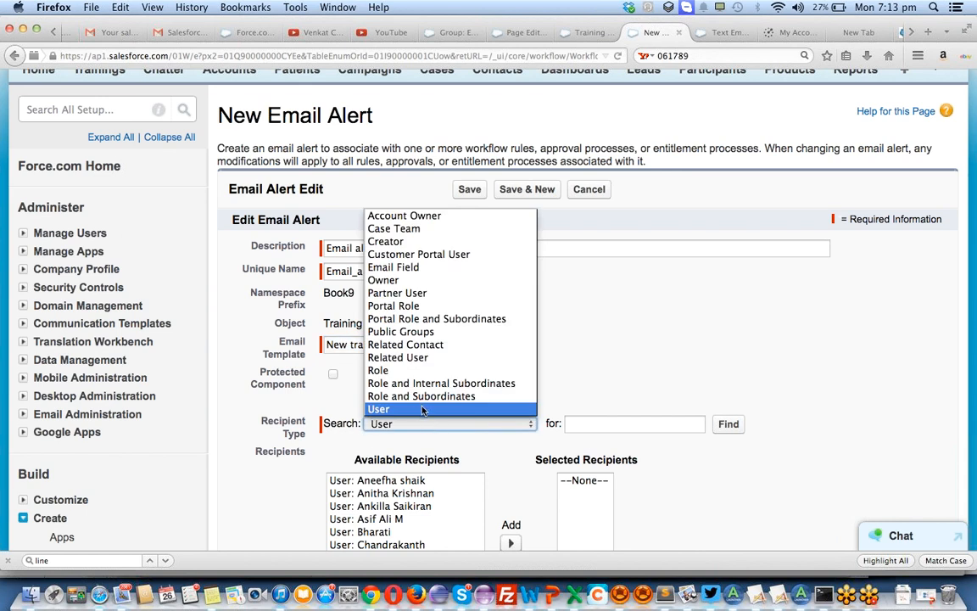
click(425, 268)
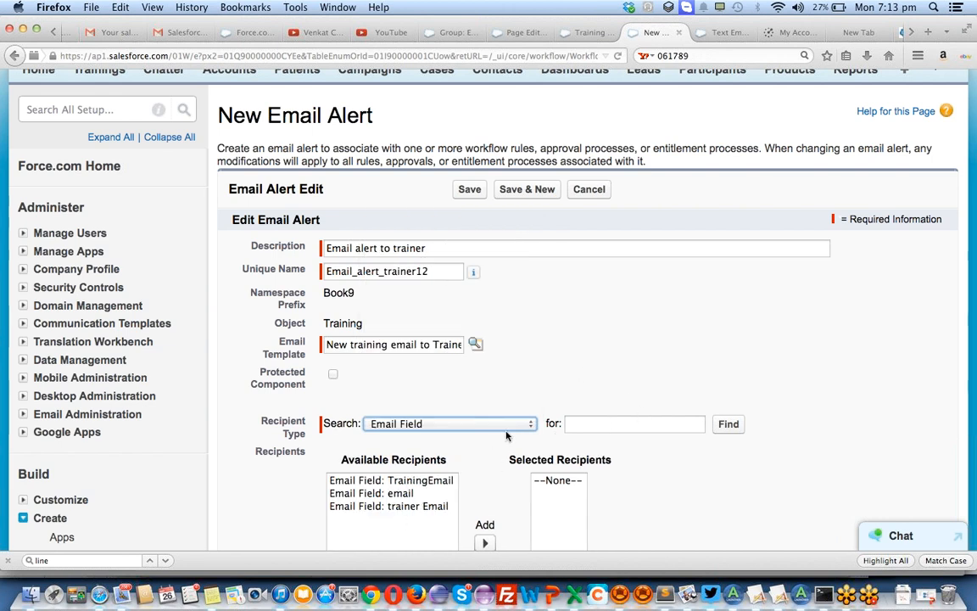
click(420, 424)
click(418, 423)
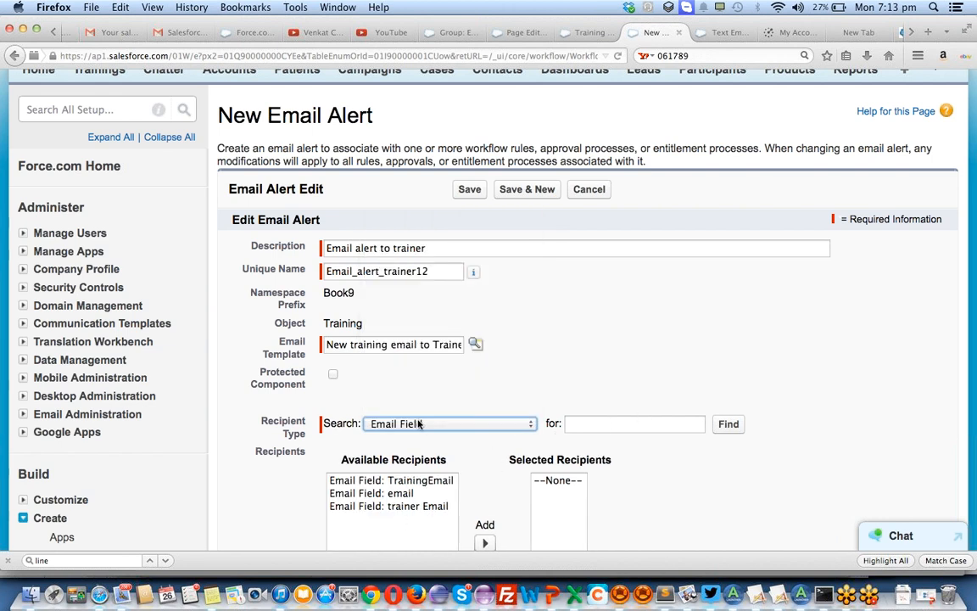
click(403, 507)
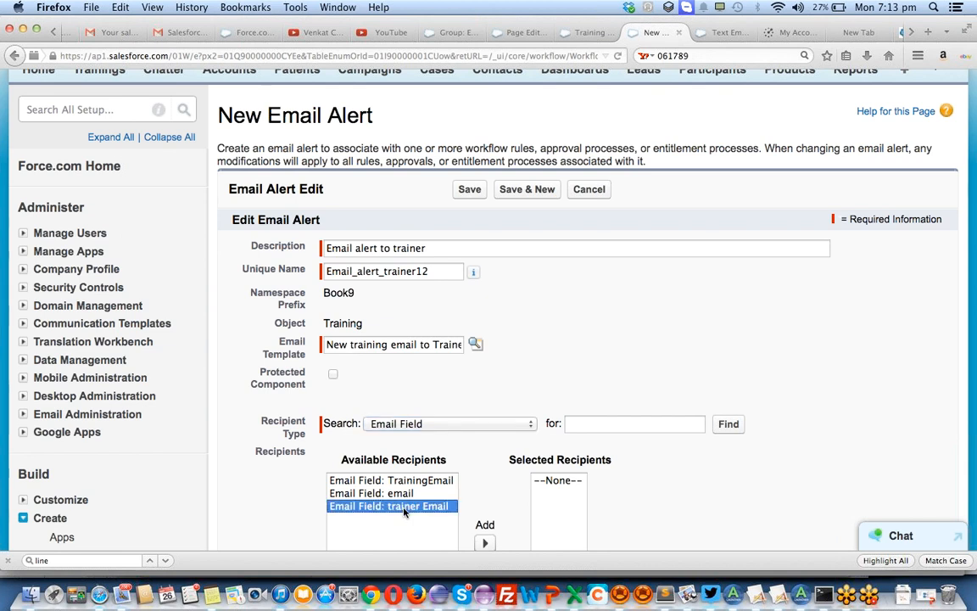
super+click(493, 546)
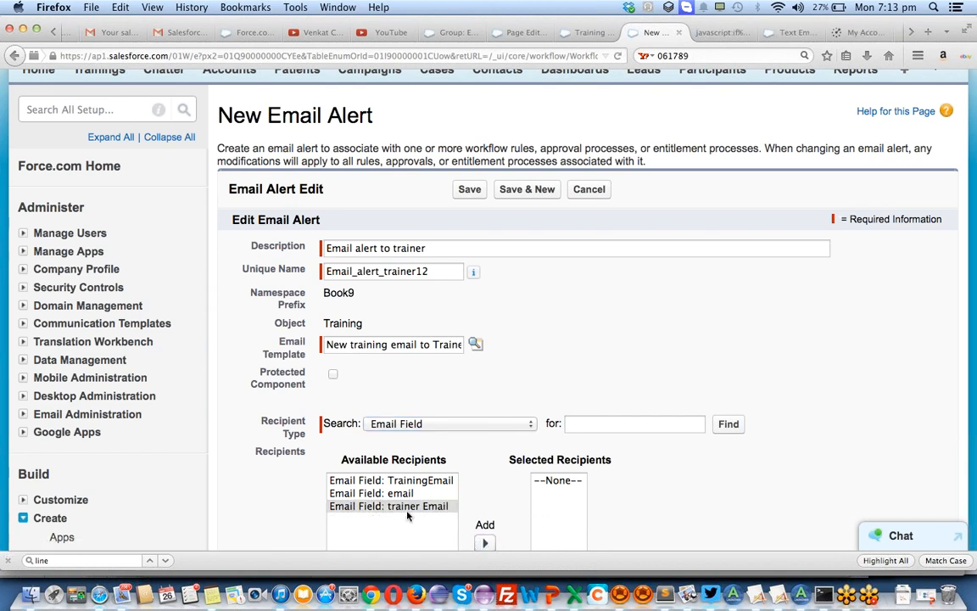
click(377, 506)
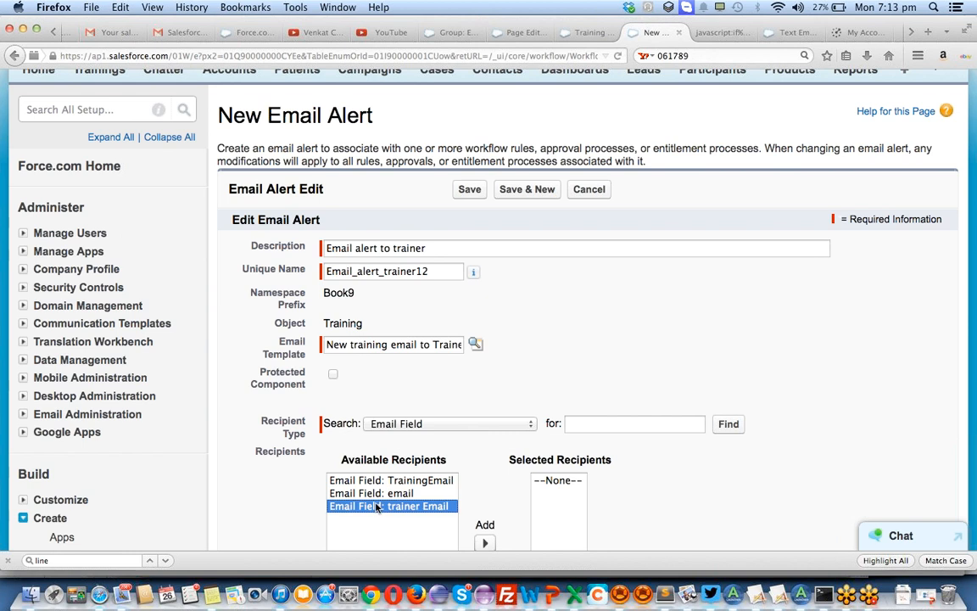
click(486, 544)
Step: Scroll down to the Additional Emails box and place the cursor in it
scroll(586, 480, down, 3)
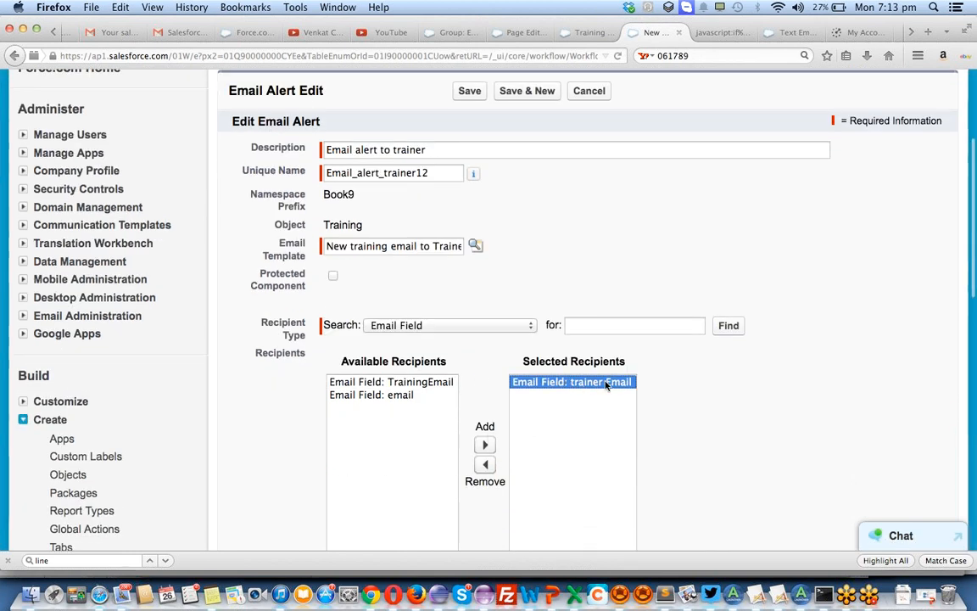
scroll(465, 443, down, 6)
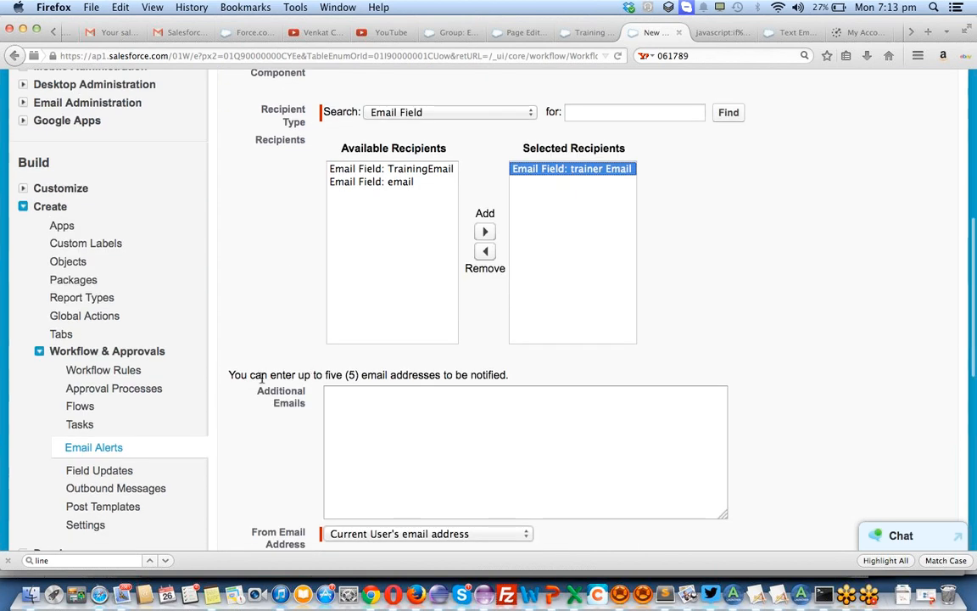
double_click(240, 375)
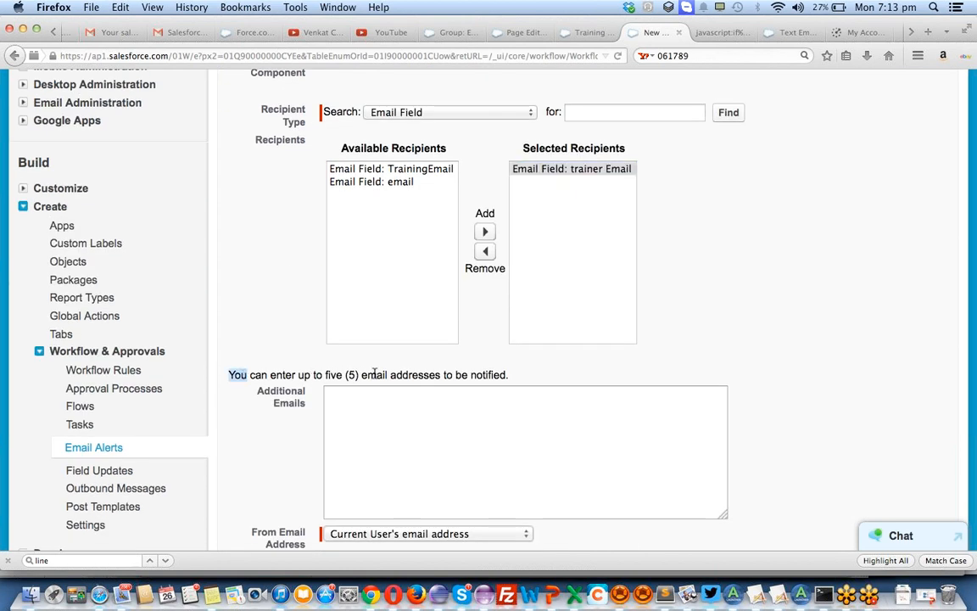
click(397, 409)
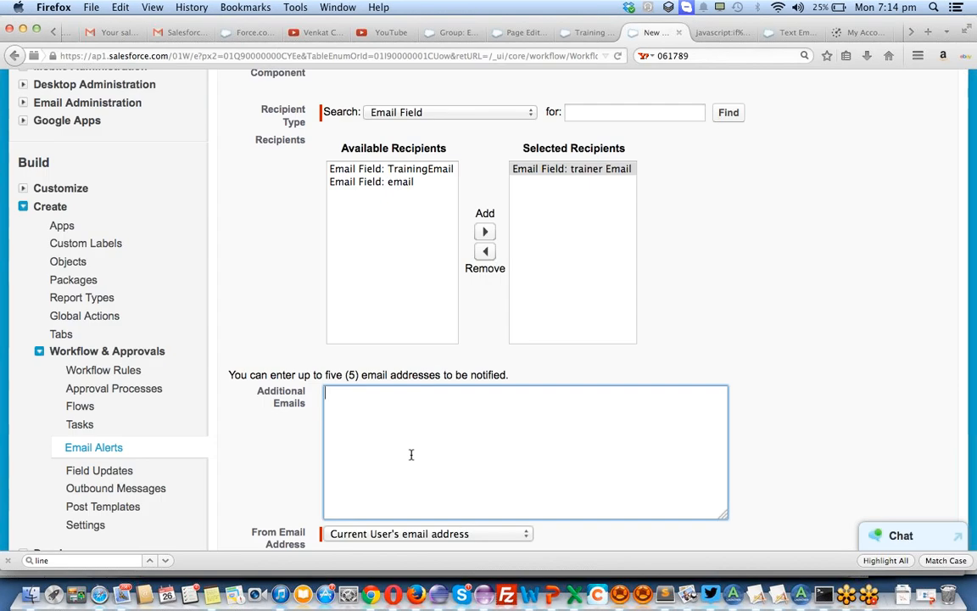
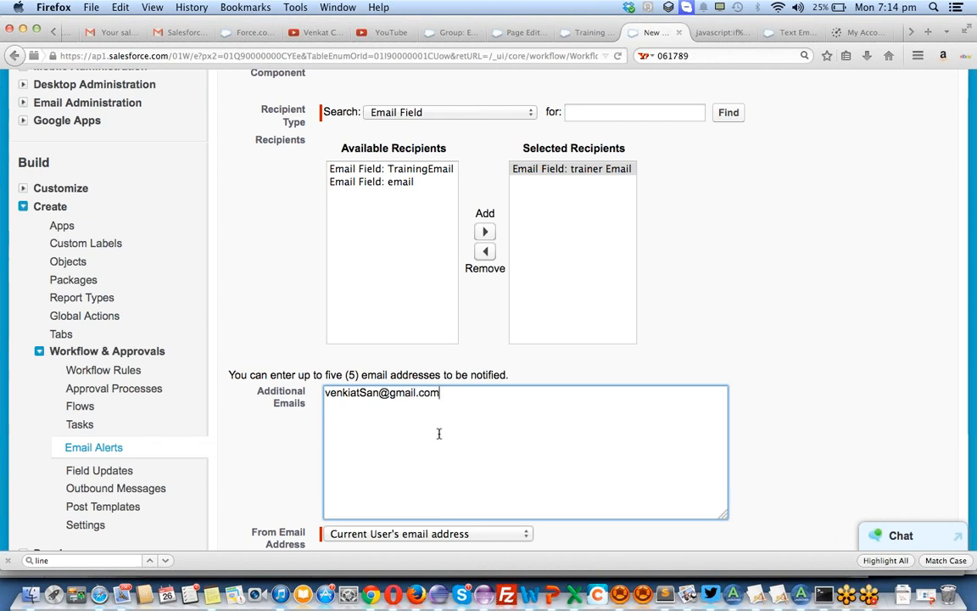
scroll(438, 433, down, 3)
click(393, 426)
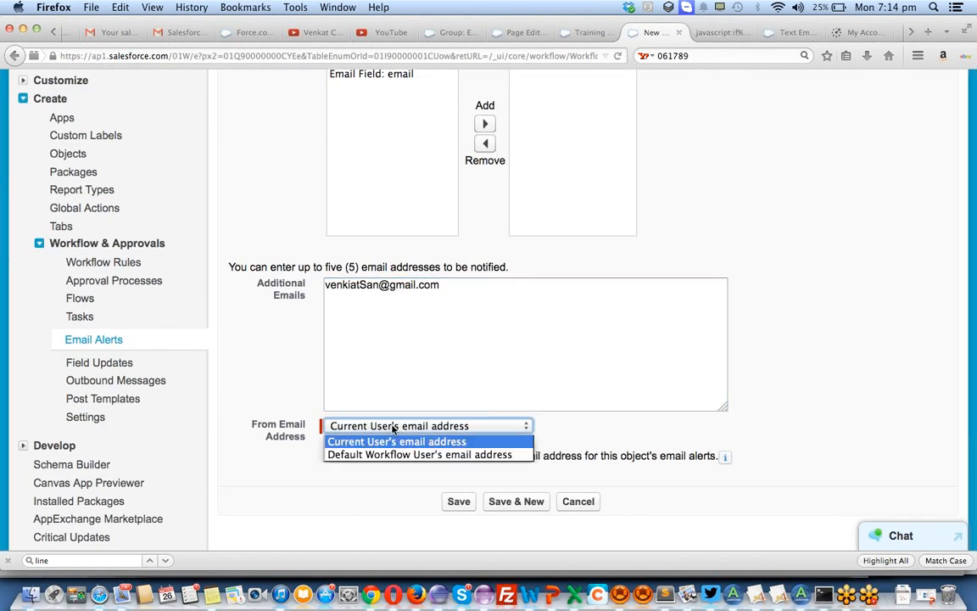
click(396, 441)
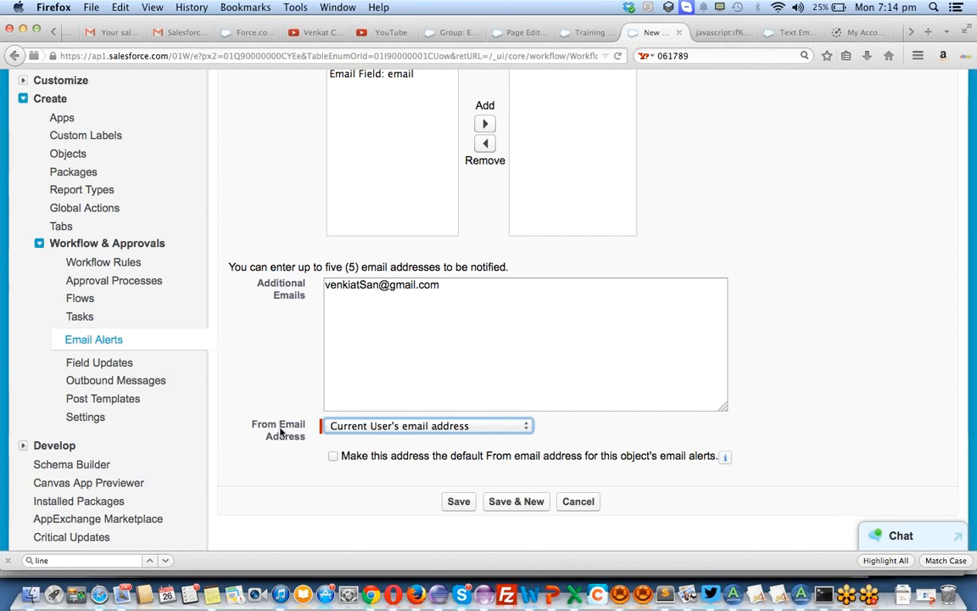
click(360, 427)
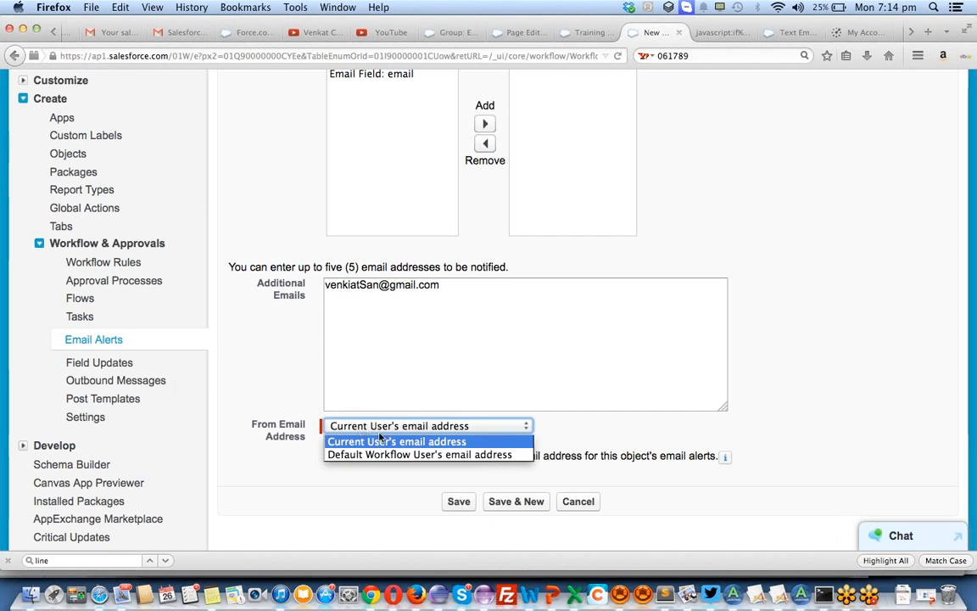
click(436, 442)
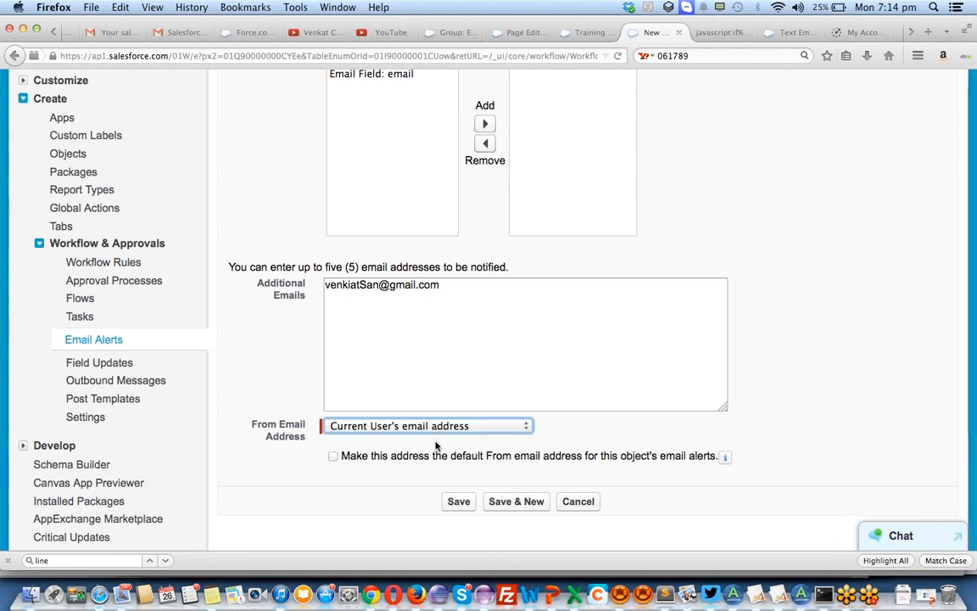
click(393, 428)
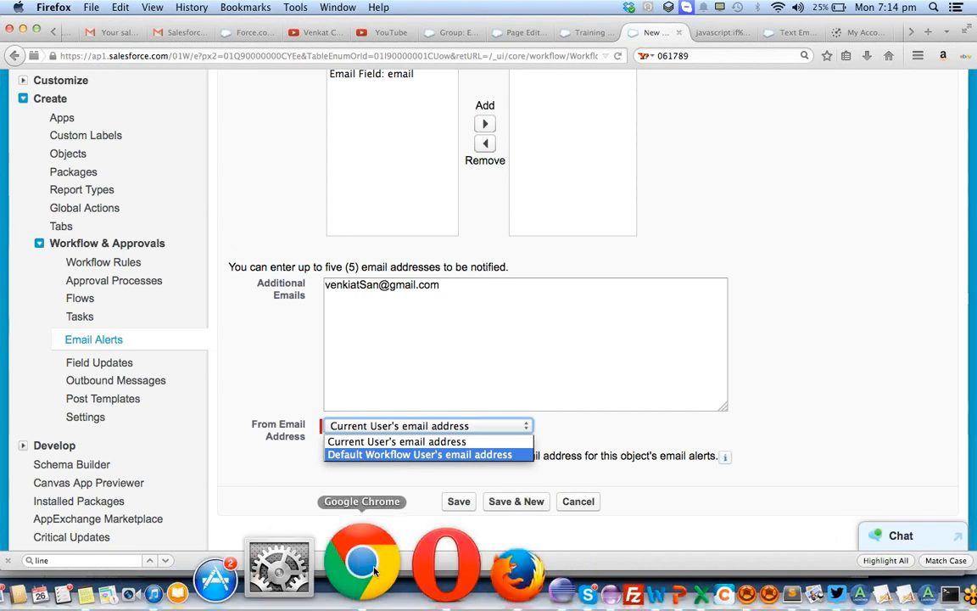
Step: In Gmail, open the 'New Training is created' notification and inspect its sender's name and address
click(371, 594)
click(458, 192)
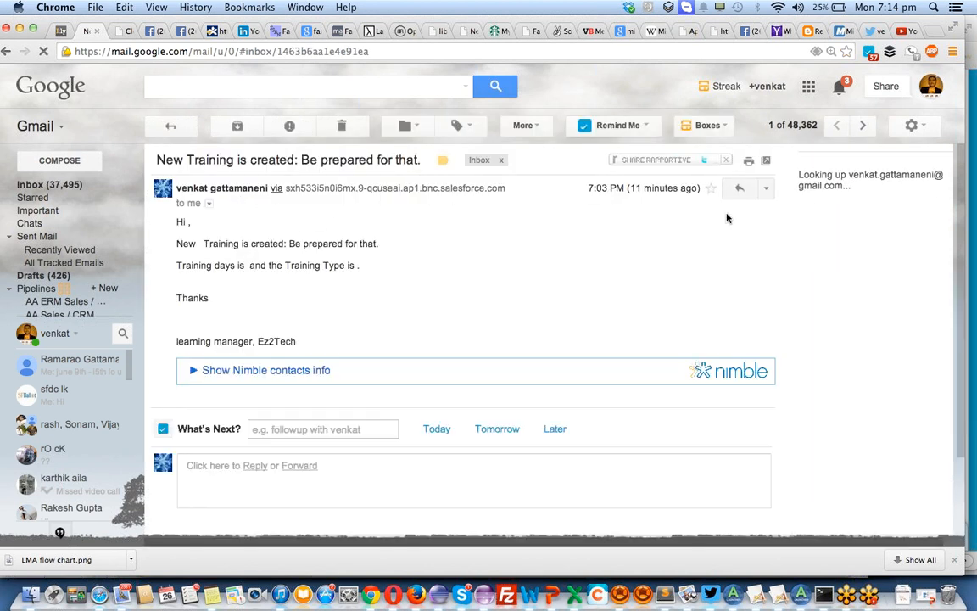
click(210, 204)
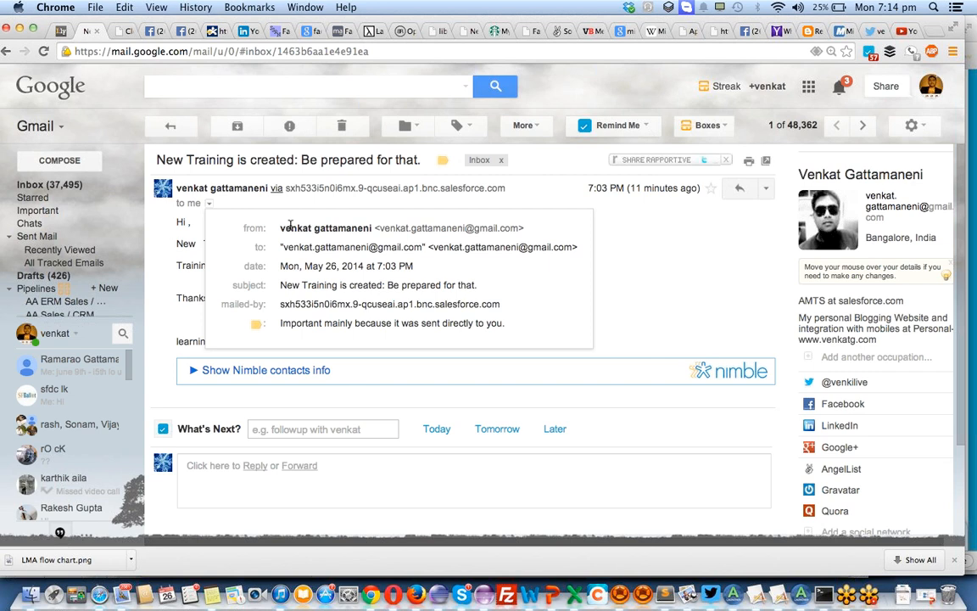
drag(253, 205, 527, 227)
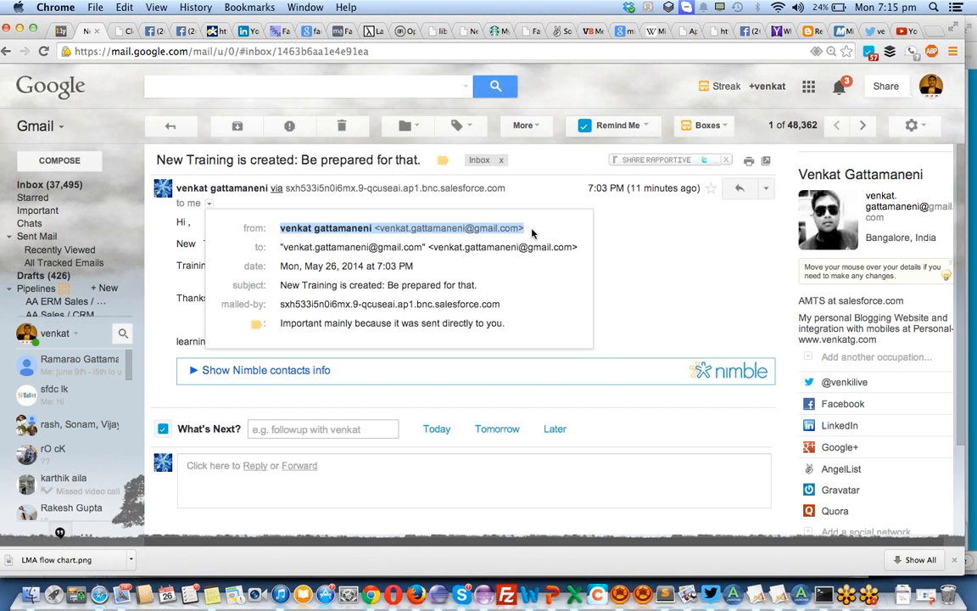
click(665, 231)
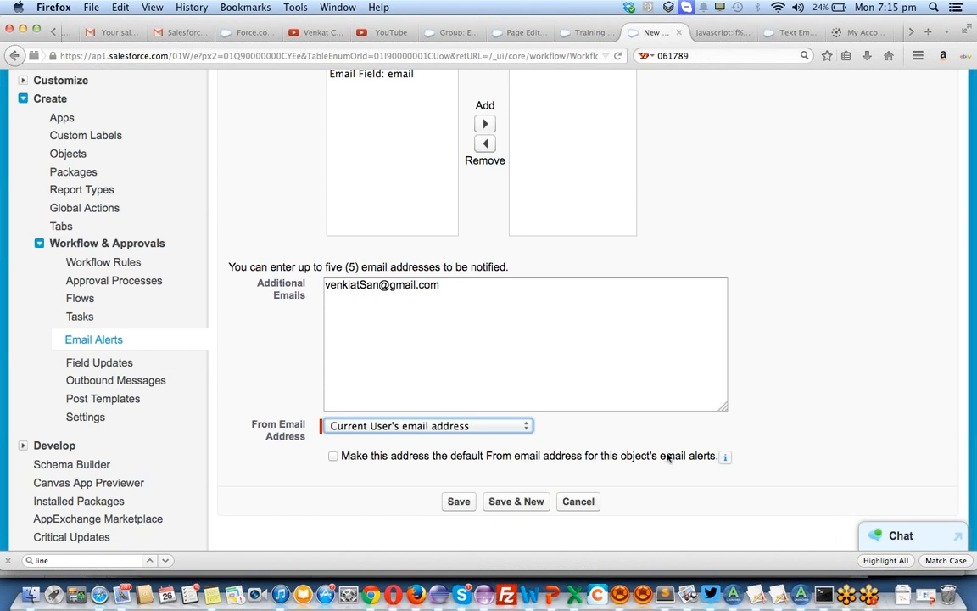
Step: Make the current user's address the default From address, save the alert and confirm the override
click(334, 456)
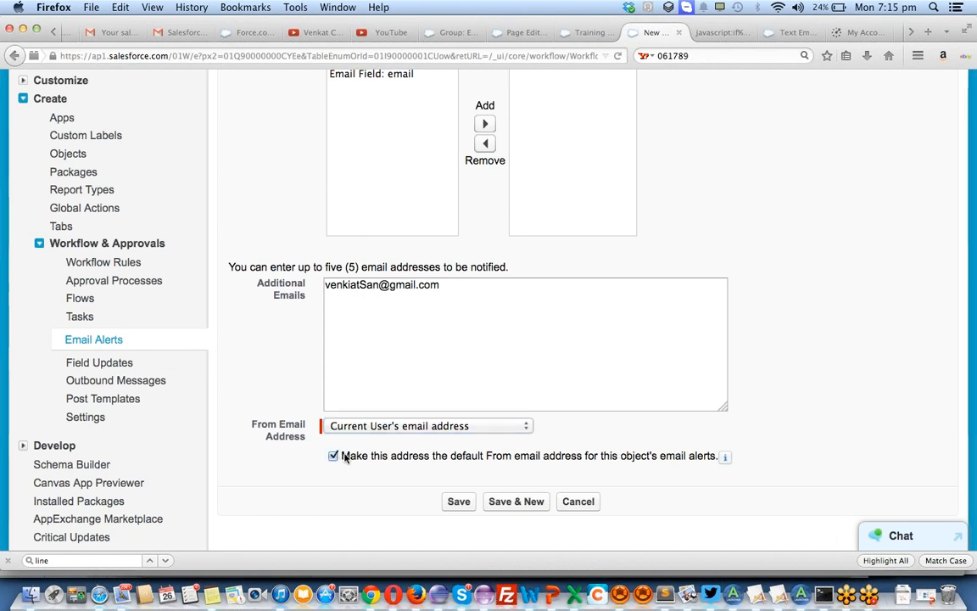
click(459, 502)
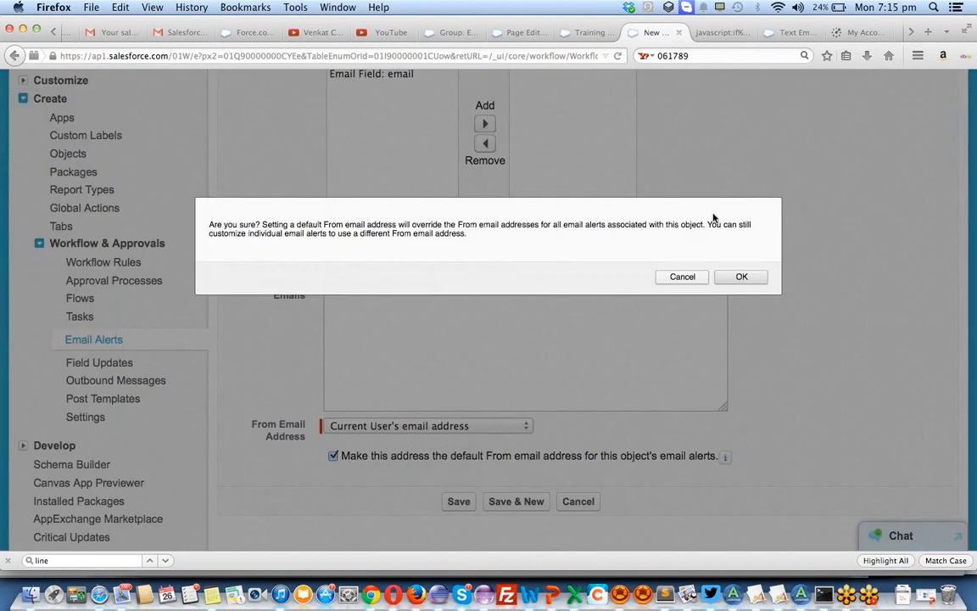
click(743, 277)
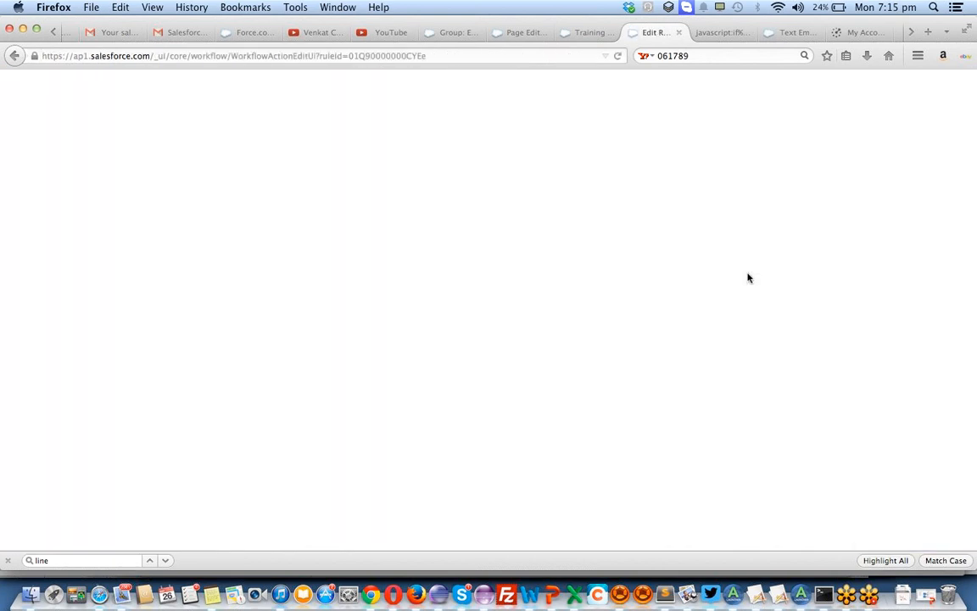
scroll(598, 268, down, 4)
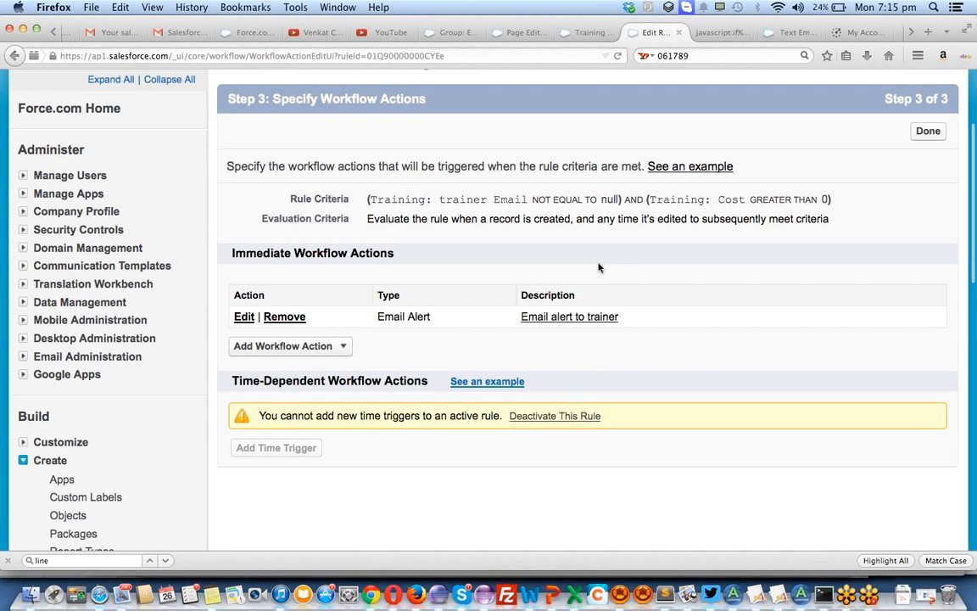
scroll(598, 268, up, 1)
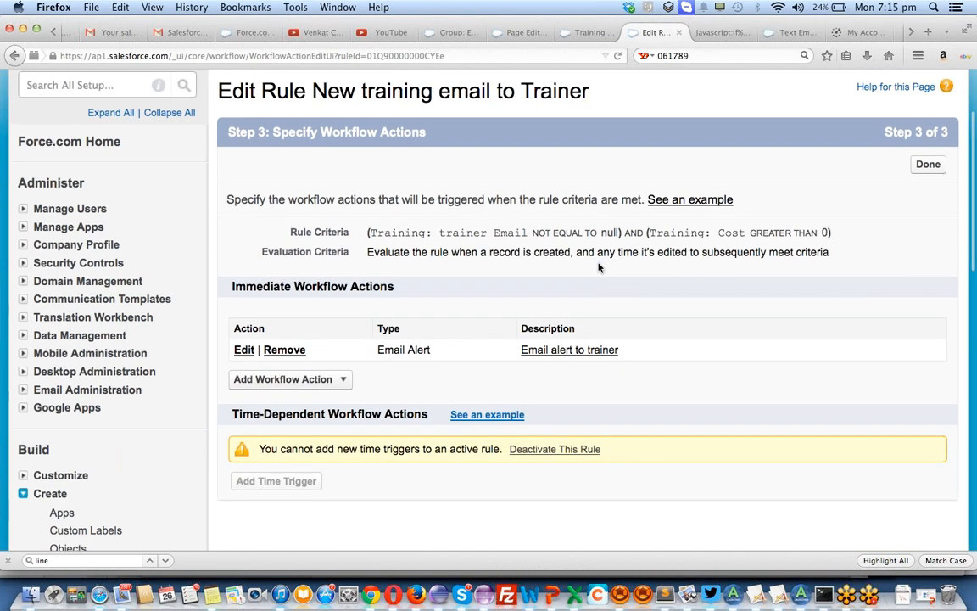
scroll(598, 268, up, 2)
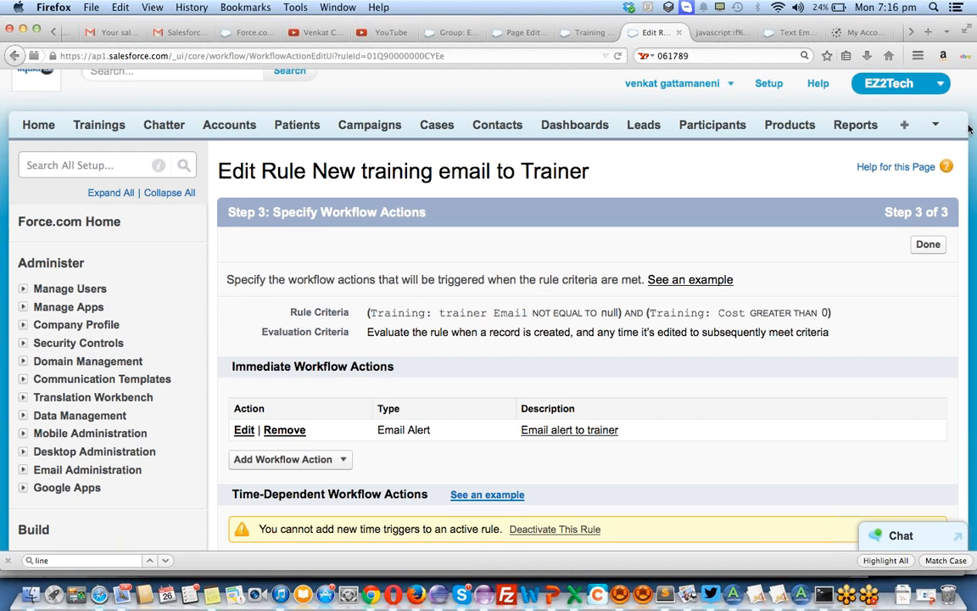
Step: Start a new Training record of the Offline record type from the Trainings tab
click(903, 86)
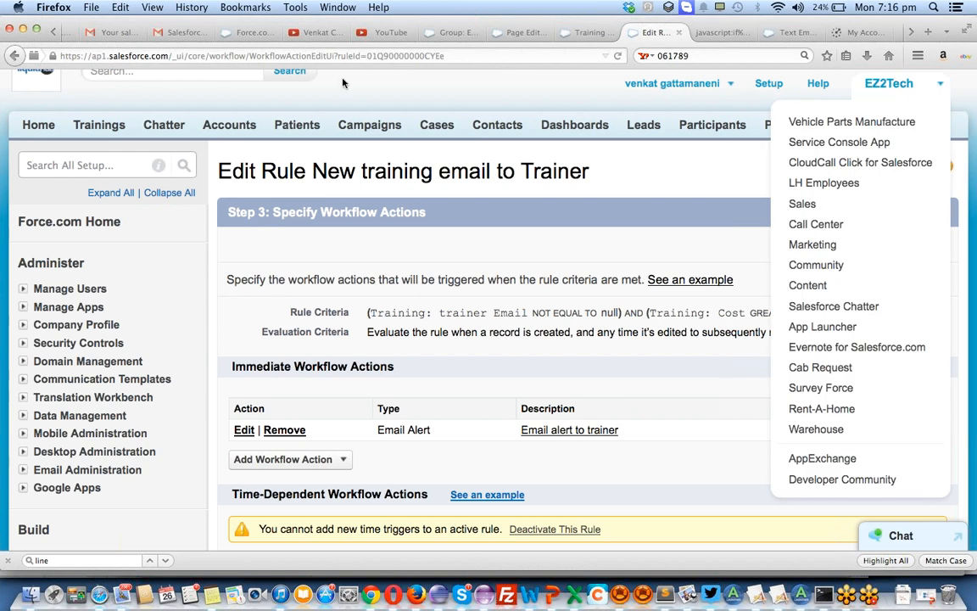
click(116, 126)
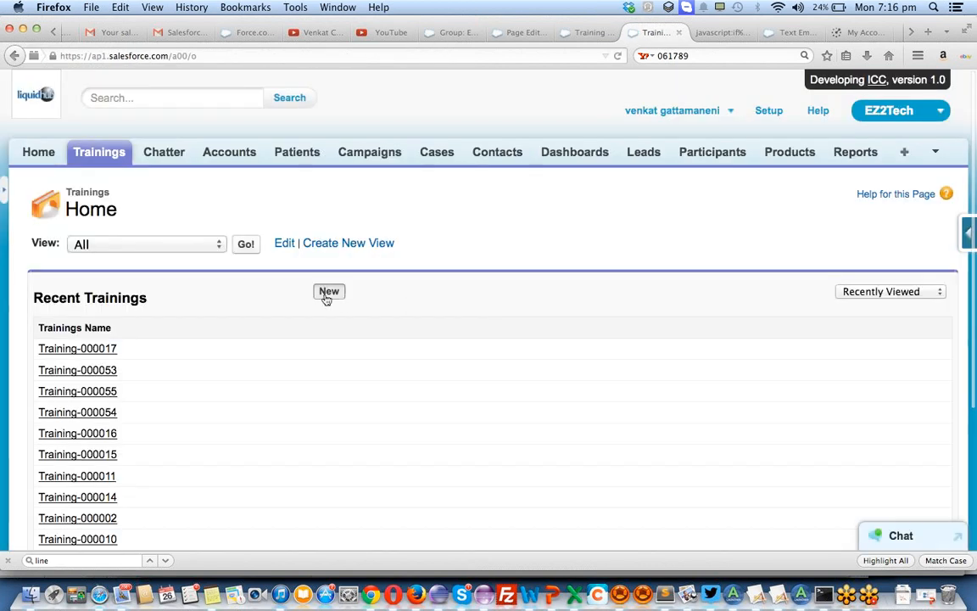
click(328, 294)
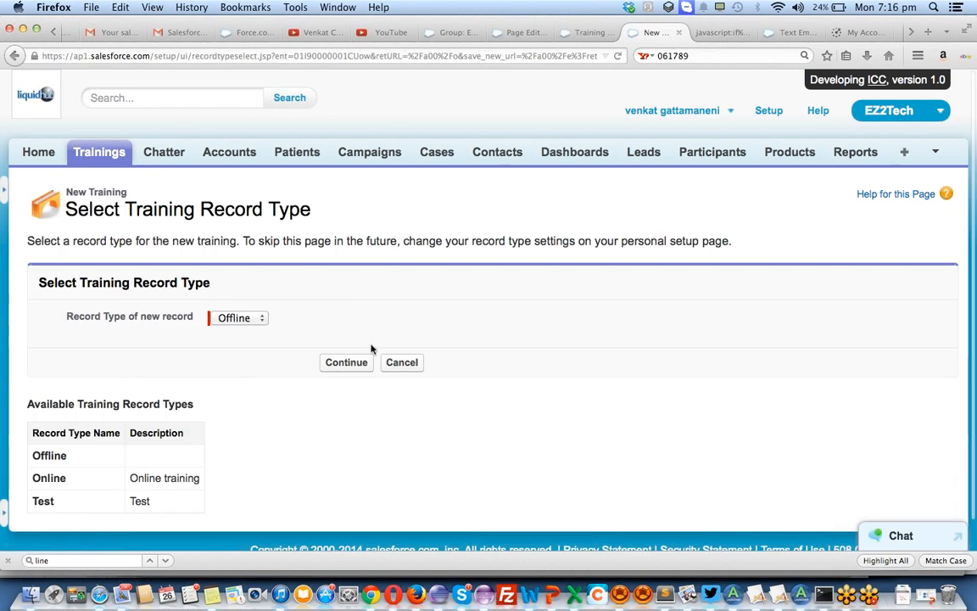
click(341, 363)
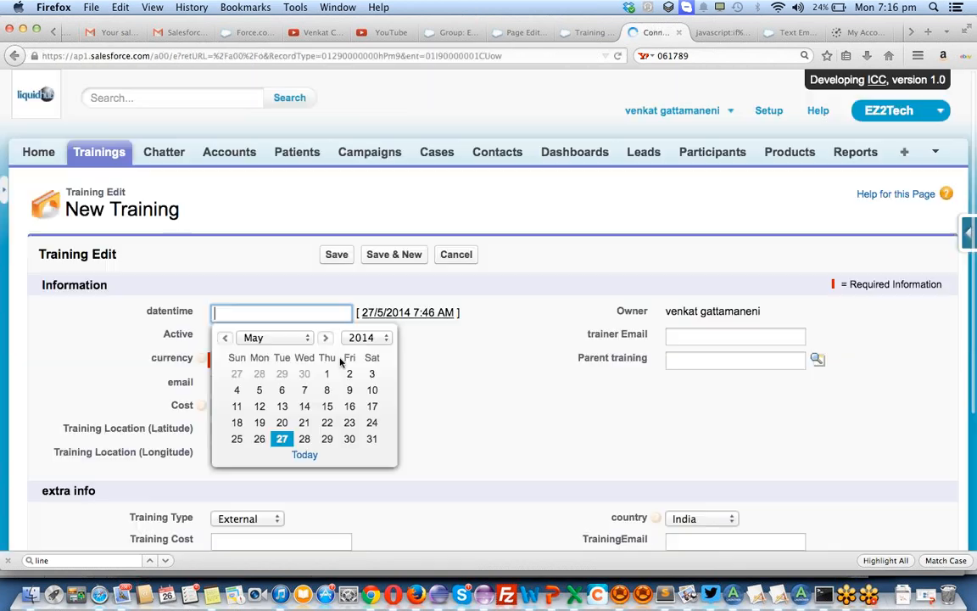
Step: Fill the datetime with the current date and time and enter cost 10000000
click(488, 371)
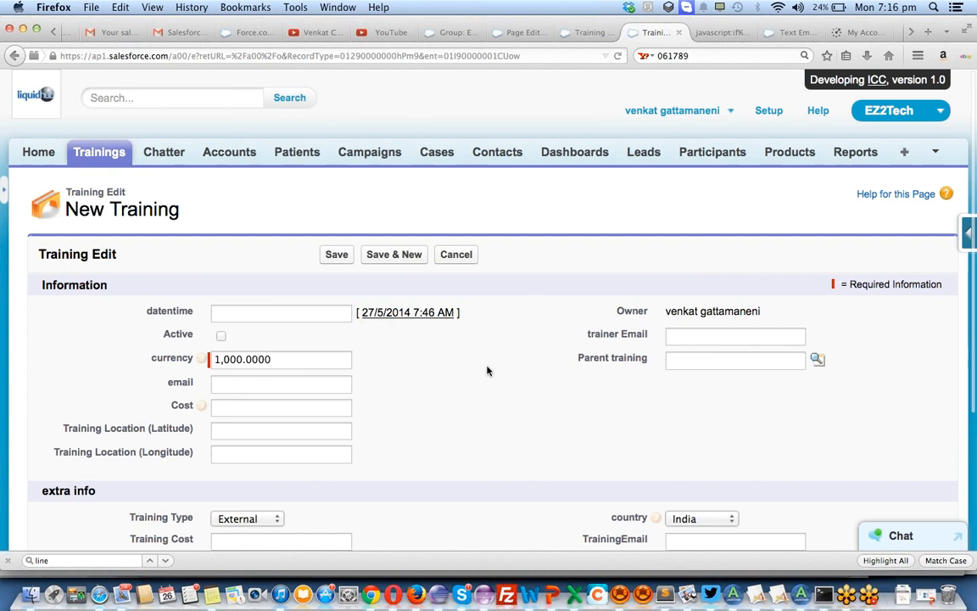
click(390, 313)
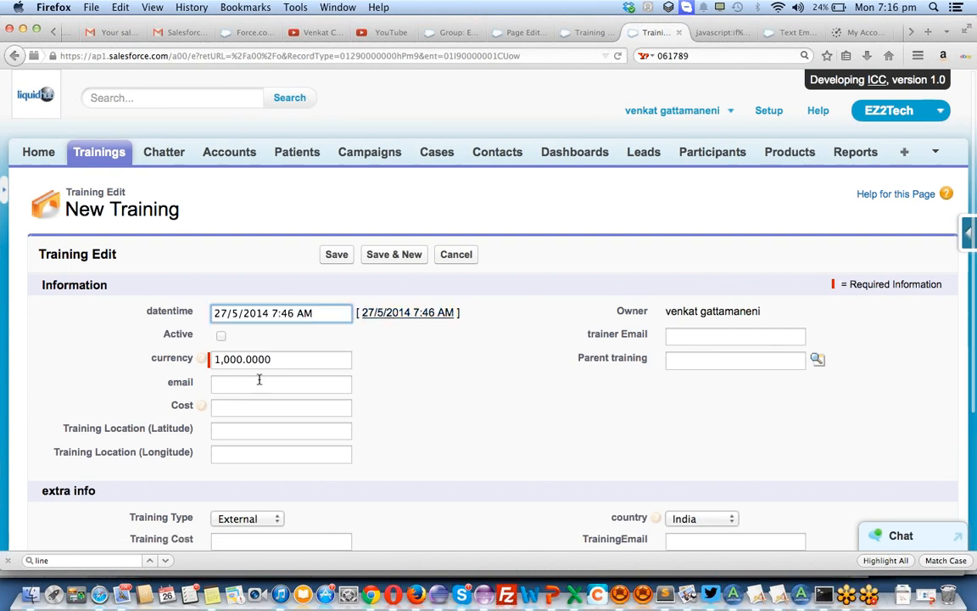
click(288, 360)
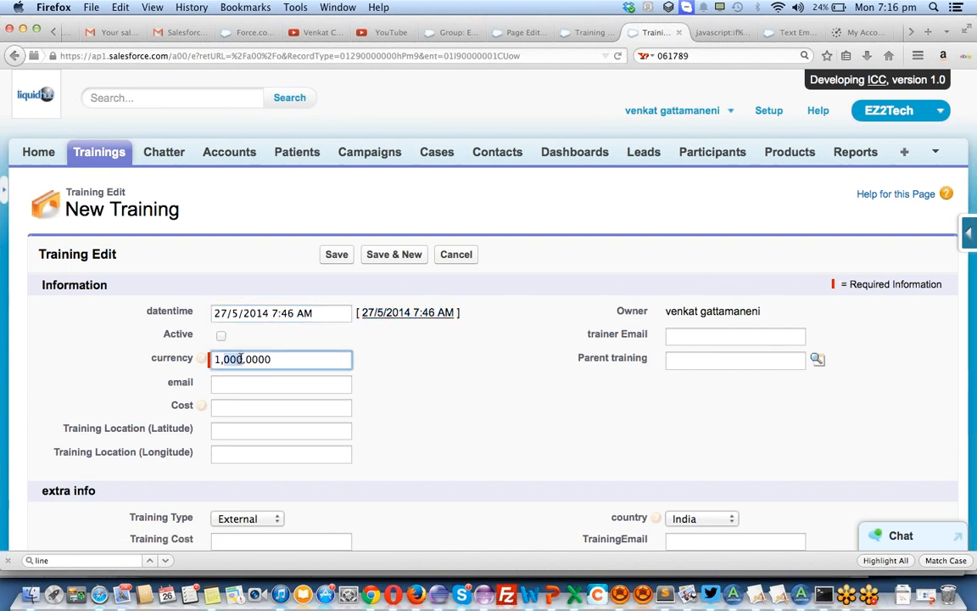
click(263, 407)
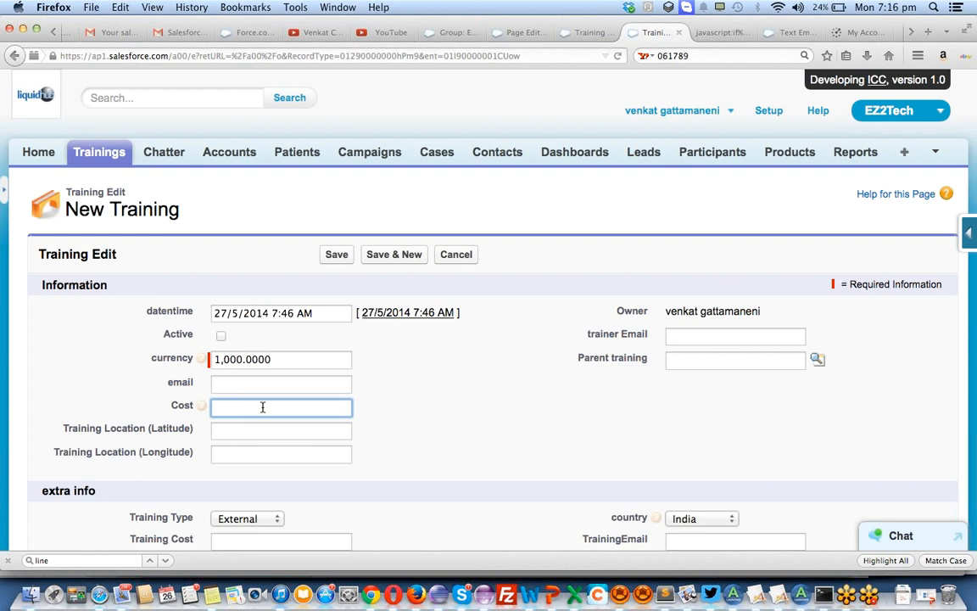
text(10000000)
scroll(547, 382, down, 2)
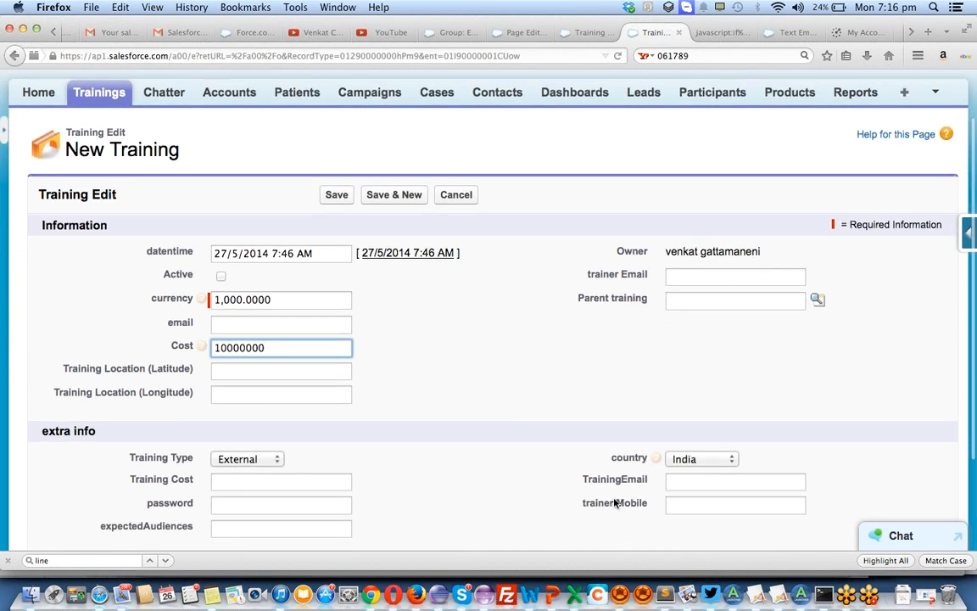
scroll(584, 471, down, 4)
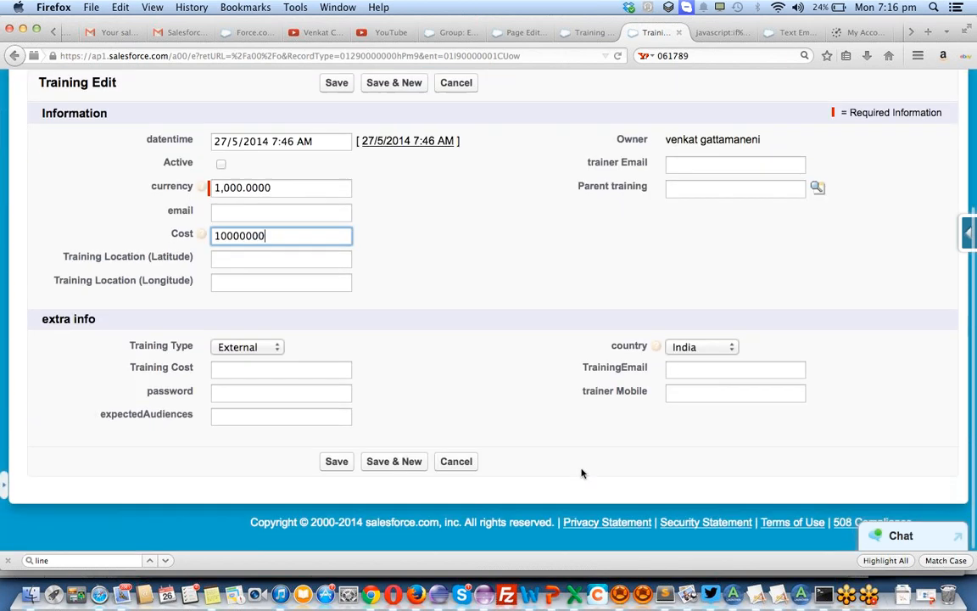
Step: Set Training Type to Internal, paste the trainer's email and save the record
click(252, 349)
click(253, 388)
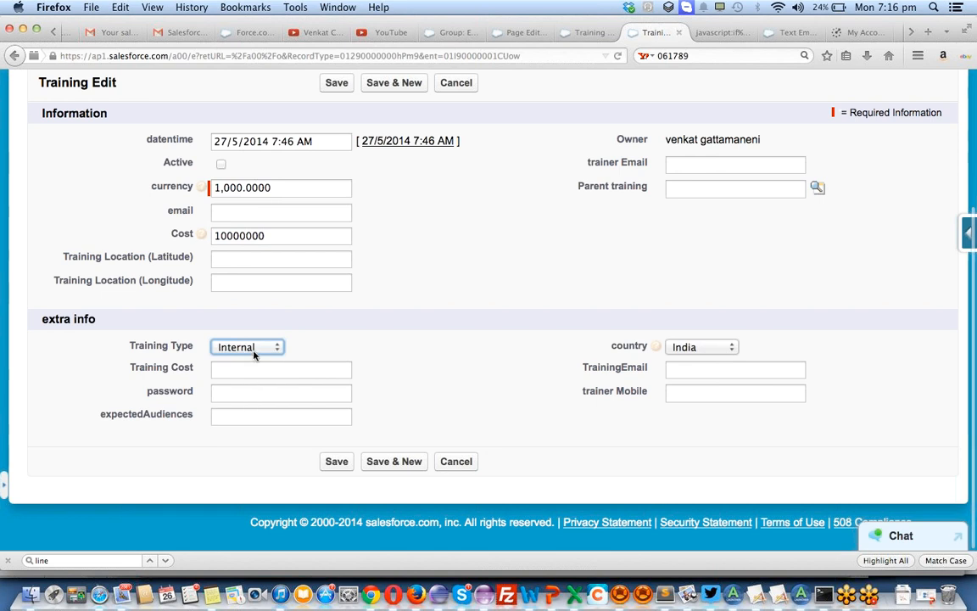
click(698, 166)
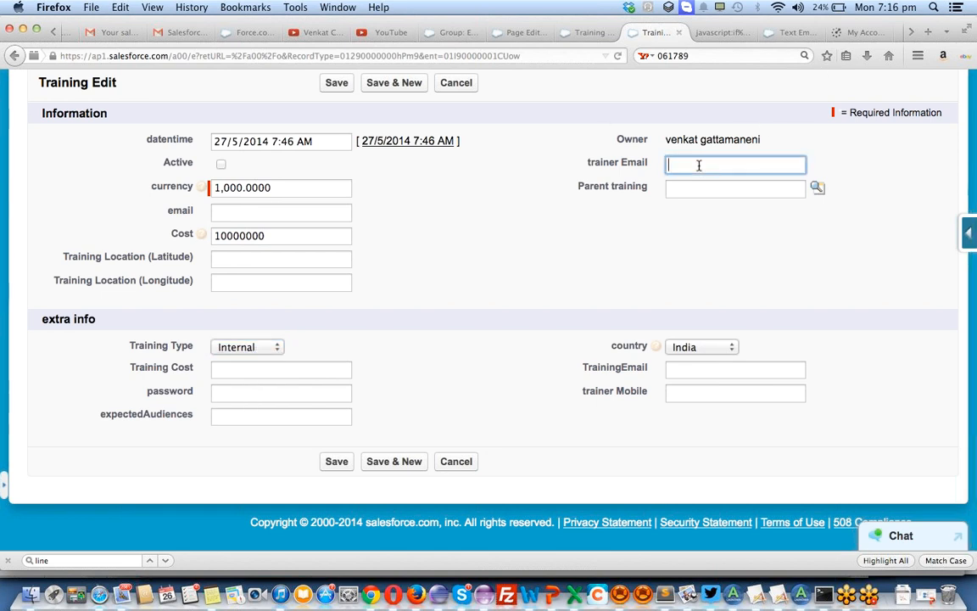
key(super+v)
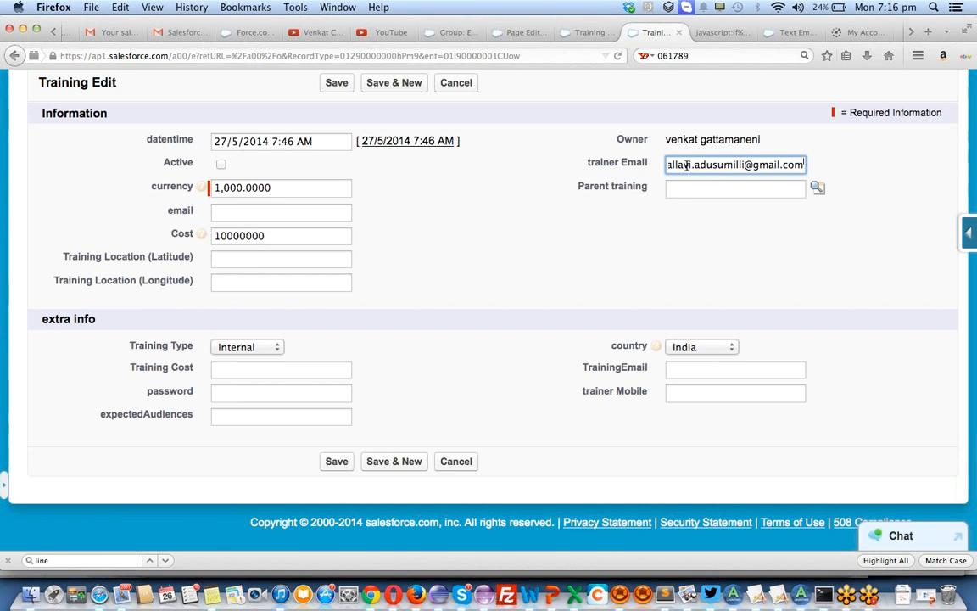
key(super+Left)
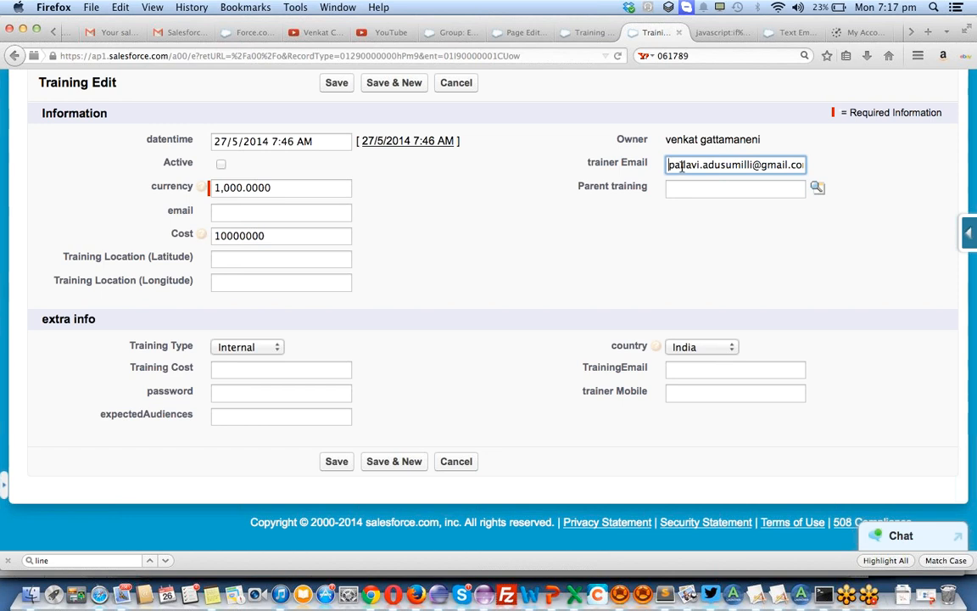
click(338, 466)
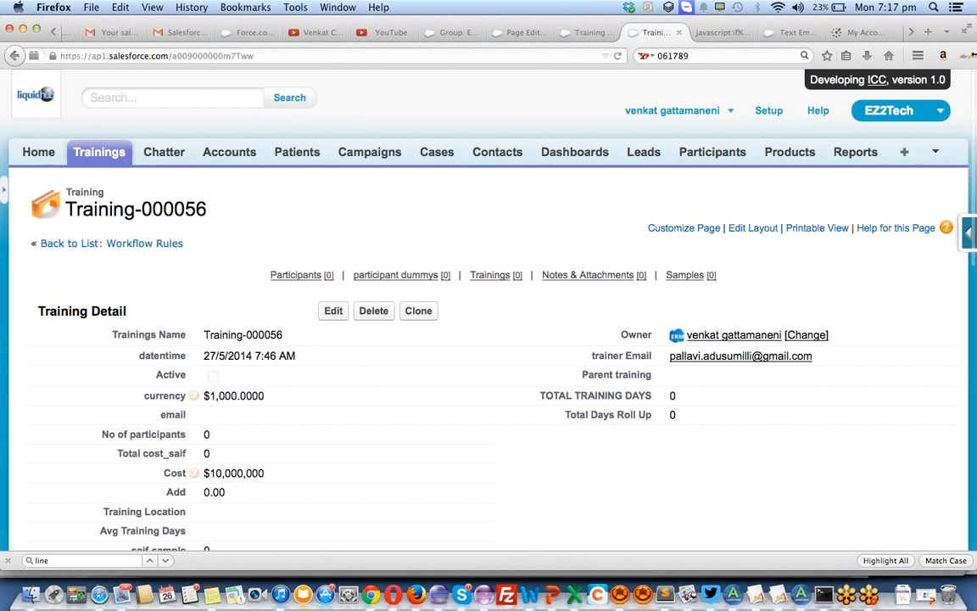
Step: Scroll through the Training-000056 details, whose country is India, then switch to the Gmail tab
scroll(461, 280, down, 4)
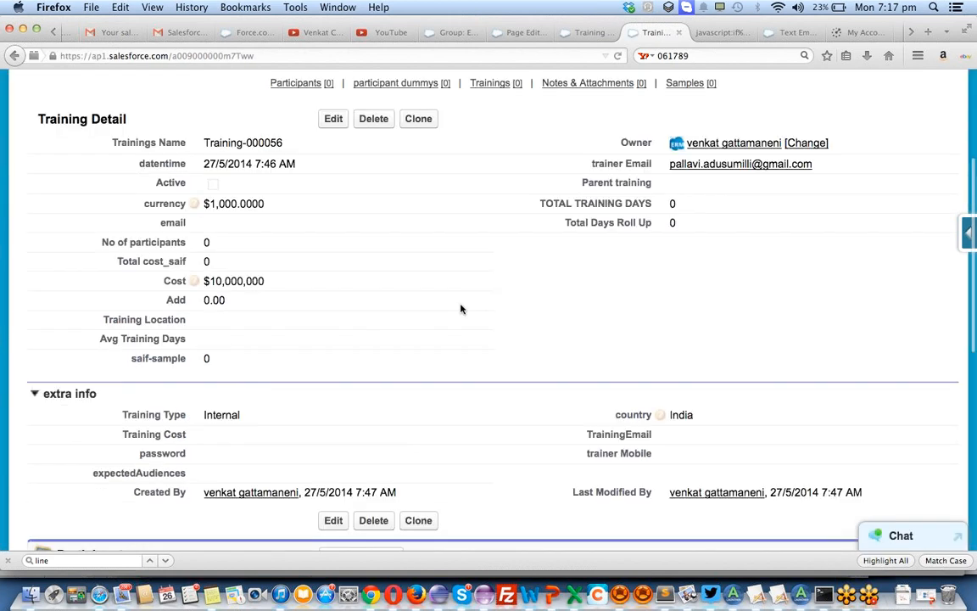
scroll(461, 309, down, 5)
scroll(461, 309, up, 10)
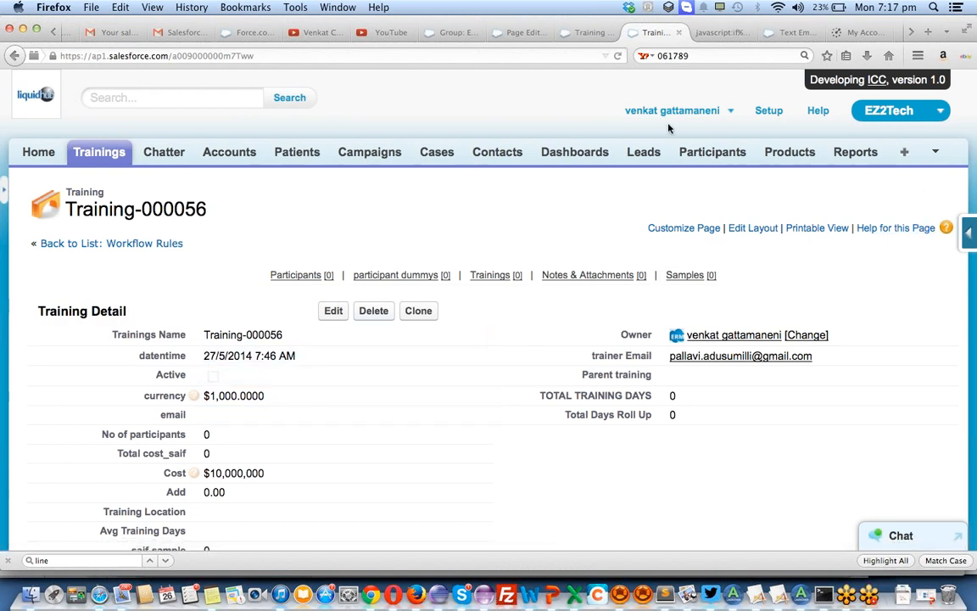
click(106, 32)
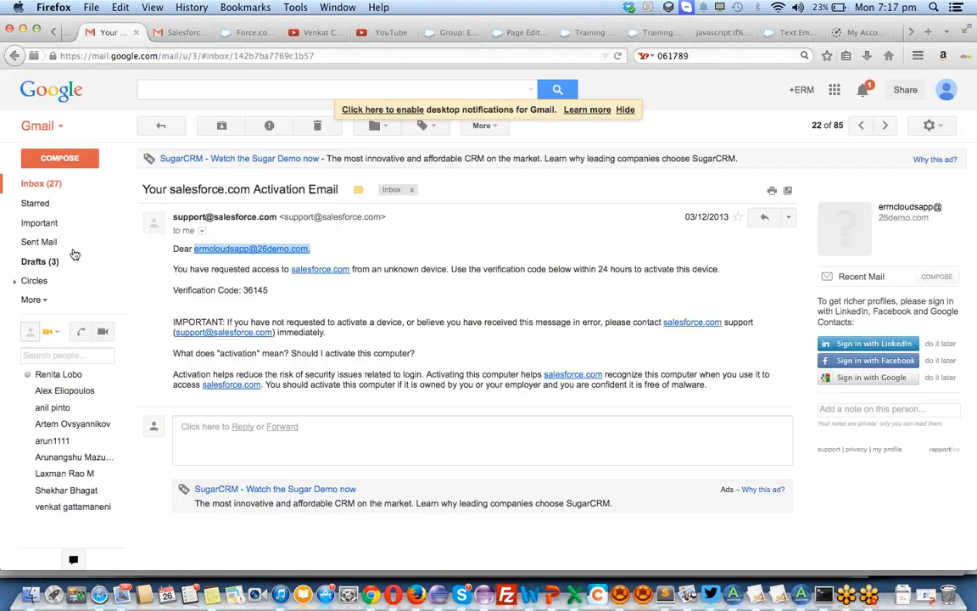
Step: Return to the Gmail inbox and check which Google accounts are signed in
click(41, 185)
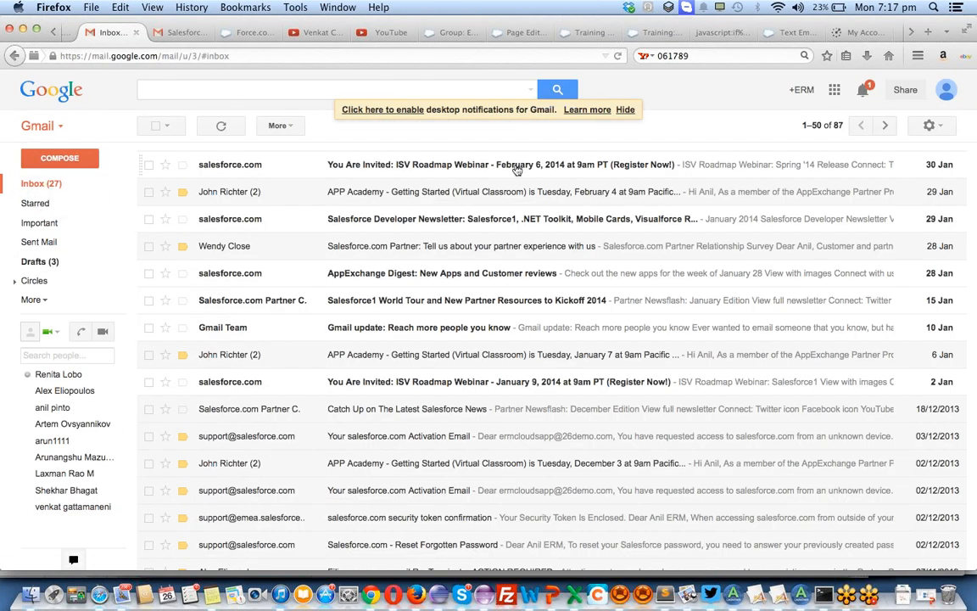
click(944, 95)
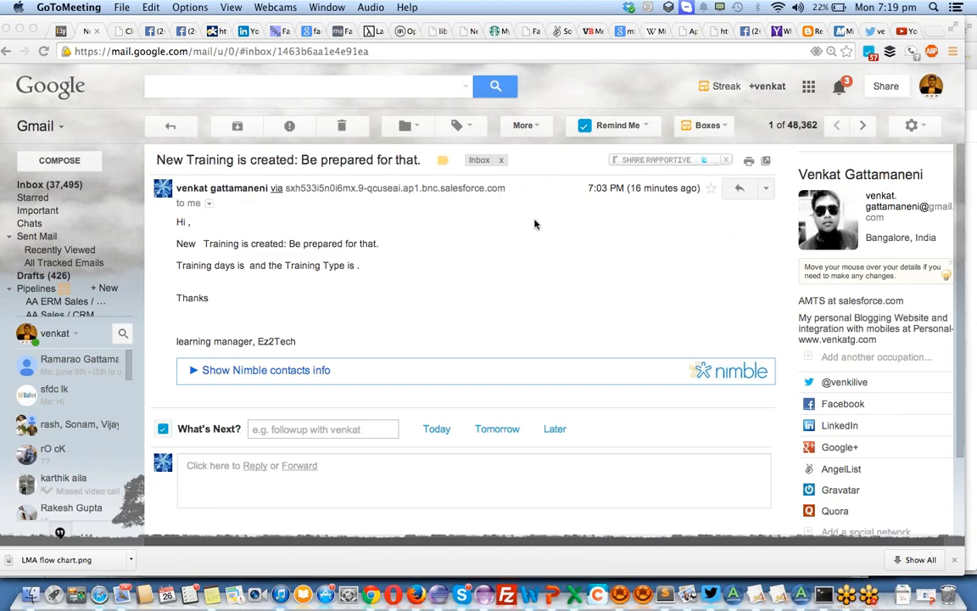
click(454, 260)
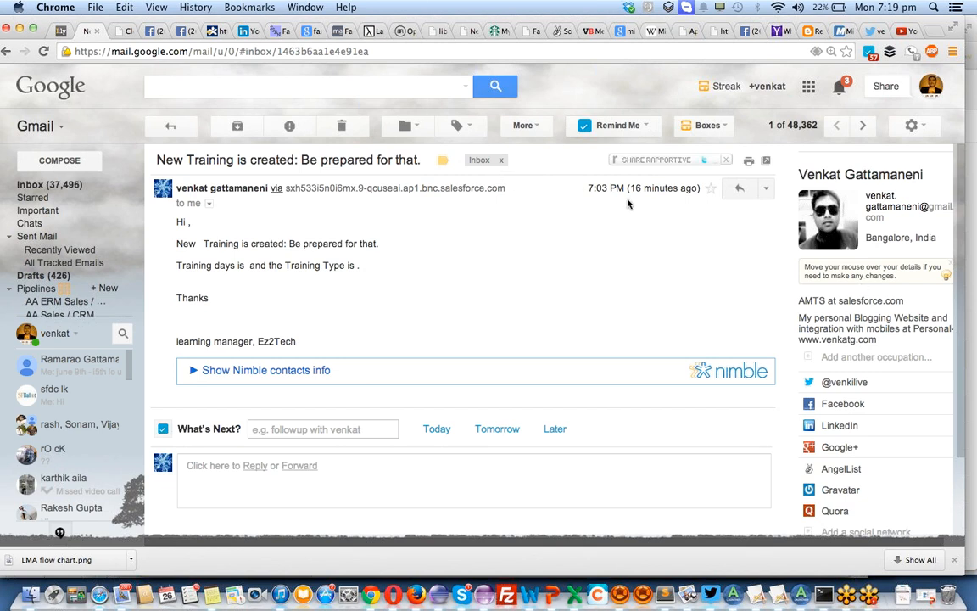
click(855, 591)
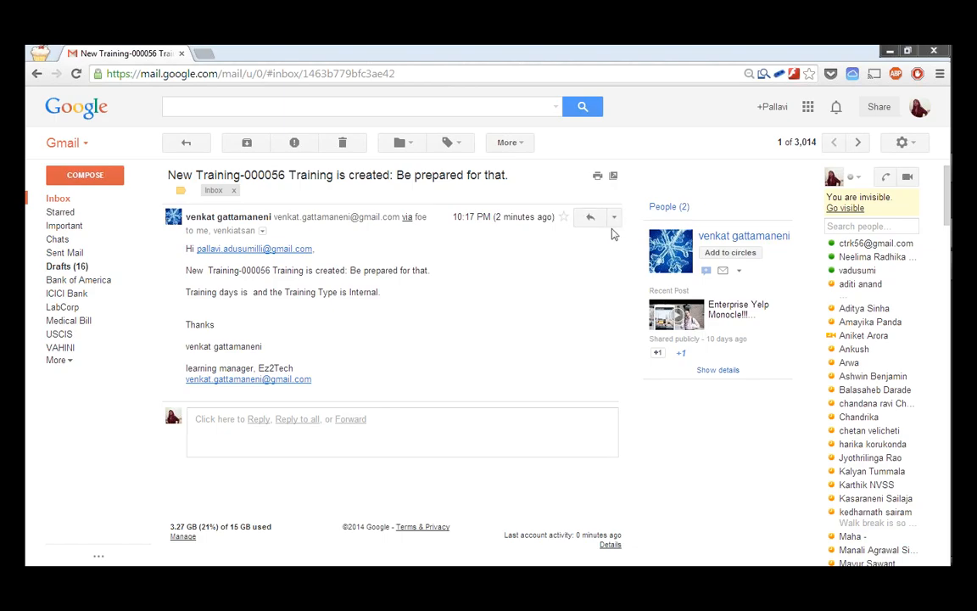
click(262, 230)
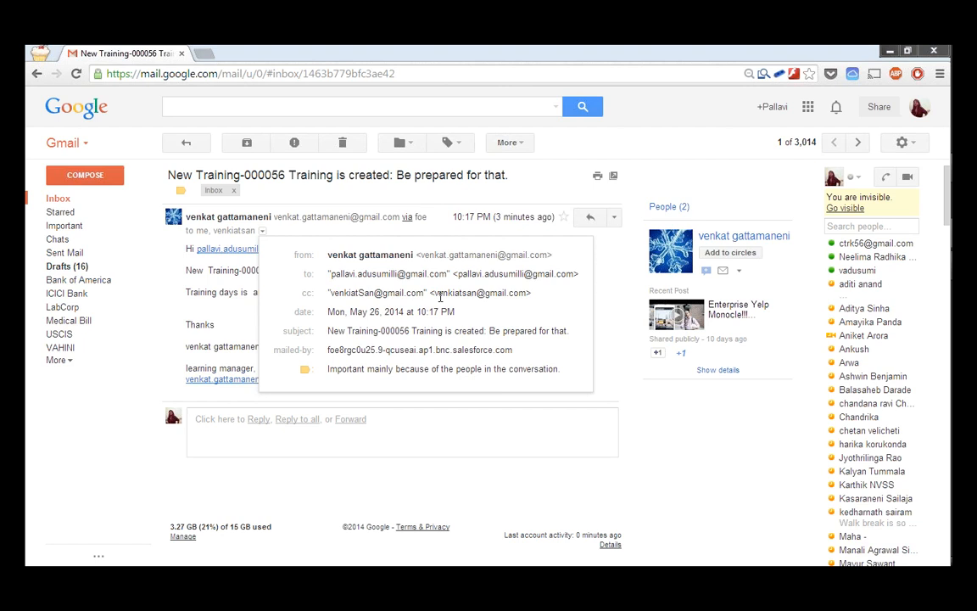
mouse_move(418, 295)
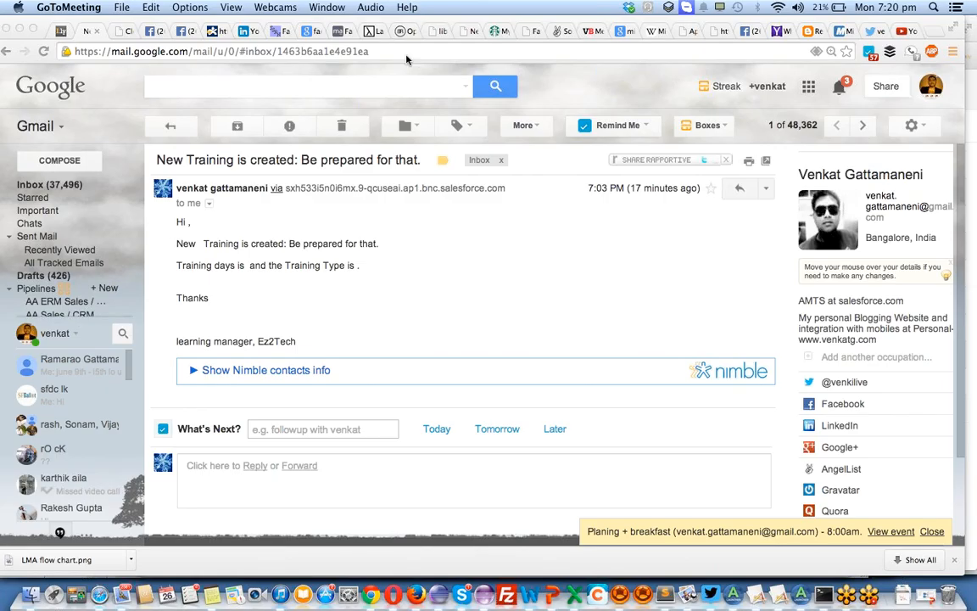
Step: Return to Firefox and bring up the Training-000056 record page, zoomed in
click(527, 126)
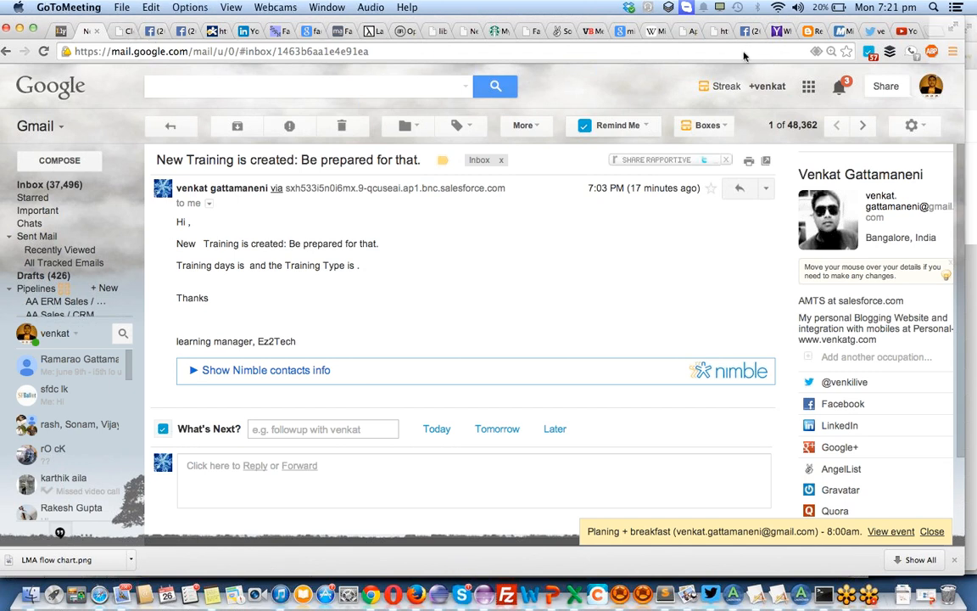
key(super+Tab)
key(super+Tab)
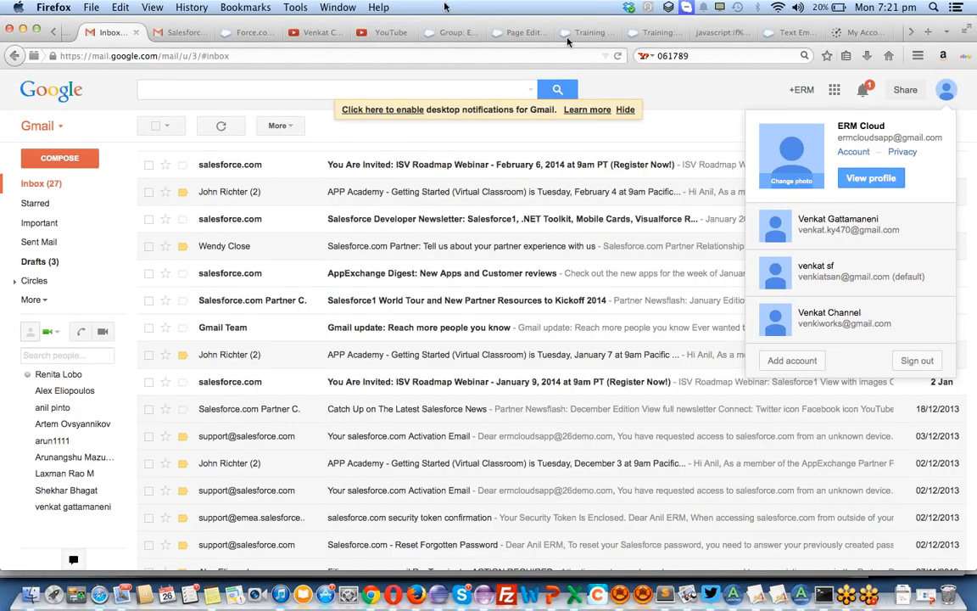
click(585, 34)
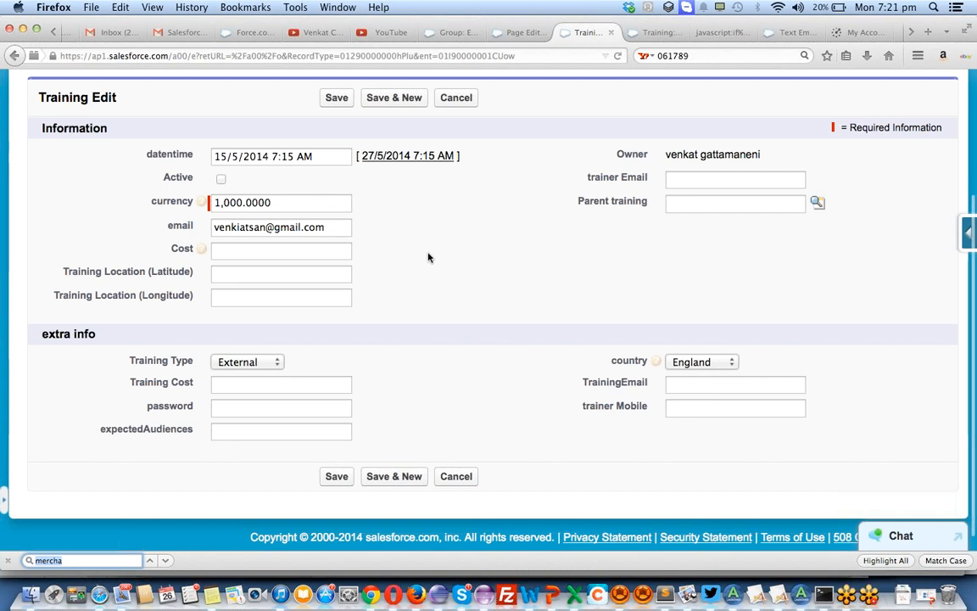
scroll(428, 257, up, 2)
key(super+plus)
scroll(428, 257, up, 4)
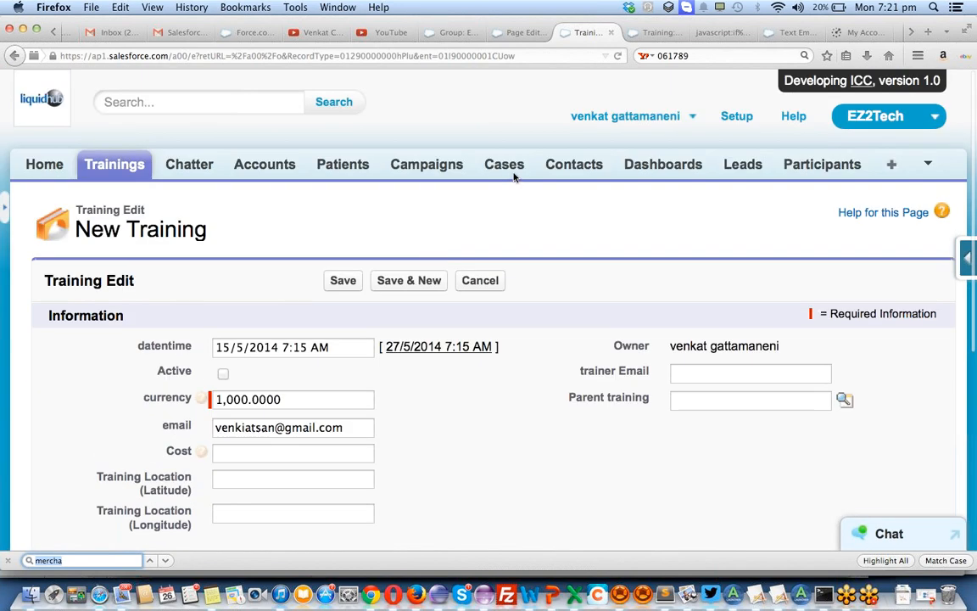
key(ctrl+Tab)
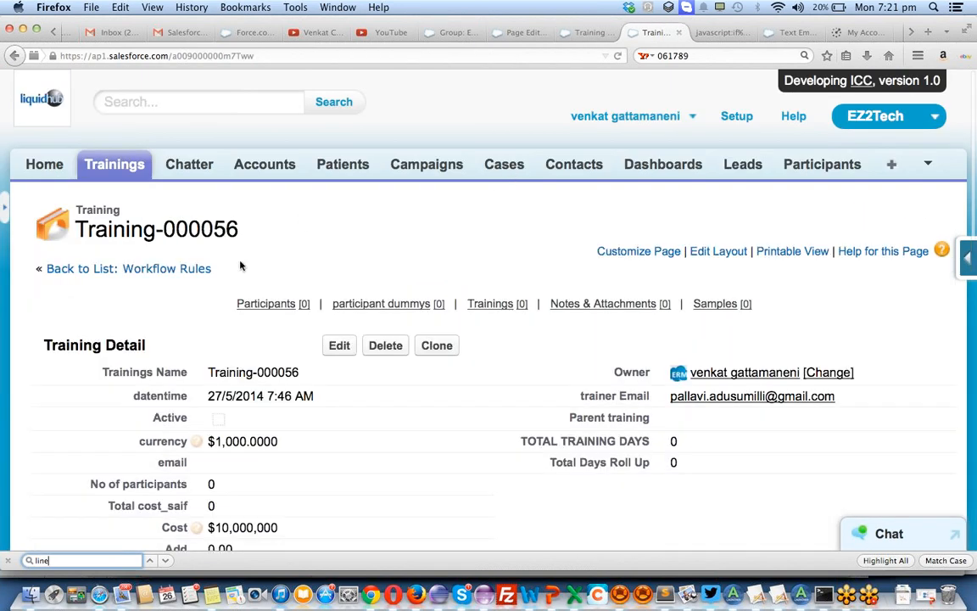
Step: Clone Training-000056 into a new Training form and dismiss its date picker
scroll(344, 381, down, 4)
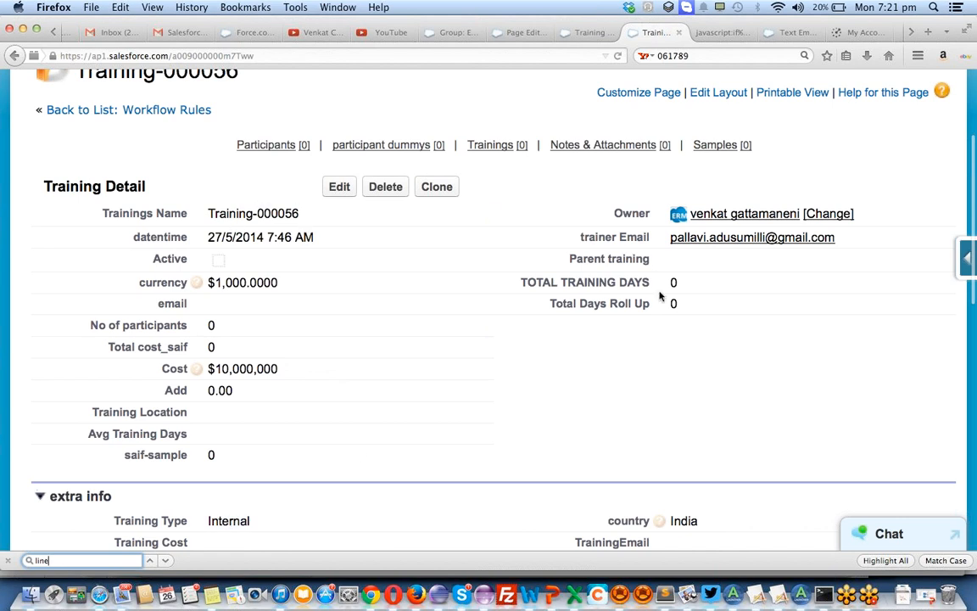
scroll(662, 291, down, 1)
scroll(659, 294, down, 1)
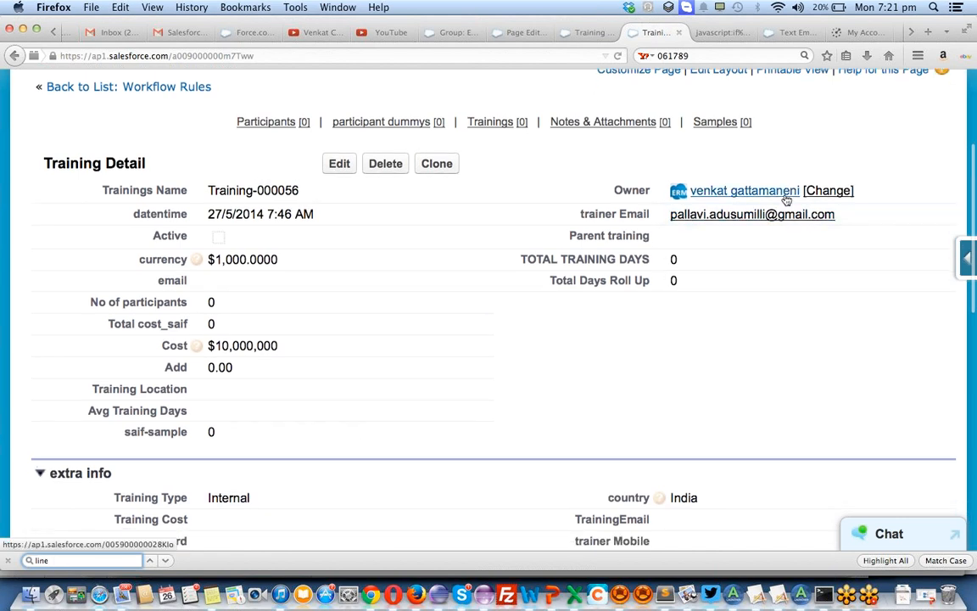
mouse_move(786, 198)
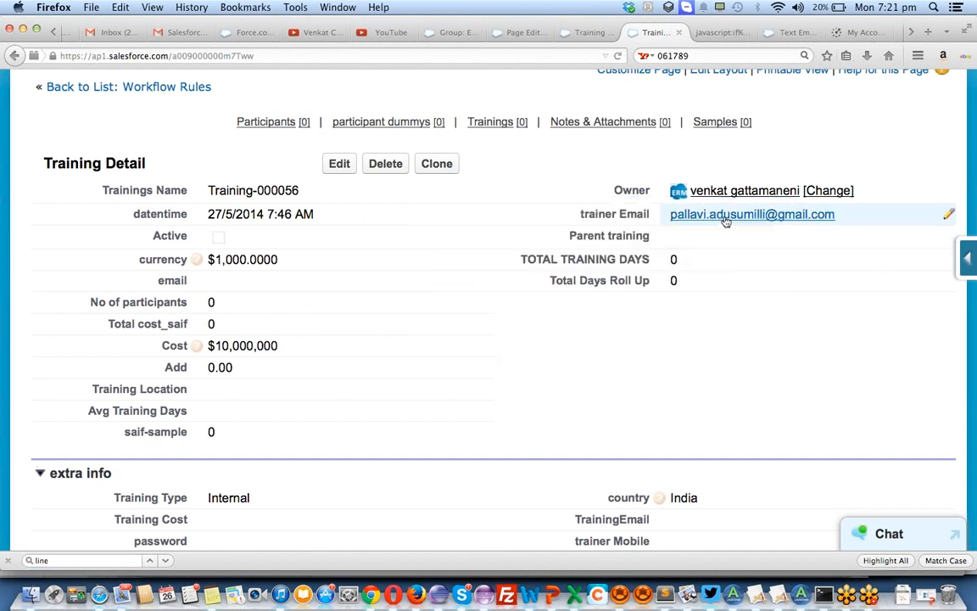
click(437, 163)
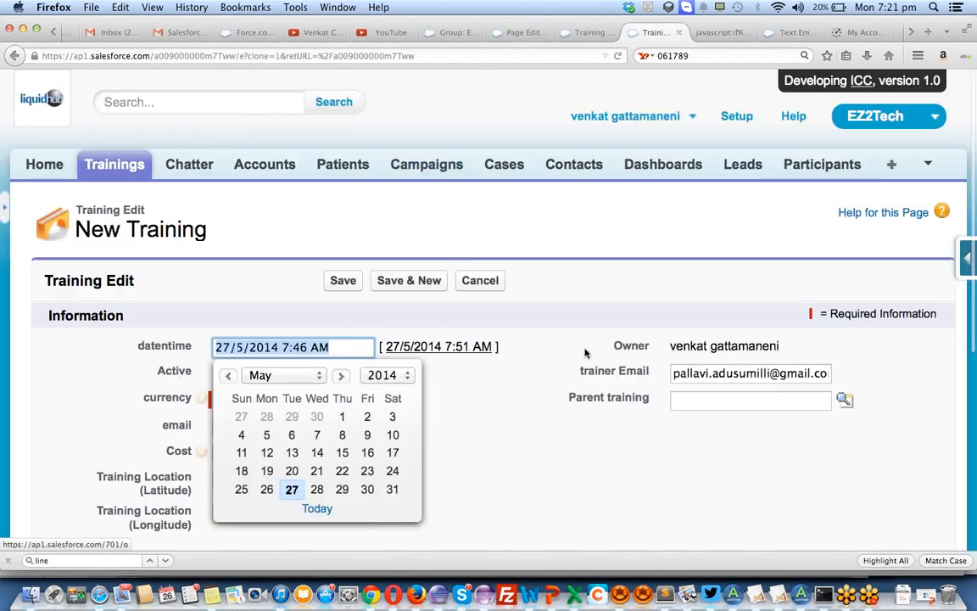
click(516, 441)
Step: Open the force.com quick access panel for the Training object
scroll(621, 421, down, 3)
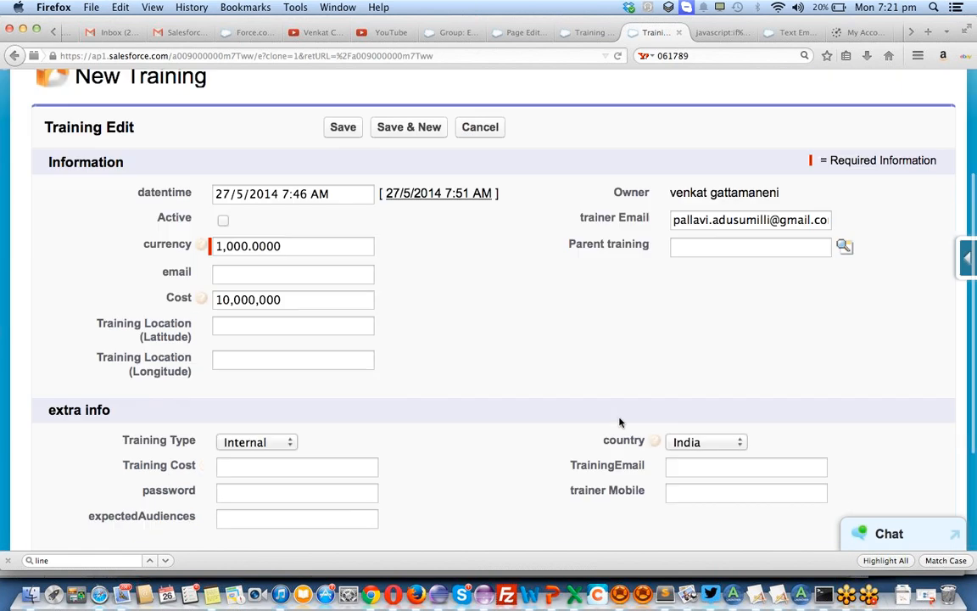
scroll(354, 373, down, 3)
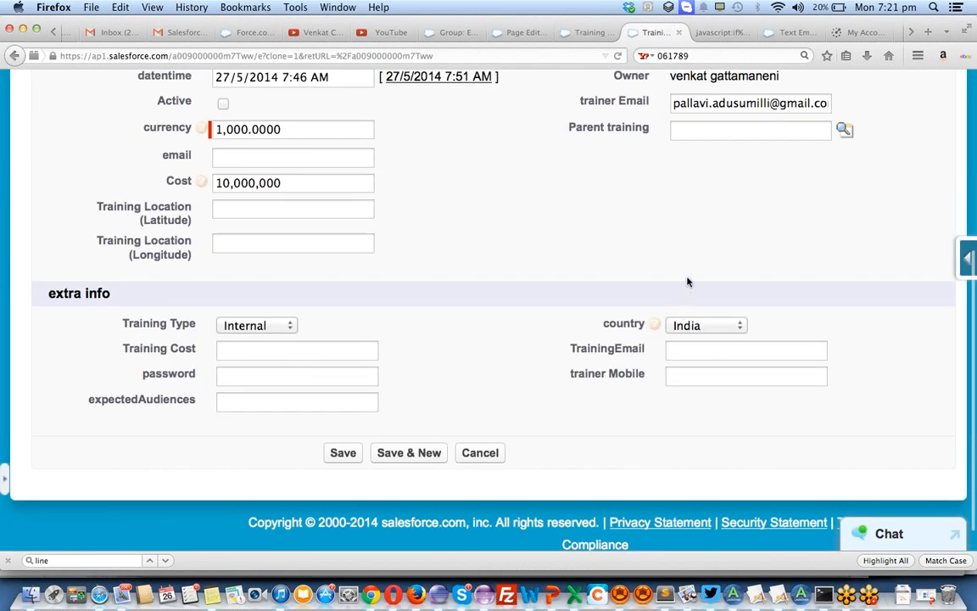
scroll(687, 282, up, 1)
scroll(688, 282, up, 1)
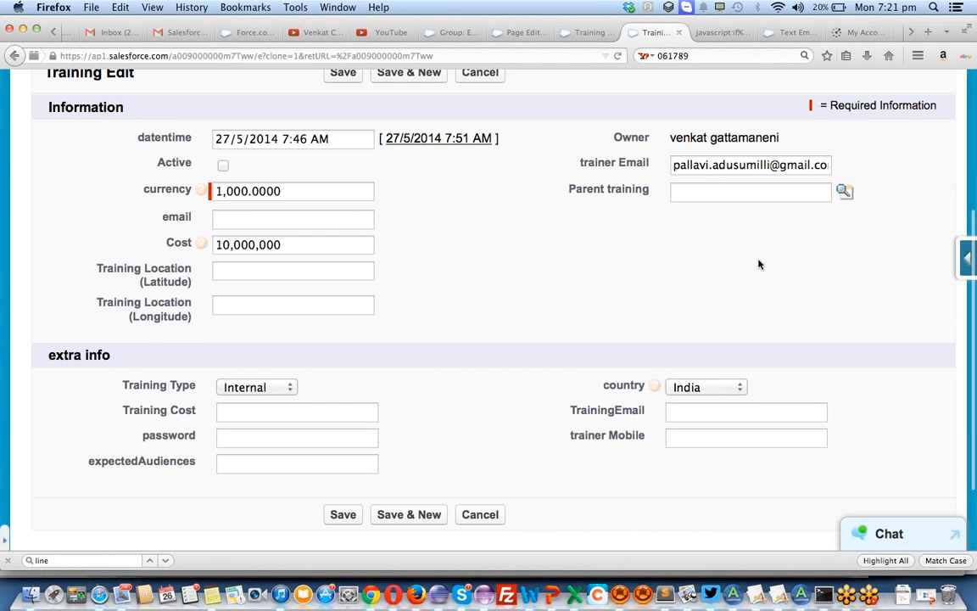
click(962, 265)
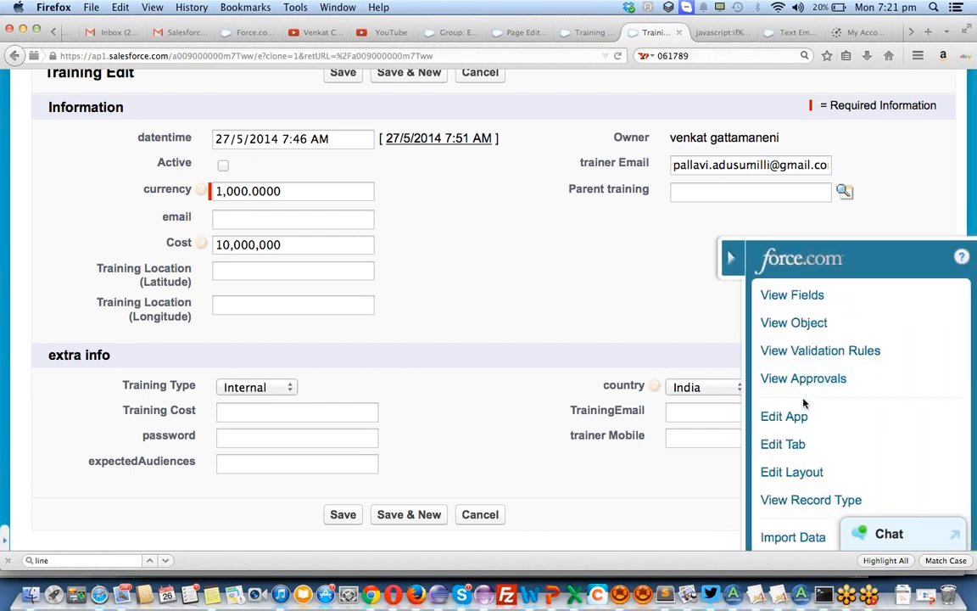
Step: Open the Training page layout editor, look over the Fields palette and save the layout
click(798, 480)
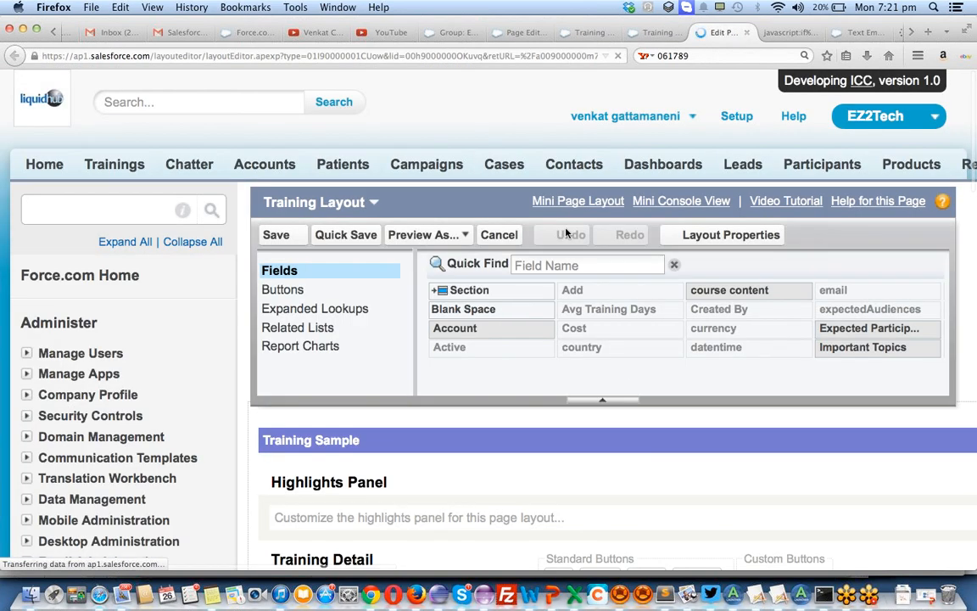
scroll(698, 303, right, 5)
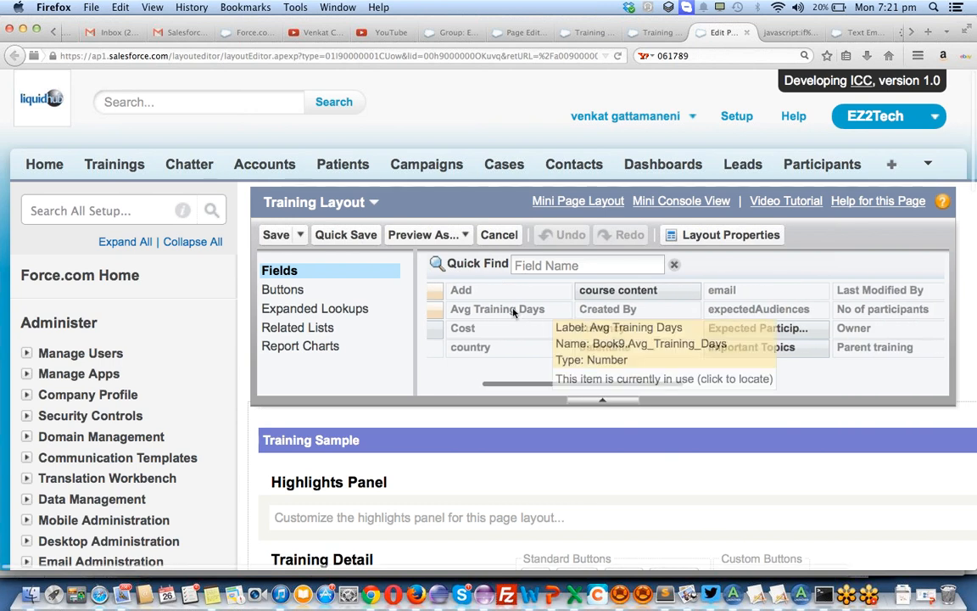
scroll(515, 308, down, 8)
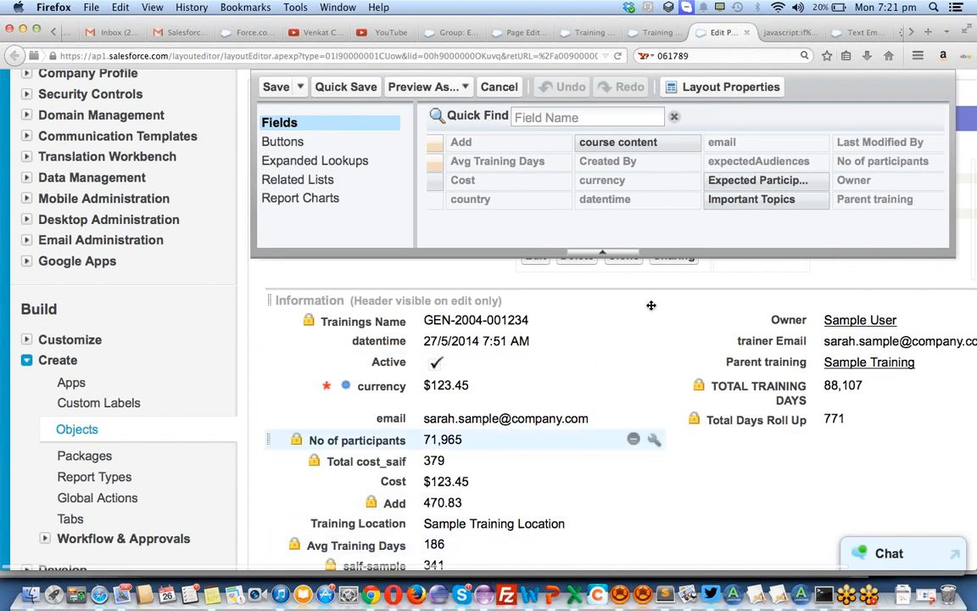
scroll(605, 194, right, 5)
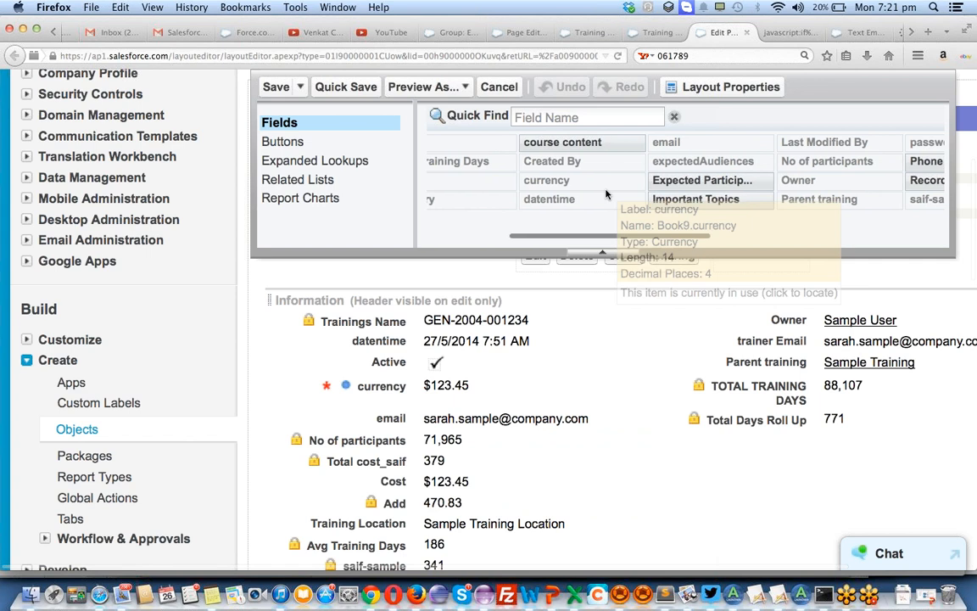
click(272, 87)
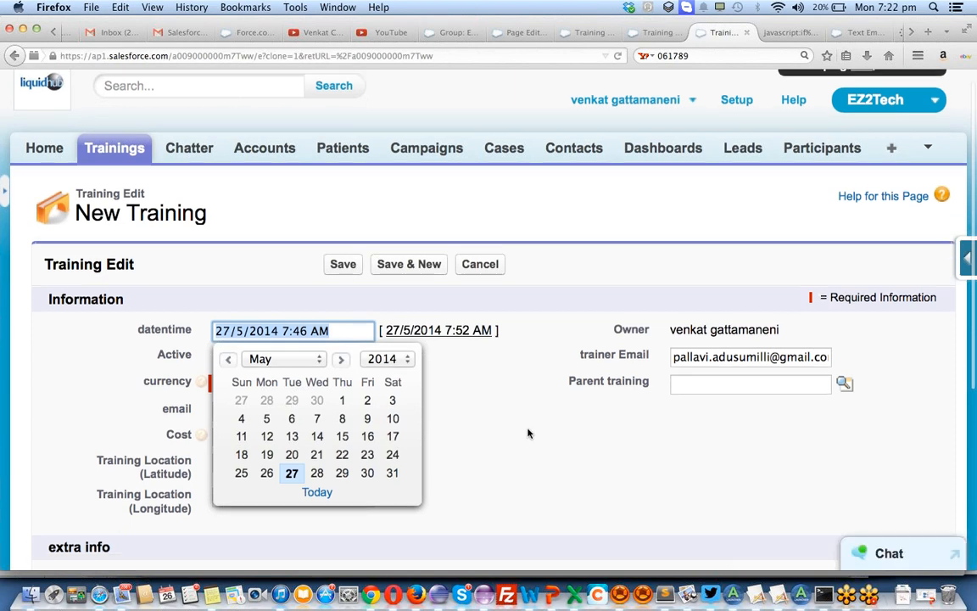
Step: Dismiss the cloned form's date picker and switch to the New Training tab dated 15/5/2014 7:15 AM
scroll(527, 433, down, 3)
scroll(528, 433, down, 3)
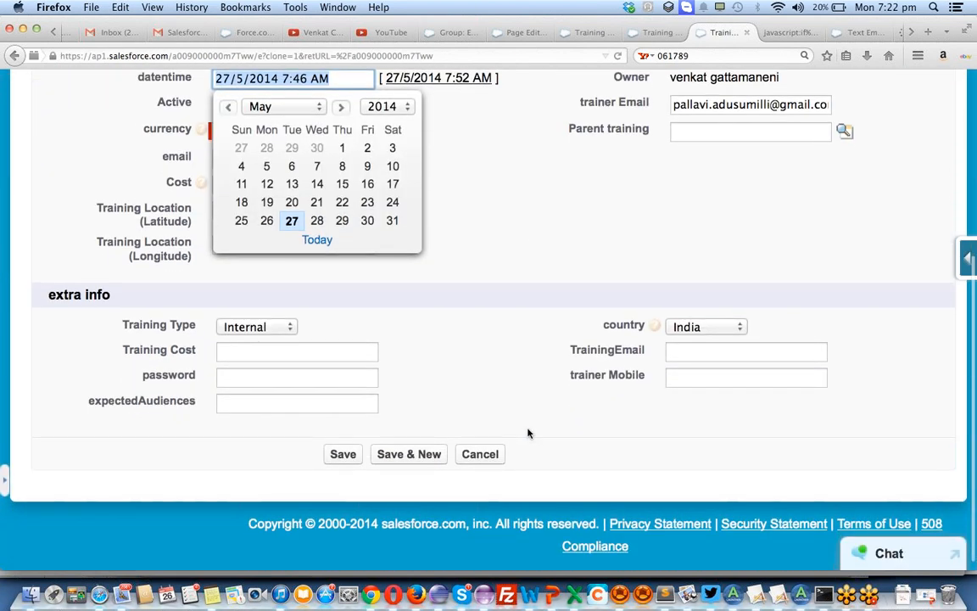
scroll(528, 433, up, 4)
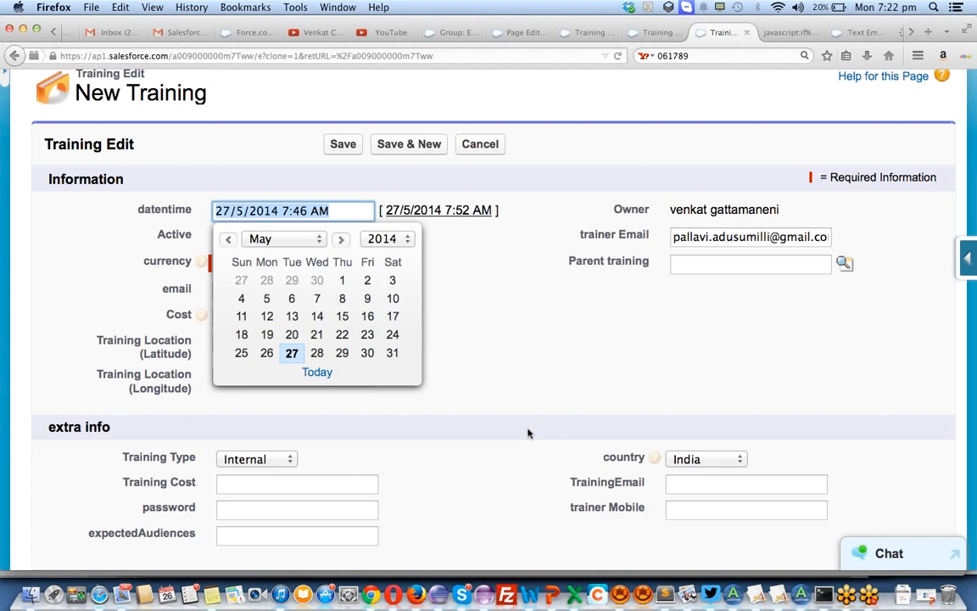
click(525, 393)
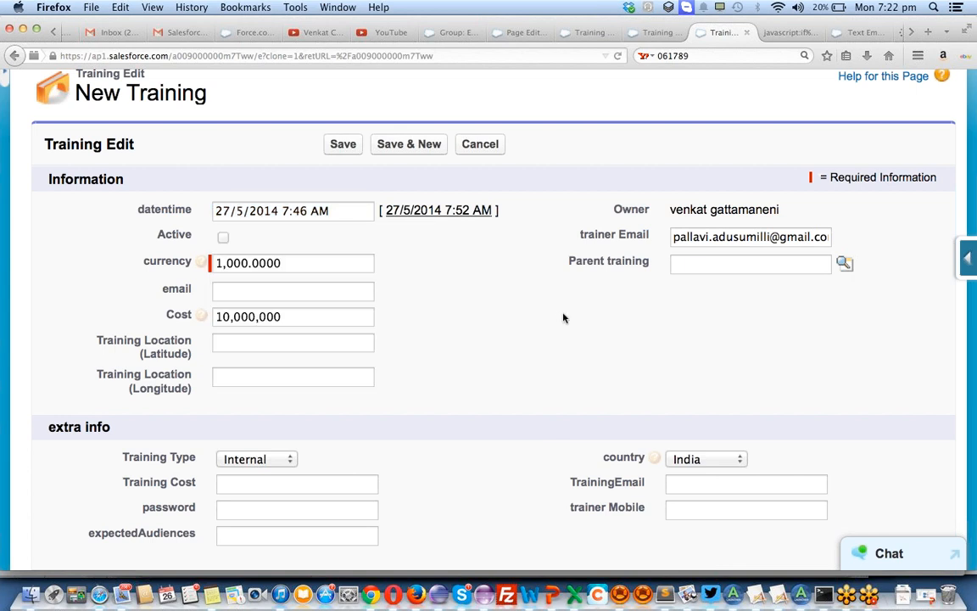
scroll(489, 283, down, 5)
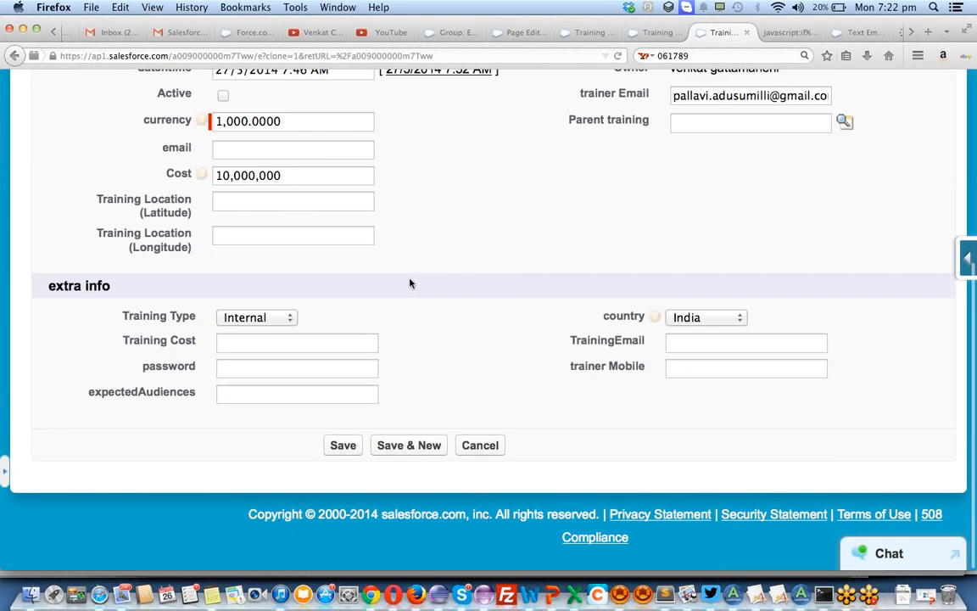
click(653, 32)
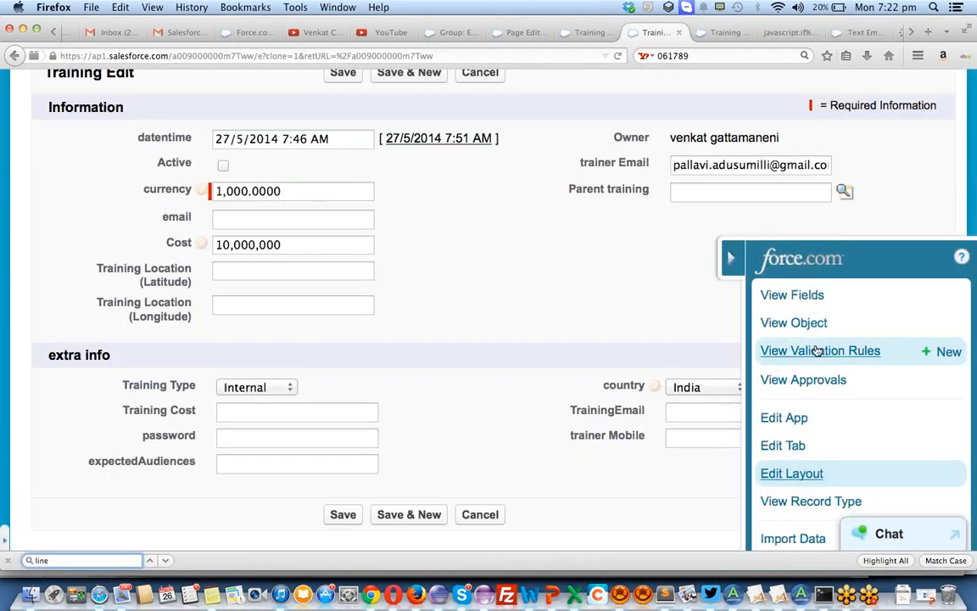
click(577, 34)
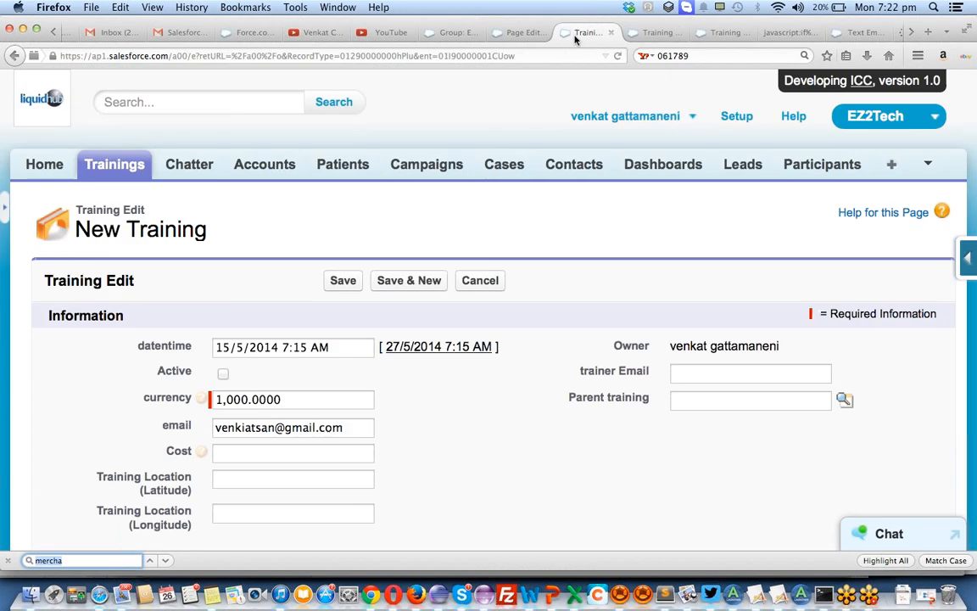
Step: Leave the New Training form and open the Salesforce Setup area
click(525, 34)
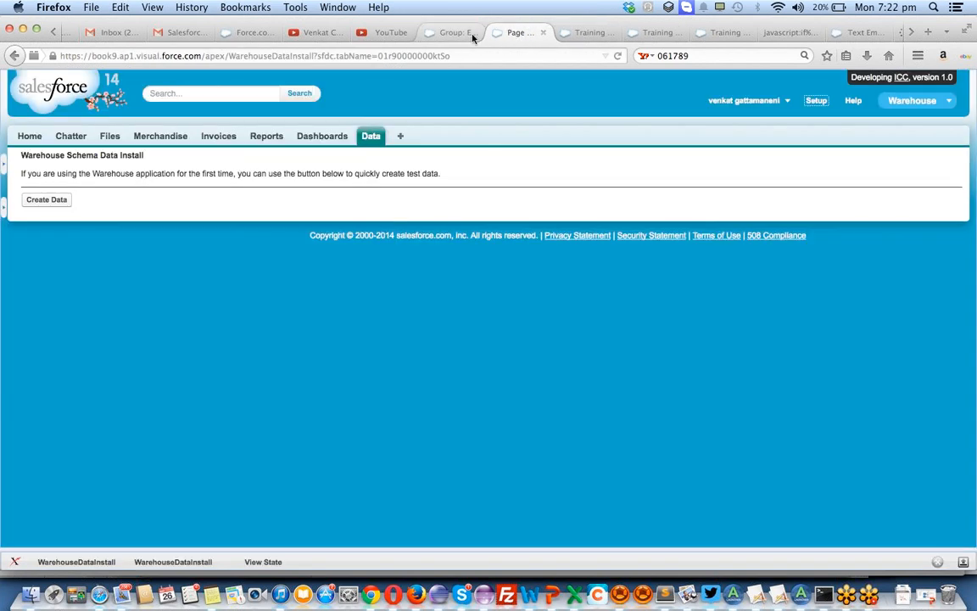
click(587, 34)
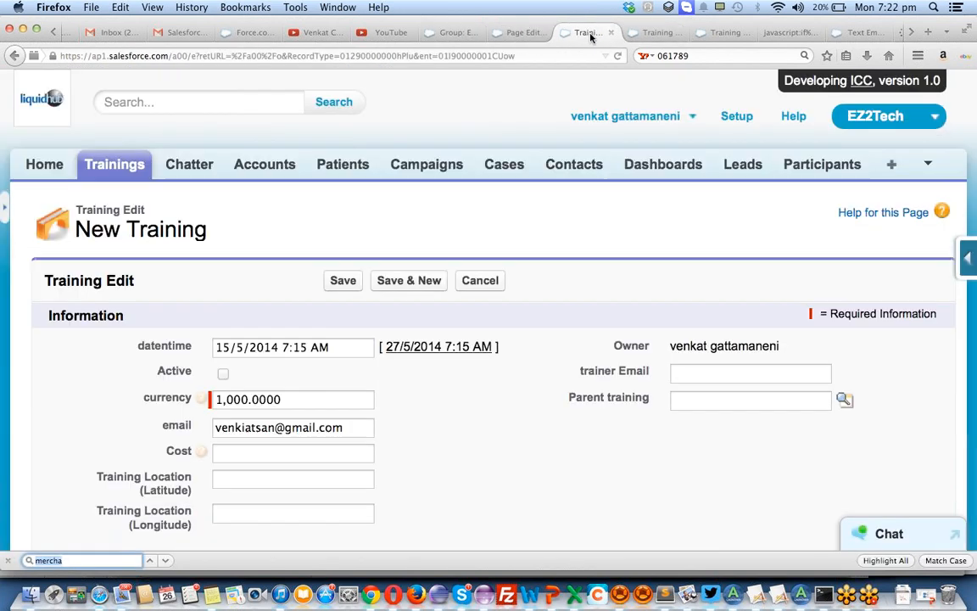
click(739, 119)
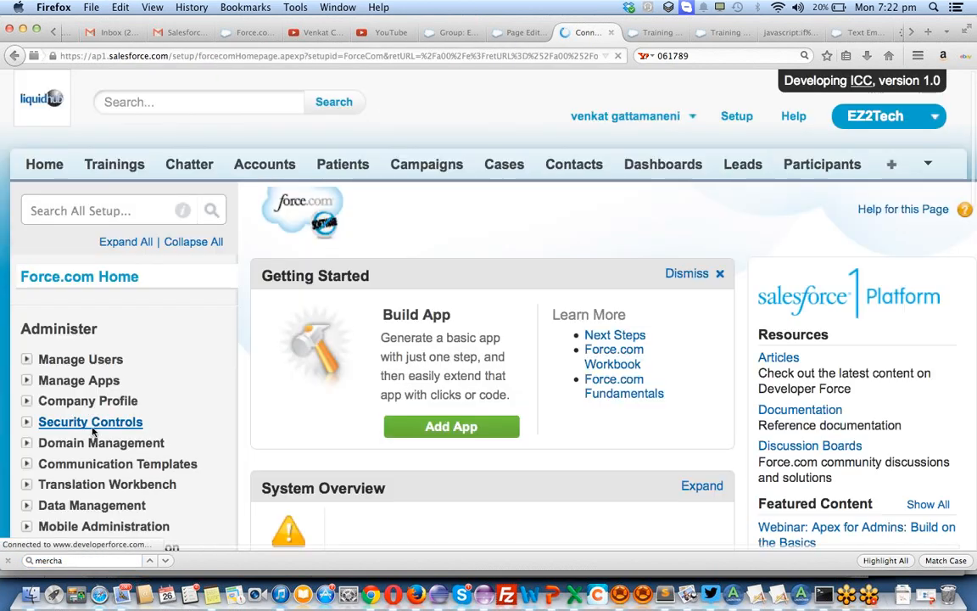
scroll(92, 434, down, 5)
scroll(93, 431, down, 3)
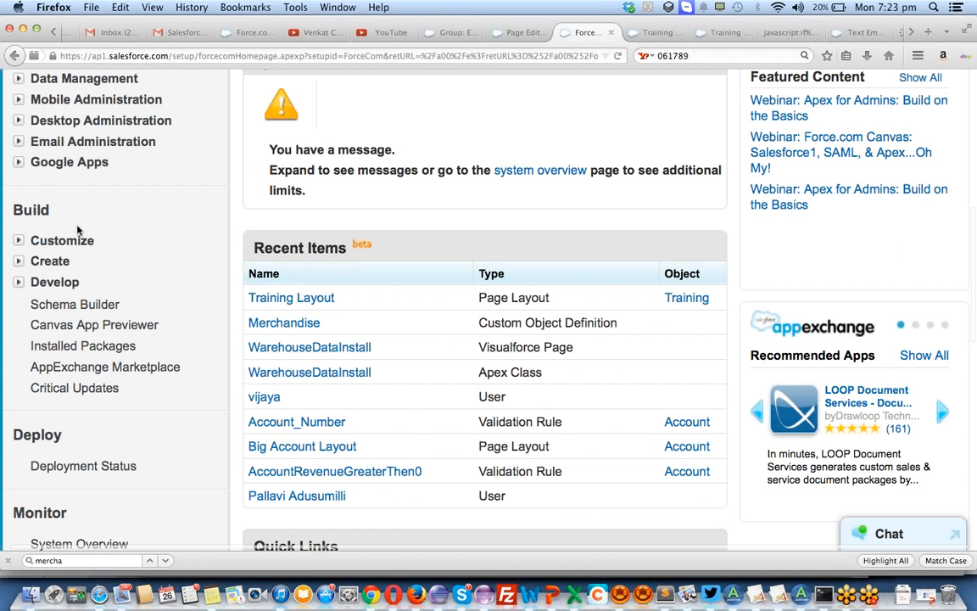
scroll(75, 230, up, 5)
Step: Under Communication Templates, list Email Templates down to TrainingEmail and TrainingEmail11
click(30, 169)
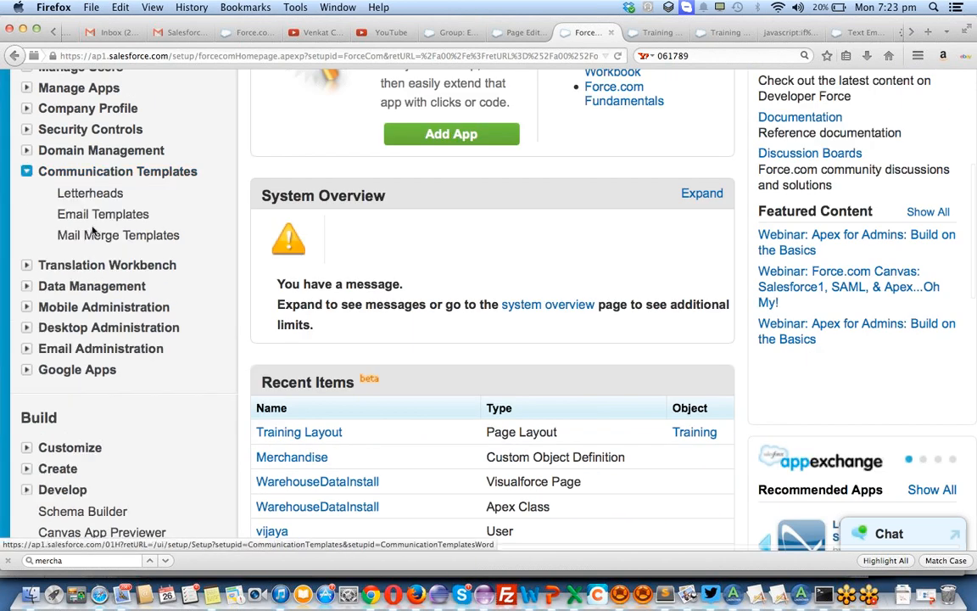
click(102, 215)
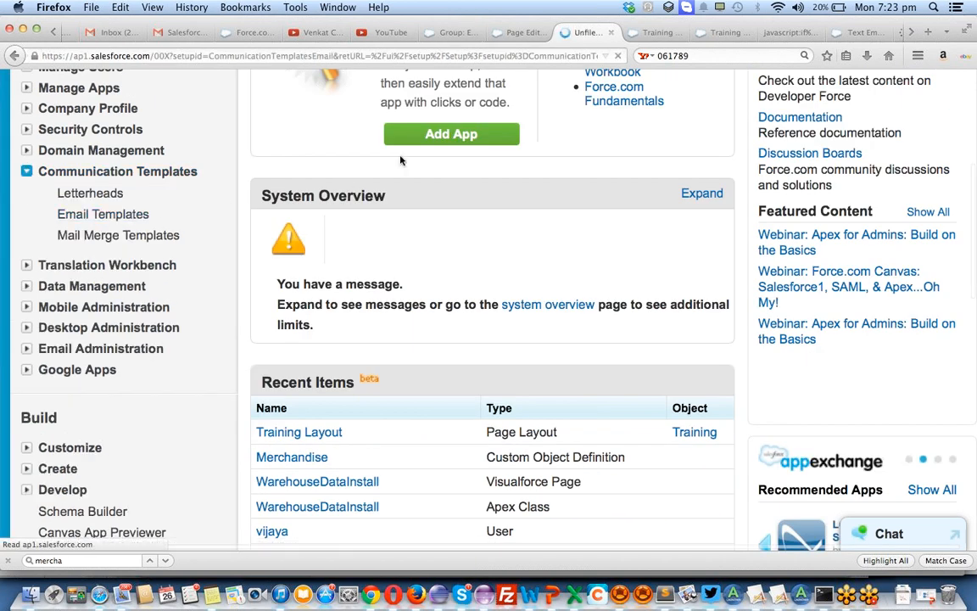
scroll(450, 311, down, 10)
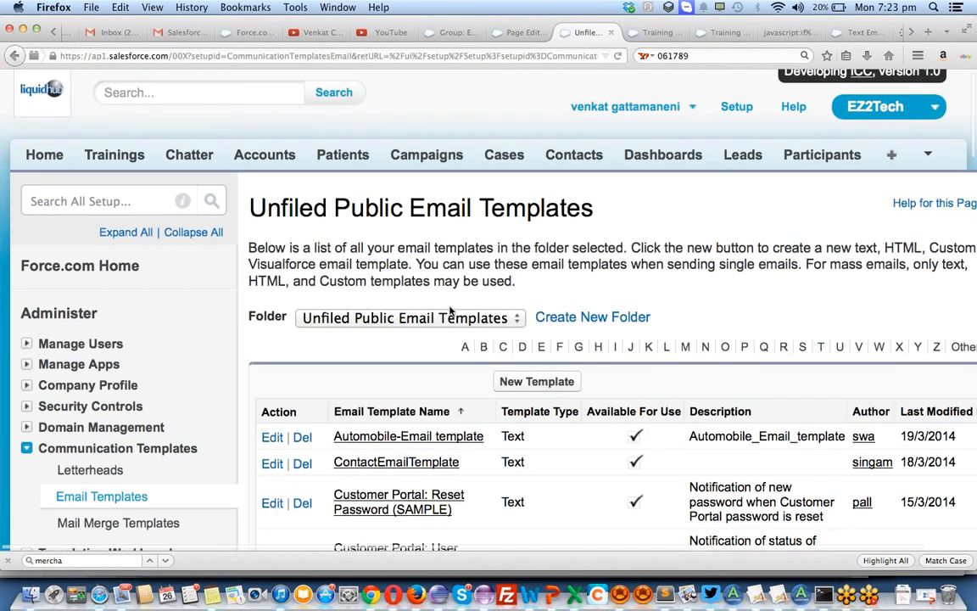
scroll(449, 311, down, 8)
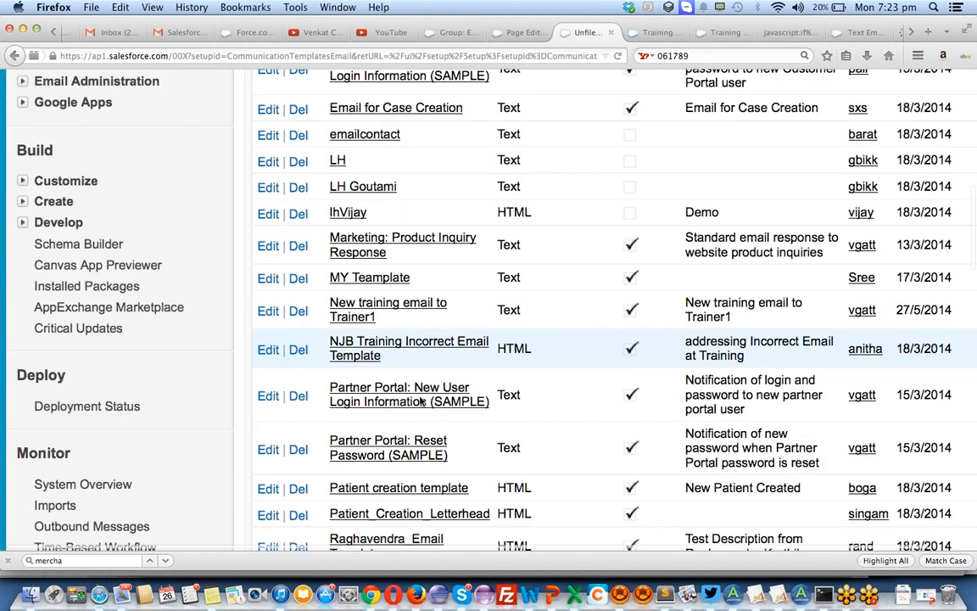
scroll(492, 396, down, 15)
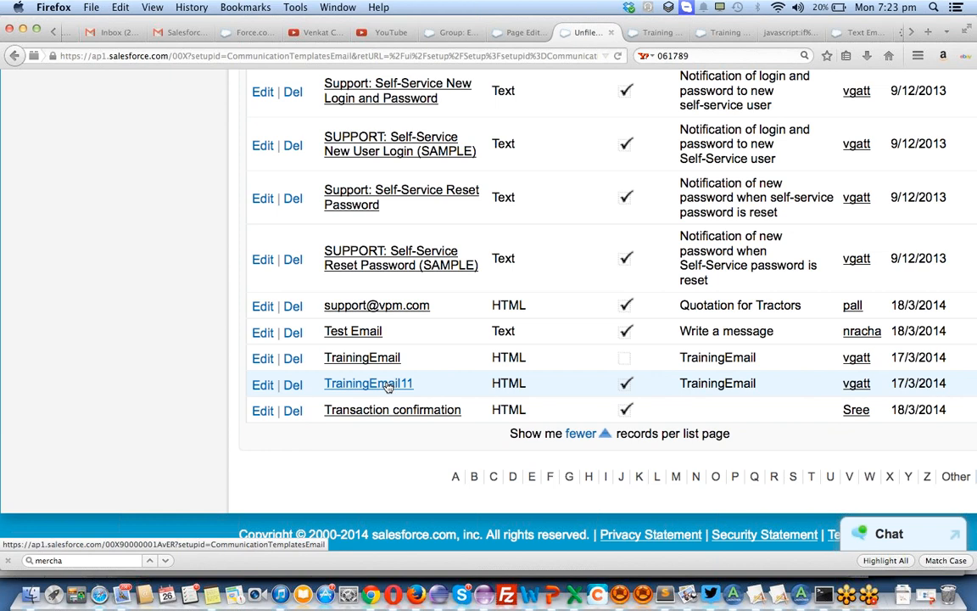
Step: Open TrainingEmail11 in edit mode and review its template settings
click(262, 386)
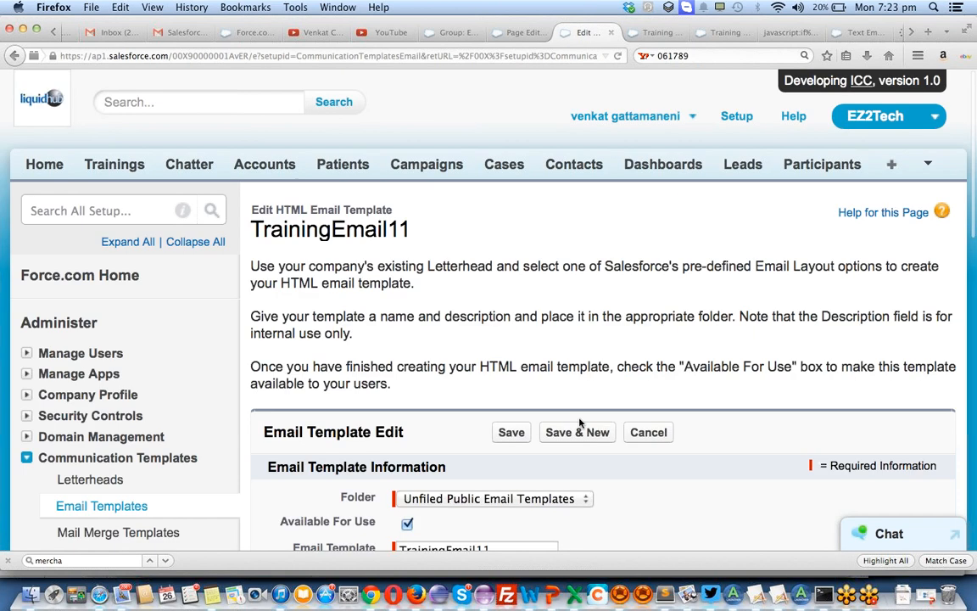
scroll(578, 419, down, 5)
scroll(580, 421, up, 1)
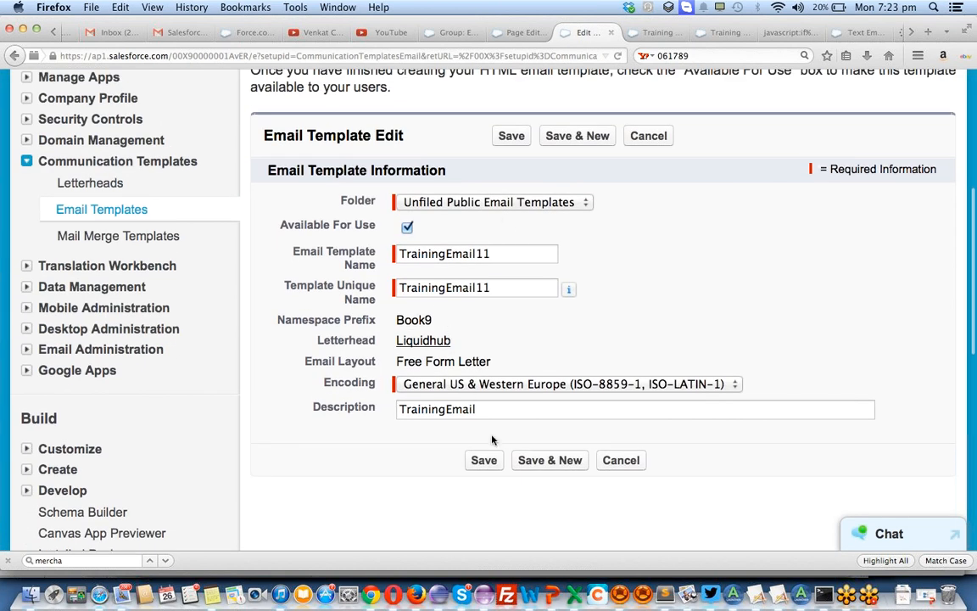
scroll(536, 319, down, 3)
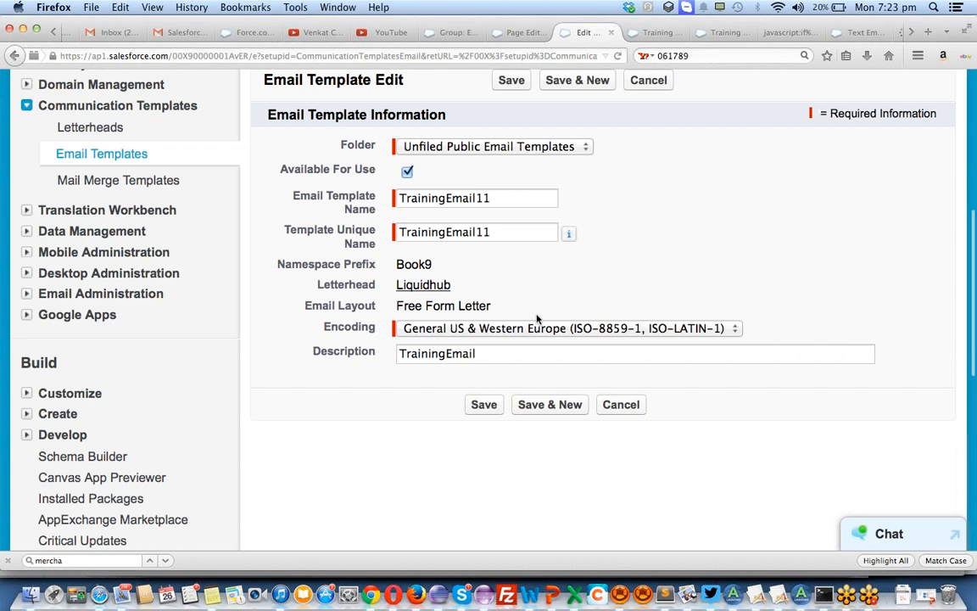
scroll(704, 307, up, 3)
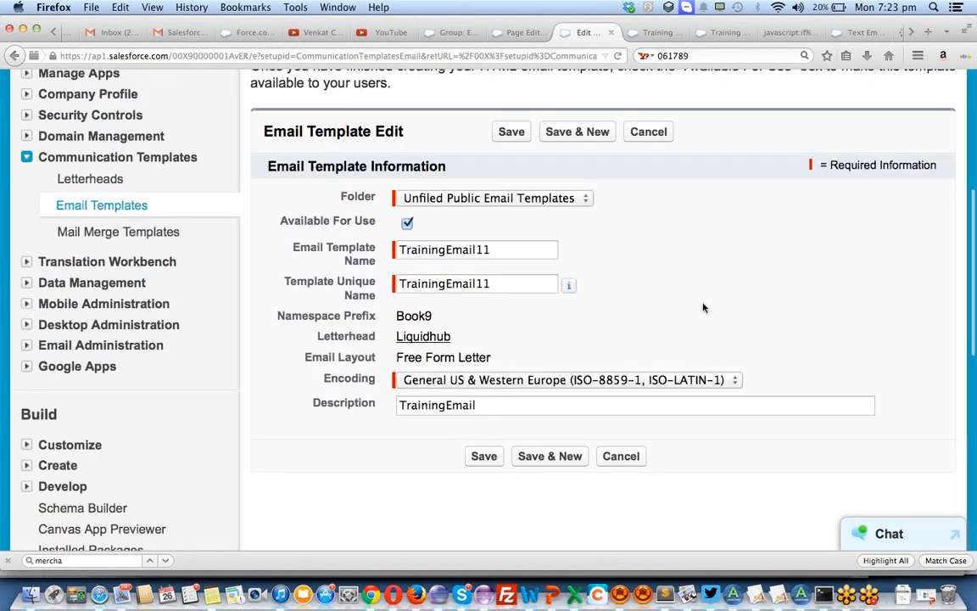
scroll(703, 307, up, 3)
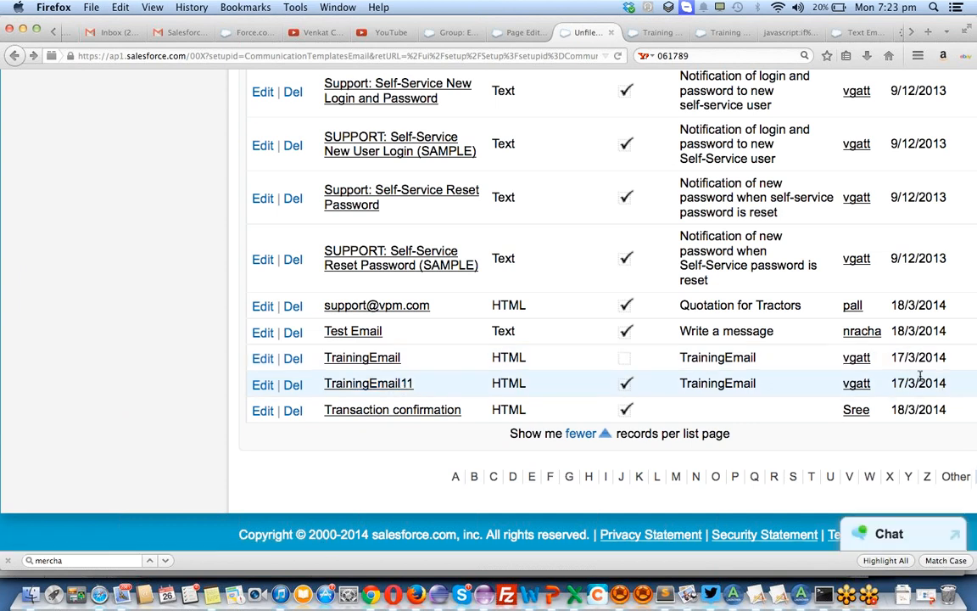
Step: Sort the Unfiled Public Email Templates list by Last Modified date
scroll(420, 359, up, 1)
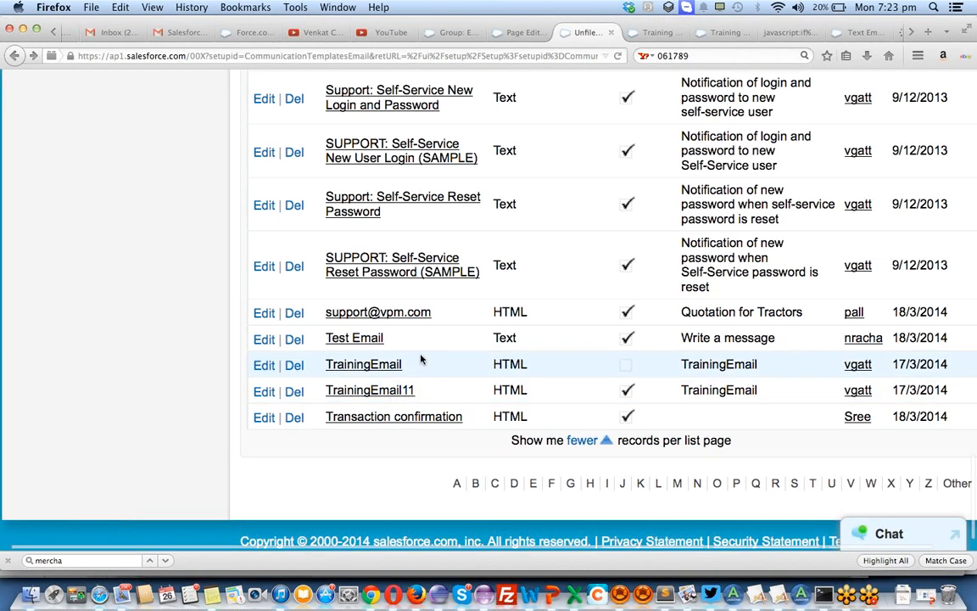
scroll(421, 360, up, 15)
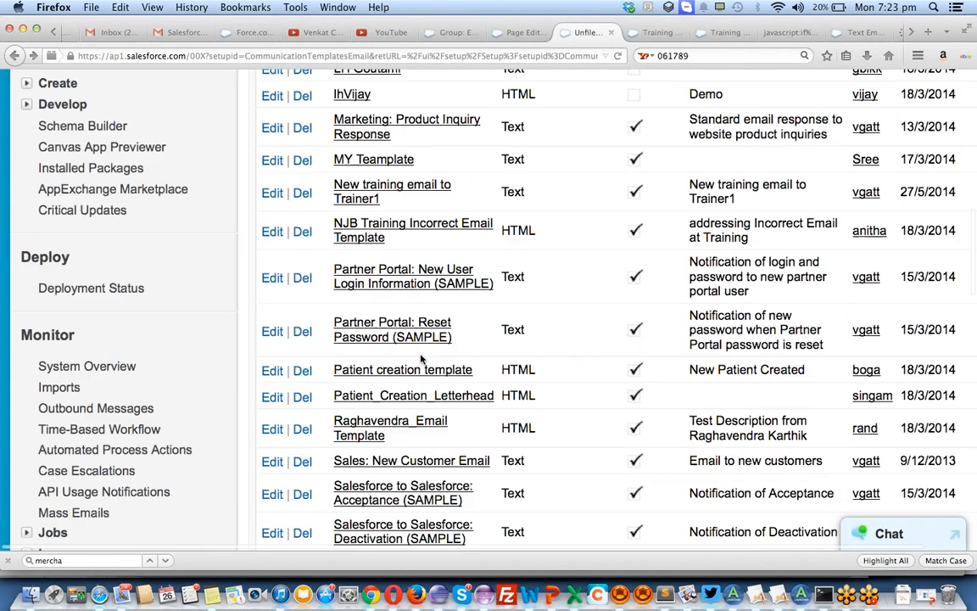
click(936, 422)
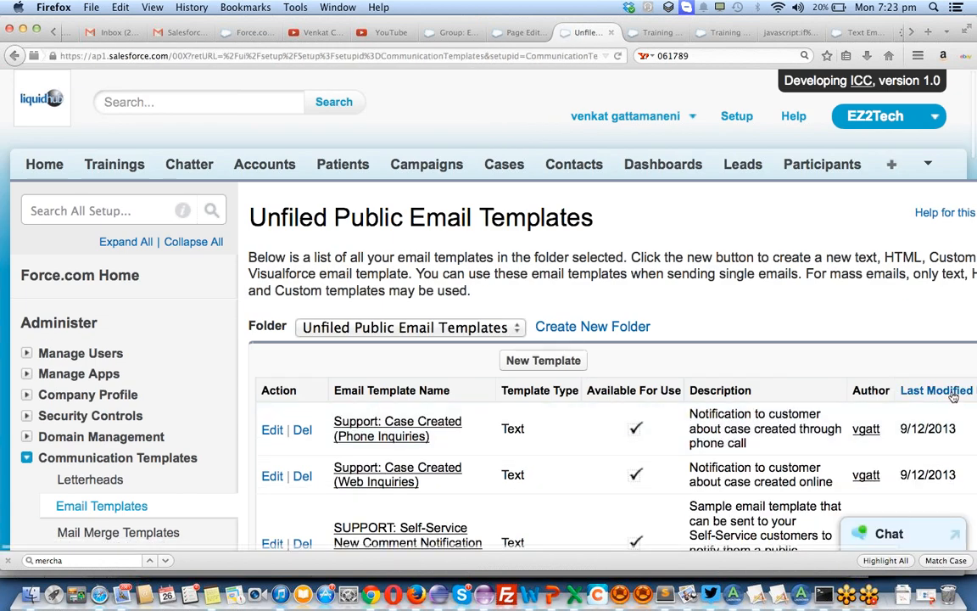
Step: Re-sort templates newest first, then edit the 'New training email to Trainer1' template
click(953, 396)
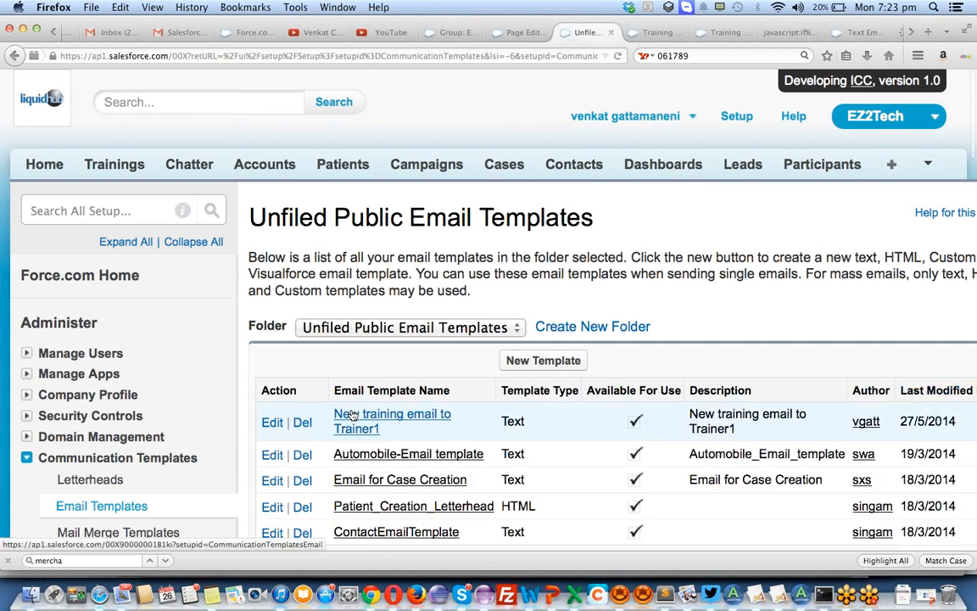
click(353, 414)
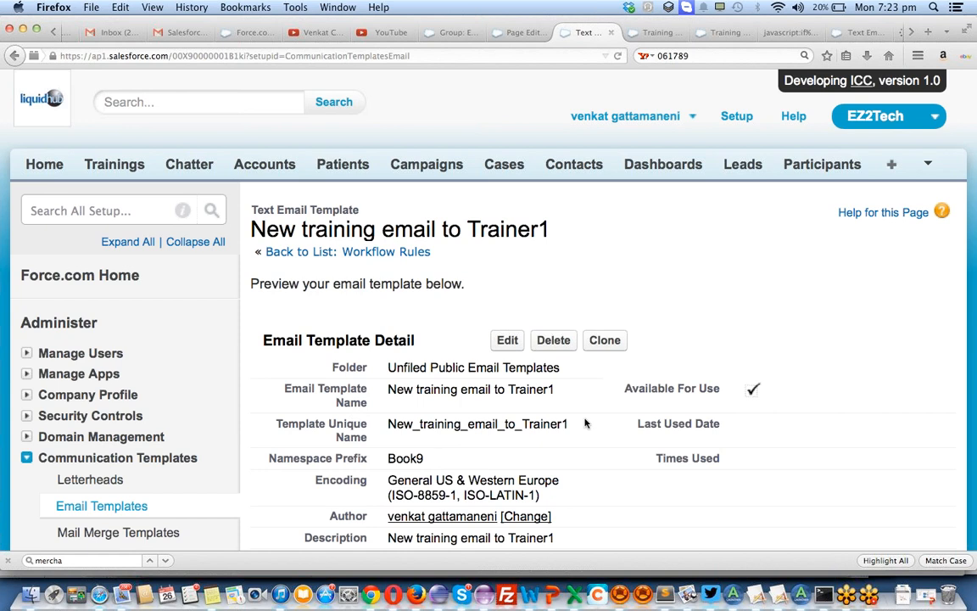
scroll(585, 423, down, 3)
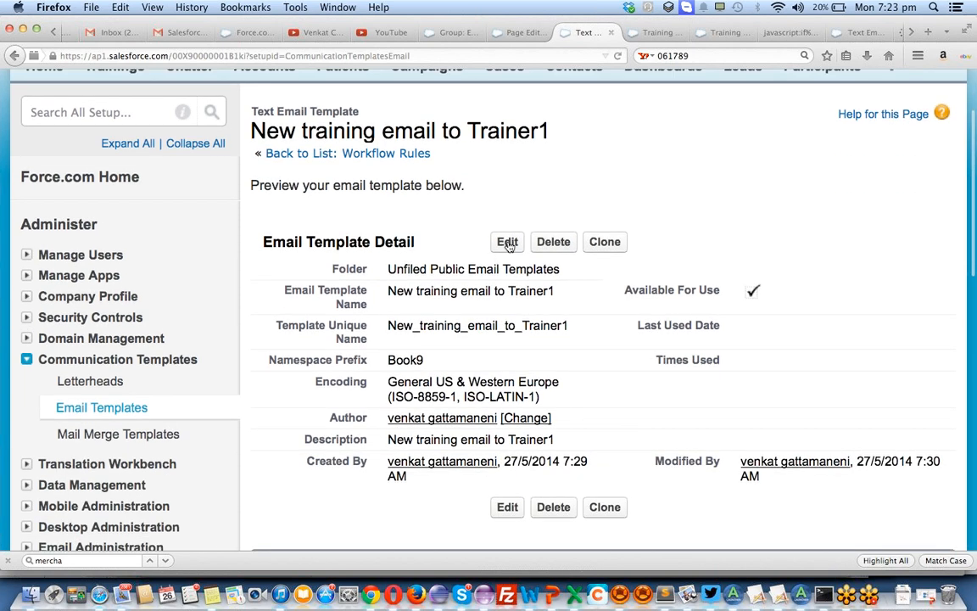
click(508, 244)
scroll(675, 304, down, 6)
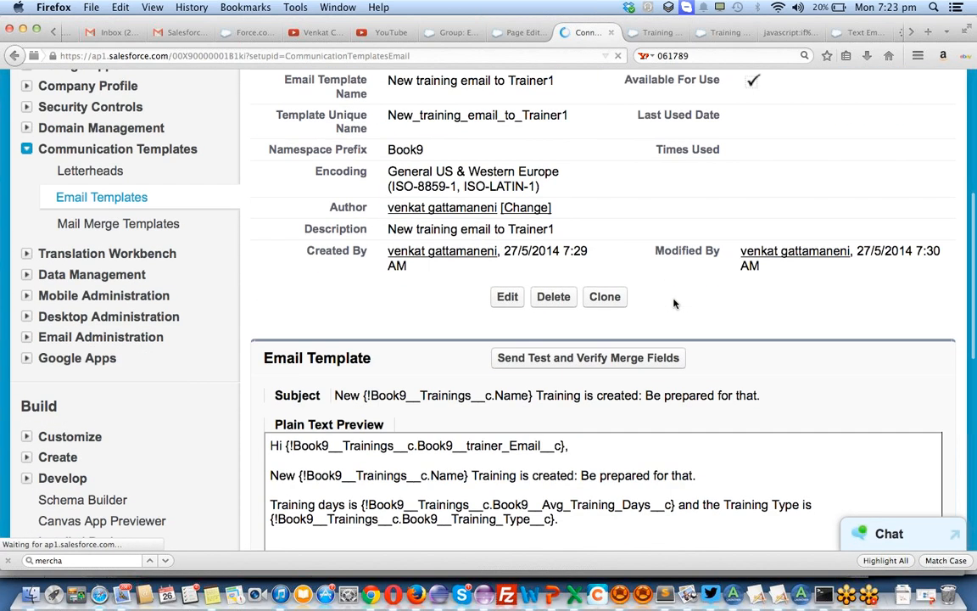
scroll(674, 304, down, 5)
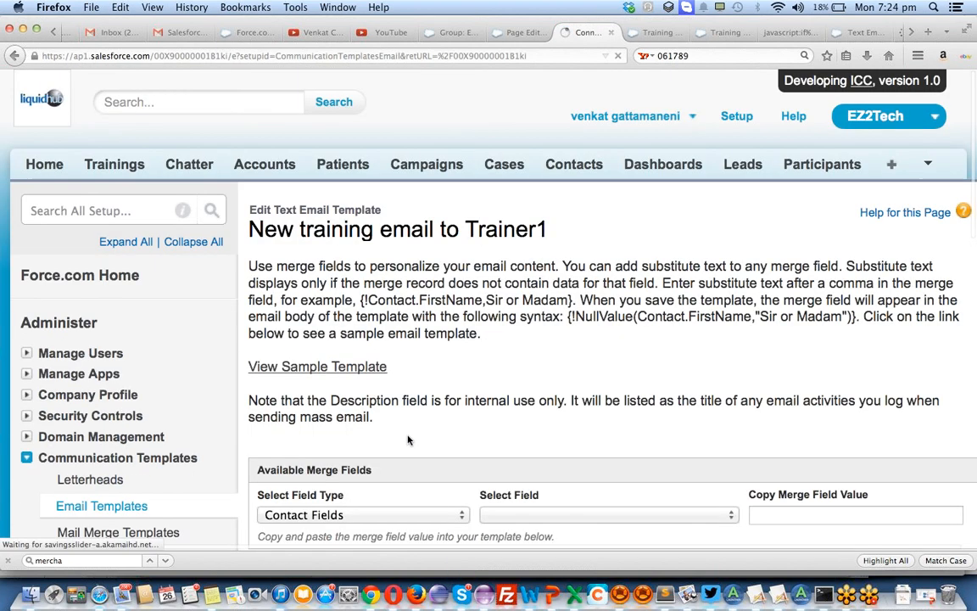
Step: Reword the body line to 'Training cost is' and delete the old training-days merge field
scroll(476, 369, down, 15)
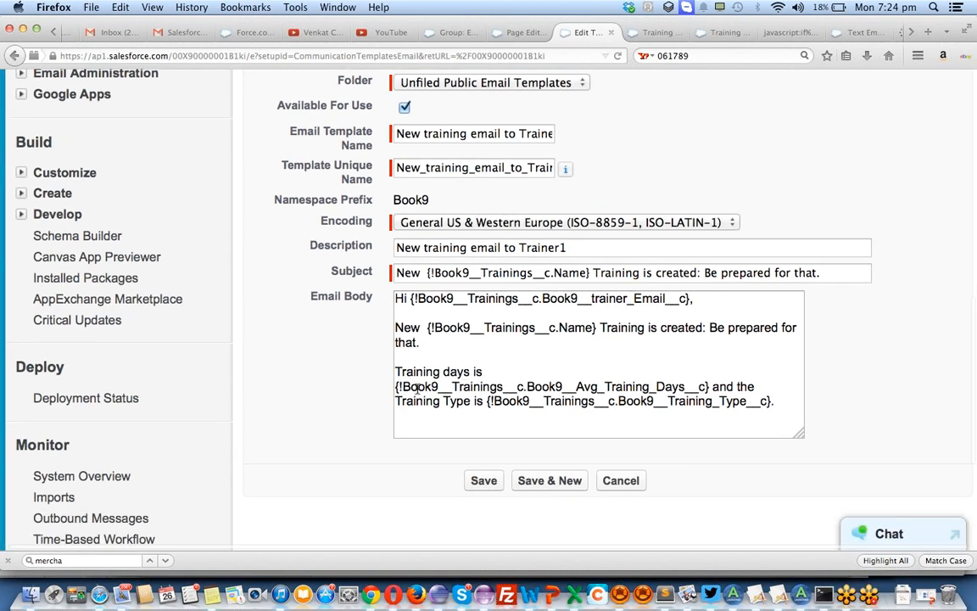
double_click(456, 370)
text(cost id)
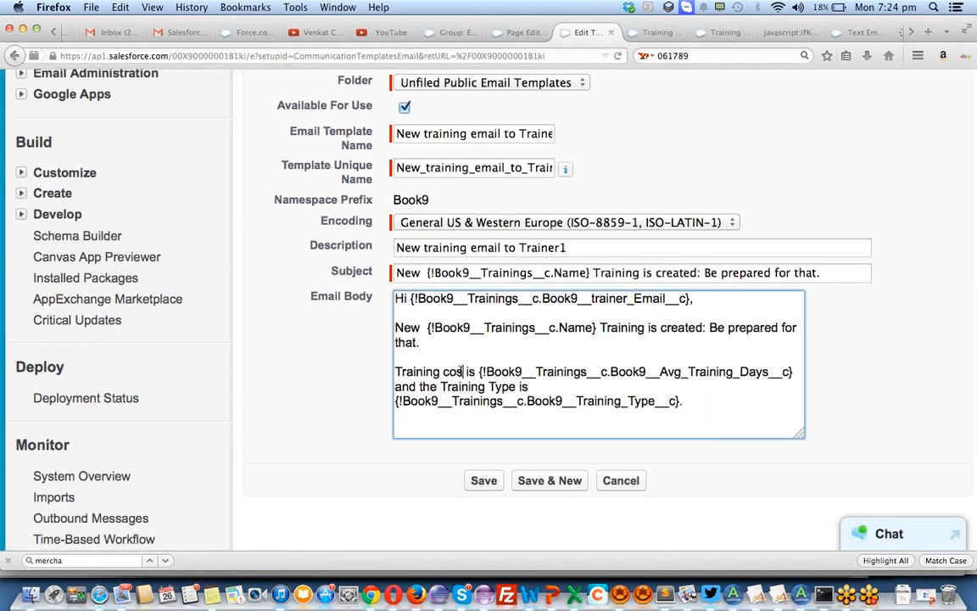
key(BackSpace)
text(st i)
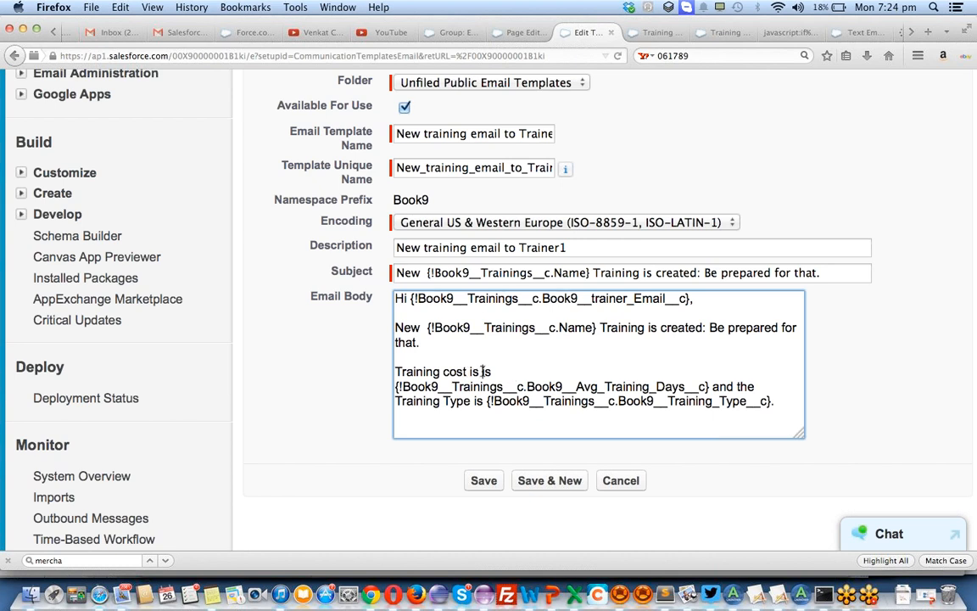
drag(483, 371, 710, 384)
key(BackSpace)
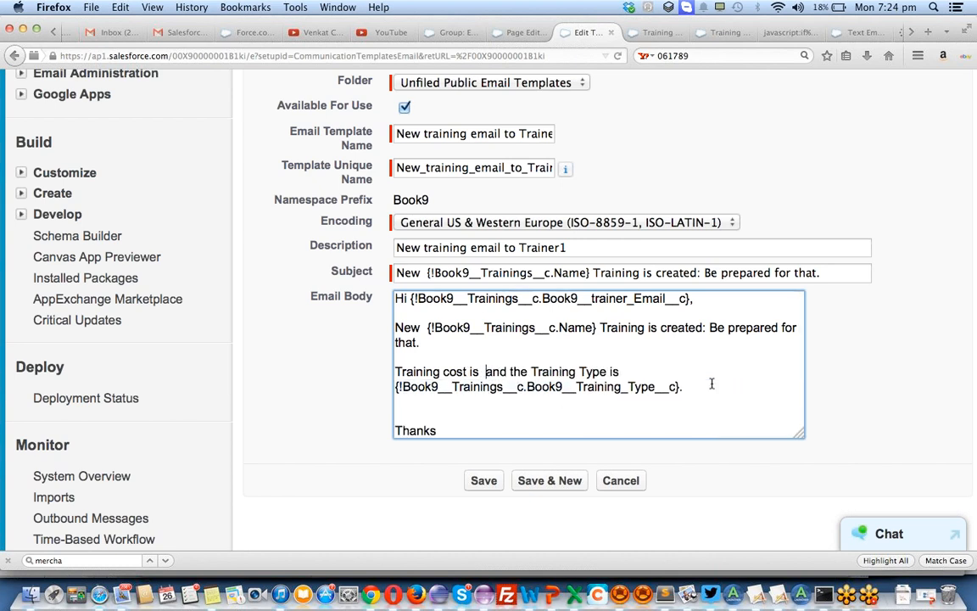
Step: Choose the Training Fields Cost merge field and copy its value
scroll(386, 235, up, 5)
click(377, 224)
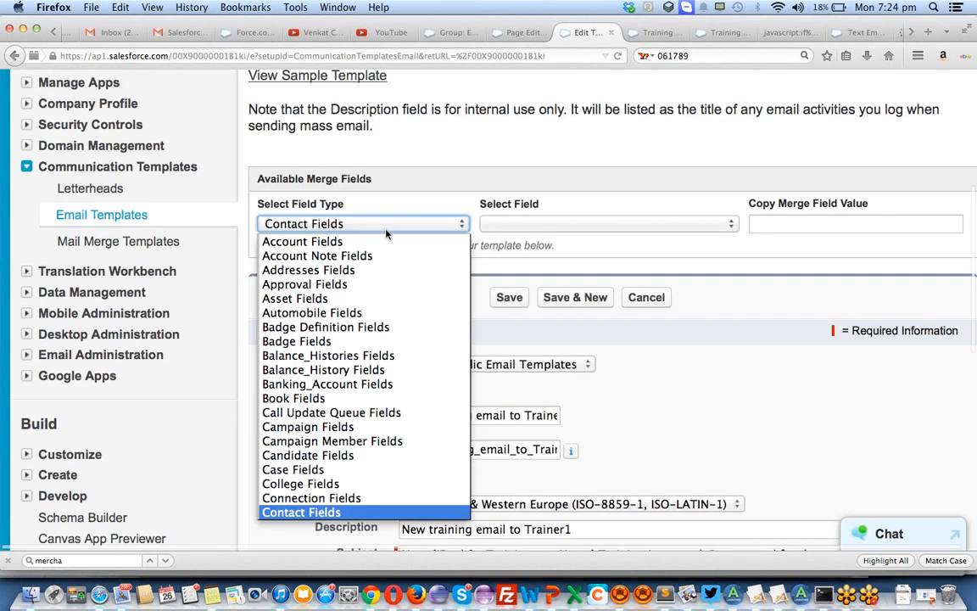
scroll(373, 397, down, 20)
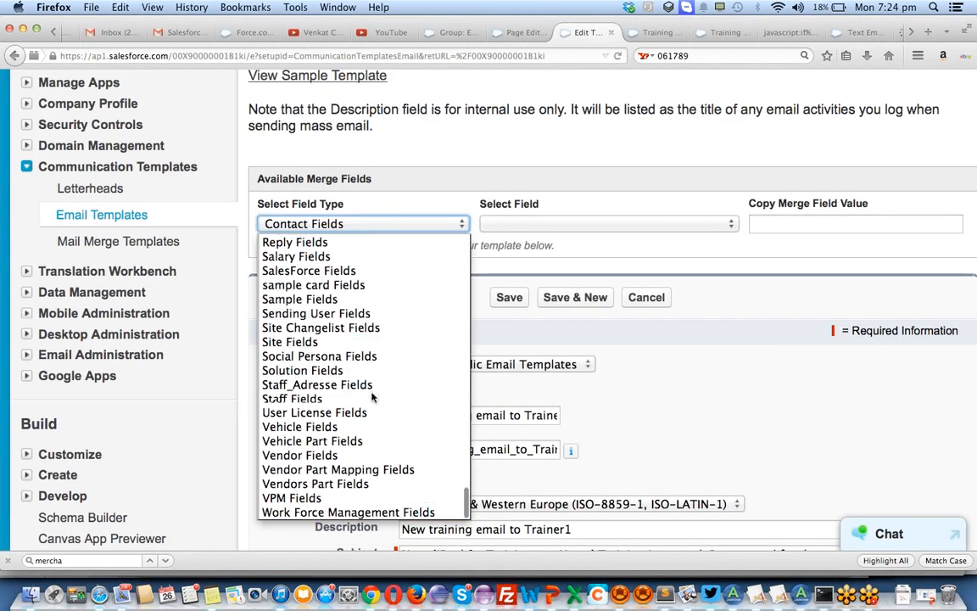
scroll(373, 397, up, 2)
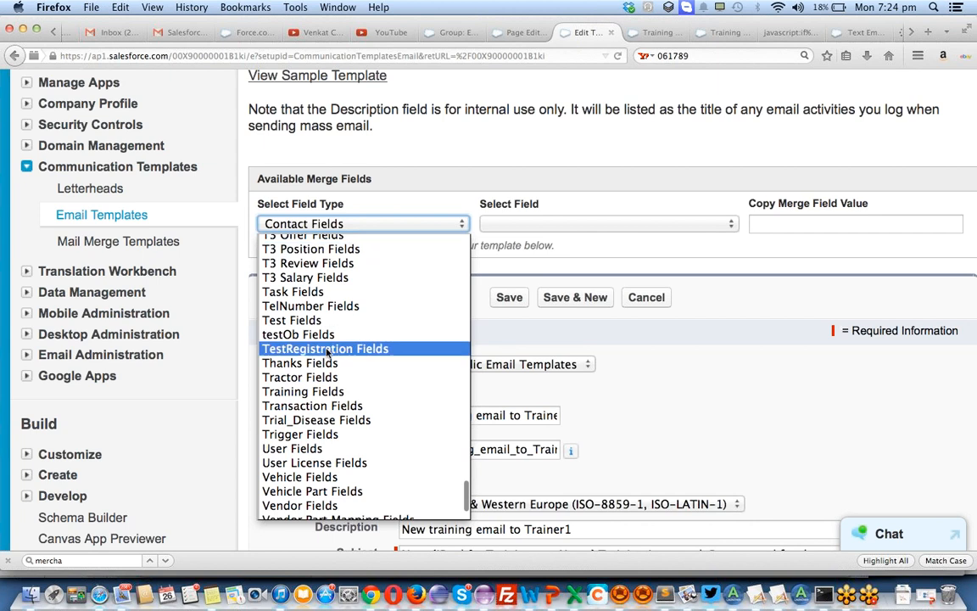
click(337, 391)
click(560, 223)
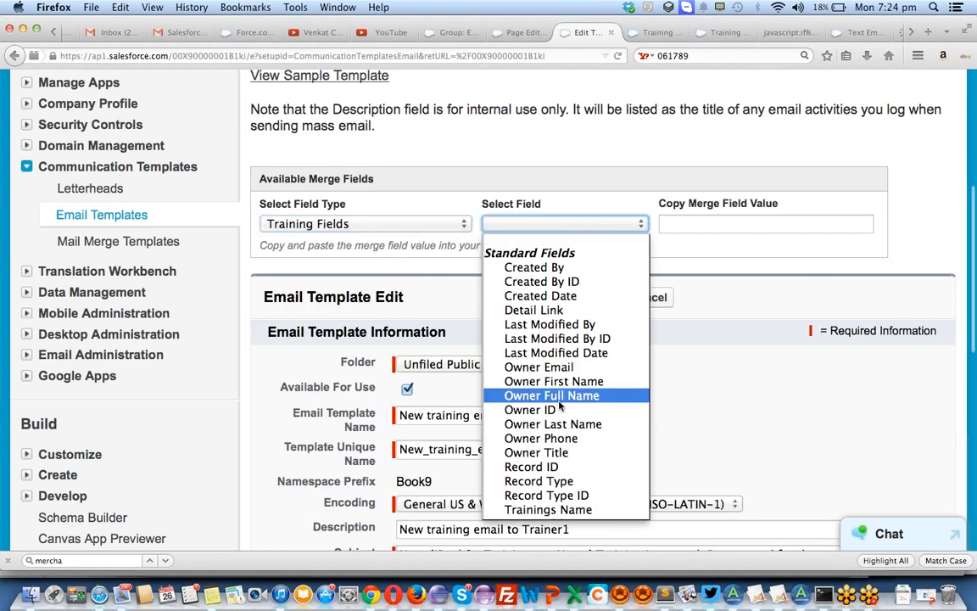
scroll(560, 408, down, 5)
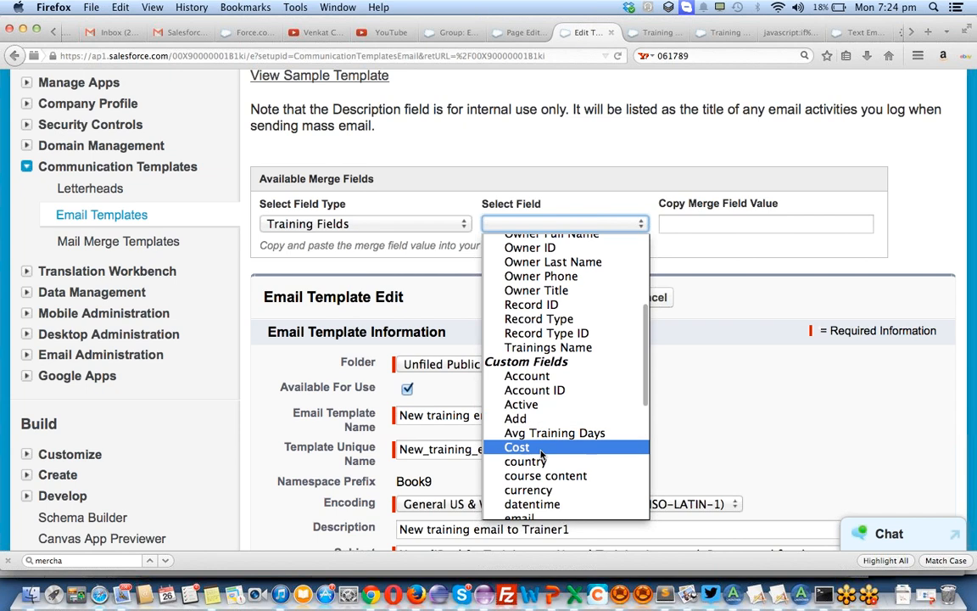
click(541, 450)
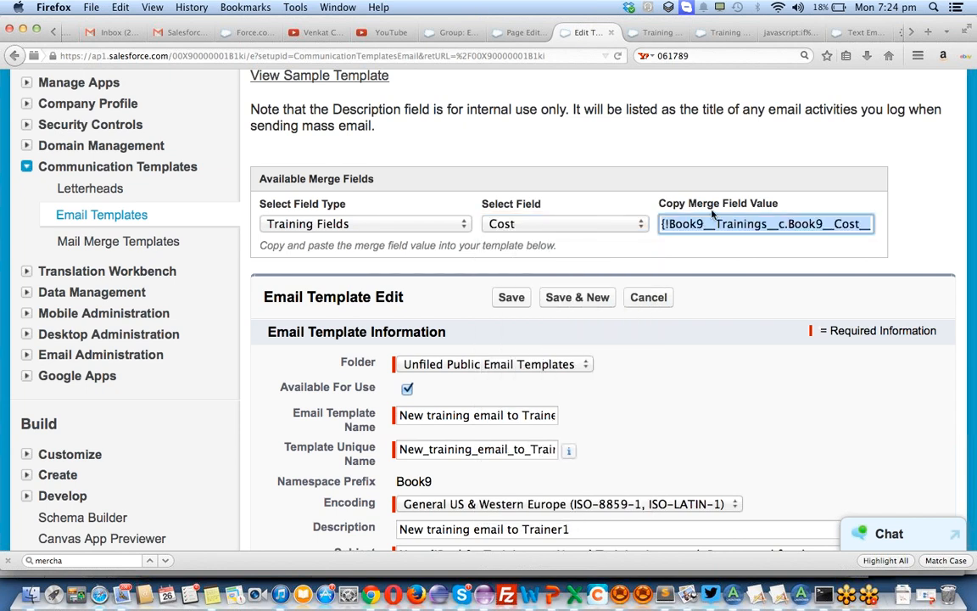
triple_click(764, 221)
key(super+c)
Step: Paste the Cost merge field after 'Training cost is', tidy the line breaks, and save
scroll(609, 402, down, 5)
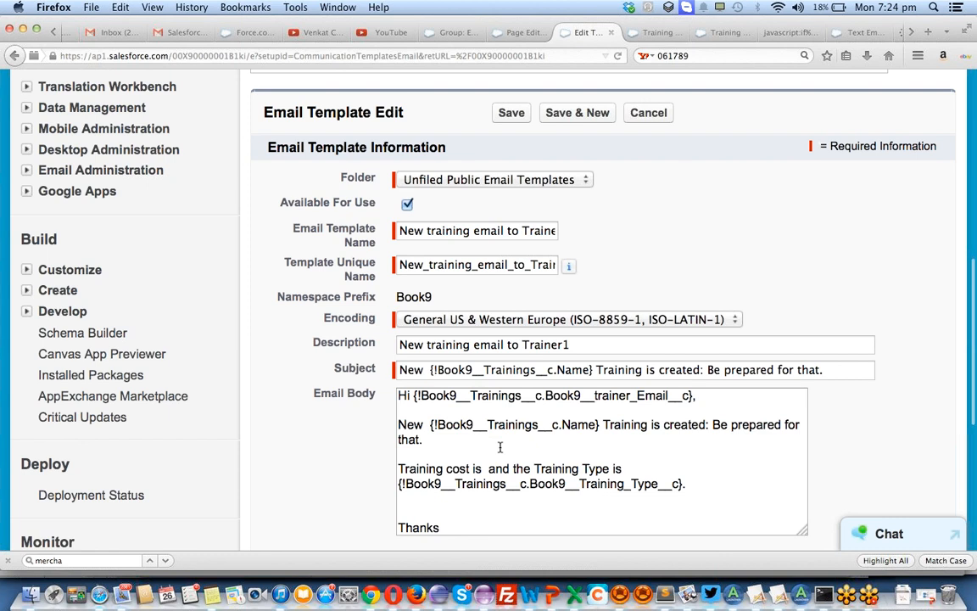
click(483, 472)
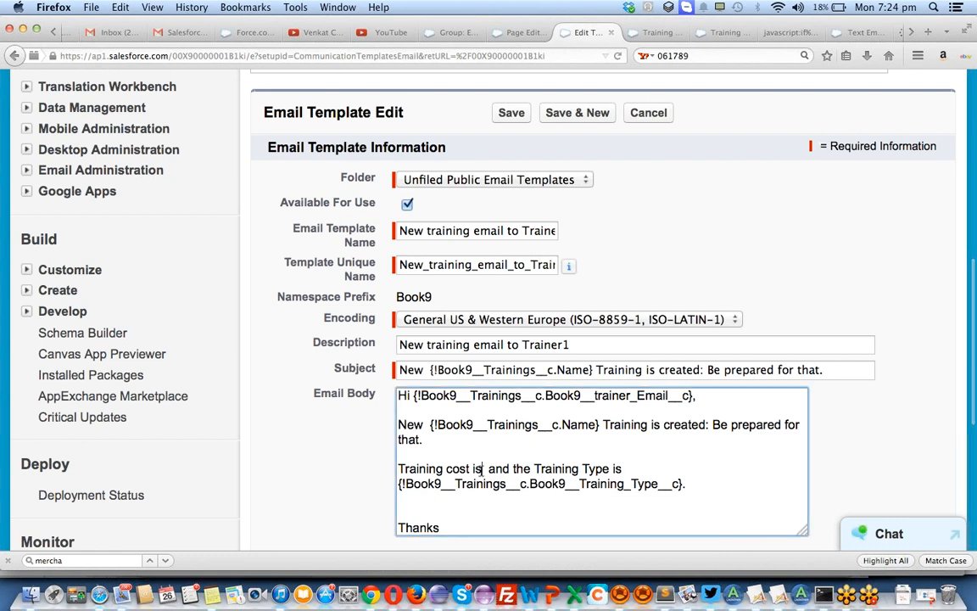
key(super+v)
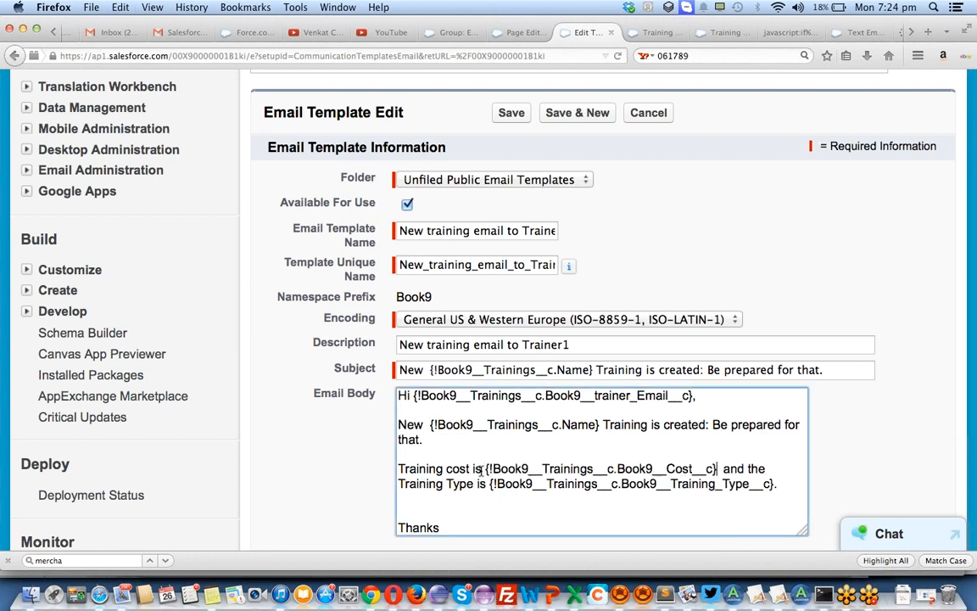
key(Return)
key(Return)
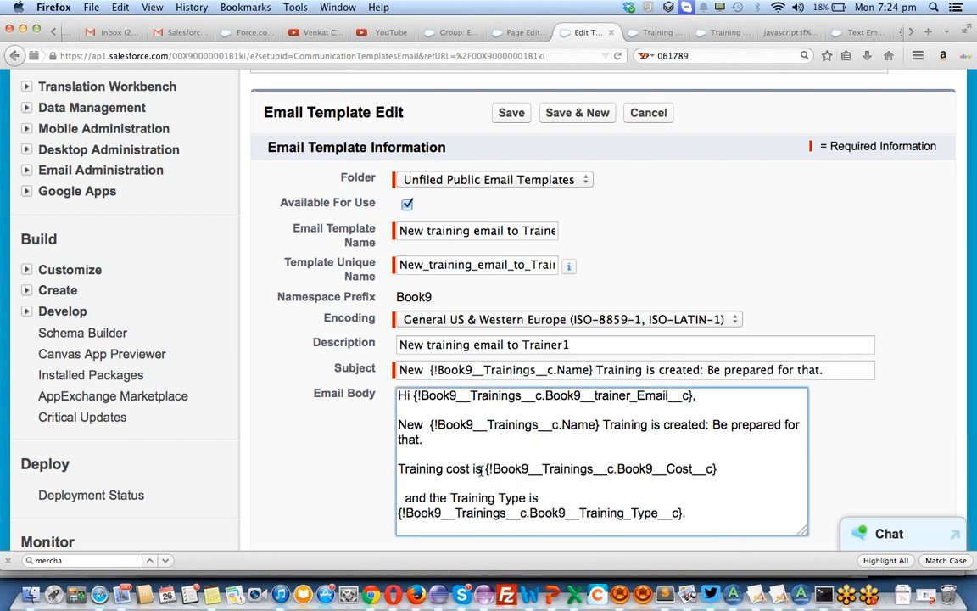
key(BackSpace)
key(BackSpace)
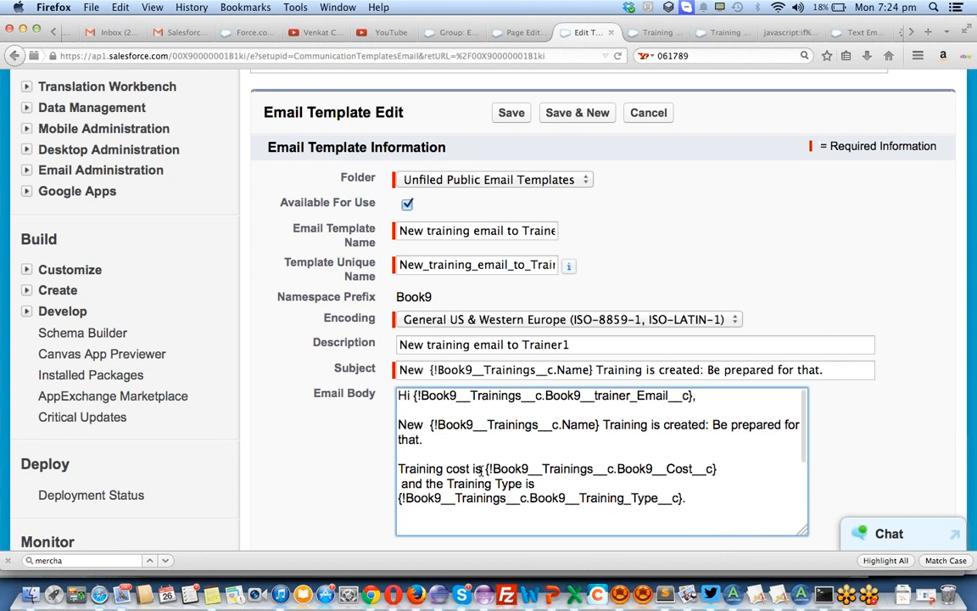
key(Return)
key(Return)
key(super+Right)
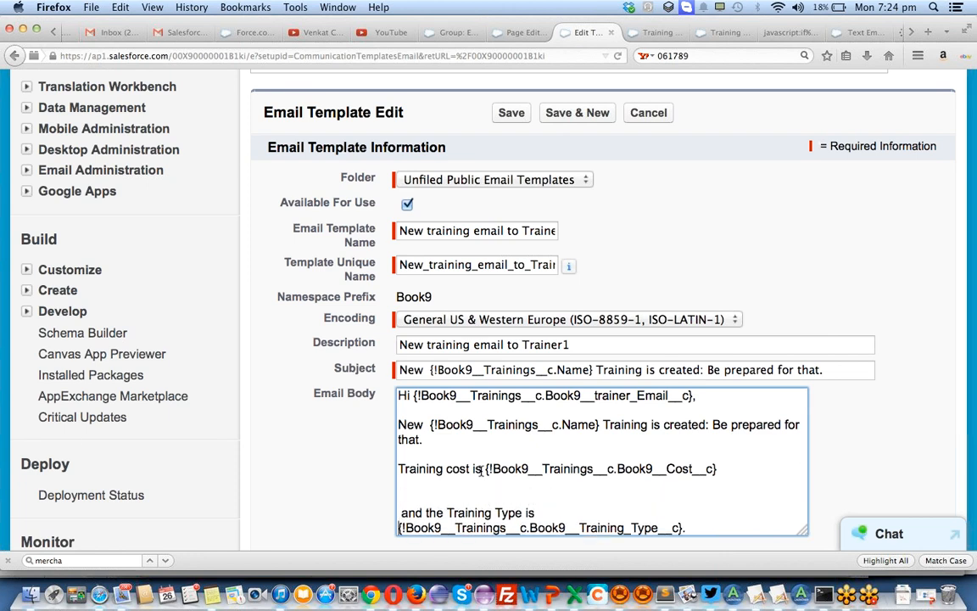
key(Return)
key(Return)
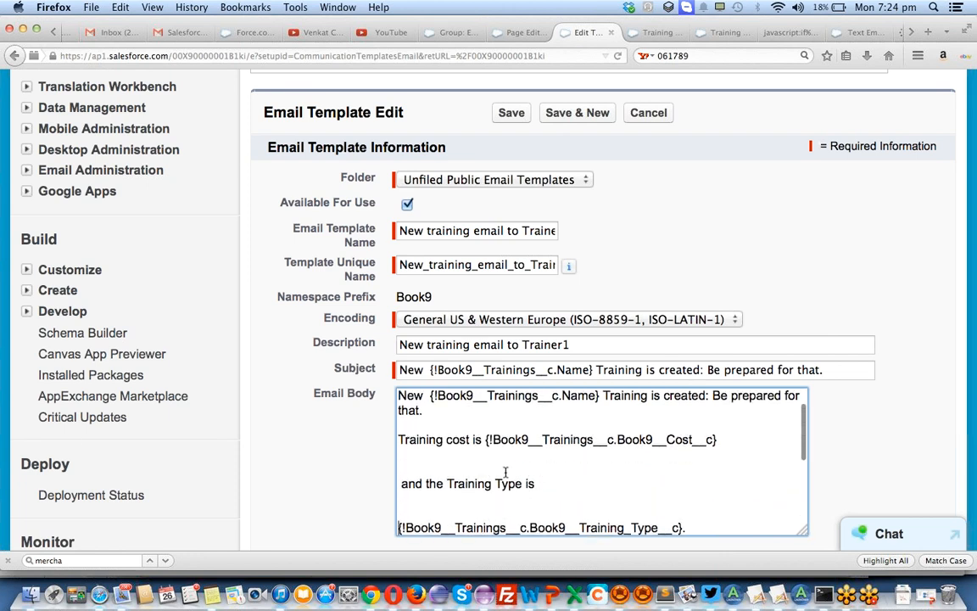
scroll(519, 459, down, 3)
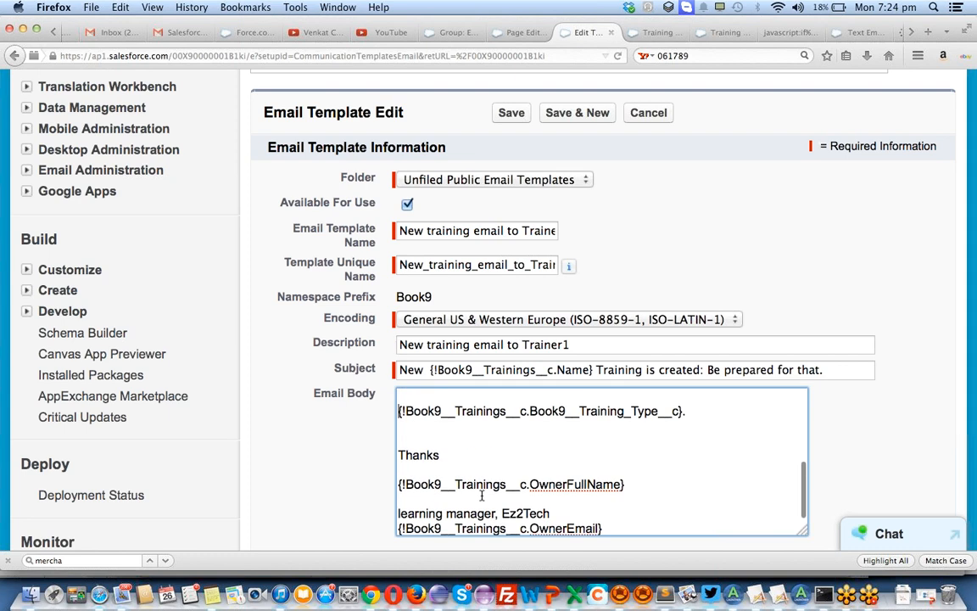
scroll(548, 504, up, 2)
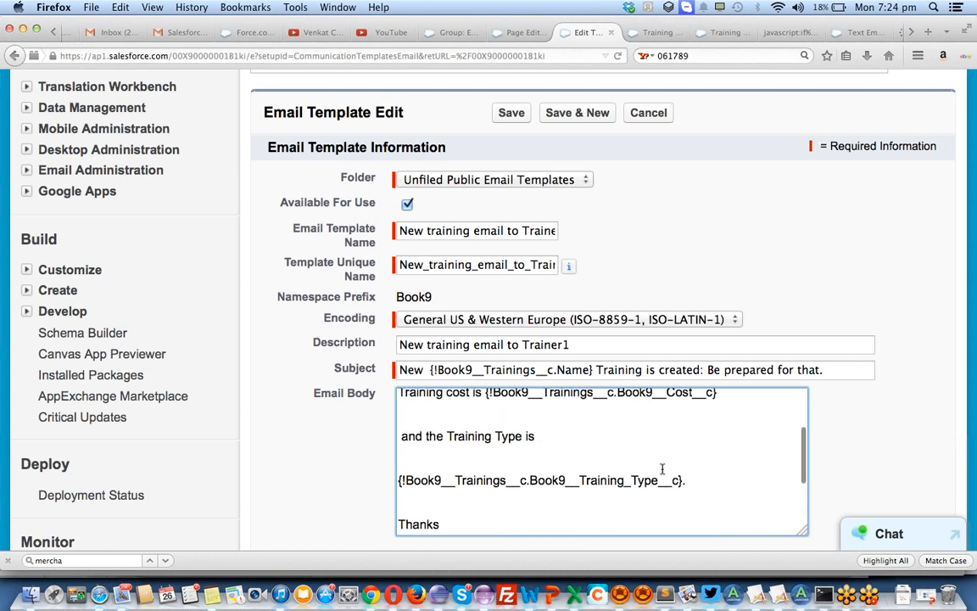
scroll(662, 469, up, 3)
click(513, 115)
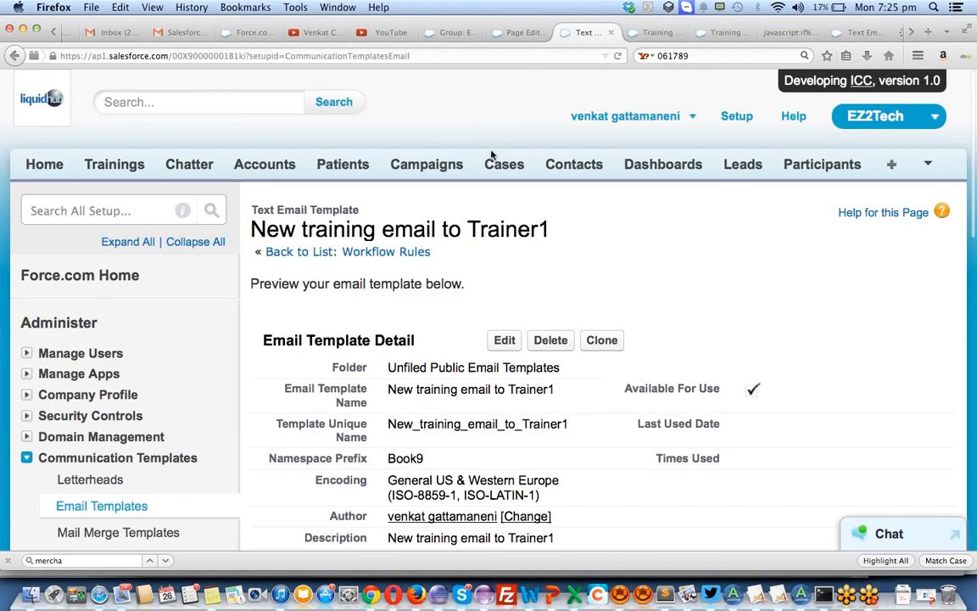
Step: In the cloned Training edit form, change Cost from 10,000,000 to 90,000,000 and save
click(654, 32)
scroll(416, 225, up, 4)
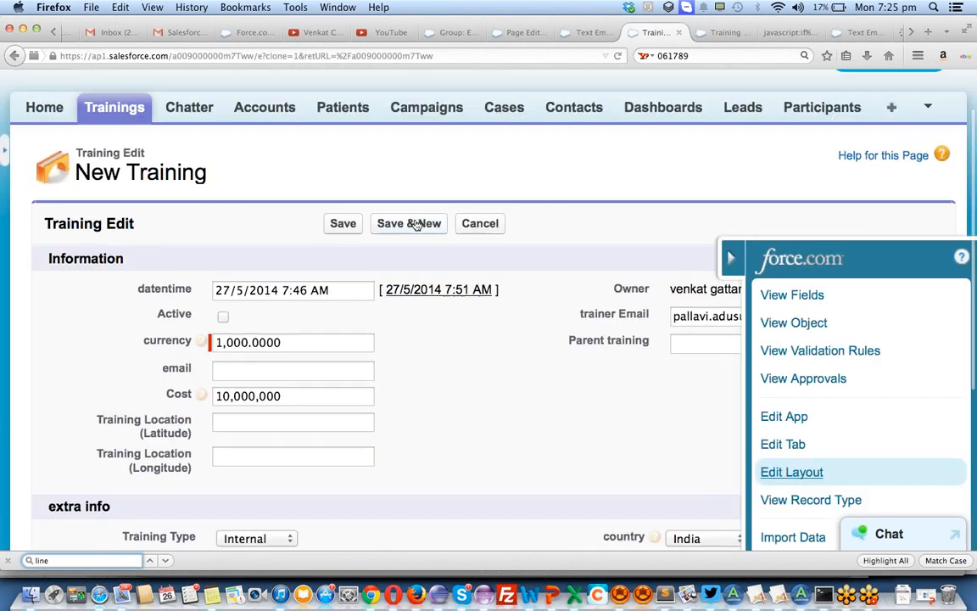
key(ctrl+Tab)
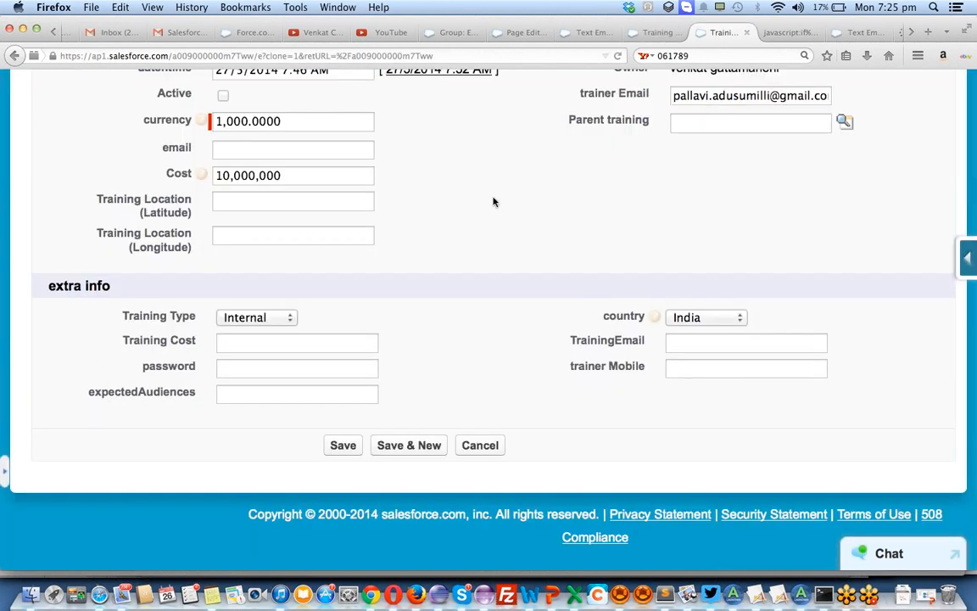
scroll(429, 258, up, 3)
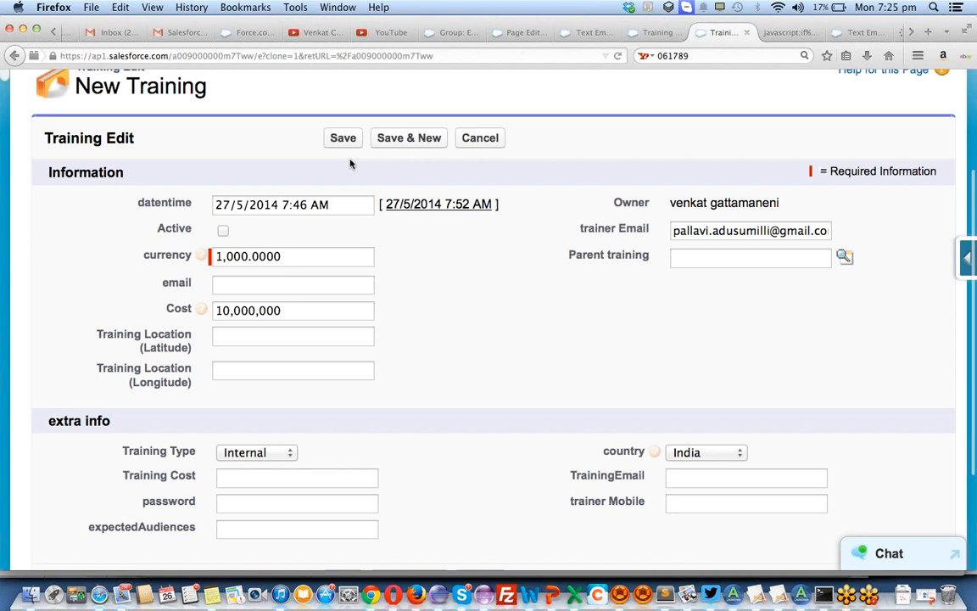
click(263, 311)
key(BackSpace)
text(9)
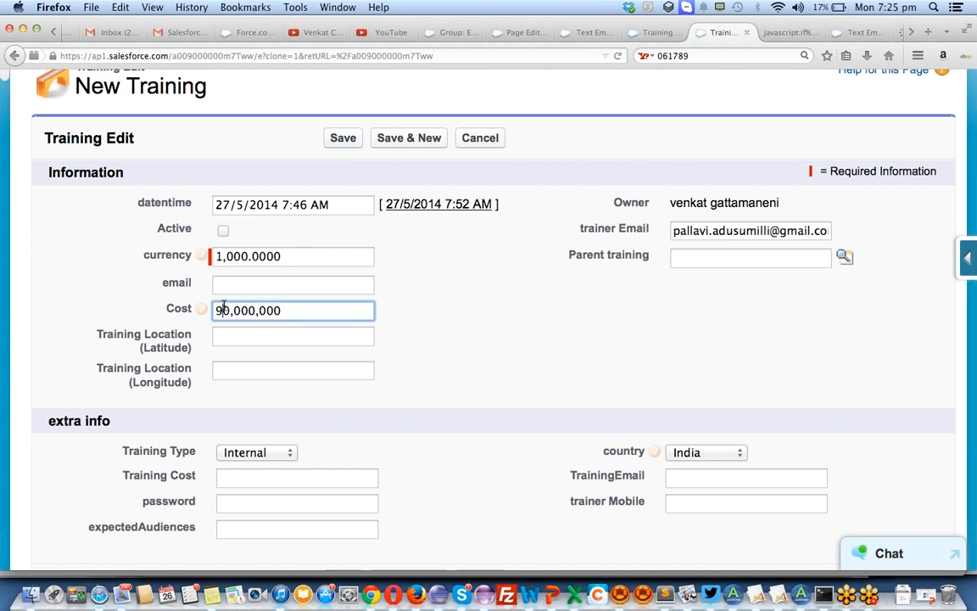
click(352, 138)
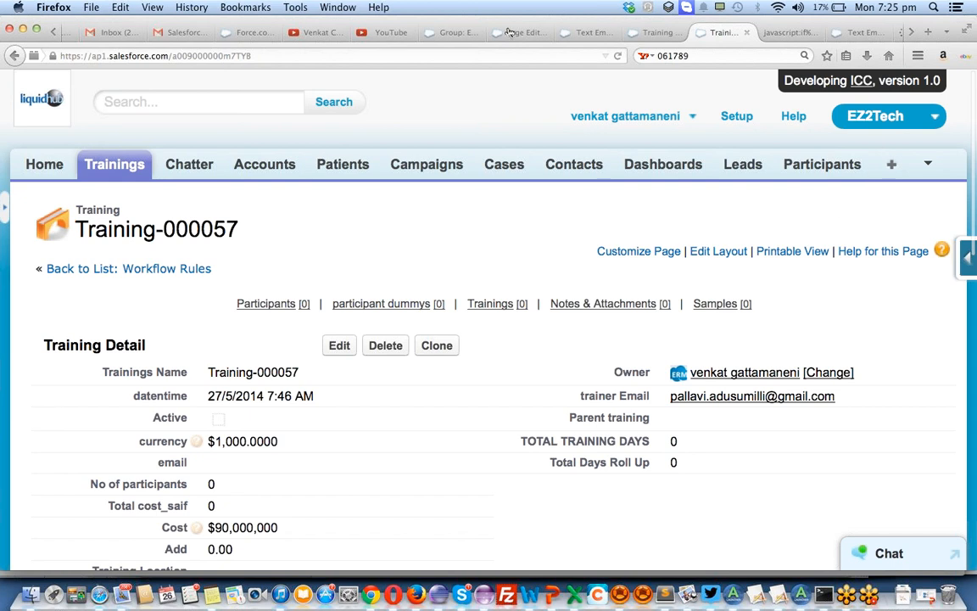
Step: Reload the Gmail inboxes and switch to the account that received the Training-000057 notification
click(312, 34)
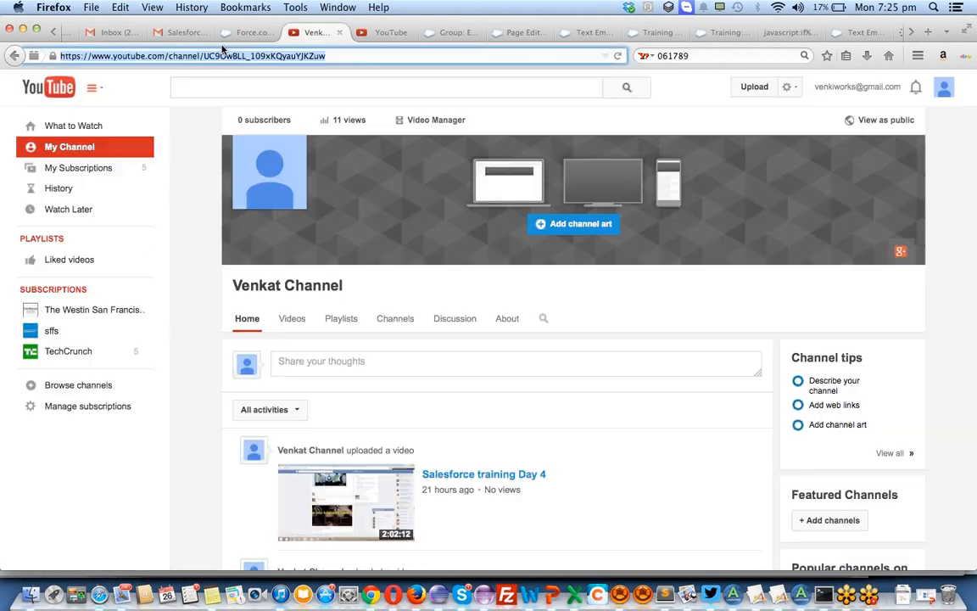
click(107, 32)
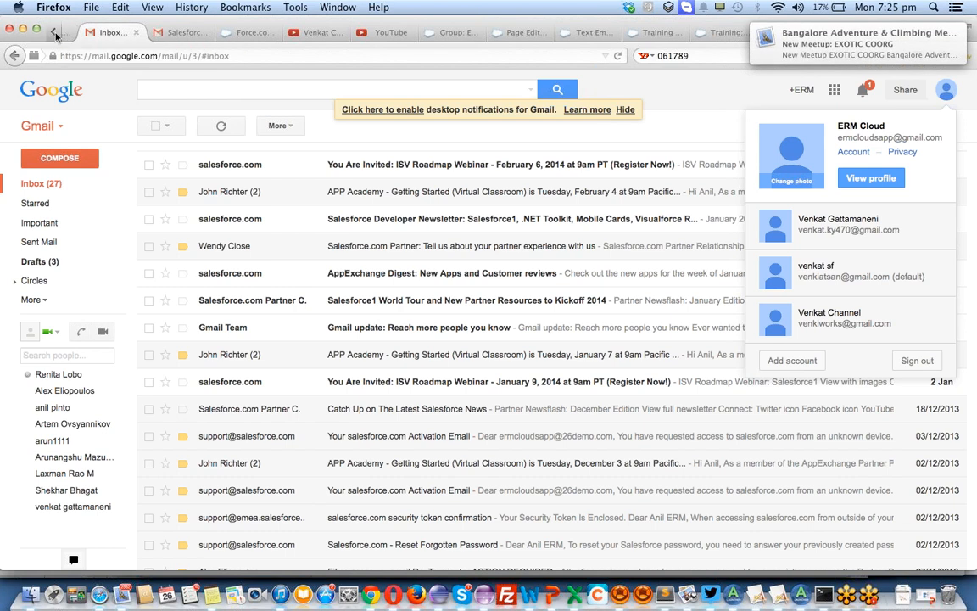
click(54, 33)
click(107, 34)
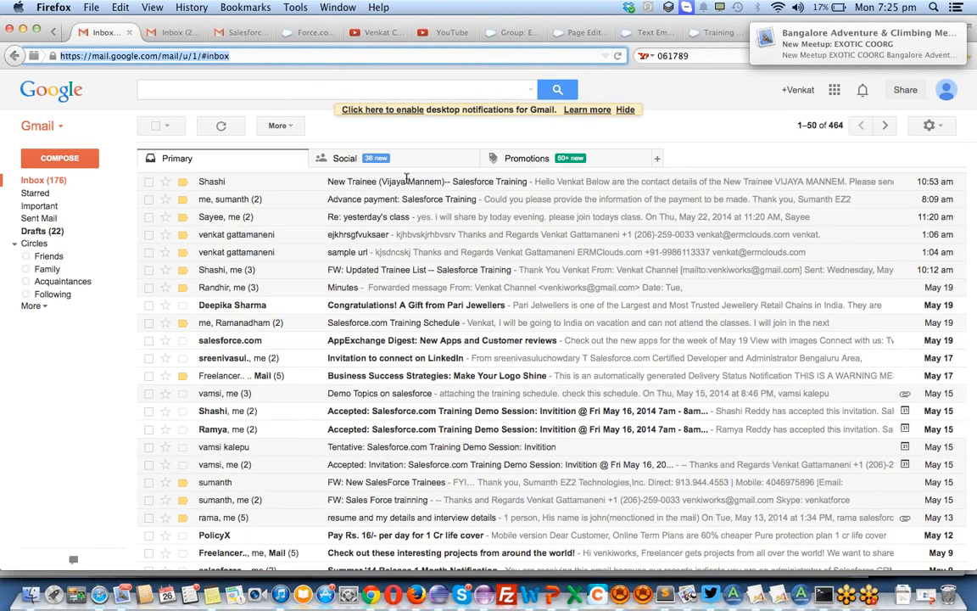
click(214, 185)
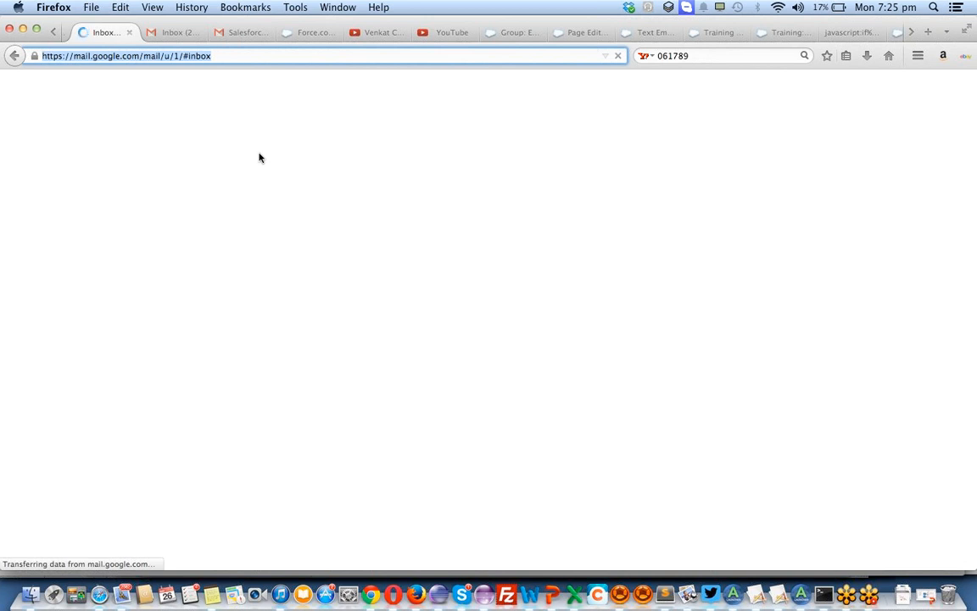
key(ctrl+Tab)
key(ctrl+Tab)
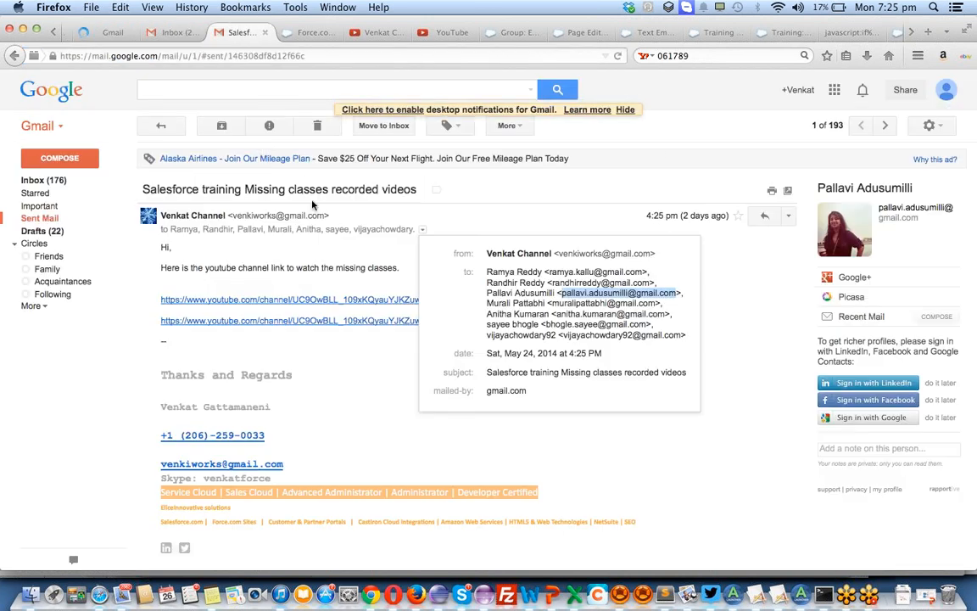
click(33, 183)
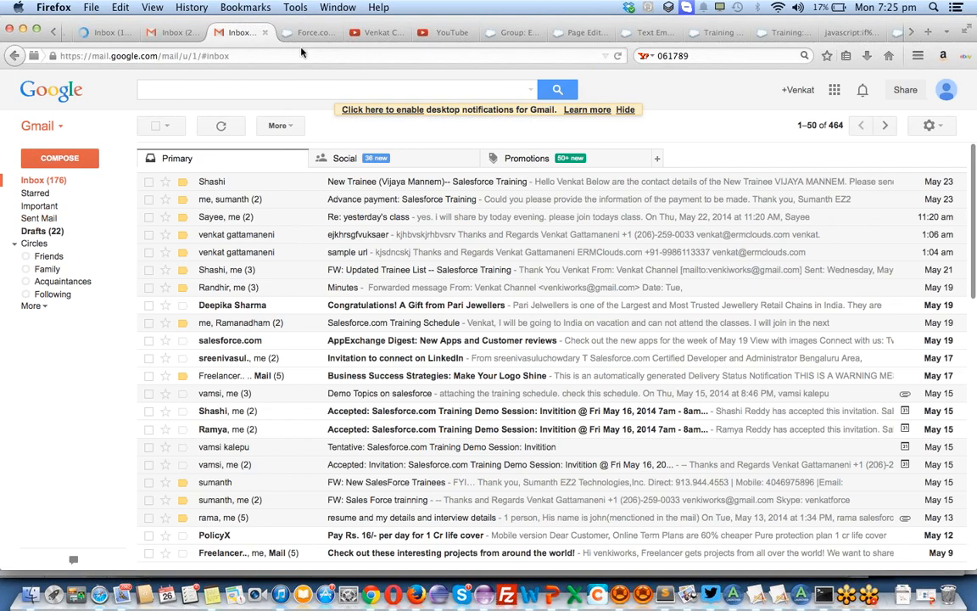
click(143, 32)
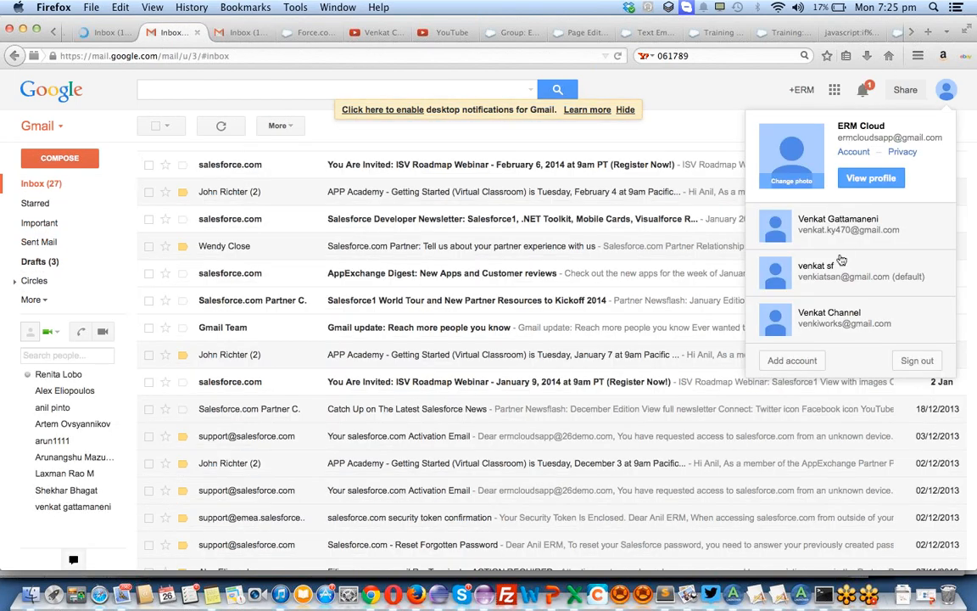
click(106, 33)
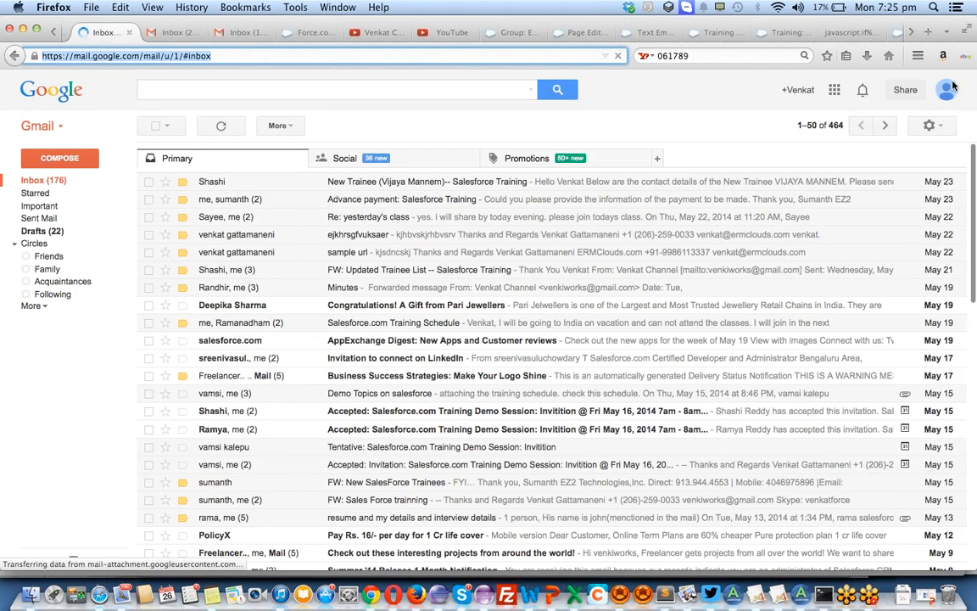
click(948, 89)
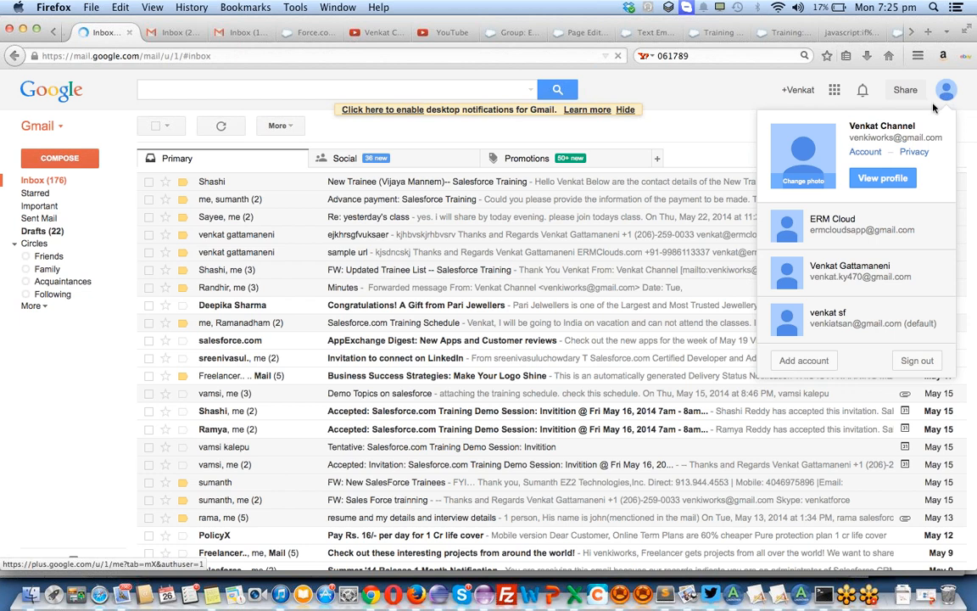
click(846, 218)
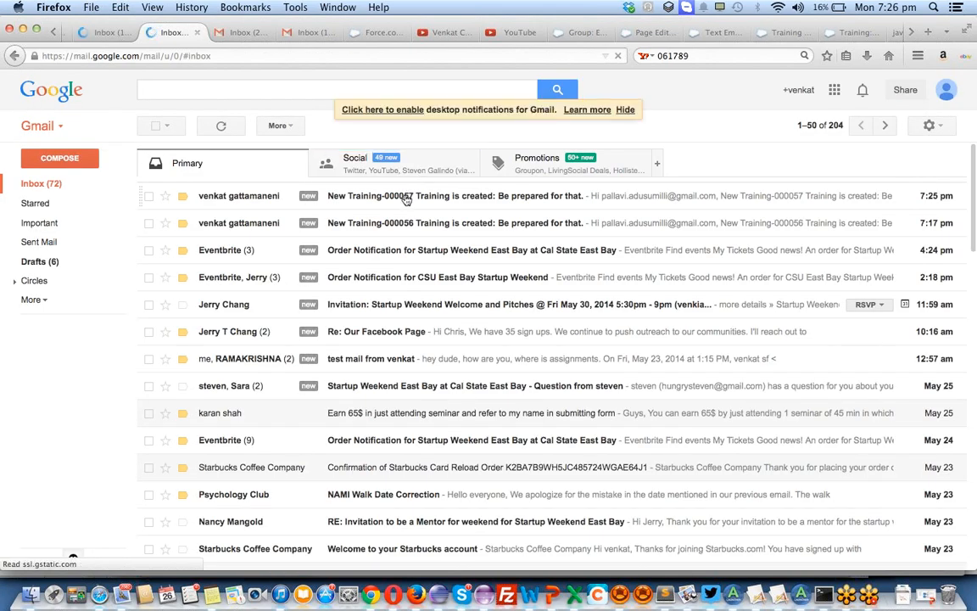
Step: Read the Training-000057 notification, check its sender and recipient details and the Internal type, then return to the inbox
click(407, 198)
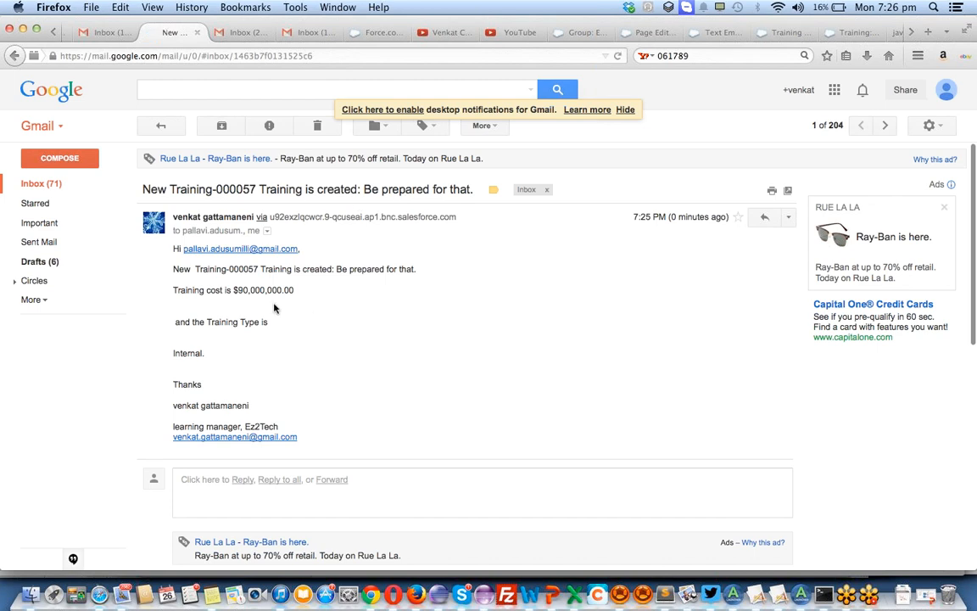
click(266, 229)
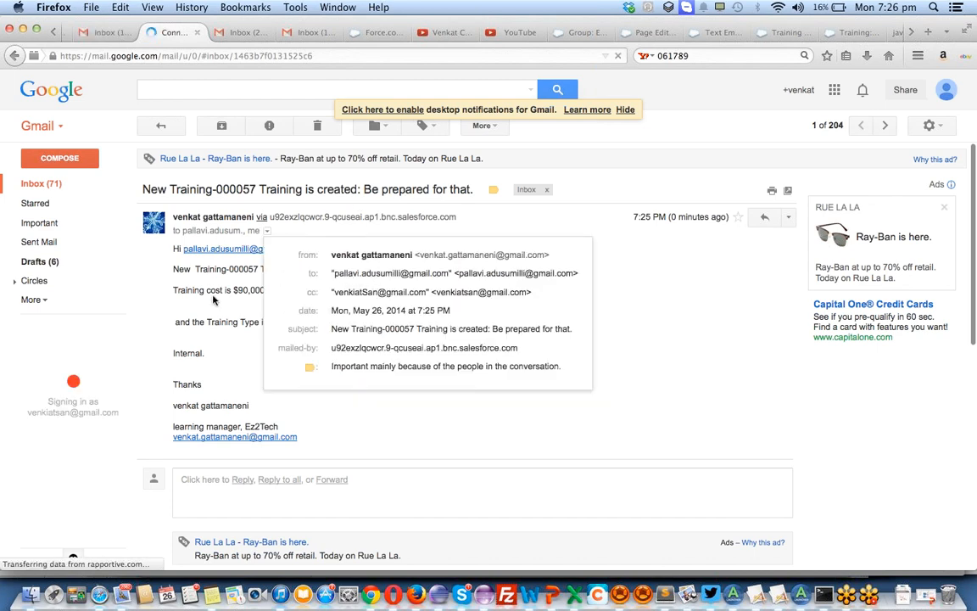
click(177, 294)
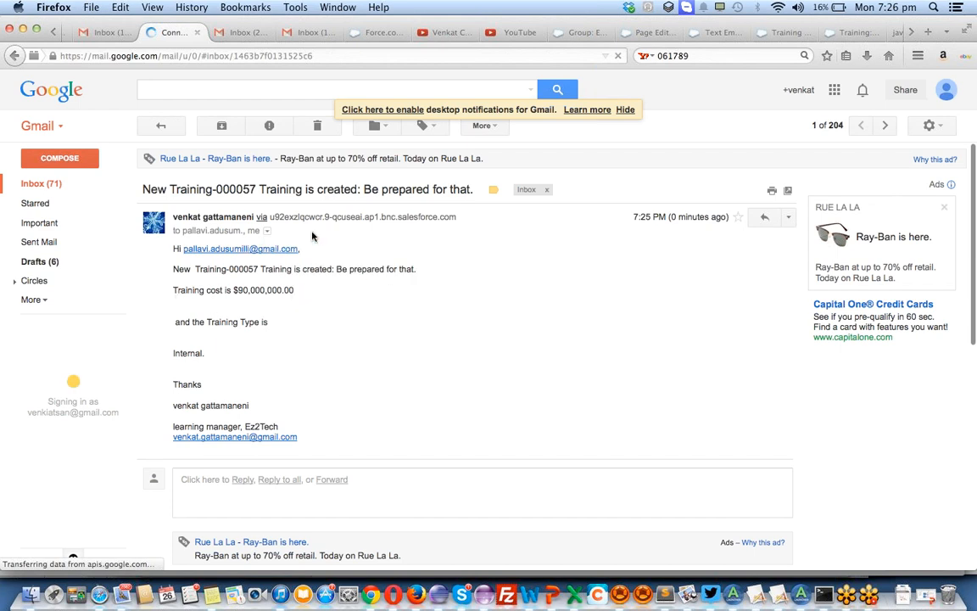
click(266, 230)
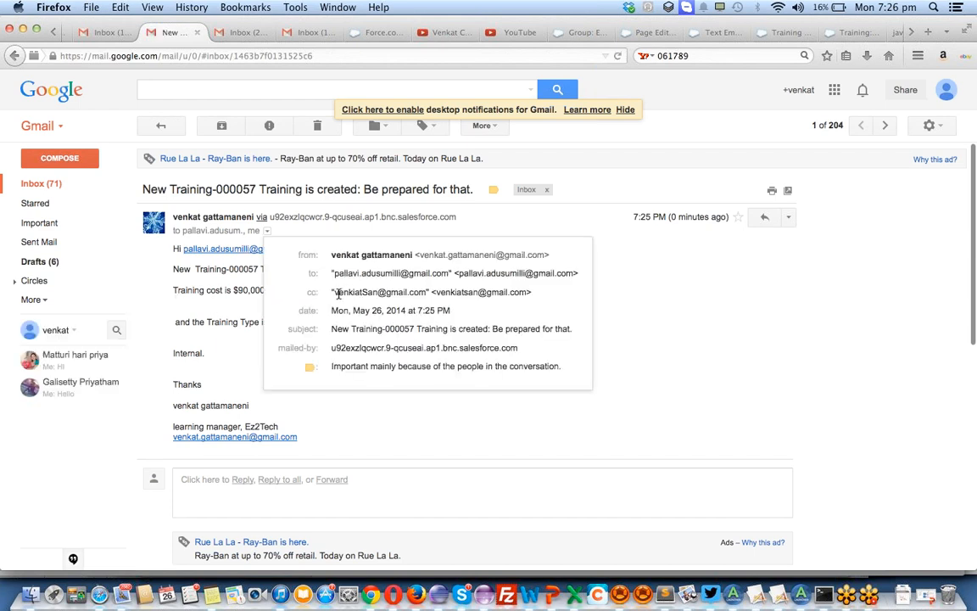
mouse_move(393, 291)
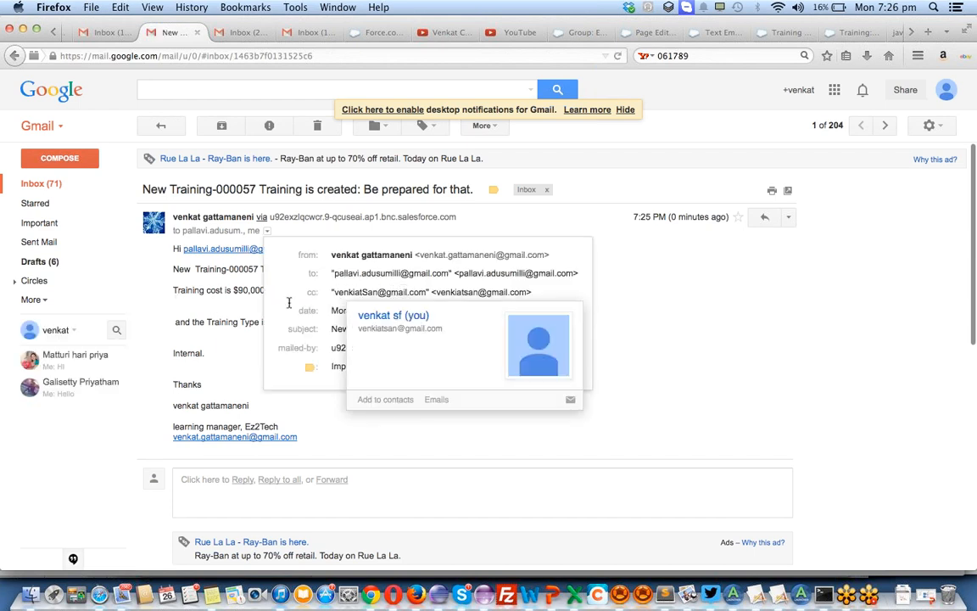
click(243, 285)
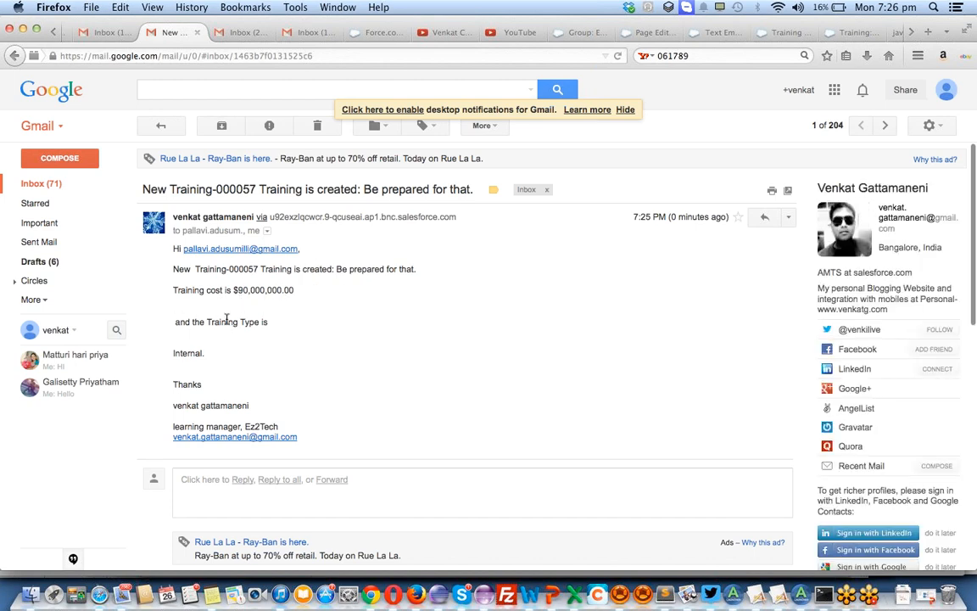
double_click(188, 352)
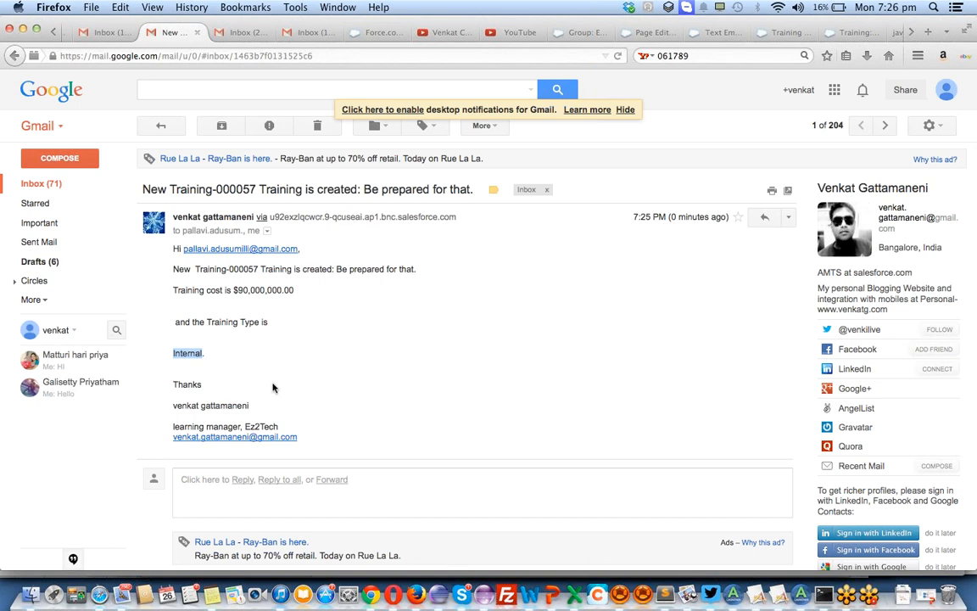
click(51, 189)
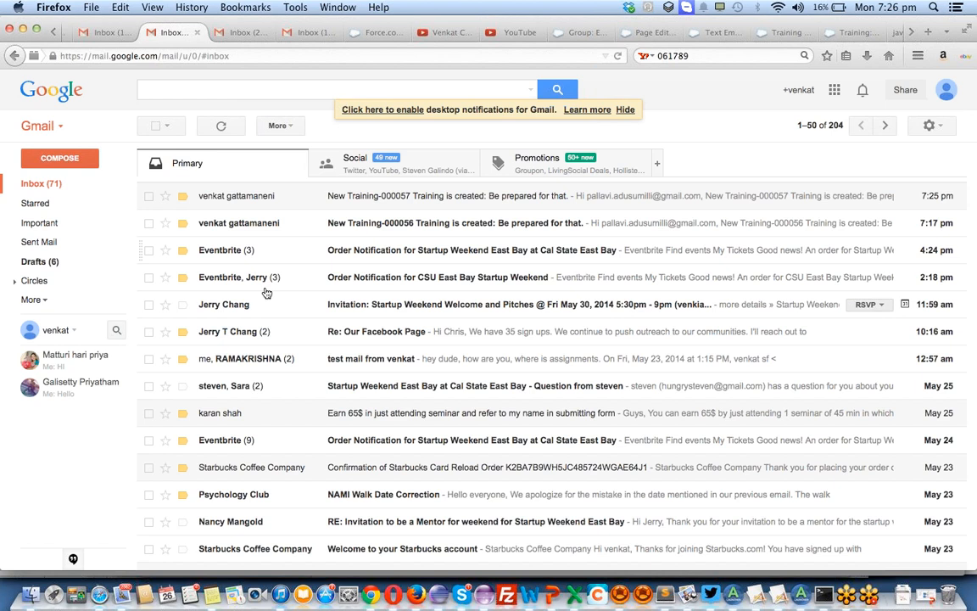
click(370, 362)
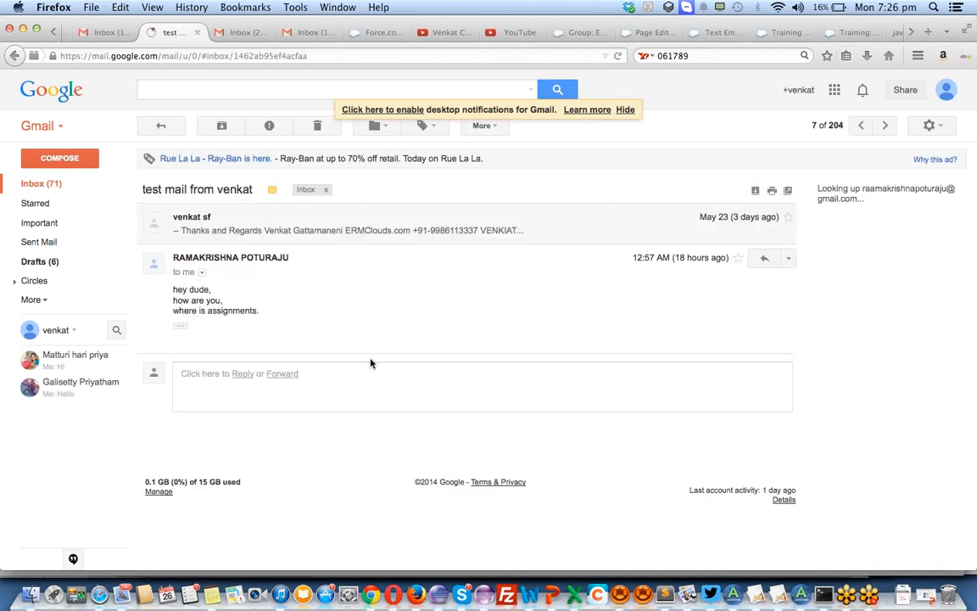
click(263, 231)
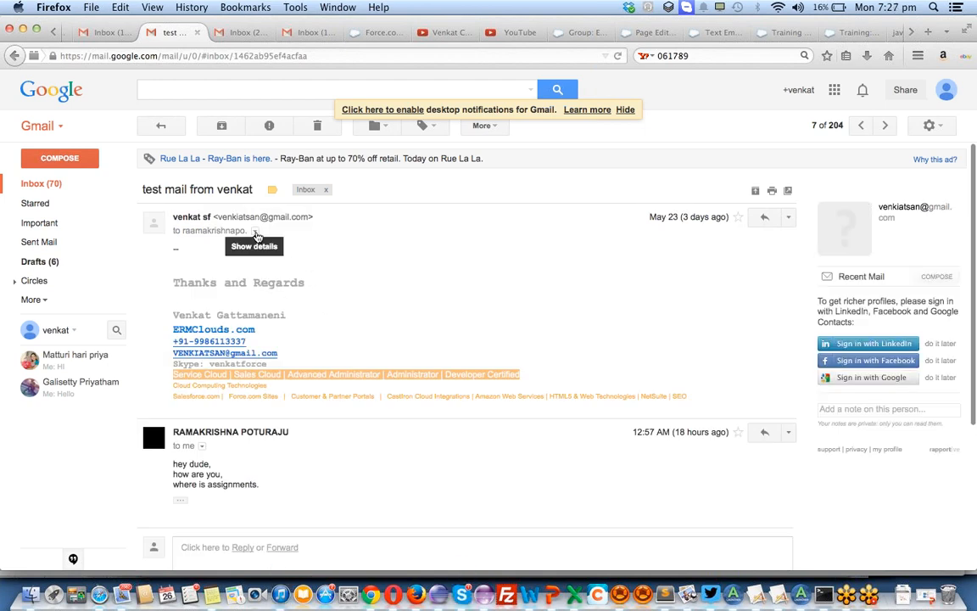
click(256, 233)
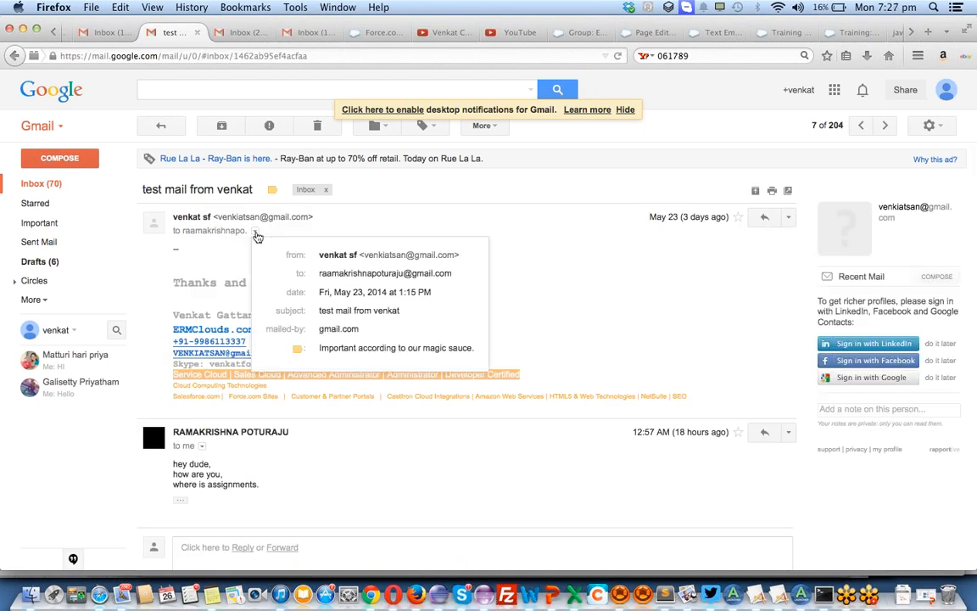
click(225, 253)
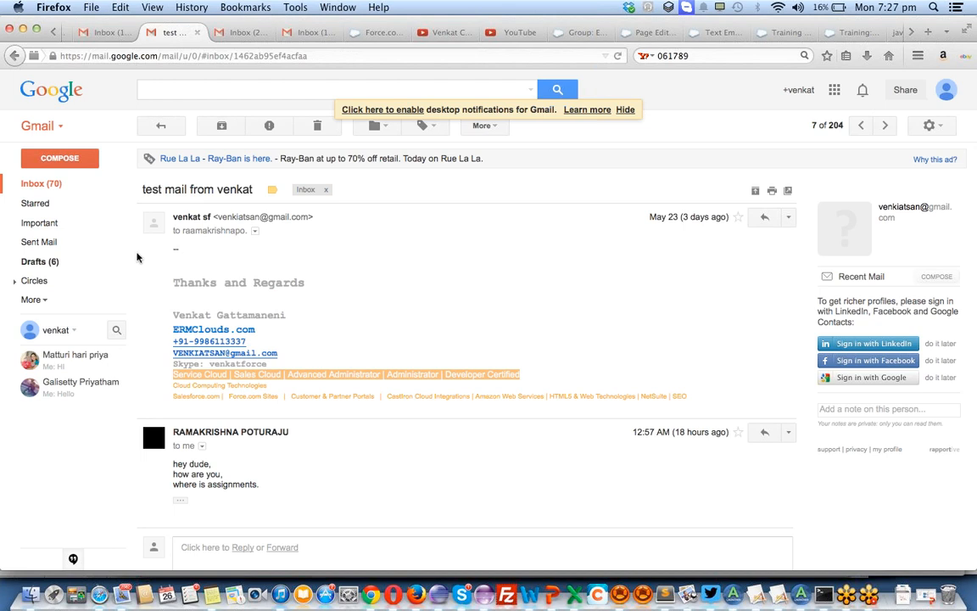
click(34, 190)
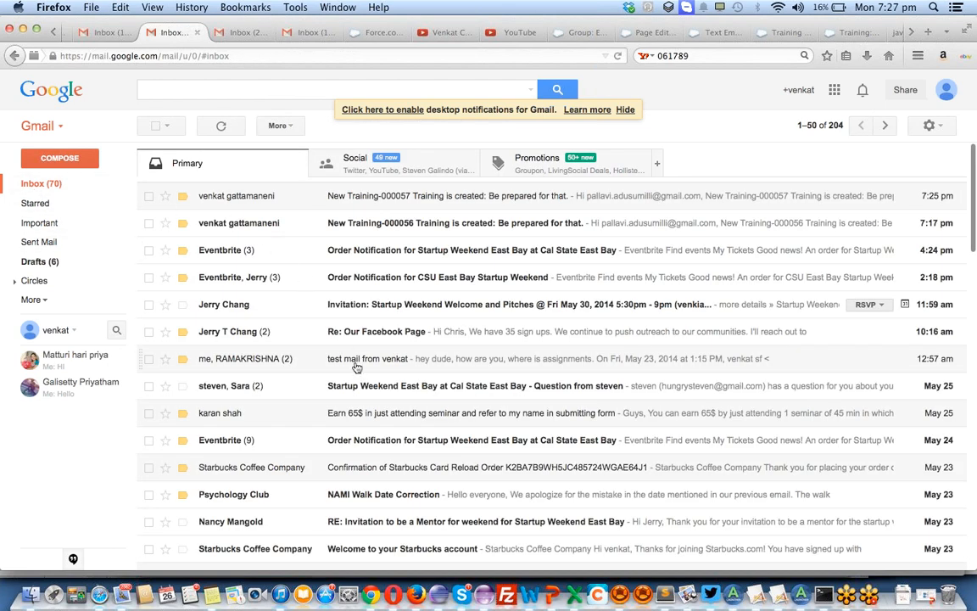
click(342, 244)
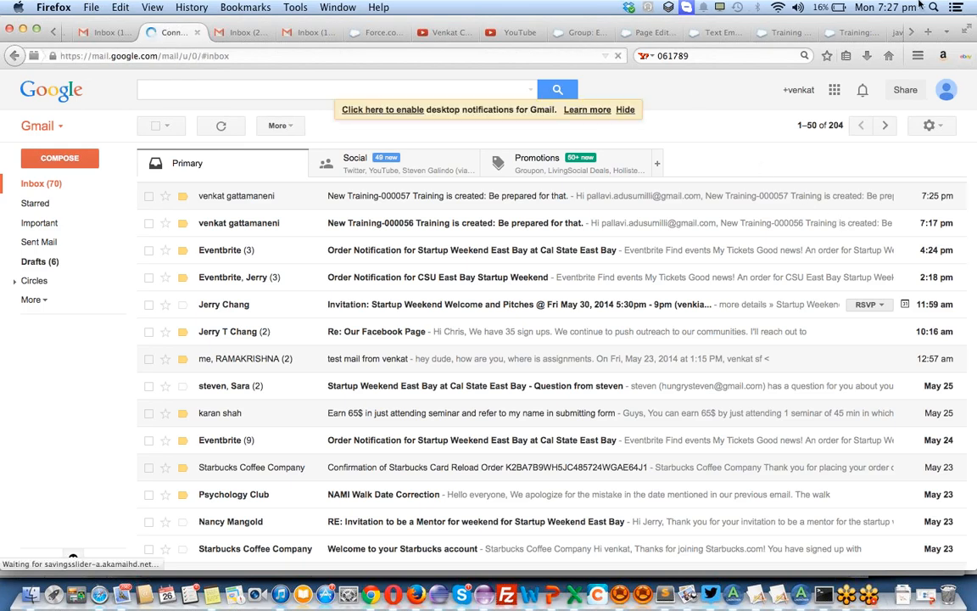
click(64, 89)
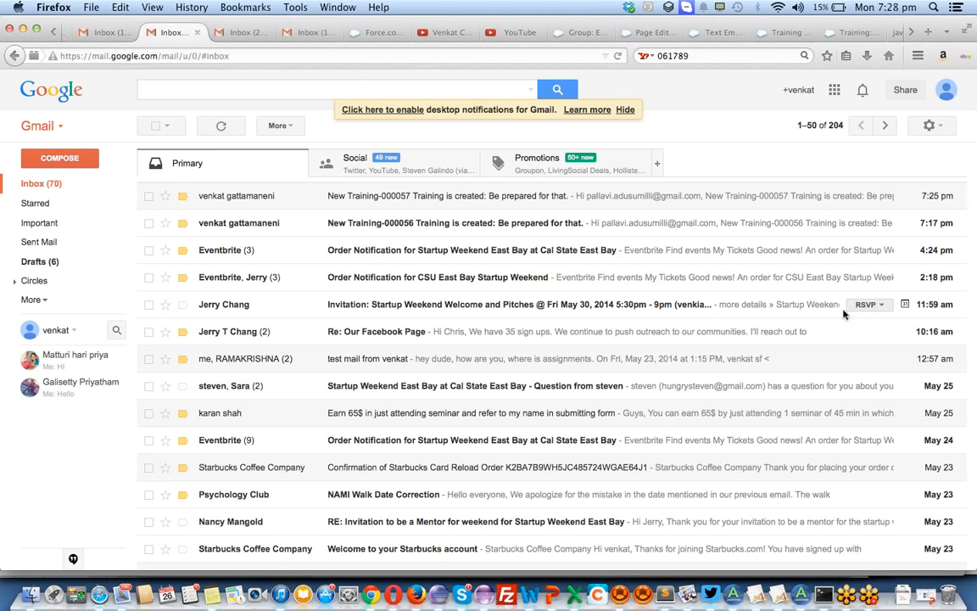
key(super+r)
click(714, 32)
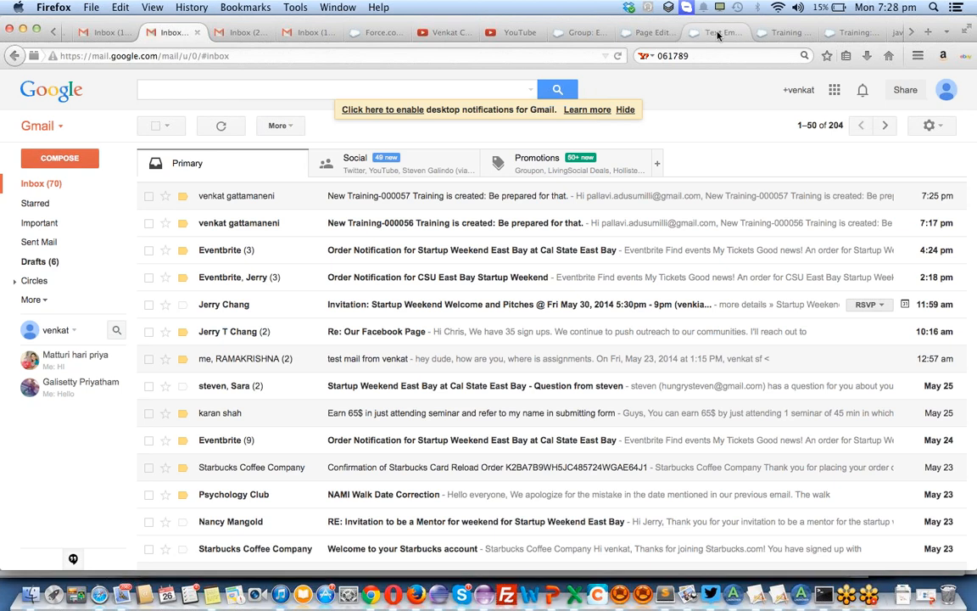
Step: Bring up the New Training edit form with the force.com side panel collapsed
click(786, 32)
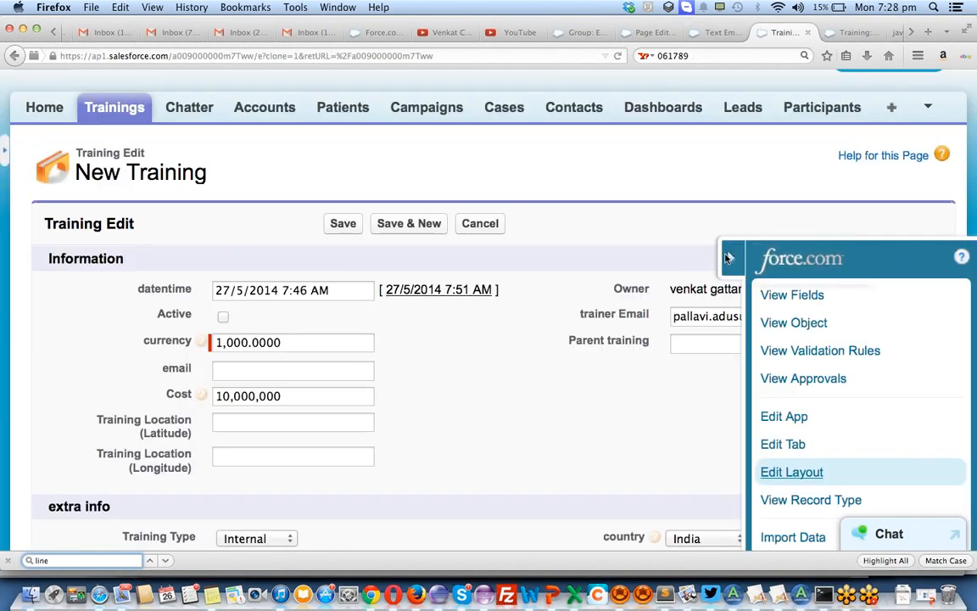
click(727, 258)
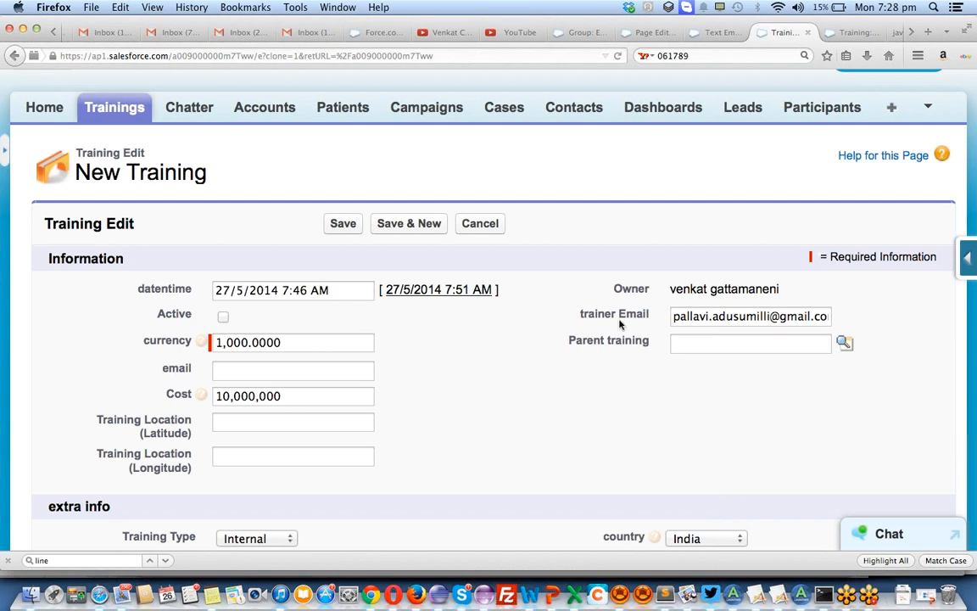
scroll(391, 383, down, 5)
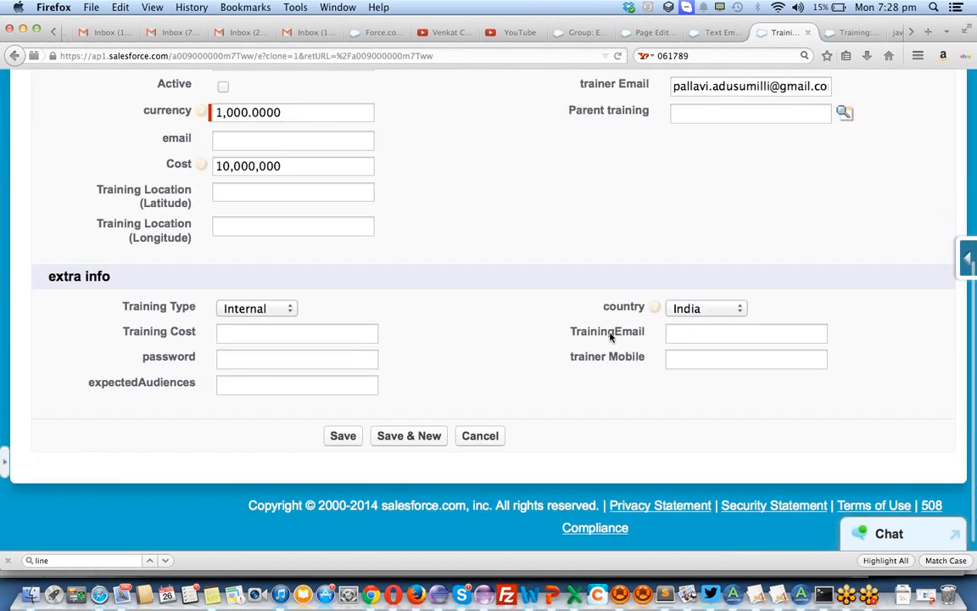
scroll(671, 334, up, 4)
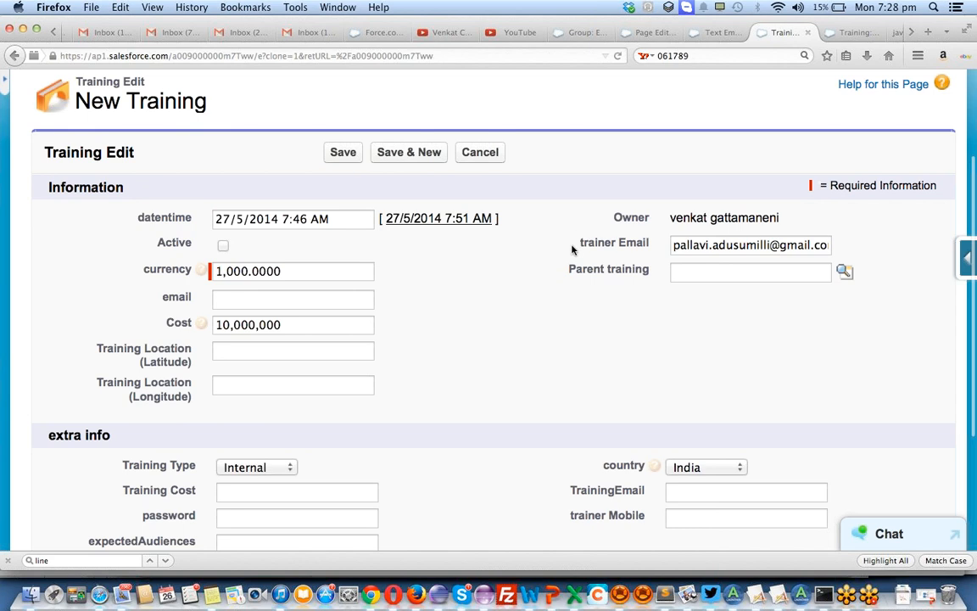
Step: Highlight parts of the trainer email and the Cost value in the form
triple_click(676, 244)
double_click(688, 244)
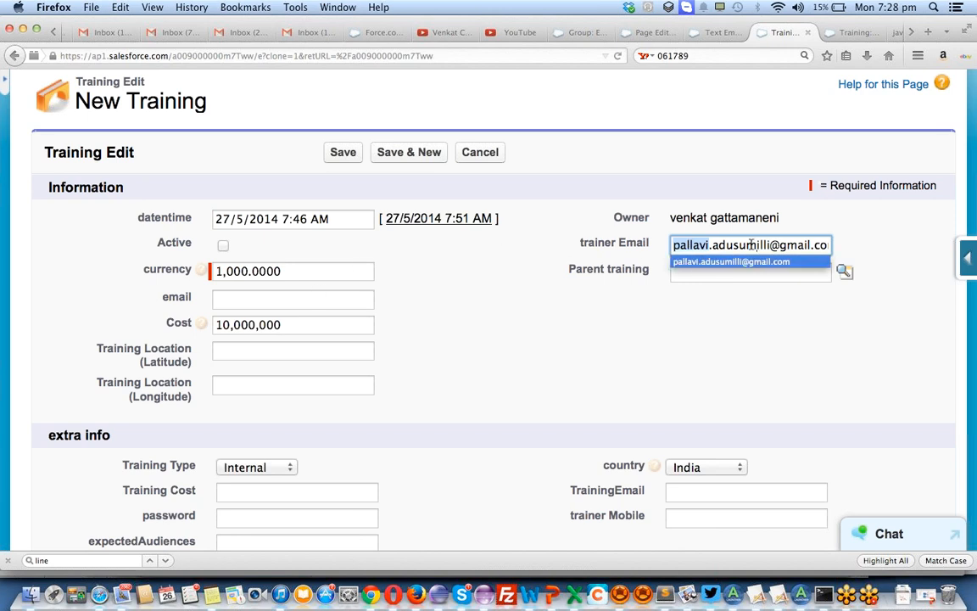
drag(713, 244, 751, 244)
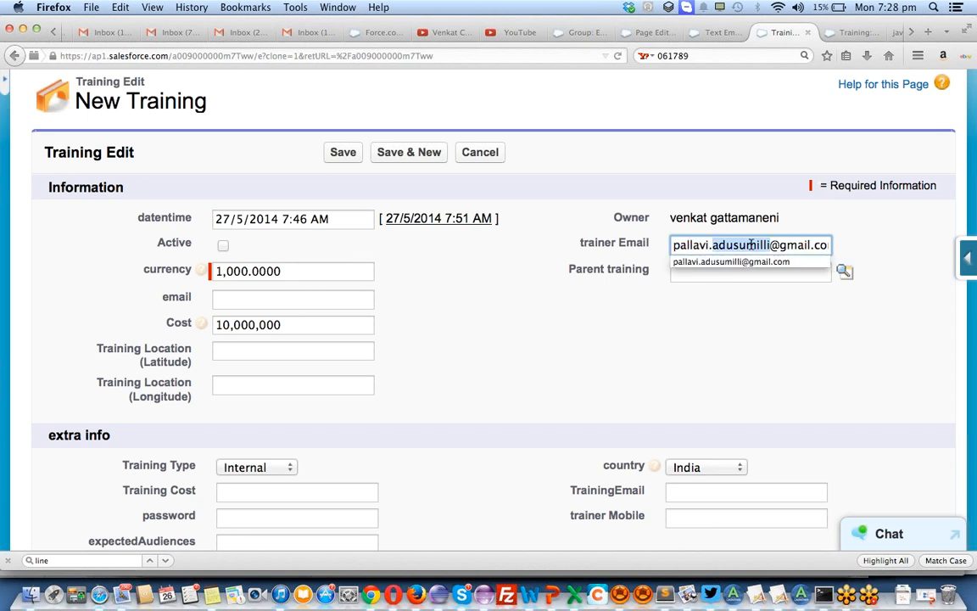
click(218, 325)
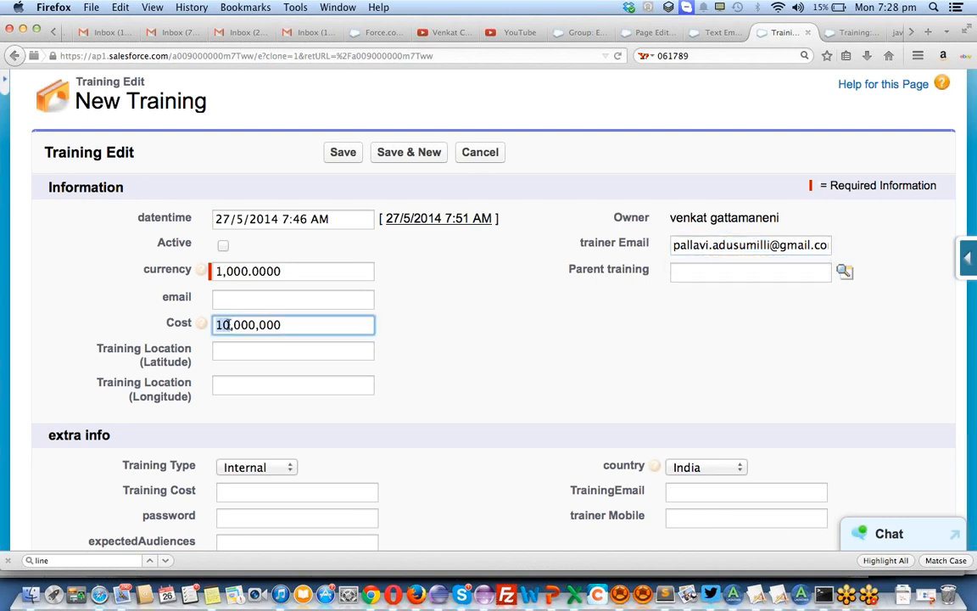
drag(217, 324, 231, 325)
key(Tab)
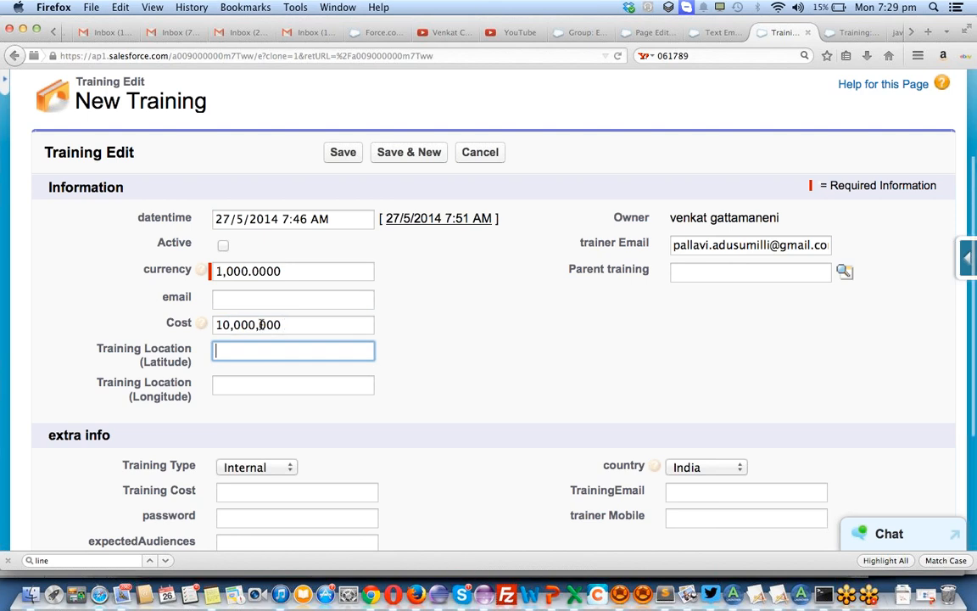
Step: Scroll through the remaining New Training fields, then go back to the Gmail inbox
scroll(262, 327, down, 3)
scroll(263, 328, down, 1)
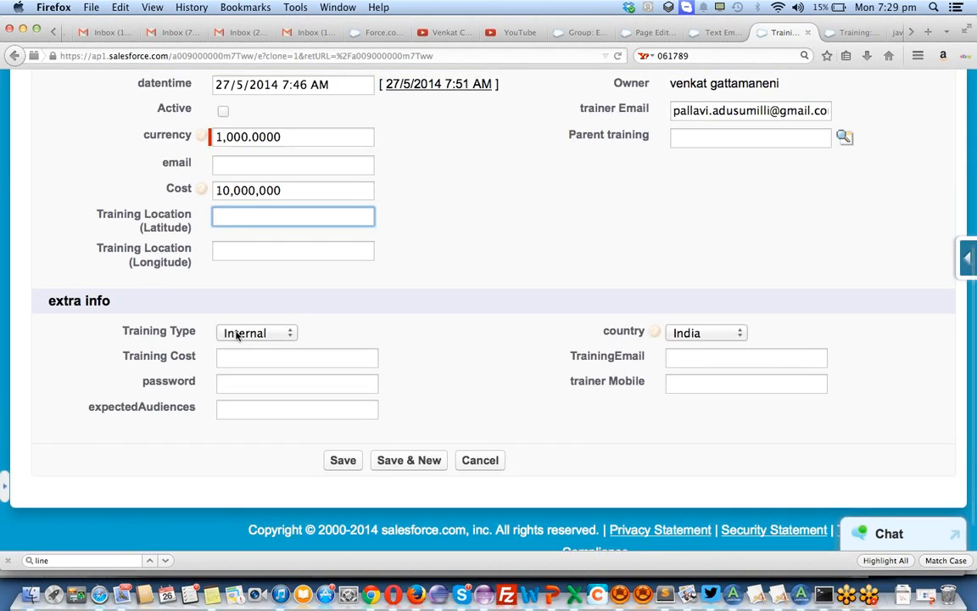
scroll(237, 335, up, 2)
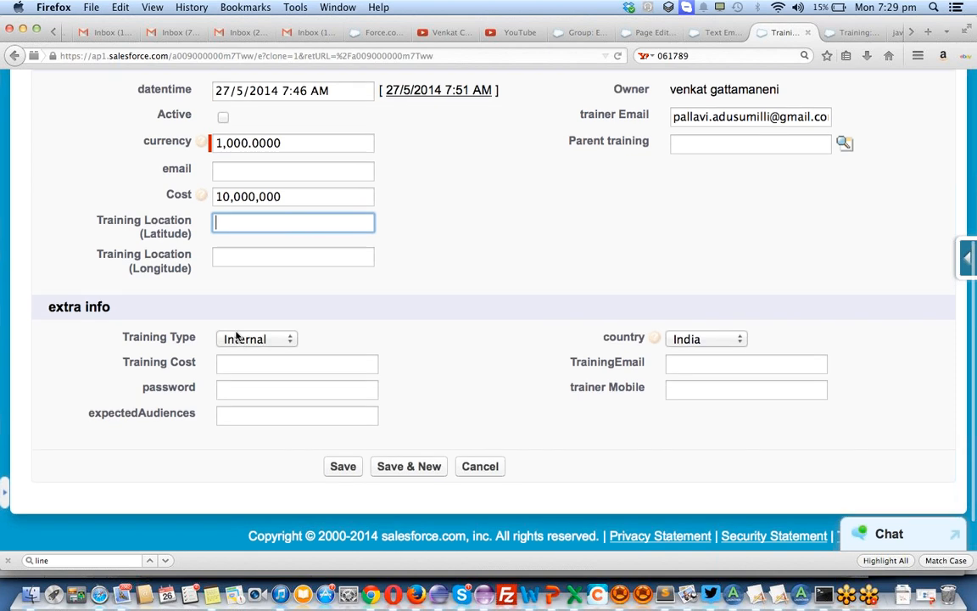
scroll(237, 336, up, 3)
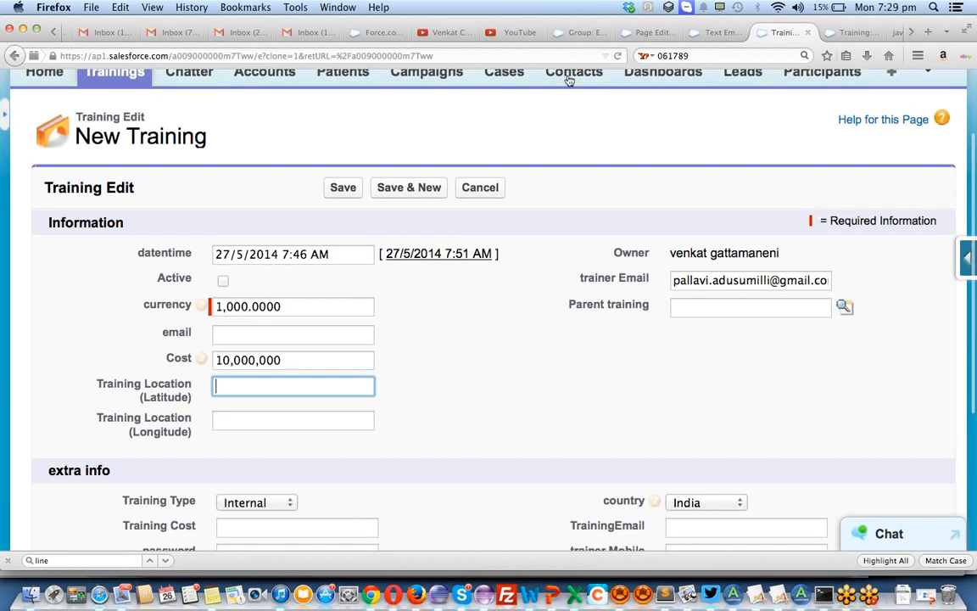
click(174, 33)
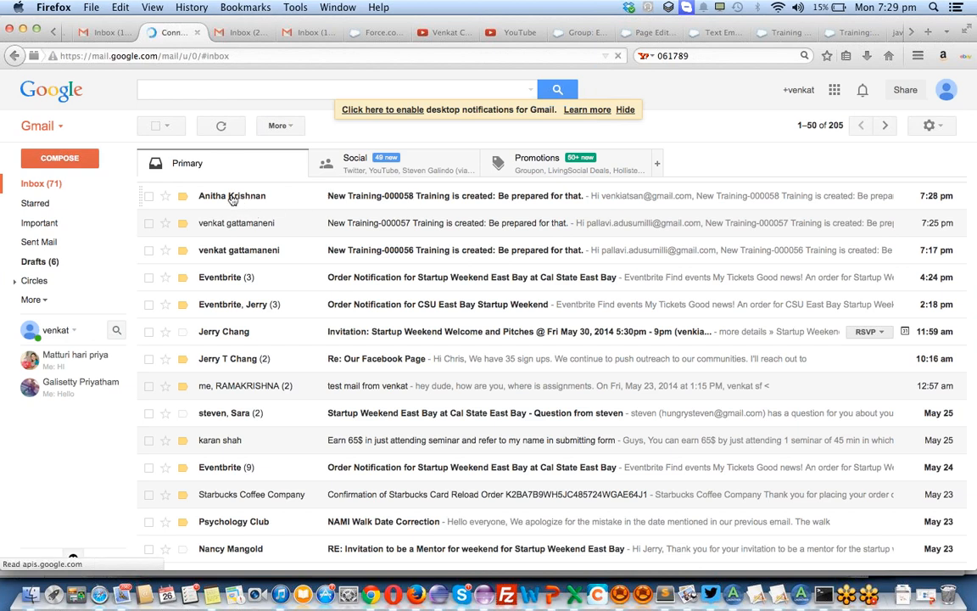
Step: Open the Training-000058 notification and examine its Internal type, sender and mailed-by addresses
mouse_move(208, 196)
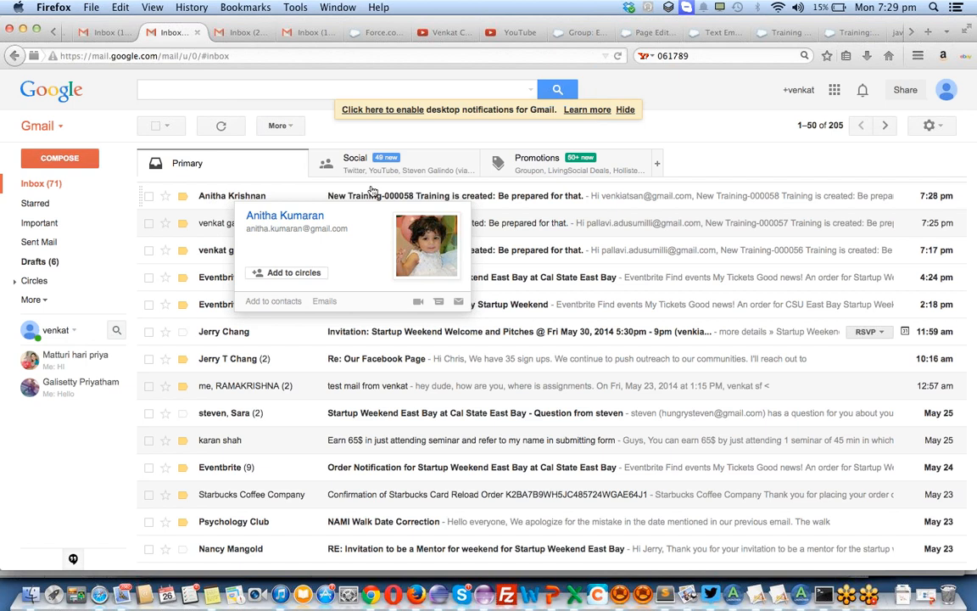
click(457, 195)
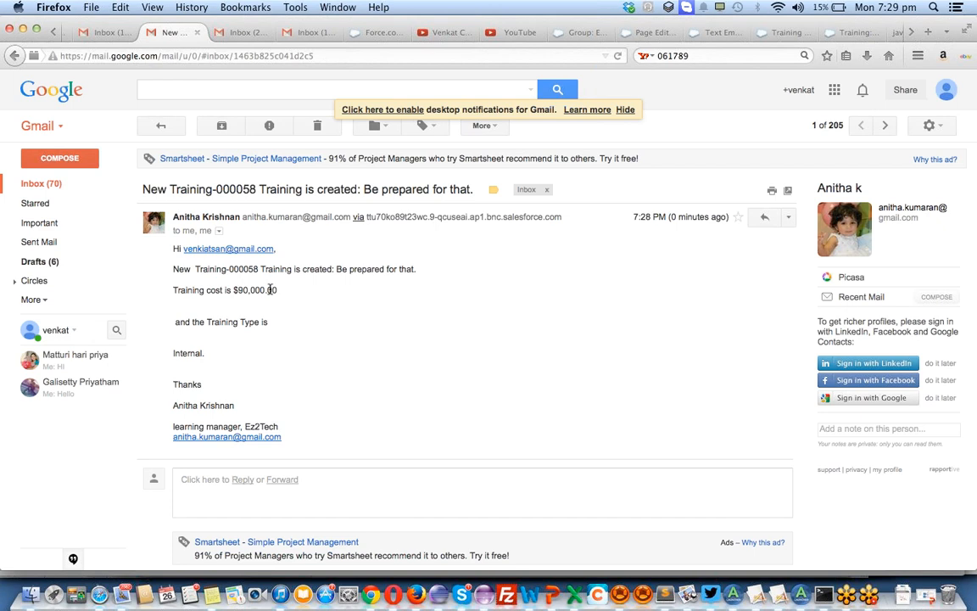
double_click(191, 354)
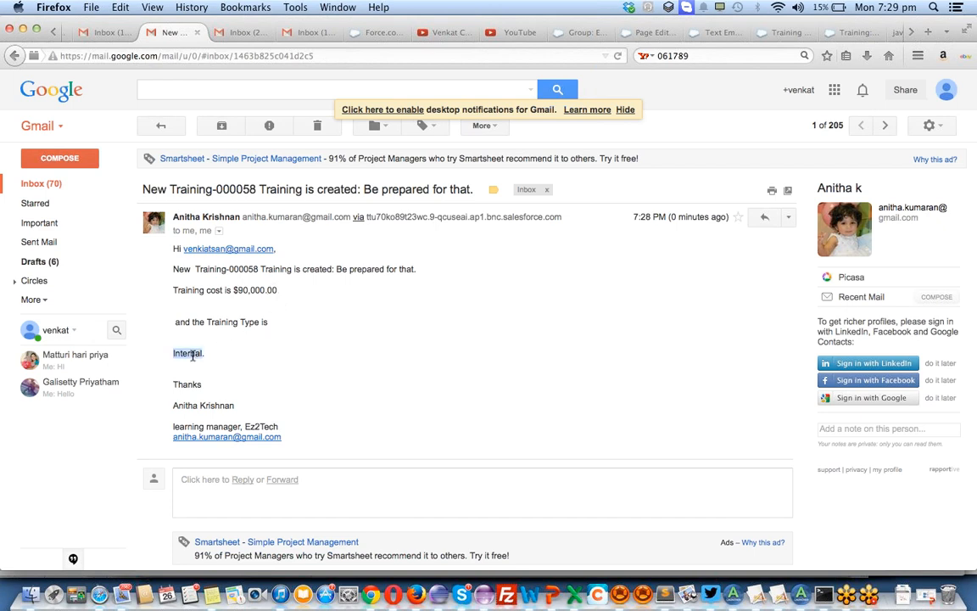
click(219, 230)
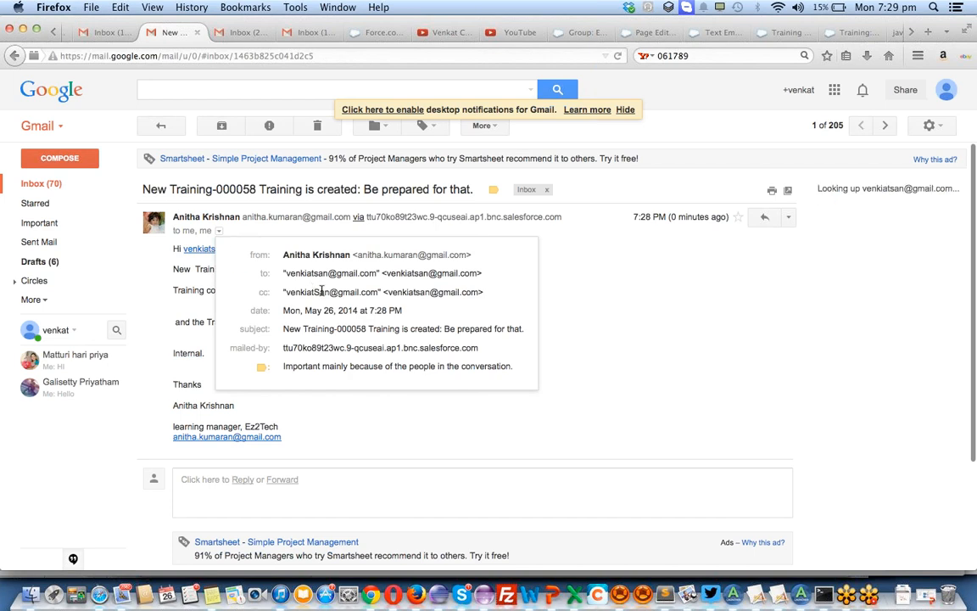
mouse_move(318, 290)
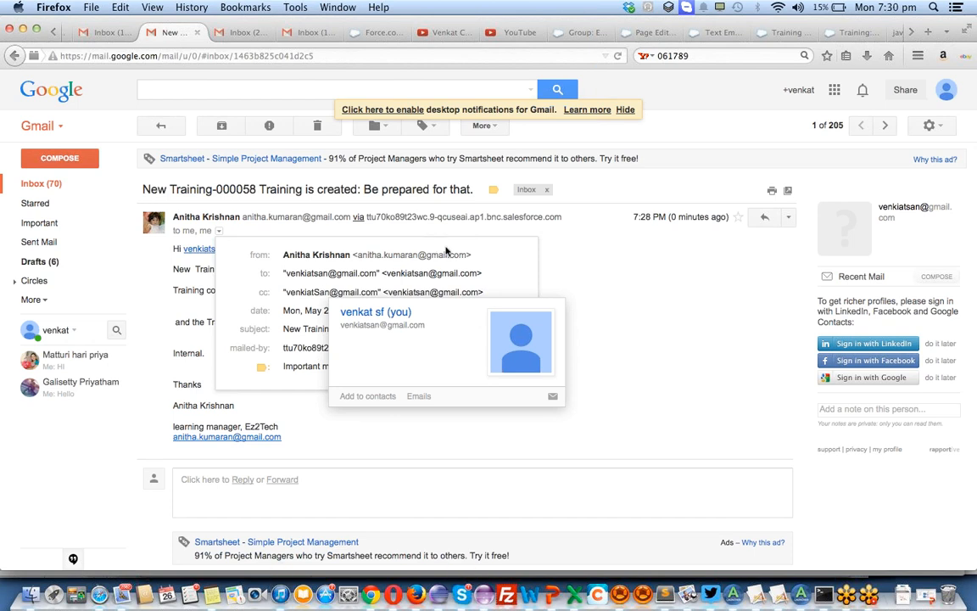
mouse_move(426, 255)
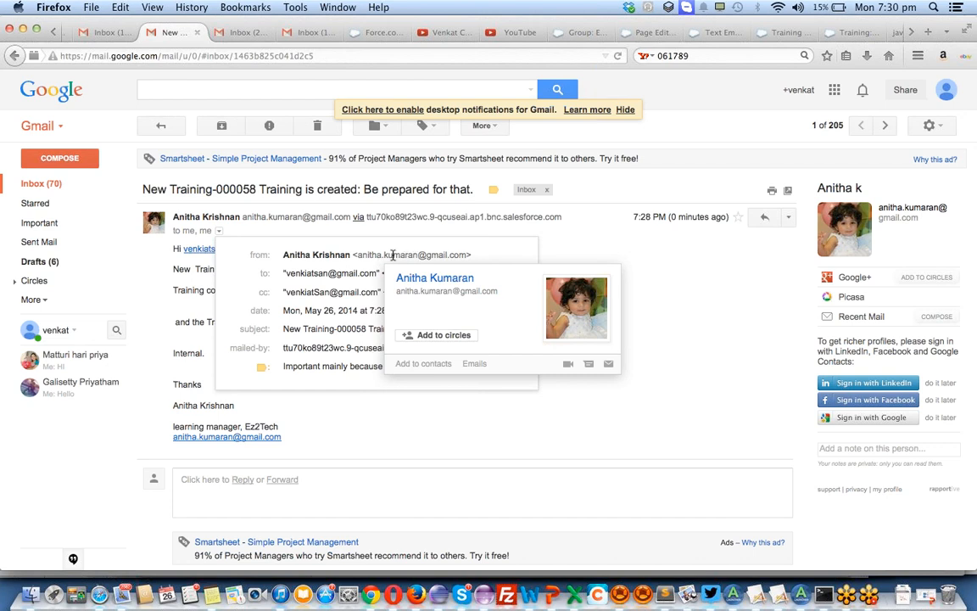
double_click(393, 255)
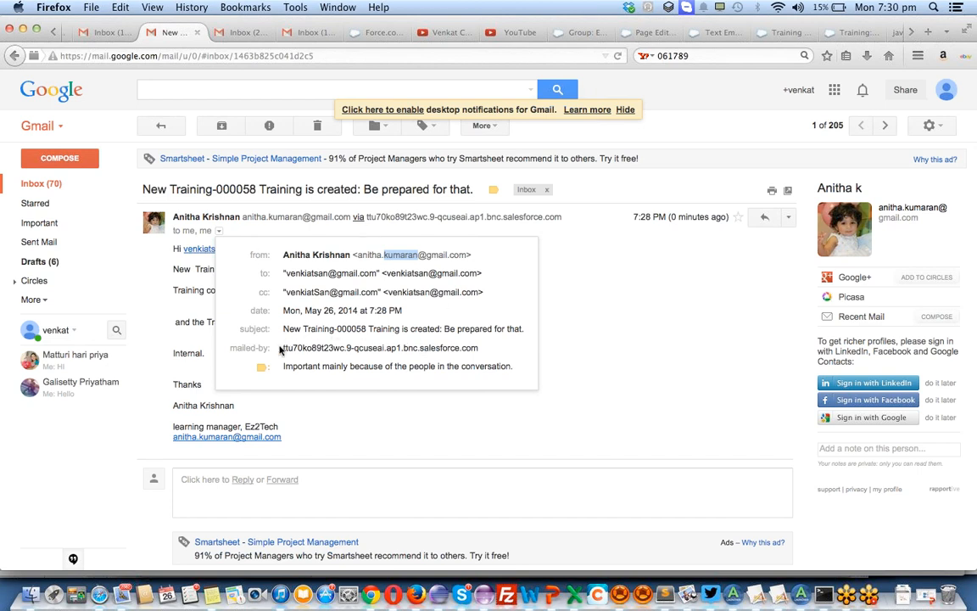
drag(280, 349, 488, 351)
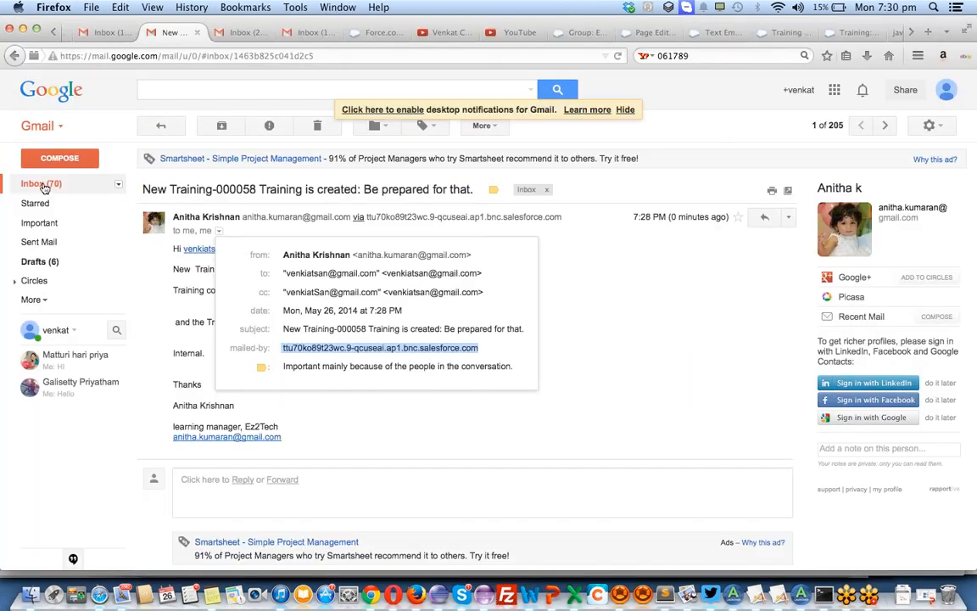
Step: Return to the inbox, then go to the Salesforce 'New training email to Trainer1' template page in Firefox
click(44, 188)
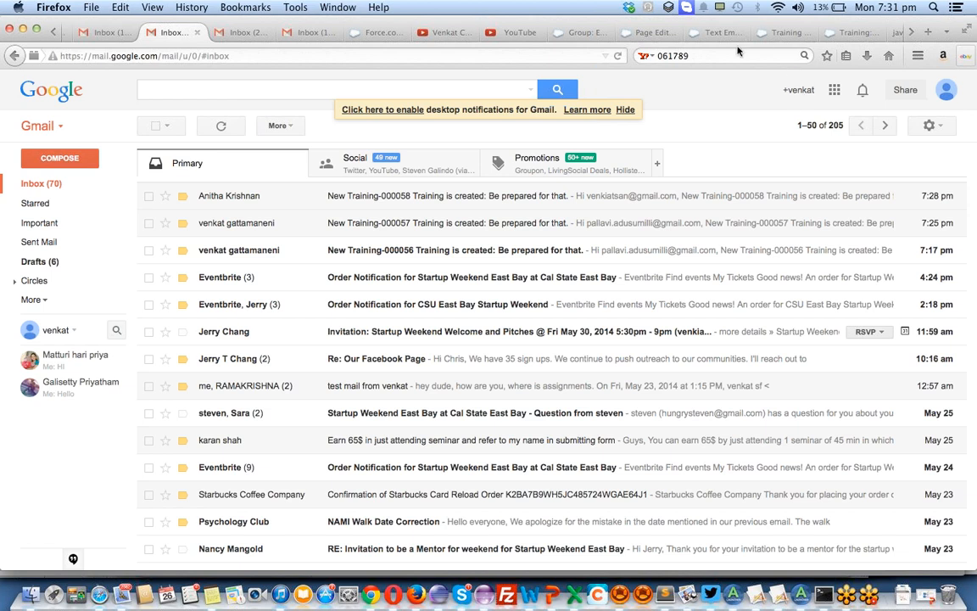
key(super+Tab)
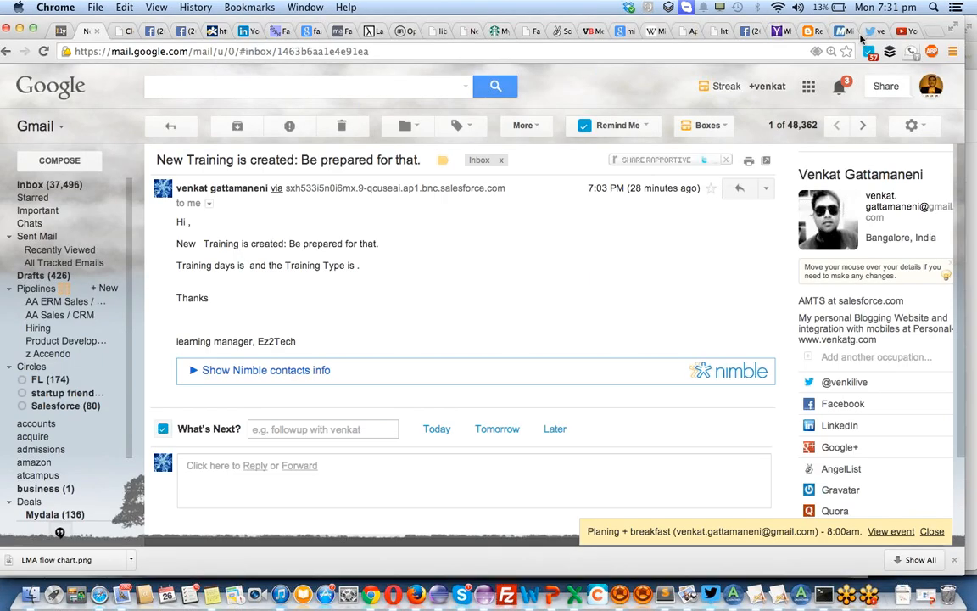
key(super+Tab)
click(729, 31)
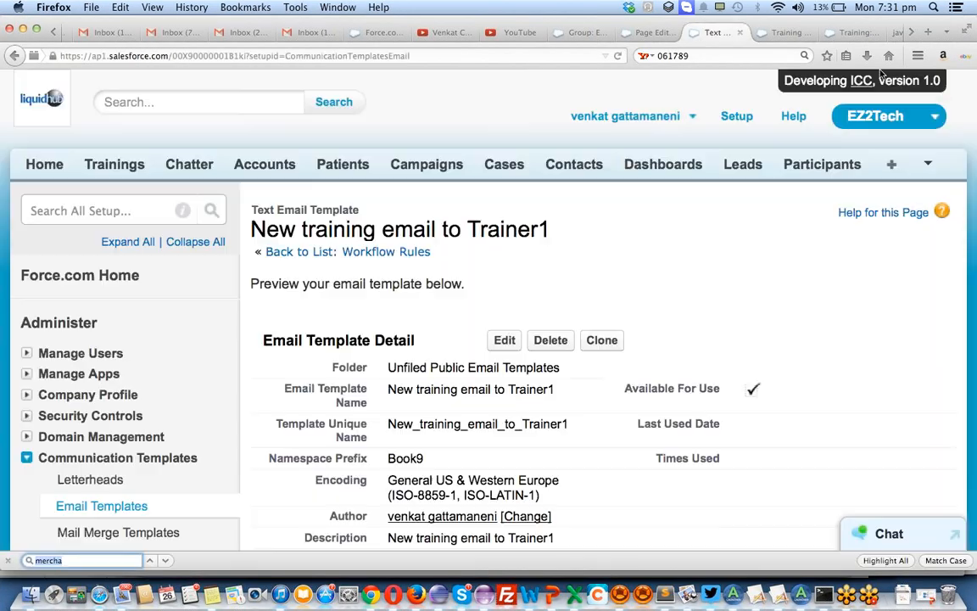
Step: Glance at the EZ2Tech app list, then go to the Gmail inbox with the New Training-000058 email
click(893, 116)
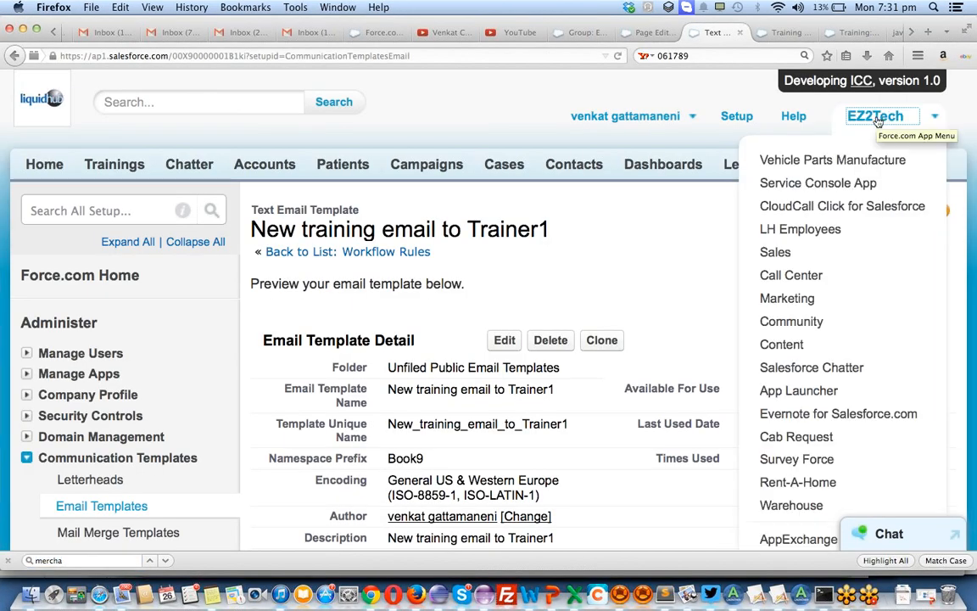
click(878, 121)
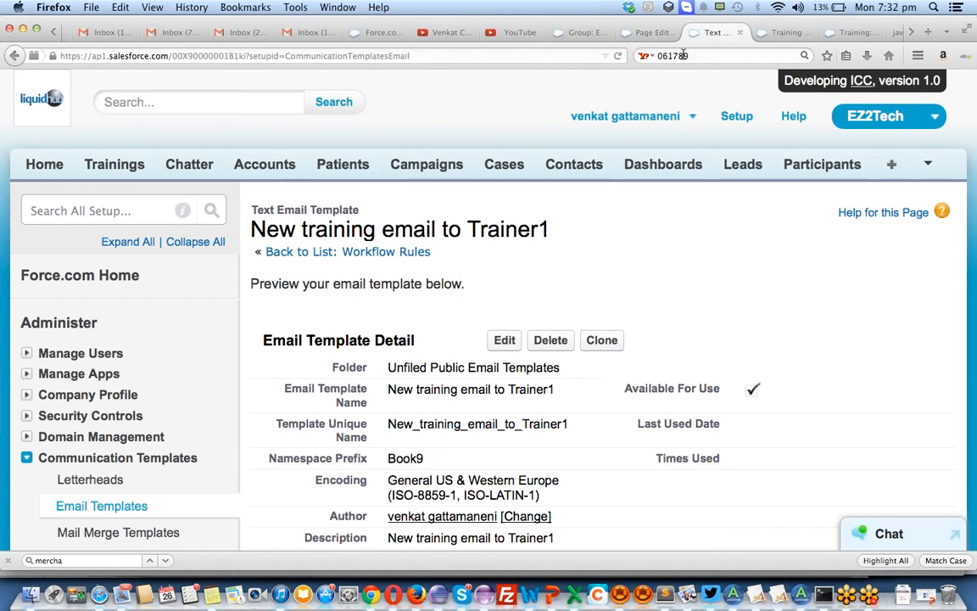
click(170, 32)
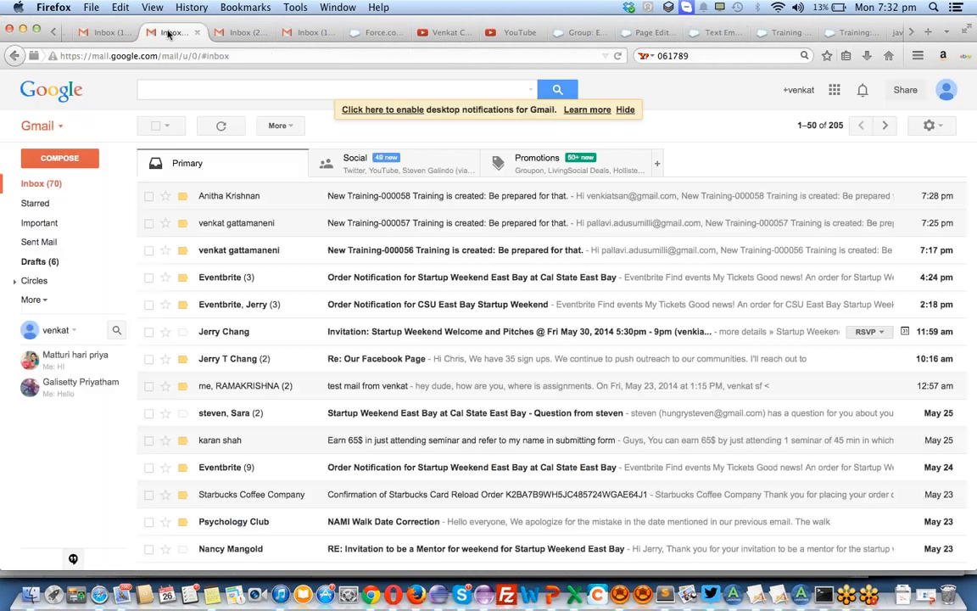
Step: Refresh Gmail, view the training email in Chrome, then return to the Salesforce text template
key(super+r)
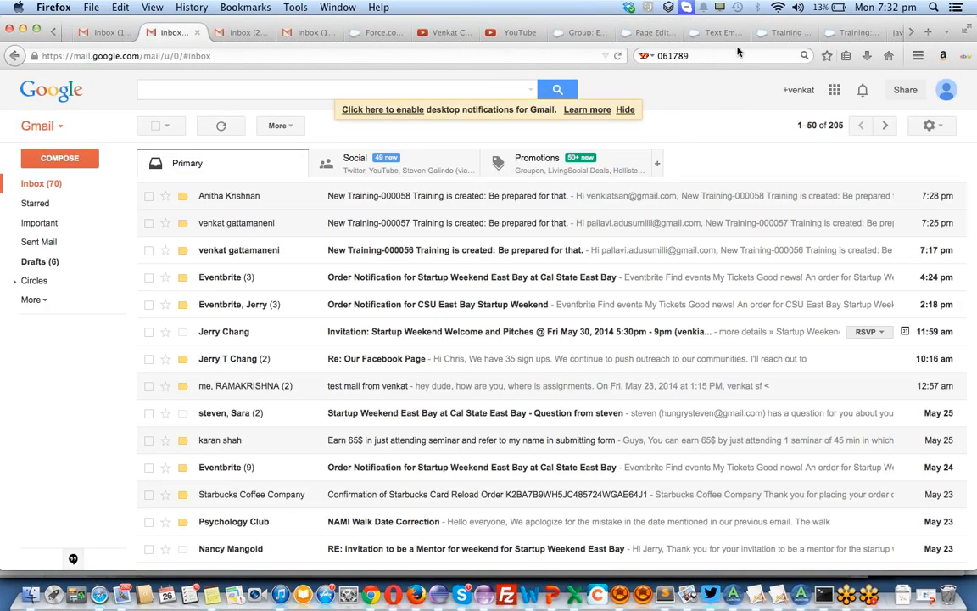
key(super+Tab)
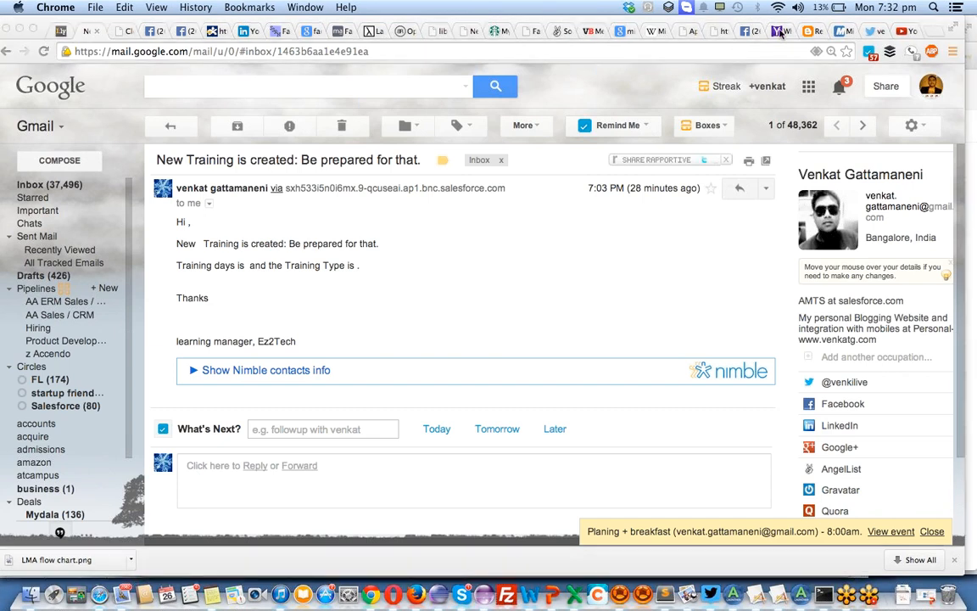
key(super+Tab)
key(super+Tab)
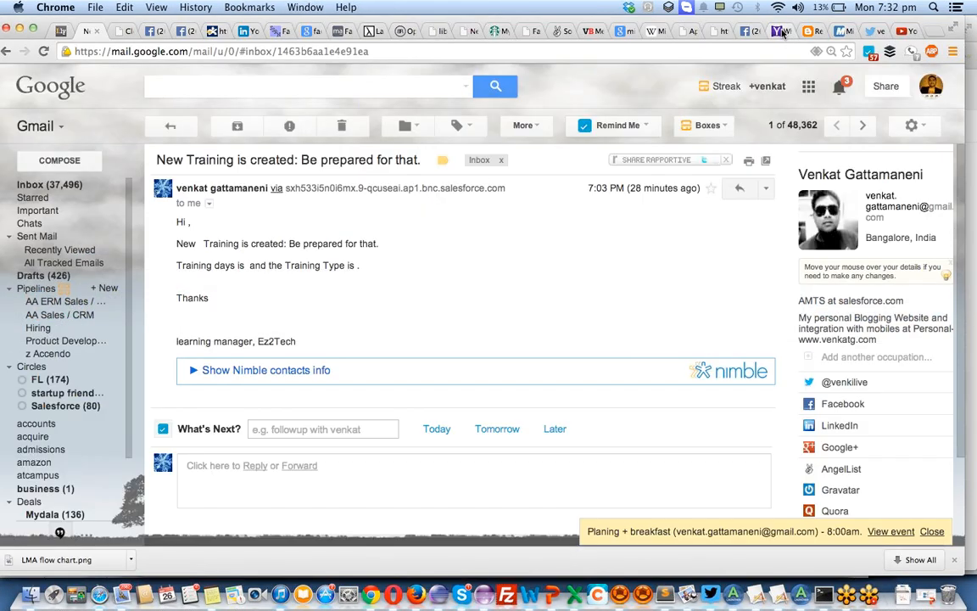
key(super+Tab)
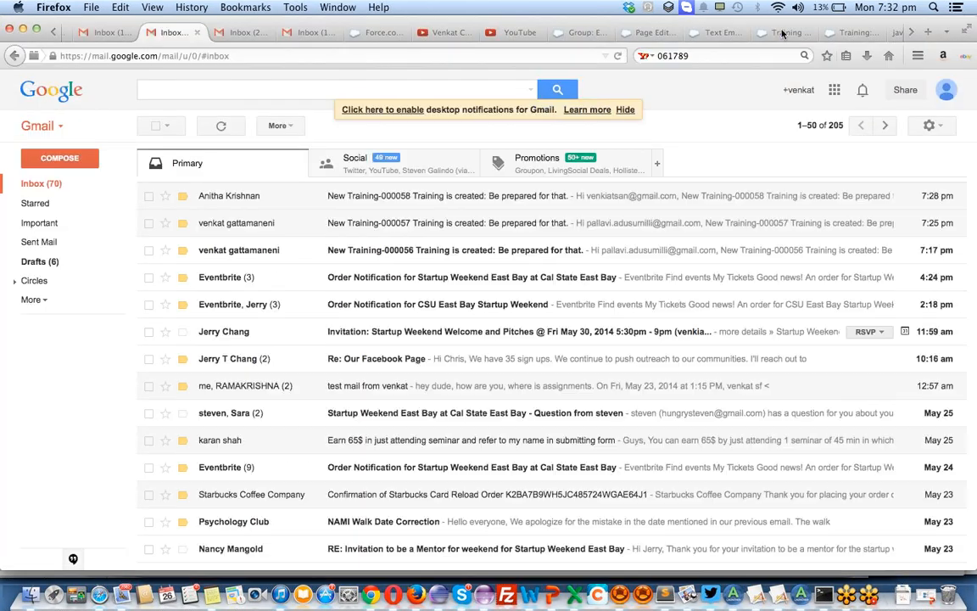
click(715, 33)
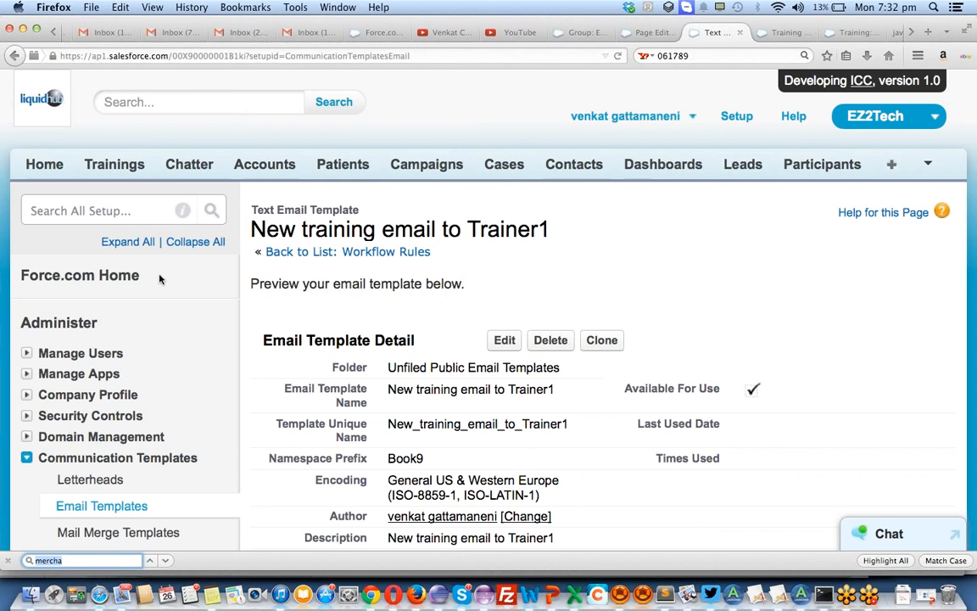
Step: Expand Create > Workflow & Approvals in the setup sidebar and open Workflow Rules
scroll(160, 279, down, 5)
scroll(52, 399, down, 4)
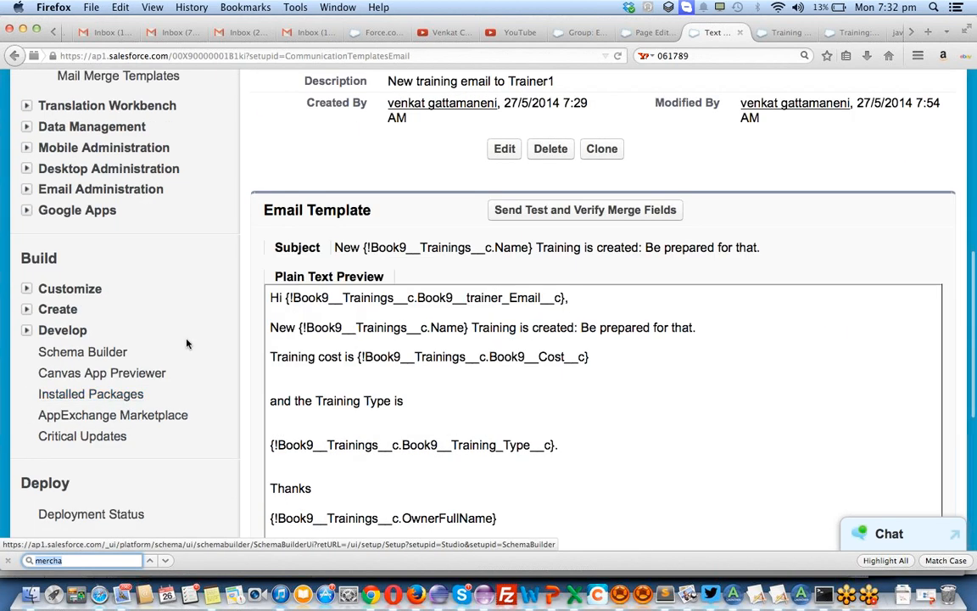
click(27, 309)
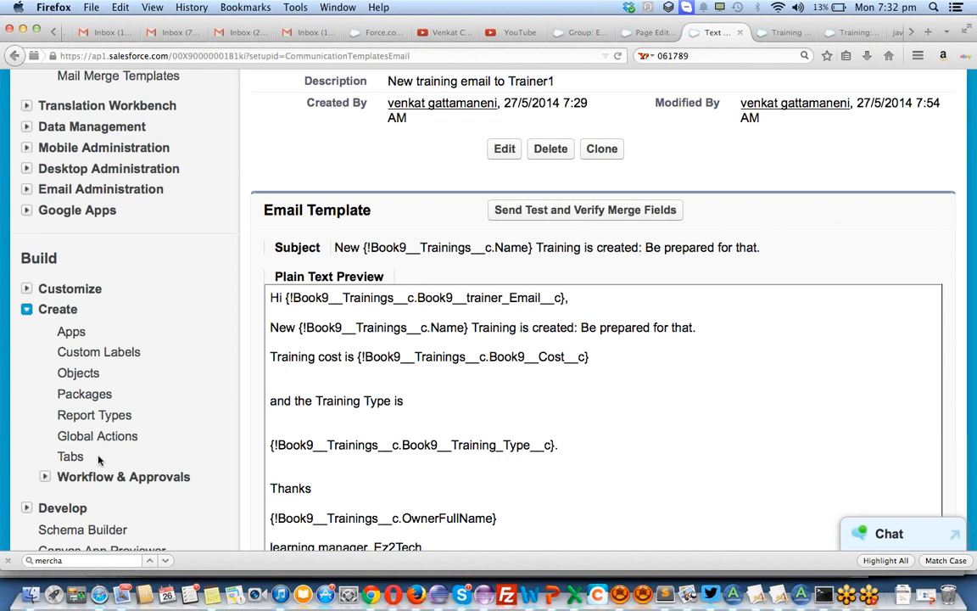
scroll(131, 372, down, 1)
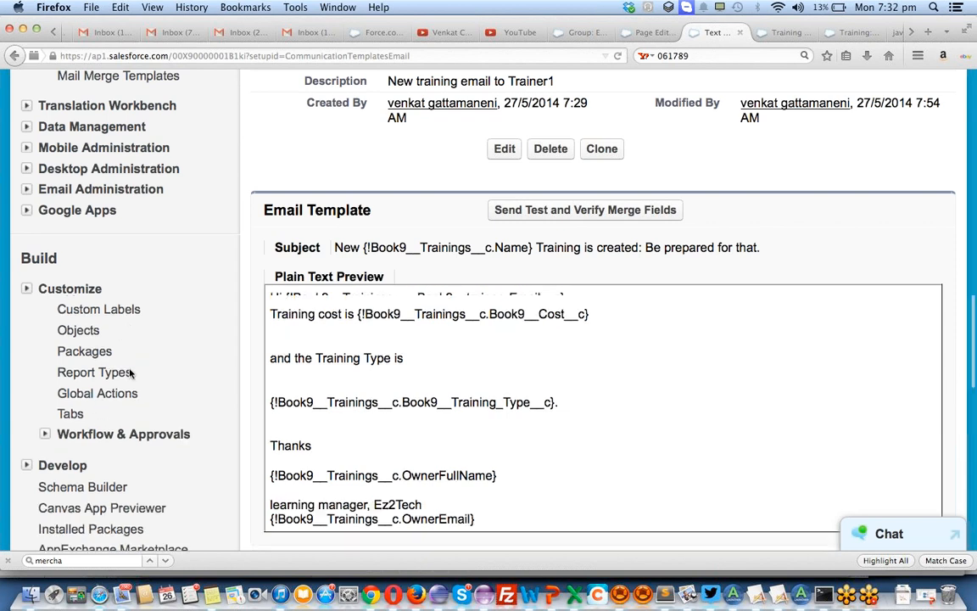
scroll(131, 371, down, 5)
click(101, 281)
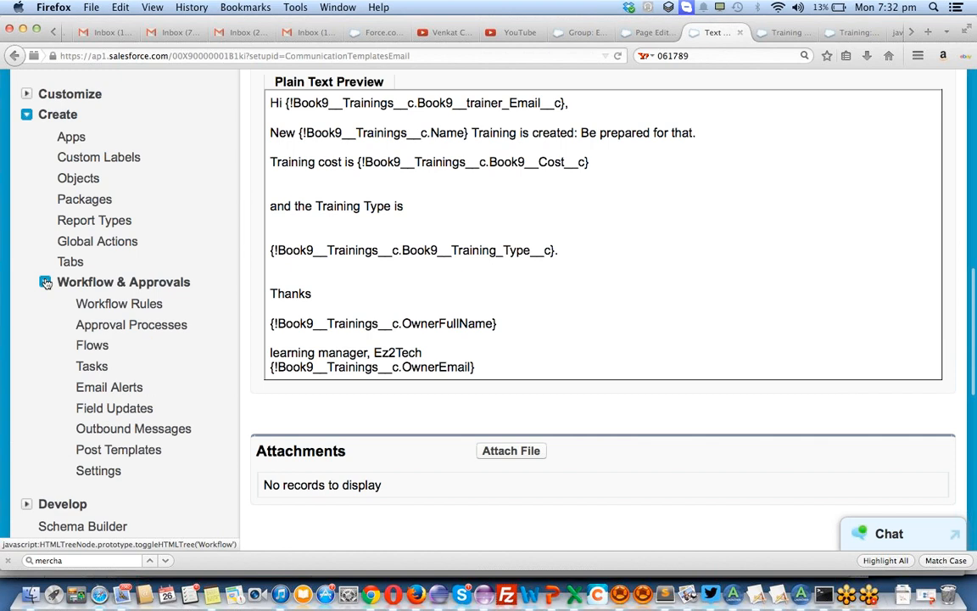
click(103, 305)
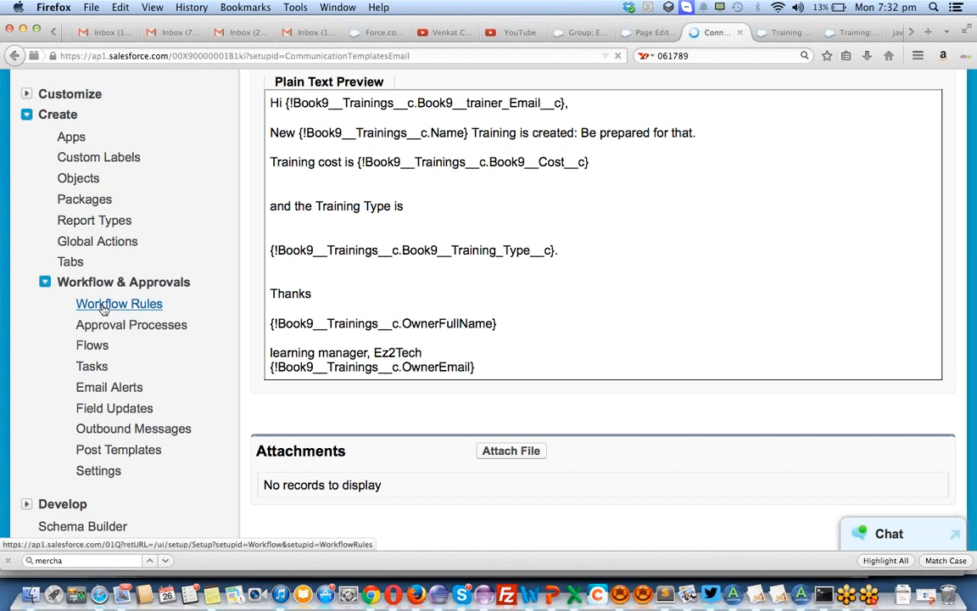
Step: On the New Training form, check the country dropdown's options, leaving India selected
click(776, 34)
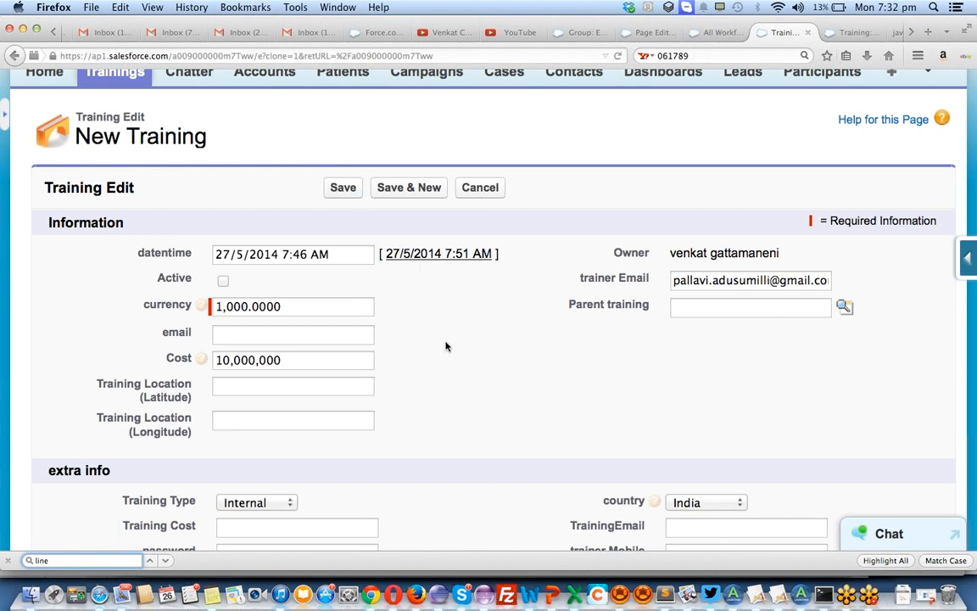
scroll(446, 346, down, 5)
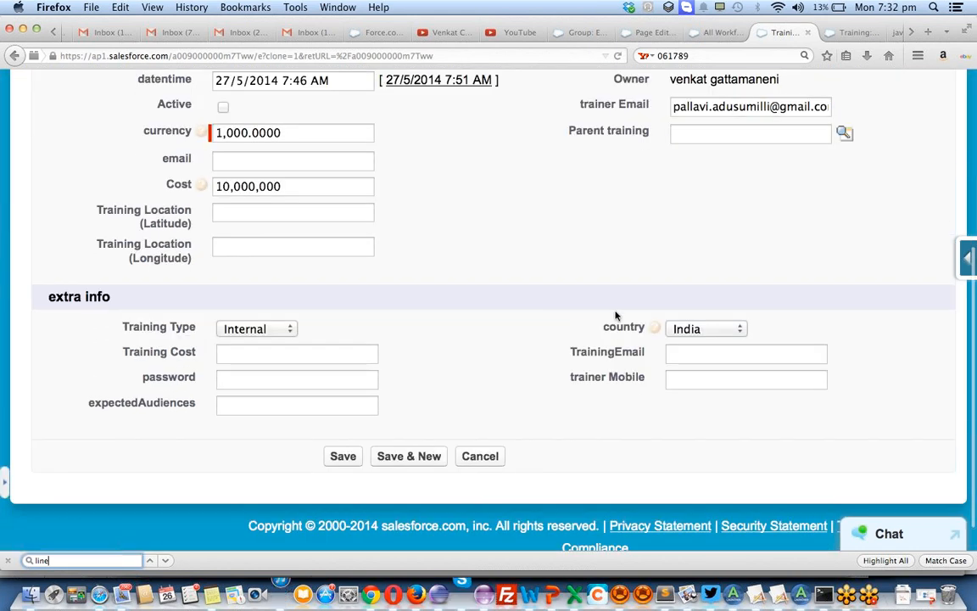
click(707, 329)
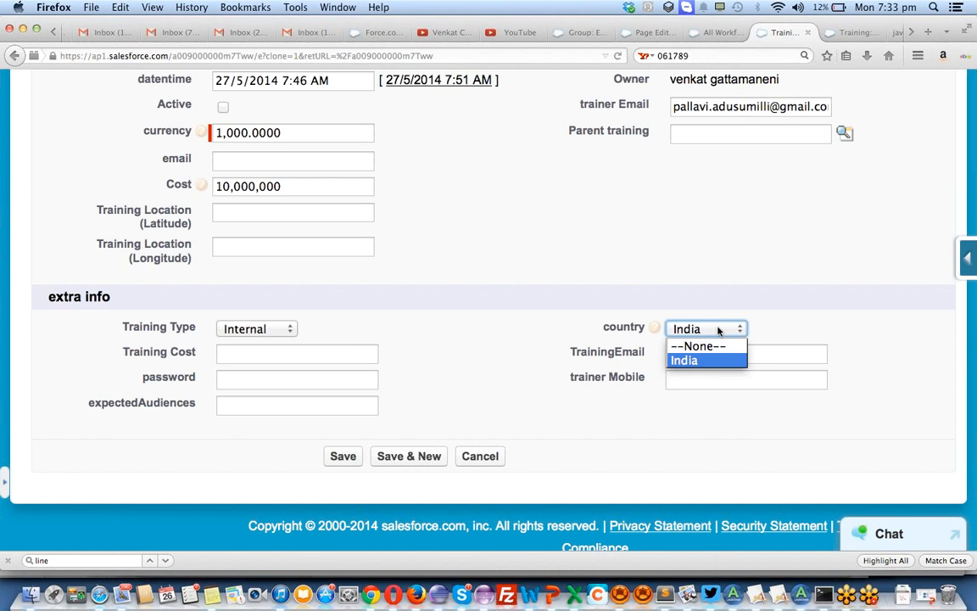
click(970, 261)
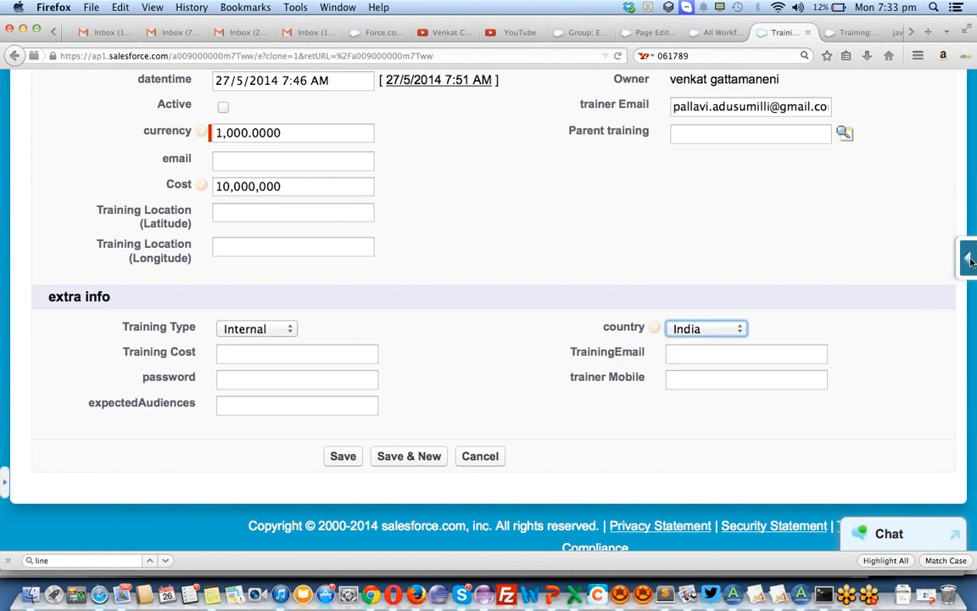
Step: Open the Training object's fields via the Quick Access Menu and search the page for 'country'
click(970, 260)
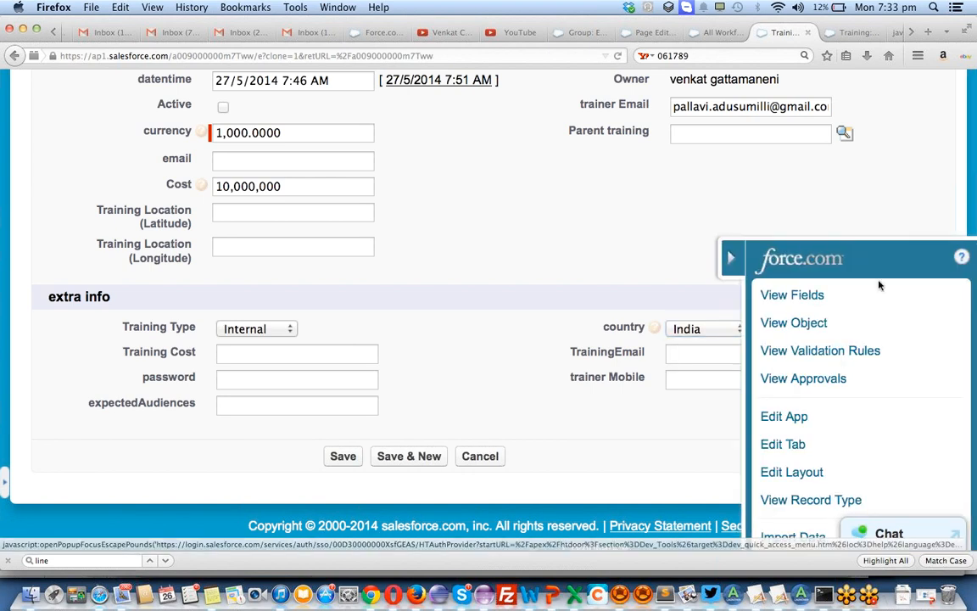
click(806, 299)
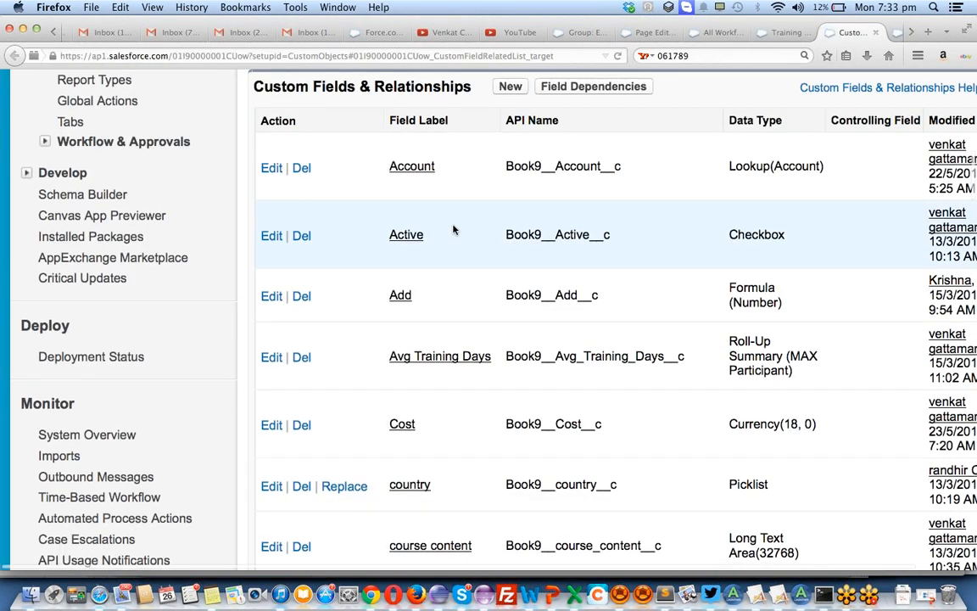
scroll(454, 229, down, 5)
scroll(453, 229, down, 10)
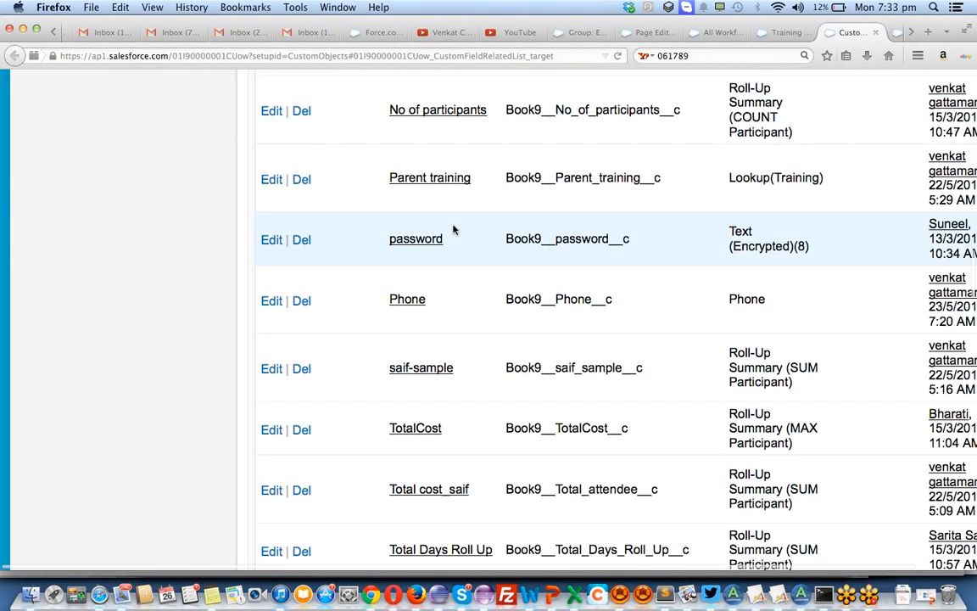
scroll(454, 229, down, 2)
key(super+equal)
key(super+f)
text(country)
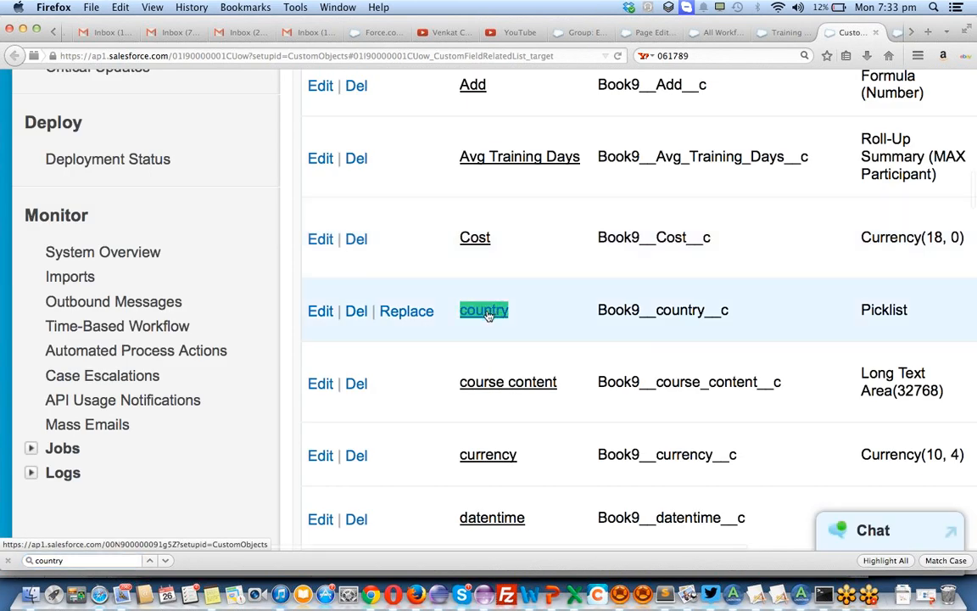
Step: Review the country field's picklist values (England default, India, Russia, US), then return to the fields list
click(486, 312)
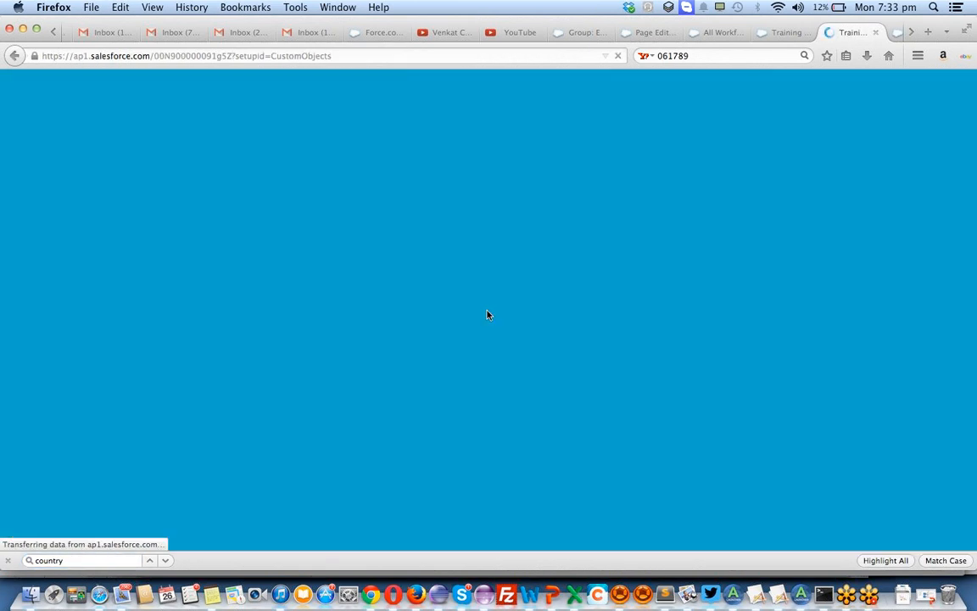
scroll(469, 444, down, 5)
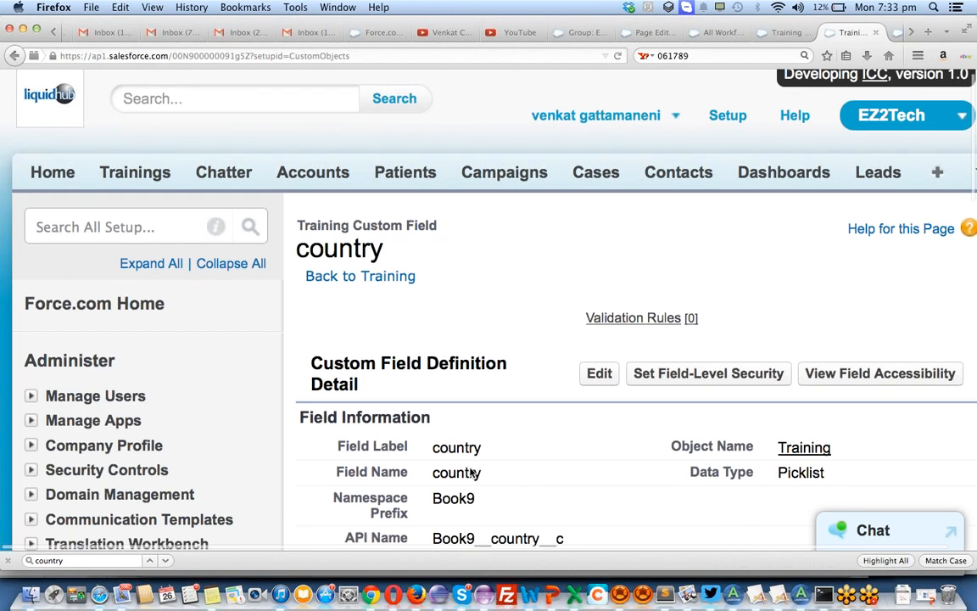
scroll(471, 473, down, 10)
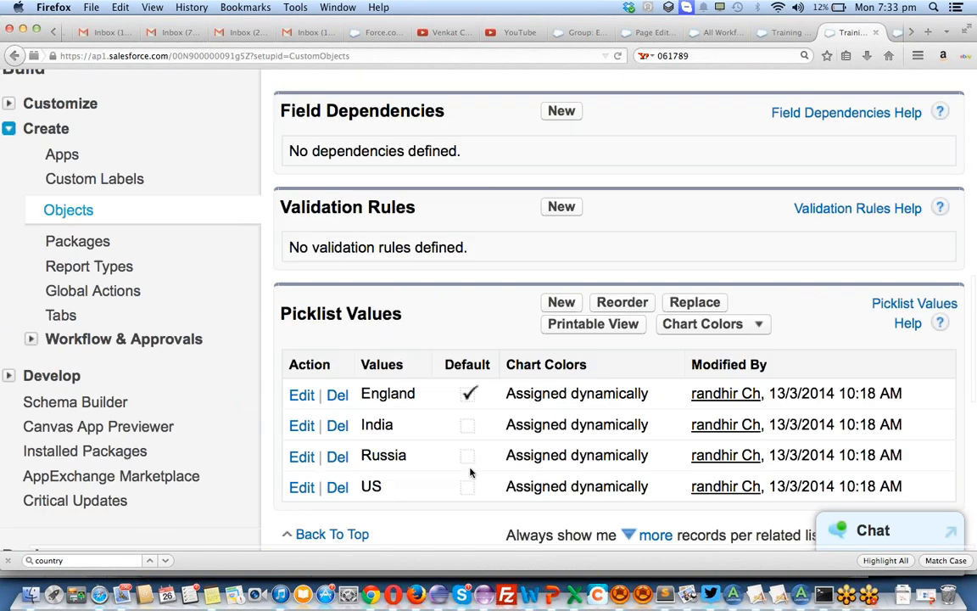
scroll(471, 472, down, 2)
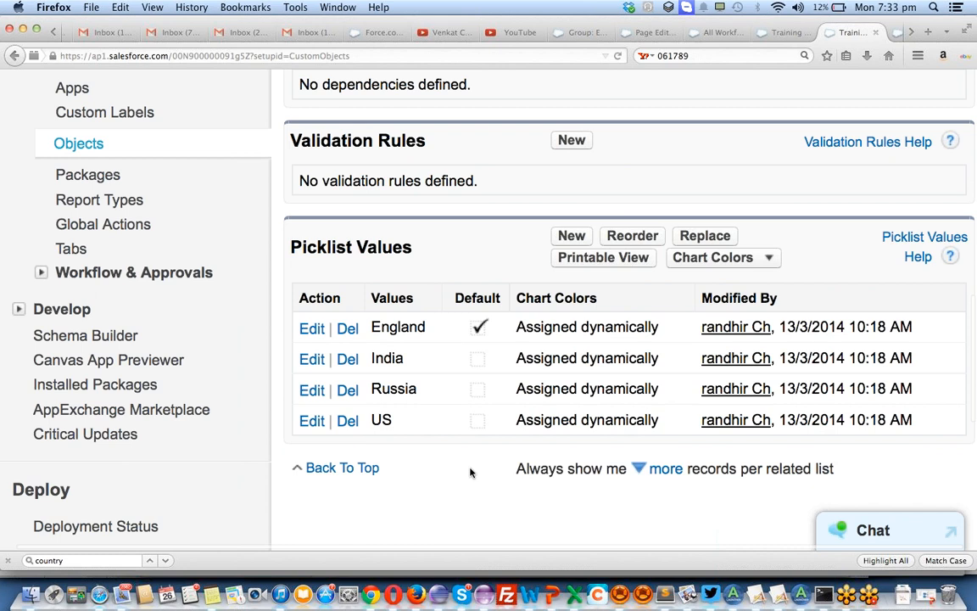
scroll(471, 472, up, 3)
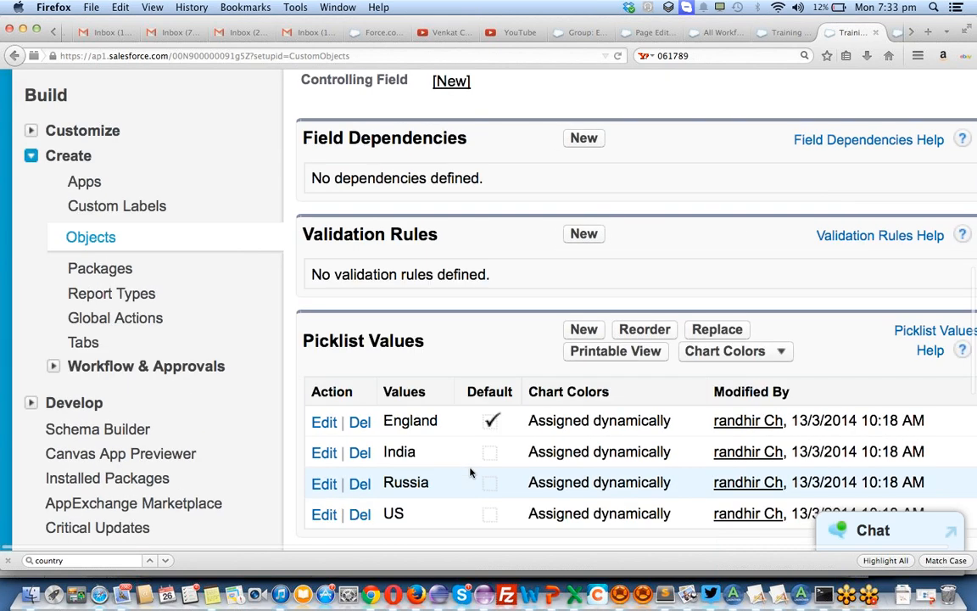
scroll(471, 472, down, 4)
scroll(471, 472, up, 4)
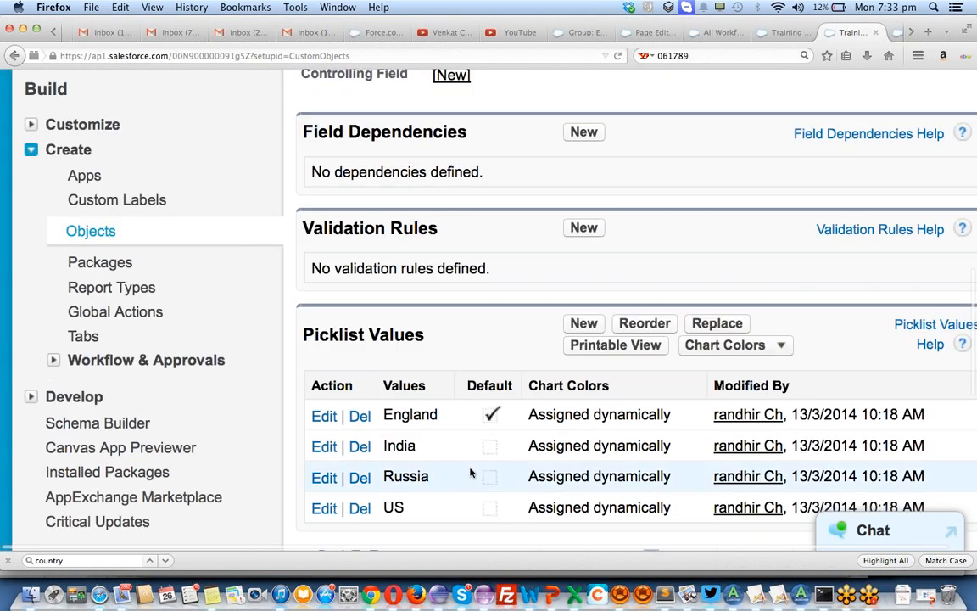
scroll(471, 472, up, 2)
scroll(471, 473, down, 3)
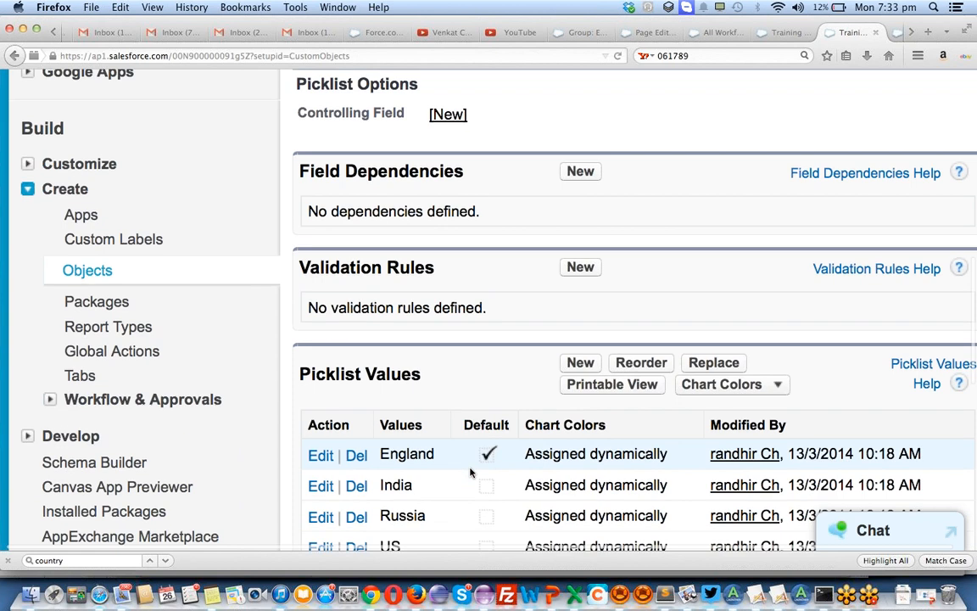
scroll(471, 473, up, 2)
scroll(470, 472, up, 1)
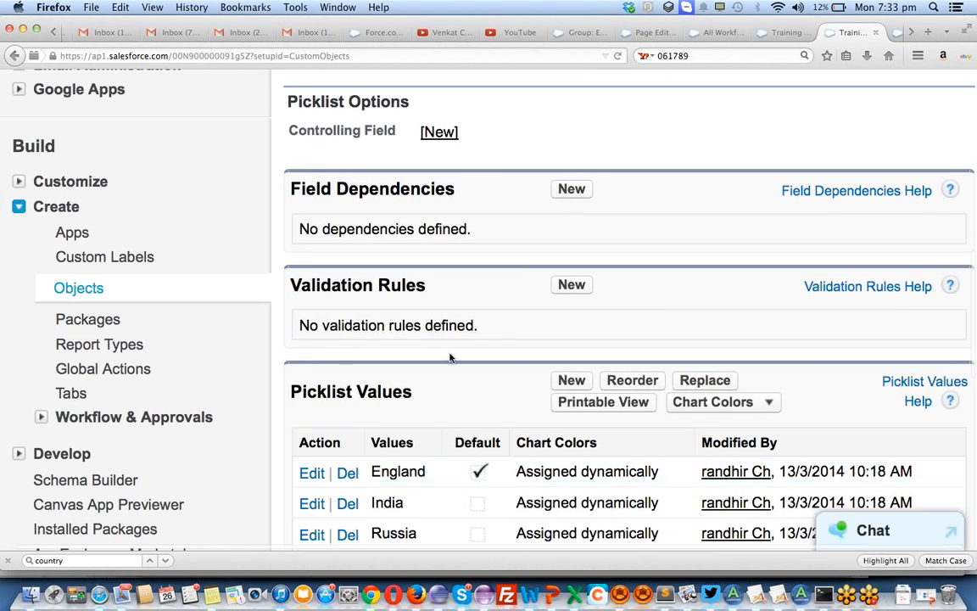
scroll(471, 352, down, 3)
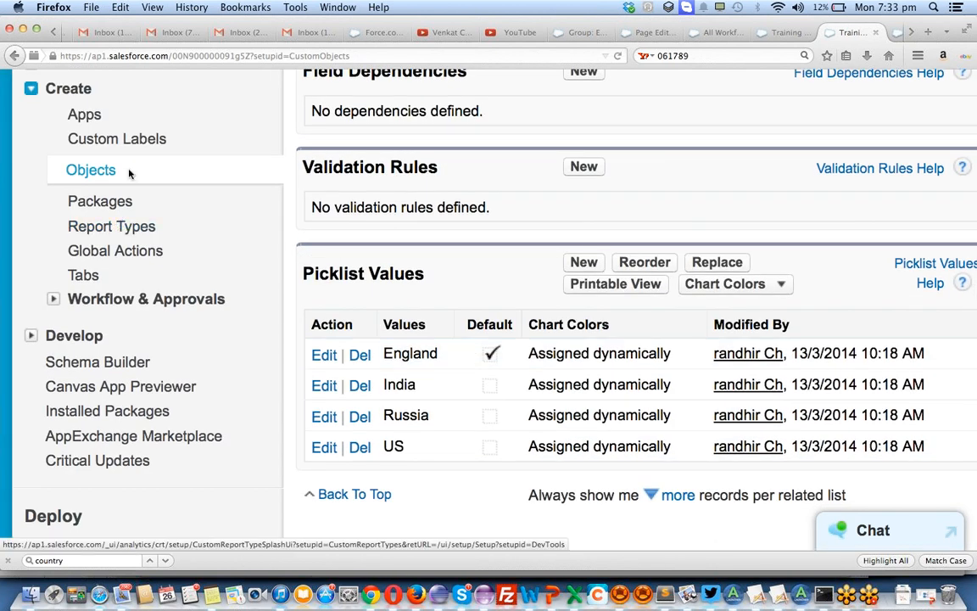
scroll(465, 294, up, 10)
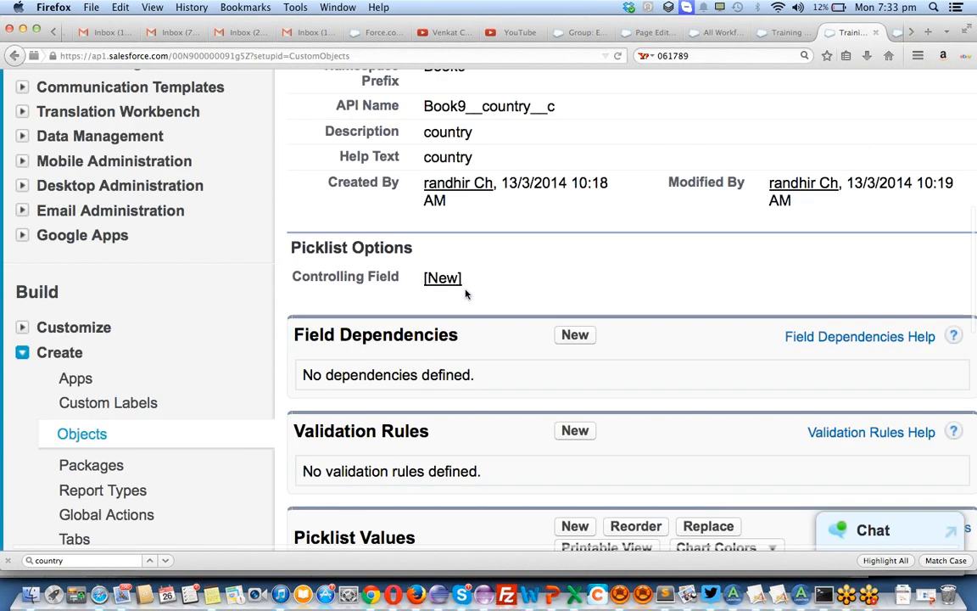
key(super+Left)
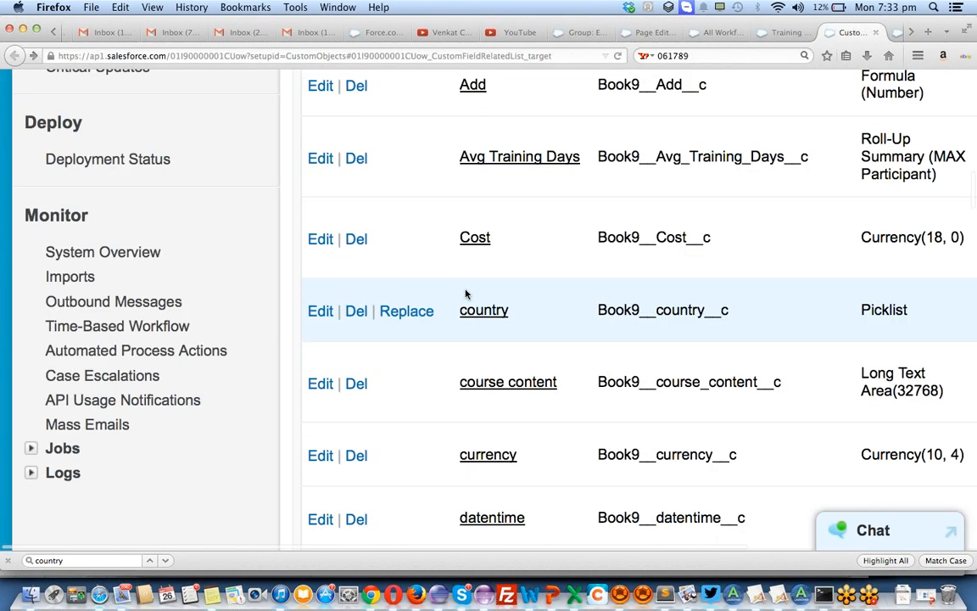
Step: Find 'record' on the Training object page to reach the Offline, Online and Test record types
scroll(465, 293, down, 20)
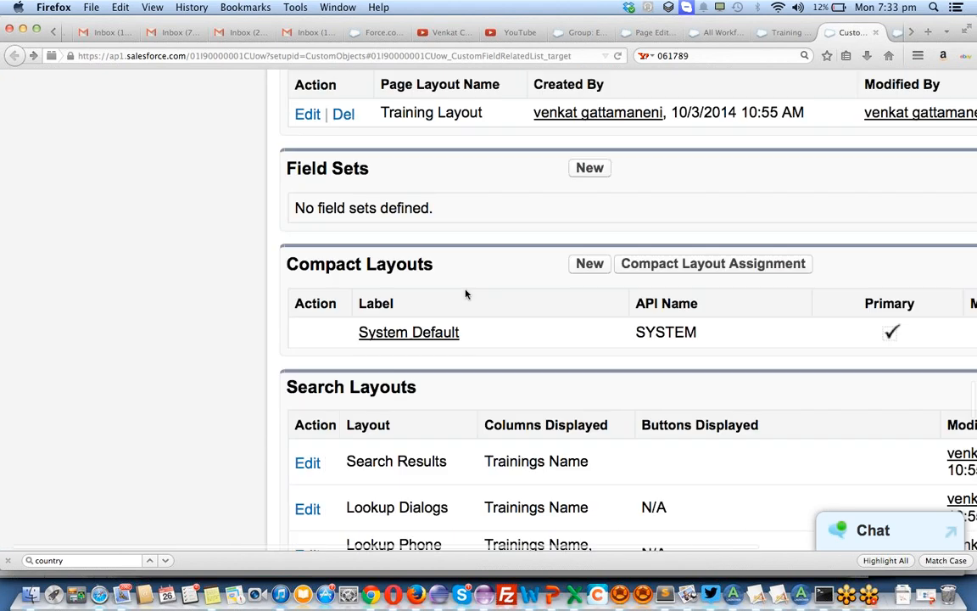
scroll(465, 294, down, 5)
scroll(465, 293, up, 8)
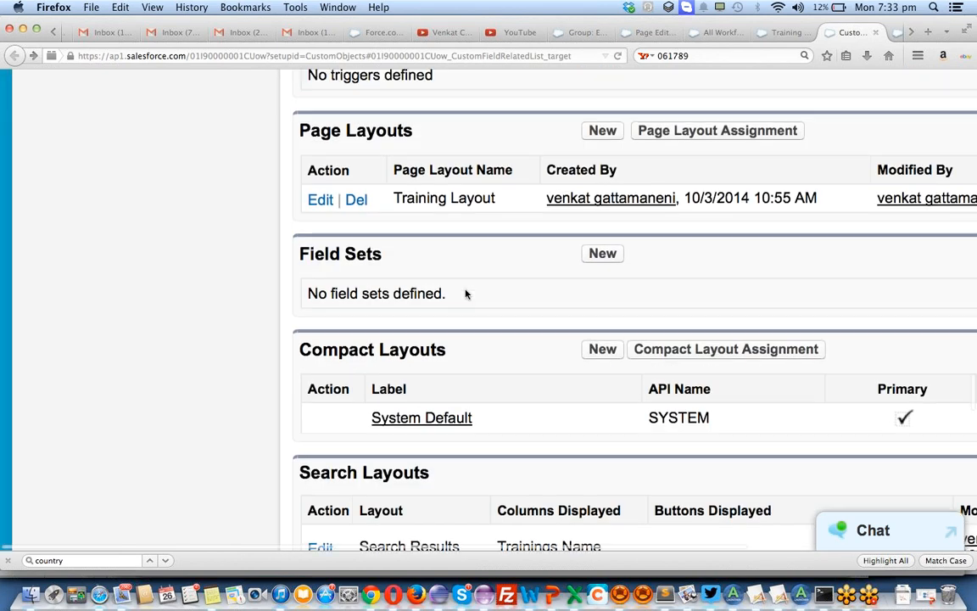
scroll(465, 293, up, 2)
scroll(465, 294, down, 15)
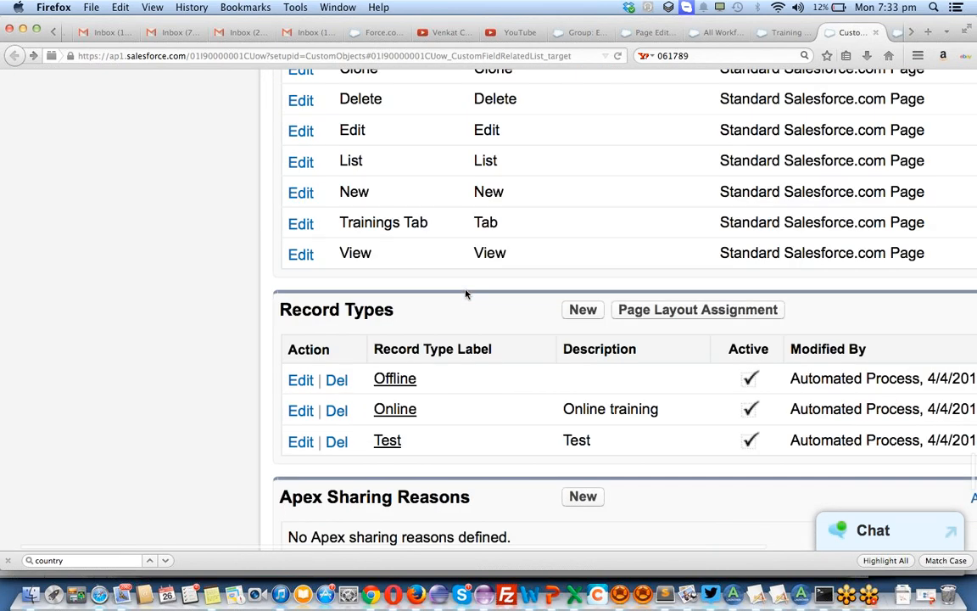
scroll(465, 294, down, 10)
scroll(465, 294, down, 3)
scroll(465, 293, up, 15)
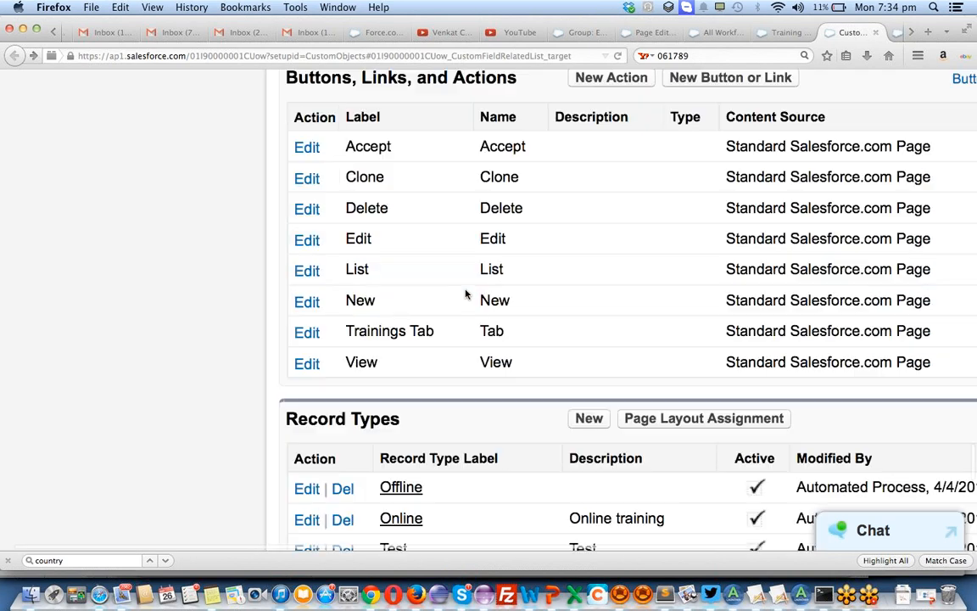
scroll(465, 293, up, 15)
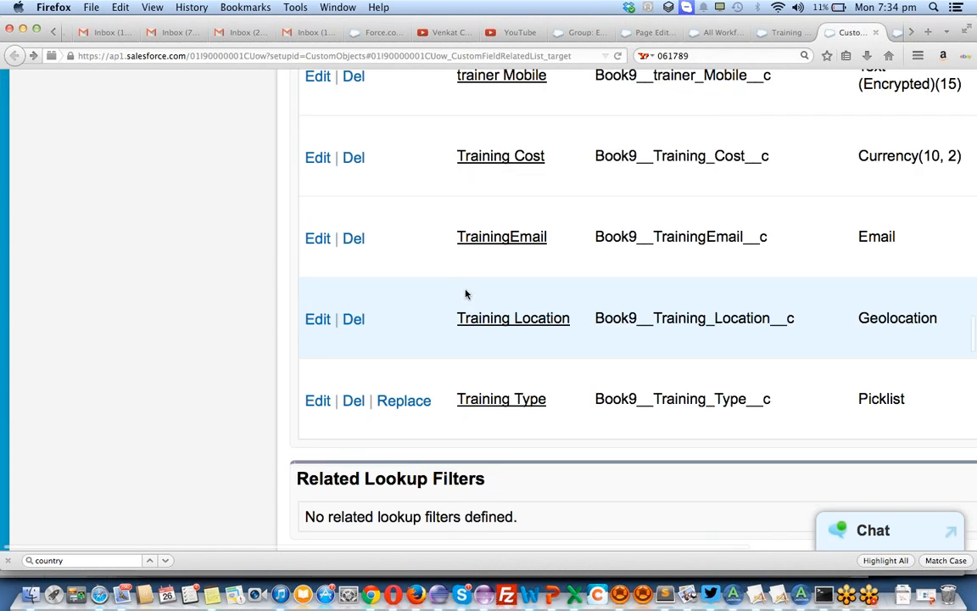
scroll(465, 294, down, 3)
scroll(465, 294, up, 10)
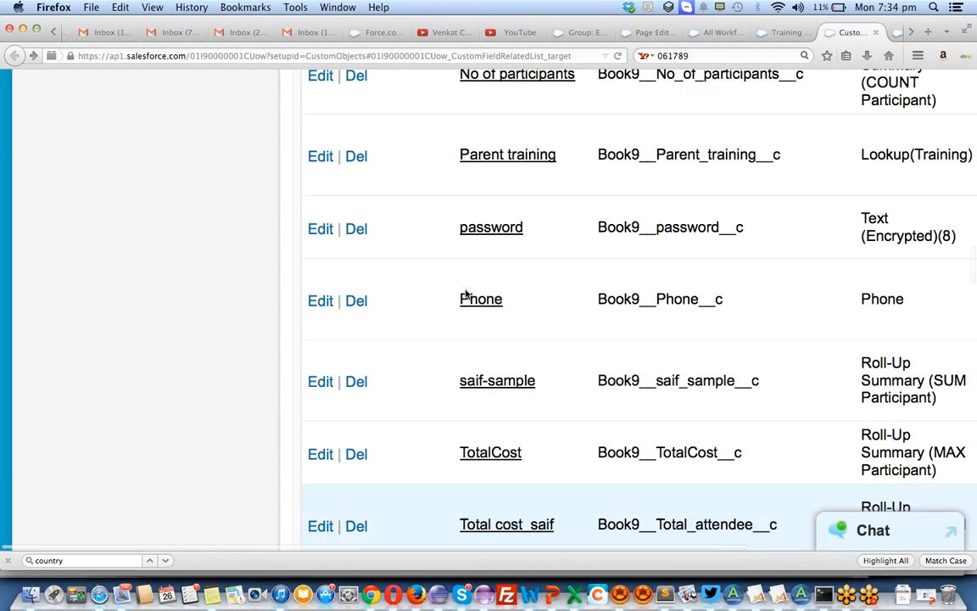
scroll(465, 294, up, 15)
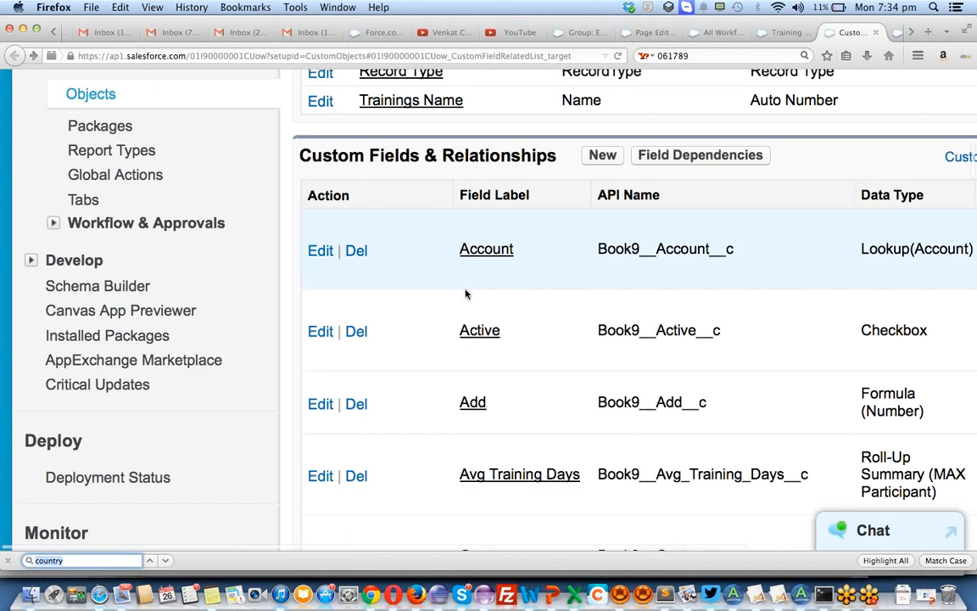
text(record)
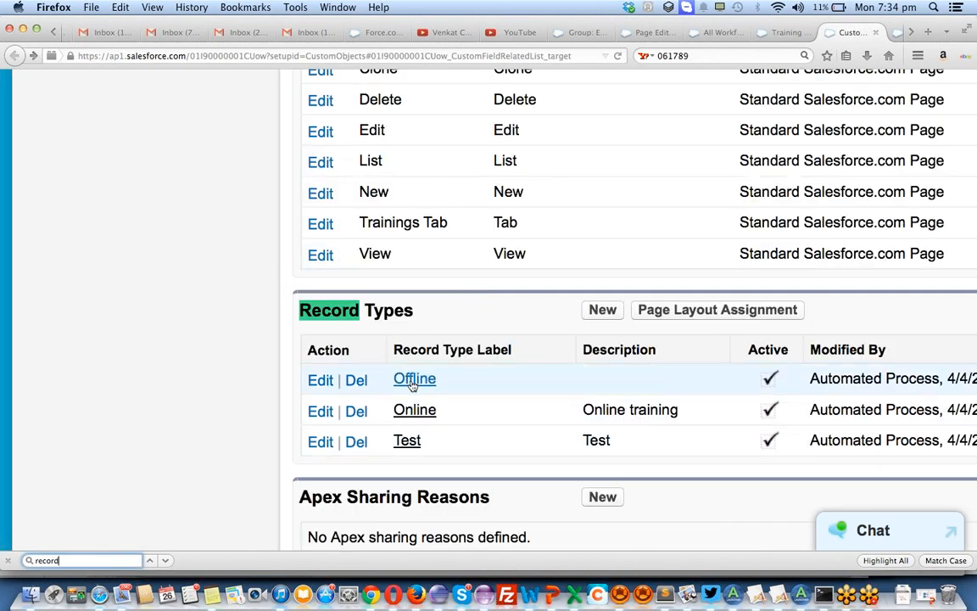
Step: Open the Offline record type's detail page showing editable picklists country and Training Type
click(322, 382)
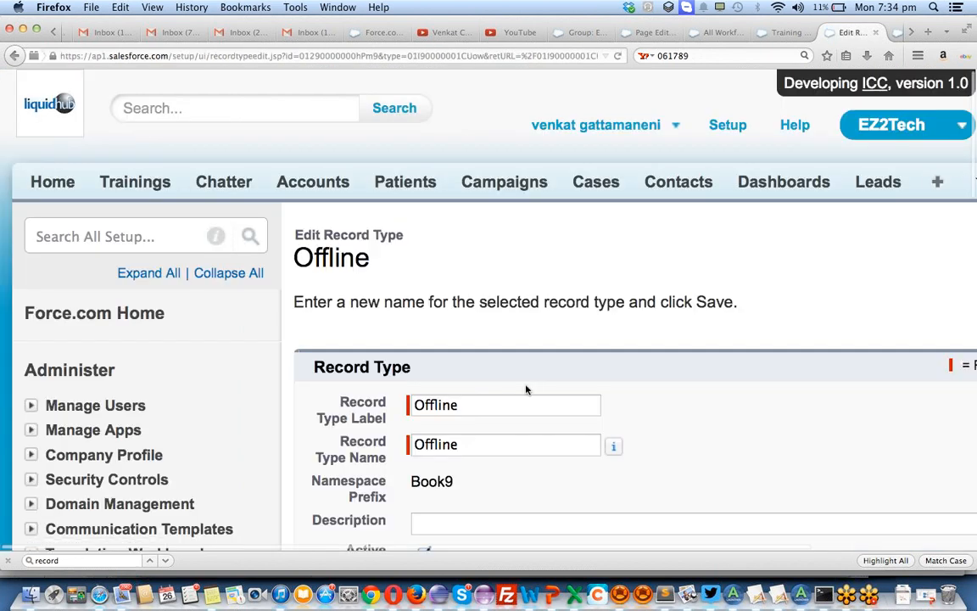
scroll(566, 388, down, 5)
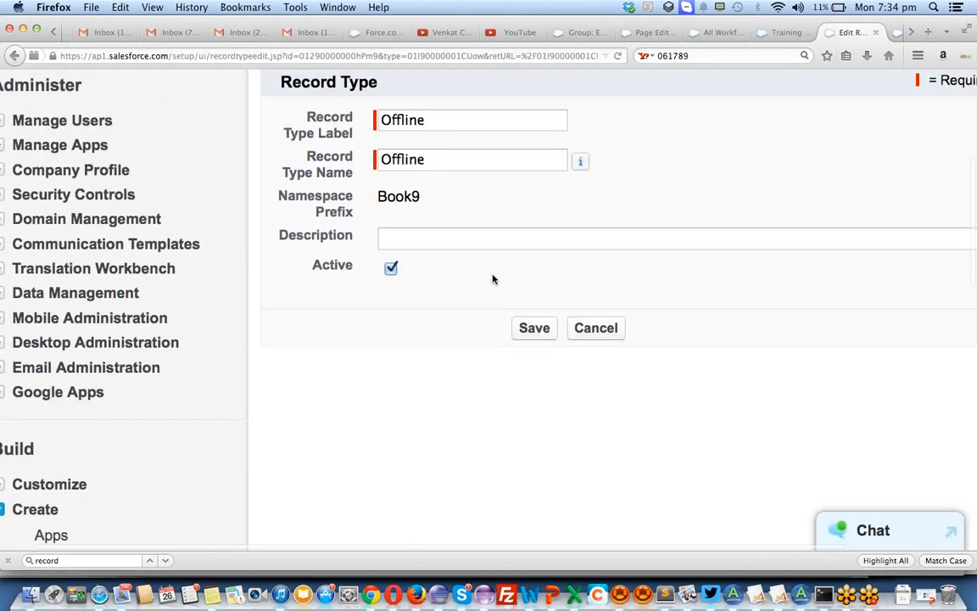
scroll(493, 278, right, 3)
scroll(493, 278, left, 5)
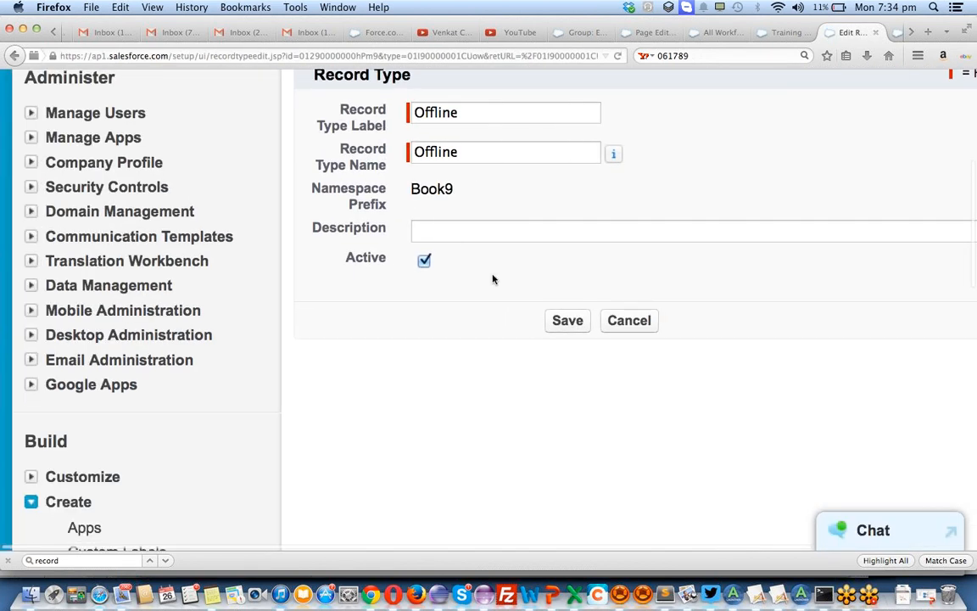
scroll(493, 279, down, 1)
key(super+Left)
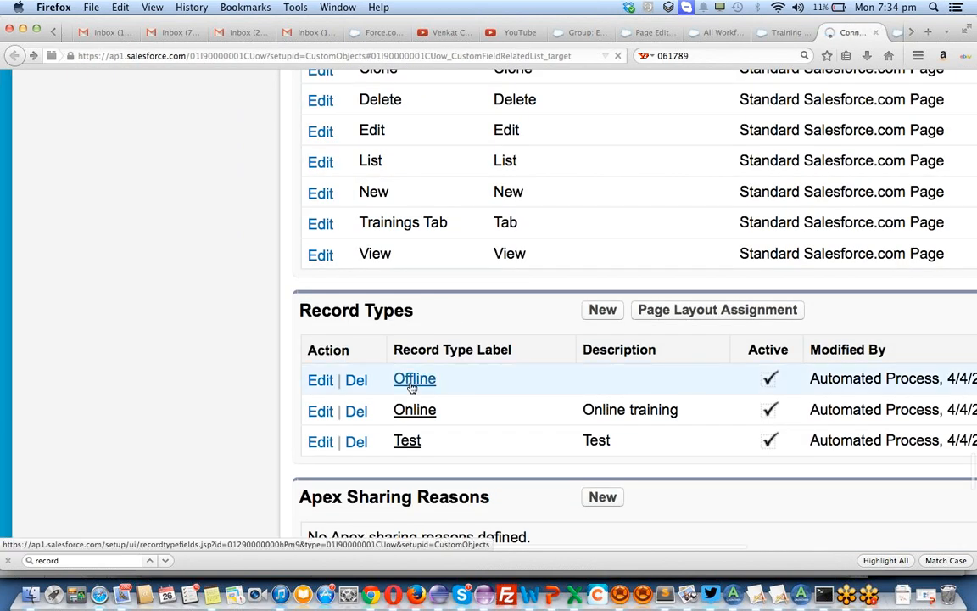
click(412, 383)
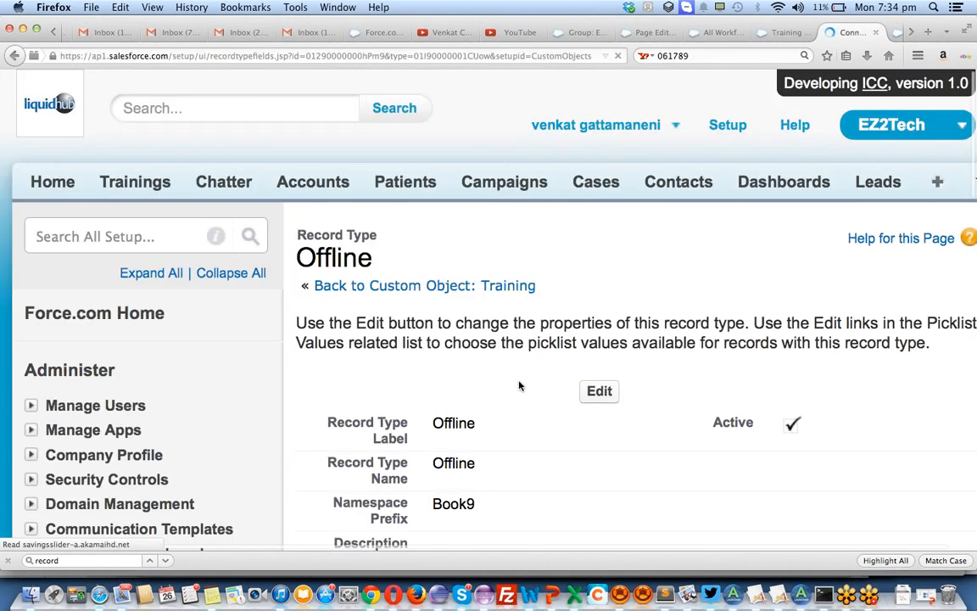
scroll(532, 386, down, 8)
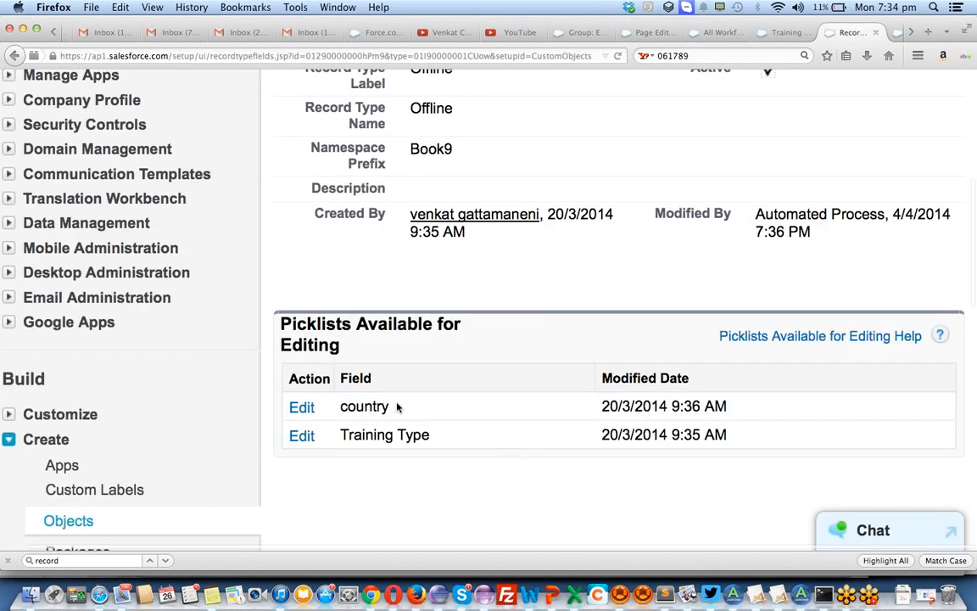
Step: Edit Offline's country picklist, adding US, Russia and England to the selected values
click(301, 409)
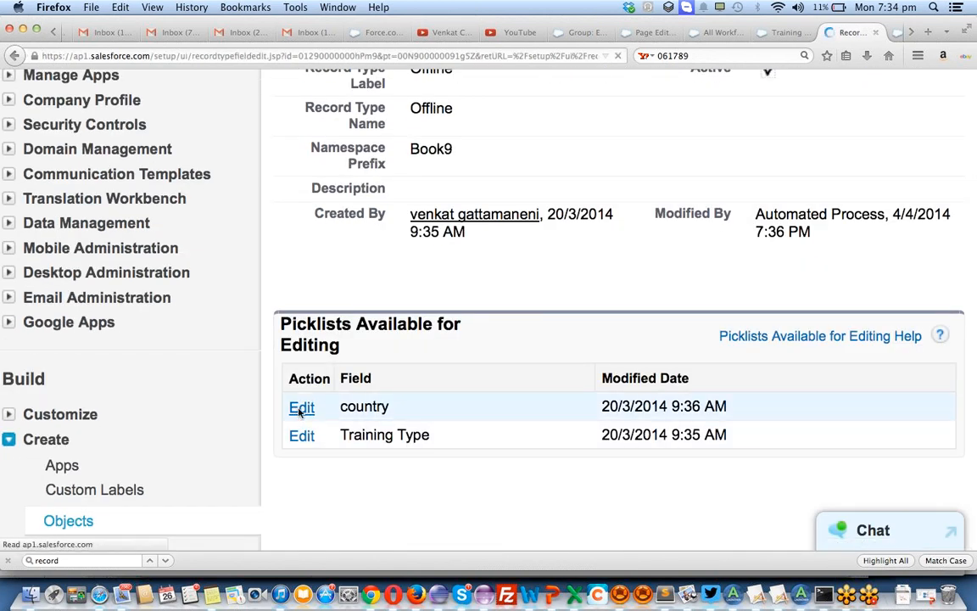
scroll(568, 367, down, 4)
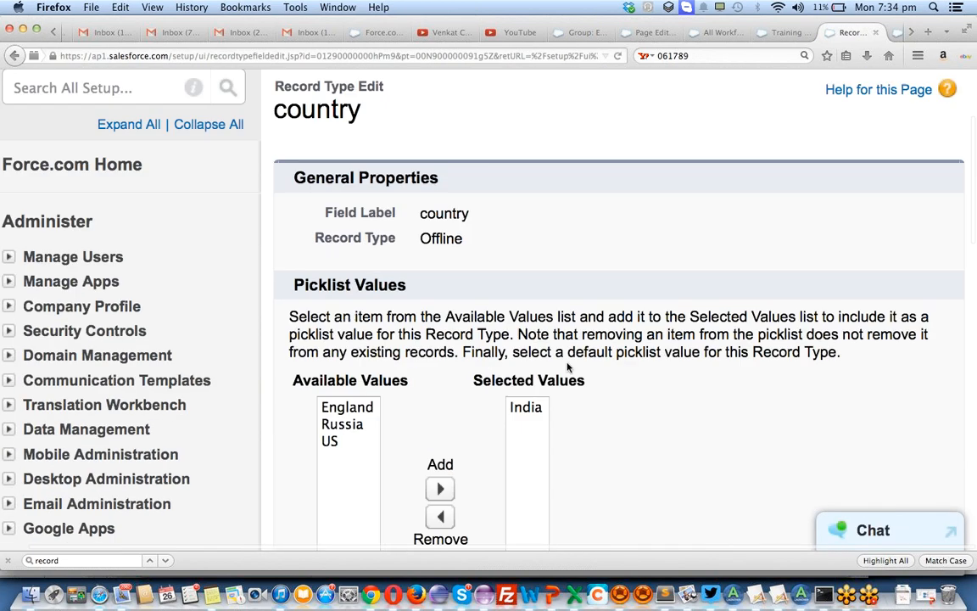
scroll(568, 366, down, 1)
click(342, 356)
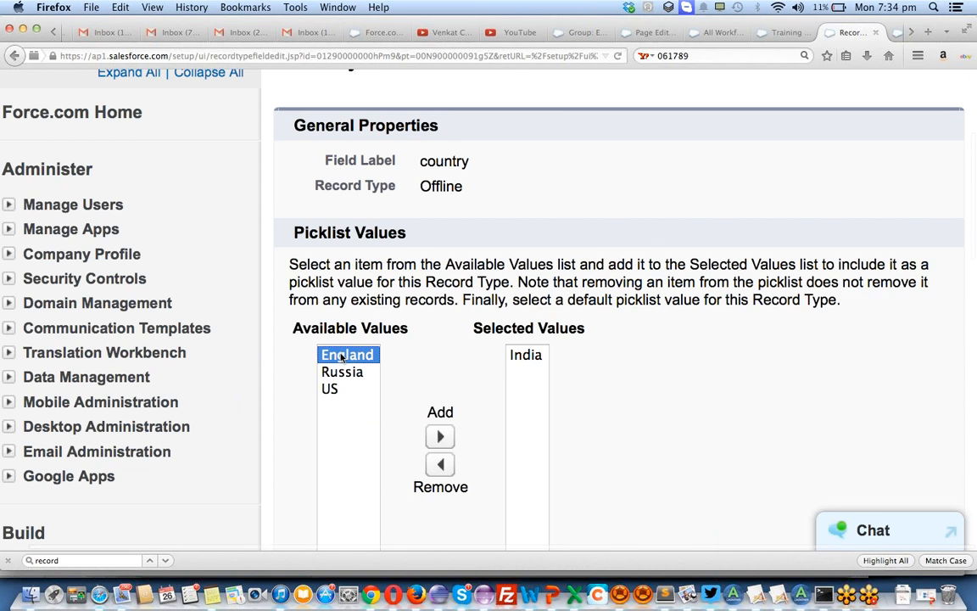
scroll(354, 292, up, 2)
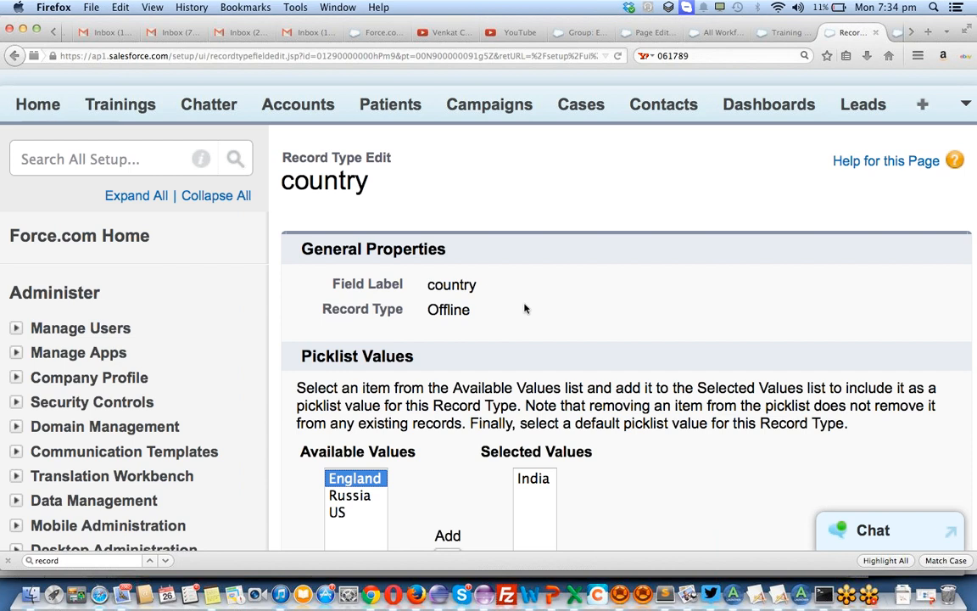
click(344, 512)
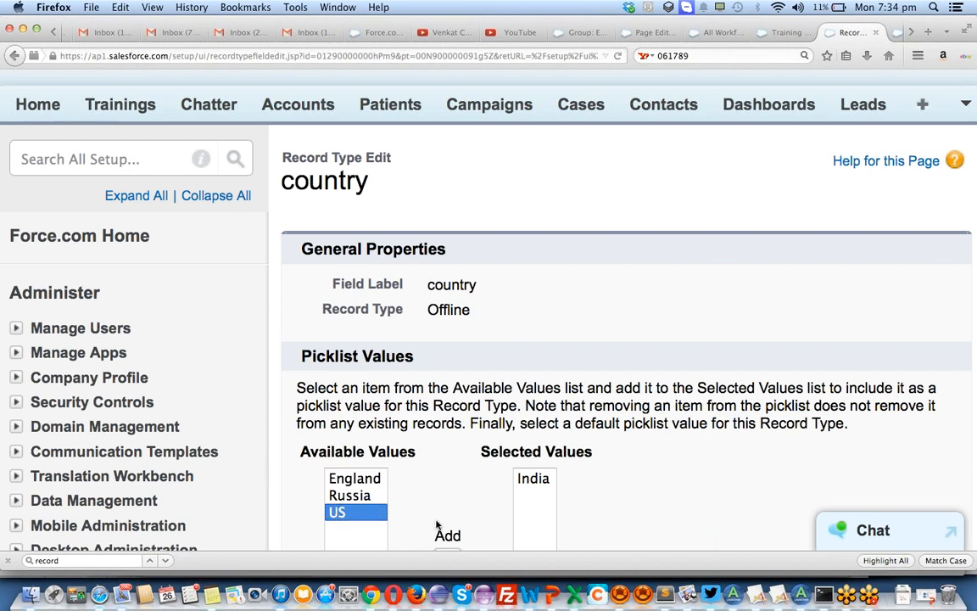
scroll(471, 456, down, 2)
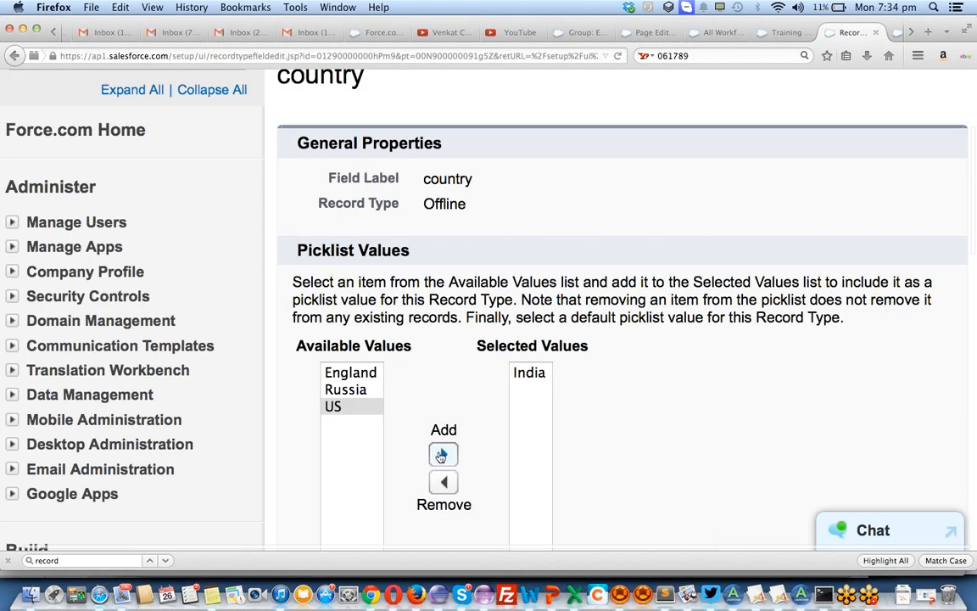
click(443, 455)
click(373, 390)
click(454, 457)
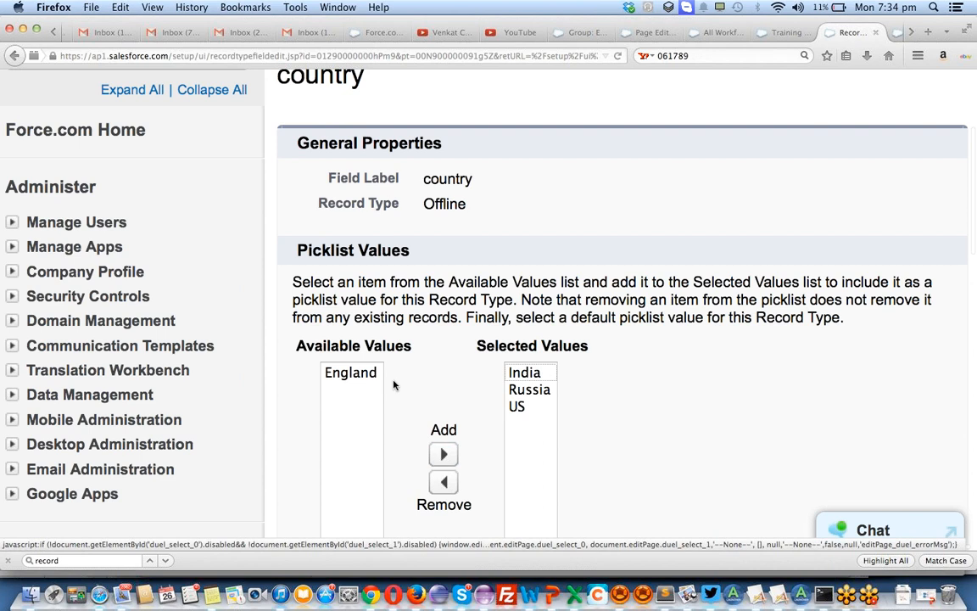
click(371, 374)
click(443, 454)
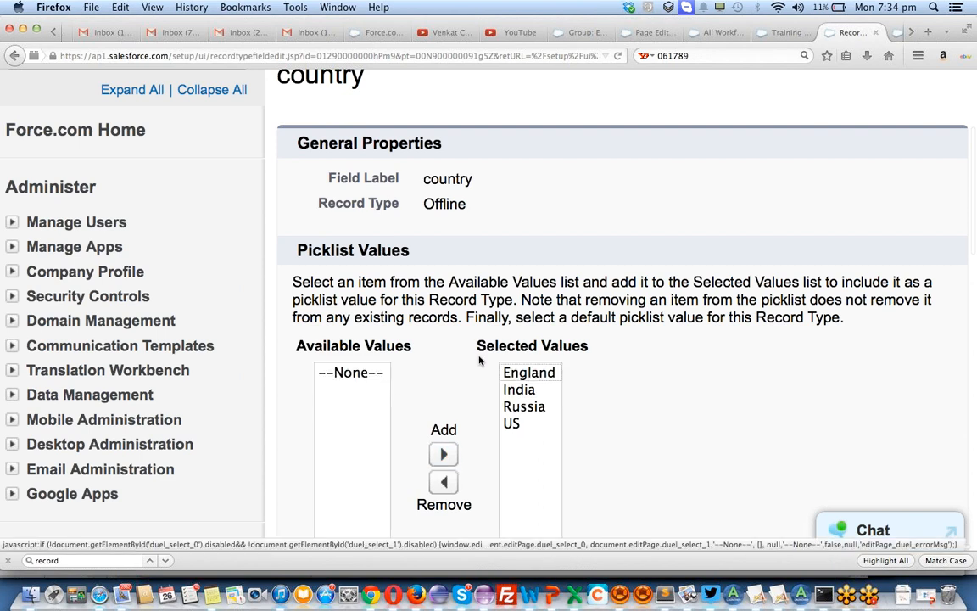
Step: Save the country picklist values with India kept as the default
scroll(534, 440, down, 5)
click(537, 433)
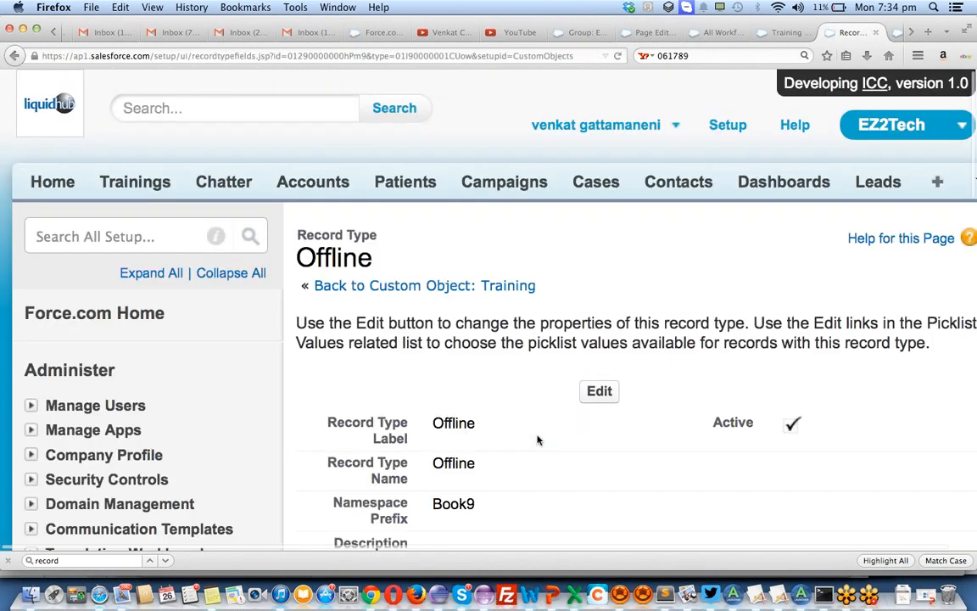
scroll(484, 368, down, 4)
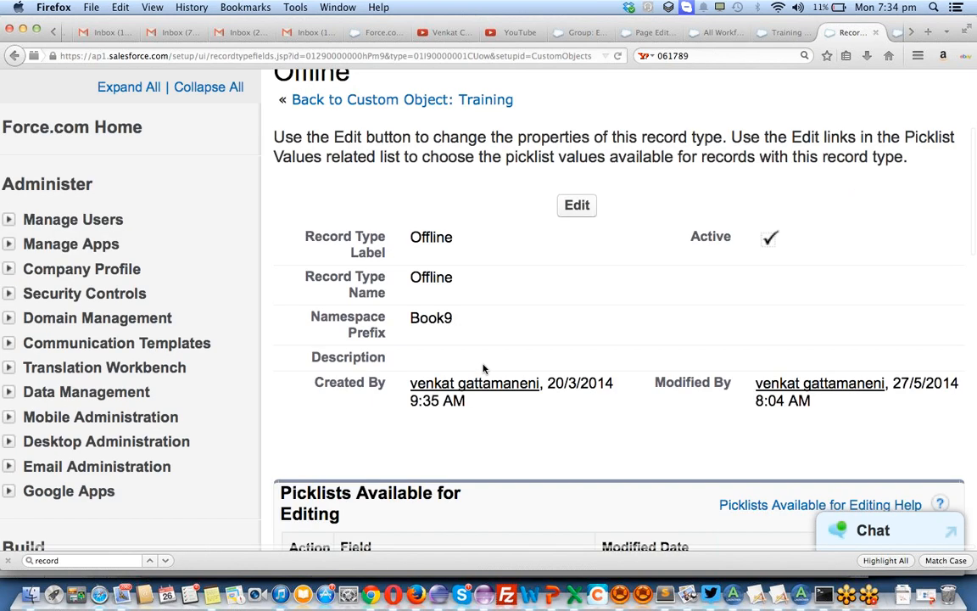
scroll(483, 368, down, 6)
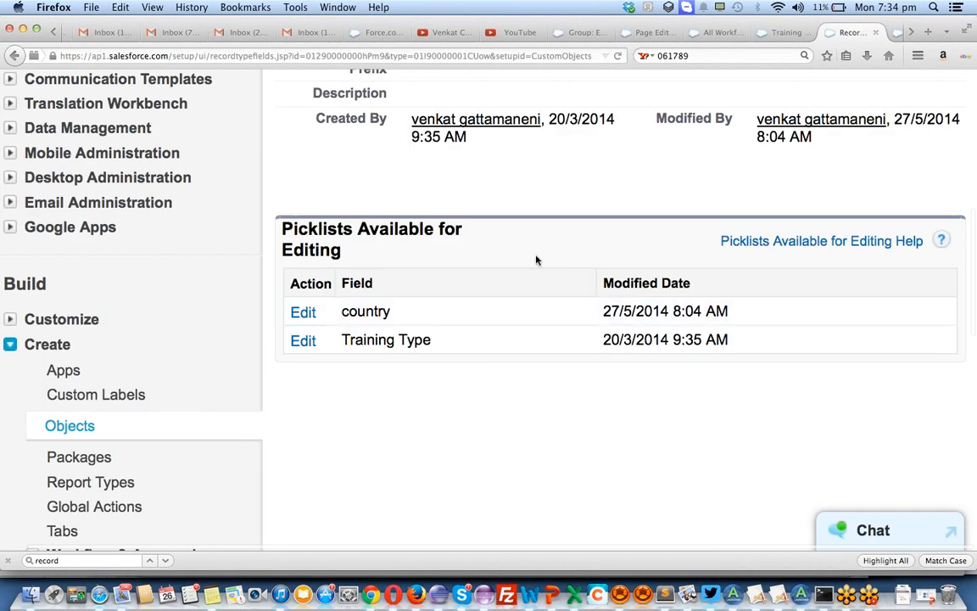
scroll(536, 260, up, 10)
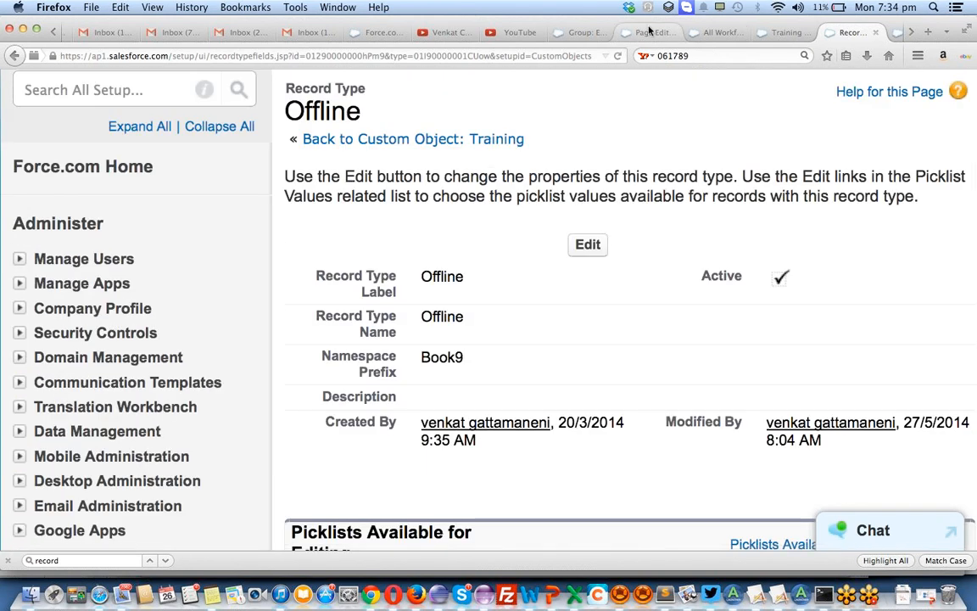
key(super+Tab)
key(super+Tab)
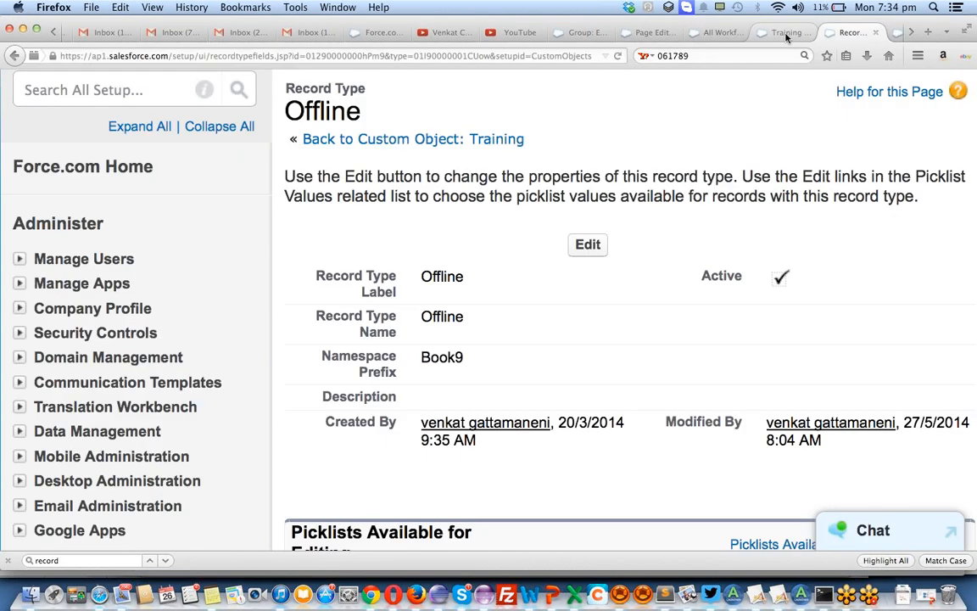
Step: On the Training form, open the country dropdown to confirm England, India, Russia and US appear
click(787, 36)
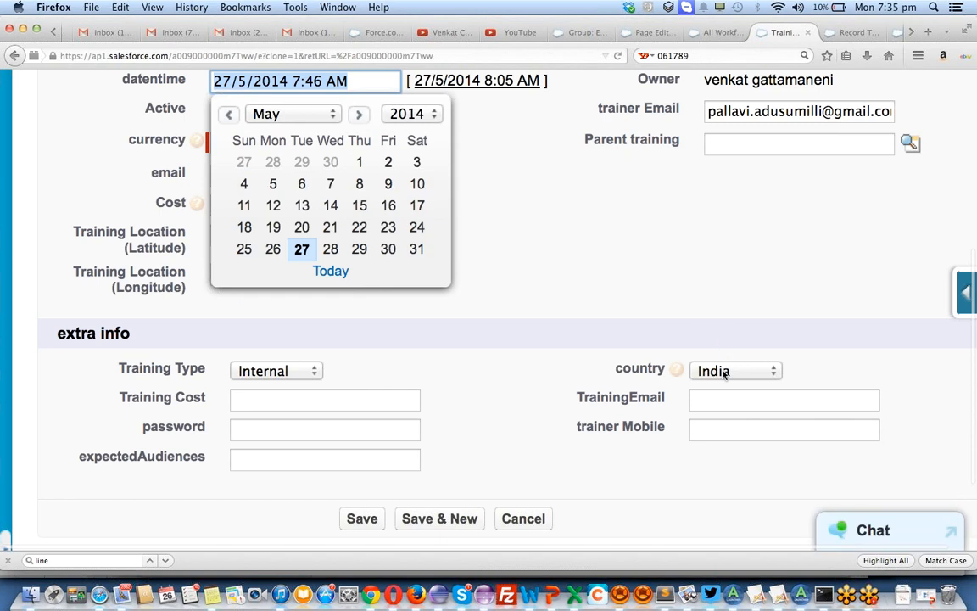
click(725, 373)
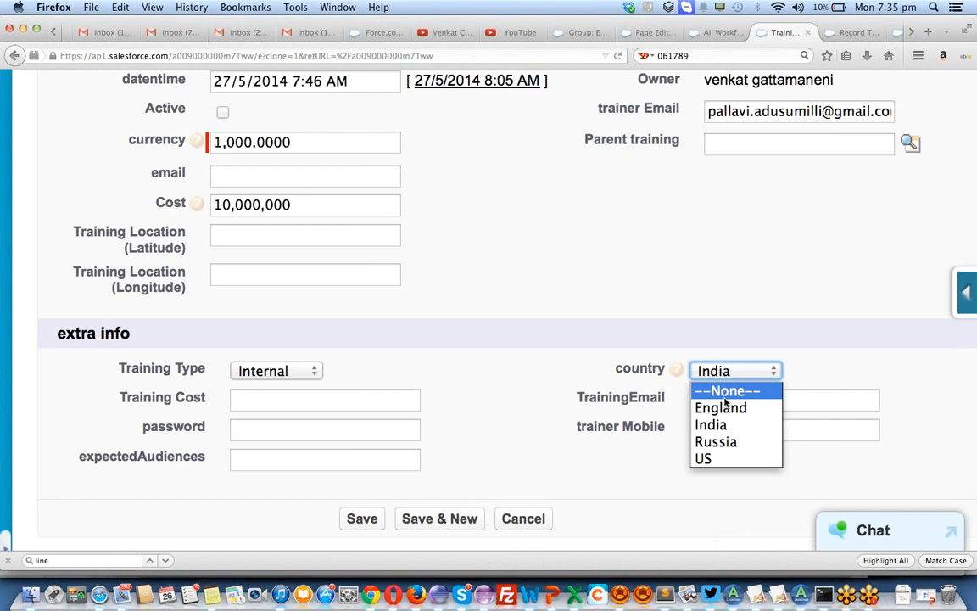
Step: Leave the Training record's country as India and Training Type as Internal
click(613, 331)
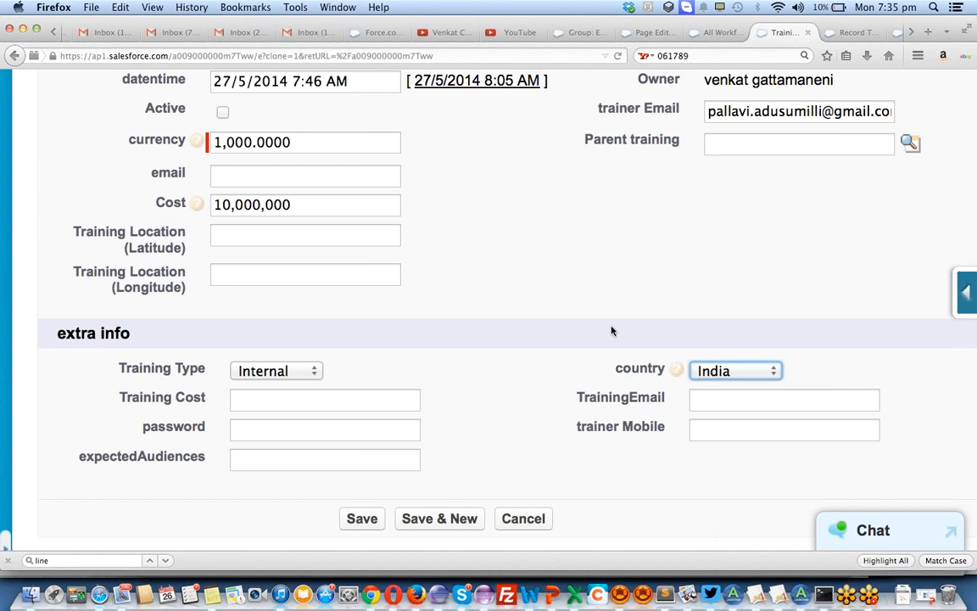
scroll(612, 331, up, 3)
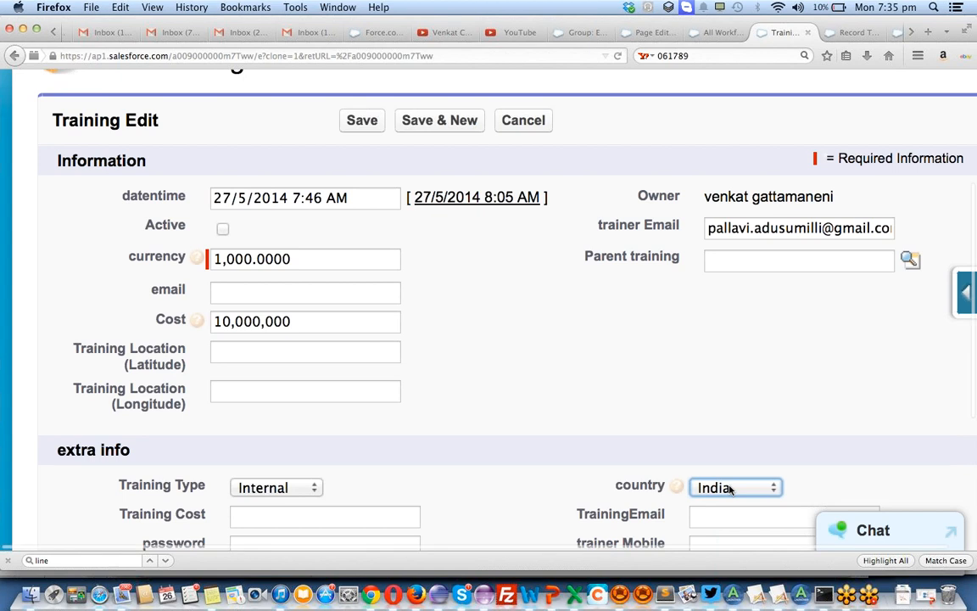
scroll(730, 486, down, 1)
click(728, 436)
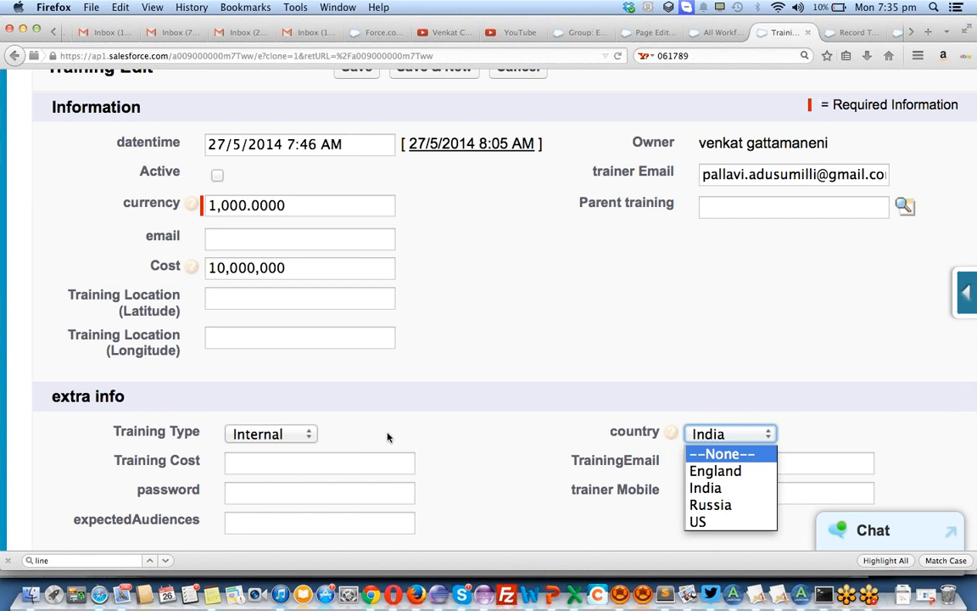
click(291, 439)
click(291, 437)
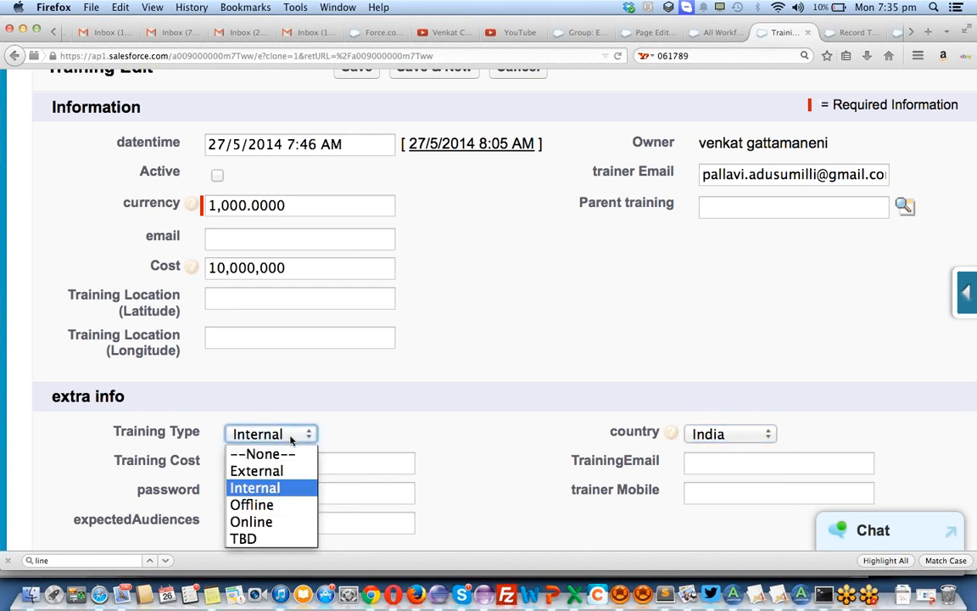
click(736, 437)
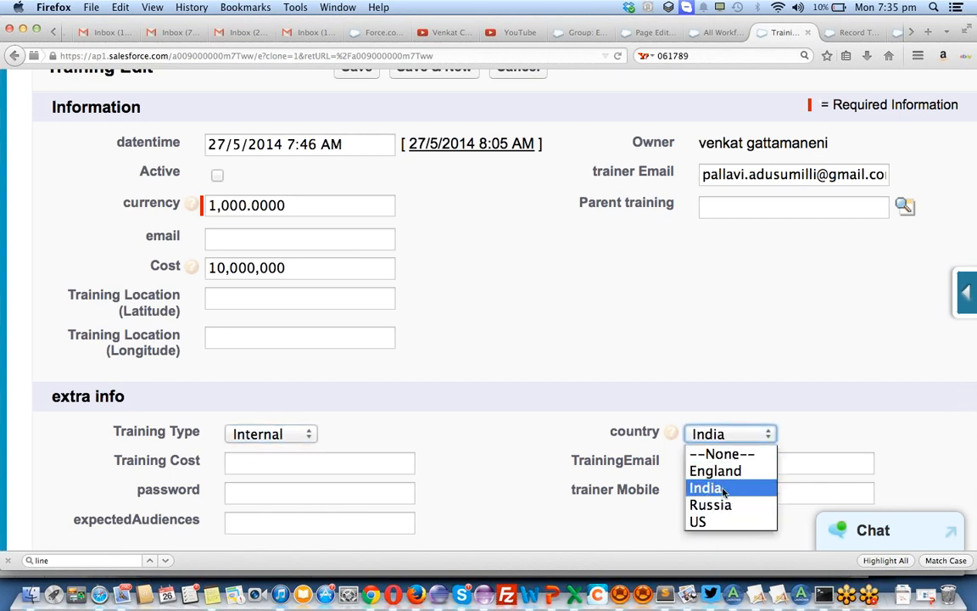
click(270, 441)
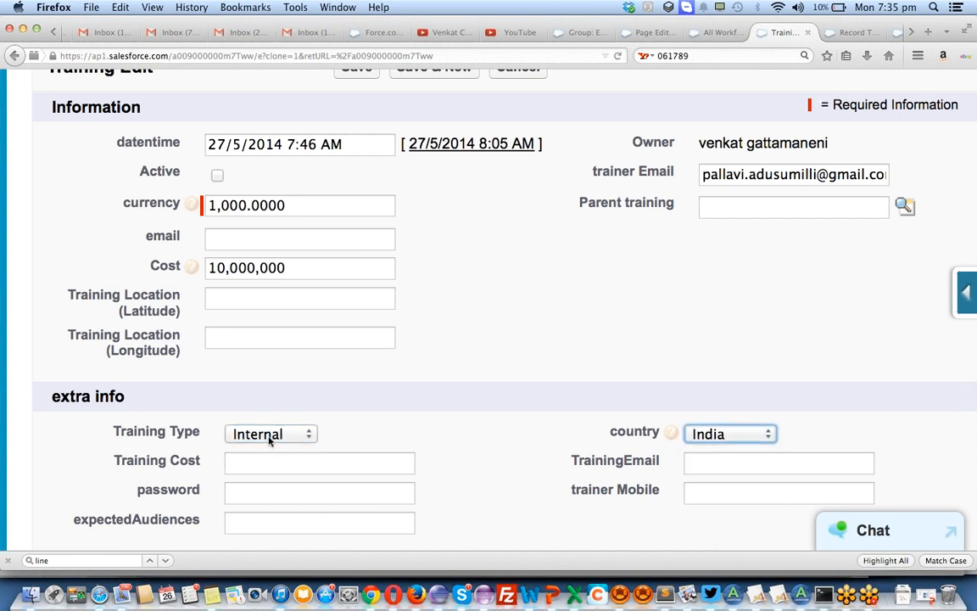
click(269, 438)
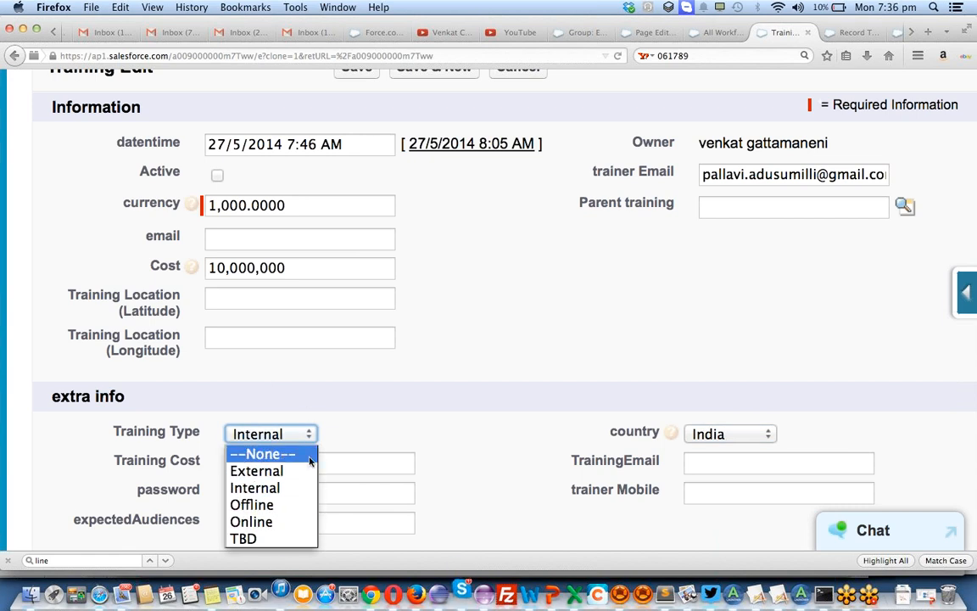
Step: Glance at the training email in Gmail, then go to the All Workflow Rules page
key(super+Tab)
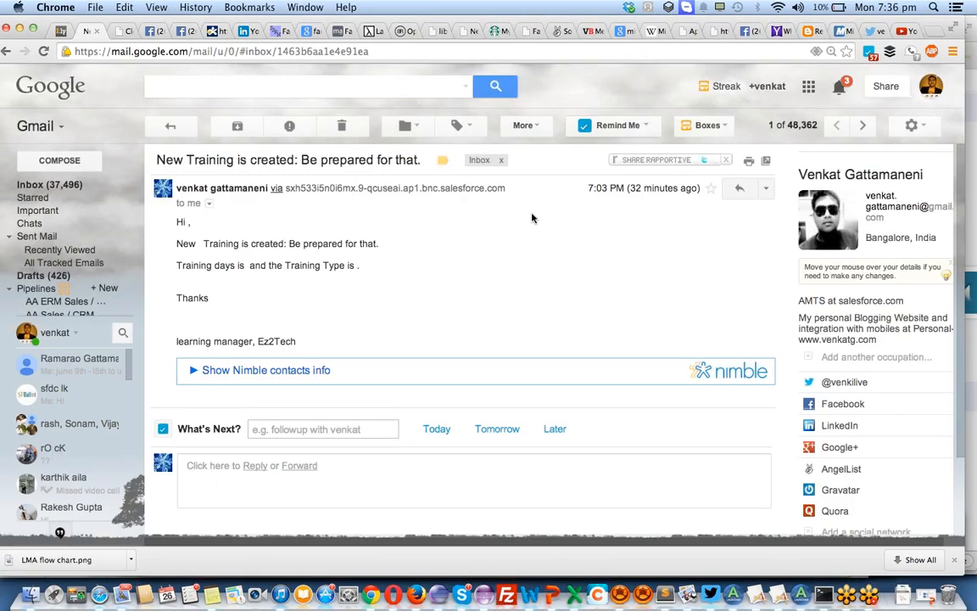
key(super+Tab)
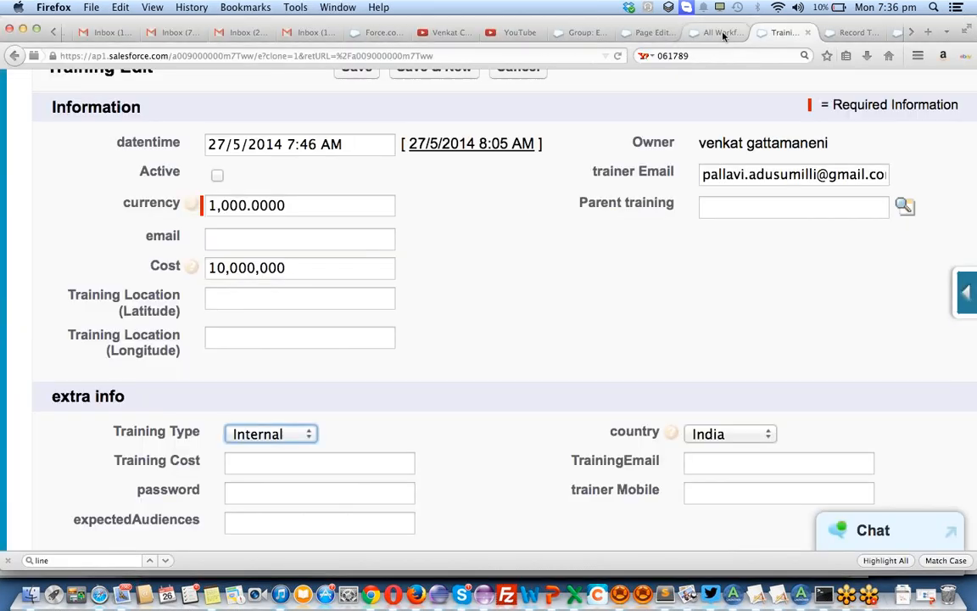
click(723, 34)
Step: Scroll through the workflow rules list, keeping the All Workflow Rules view selected
scroll(382, 348, down, 2)
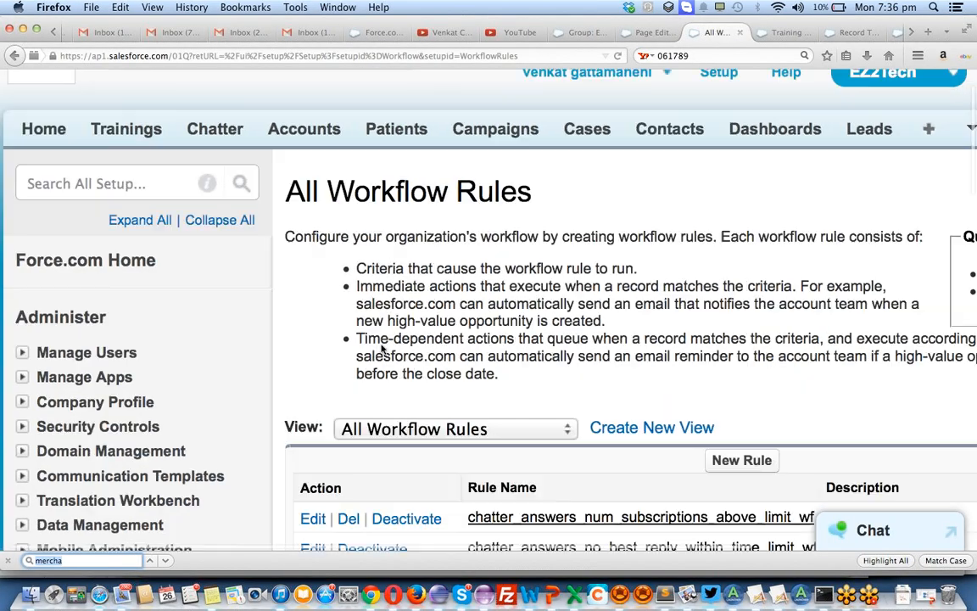
scroll(382, 348, down, 10)
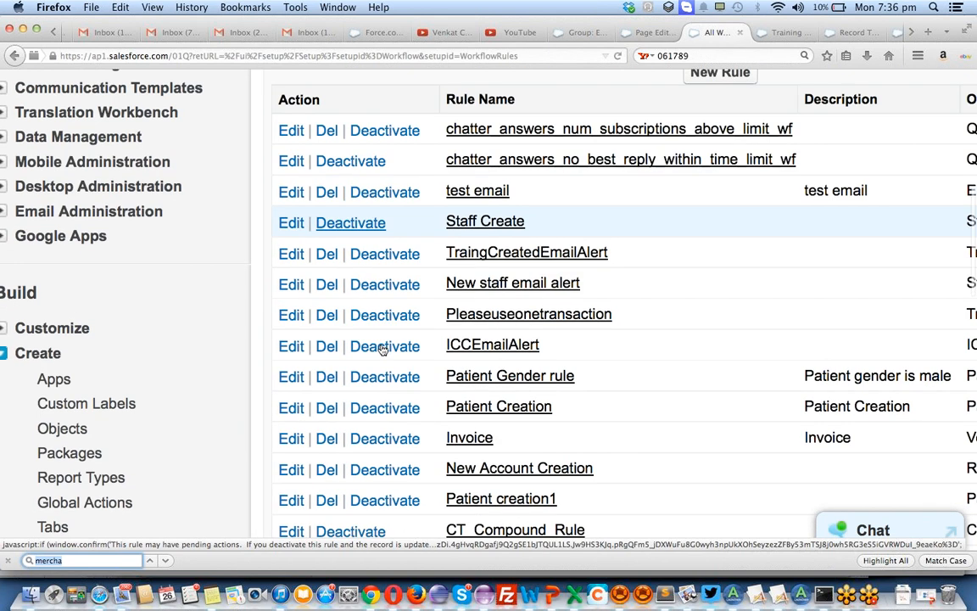
scroll(382, 350, down, 12)
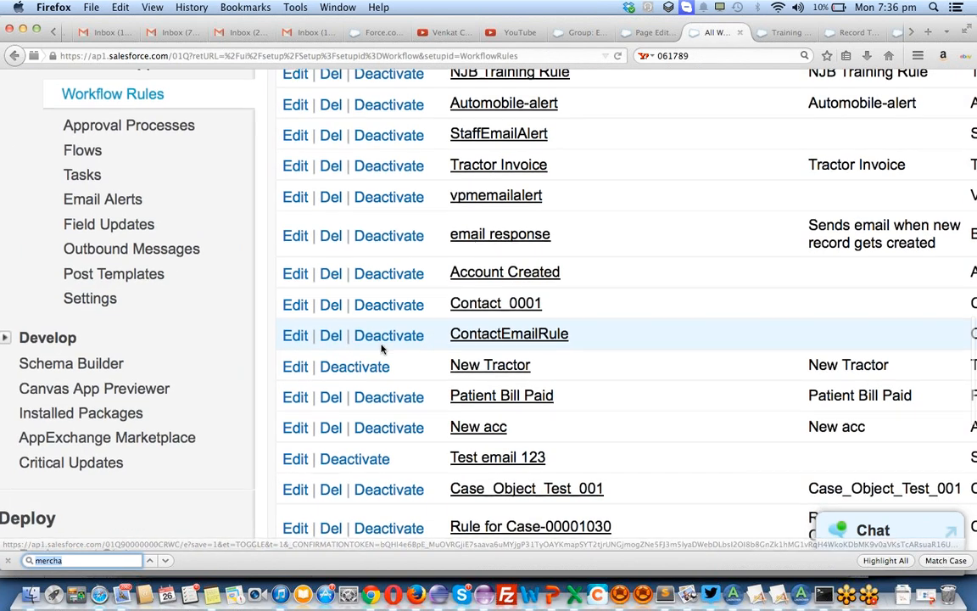
scroll(382, 347, down, 10)
scroll(382, 347, up, 20)
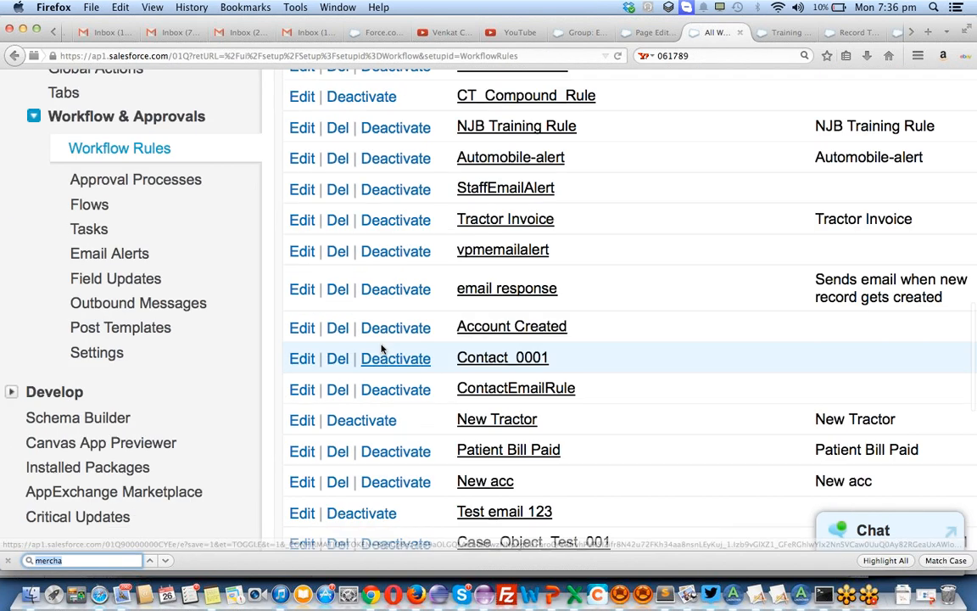
scroll(382, 348, up, 6)
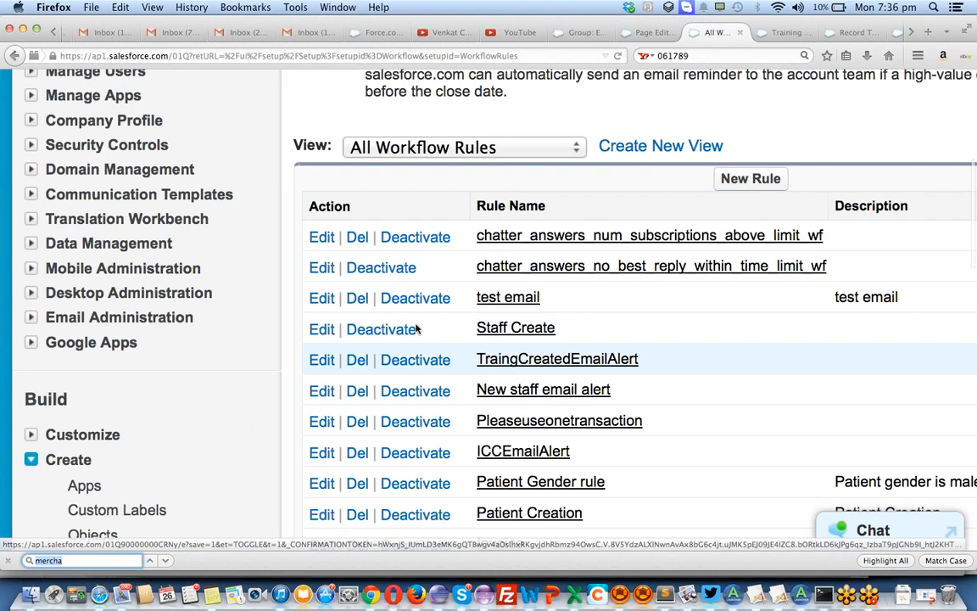
scroll(611, 305, right, 5)
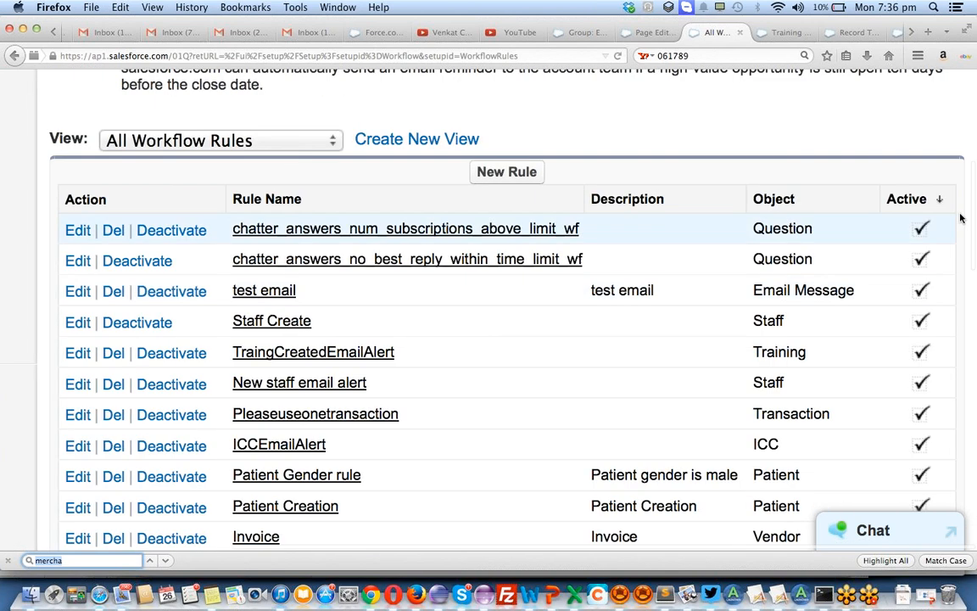
scroll(621, 251, down, 2)
scroll(621, 251, down, 20)
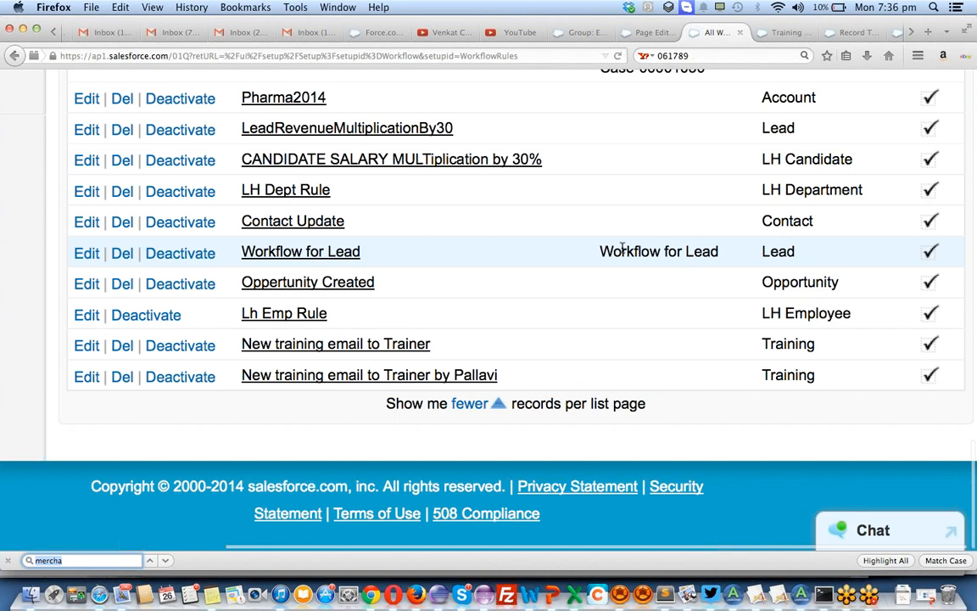
scroll(621, 251, up, 15)
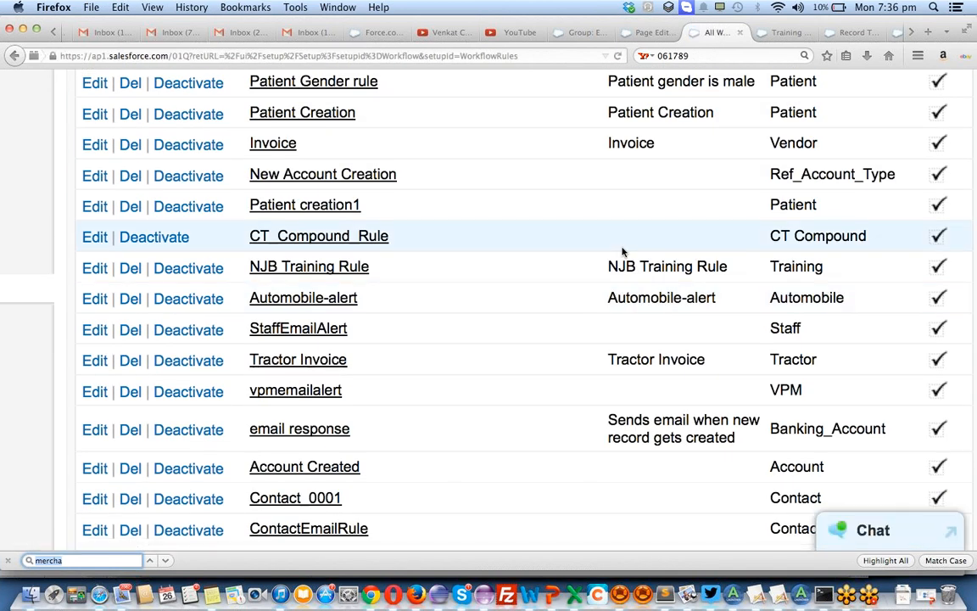
scroll(622, 251, up, 4)
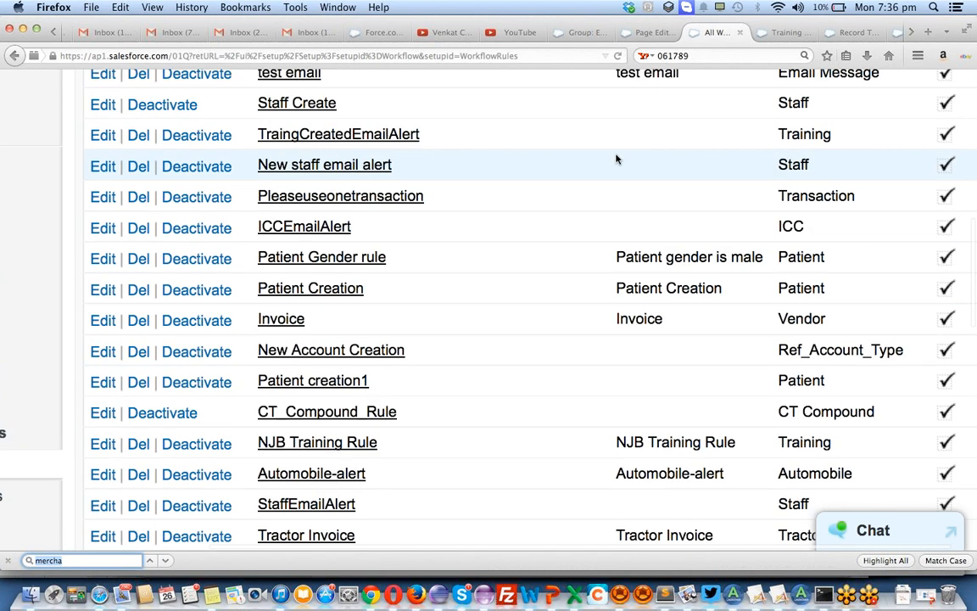
scroll(617, 159, up, 5)
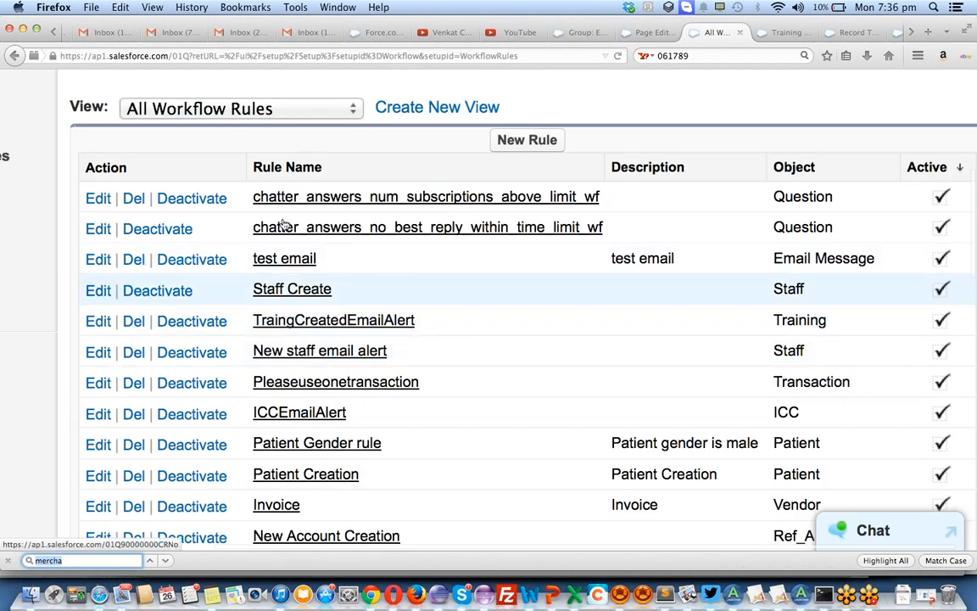
click(251, 114)
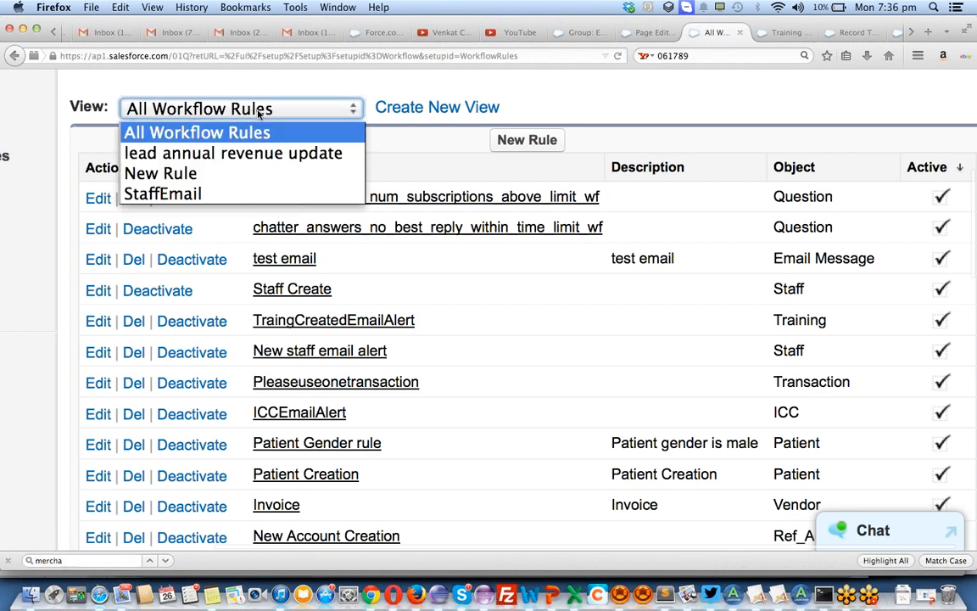
click(438, 114)
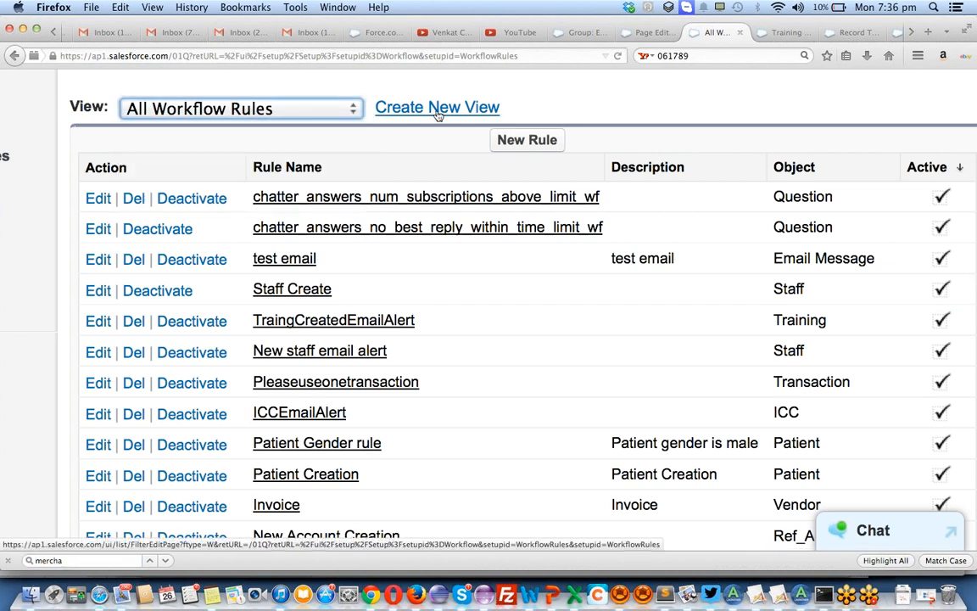
Step: Sort the workflow rules by Object, then by Description
click(790, 168)
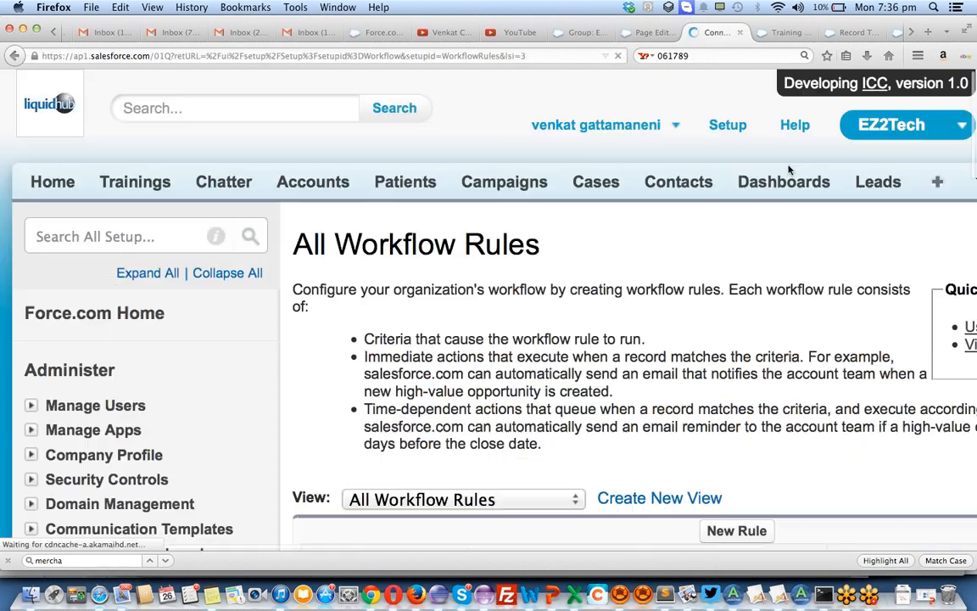
scroll(748, 309, down, 5)
scroll(748, 308, right, 2)
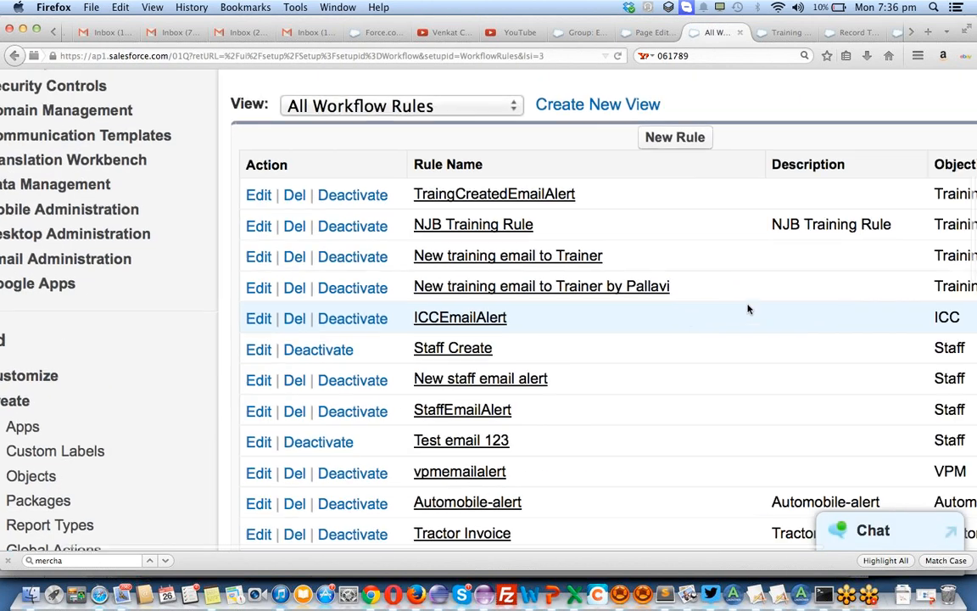
click(780, 168)
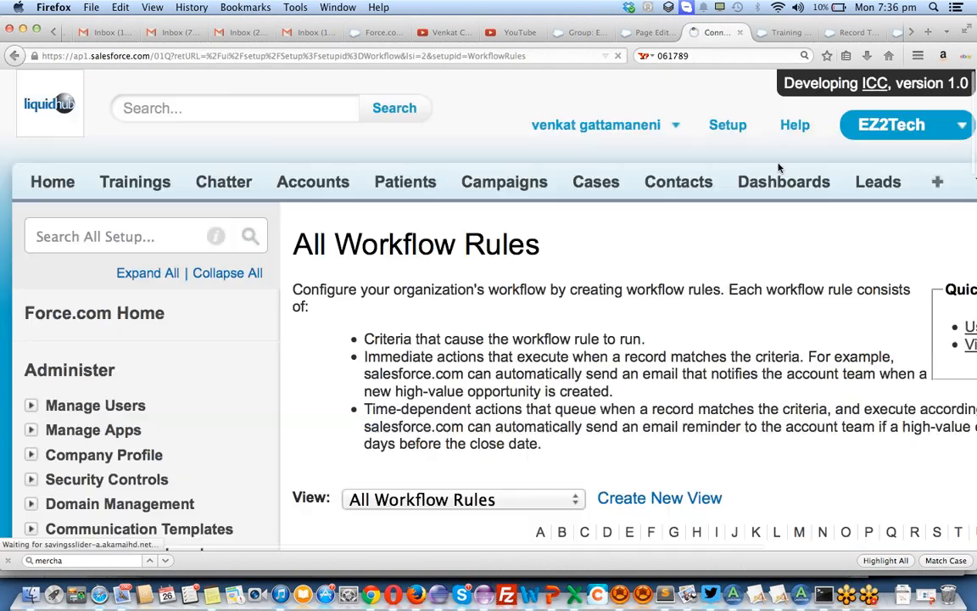
scroll(702, 289, down, 10)
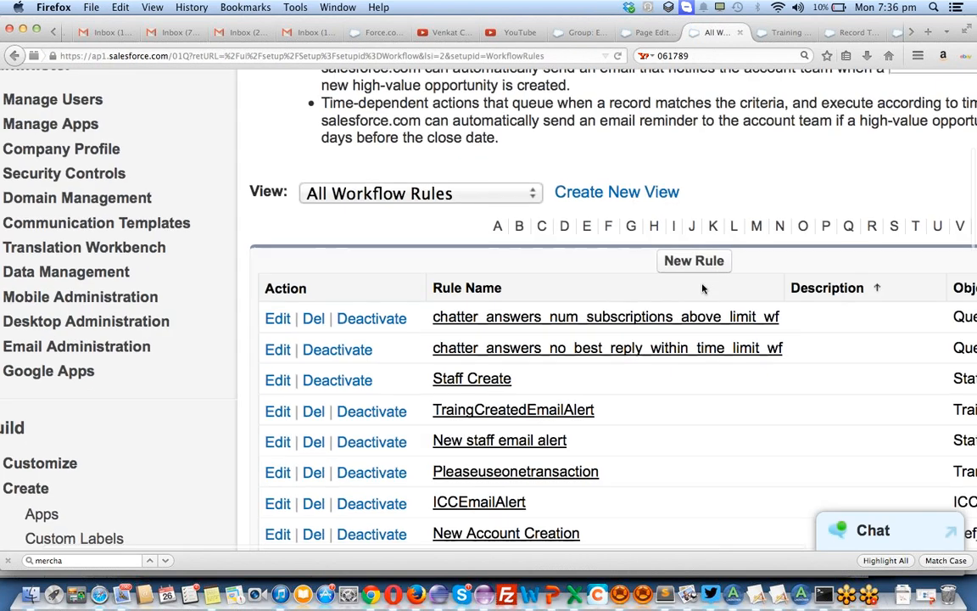
scroll(702, 289, right, 3)
scroll(702, 289, down, 3)
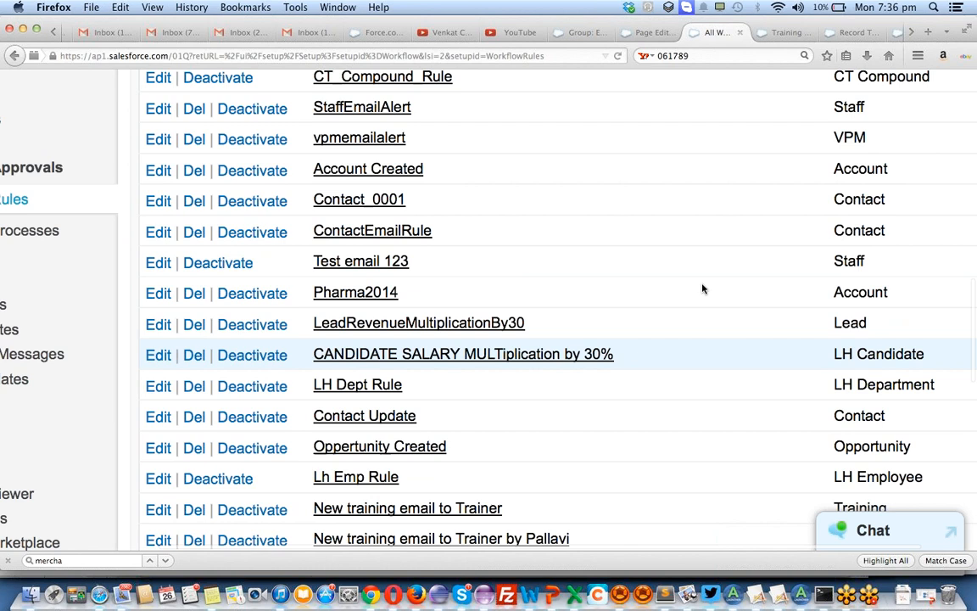
scroll(702, 290, up, 5)
scroll(702, 289, left, 1)
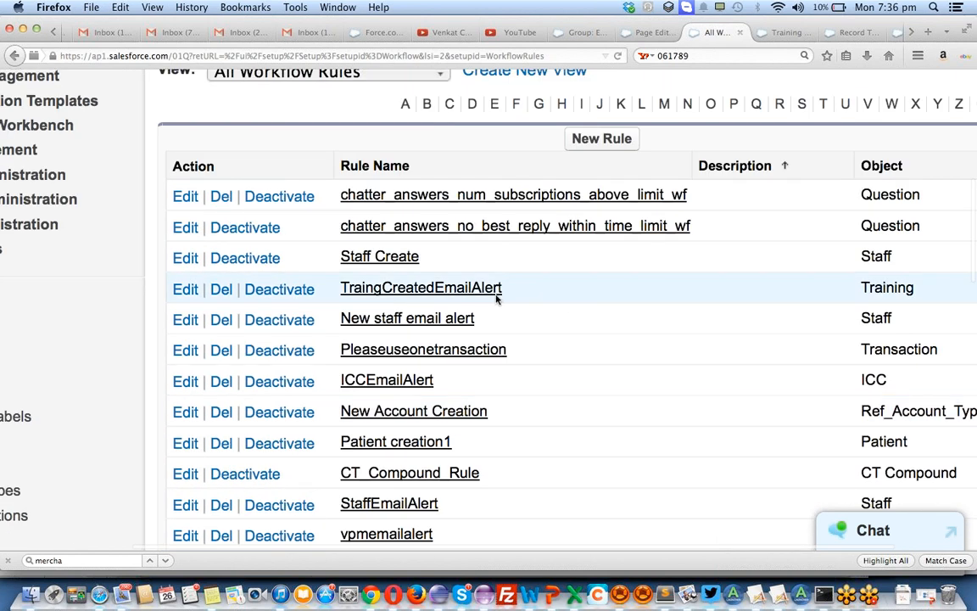
Step: Inspect TraingCreatedEmailAlert (Training email not null, no actions), then return to Workflow Rules
click(472, 289)
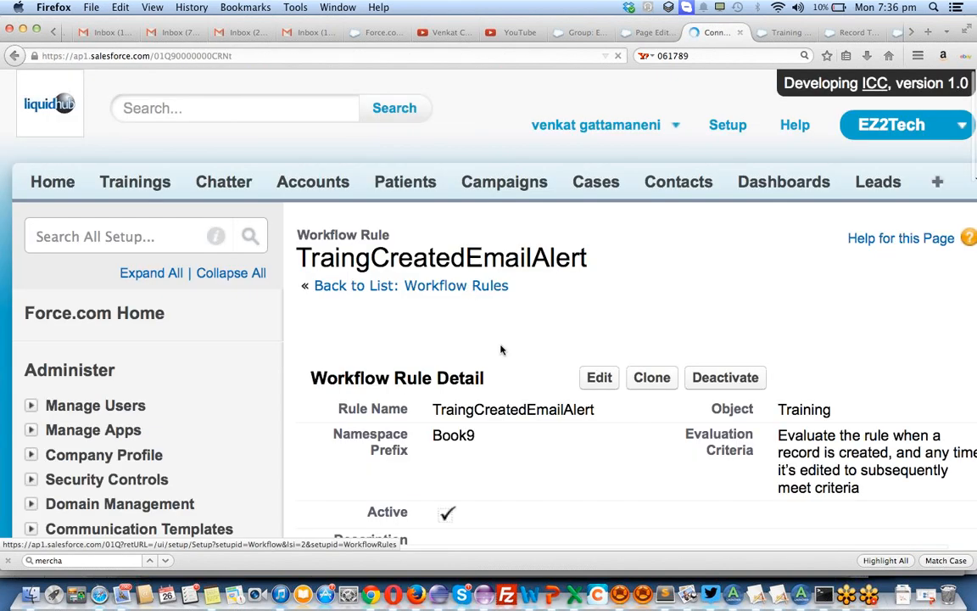
scroll(514, 435, down, 3)
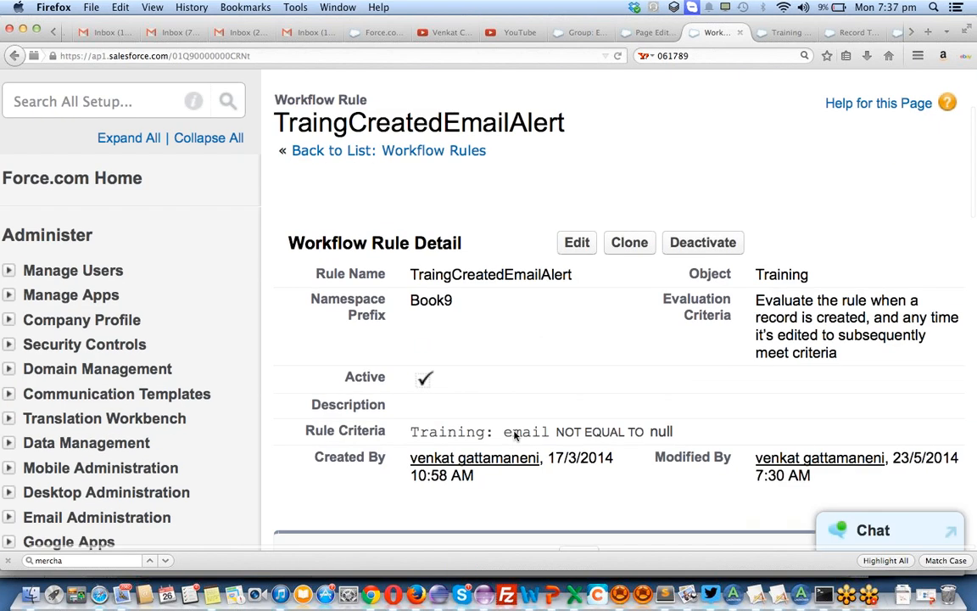
scroll(624, 393, down, 3)
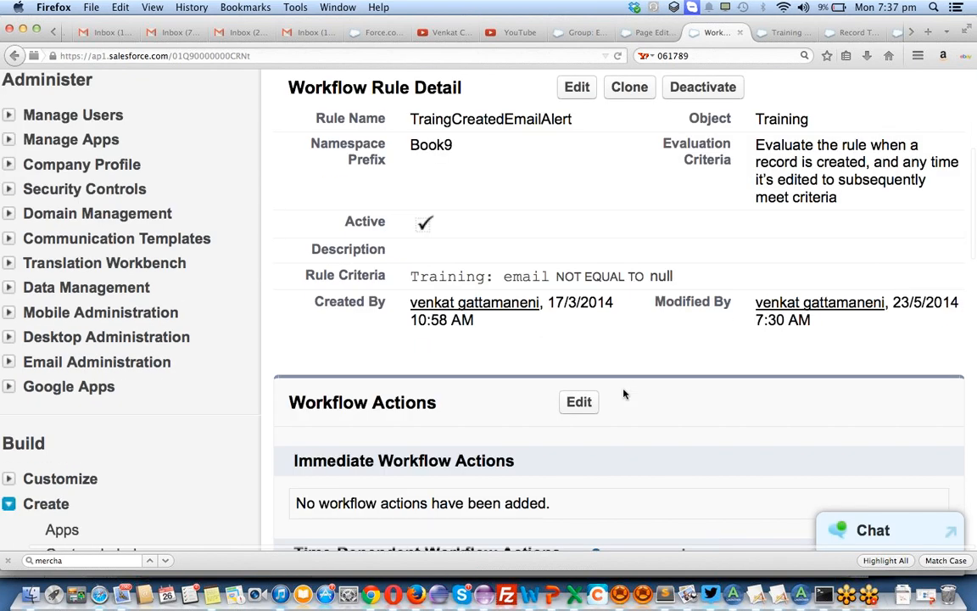
scroll(626, 394, down, 3)
scroll(625, 394, up, 6)
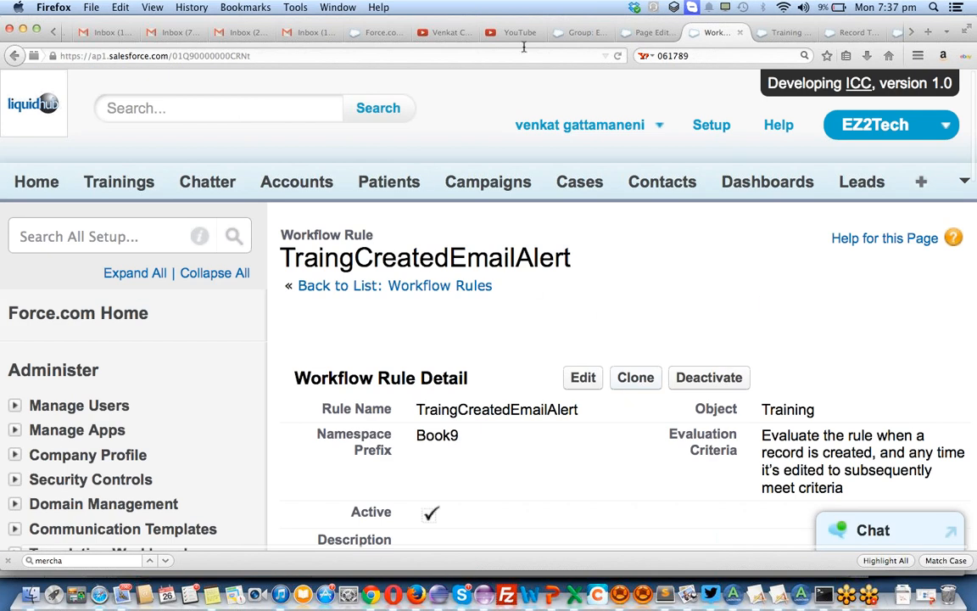
scroll(500, 249, down, 7)
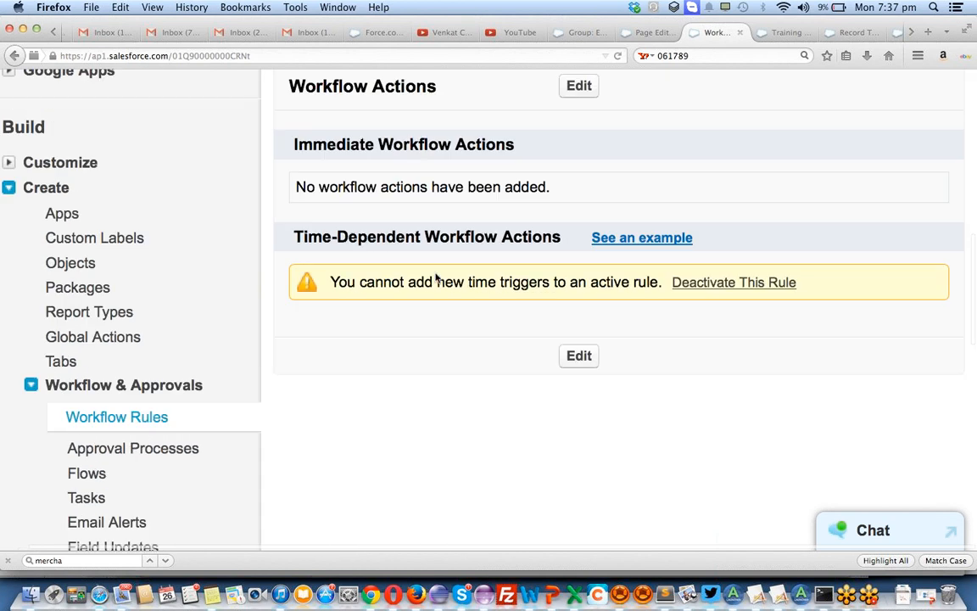
click(133, 420)
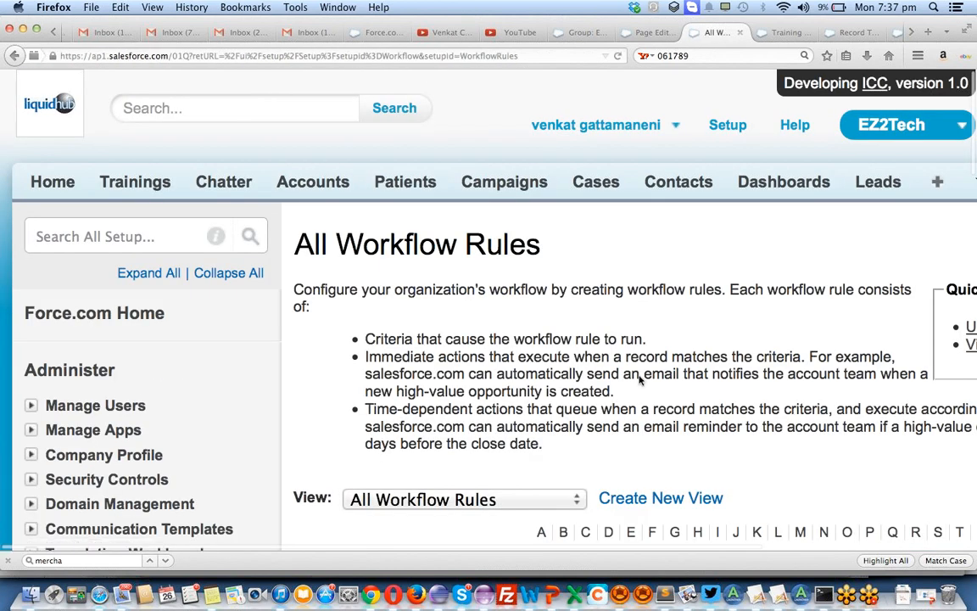
Step: Try the T, E and A letter filters, then show the full unfiltered rule list
scroll(637, 375, down, 5)
scroll(637, 375, right, 1)
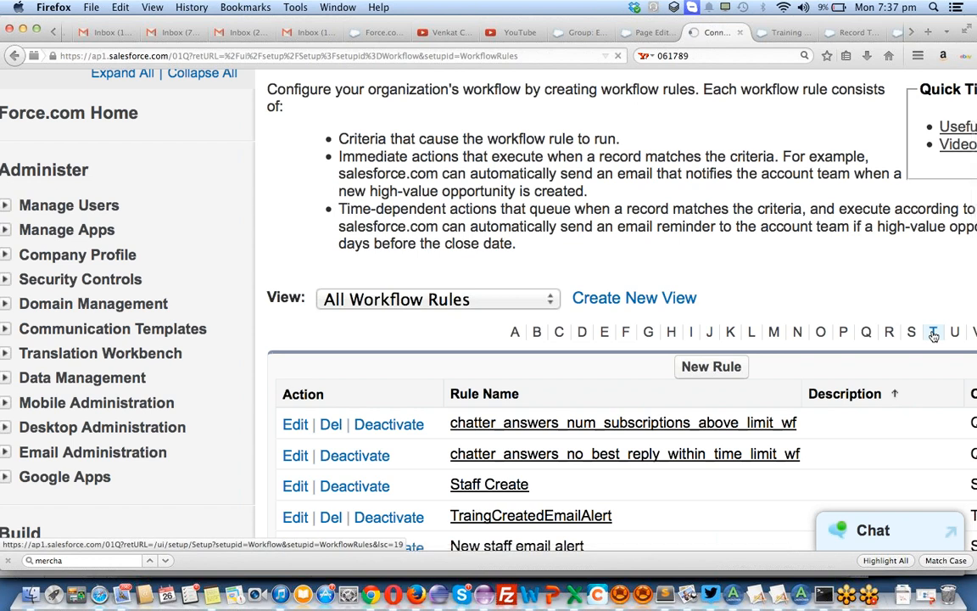
click(933, 333)
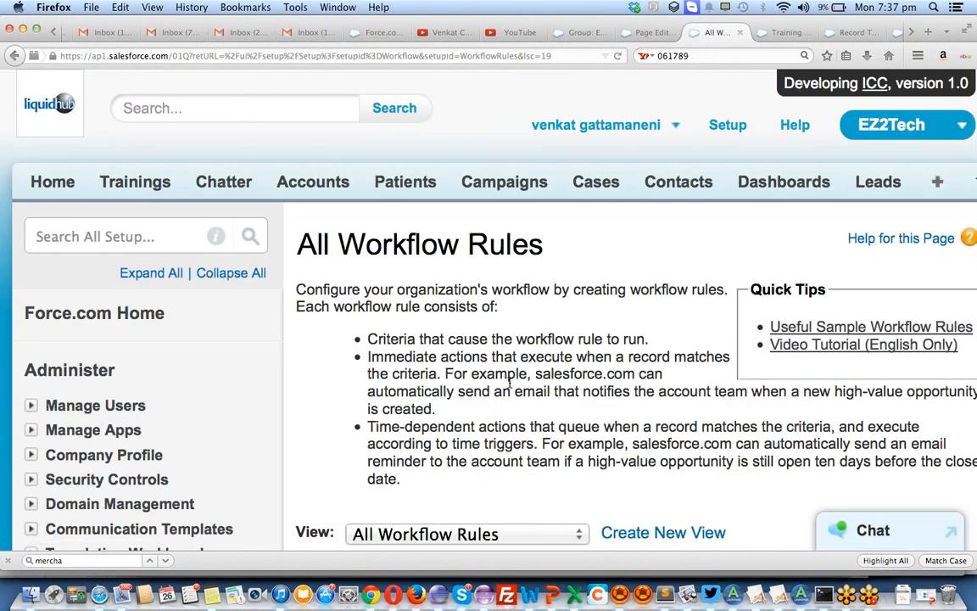
scroll(510, 386, down, 5)
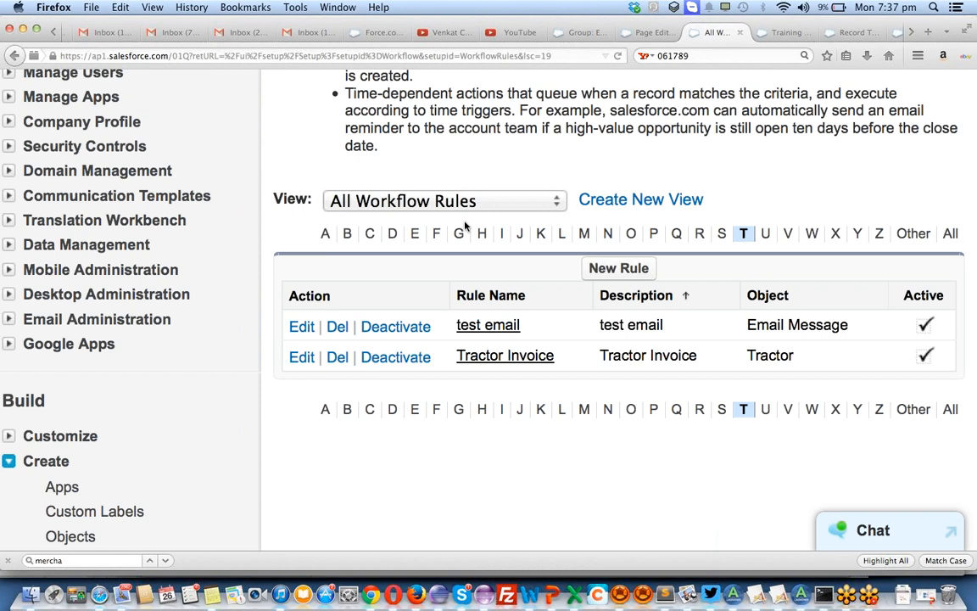
click(413, 235)
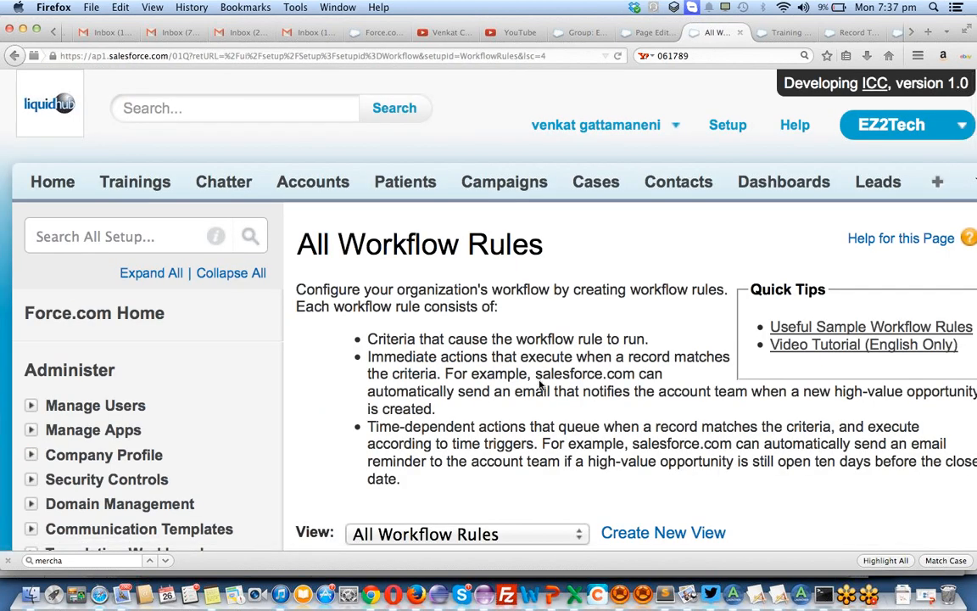
scroll(539, 385, down, 5)
scroll(540, 385, up, 1)
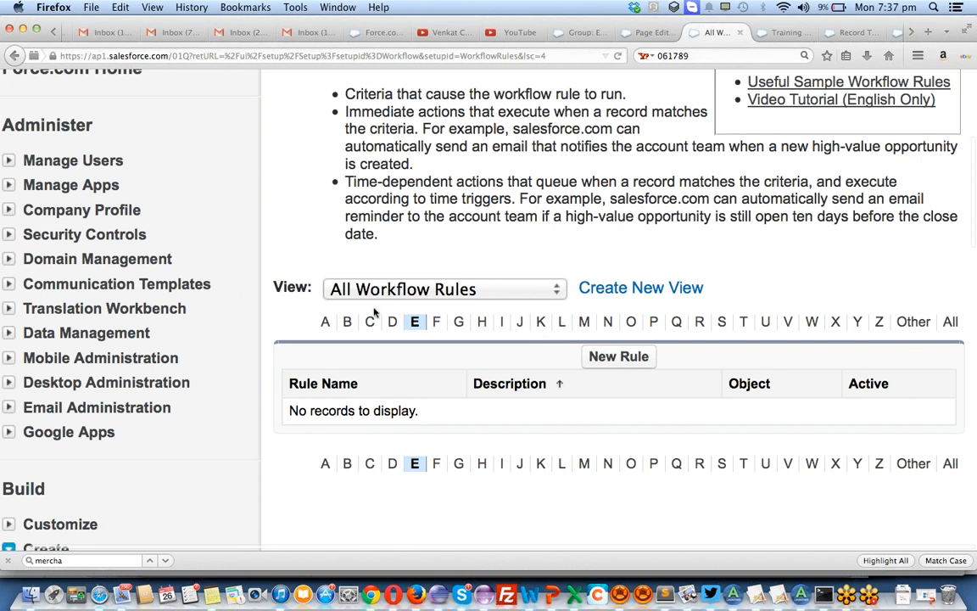
click(420, 290)
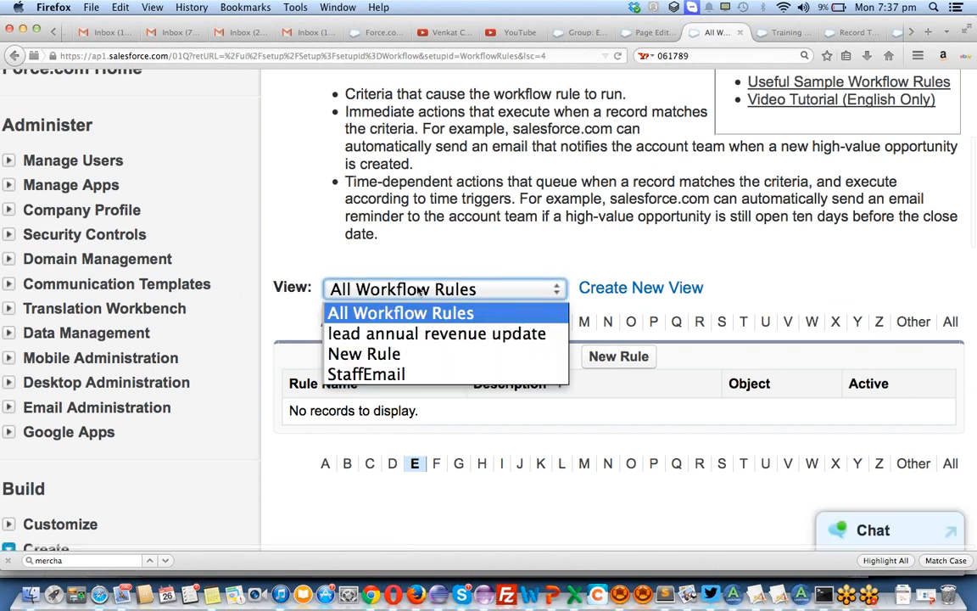
click(389, 315)
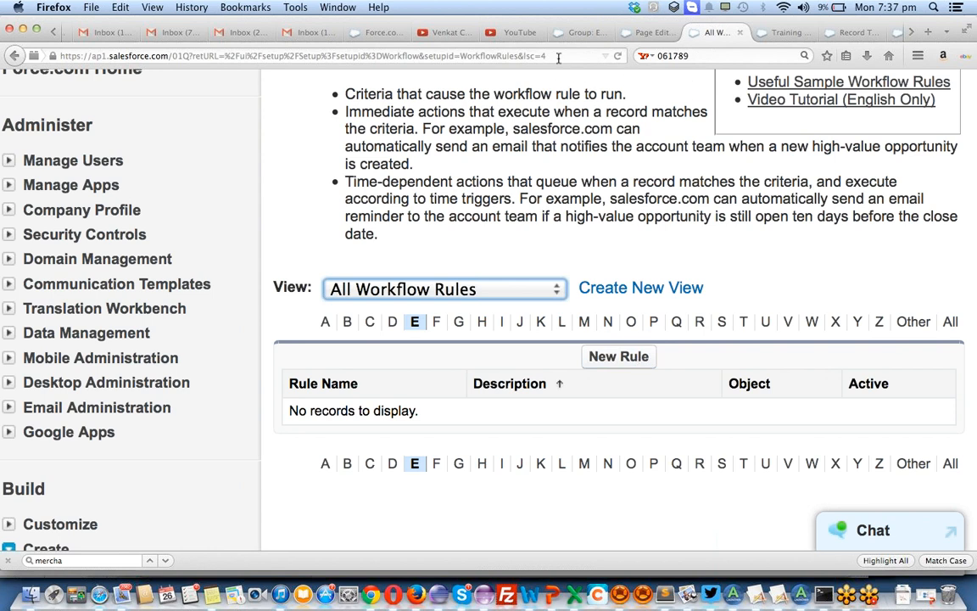
click(323, 464)
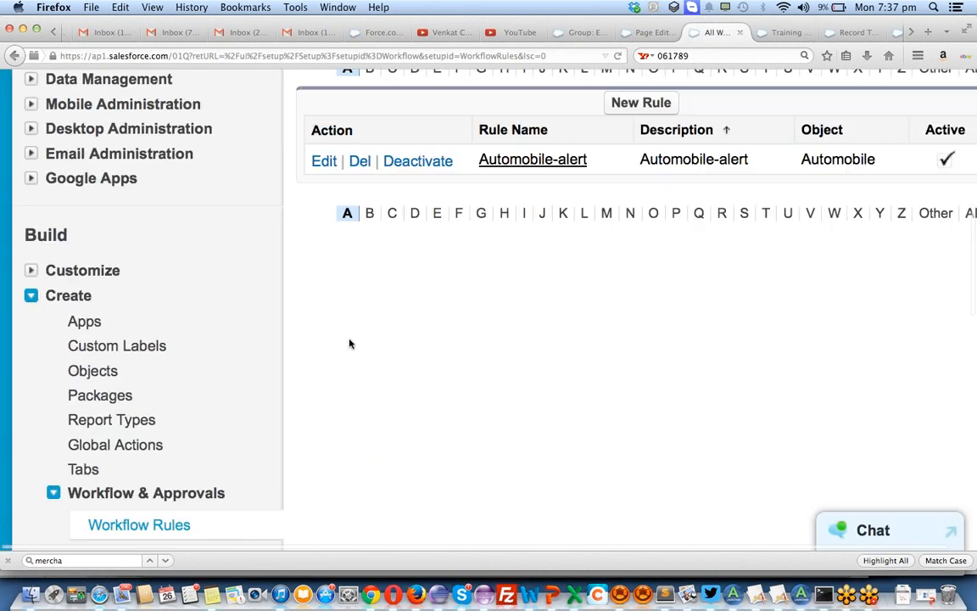
click(139, 525)
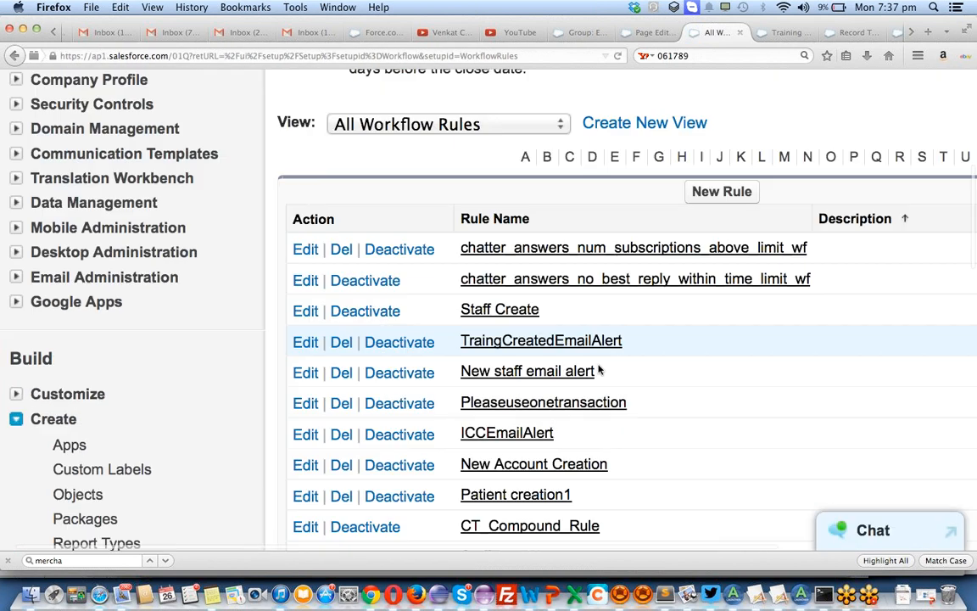
Step: Scroll the rules table and open the New training email to Trainer rule
scroll(598, 370, right, 5)
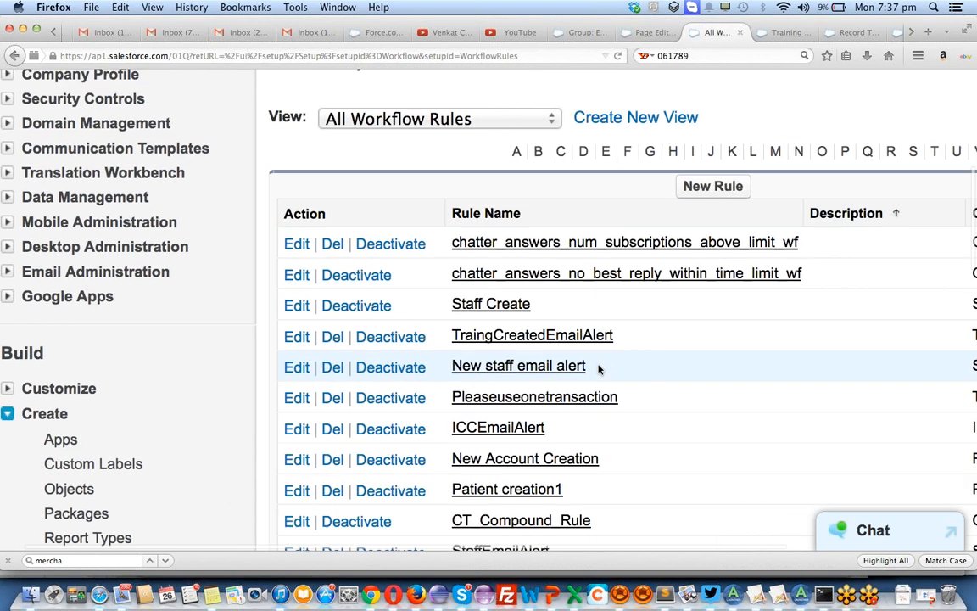
scroll(598, 370, down, 3)
scroll(598, 370, down, 10)
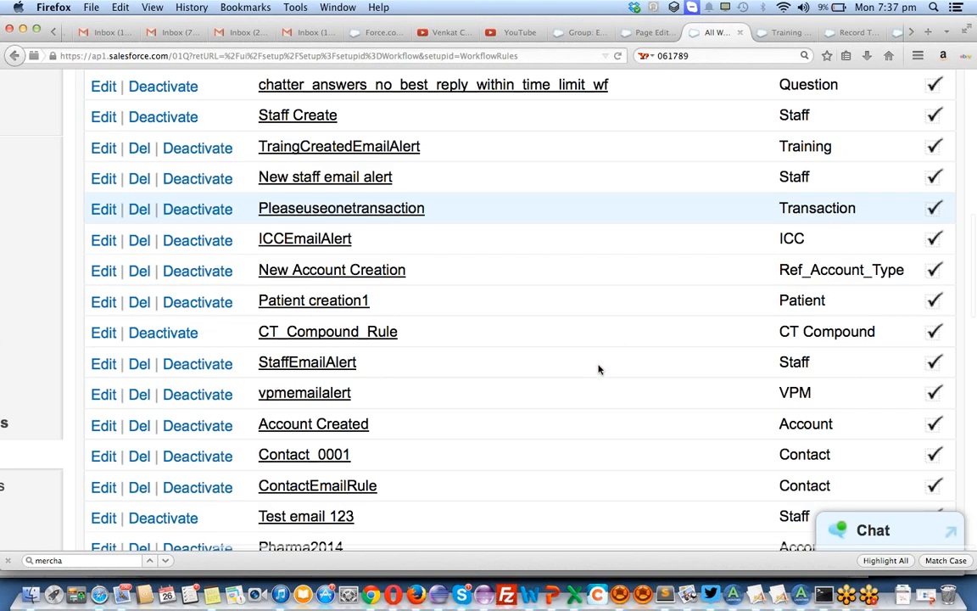
scroll(598, 370, down, 1)
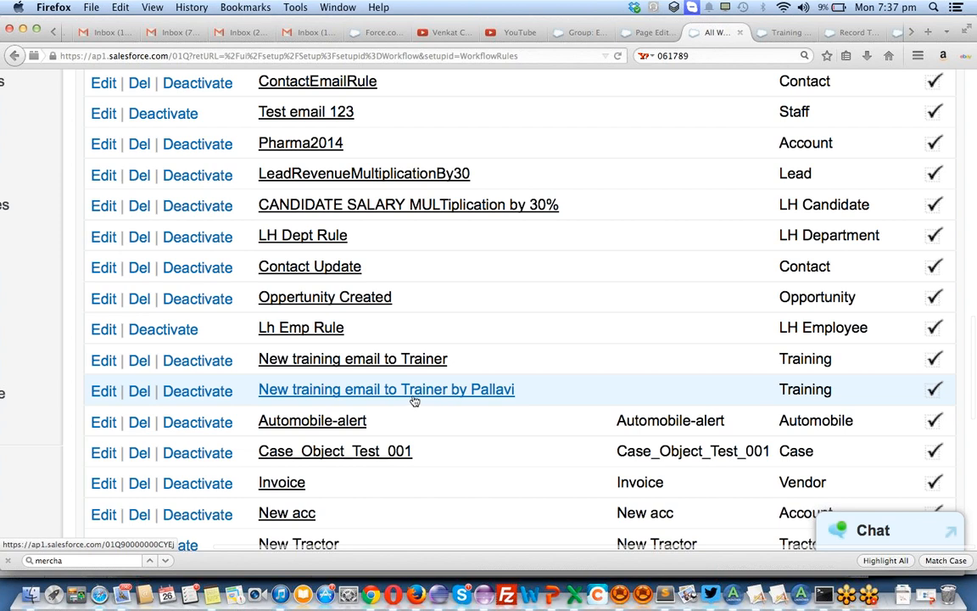
click(393, 360)
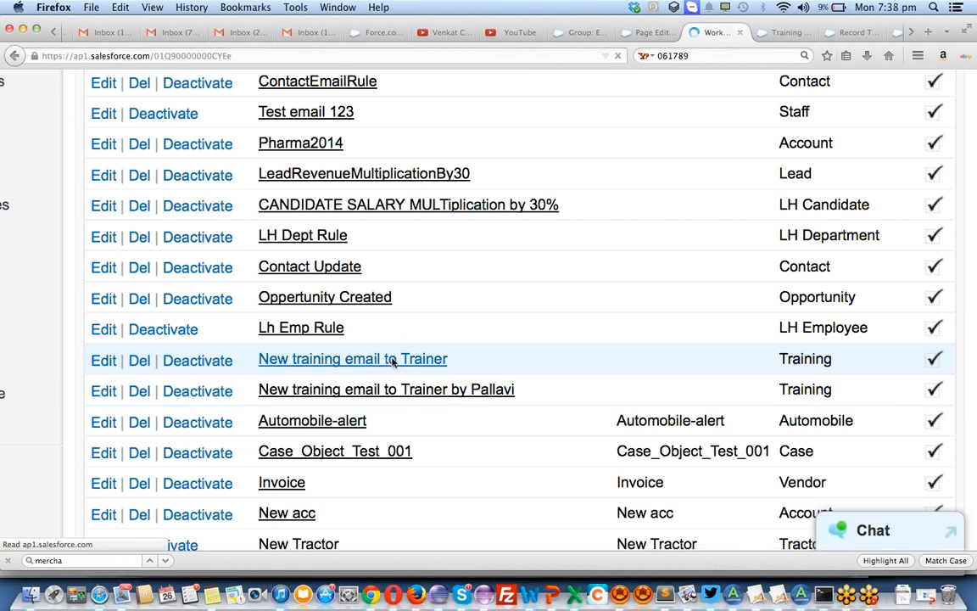
Step: Review the rule's criteria and email alert, then edit its workflow actions
scroll(533, 374, down, 5)
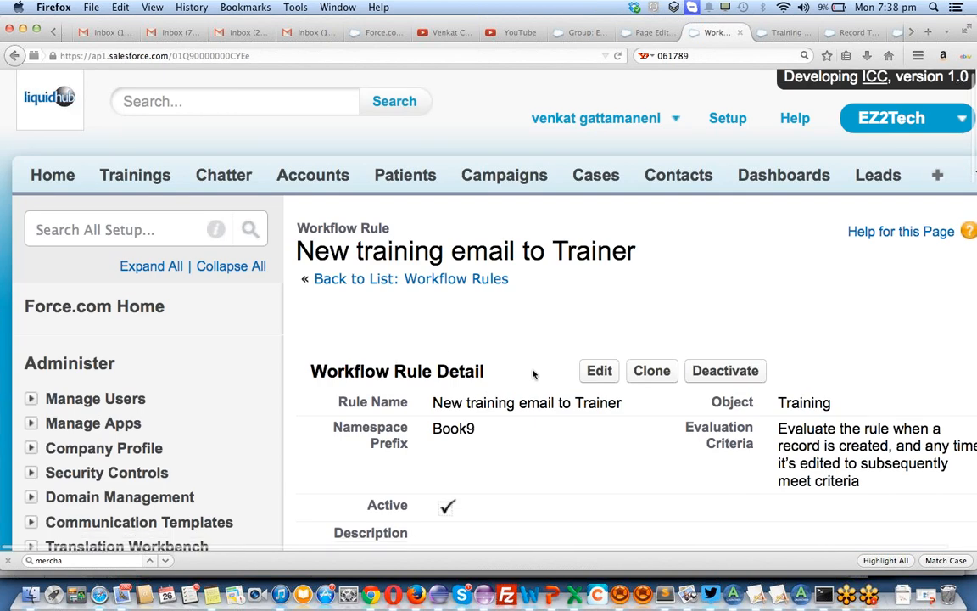
scroll(533, 374, down, 5)
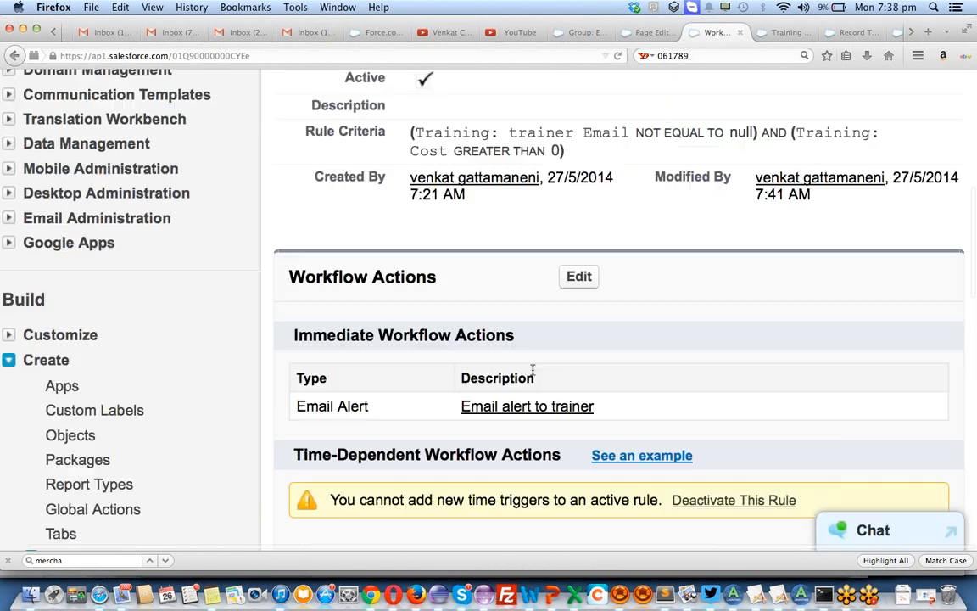
scroll(503, 242, up, 4)
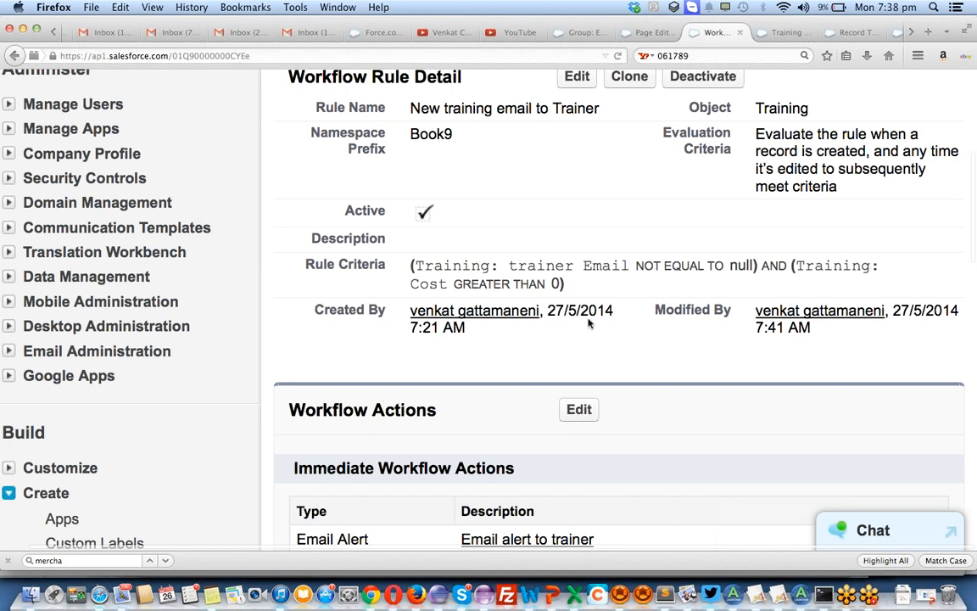
scroll(592, 325, down, 4)
scroll(592, 325, up, 5)
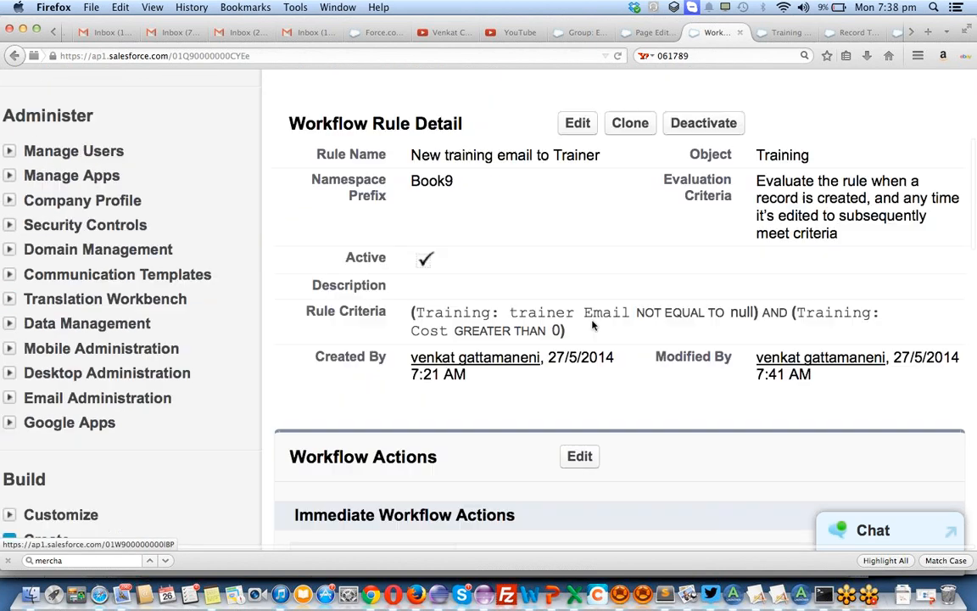
scroll(592, 322, up, 4)
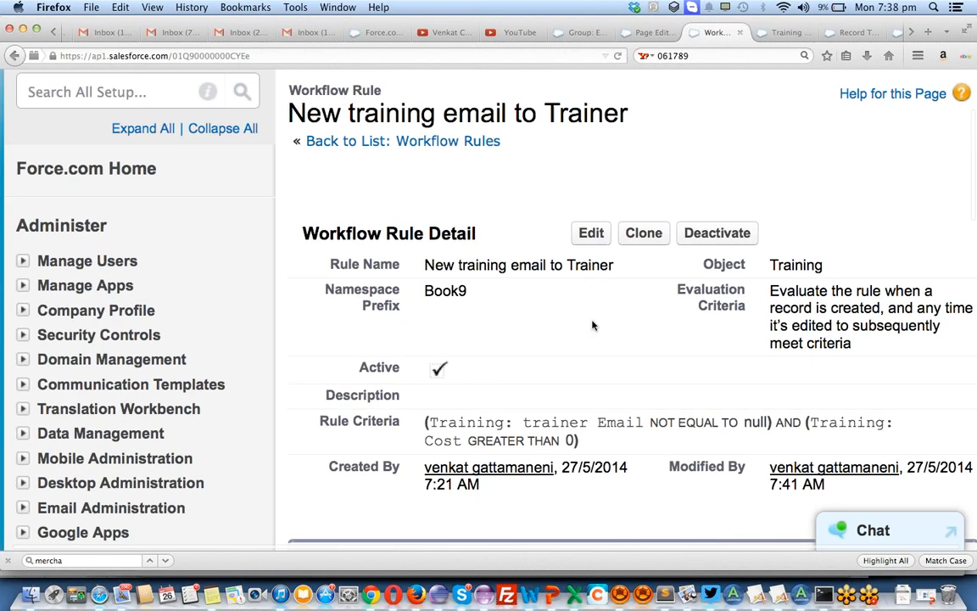
scroll(593, 324, left, 1)
scroll(593, 325, down, 4)
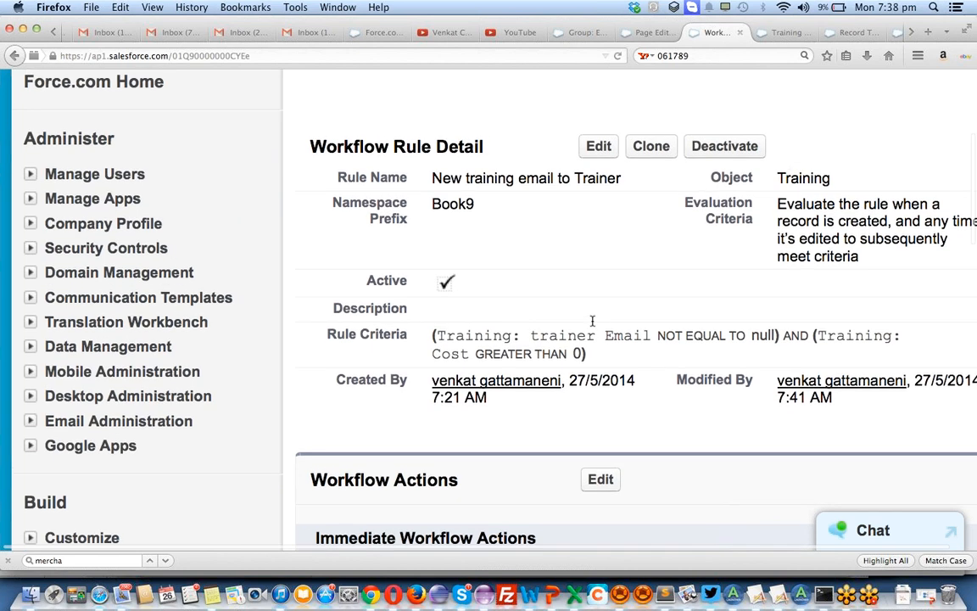
scroll(593, 325, up, 3)
scroll(593, 325, down, 4)
scroll(588, 321, up, 5)
scroll(589, 321, right, 1)
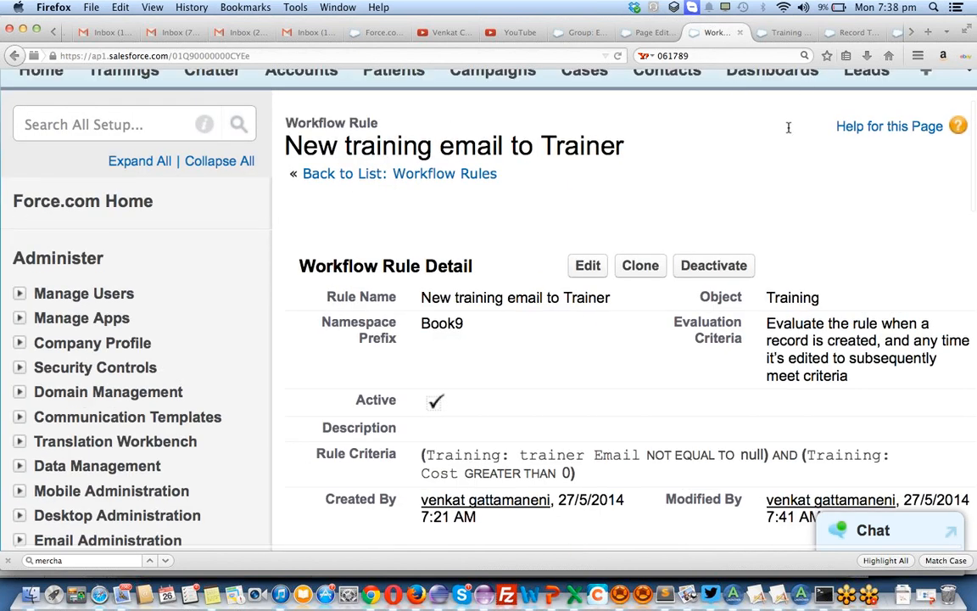
scroll(601, 291, down, 5)
scroll(601, 292, down, 5)
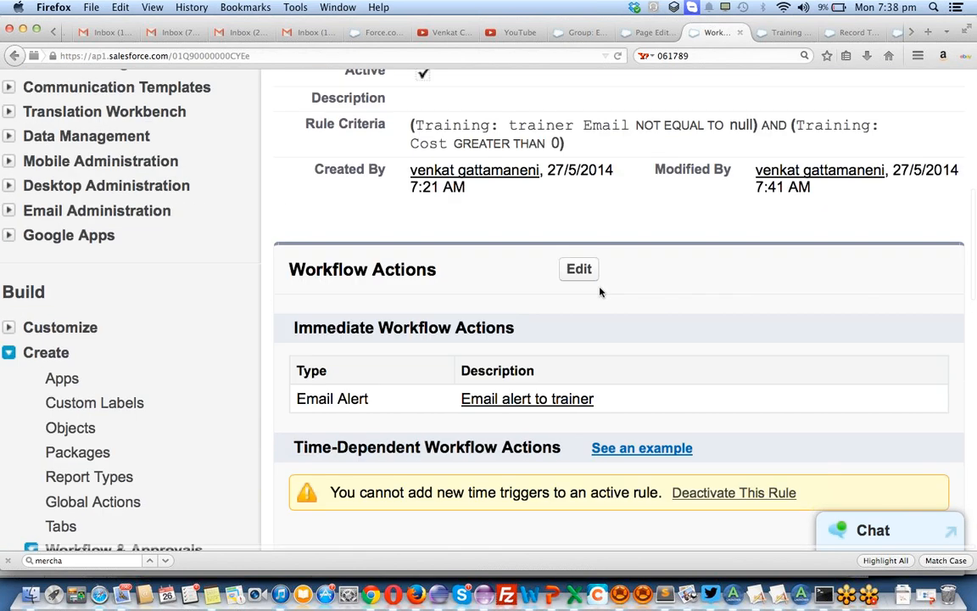
scroll(600, 292, up, 5)
scroll(600, 292, left, 1)
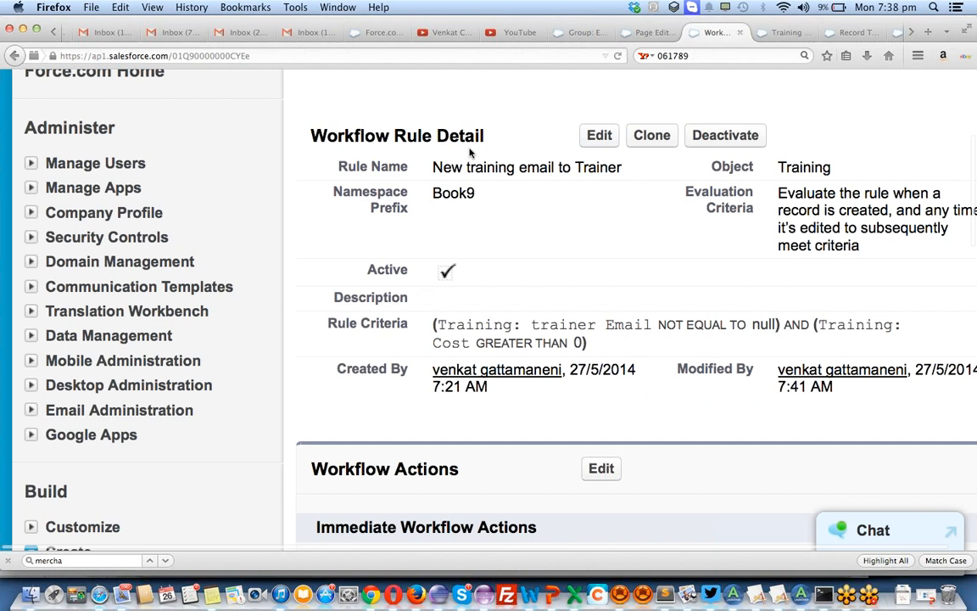
scroll(619, 285, down, 5)
scroll(619, 285, right, 1)
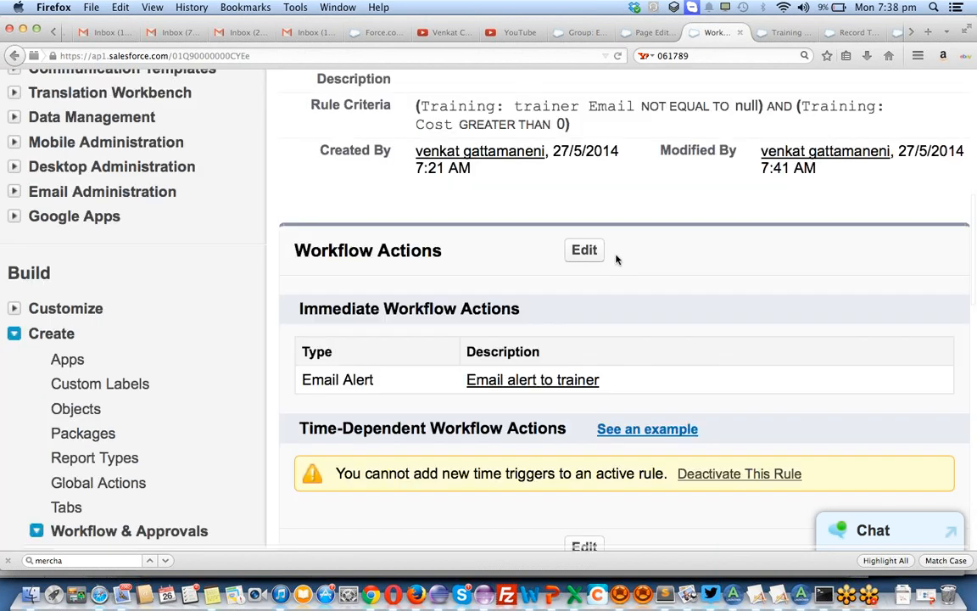
click(584, 251)
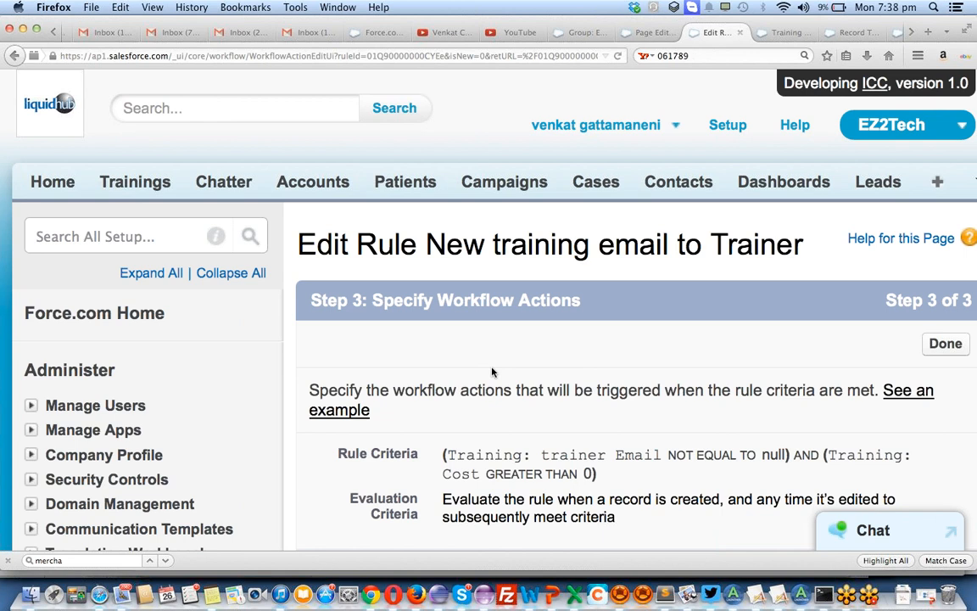
Step: Add a New Field Update workflow action to the rule
scroll(492, 371, down, 5)
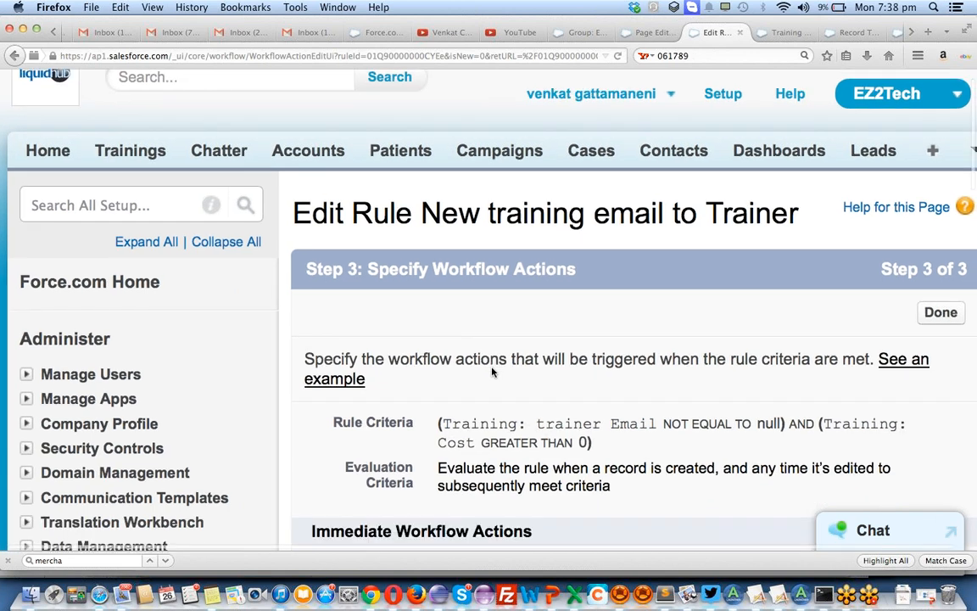
click(437, 402)
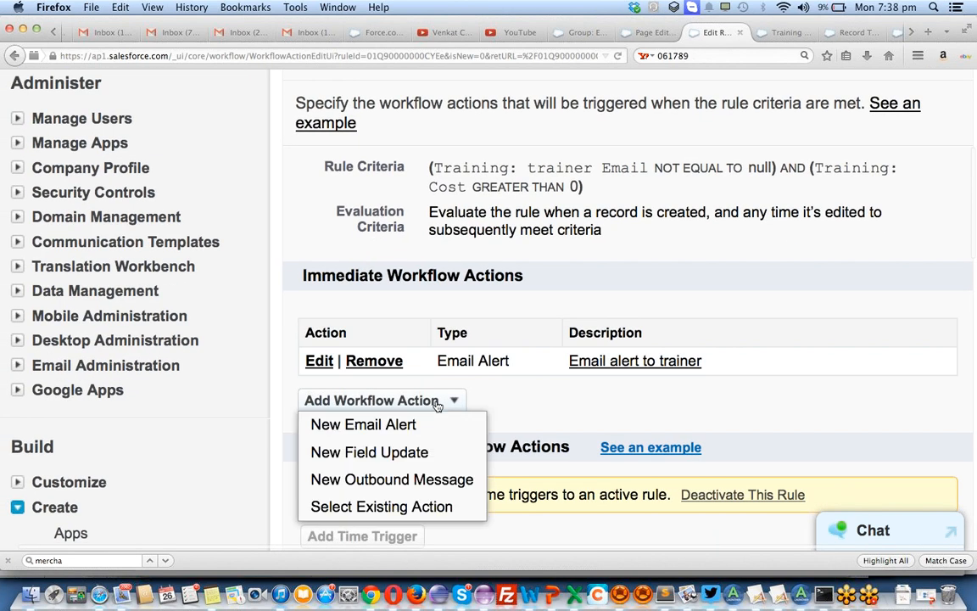
click(417, 454)
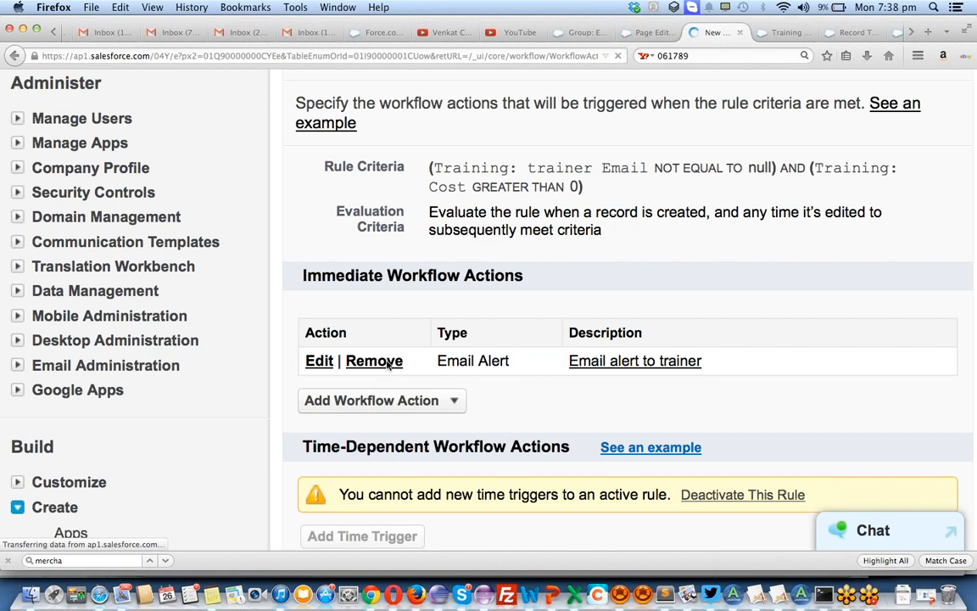
scroll(450, 297, down, 5)
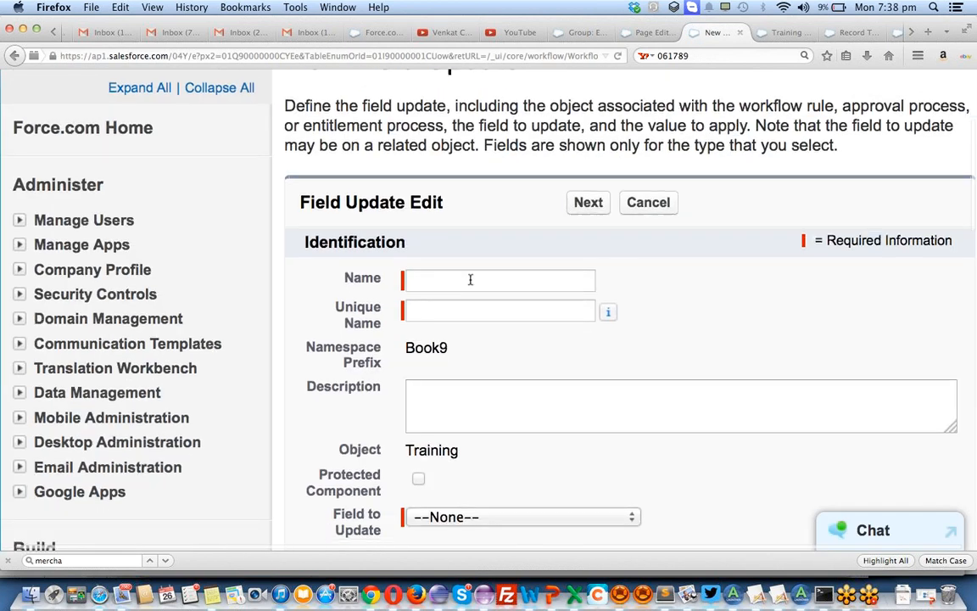
Step: Name the field update 'Offline Online field status' so its Unique Name fills in
click(470, 279)
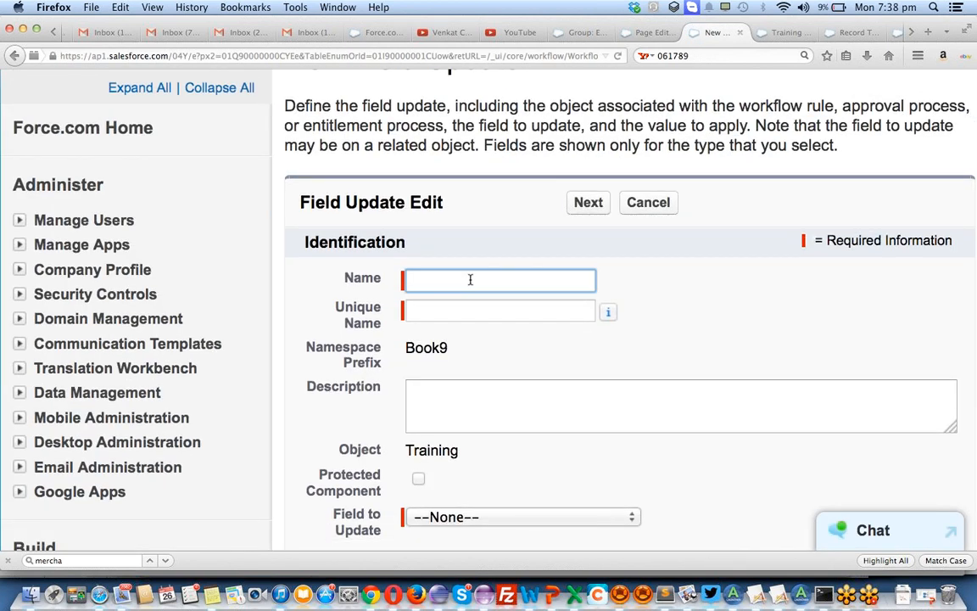
text(Offline/)
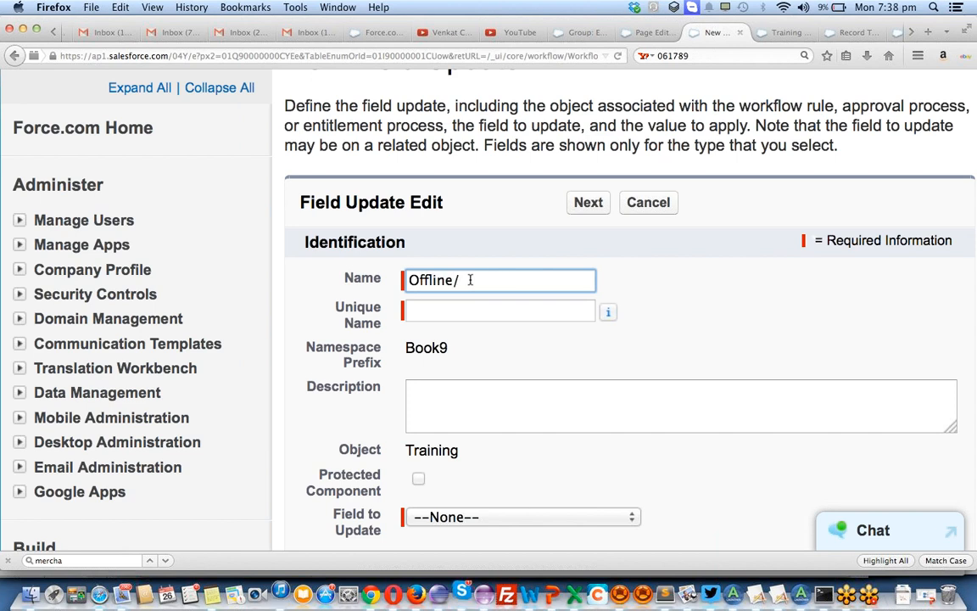
key(BackSpace)
key(BackSpace)
text(e)
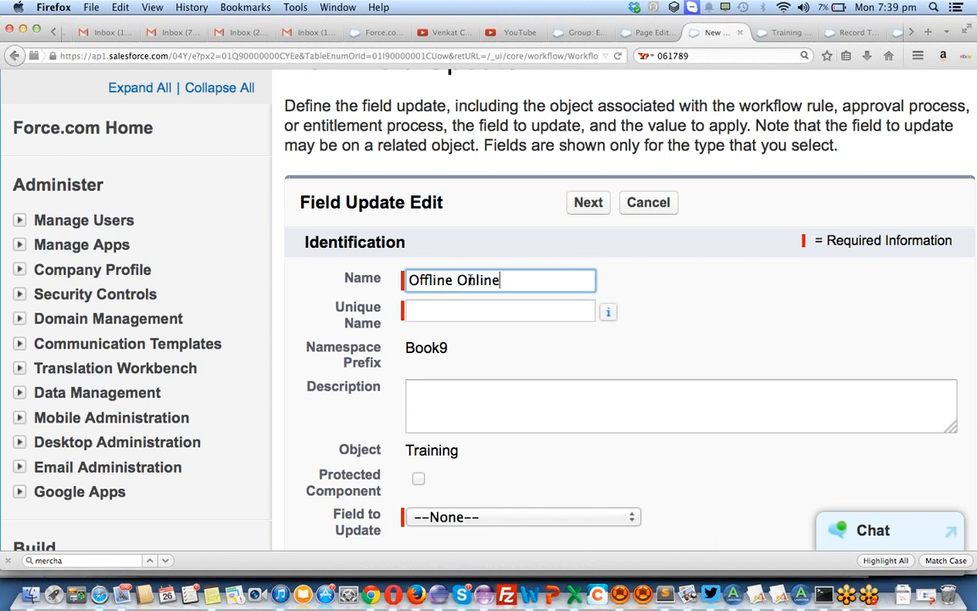
text(Online field status)
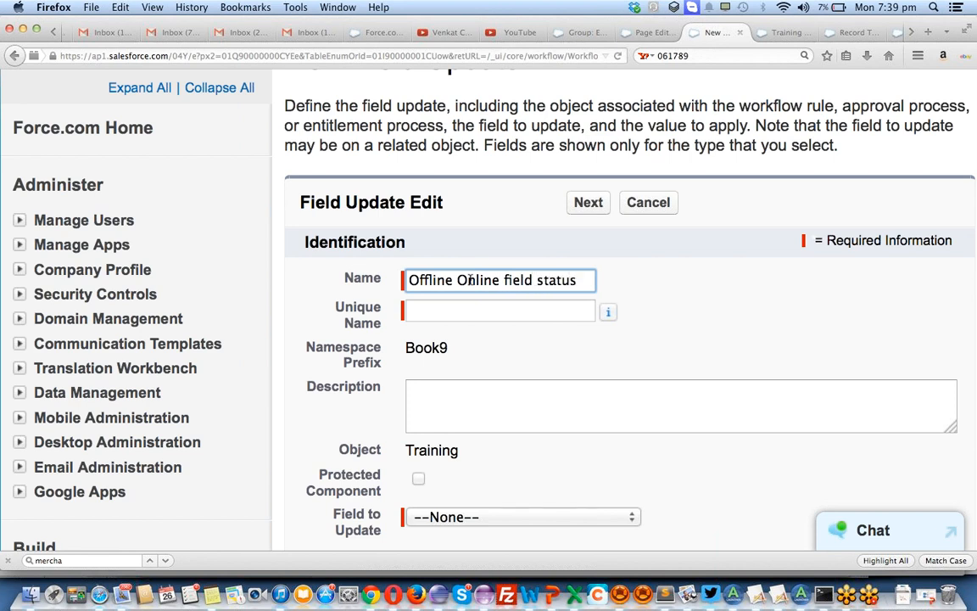
key(Tab)
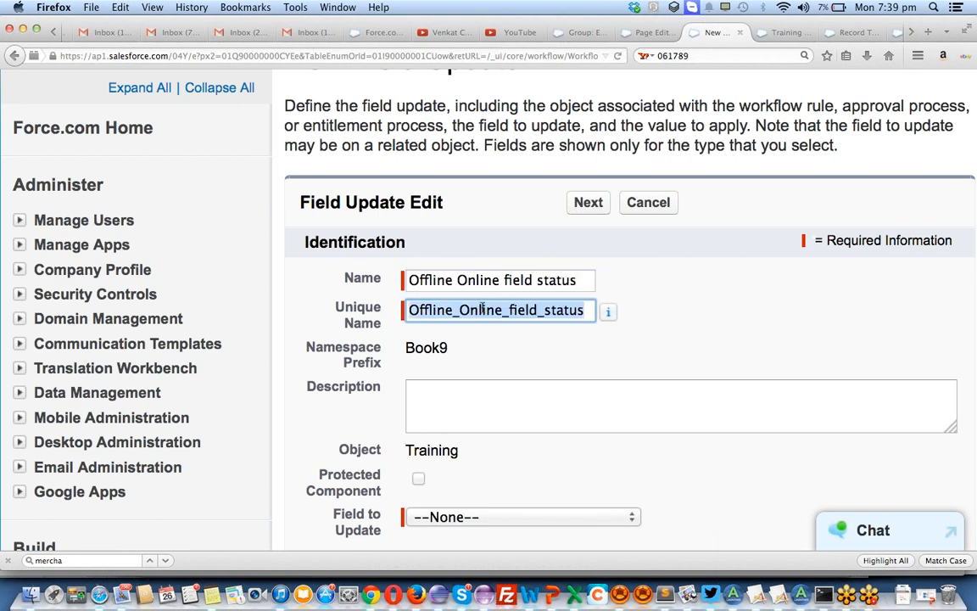
Step: Mark it as a protected component, target the Training Type field, and continue
scroll(482, 310, down, 5)
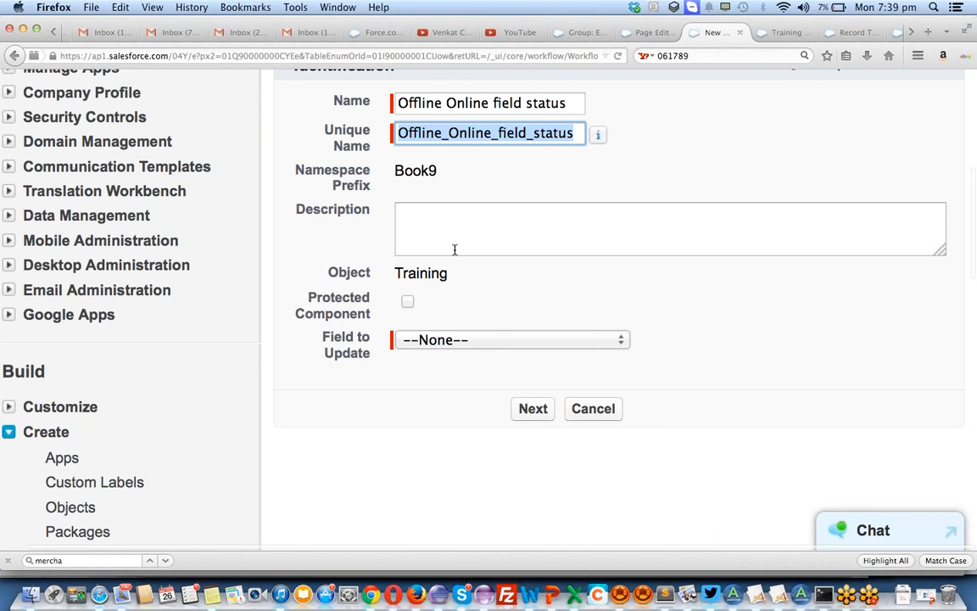
click(407, 302)
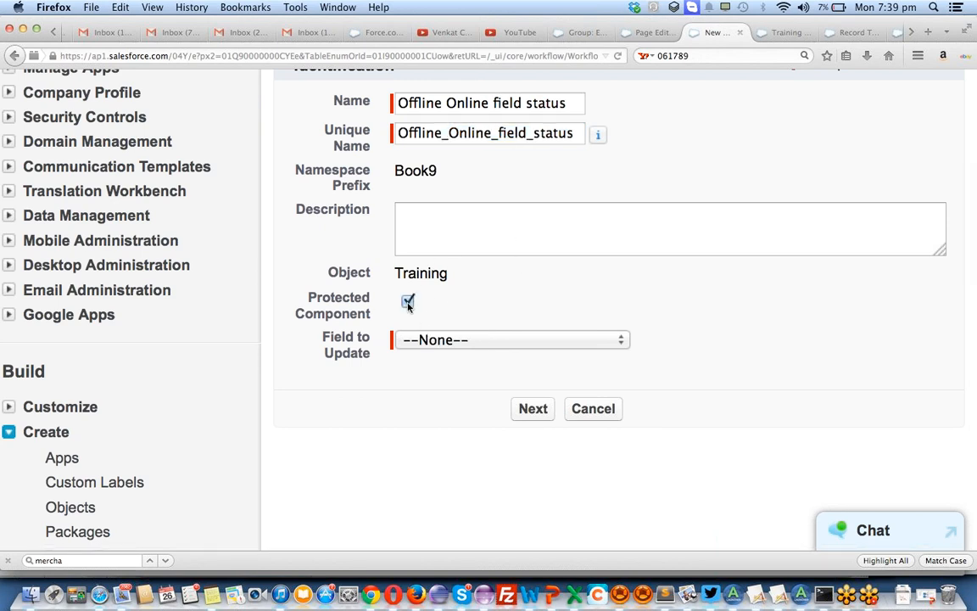
click(433, 340)
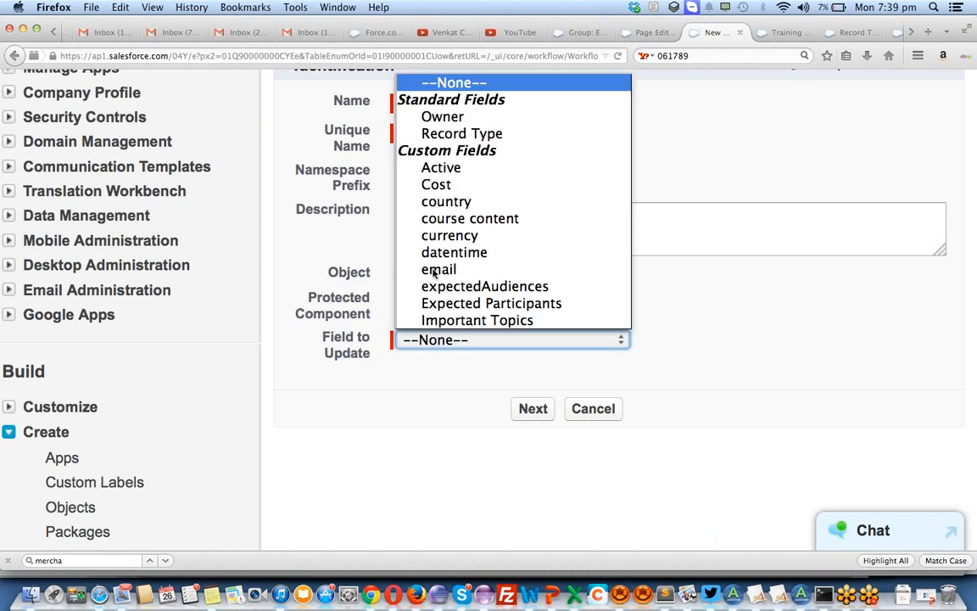
scroll(495, 246, down, 5)
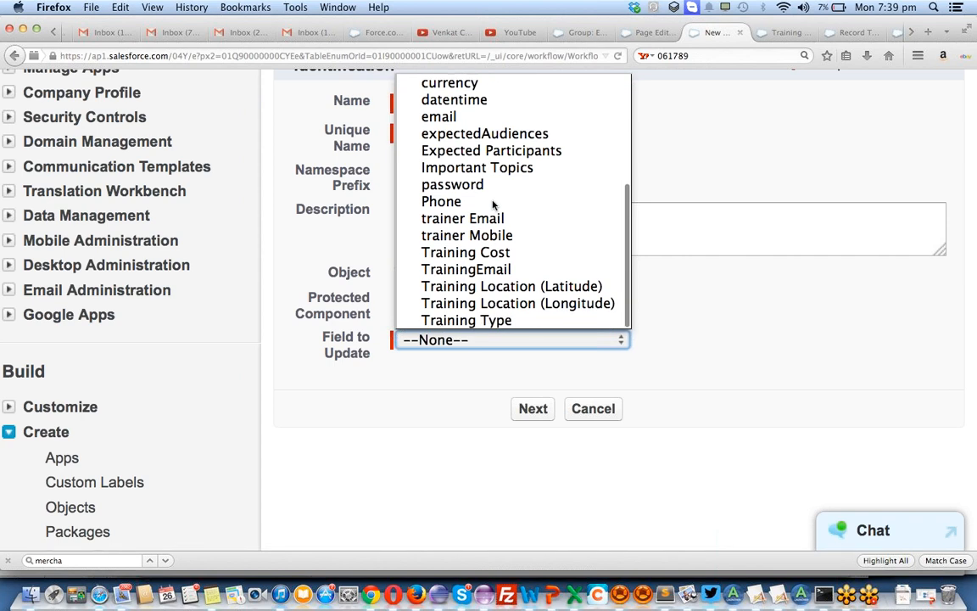
click(479, 320)
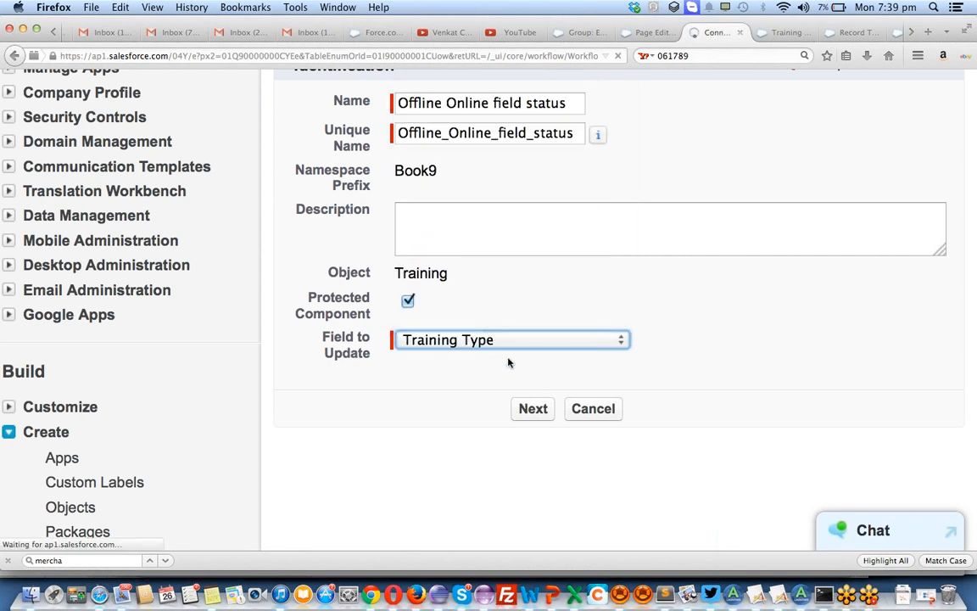
click(533, 409)
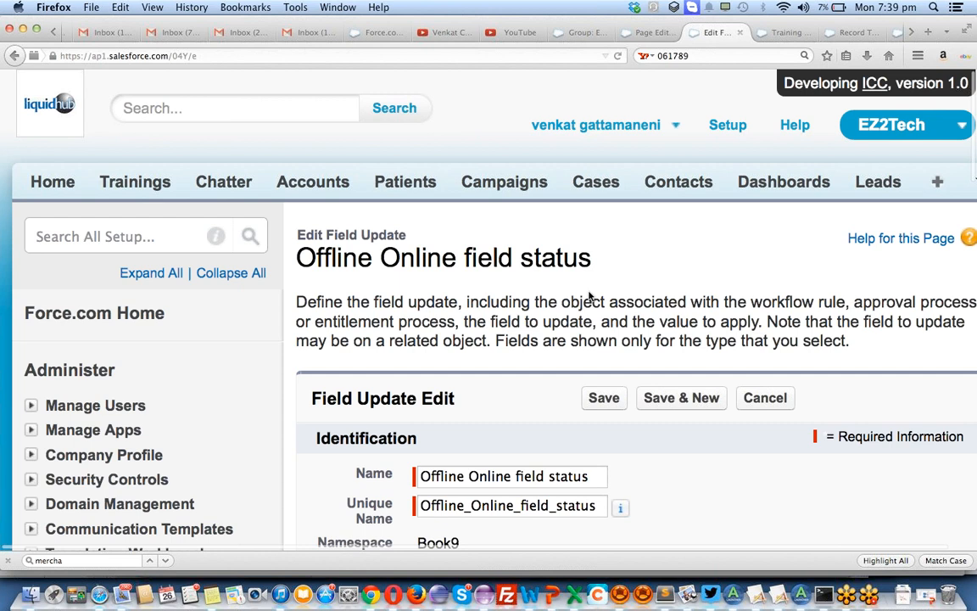
Step: Enable re-evaluating workflow rules, set Training Type to the value Online, and save
scroll(591, 296, down, 5)
scroll(591, 296, down, 9)
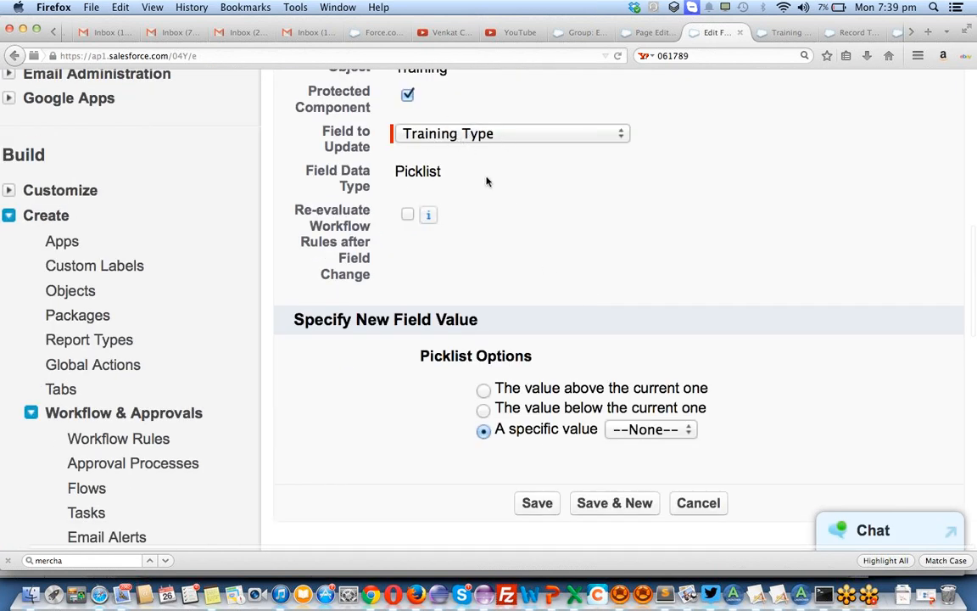
scroll(492, 293, down, 3)
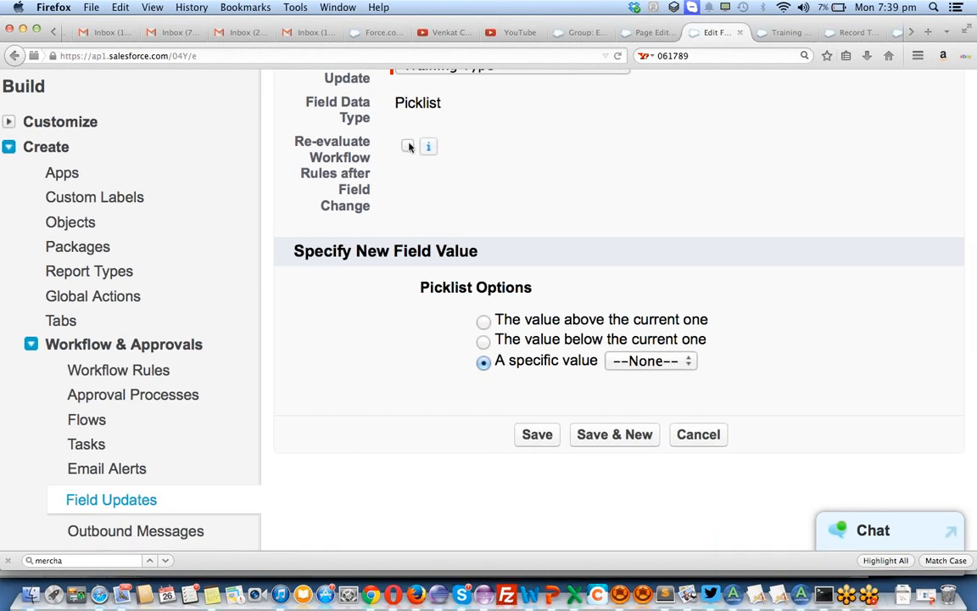
click(408, 147)
click(643, 361)
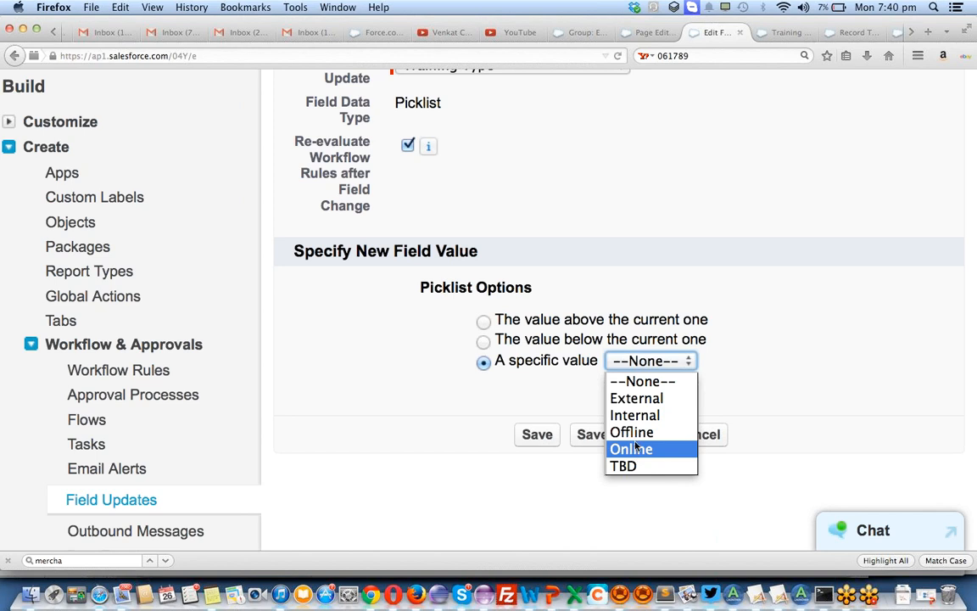
click(631, 431)
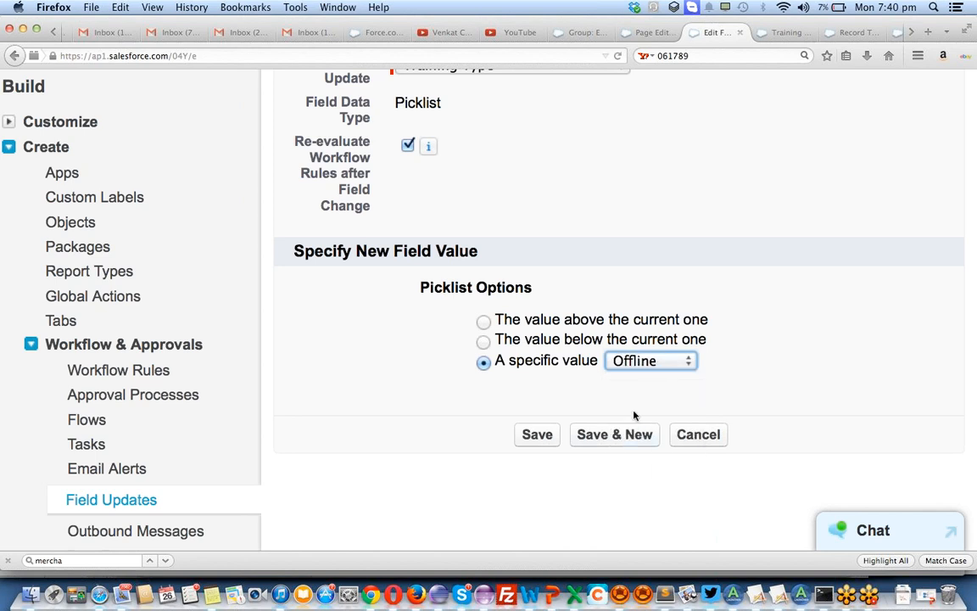
click(632, 363)
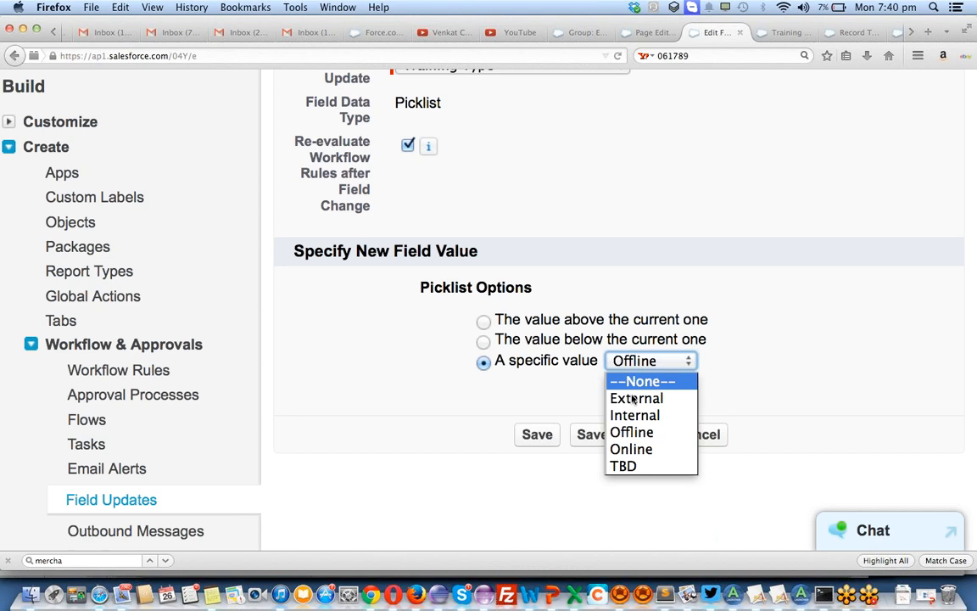
click(636, 451)
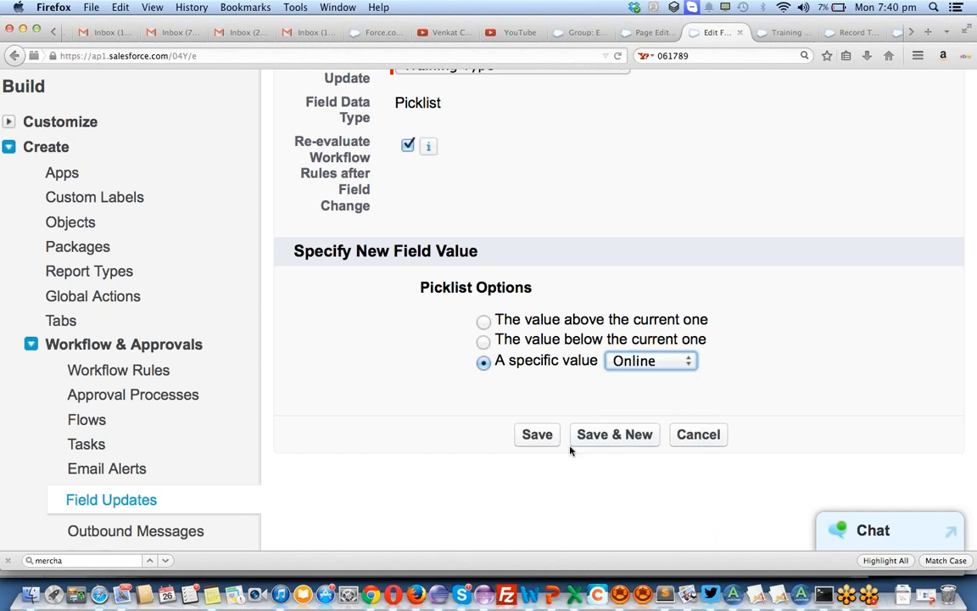
click(537, 434)
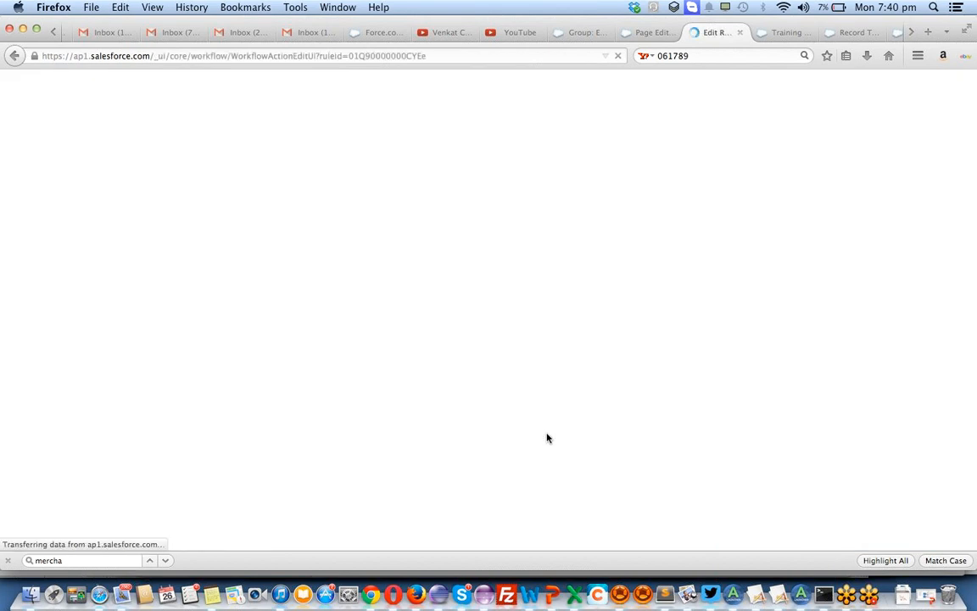
scroll(547, 438, down, 3)
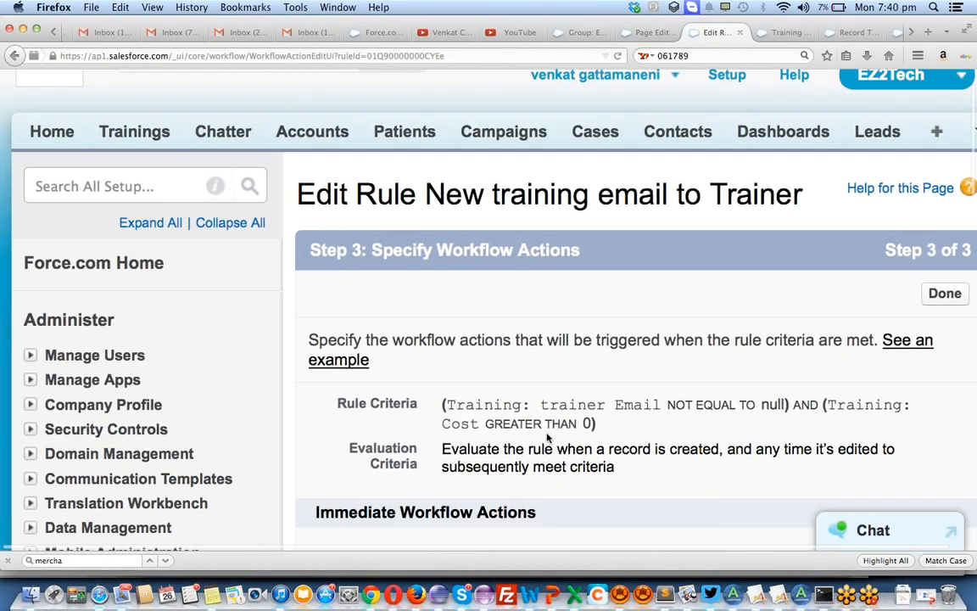
scroll(547, 438, down, 2)
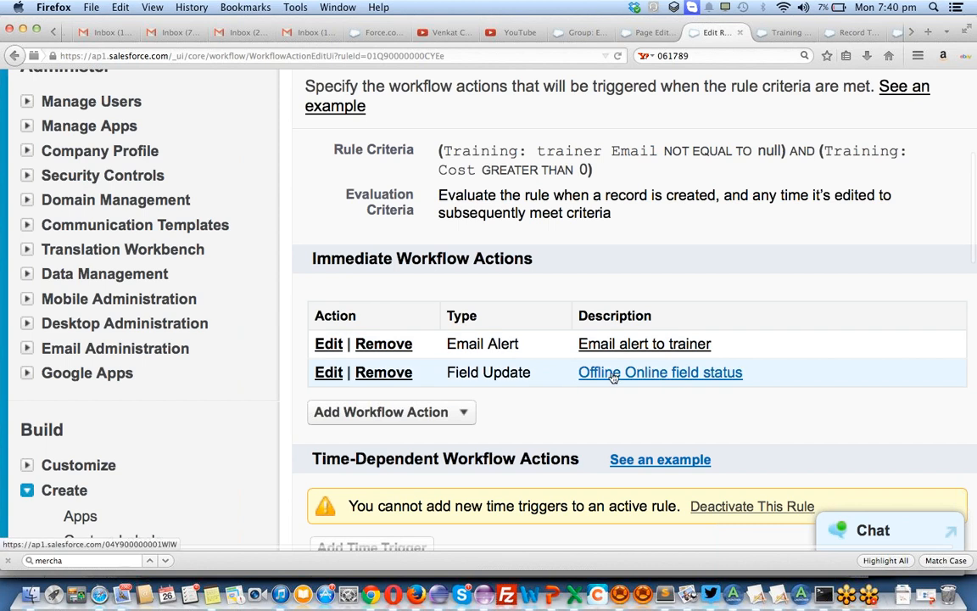
click(330, 372)
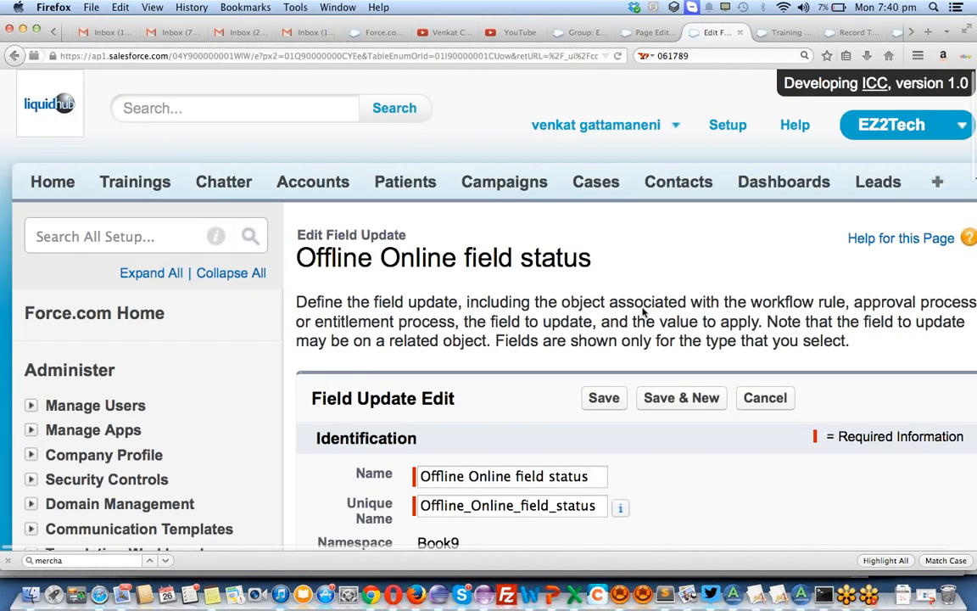
scroll(642, 312, down, 5)
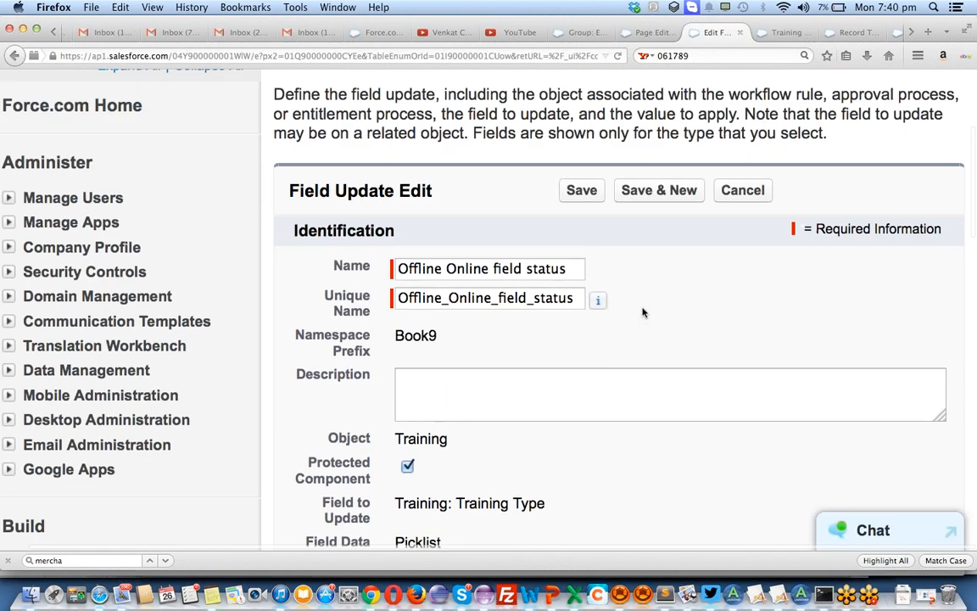
scroll(642, 308, down, 2)
scroll(642, 308, down, 7)
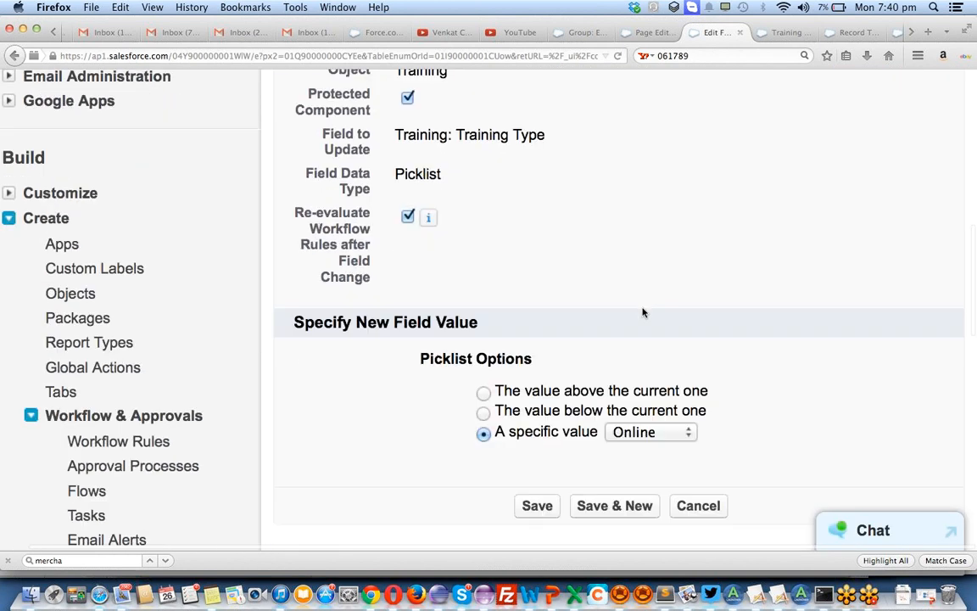
scroll(642, 312, down, 8)
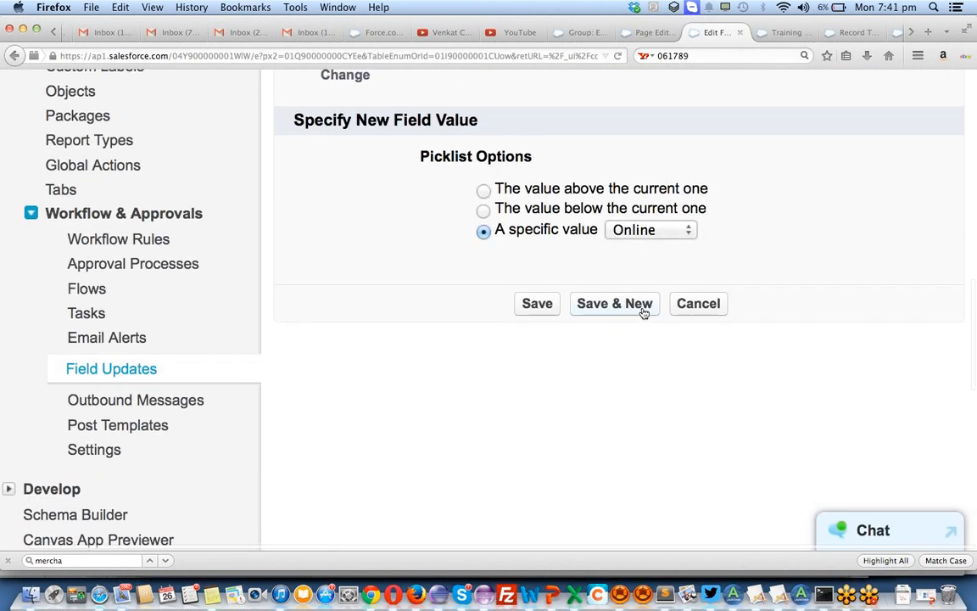
scroll(643, 314, up, 20)
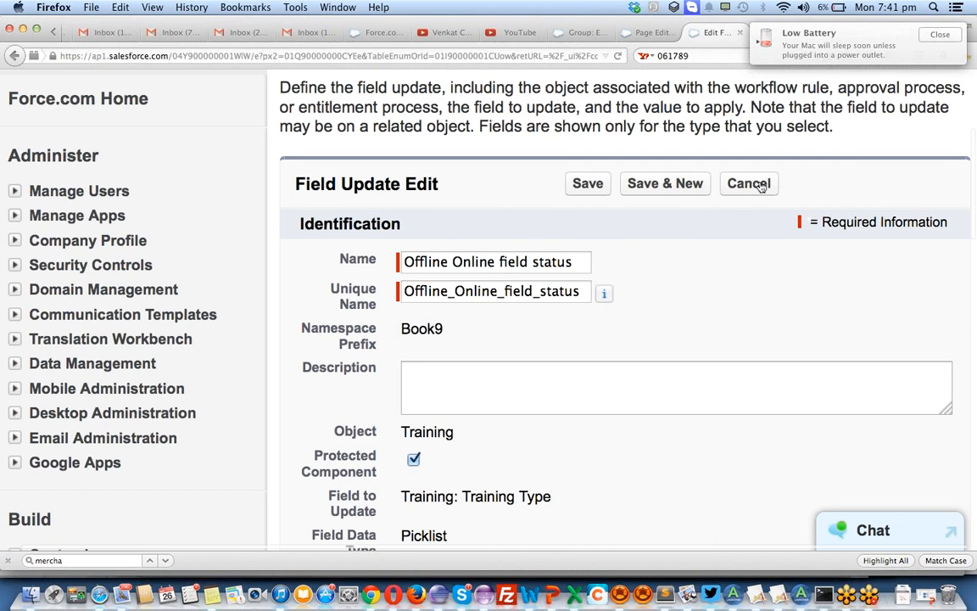
click(751, 187)
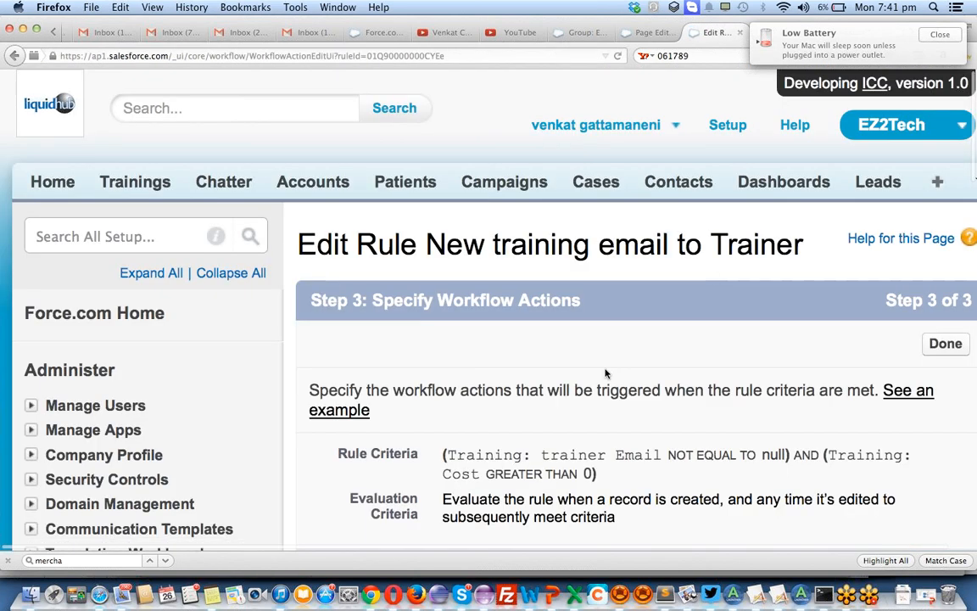
scroll(605, 373, down, 5)
scroll(509, 365, right, 1)
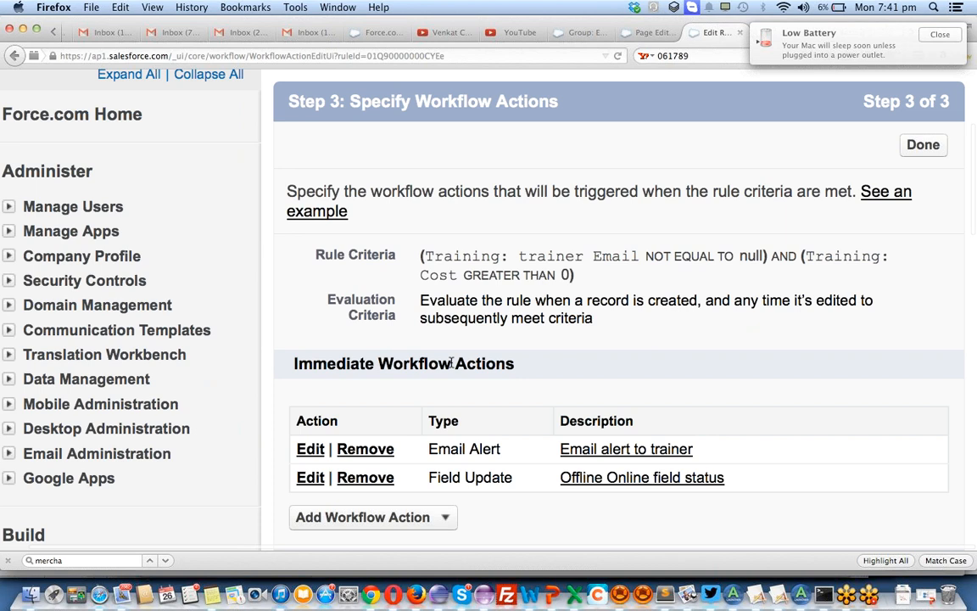
scroll(451, 363, up, 2)
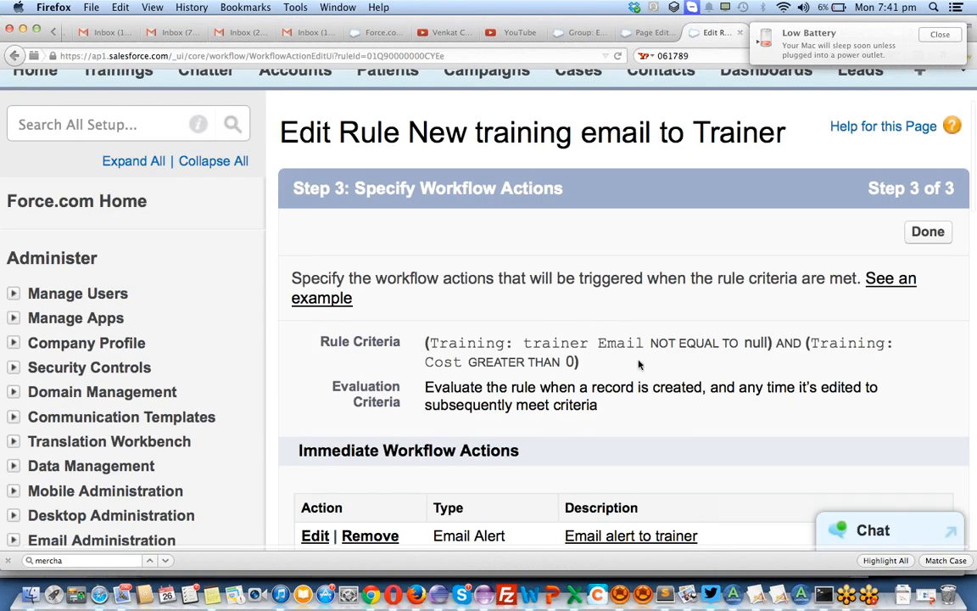
scroll(636, 407, down, 4)
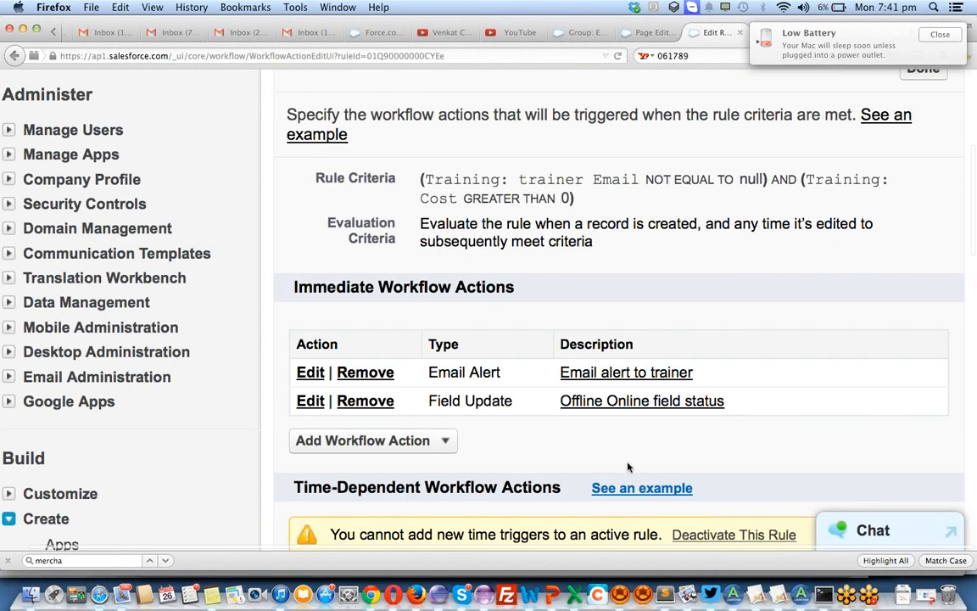
scroll(627, 467, down, 3)
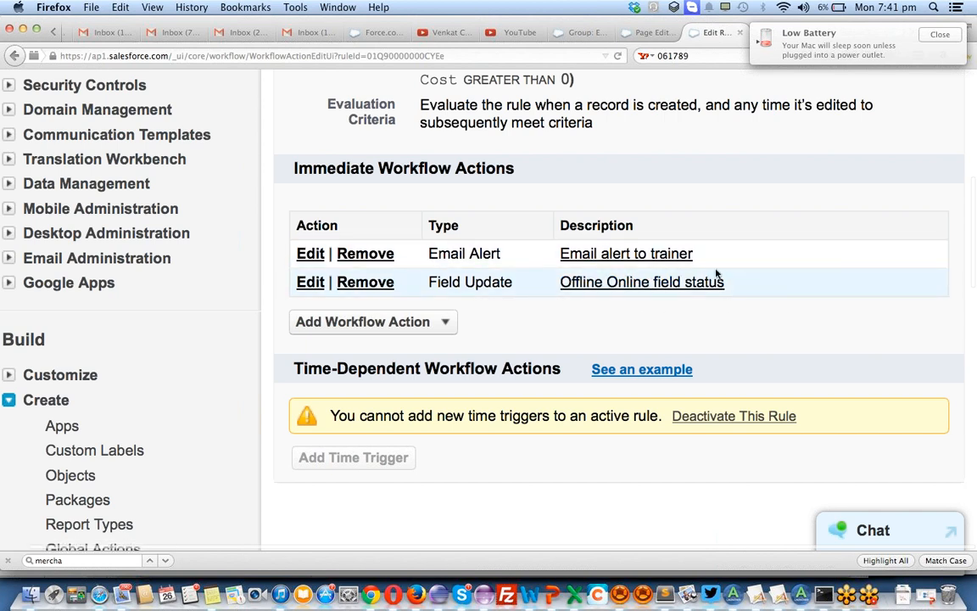
scroll(505, 310, up, 2)
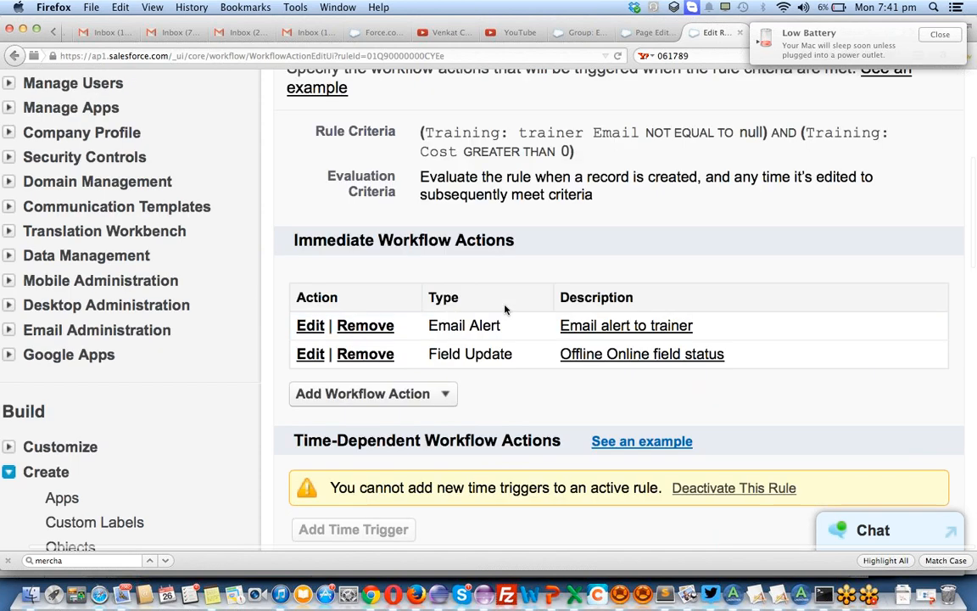
scroll(505, 310, up, 5)
scroll(505, 310, down, 3)
scroll(505, 311, up, 3)
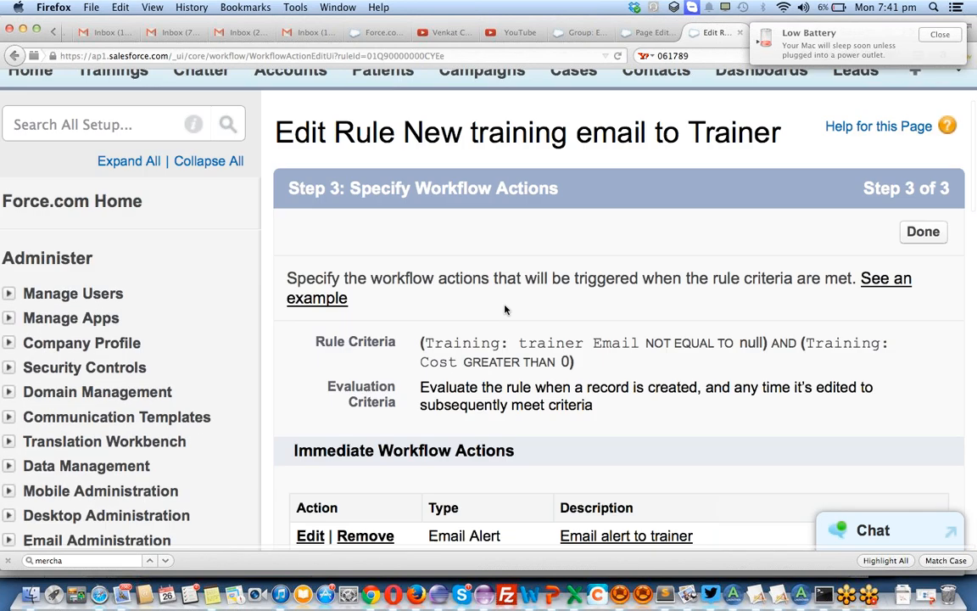
scroll(505, 310, down, 8)
Step: Reopen the New training email to Trainer rule from Workflow Rules and edit its criteria
scroll(505, 310, down, 1)
scroll(183, 485, down, 3)
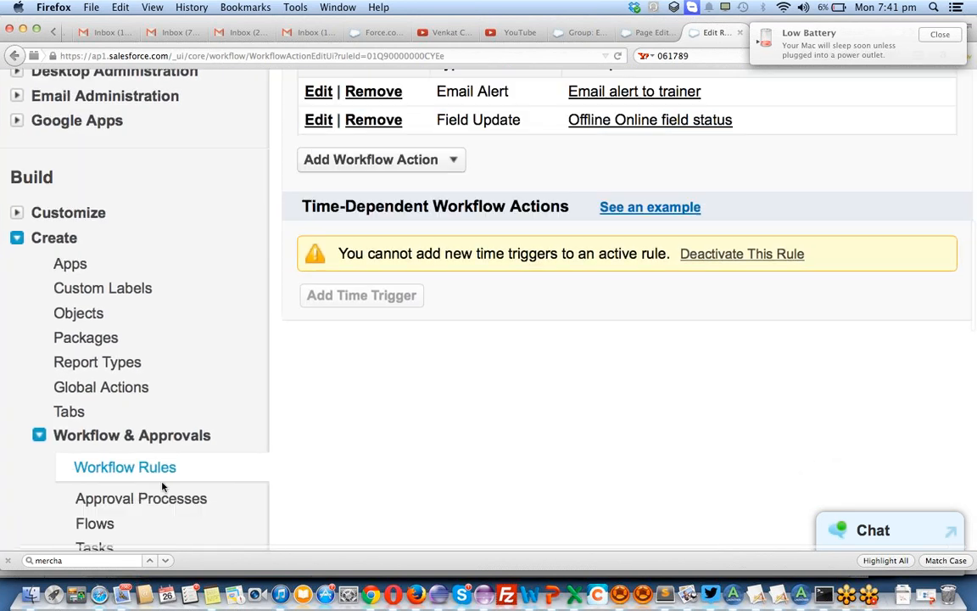
click(149, 476)
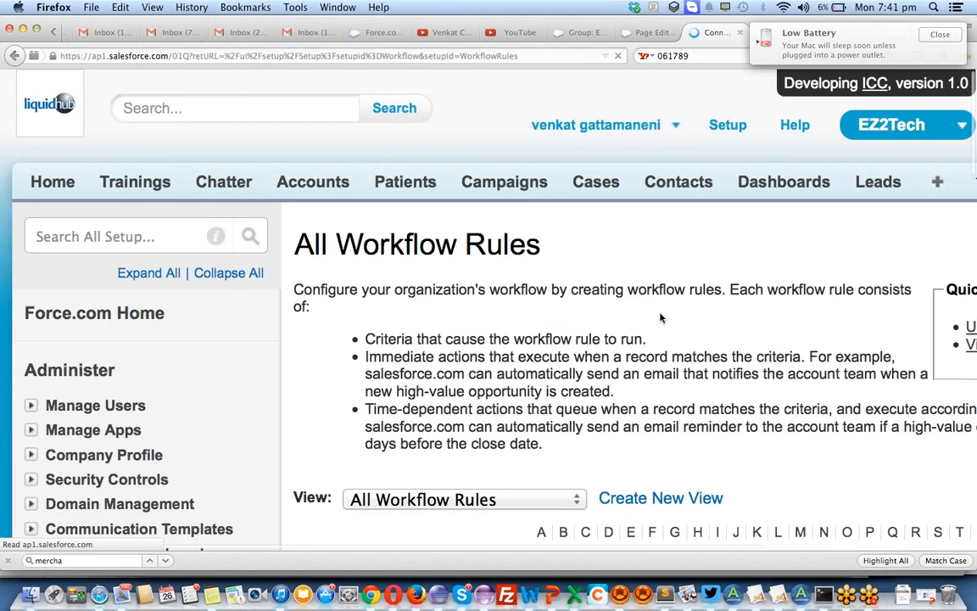
scroll(661, 317, down, 7)
scroll(660, 317, down, 6)
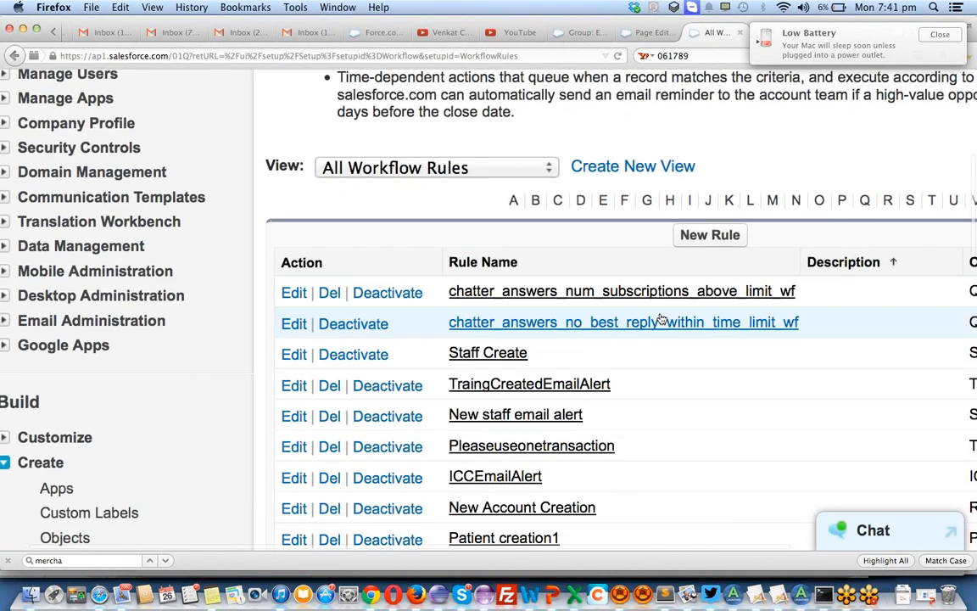
scroll(661, 318, right, 2)
scroll(660, 317, down, 7)
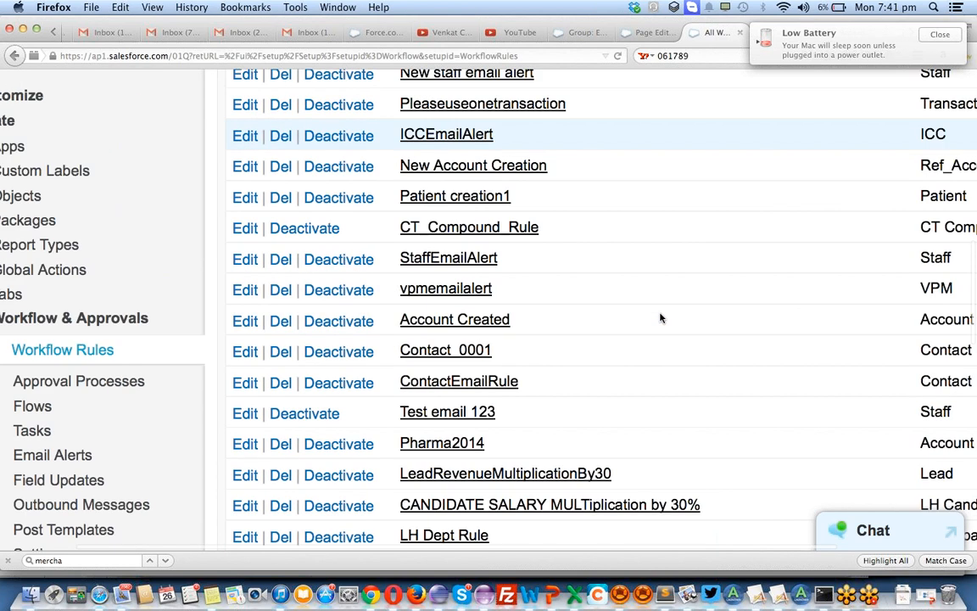
scroll(711, 311, right, 2)
scroll(710, 310, down, 5)
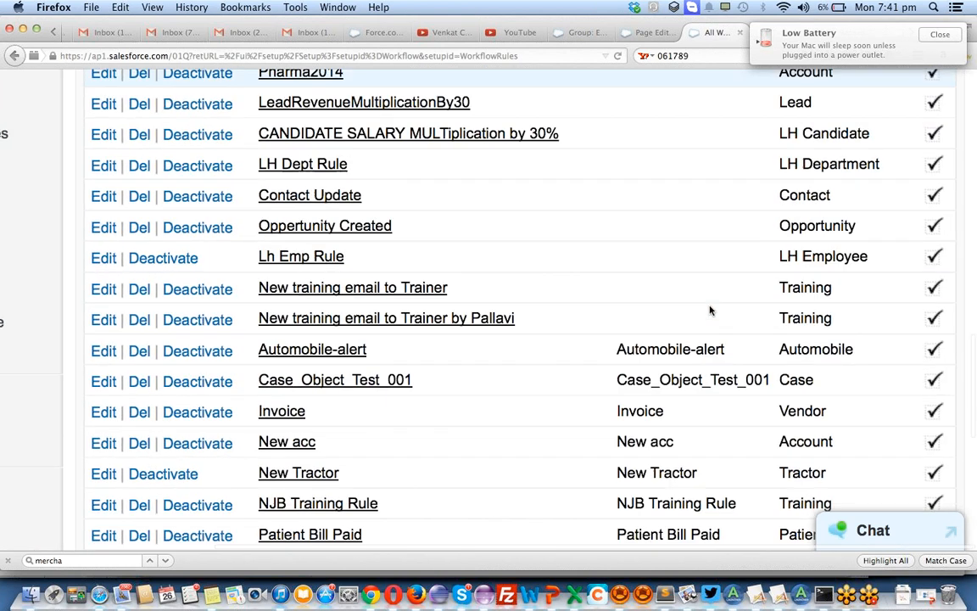
click(372, 291)
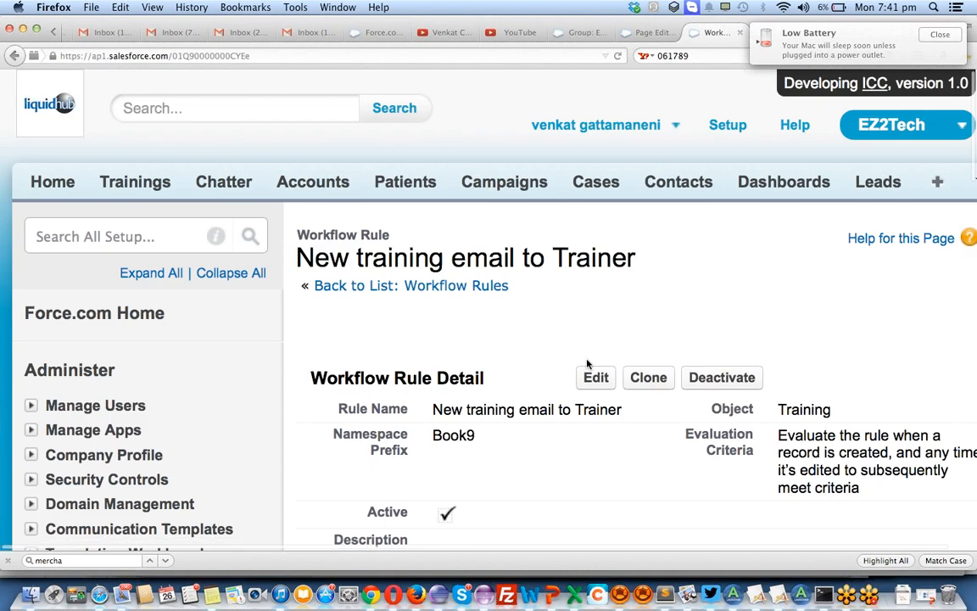
scroll(588, 365, down, 1)
click(591, 311)
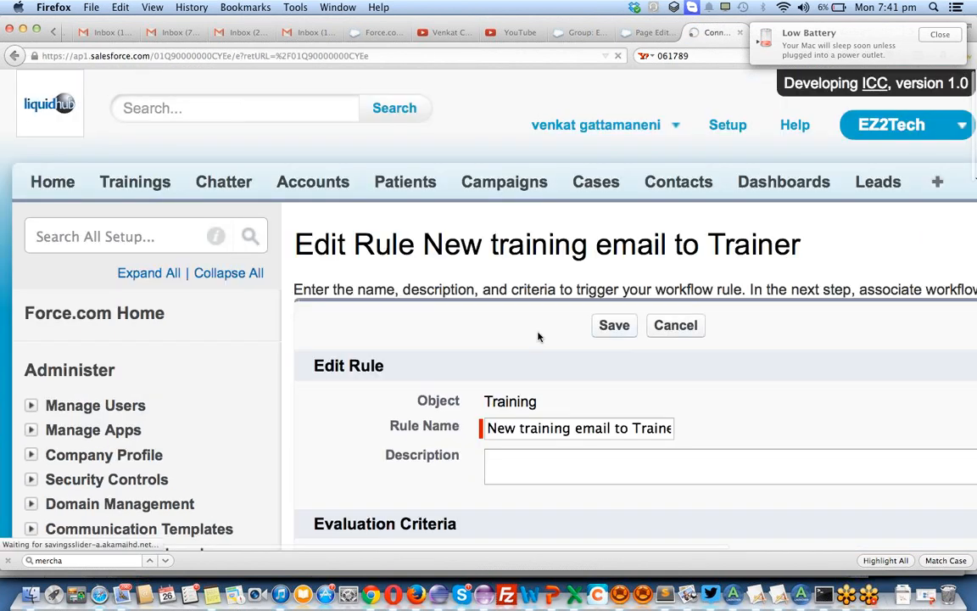
Step: Keep trainer Email for criterion 1 and switch criterion 2's field to Training: country
scroll(538, 337, down, 5)
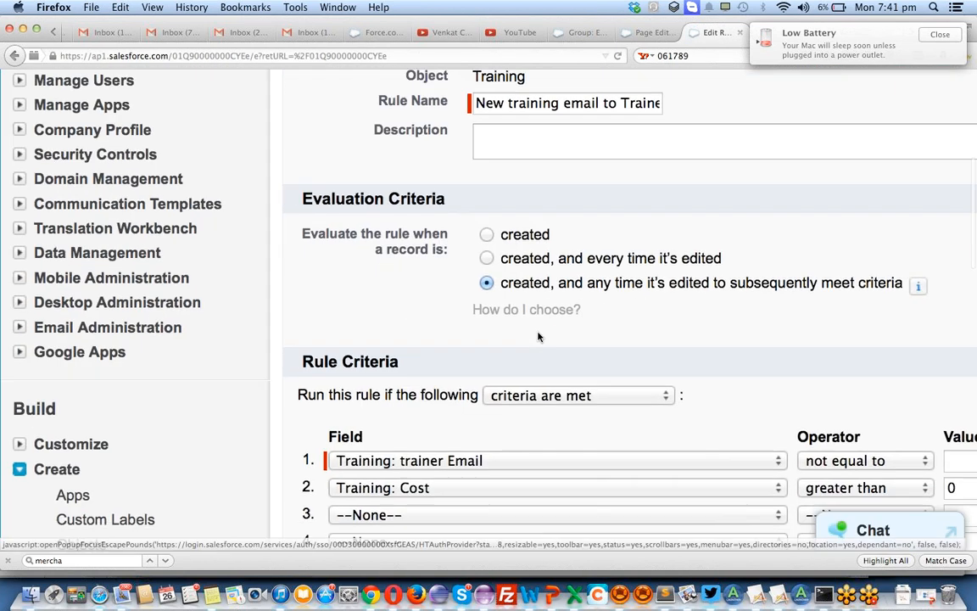
scroll(518, 335, down, 2)
click(507, 332)
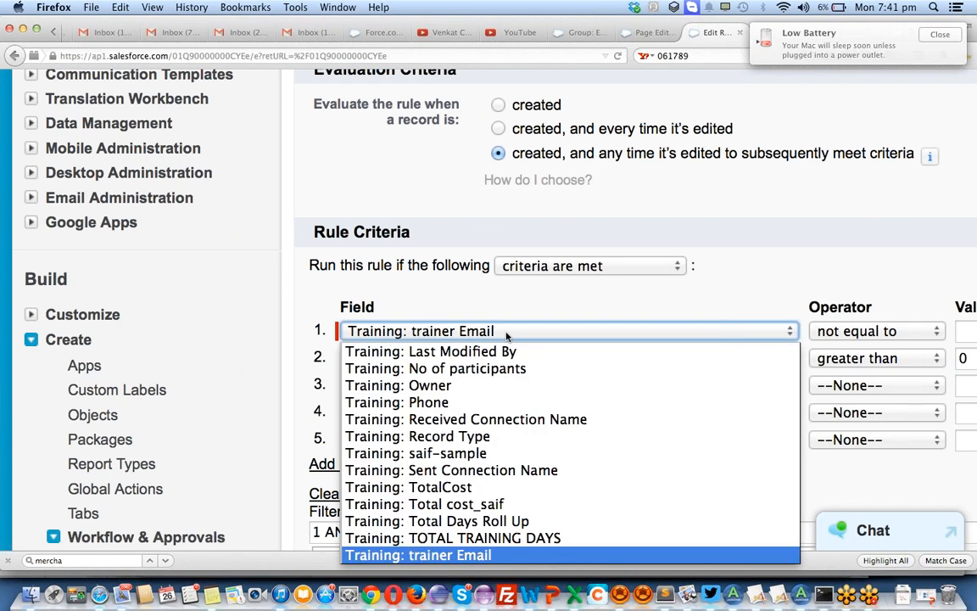
click(507, 334)
click(506, 335)
click(507, 335)
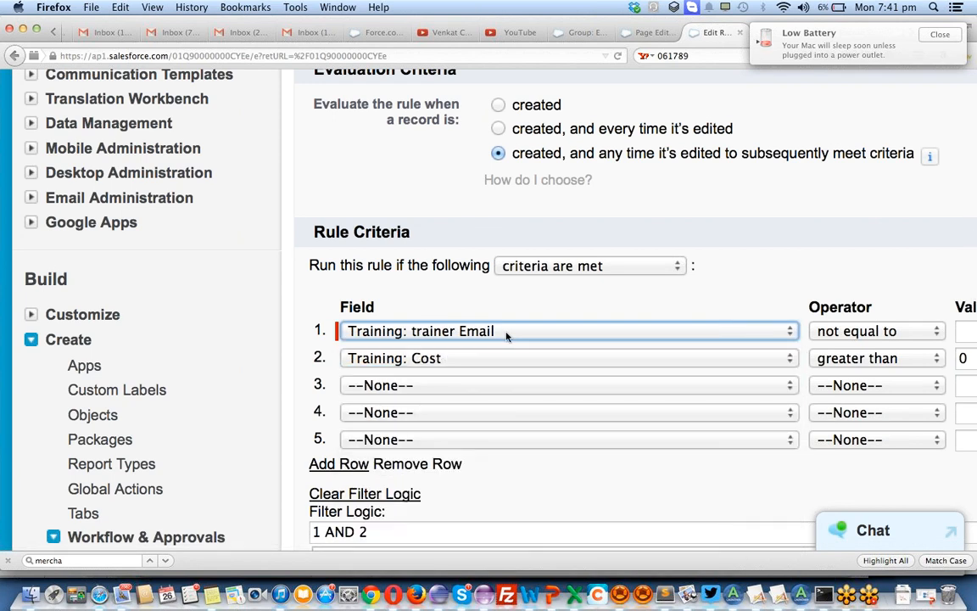
click(452, 361)
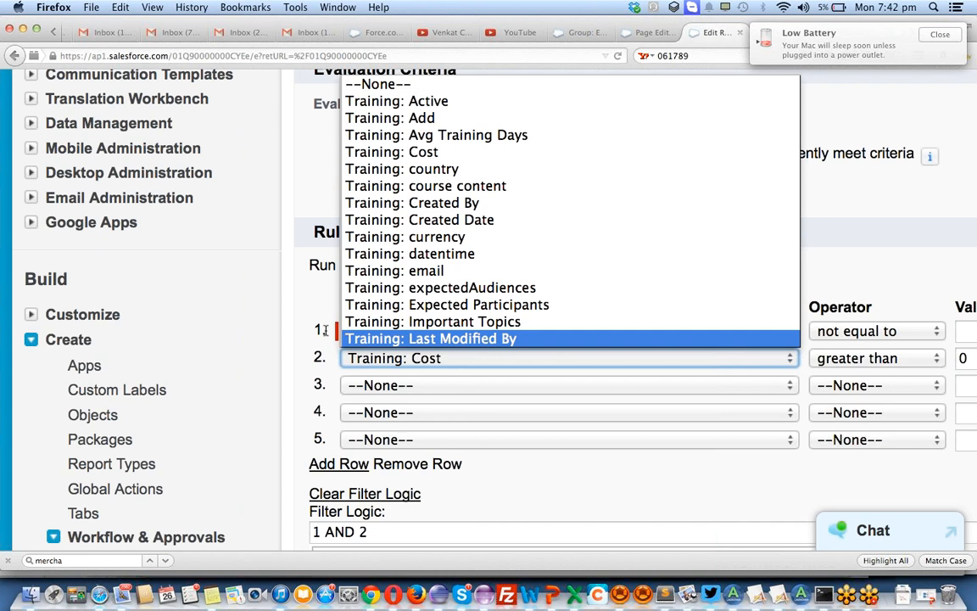
click(340, 356)
click(428, 360)
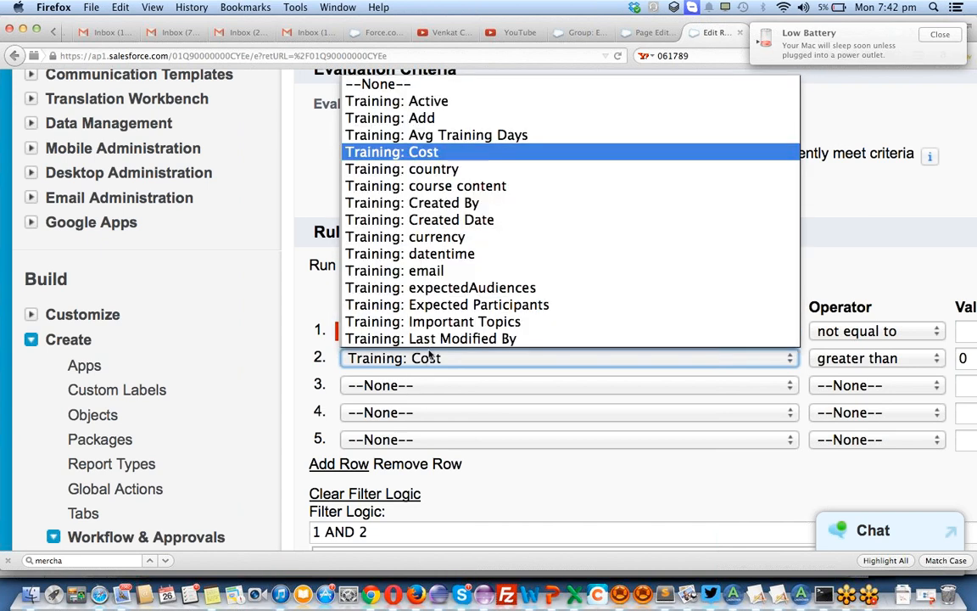
click(465, 168)
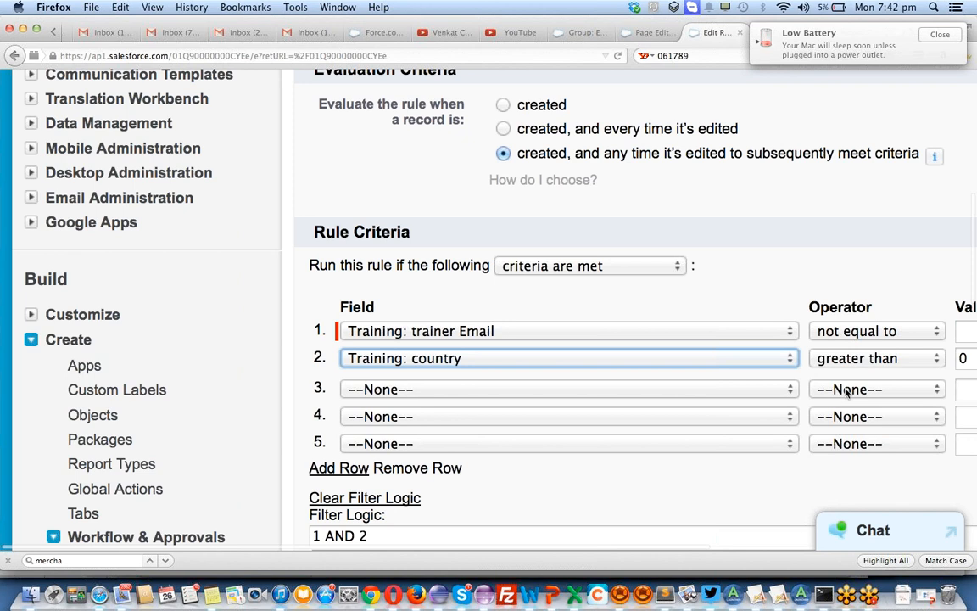
Step: Browse criterion 1's field options again, leaving it on trainer Email
scroll(704, 331, right, 2)
scroll(704, 331, down, 1)
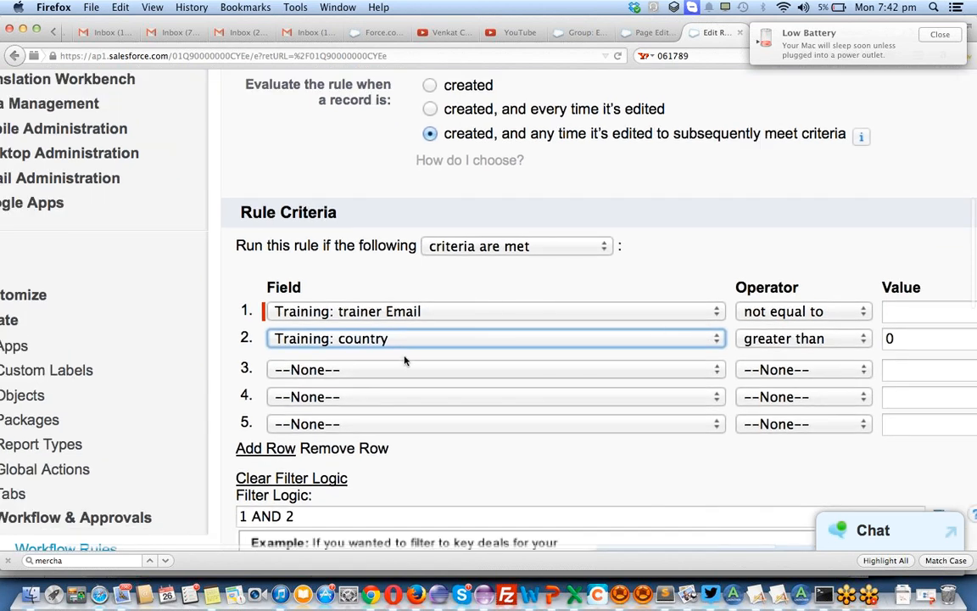
click(432, 312)
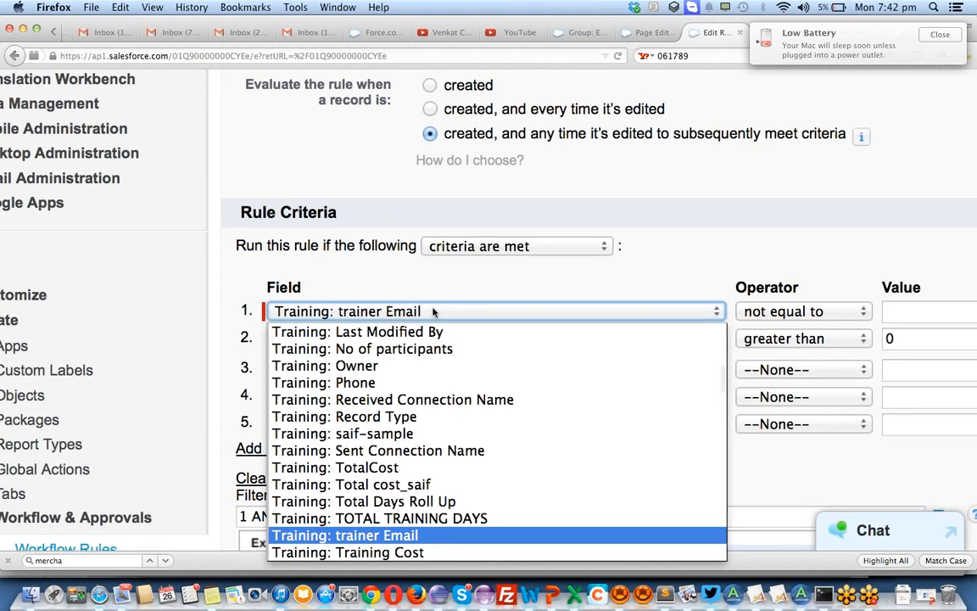
click(432, 312)
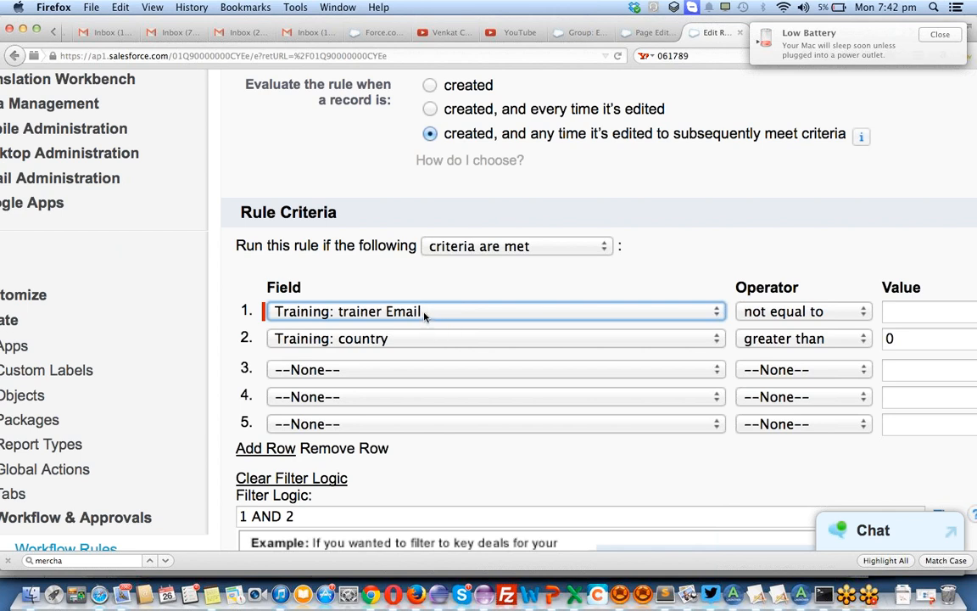
click(425, 314)
click(425, 315)
click(425, 314)
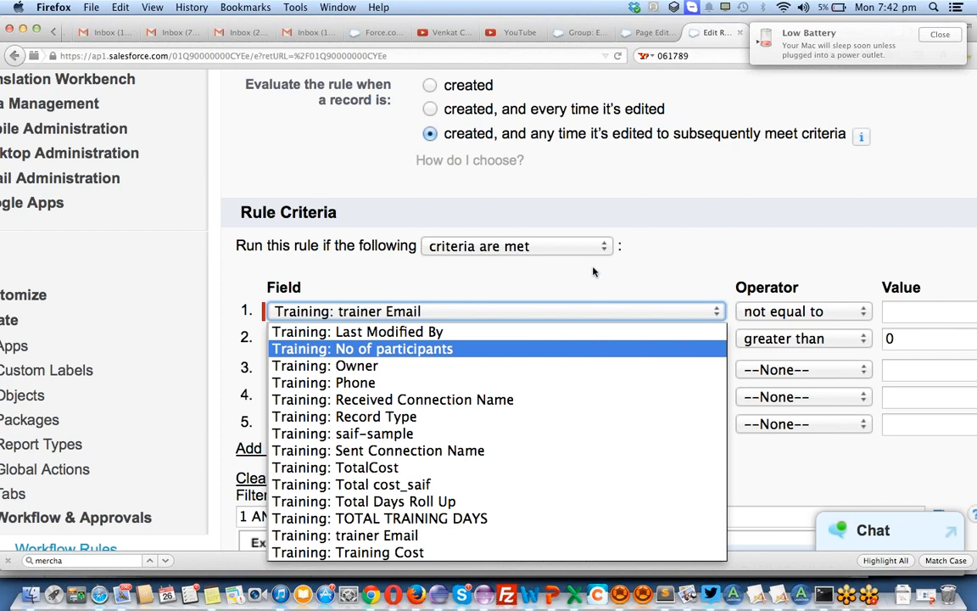
click(572, 290)
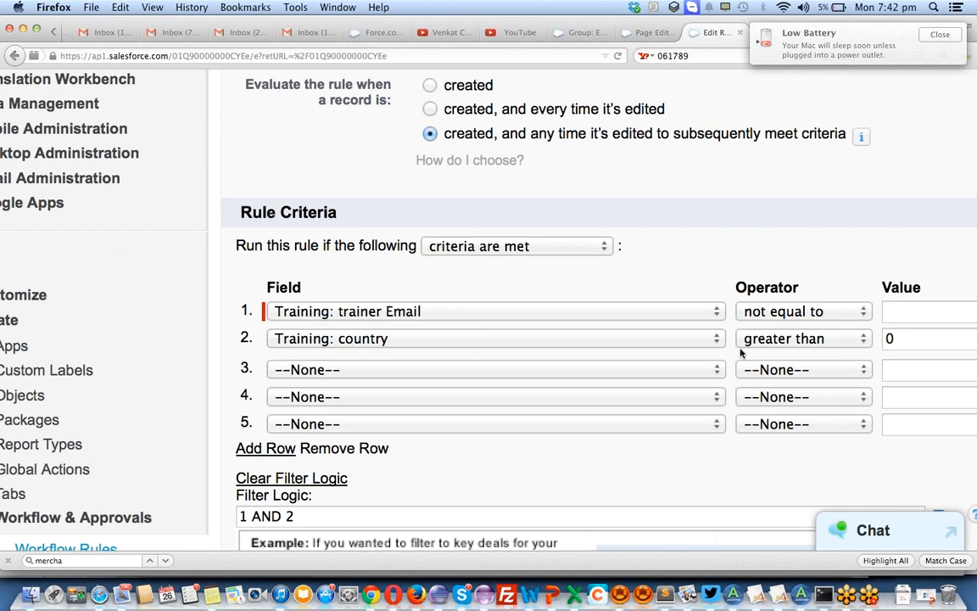
Step: Change the second criterion's operator from greater than to equals, keeping the value 0
click(787, 339)
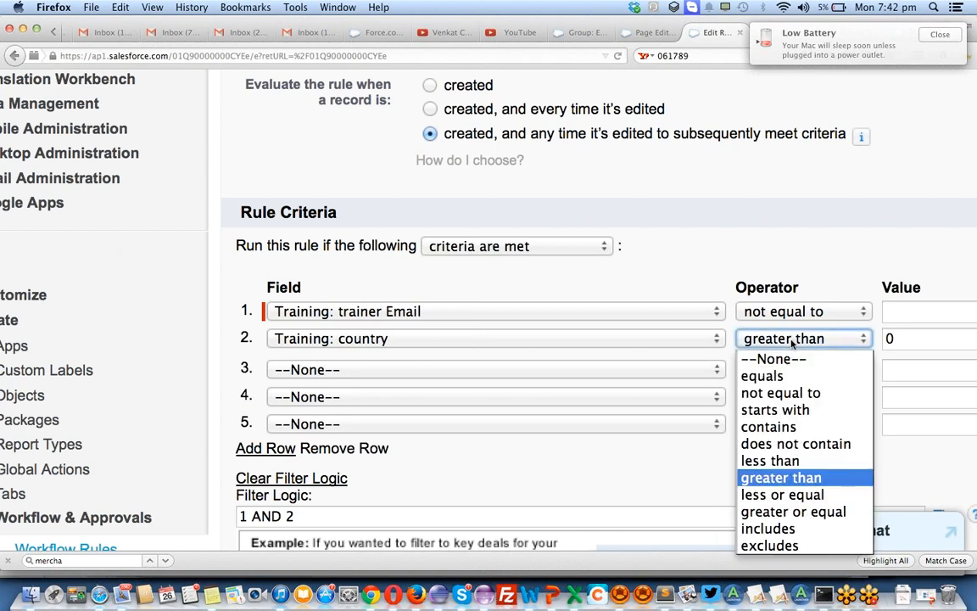
click(794, 376)
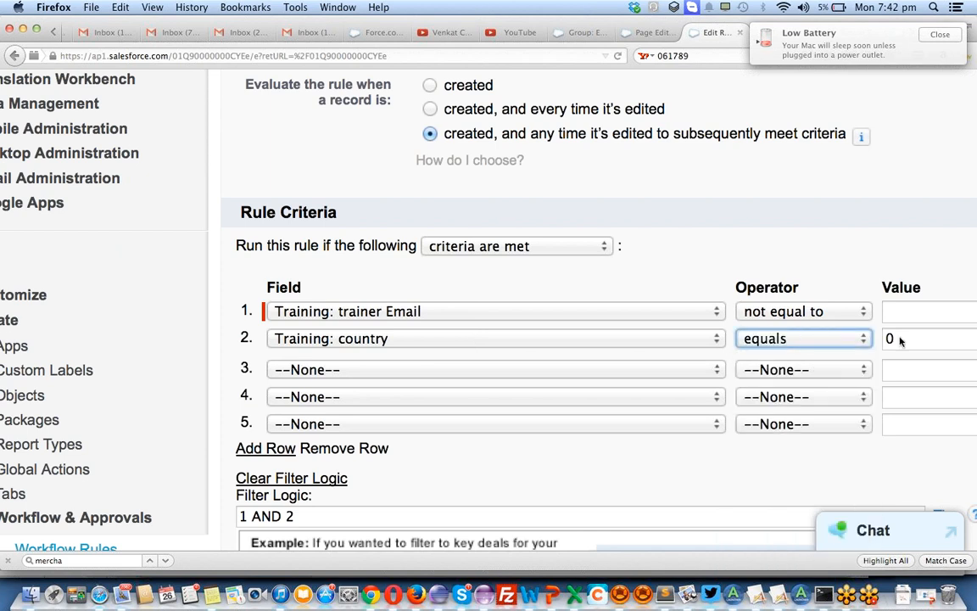
click(810, 340)
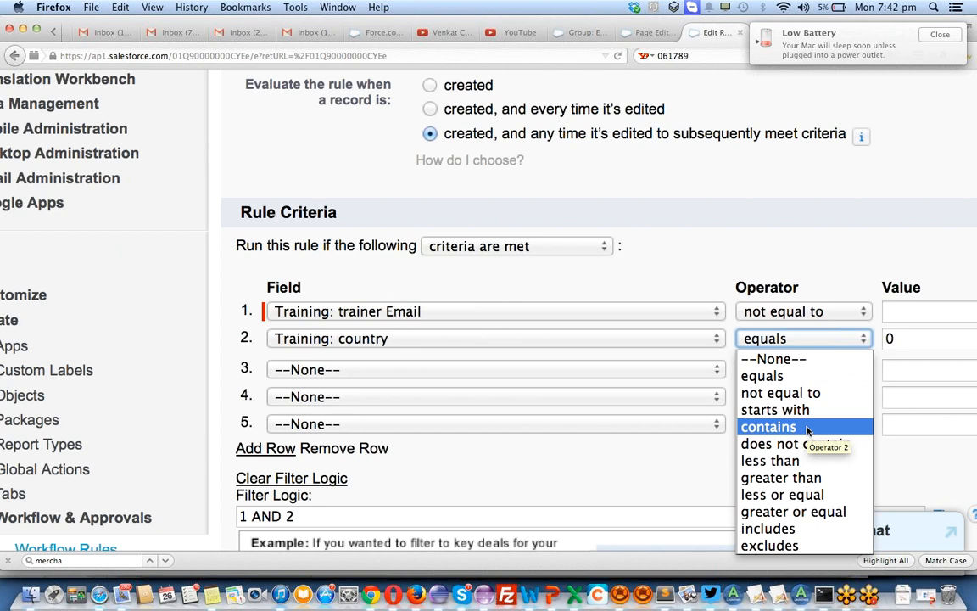
click(901, 338)
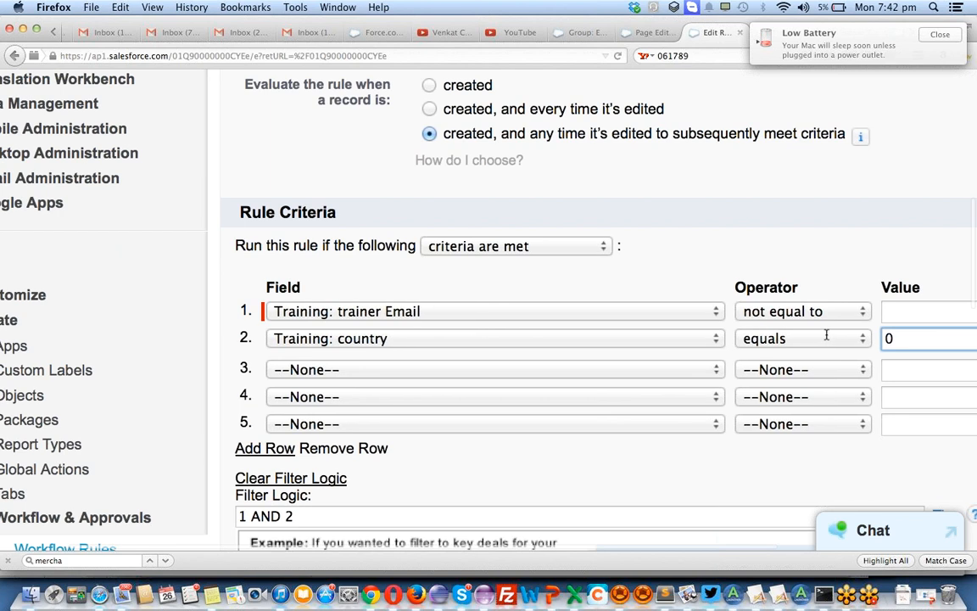
scroll(849, 340, right, 5)
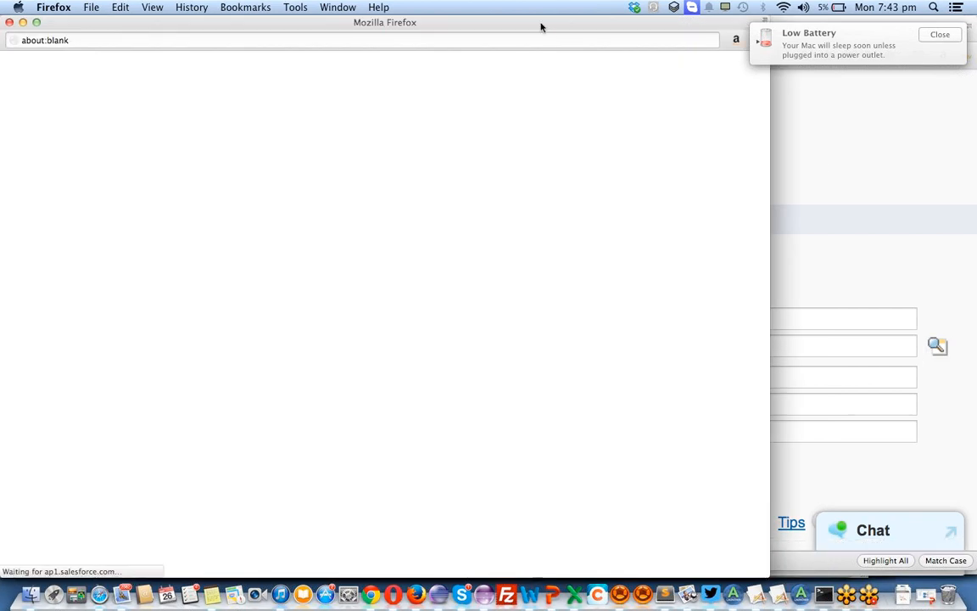
Step: Close the stalled blank lookup windows and reopen the country value lookup, centred on screen
key(super+w)
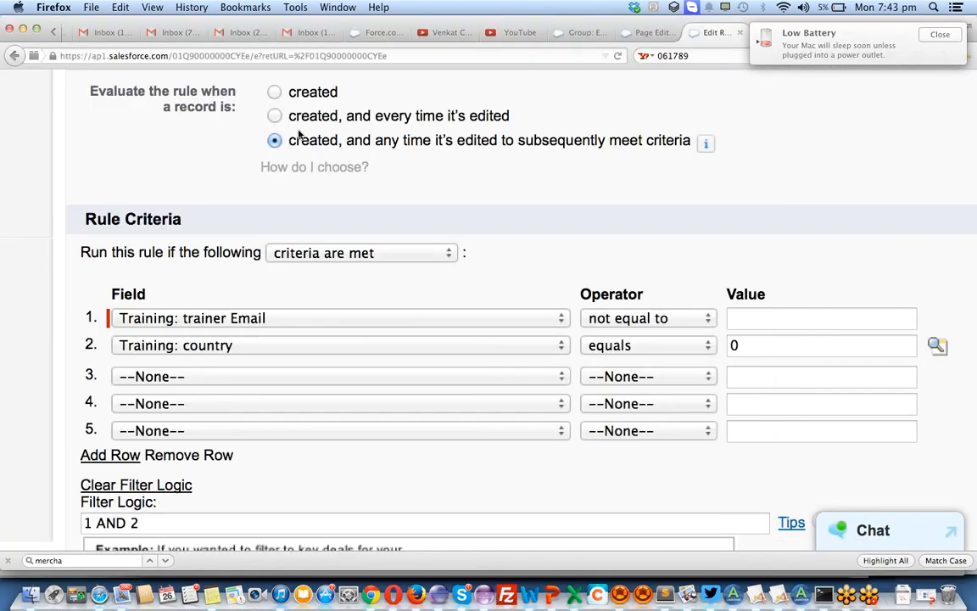
click(938, 347)
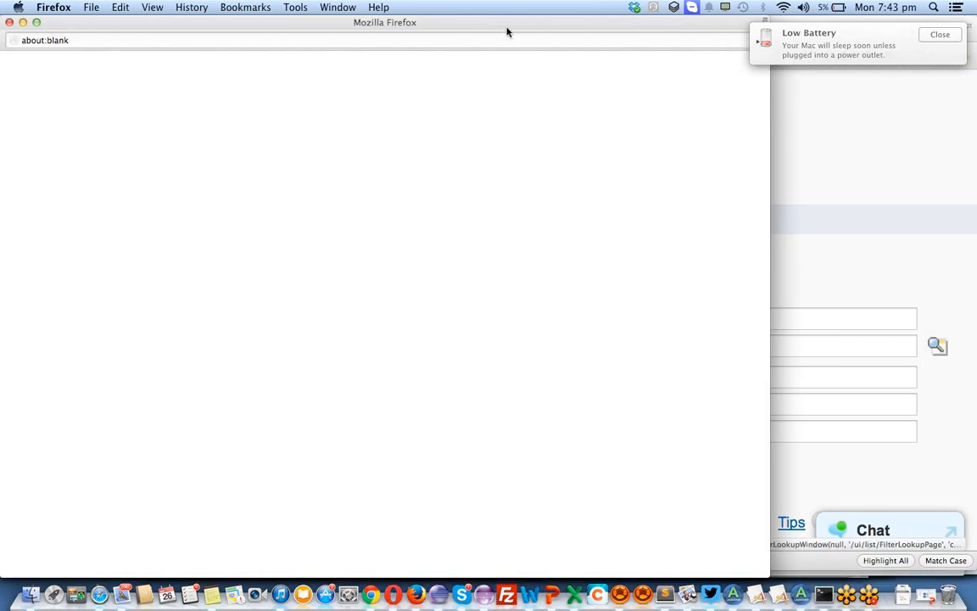
key(super+w)
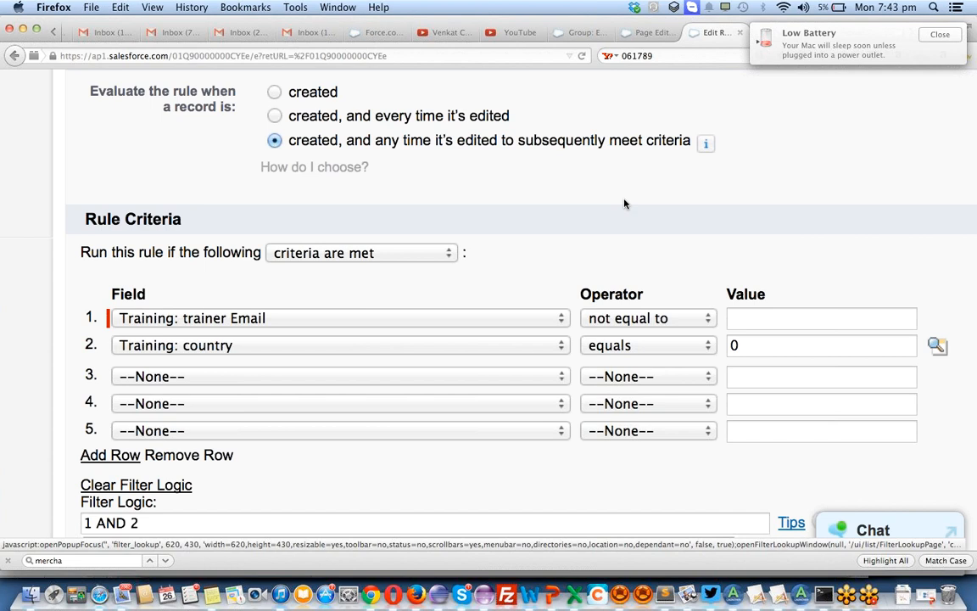
key(super+minus)
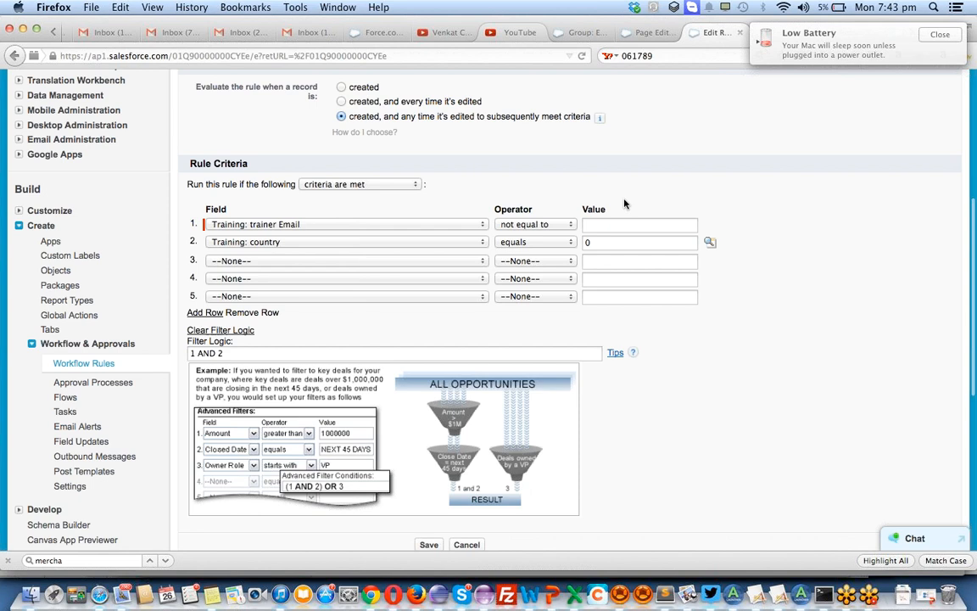
scroll(624, 204, down, 1)
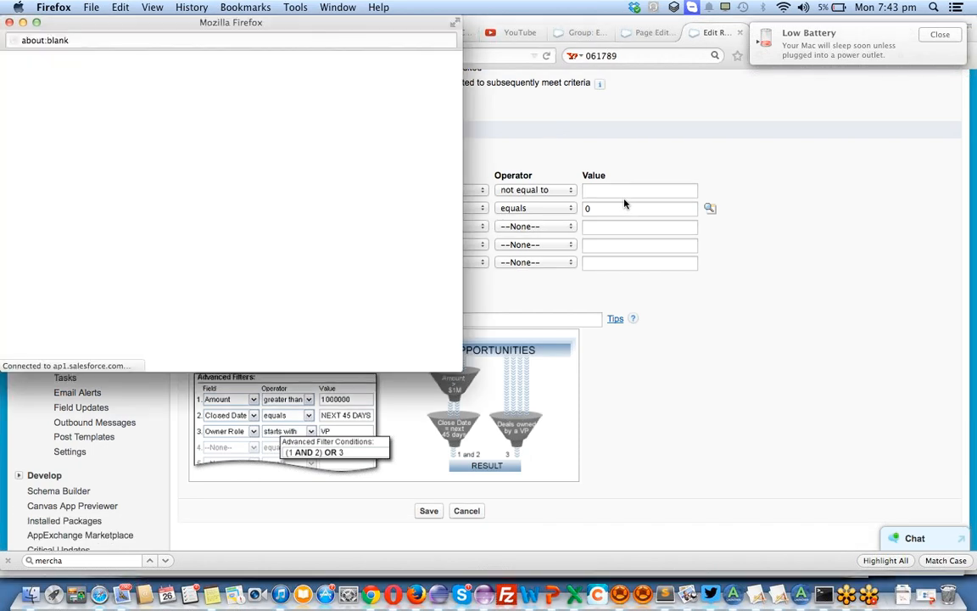
click(9, 23)
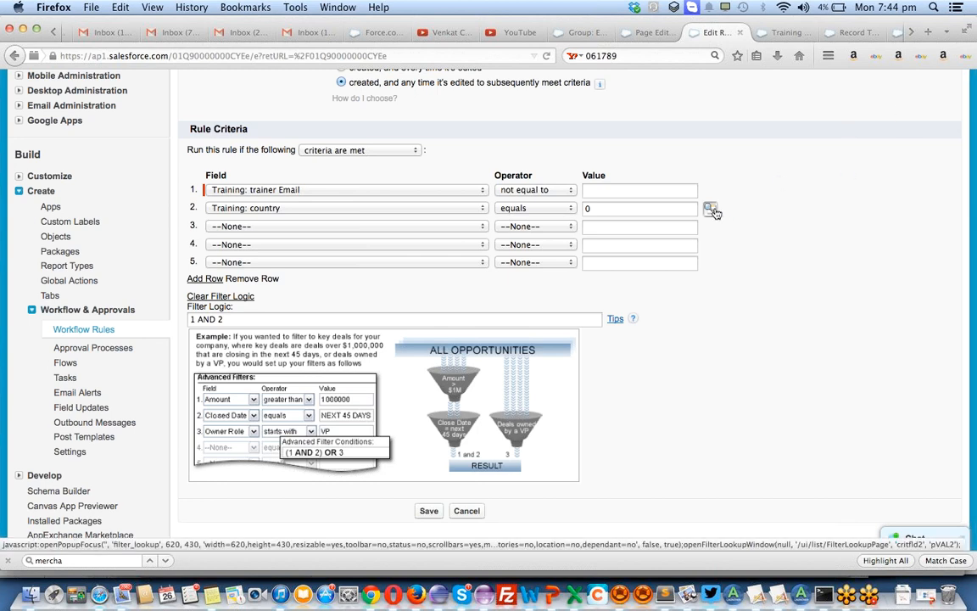
click(710, 208)
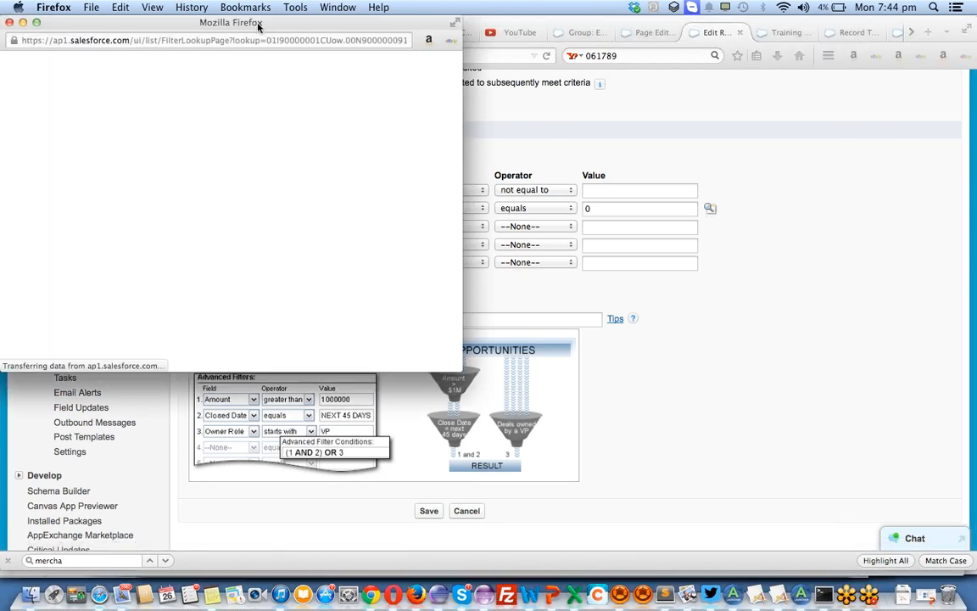
drag(264, 26, 575, 101)
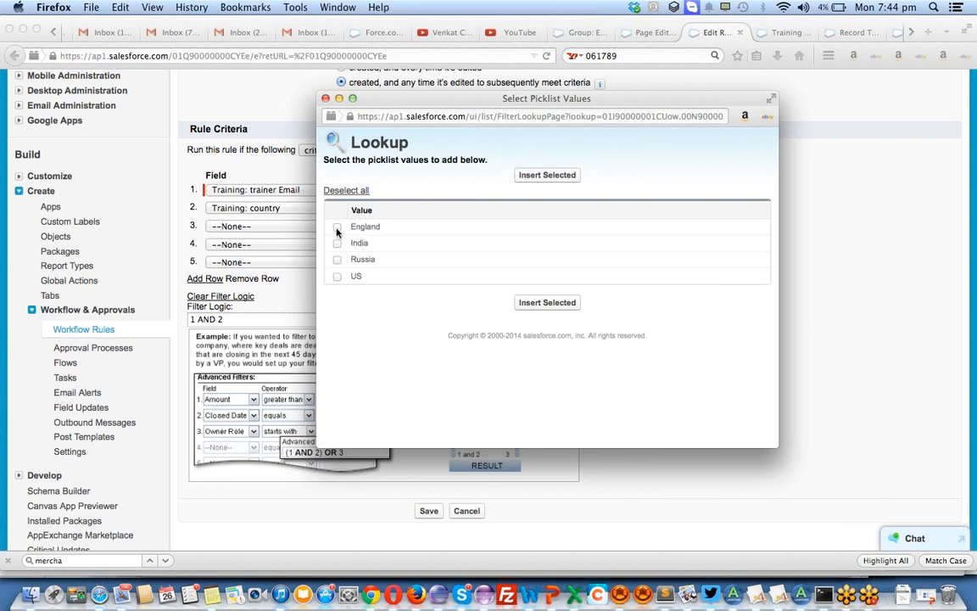
Step: Tick England, India and Russia in the lookup and insert them into the country value
click(338, 228)
click(337, 243)
click(338, 260)
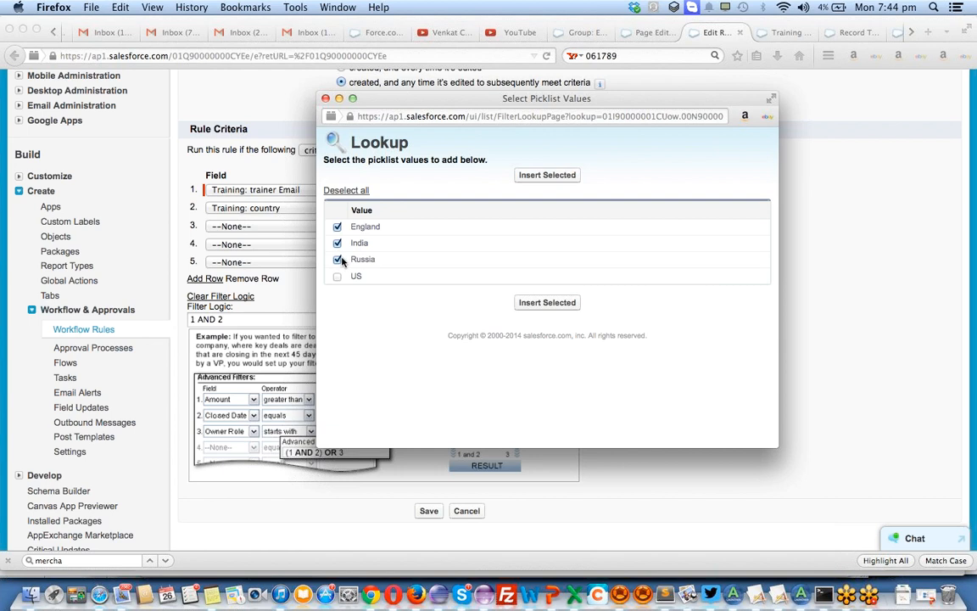
click(547, 303)
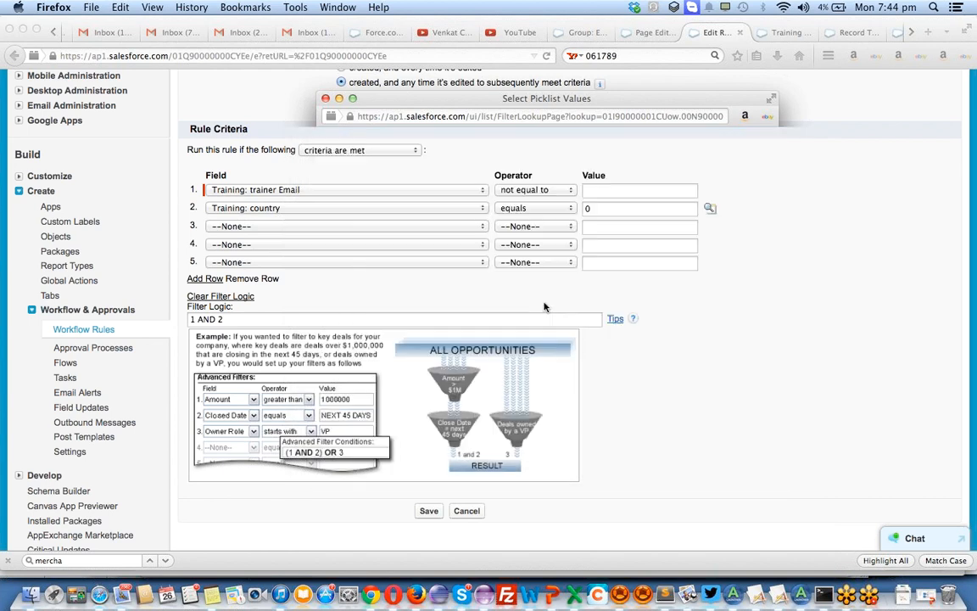
click(592, 209)
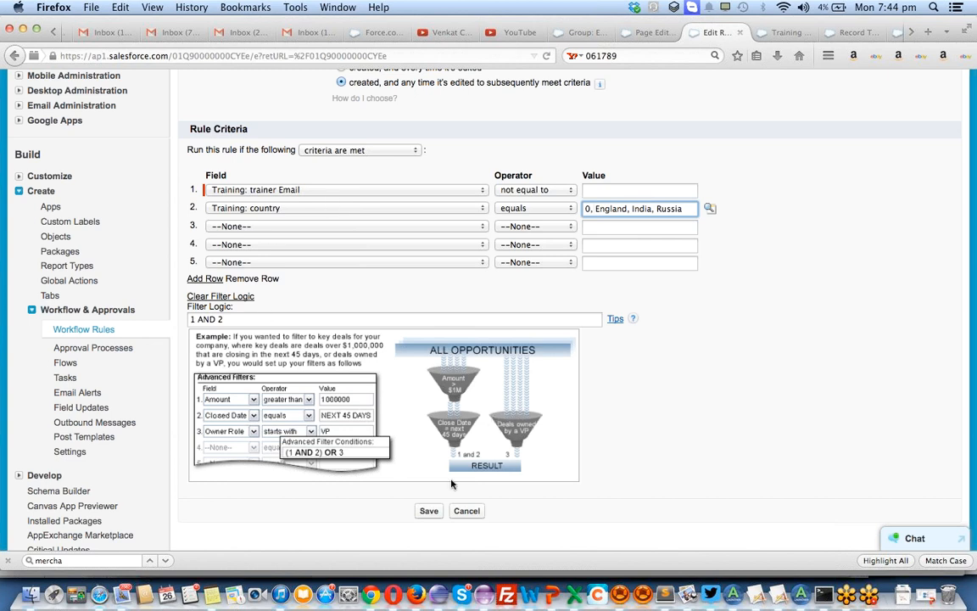
Step: After the picklist error on save, delete the stray 0 from the country value and save again
click(428, 511)
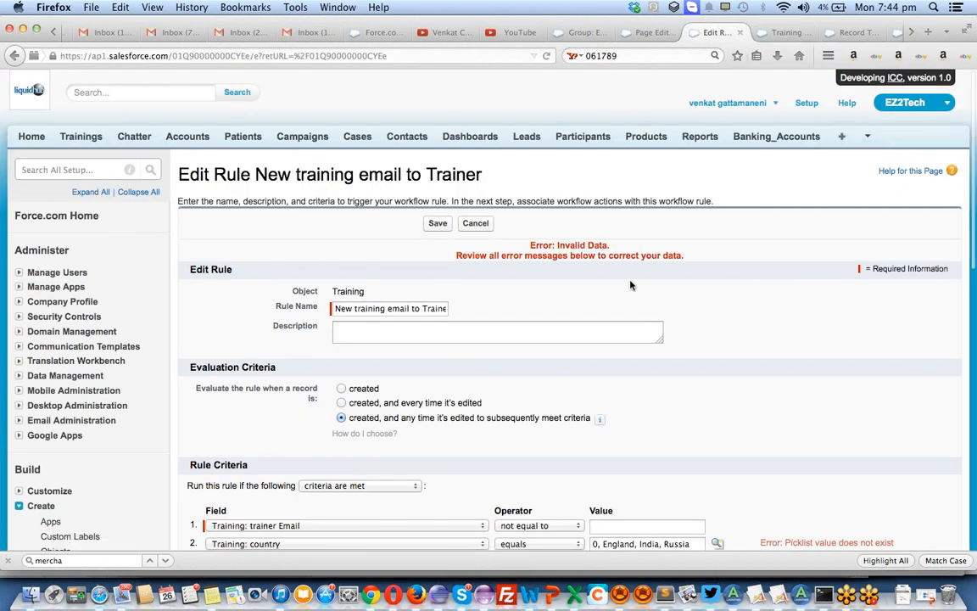
scroll(630, 285, down, 3)
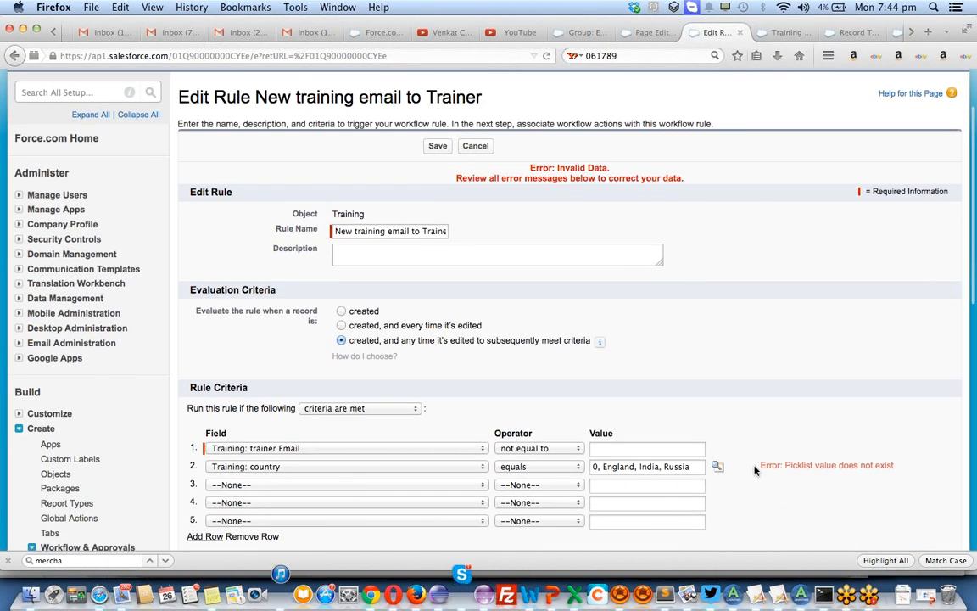
click(601, 467)
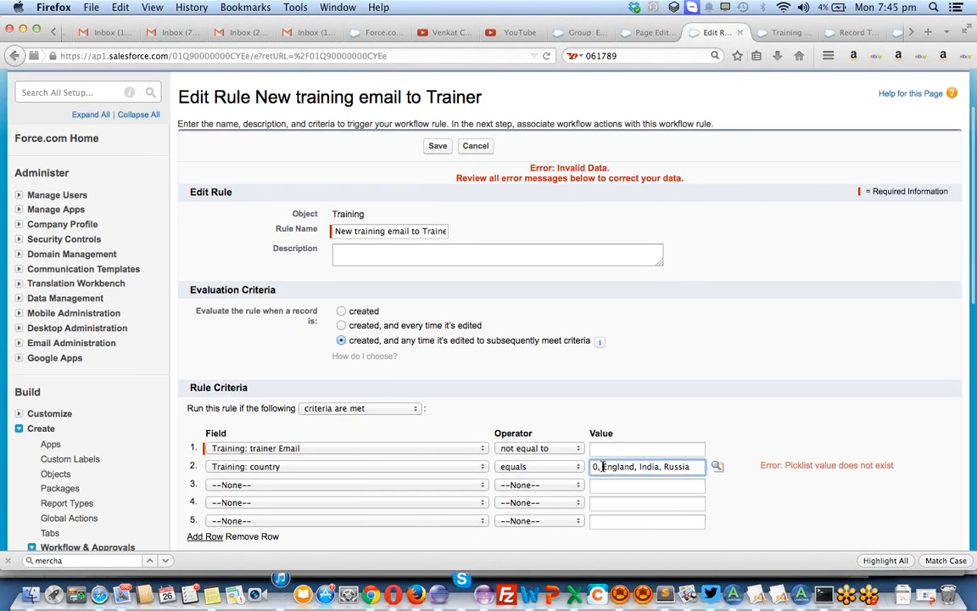
key(BackSpace)
key(BackSpace)
key(BackSpace)
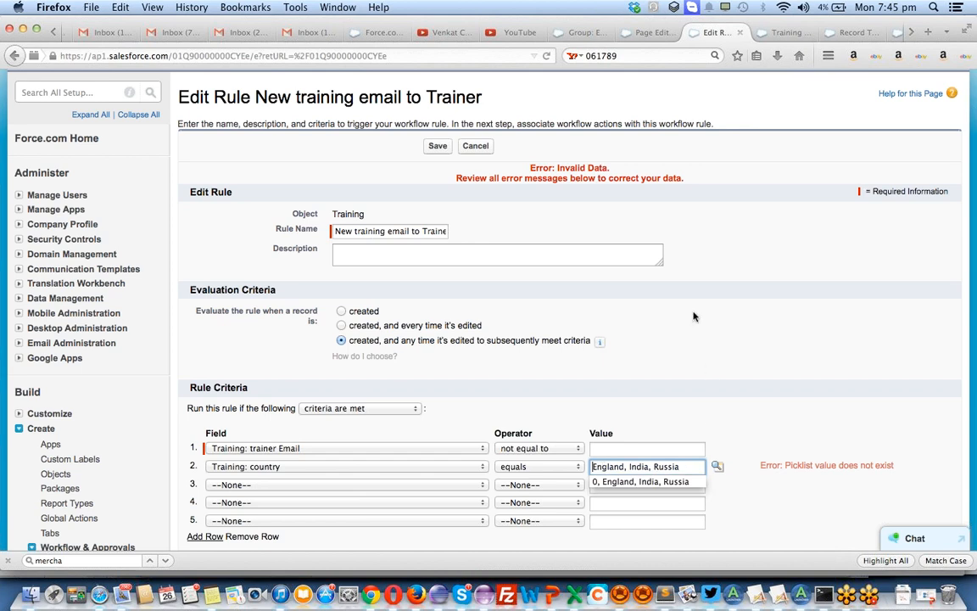
click(436, 147)
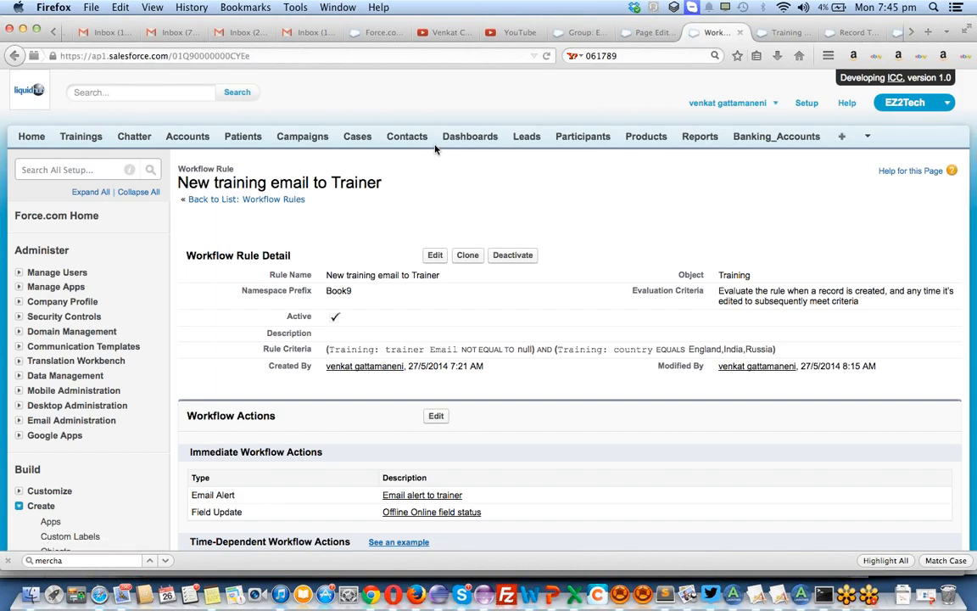
Step: On the New Training form, choose country England and Training Type TBD, then return to the workflow rule
scroll(435, 148, down, 4)
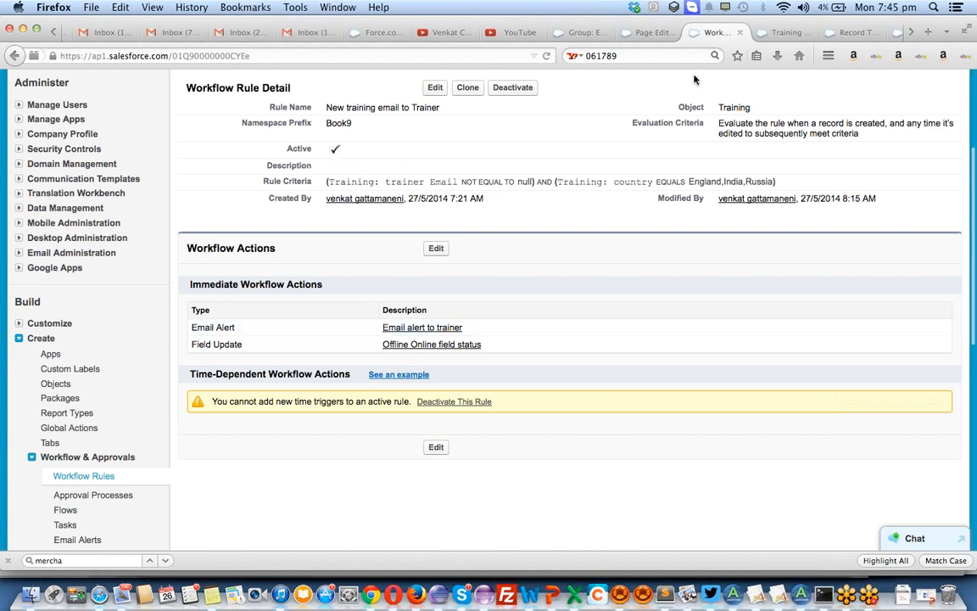
click(785, 32)
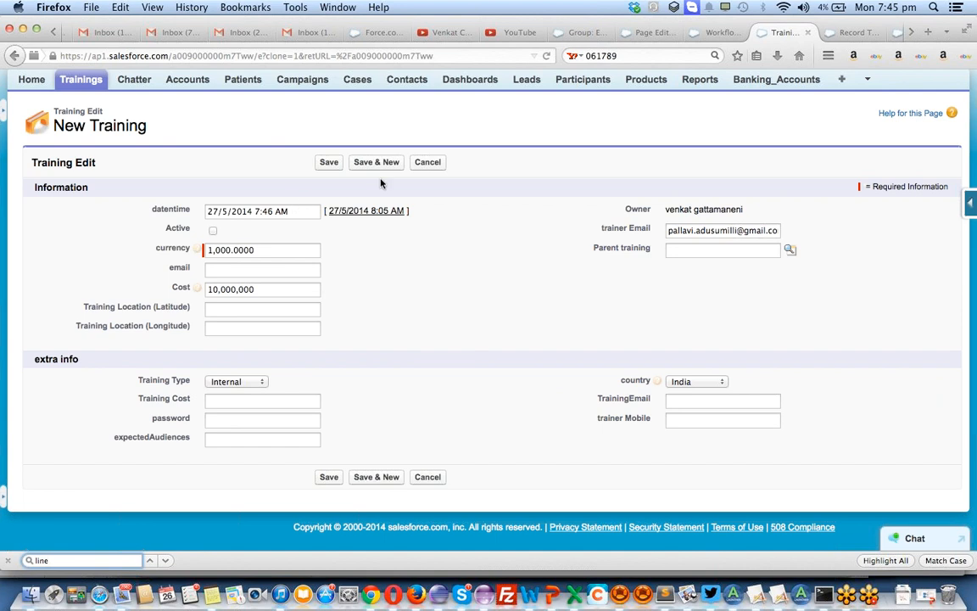
click(695, 381)
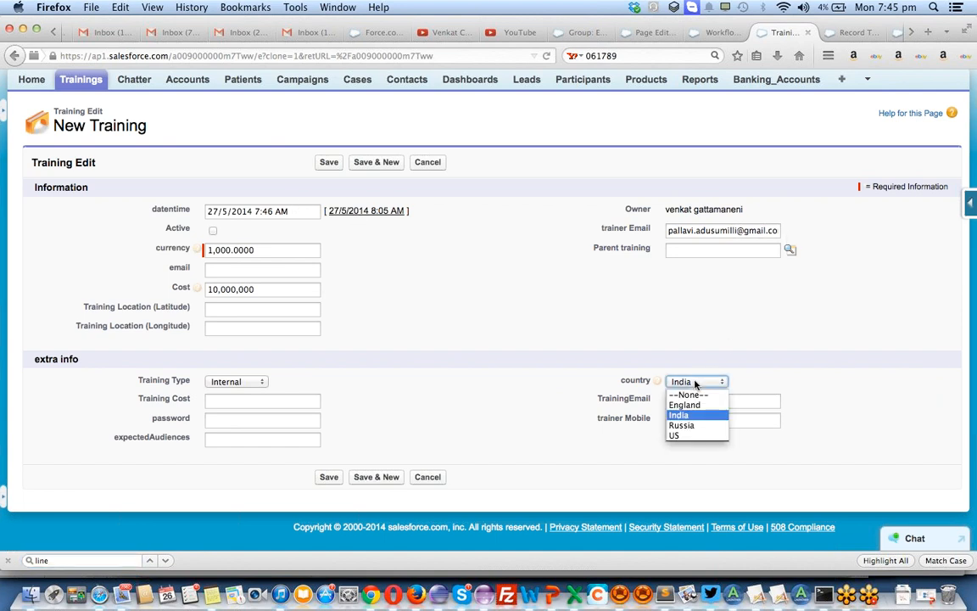
click(685, 405)
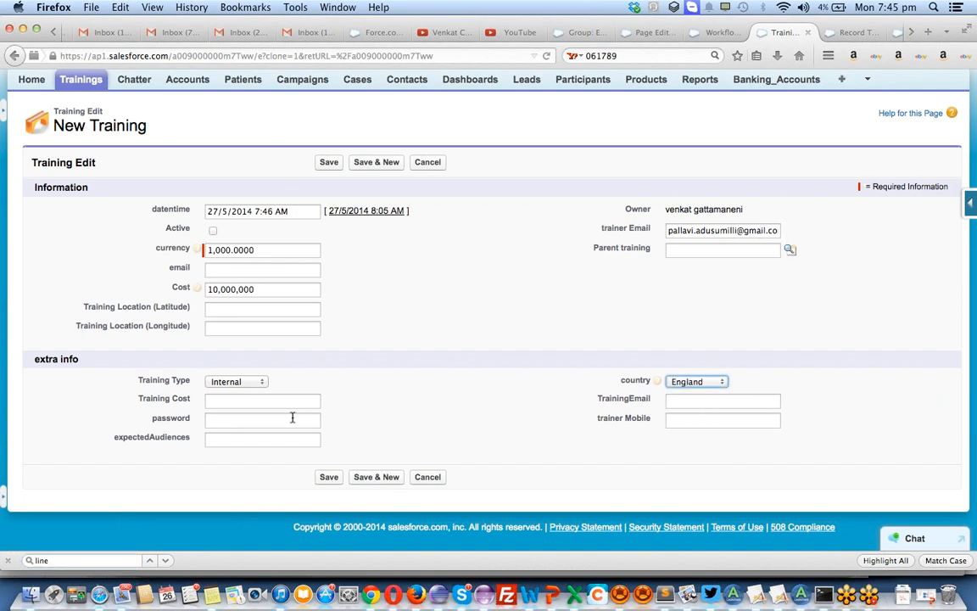
click(229, 382)
click(225, 445)
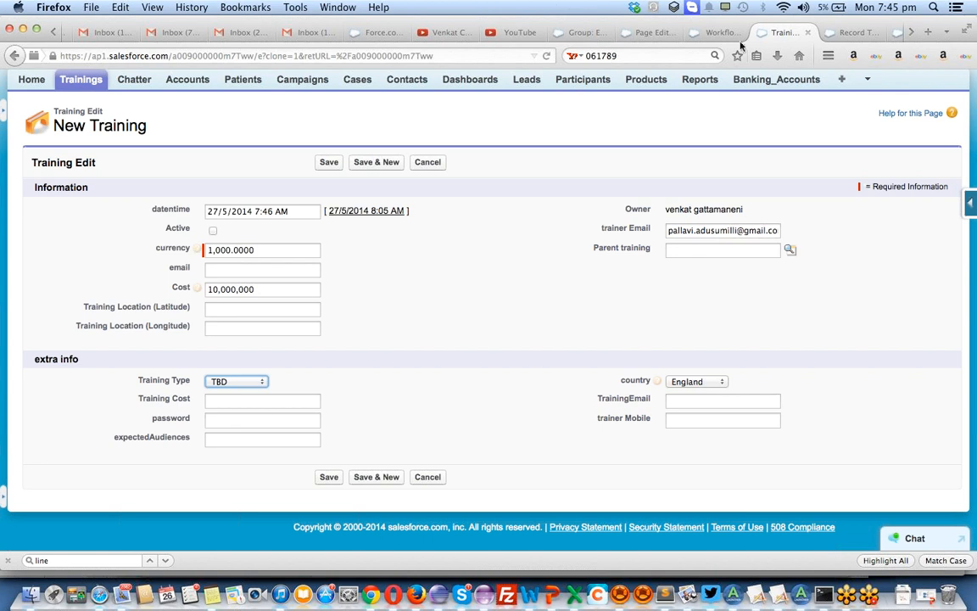
click(717, 33)
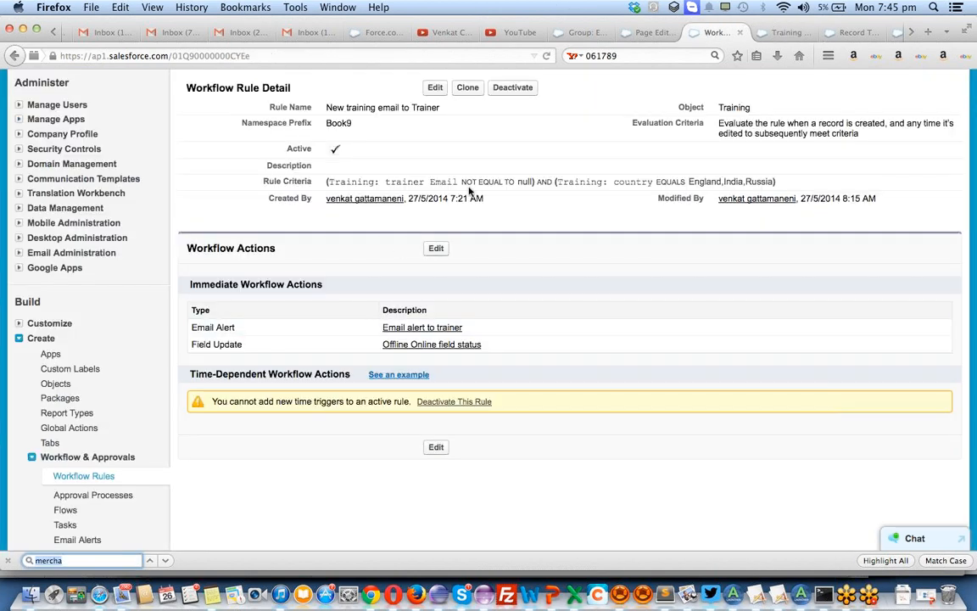
Step: Save the England training, which becomes Training-000060 with Training Type changed to Online
double_click(663, 183)
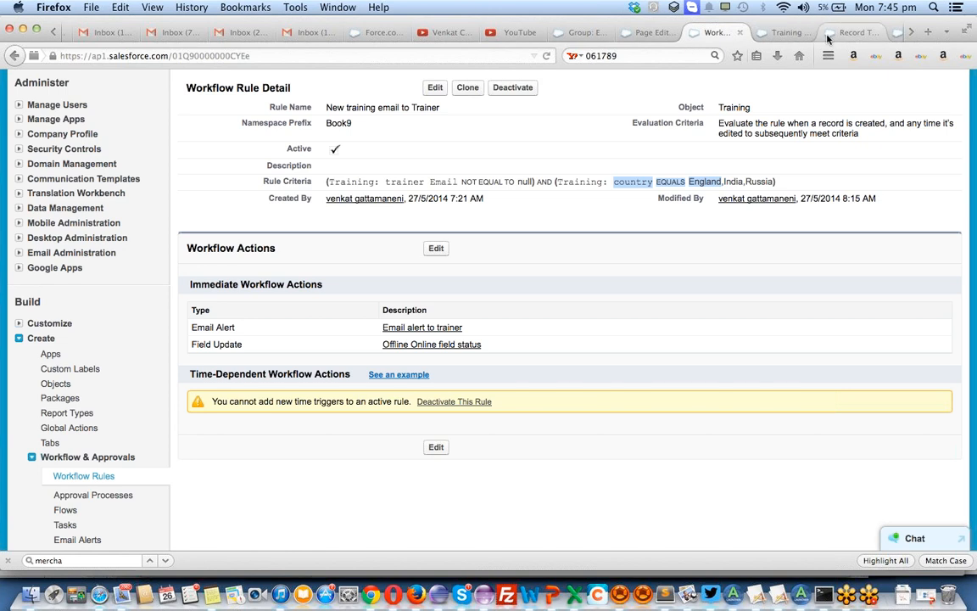
click(778, 33)
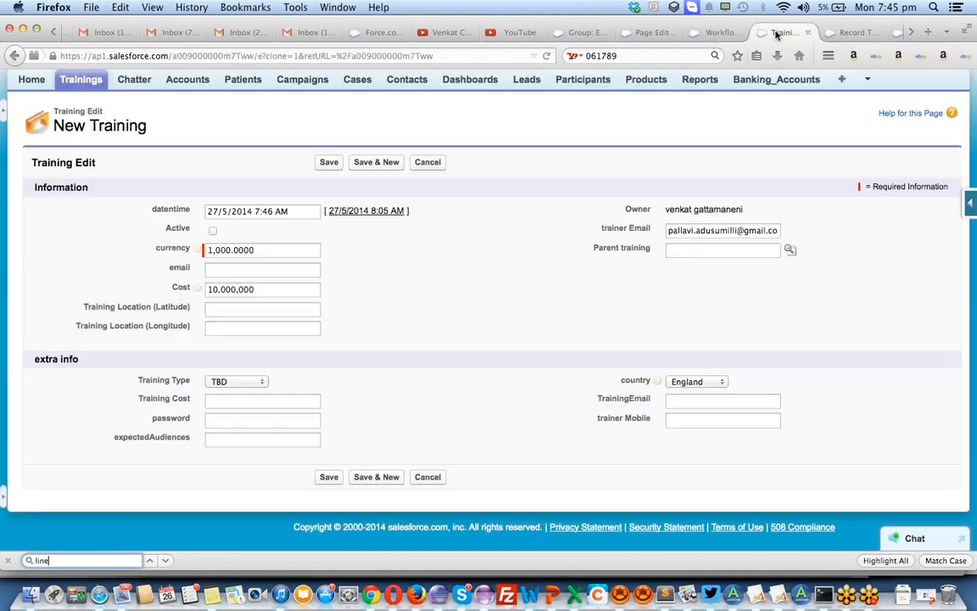
click(330, 479)
click(329, 478)
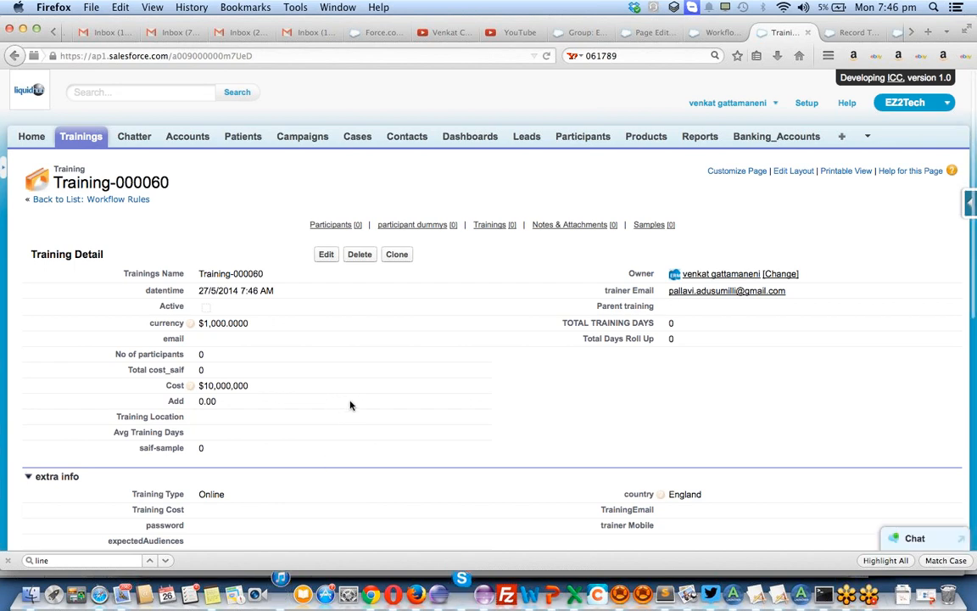
scroll(350, 404, down, 3)
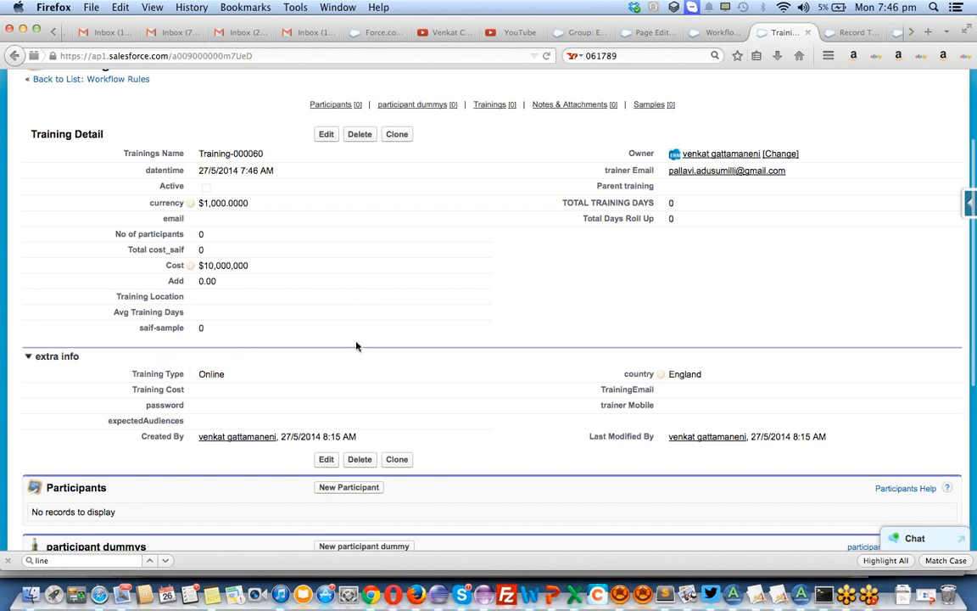
Step: Clone the training with country US and Training Type External, save it as Training-000061, and clone again
click(395, 135)
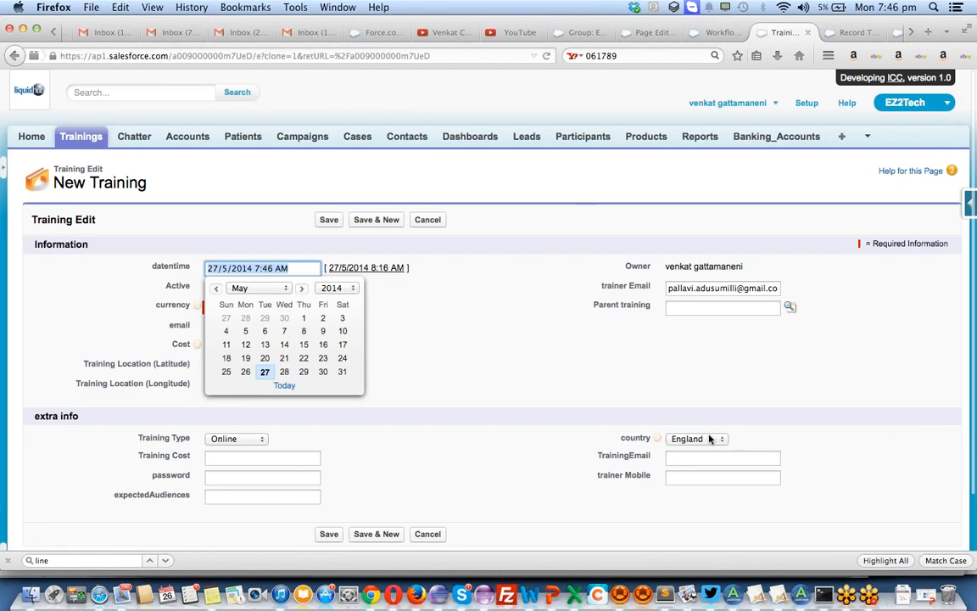
click(713, 439)
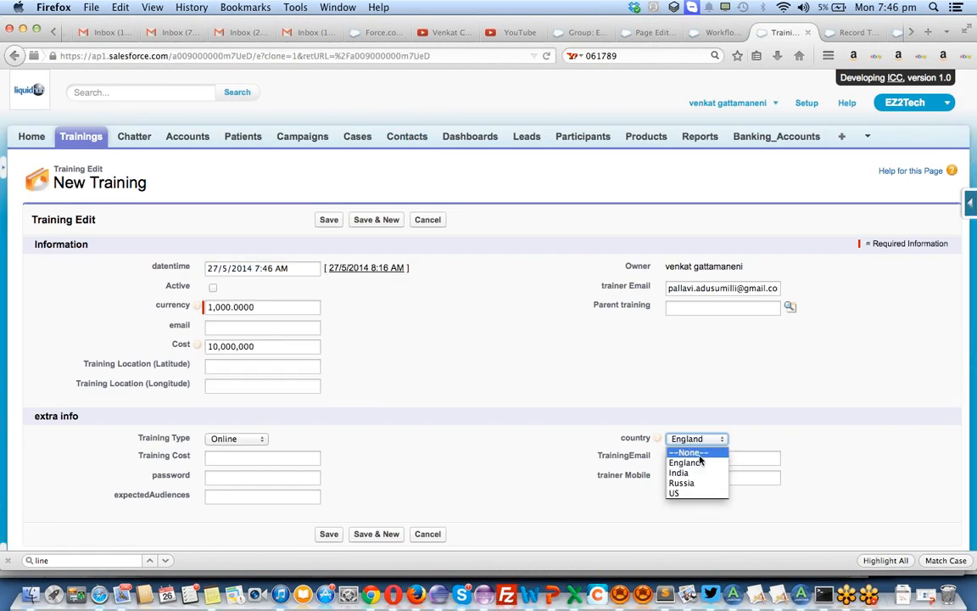
click(692, 494)
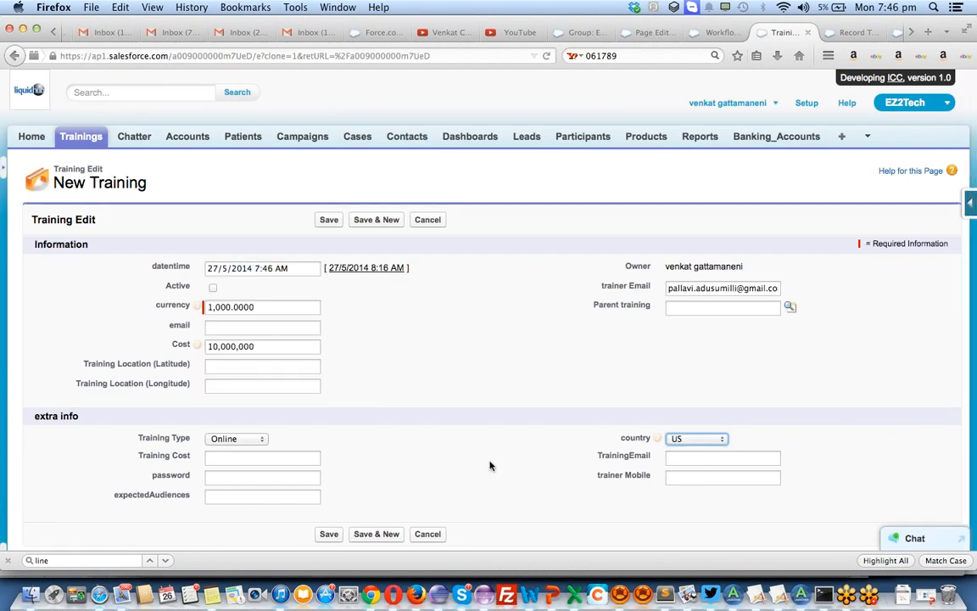
click(239, 439)
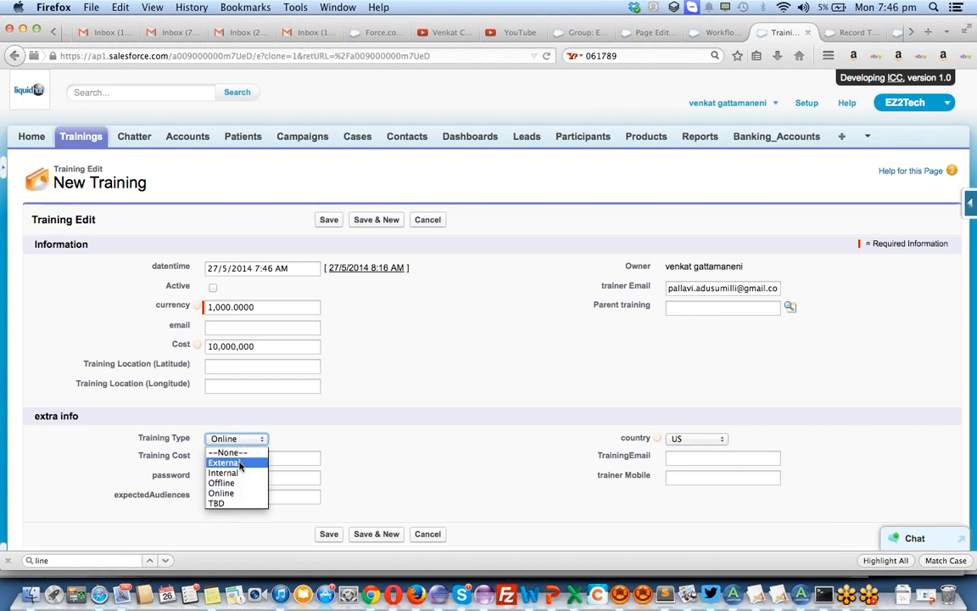
click(240, 463)
click(334, 534)
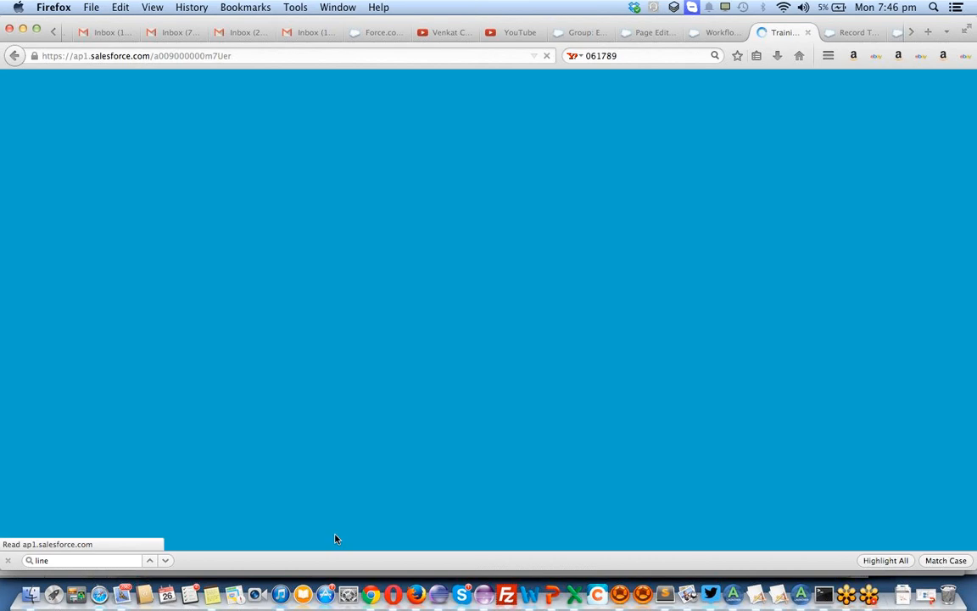
scroll(397, 451, down, 4)
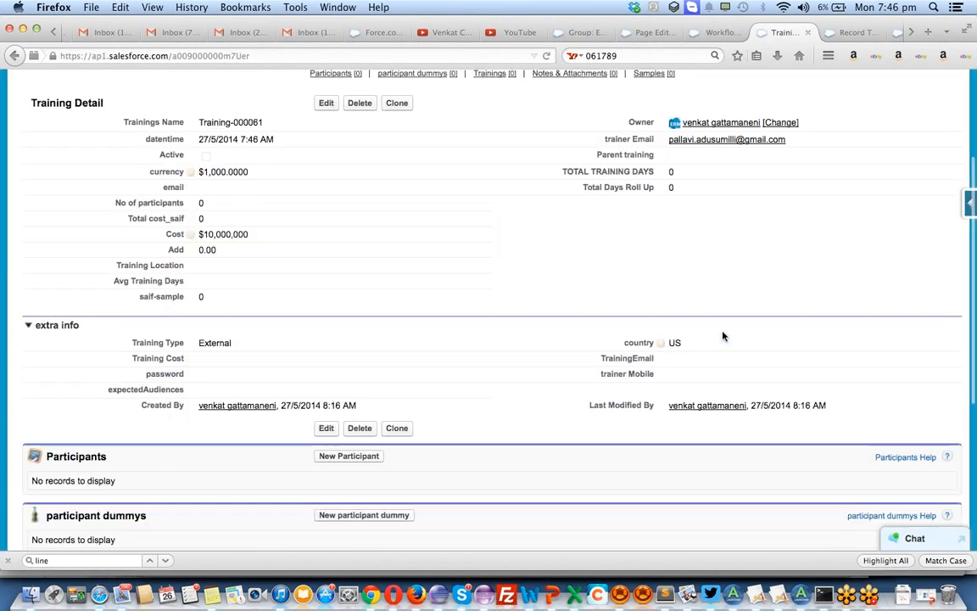
click(392, 429)
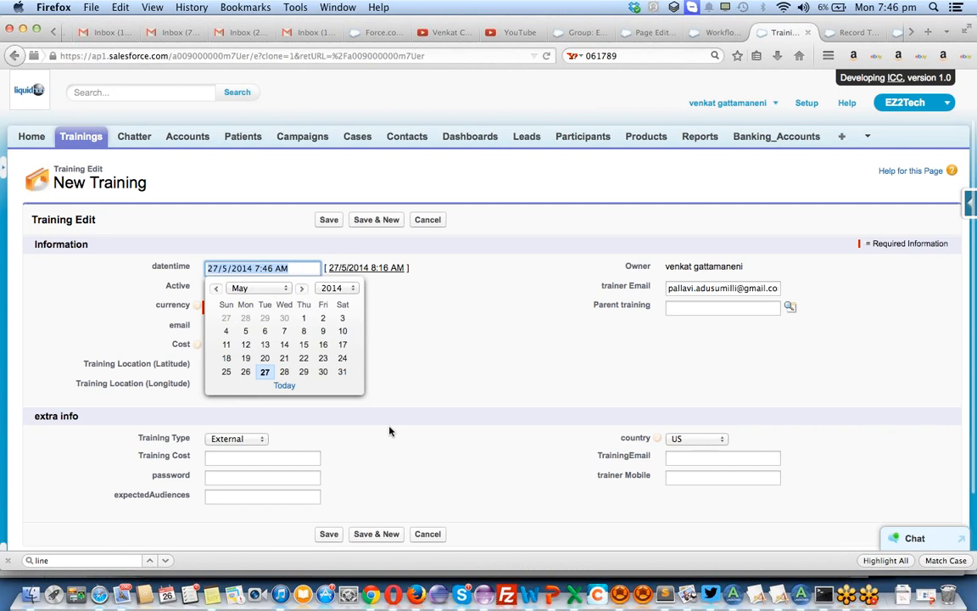
Step: Set the cloned training's country to Russia and save it as Training-000062
click(709, 440)
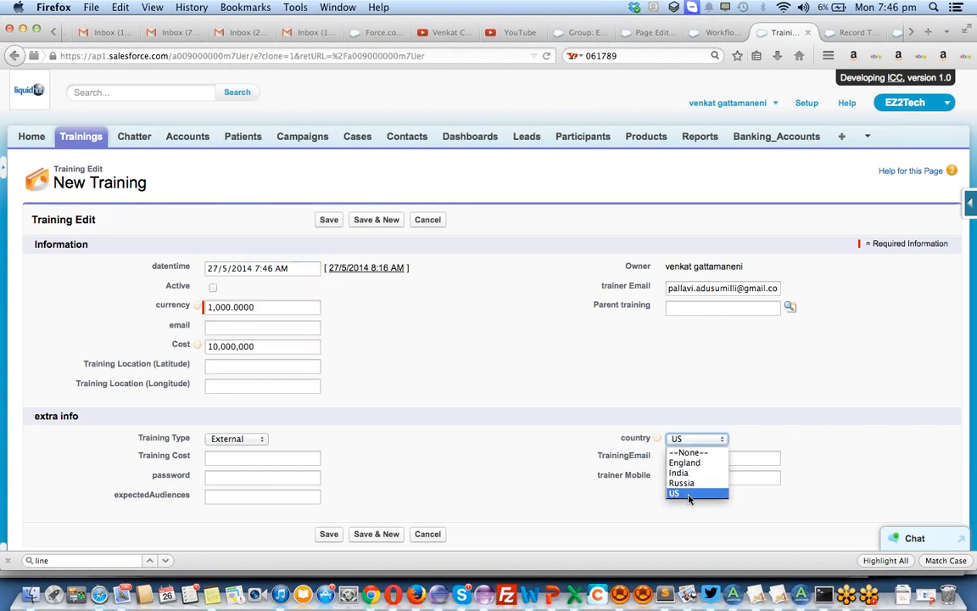
click(691, 482)
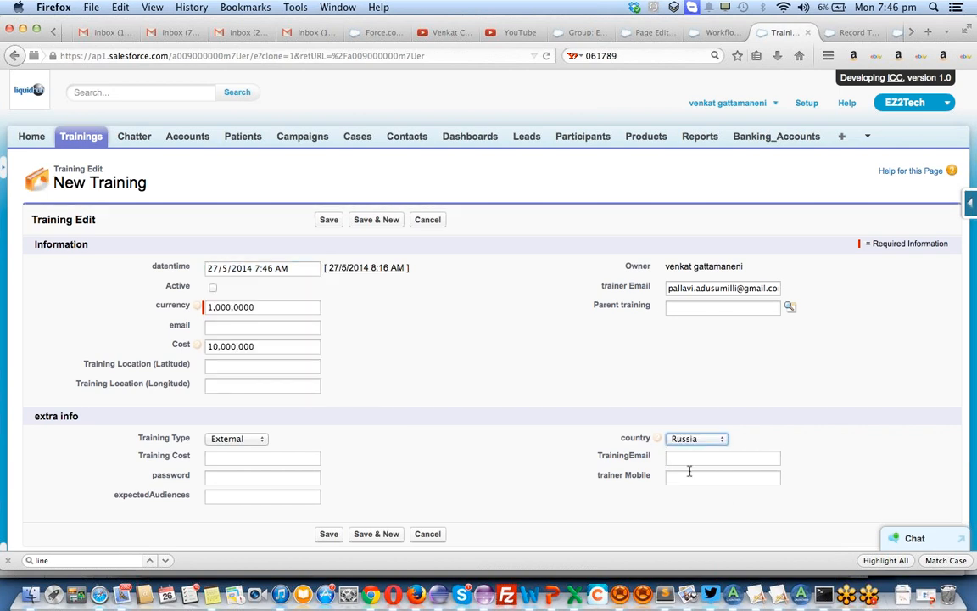
click(330, 221)
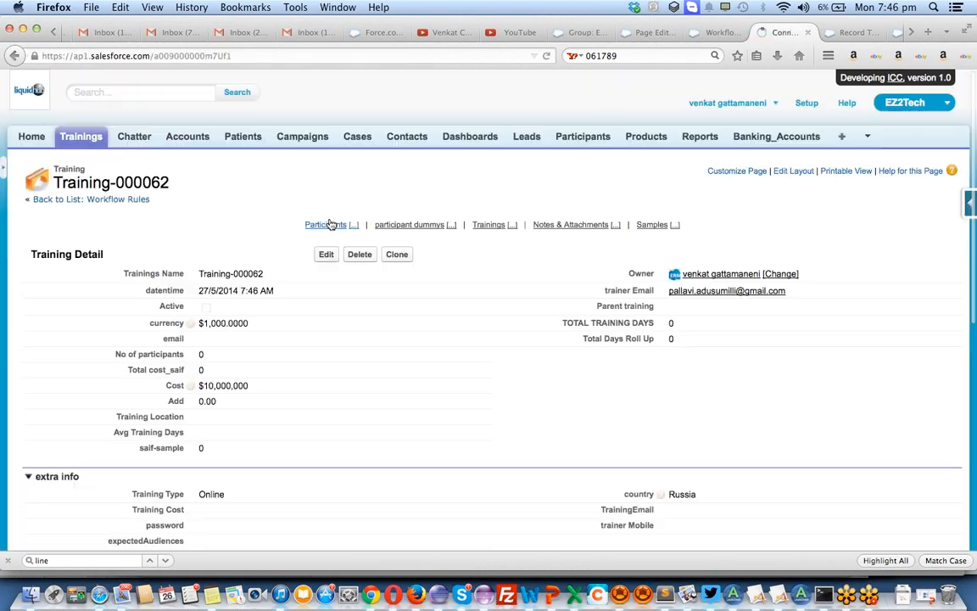
mouse_move(330, 224)
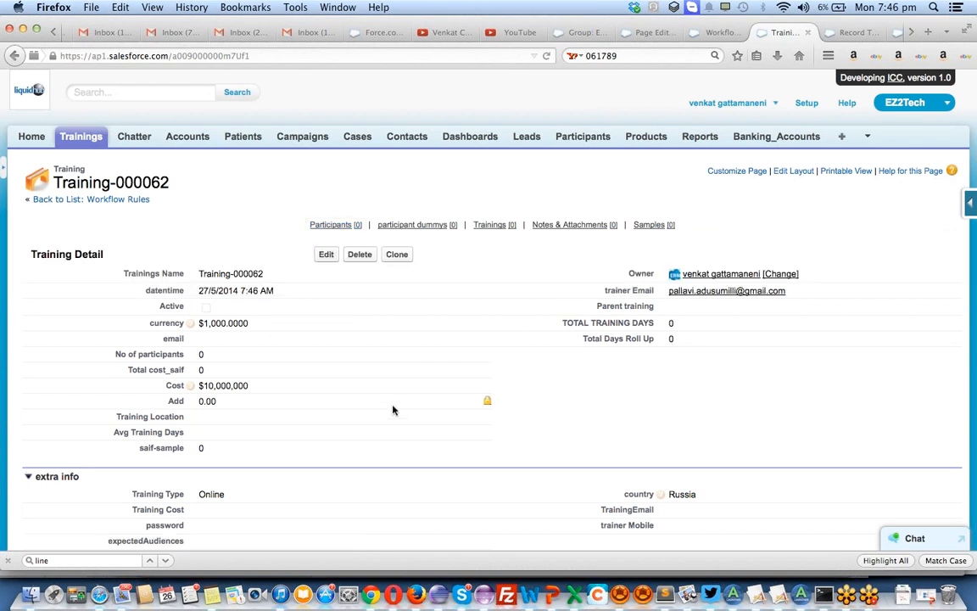
scroll(393, 410, down, 3)
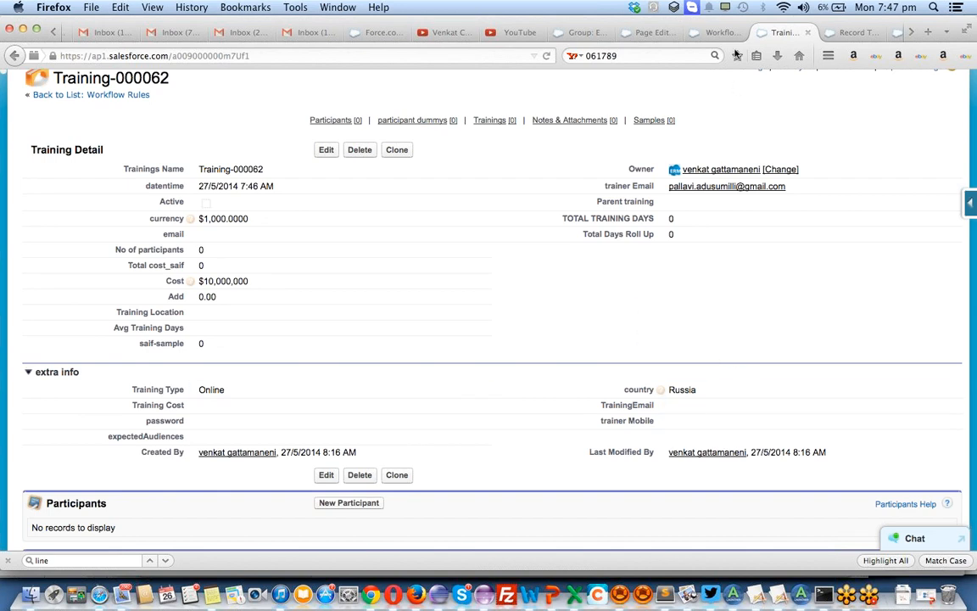
click(717, 32)
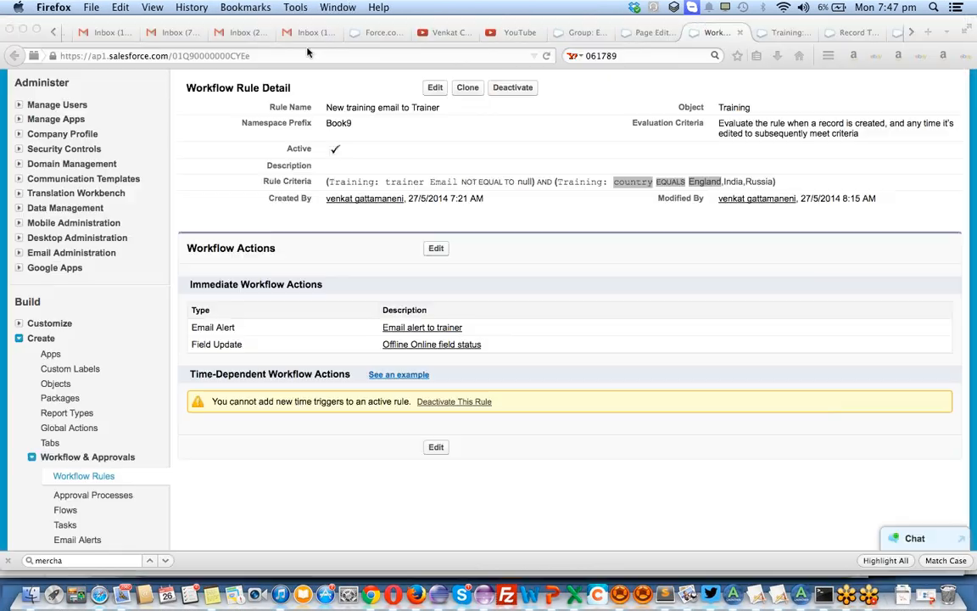
Step: Refresh the Gmail inbox and open the New Training-000060 notification email
click(160, 34)
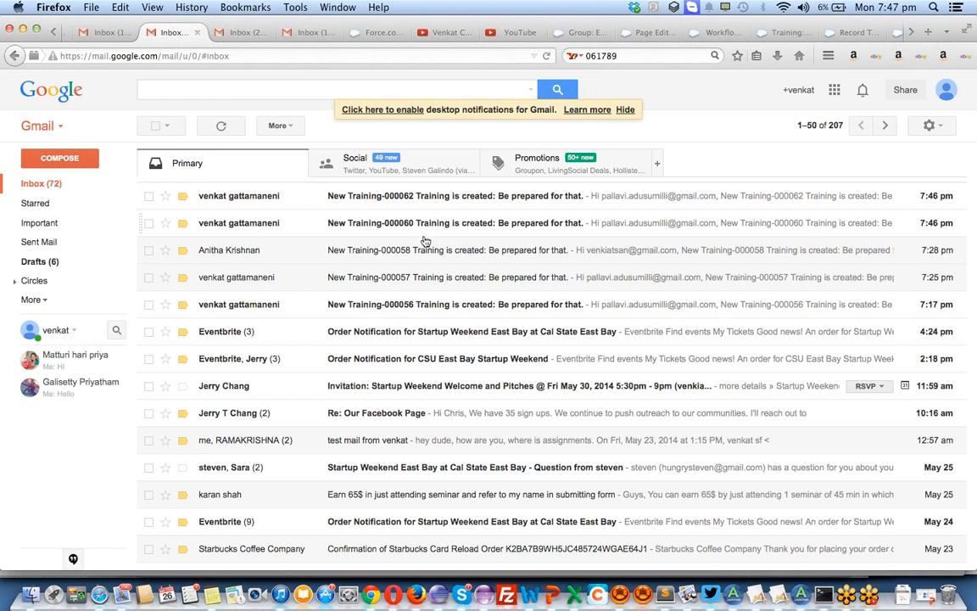
key(super+r)
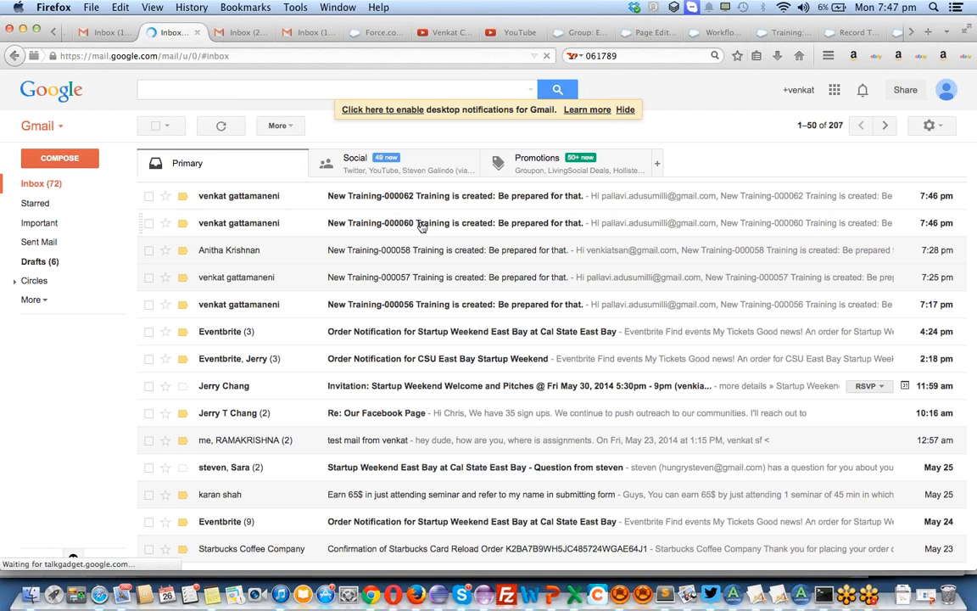
click(421, 225)
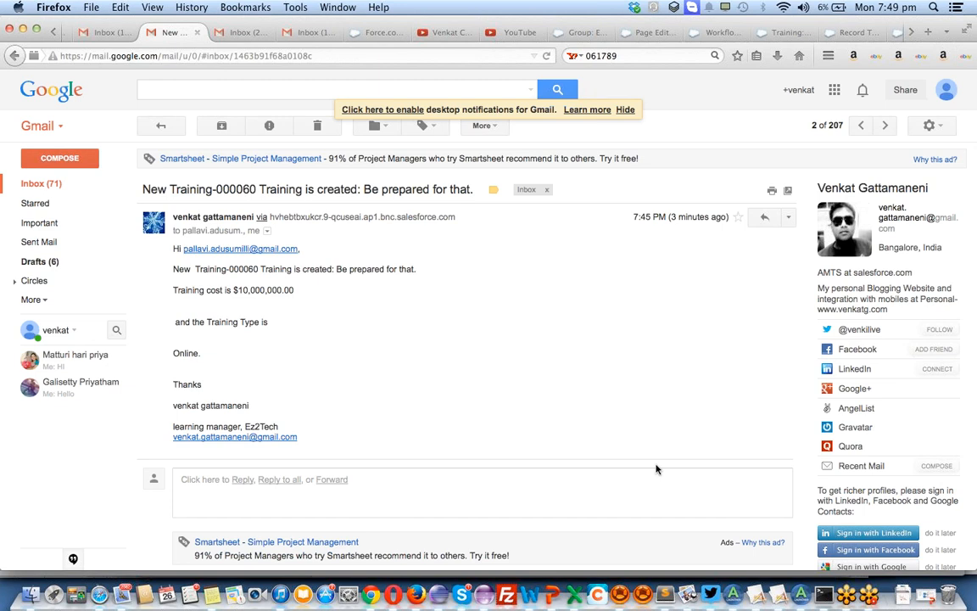
Step: Launch Chatter Desktop from the Dock and authorize it
click(581, 560)
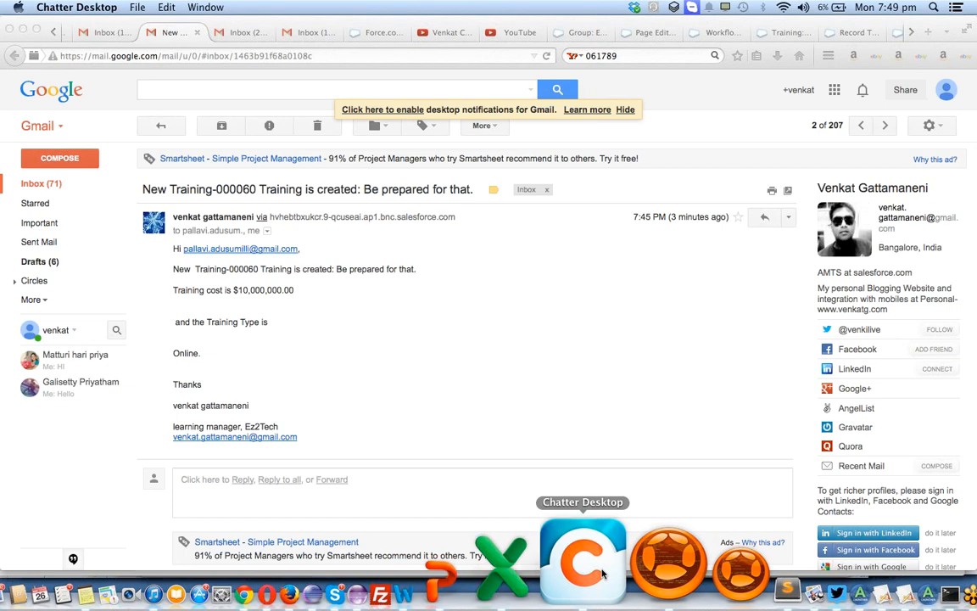
click(487, 322)
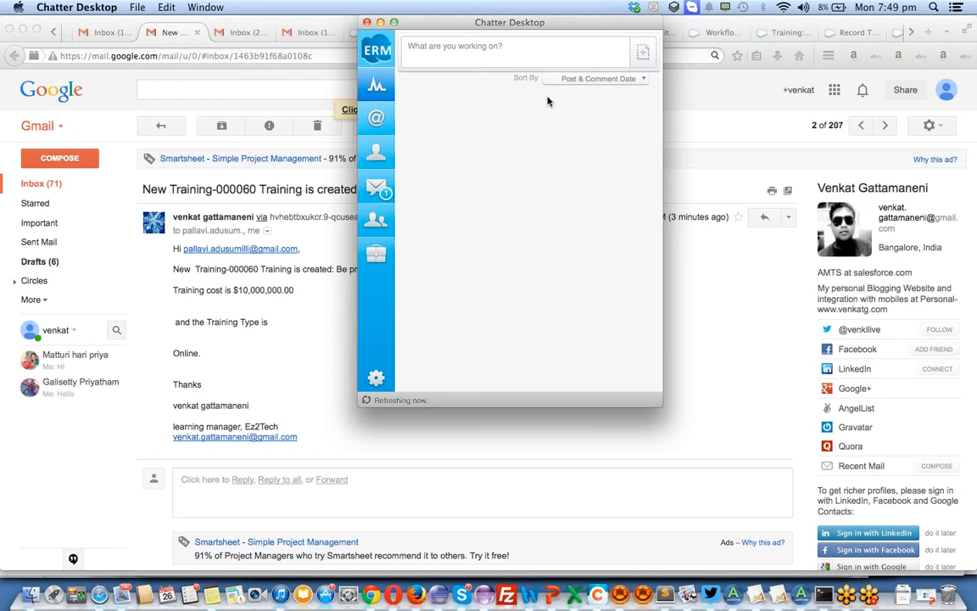
Step: Scroll the Chatter feed and expand all comments on the #assignment1 post
click(519, 48)
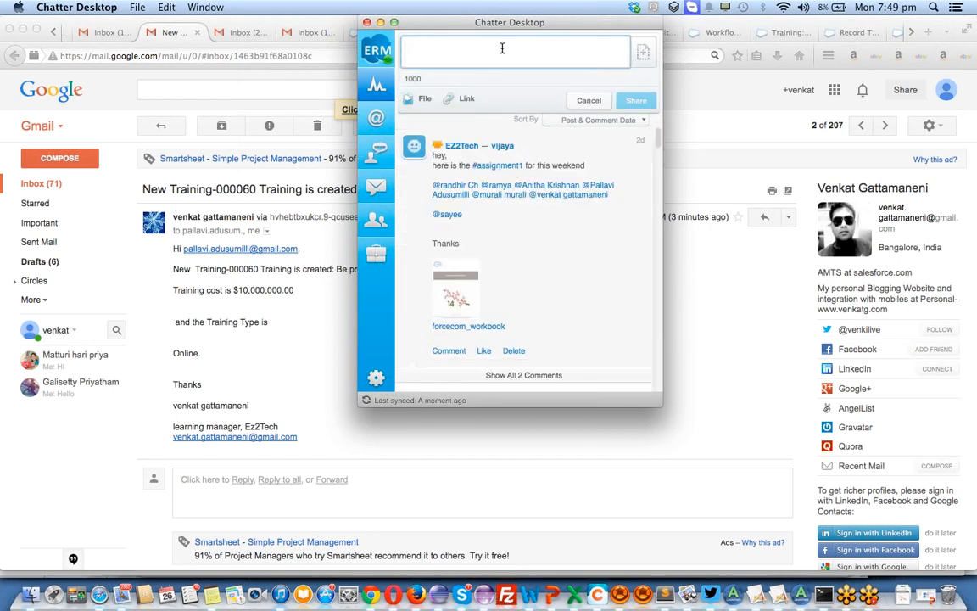
scroll(535, 291, down, 10)
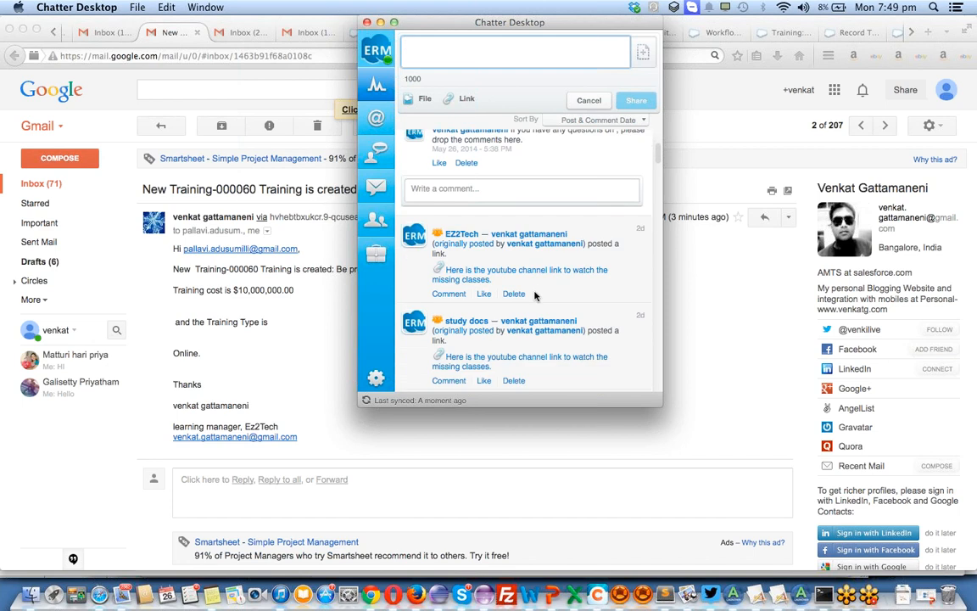
scroll(535, 295, up, 10)
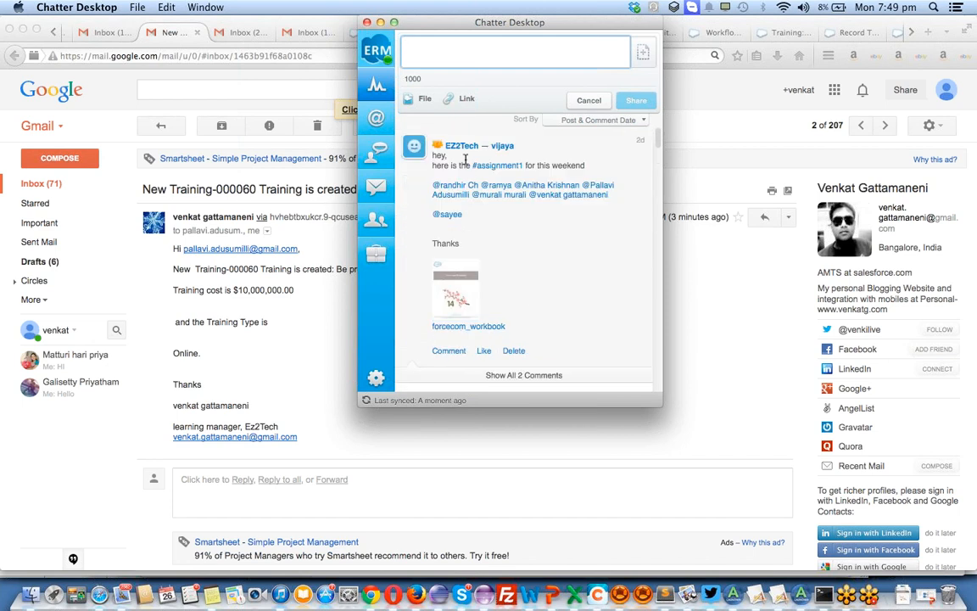
scroll(526, 260, down, 2)
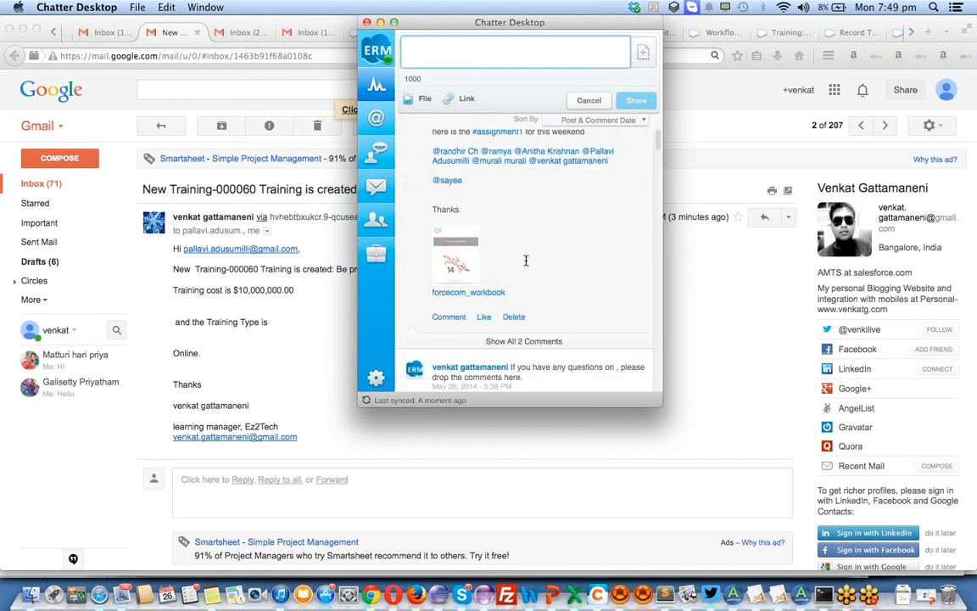
scroll(526, 260, up, 2)
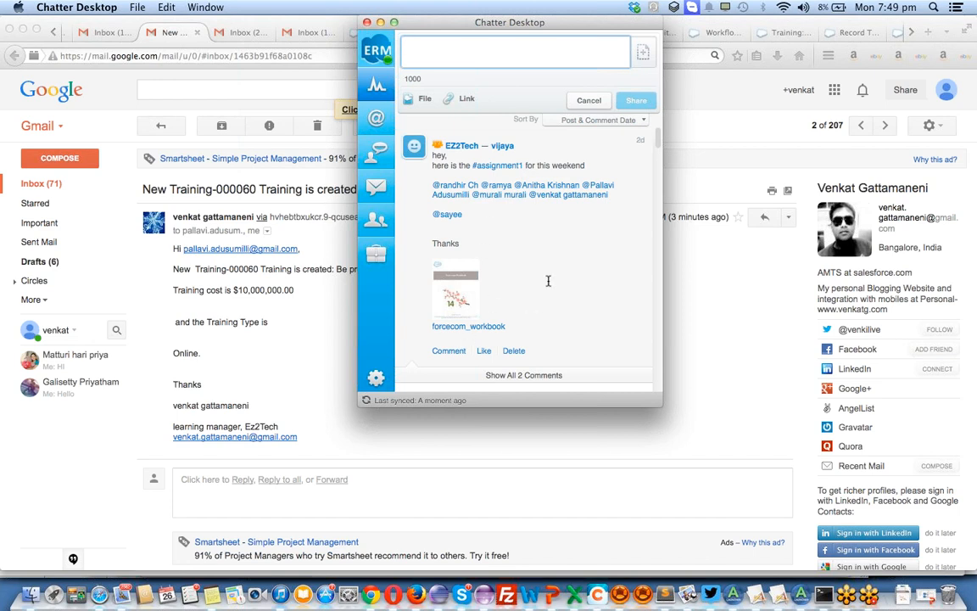
scroll(548, 280, down, 3)
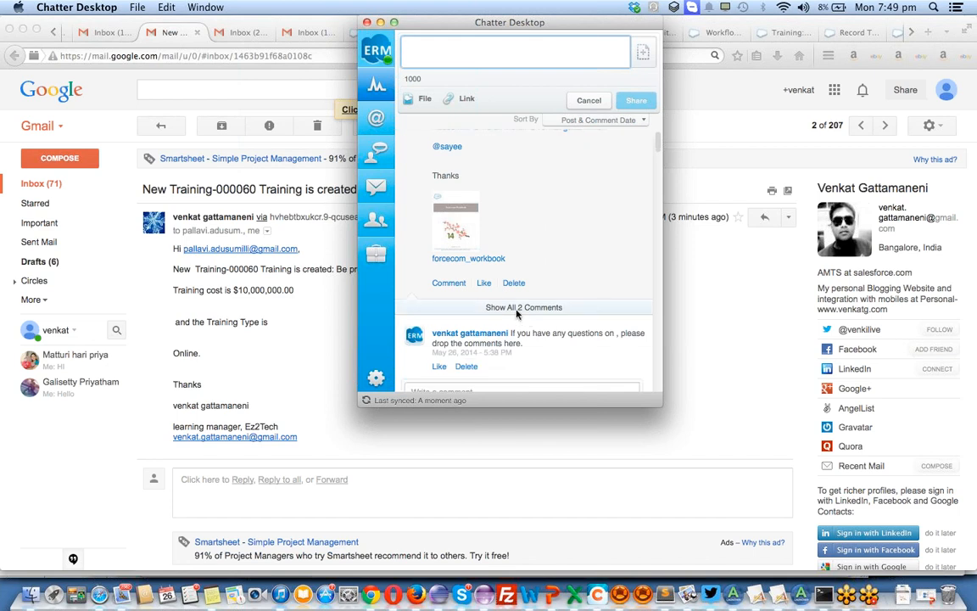
click(517, 310)
scroll(492, 253, down, 5)
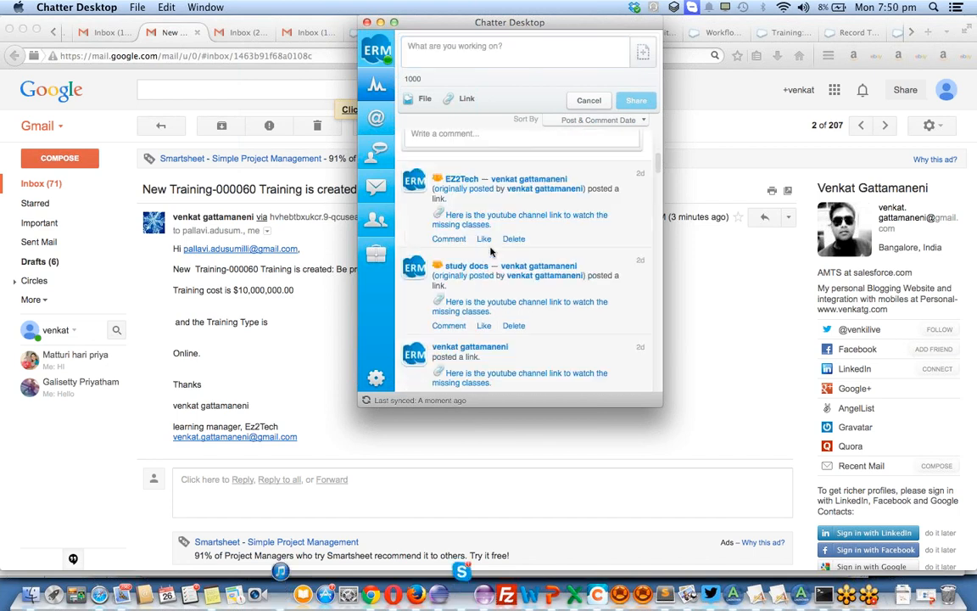
scroll(491, 253, up, 5)
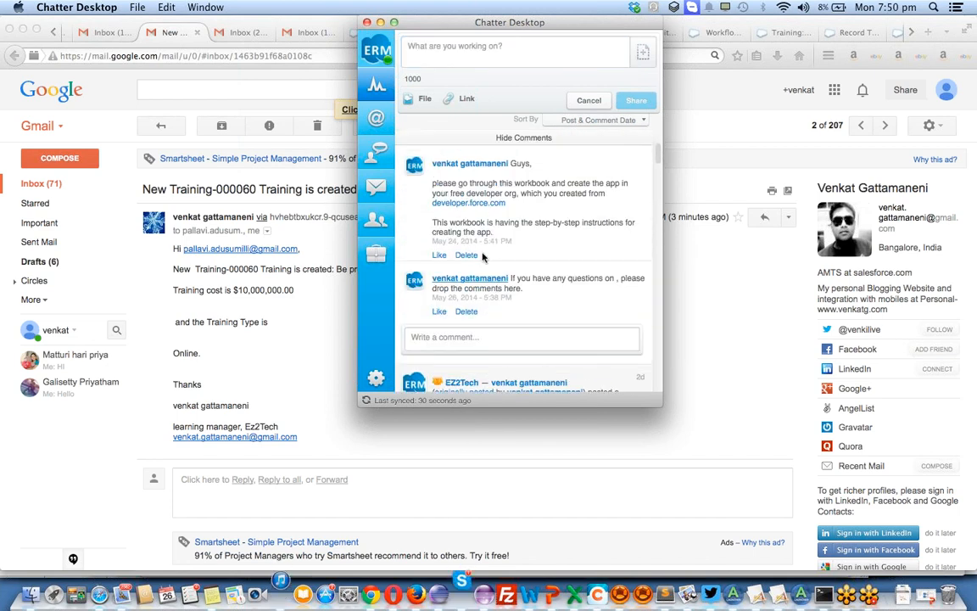
scroll(510, 284, down, 4)
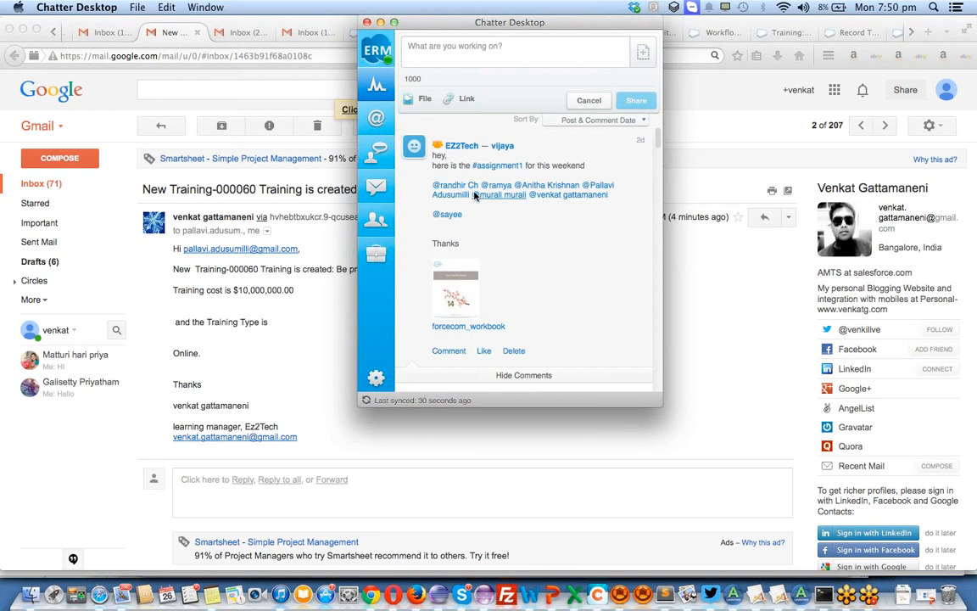
scroll(558, 259, down, 5)
scroll(558, 258, up, 3)
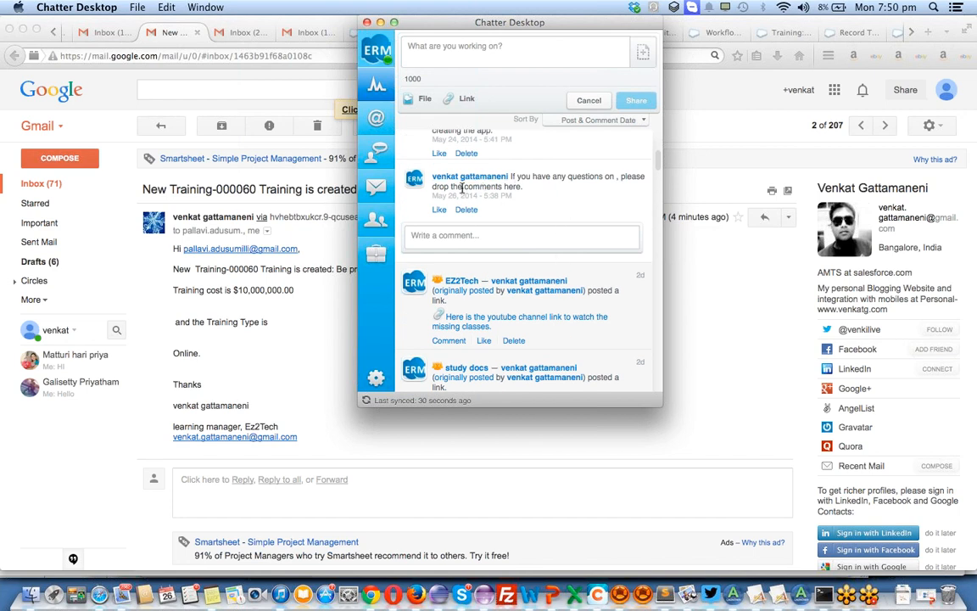
Step: Reply 'Okay' on the post inviting questions and refresh the feed
click(499, 243)
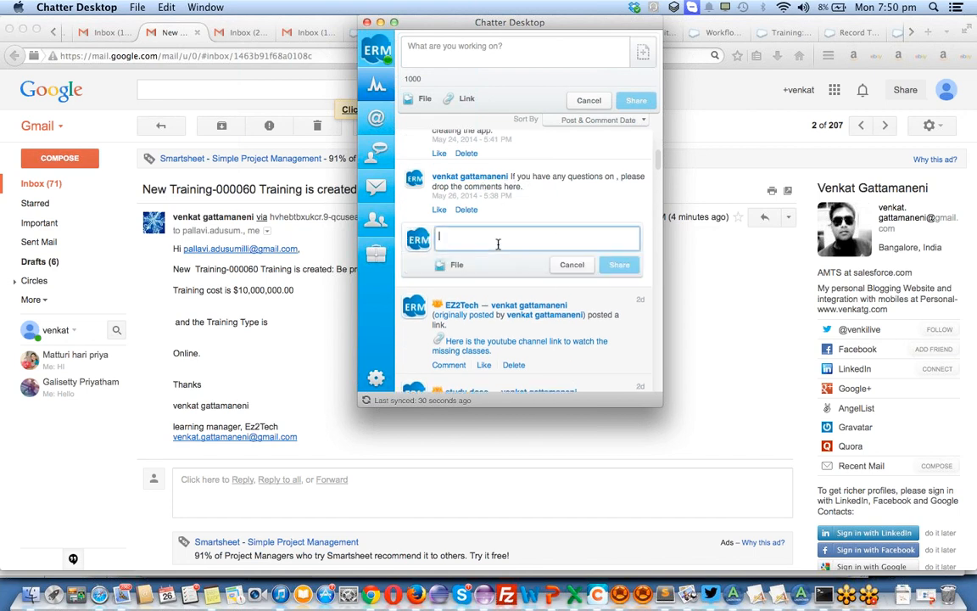
text(Okay)
click(567, 264)
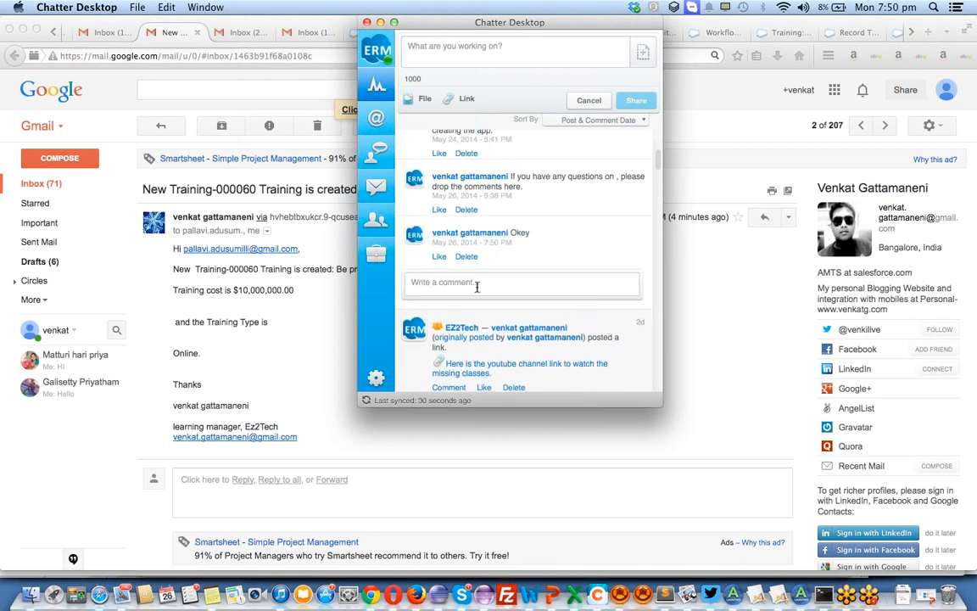
click(473, 285)
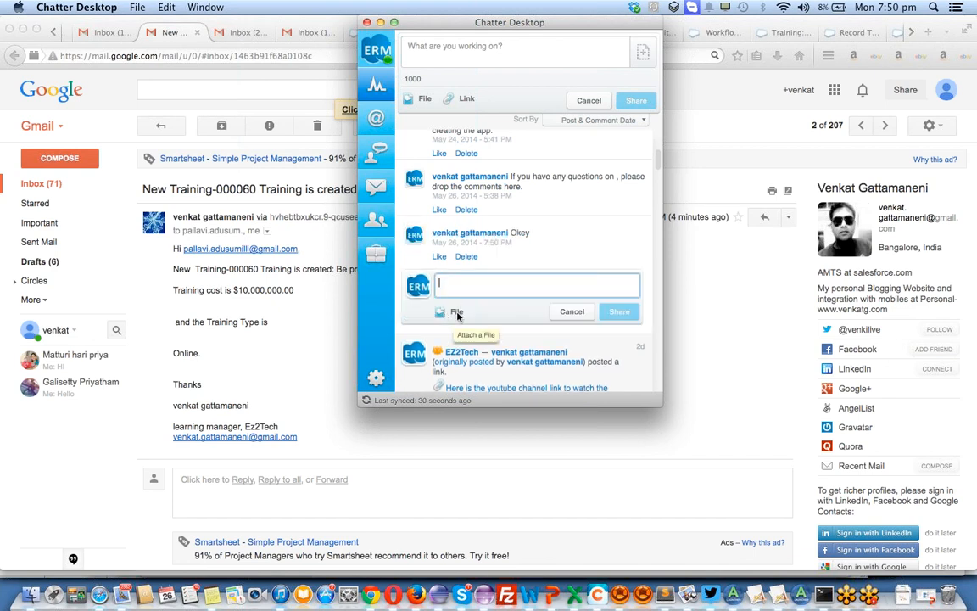
scroll(499, 241, down, 5)
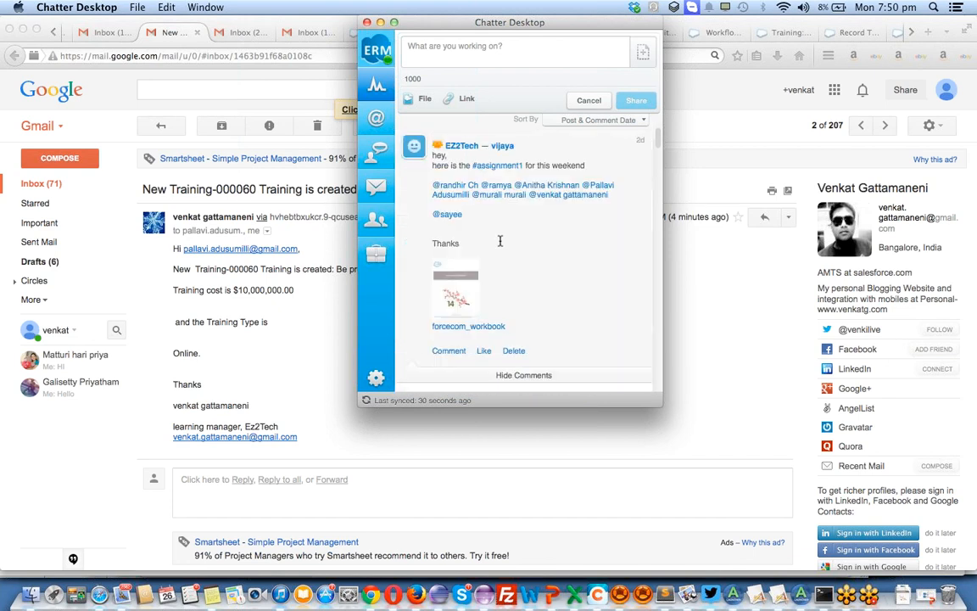
click(376, 90)
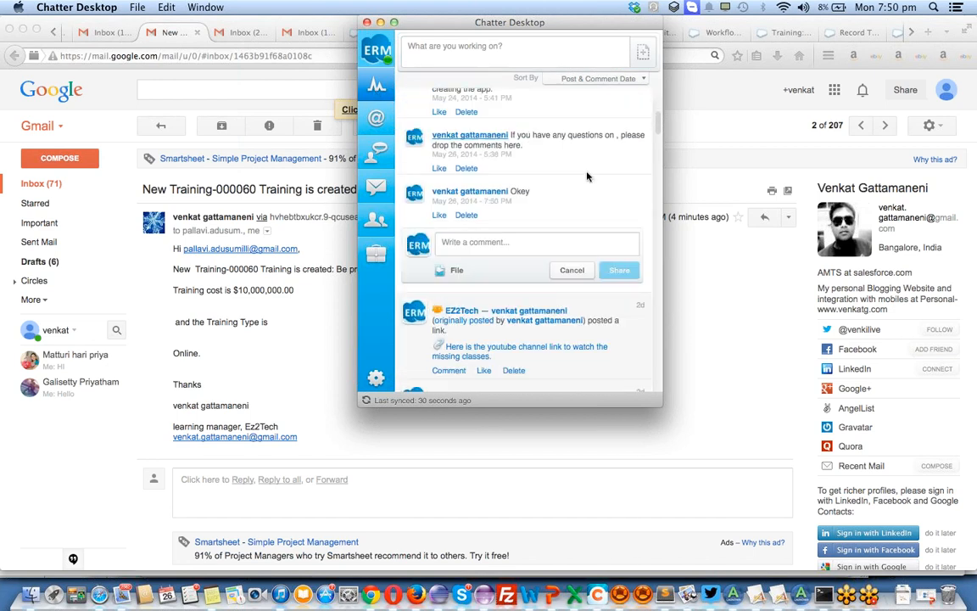
click(377, 120)
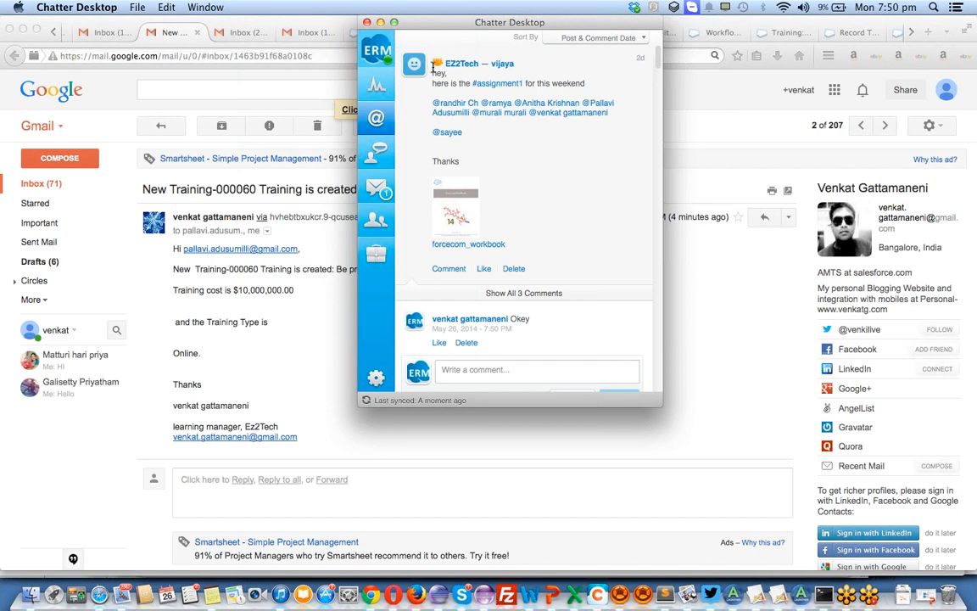
Step: Start a one-to-one chat with a followed online colleague and move its window aside
click(374, 159)
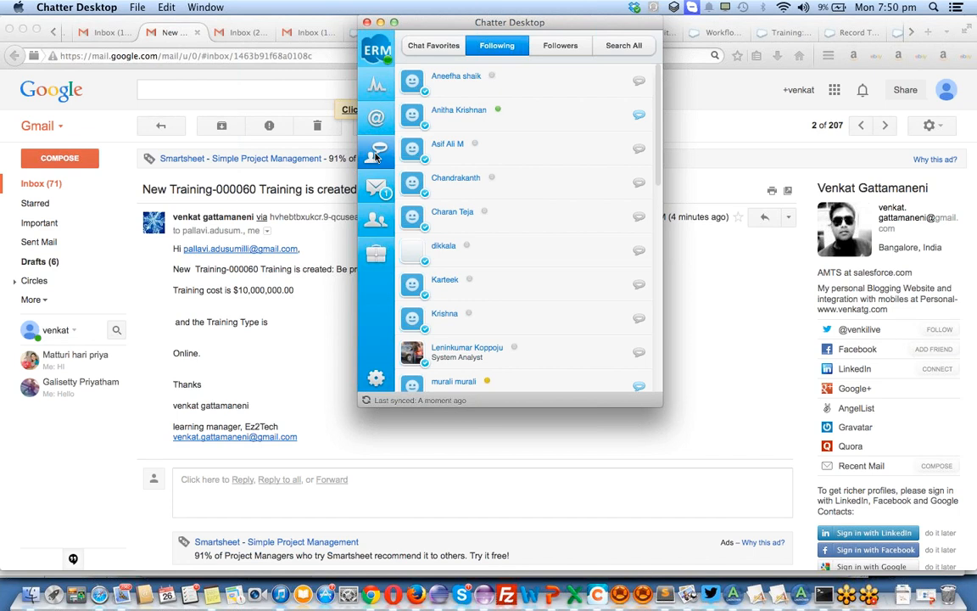
mouse_move(638, 116)
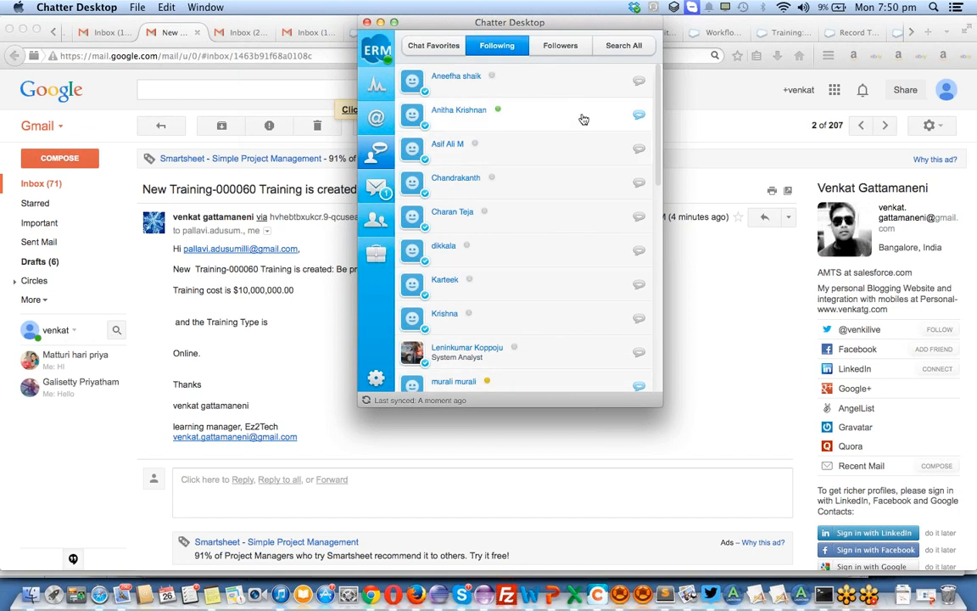
click(639, 117)
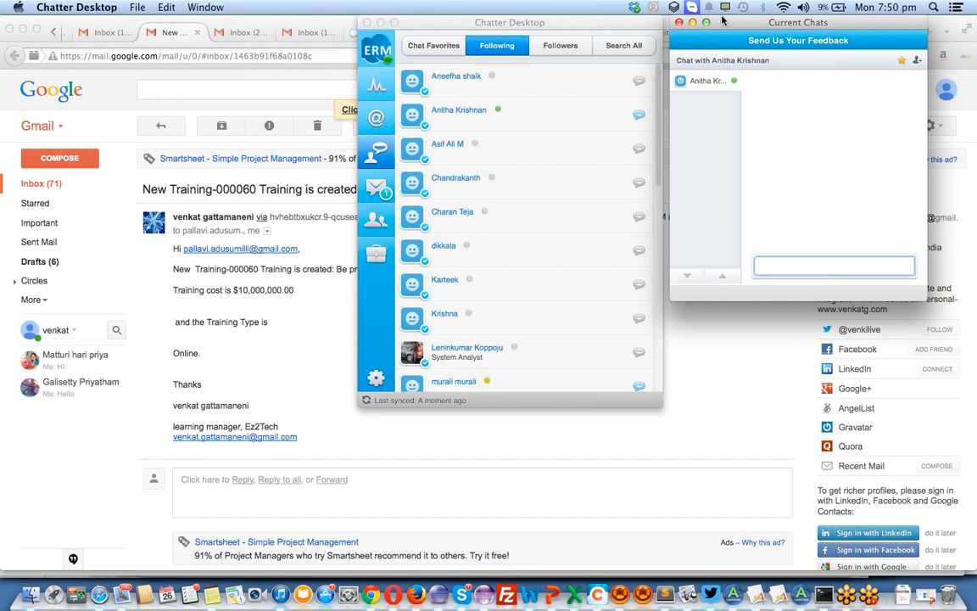
drag(715, 23, 179, 43)
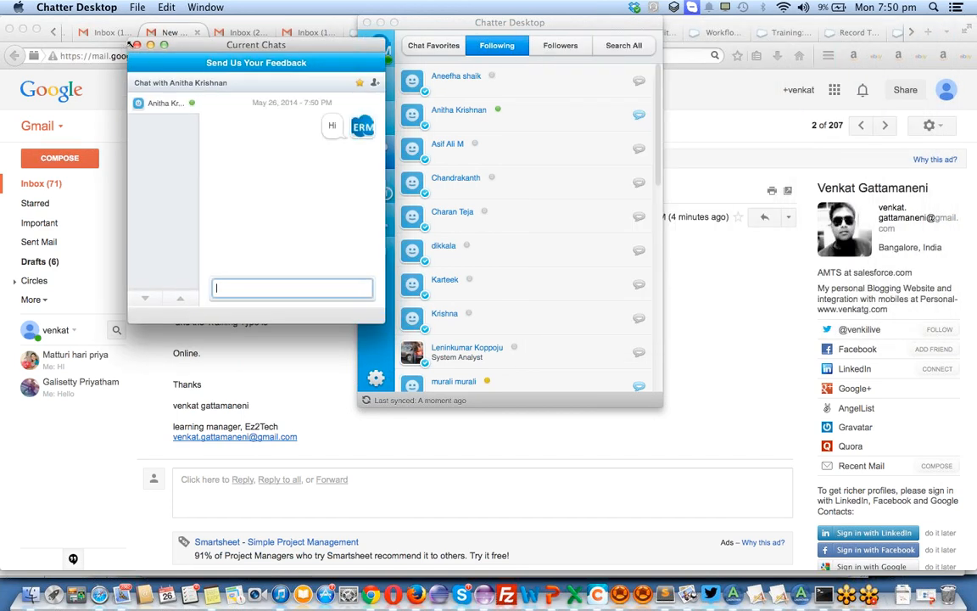
click(135, 44)
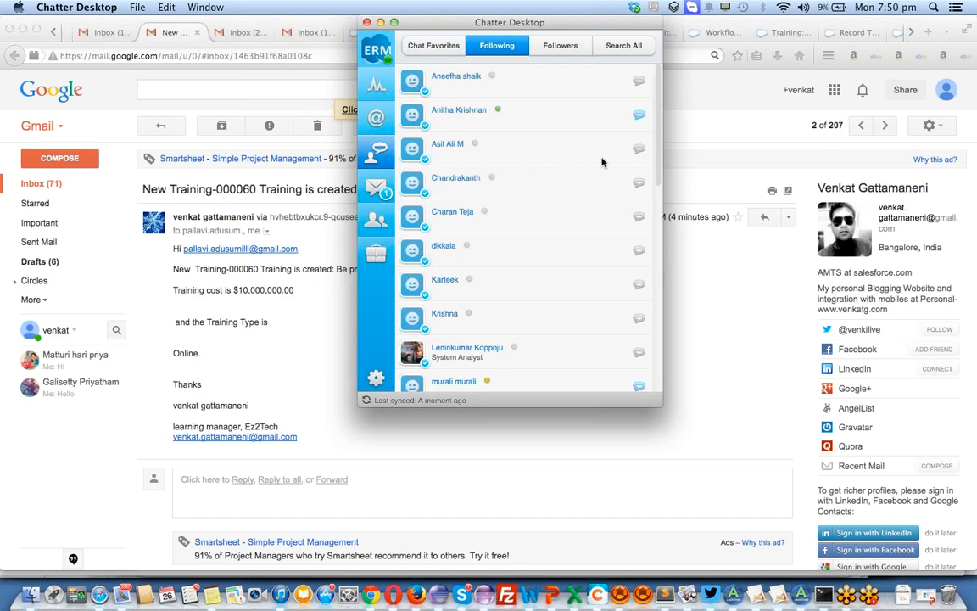
click(640, 117)
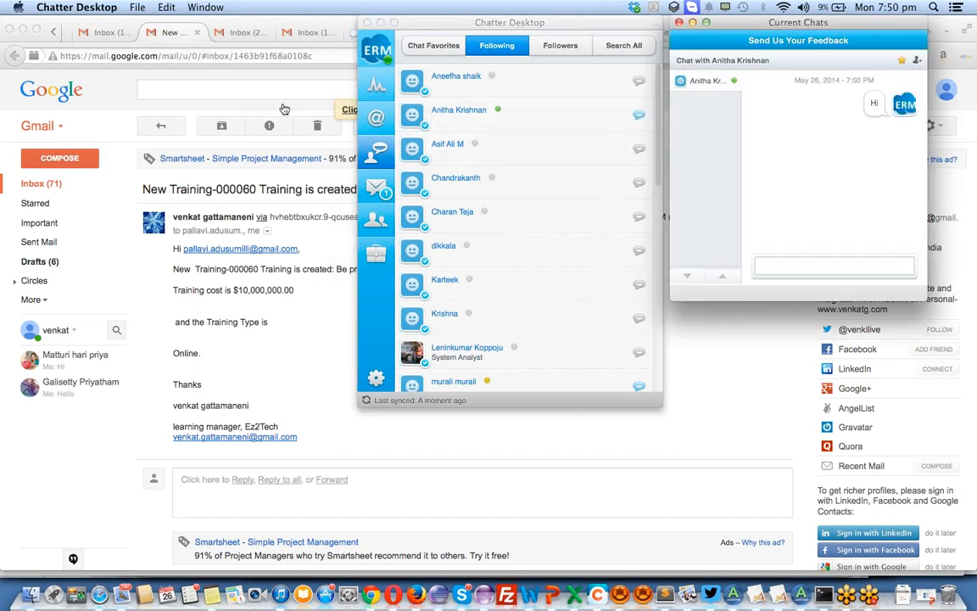
drag(723, 24, 379, 331)
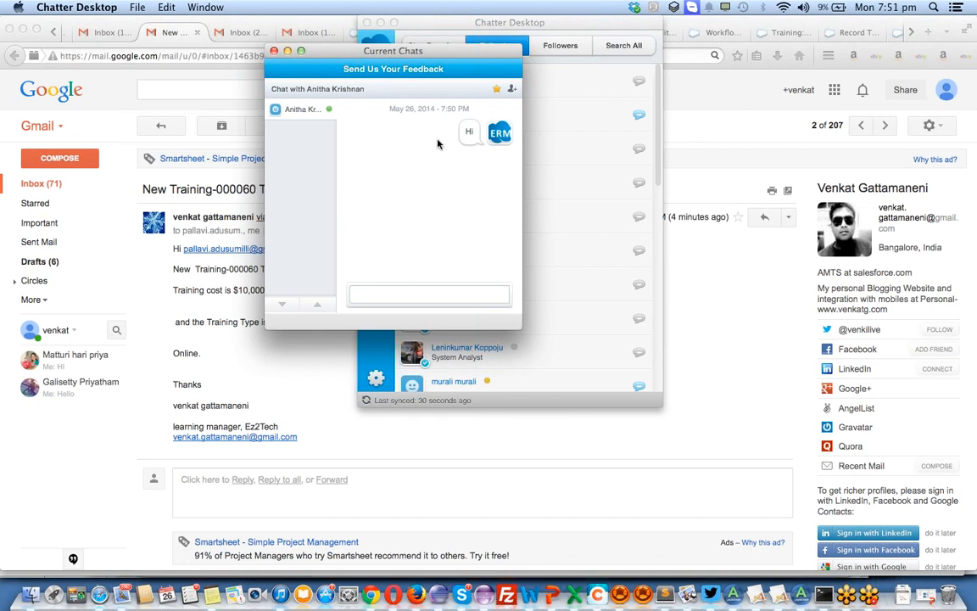
Step: Try Add Participants in the chat, cancel it, and close the Current Chats window
click(511, 88)
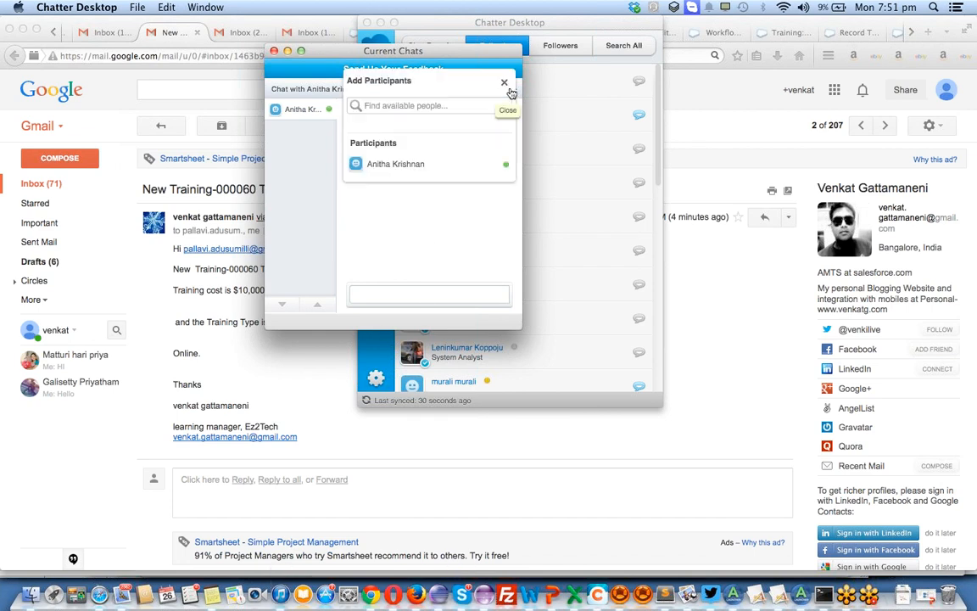
click(440, 104)
text(ez2)
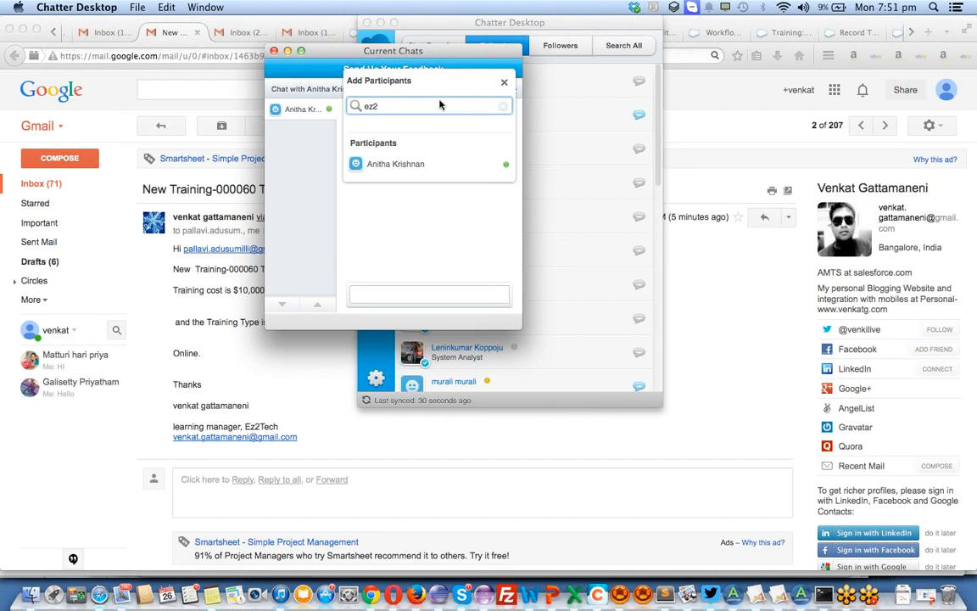
key(BackSpace)
key(BackSpace)
key(BackSpace)
click(503, 81)
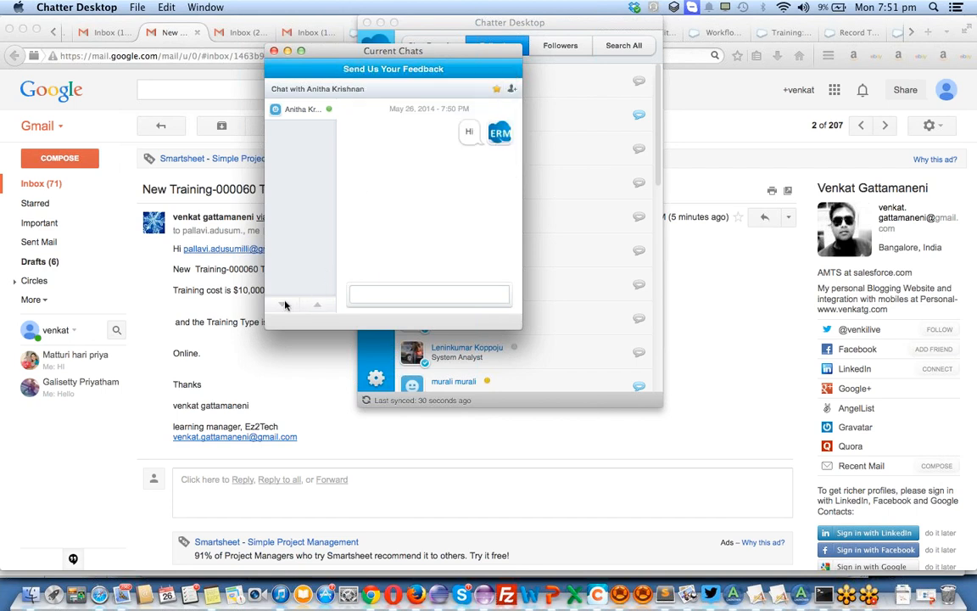
click(395, 294)
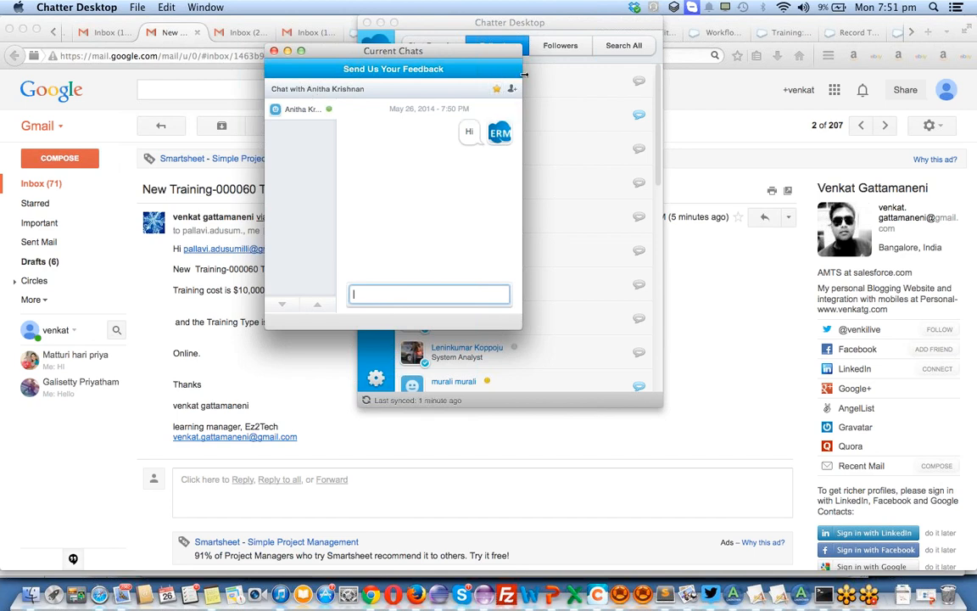
click(273, 50)
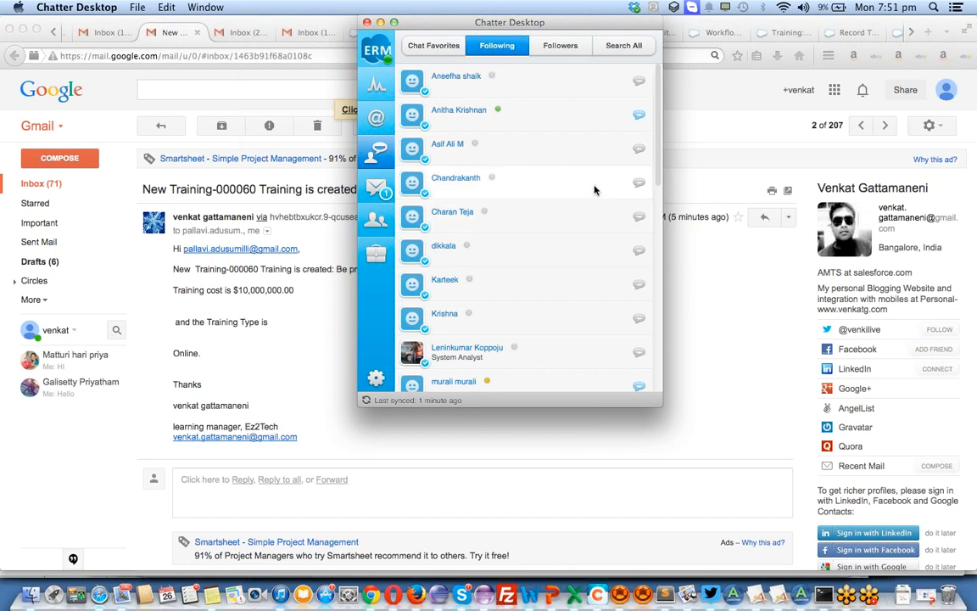
Step: Browse the Followers, People, Favourites and Following tabs, then show the My Groups list
scroll(593, 187, down, 5)
scroll(595, 190, up, 6)
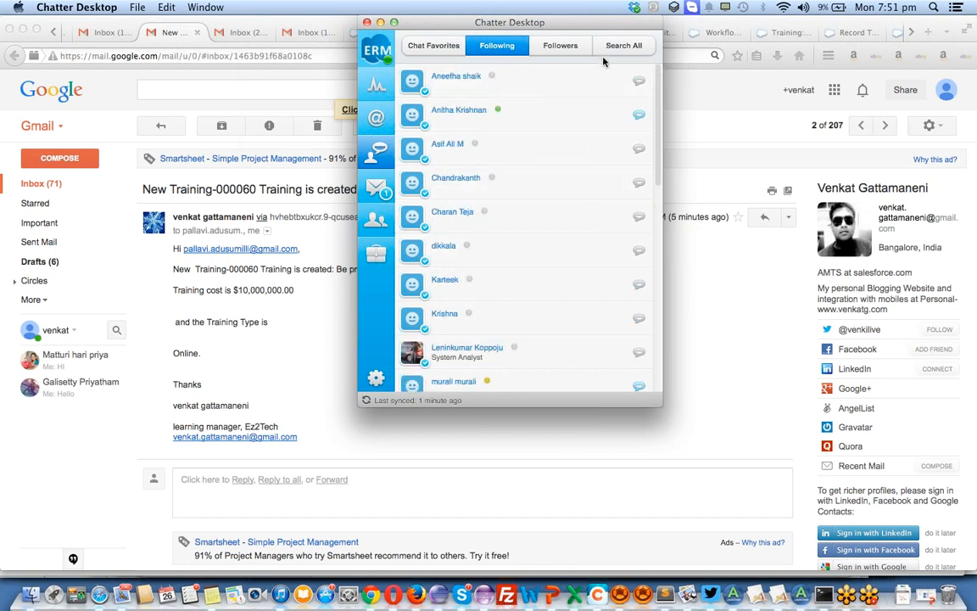
click(567, 49)
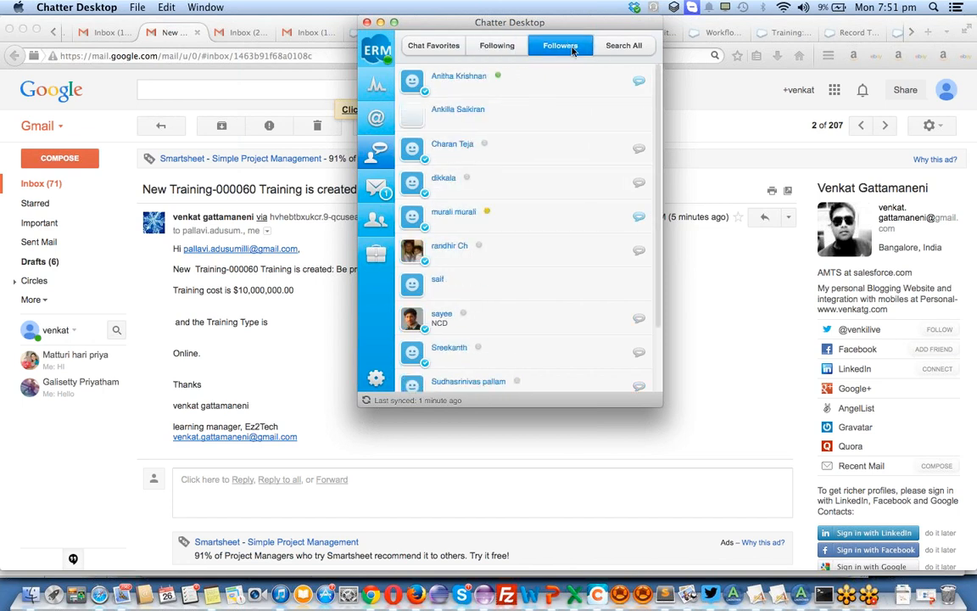
click(632, 48)
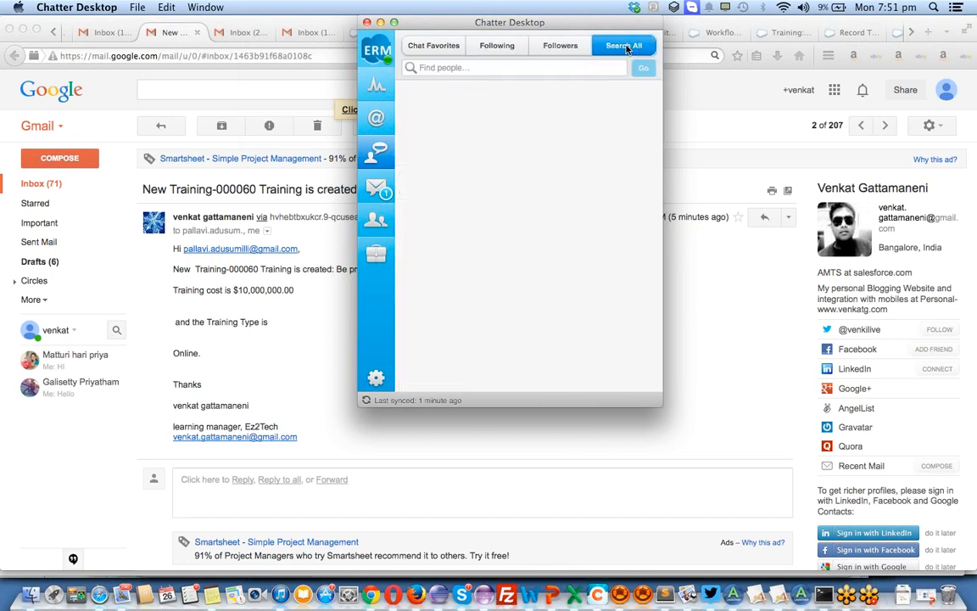
click(504, 45)
click(433, 49)
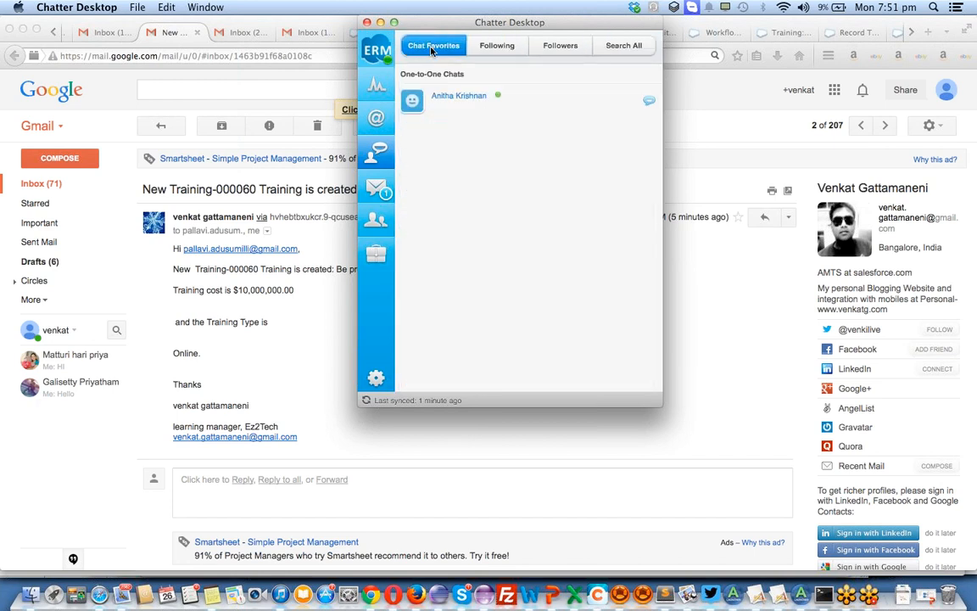
click(497, 45)
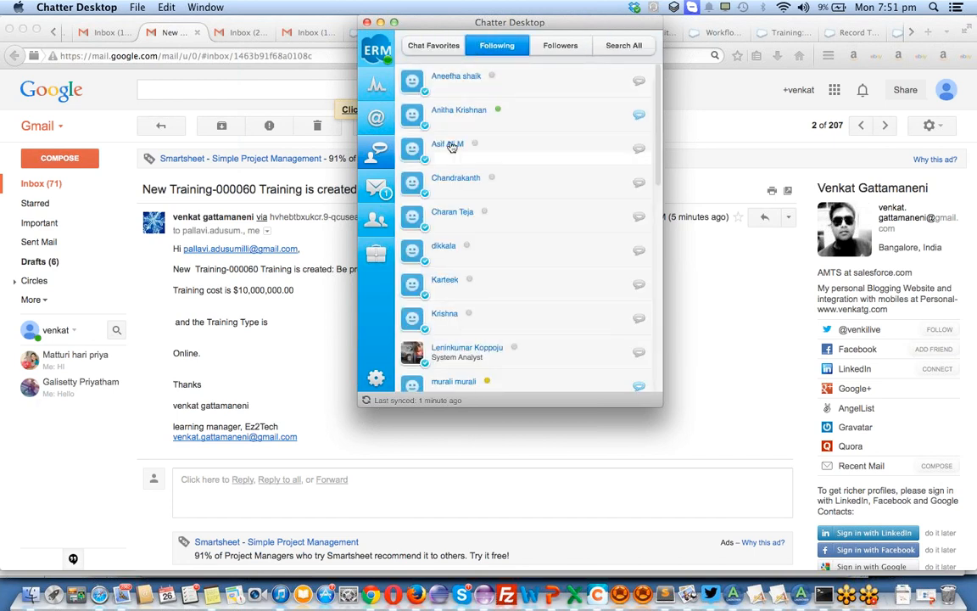
click(377, 222)
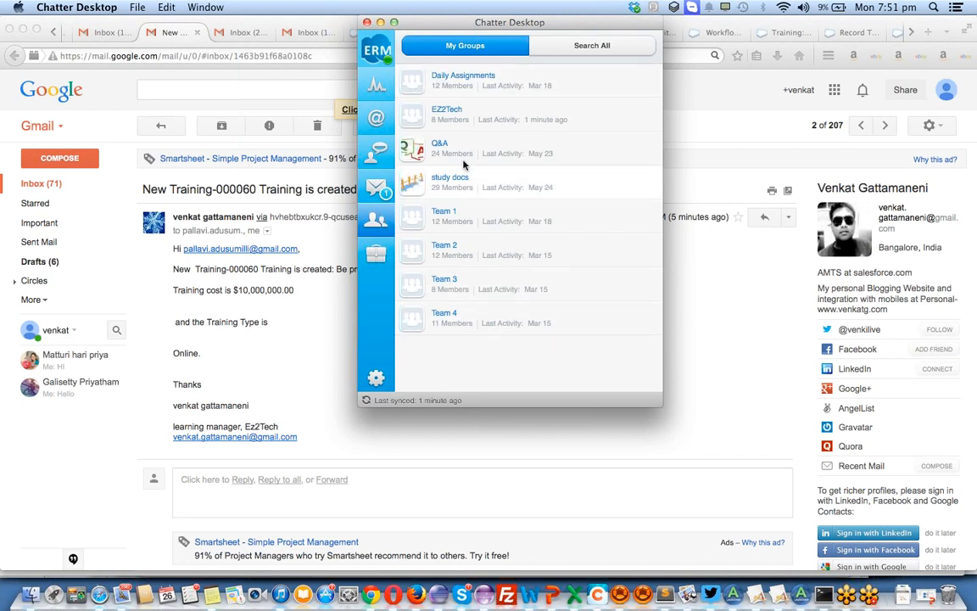
Step: Review the EZ2Tech group feed, then hide Chatter Desktop to reveal Gmail again
click(445, 111)
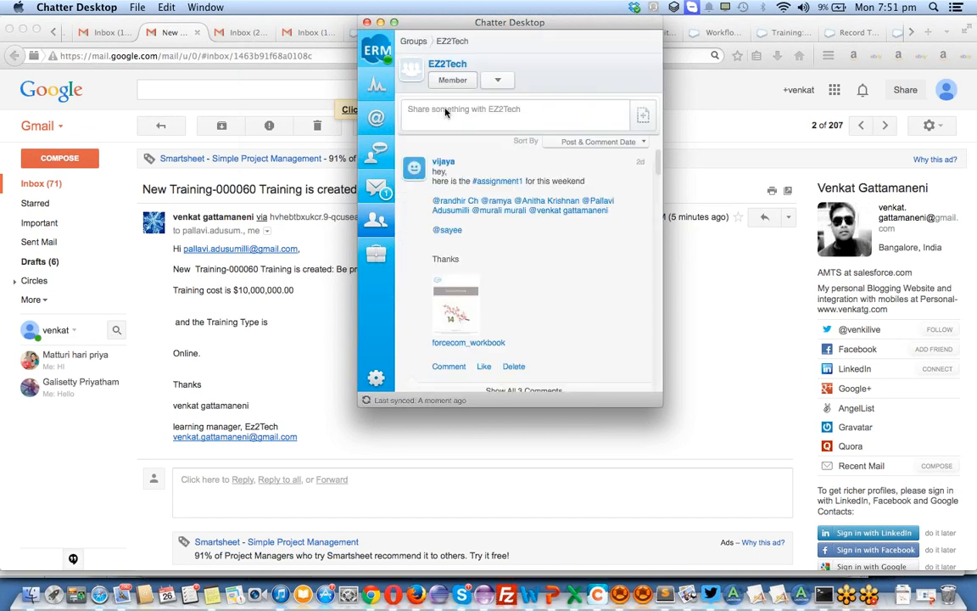
scroll(525, 186, down, 3)
scroll(526, 186, up, 3)
key(super+Tab)
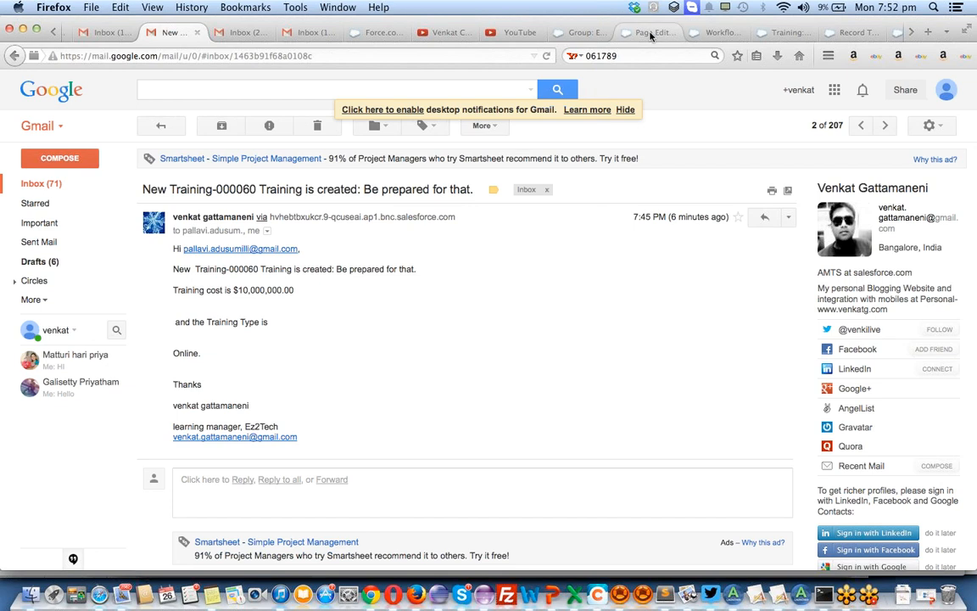
Step: From Salesforce Setup, view the 'New training email to Trainer' workflow rule's details
click(650, 33)
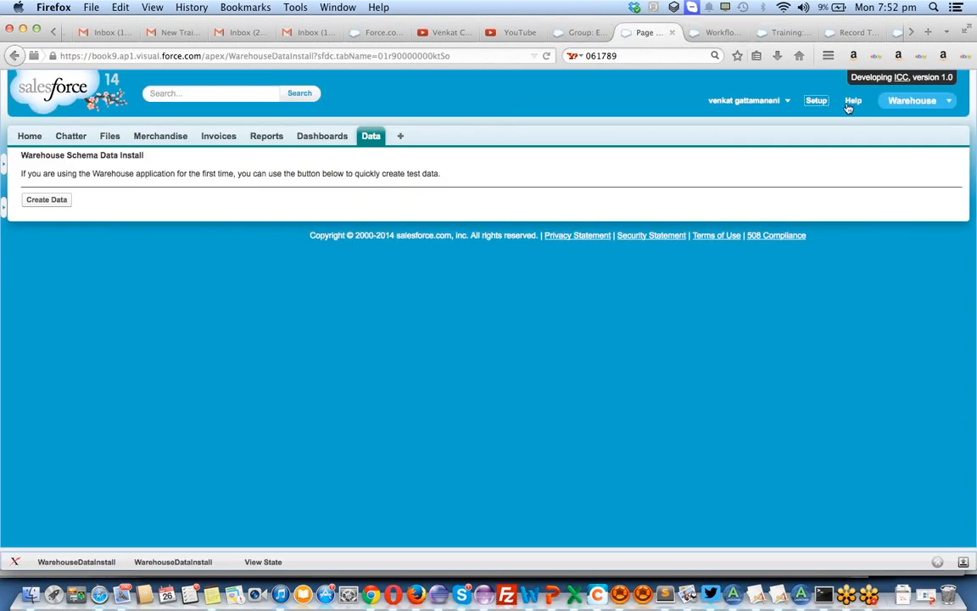
click(817, 102)
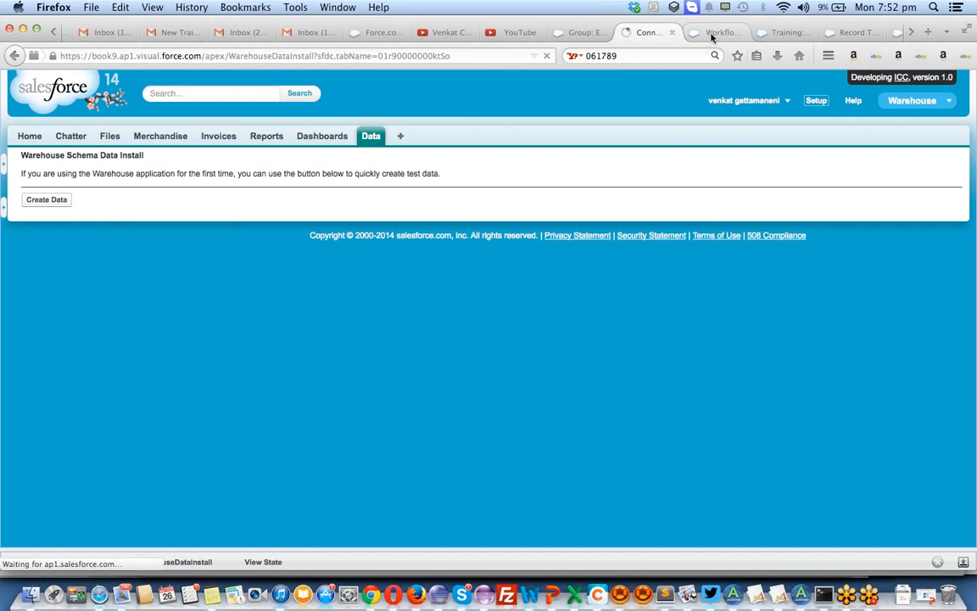
click(713, 36)
scroll(328, 332, up, 2)
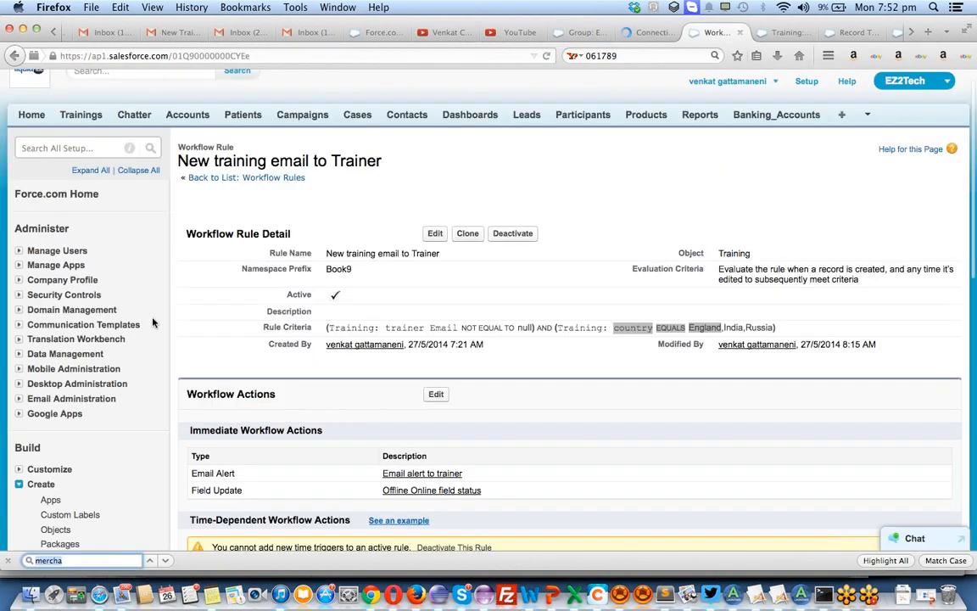
scroll(153, 320, down, 15)
scroll(76, 339, up, 8)
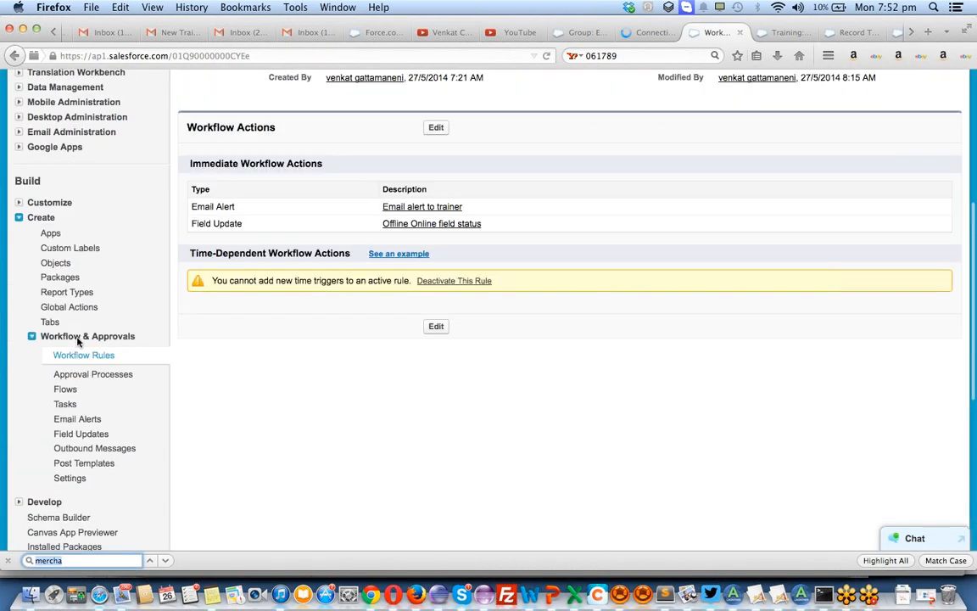
scroll(76, 342, up, 2)
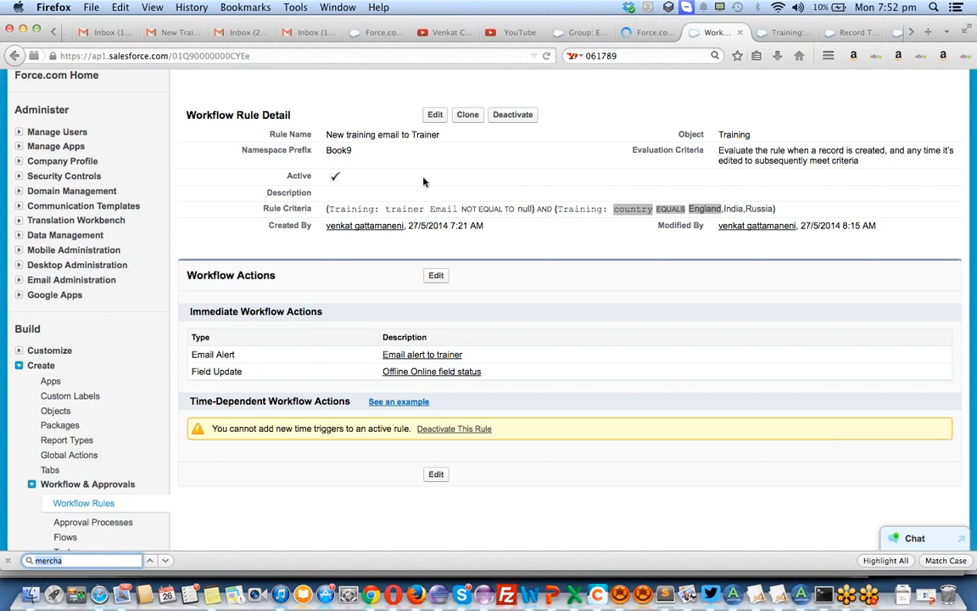
scroll(114, 407, up, 2)
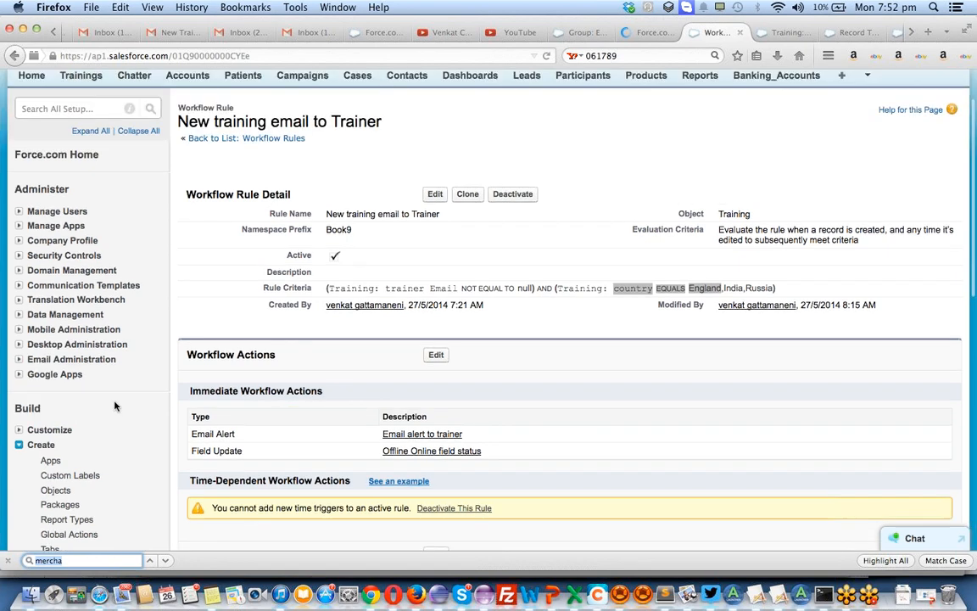
scroll(115, 407, down, 4)
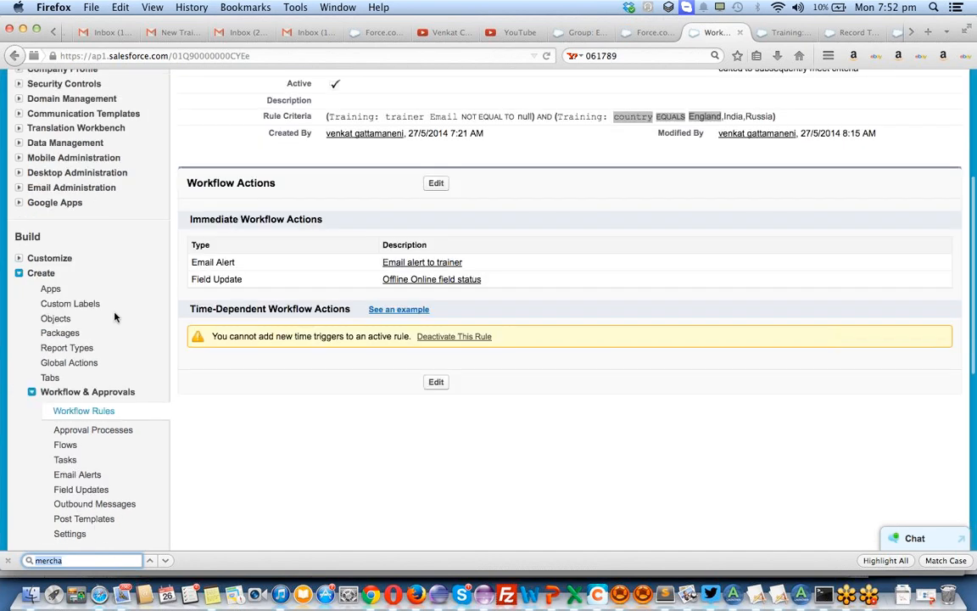
scroll(114, 316, down, 8)
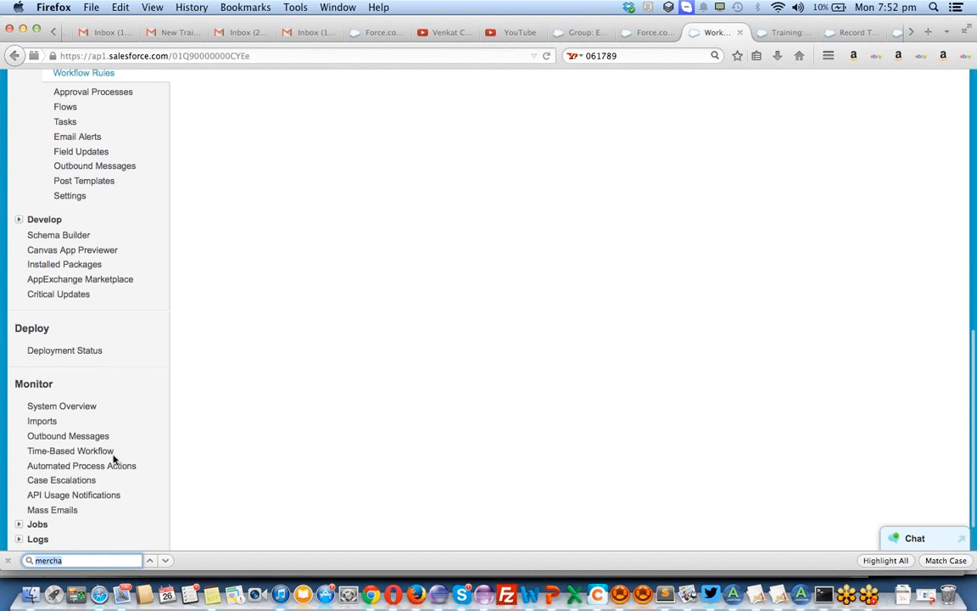
scroll(114, 458, down, 1)
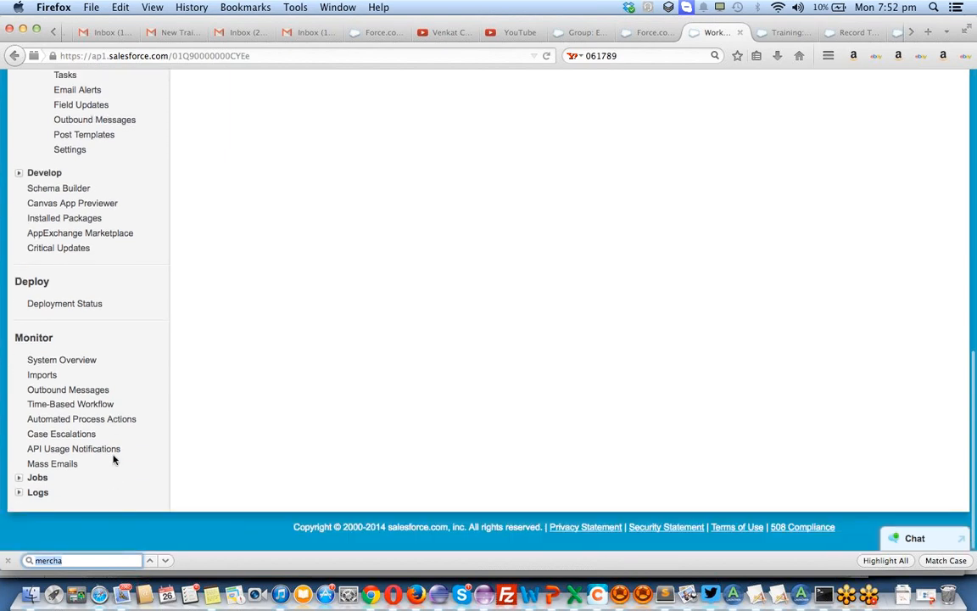
scroll(113, 458, up, 13)
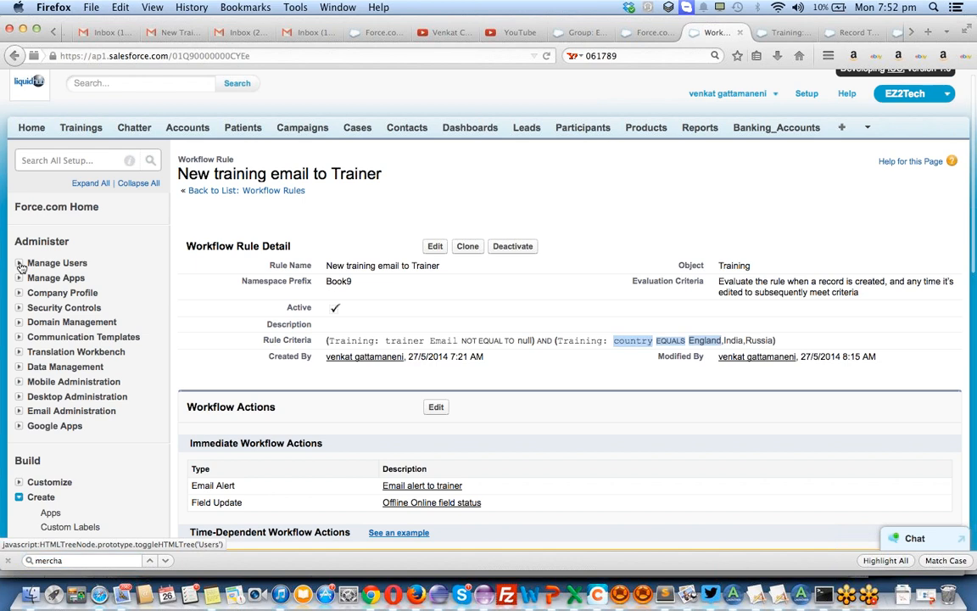
Step: Under Manage Users > Users, find the COO user by name and open their record
click(20, 266)
click(56, 282)
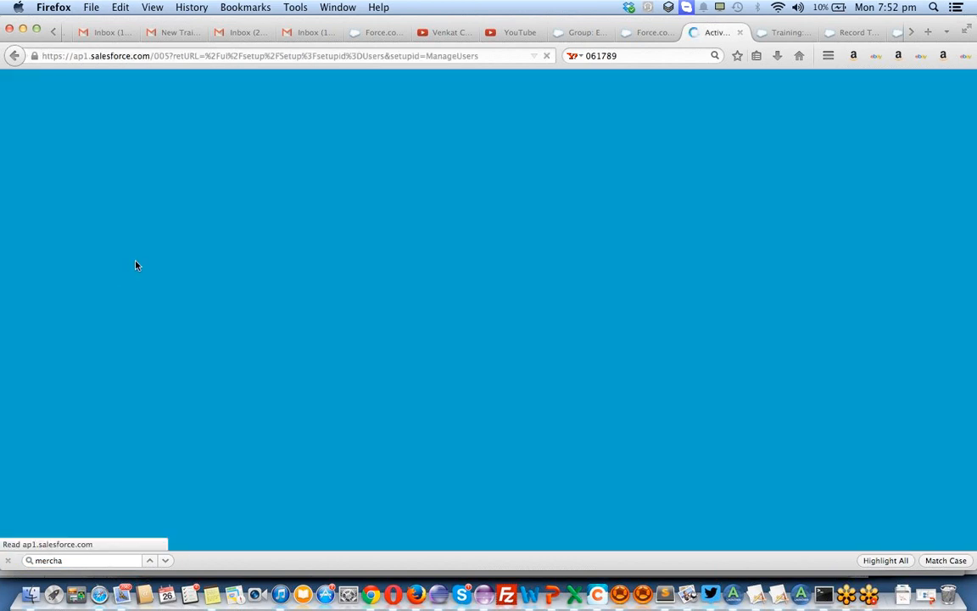
key(ctrl+f)
text(murali)
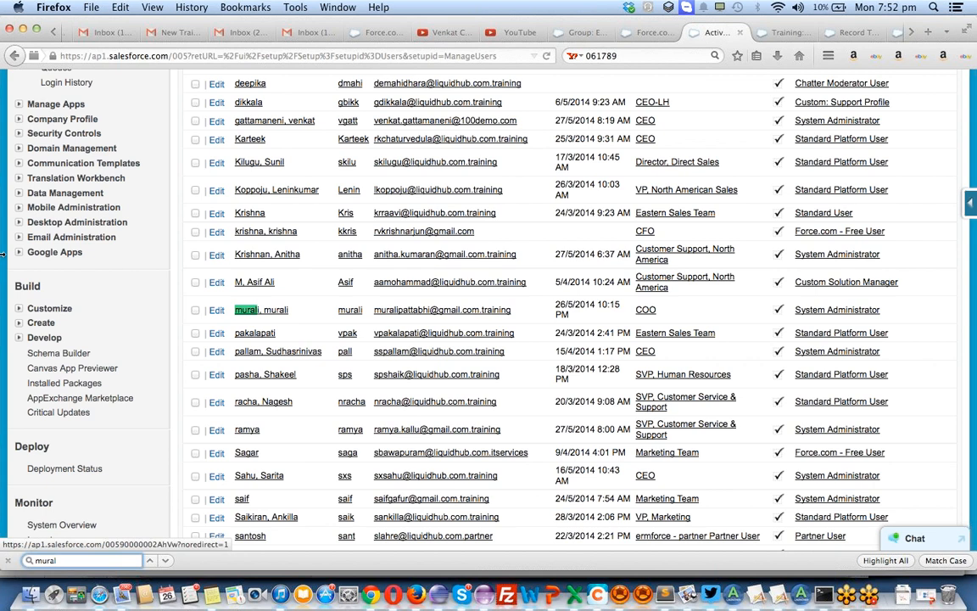
click(279, 311)
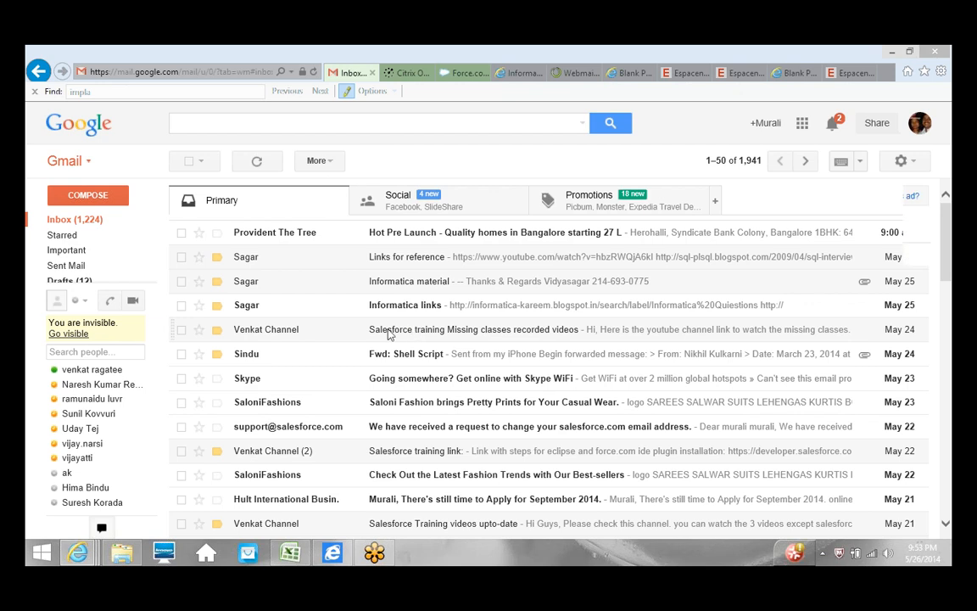
Step: View the Salesforce training recorded videos and training link emails, returning to the inbox after each
click(345, 335)
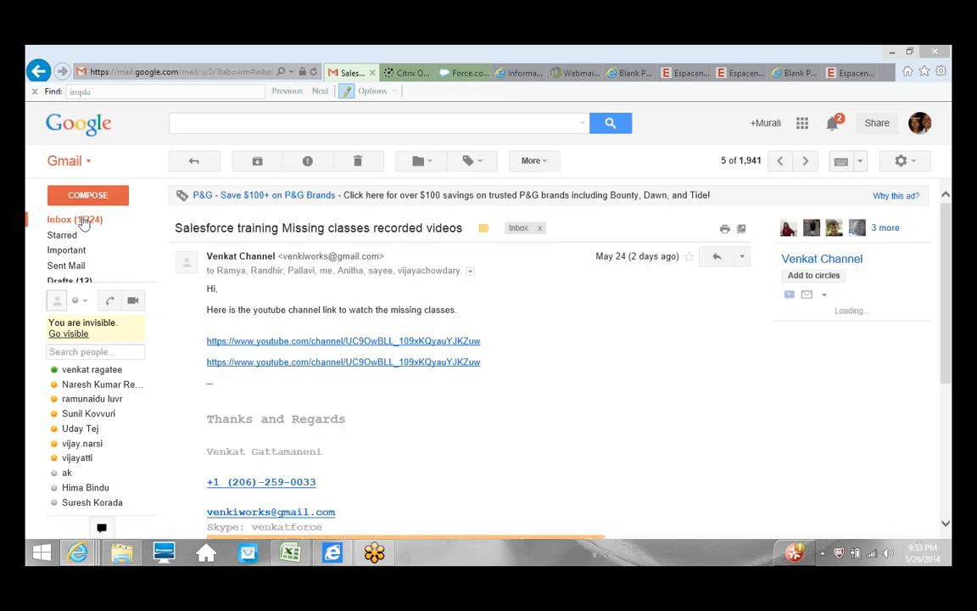
click(196, 162)
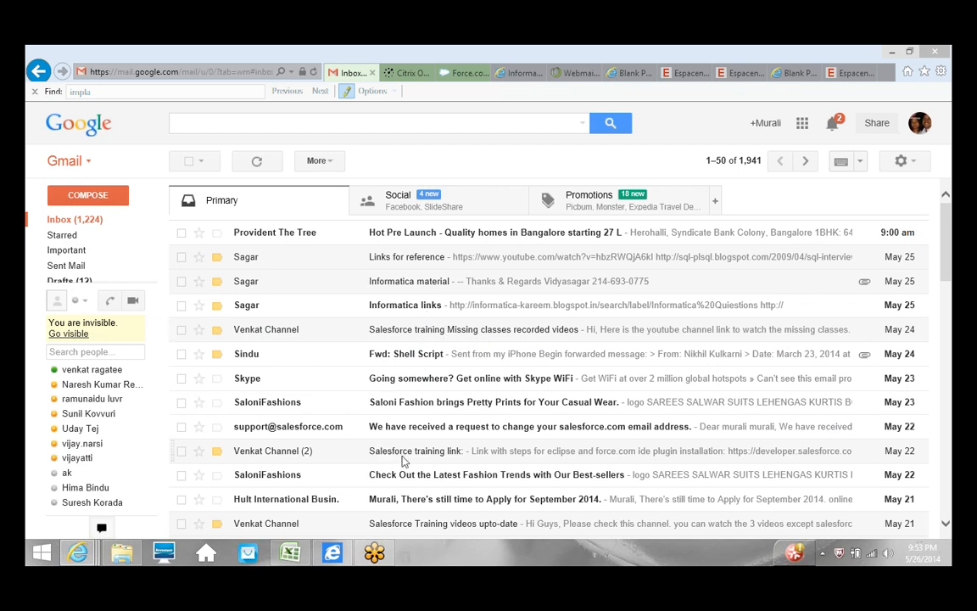
click(375, 451)
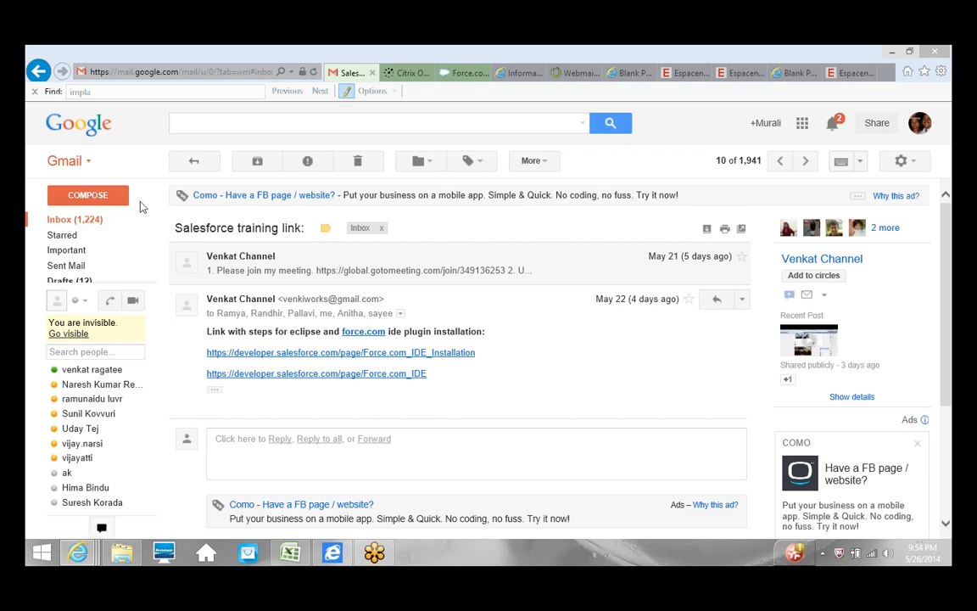
click(193, 161)
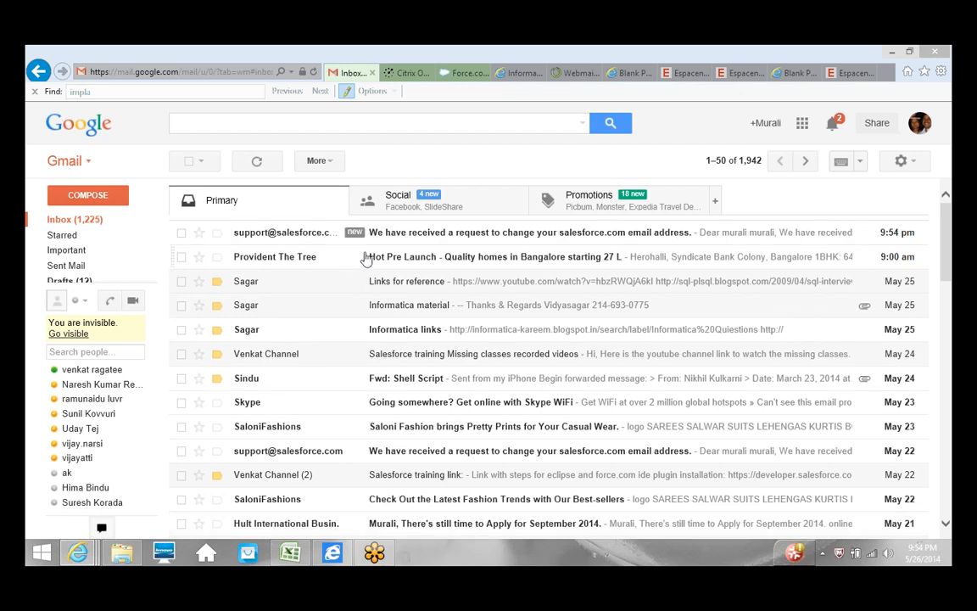
Step: Confirm the salesforce.com email-address change via its link, then return to the Gmail inbox
click(406, 231)
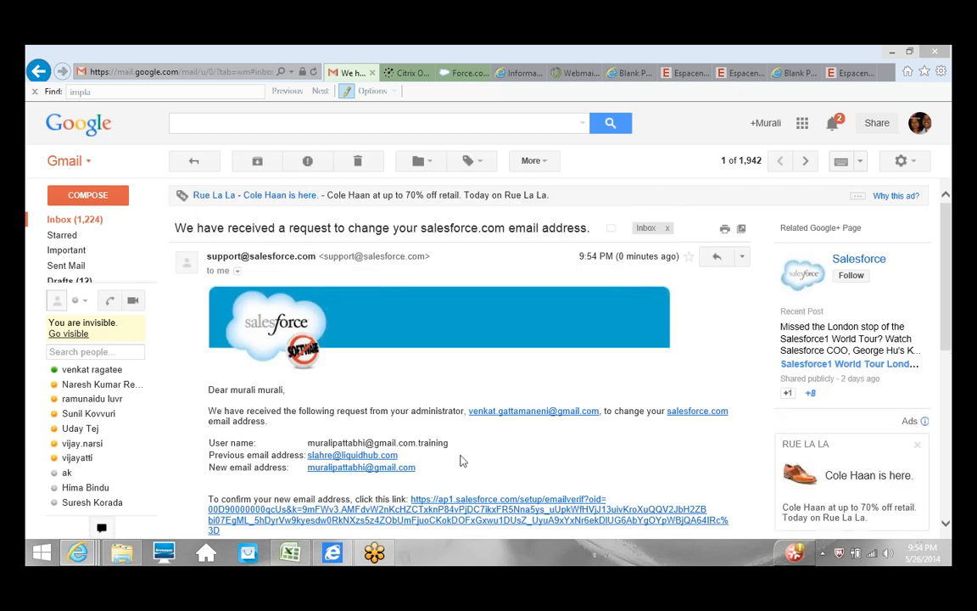
click(480, 511)
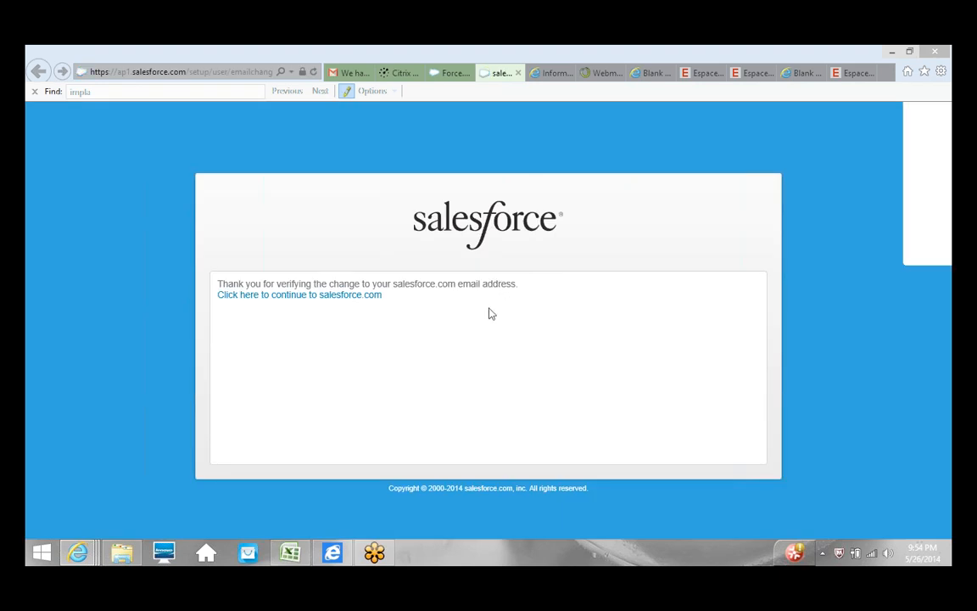
click(299, 300)
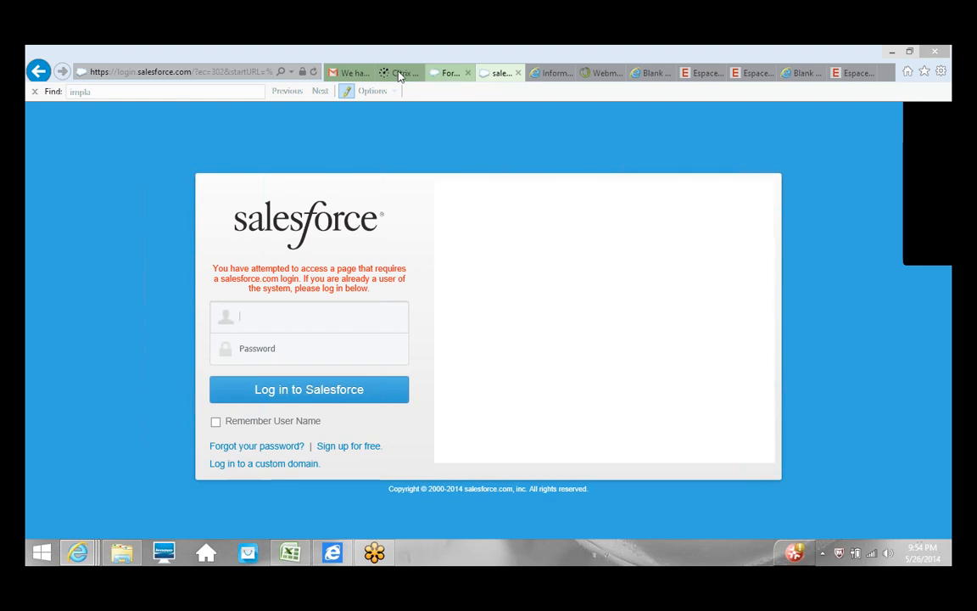
click(352, 73)
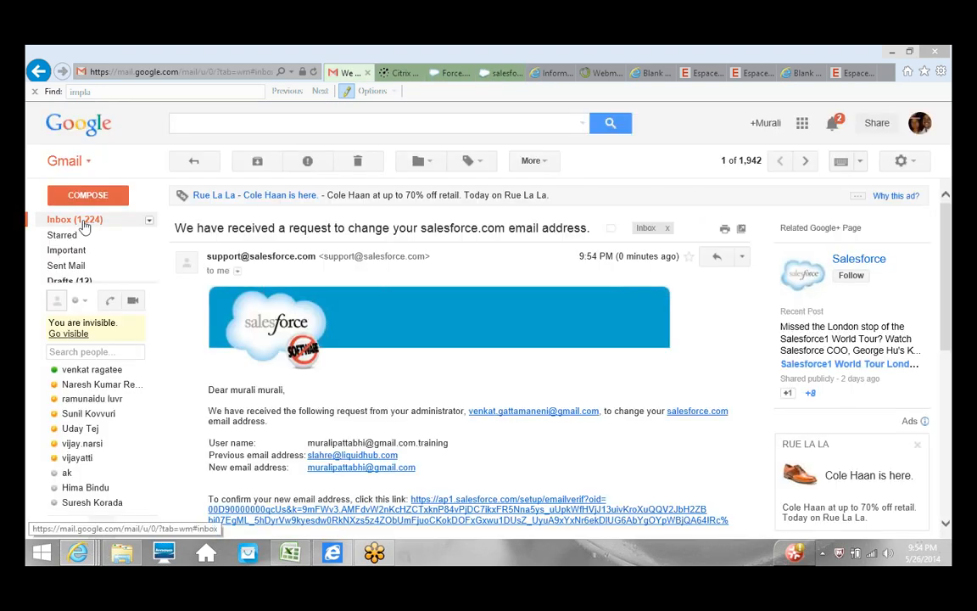
click(145, 227)
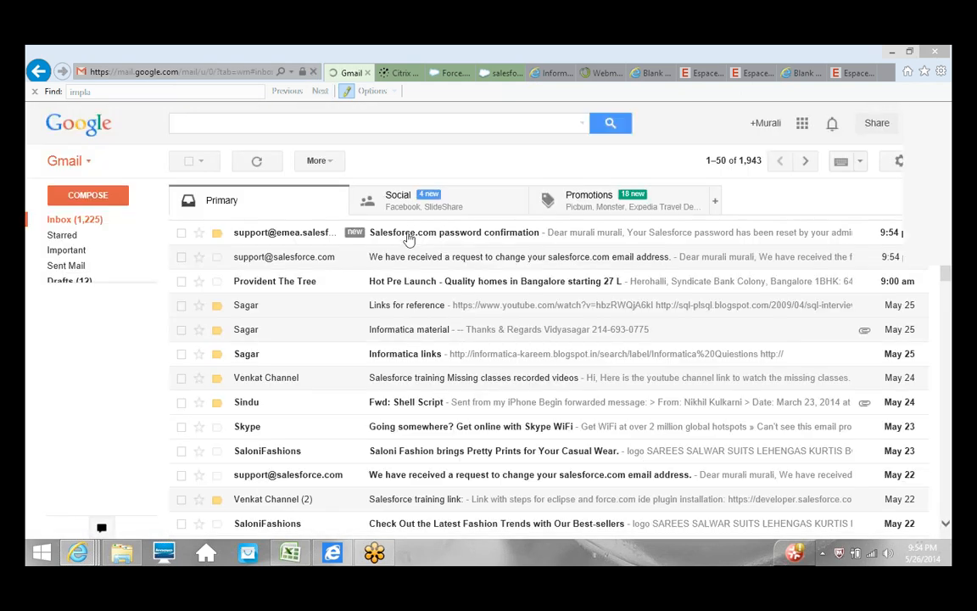
Step: Log in from the password confirmation email's link and request an emailed verification code
click(410, 240)
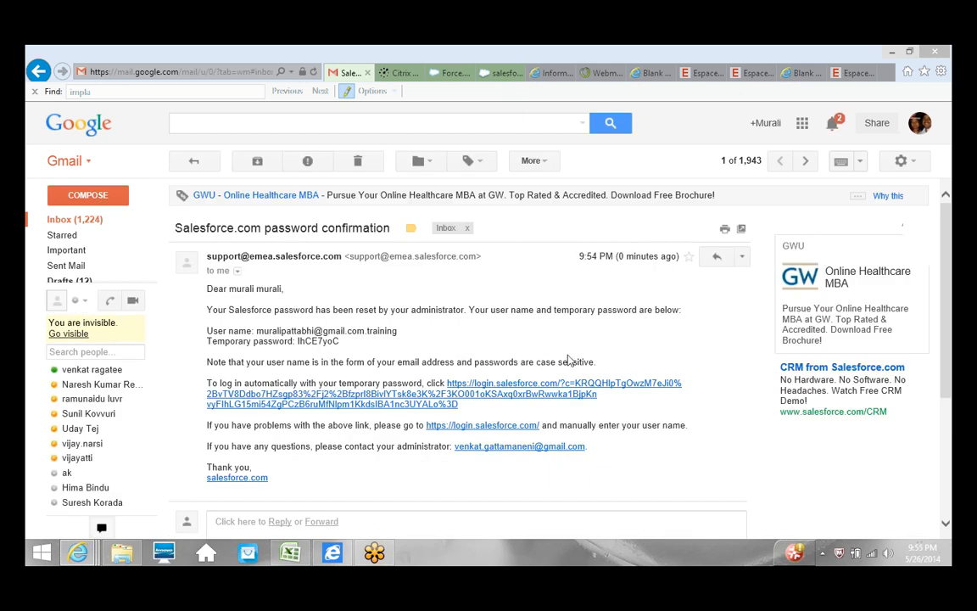
click(498, 391)
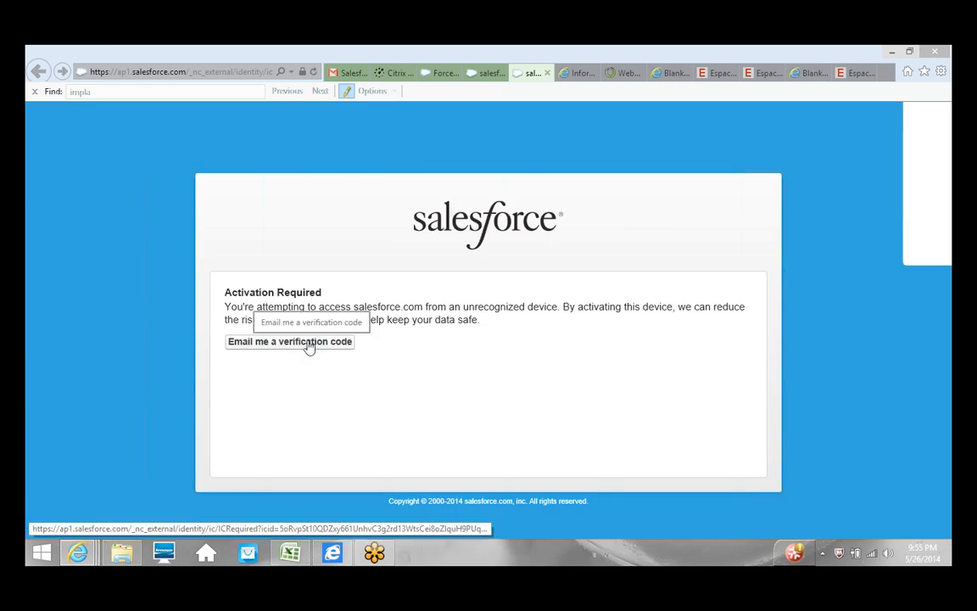
click(309, 342)
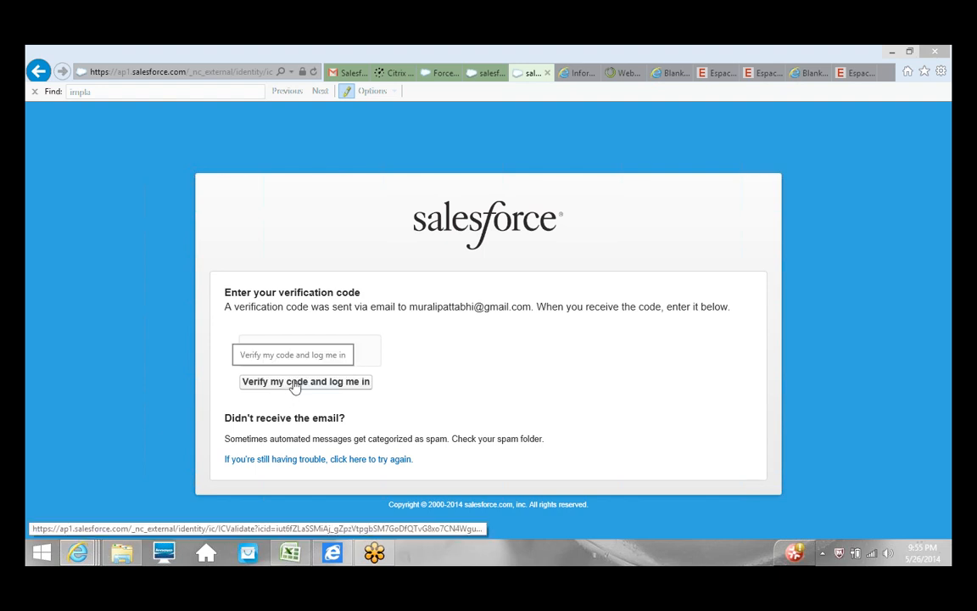
Step: Look up the verification code in the Salesforce activation email in Gmail
click(349, 76)
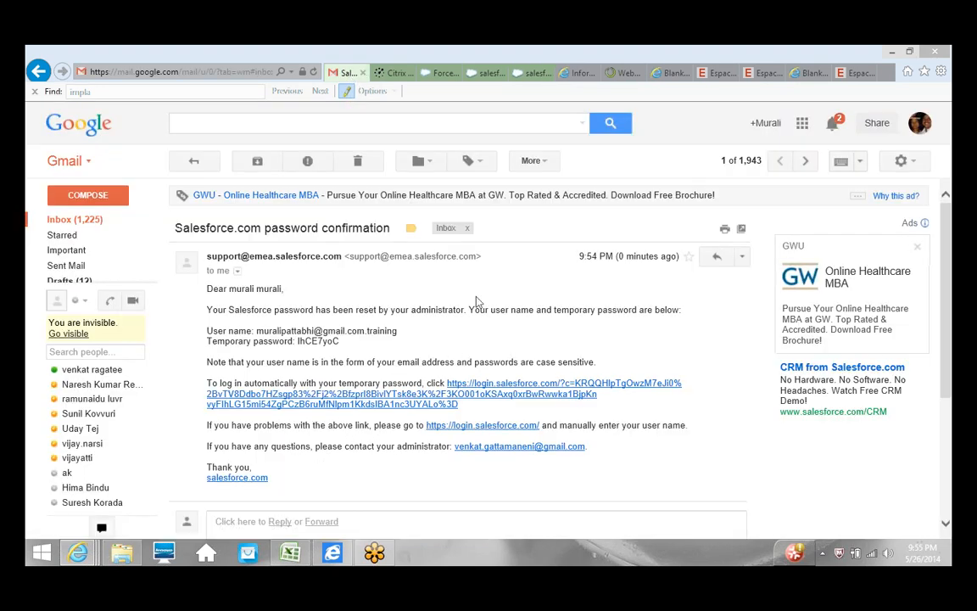
drag(85, 222, 87, 223)
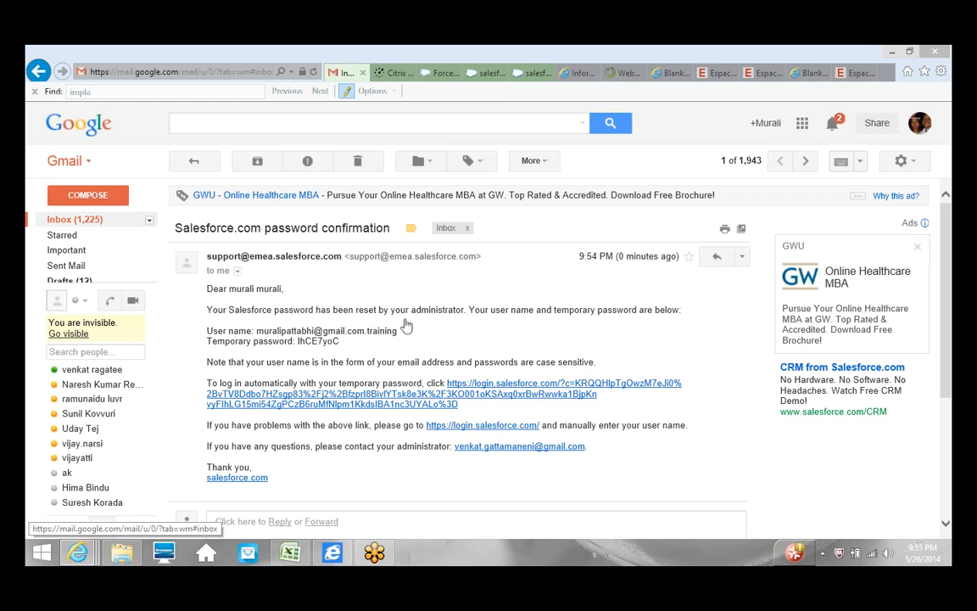
click(417, 238)
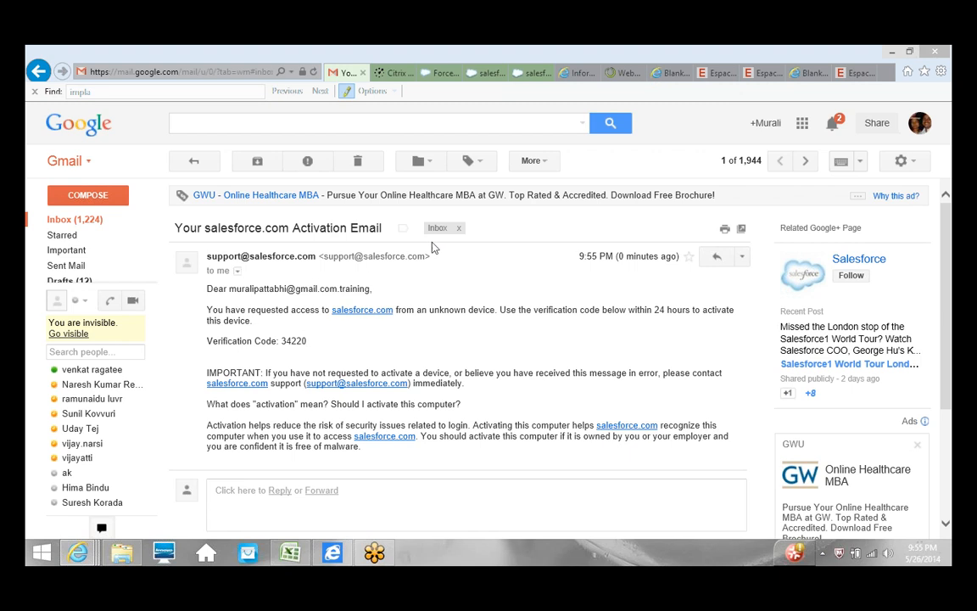
click(443, 75)
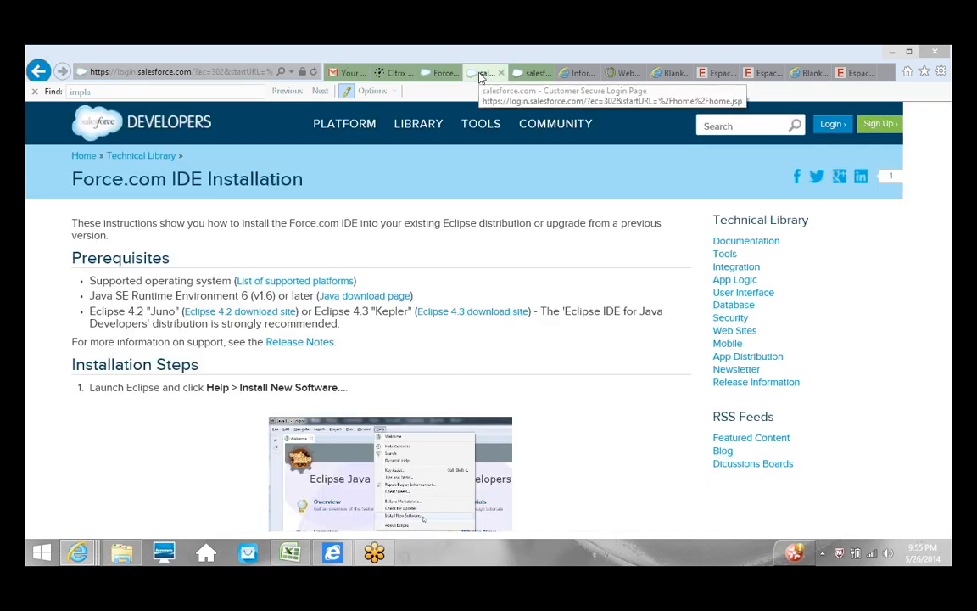
click(482, 74)
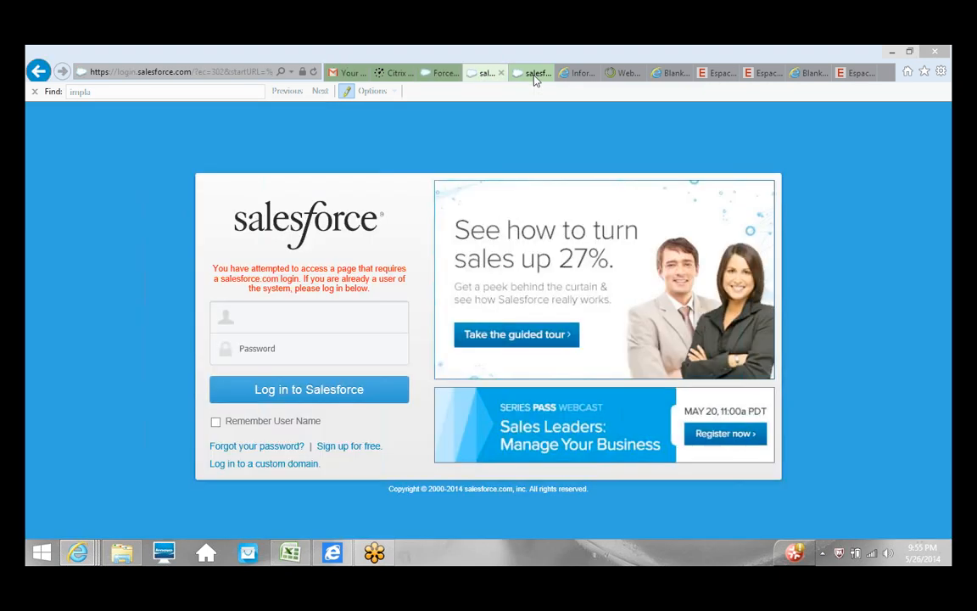
click(353, 75)
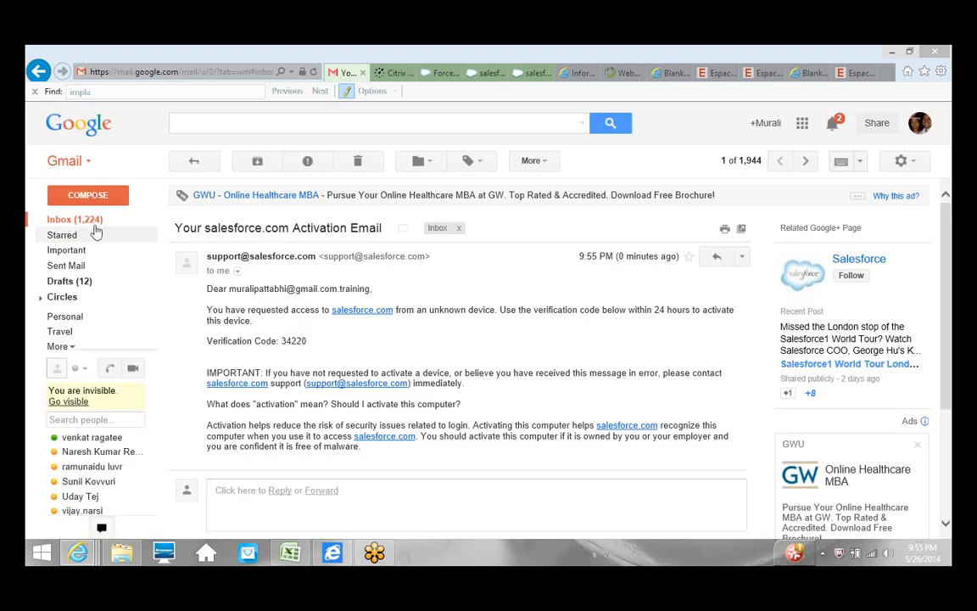
click(75, 220)
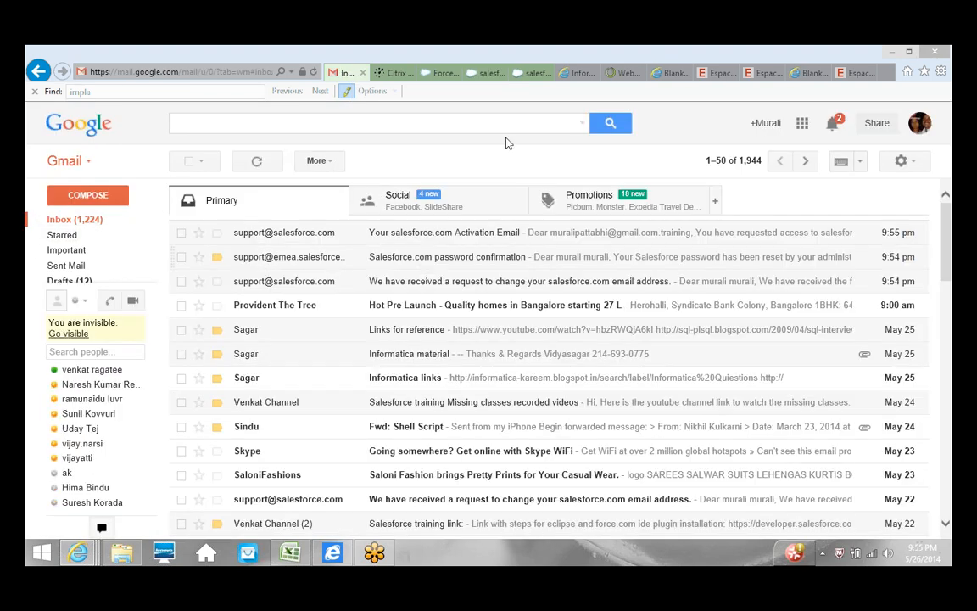
click(462, 256)
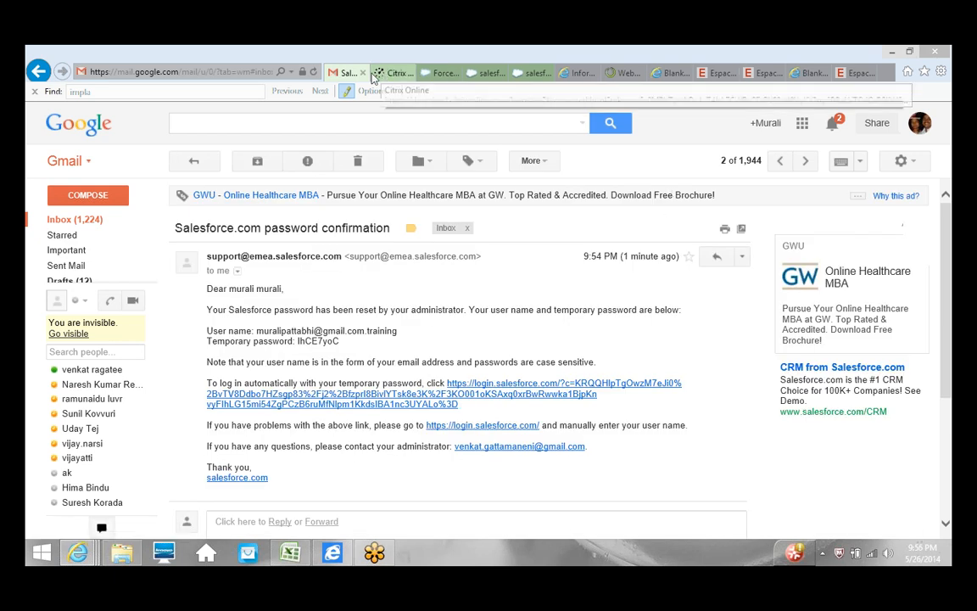
Step: Enter the emailed verification code on Salesforce's page and submit Verify my code and log me in
click(397, 73)
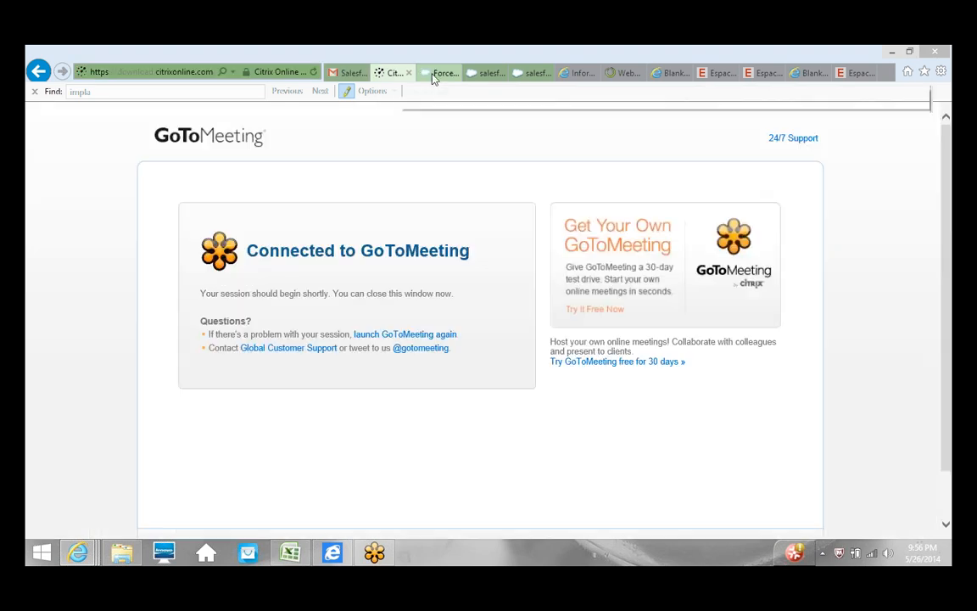
click(441, 73)
click(479, 73)
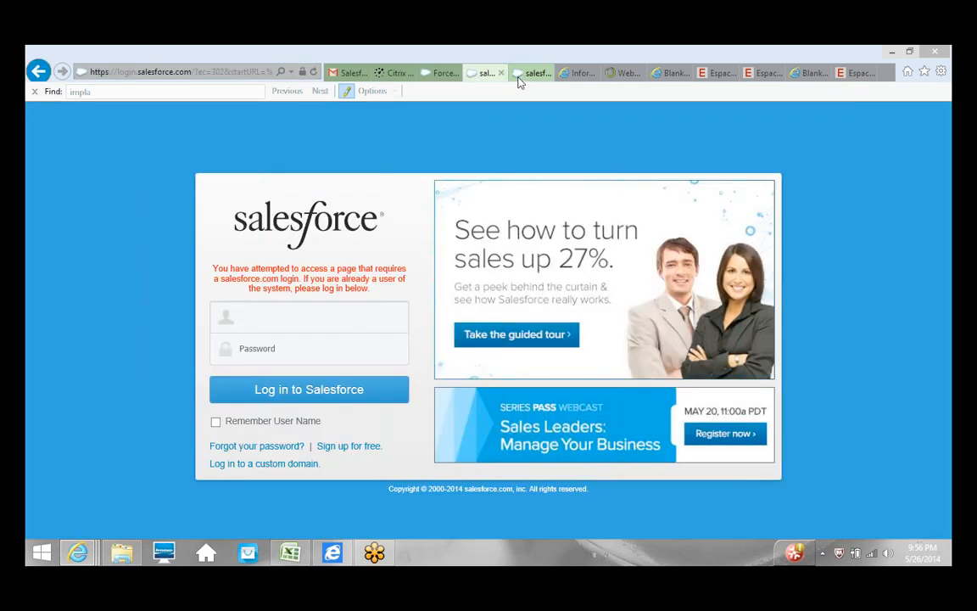
click(281, 347)
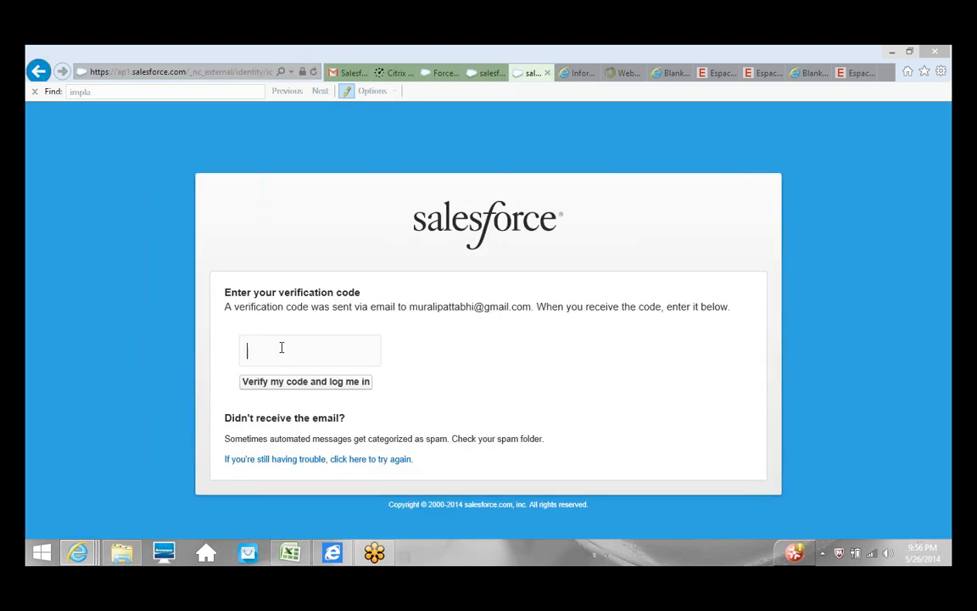
click(279, 384)
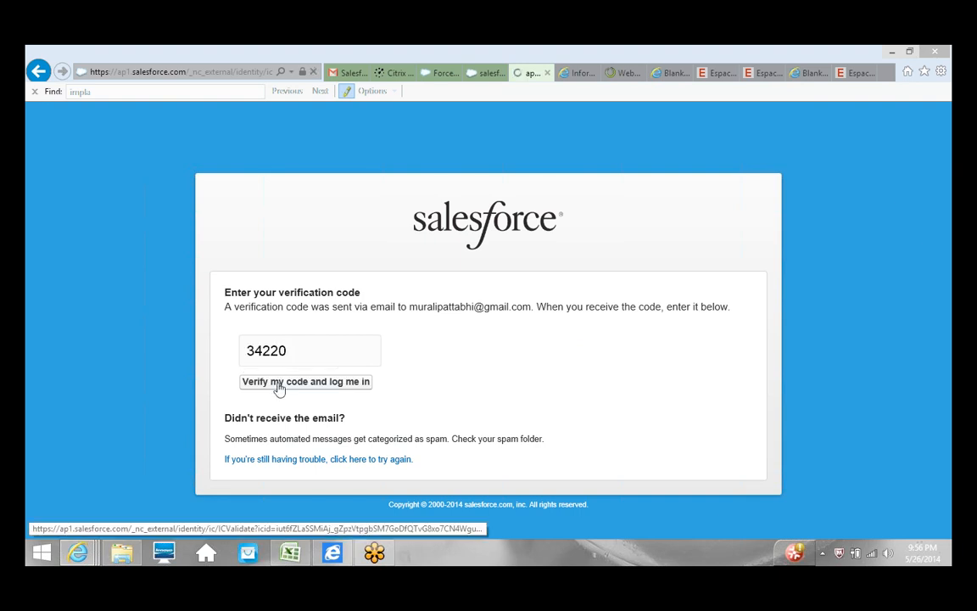
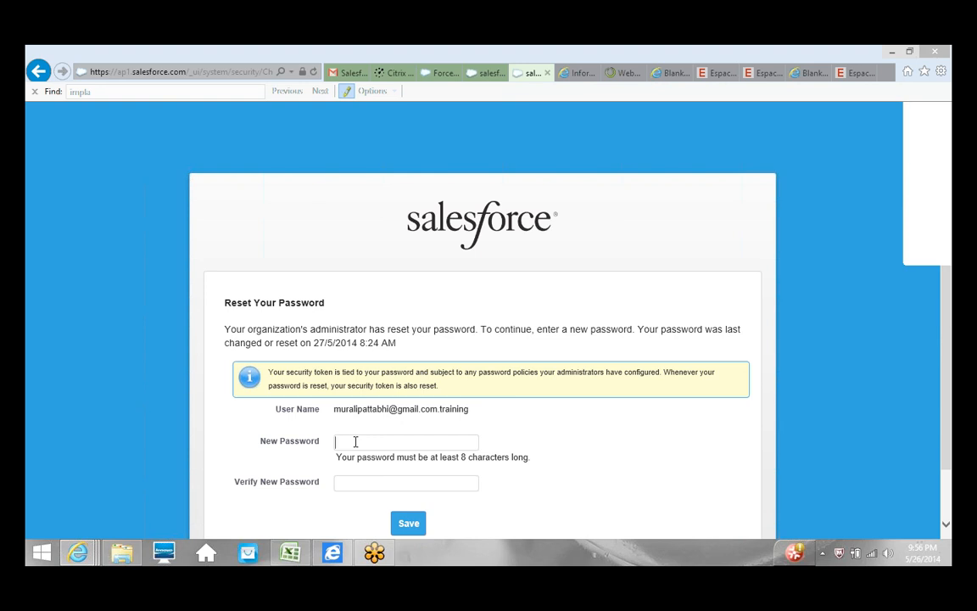
Step: Enter the new password in both password fields and submit it to reach the Home page
text(••••)
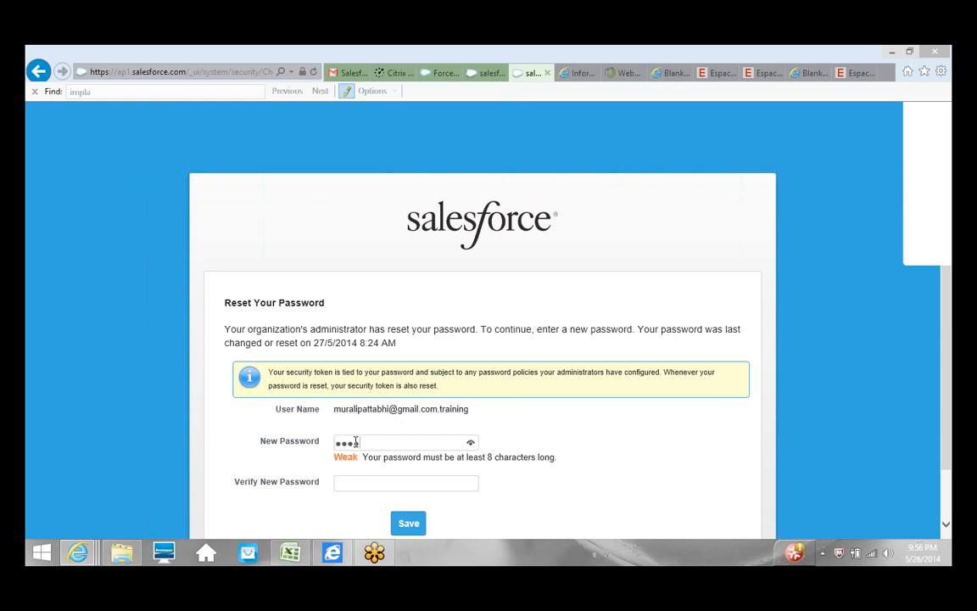
text(••••)
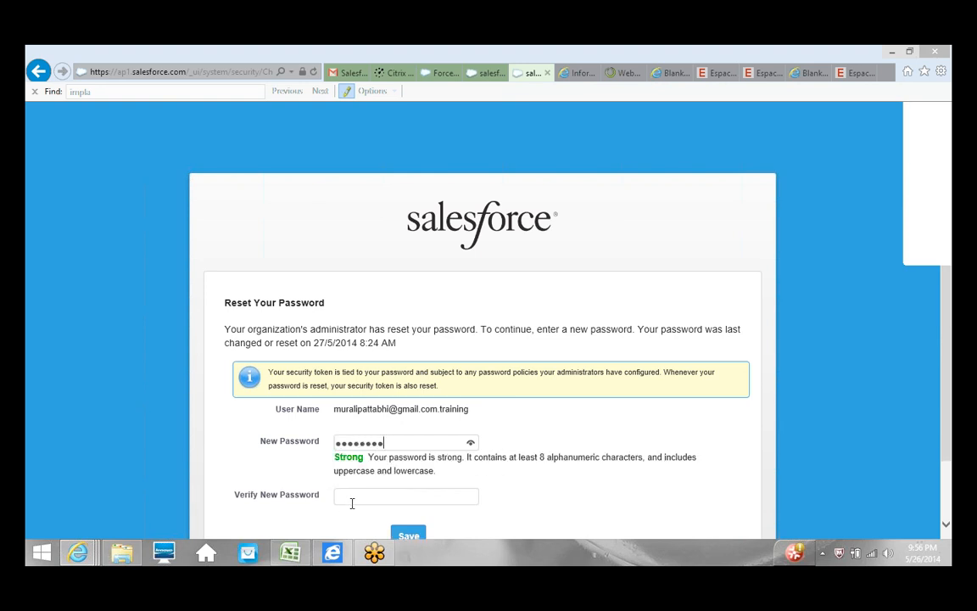
click(351, 497)
text(••••••••)
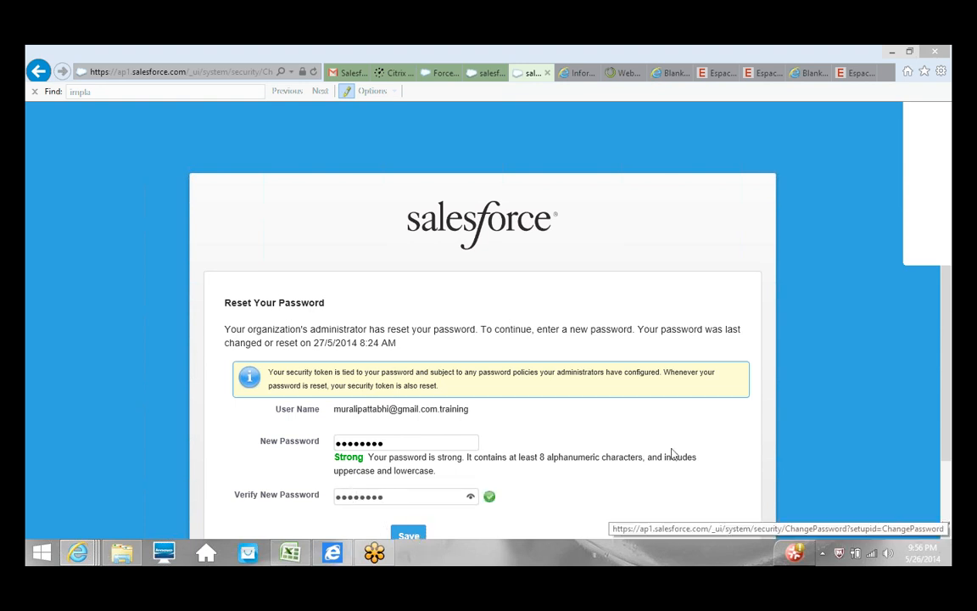
key(Return)
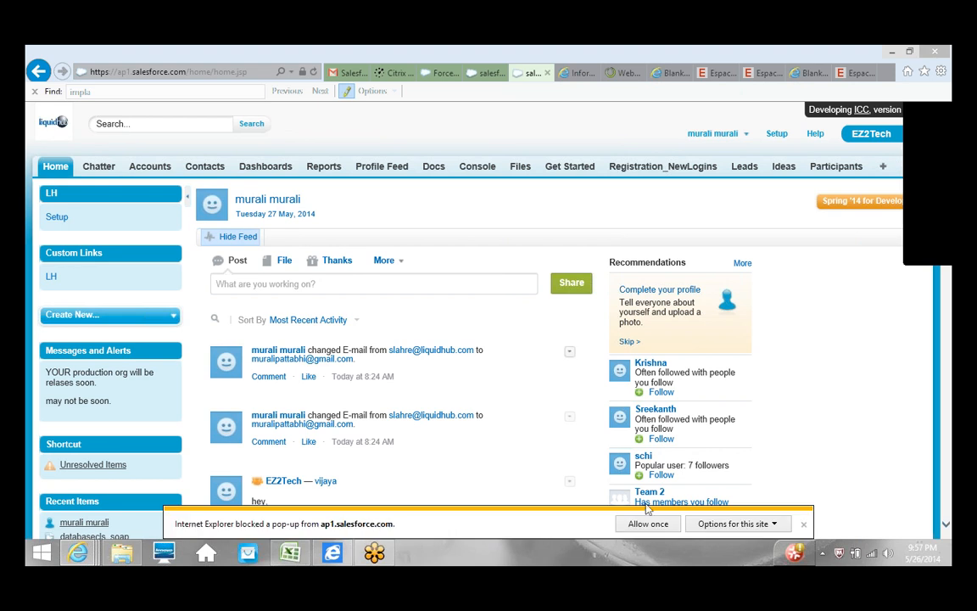
Step: Dismiss the blocked pop-up notice and open Trainings from the All Tabs list
click(803, 524)
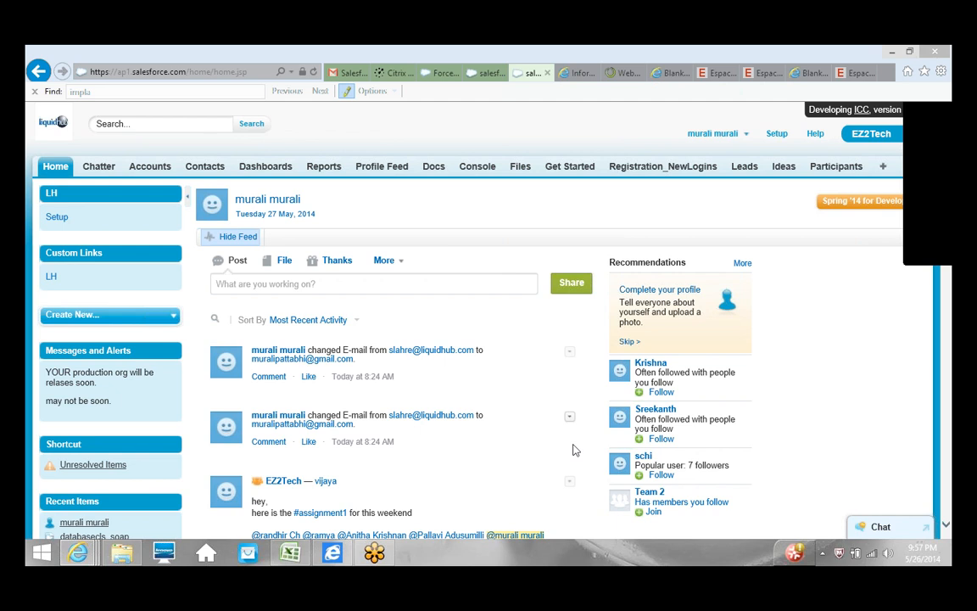
click(885, 169)
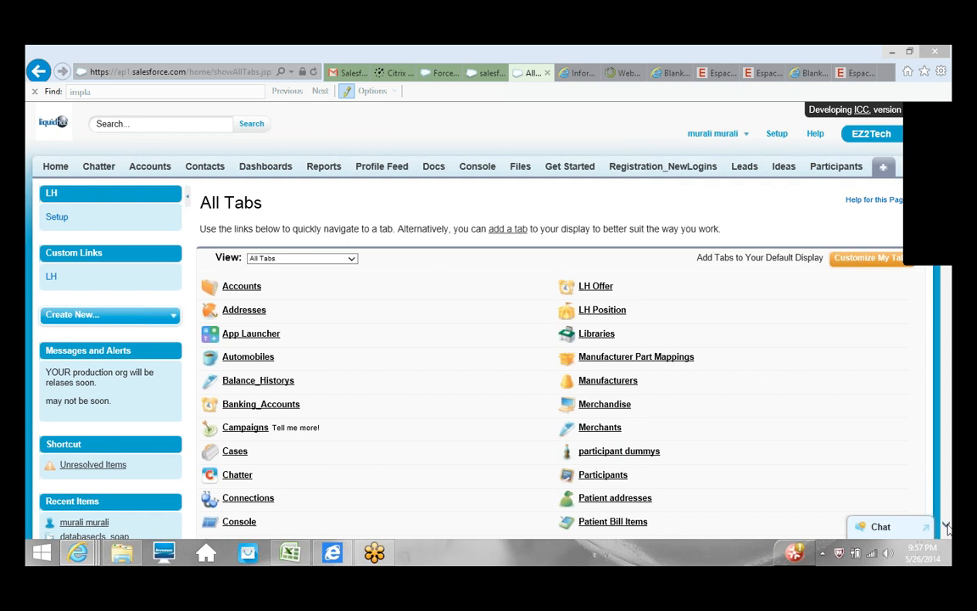
scroll(947, 527, down, 5)
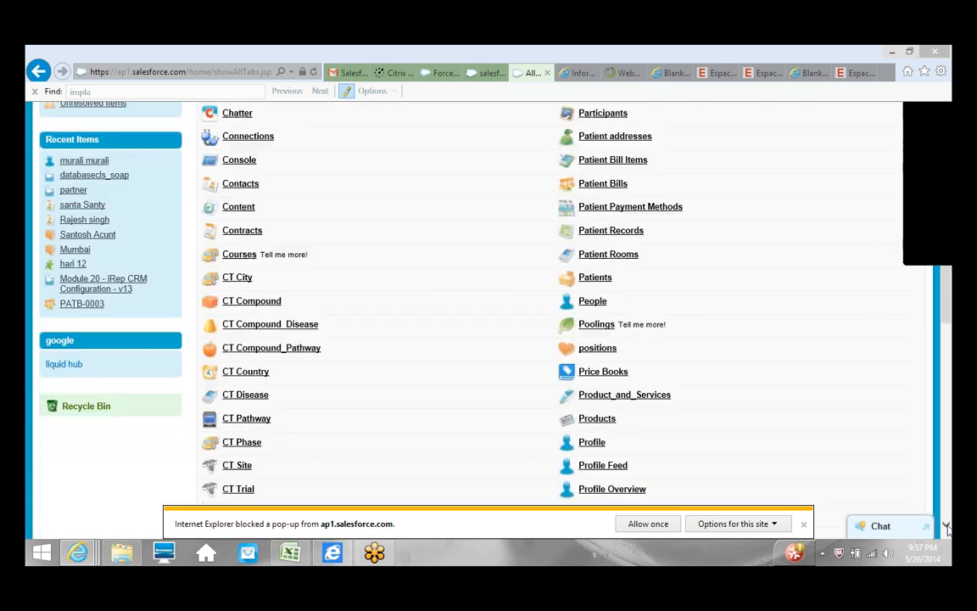
scroll(947, 528, down, 7)
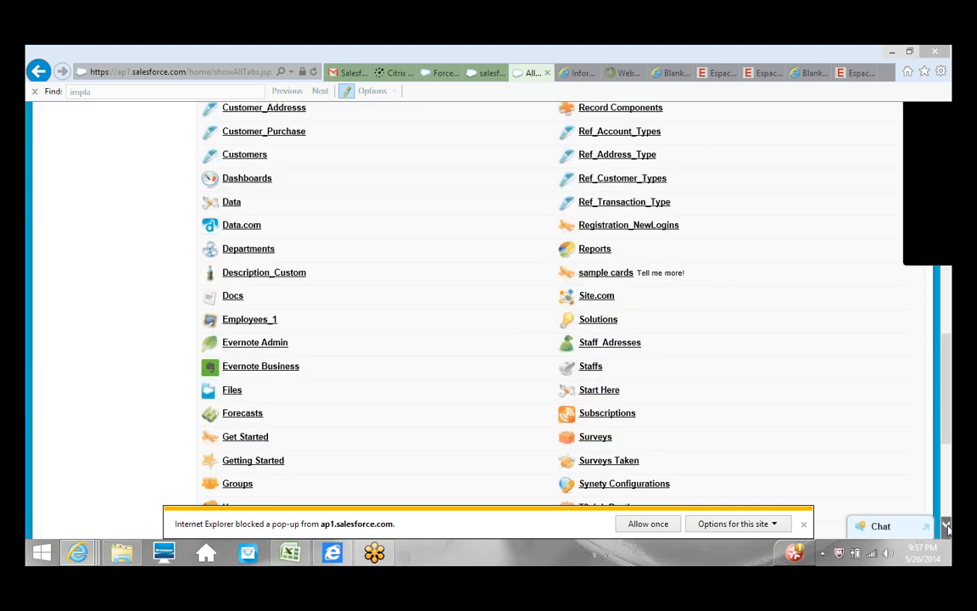
scroll(946, 528, down, 1)
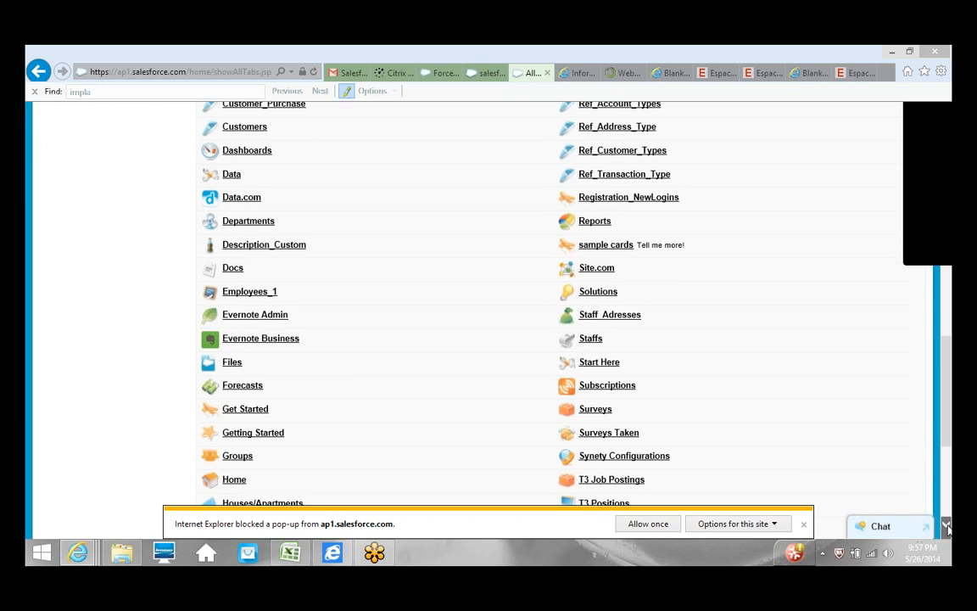
scroll(947, 528, down, 3)
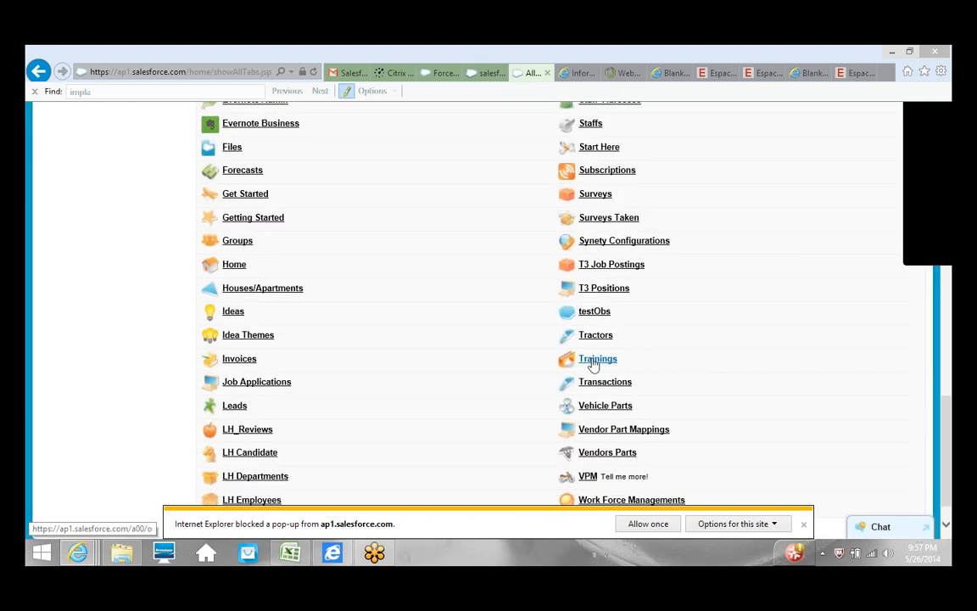
click(594, 360)
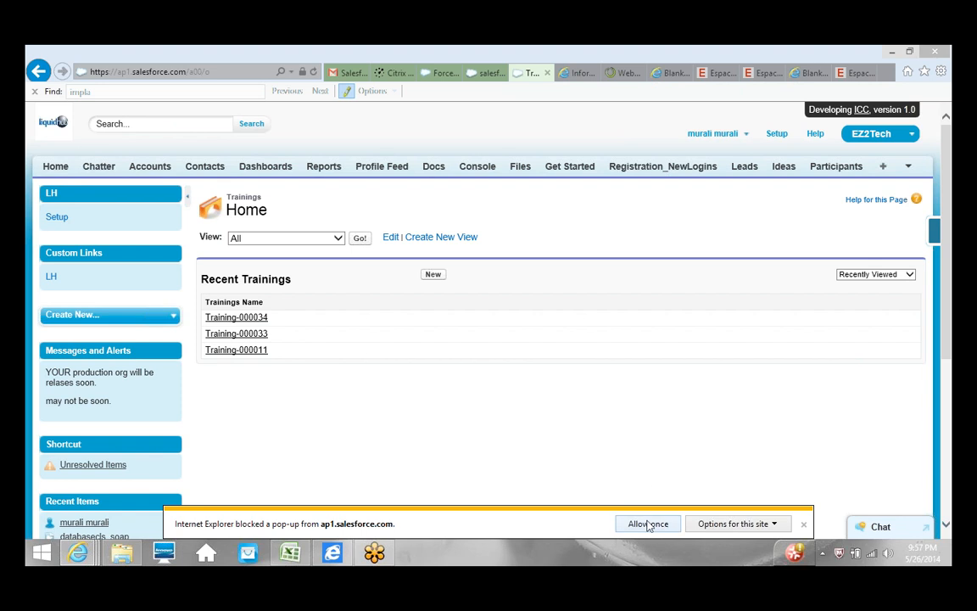
Step: Allow pop-ups, start a new Training, and continue with the Offline record type
click(648, 524)
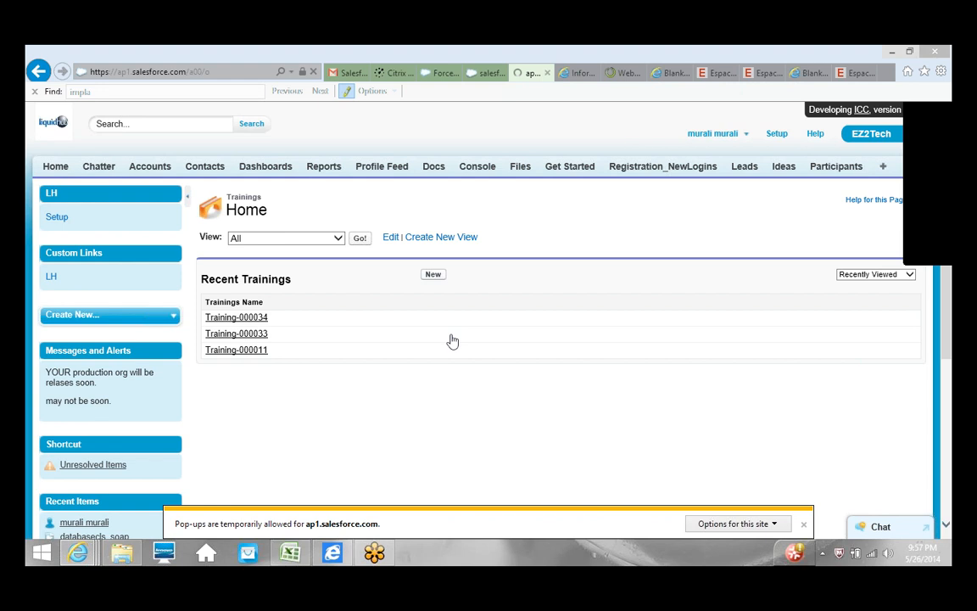
click(435, 275)
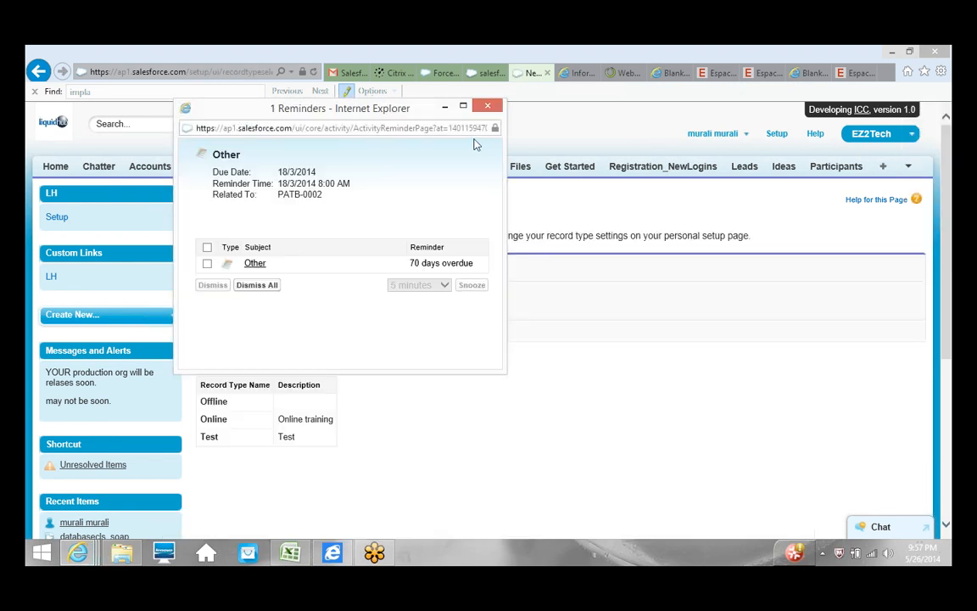
click(464, 107)
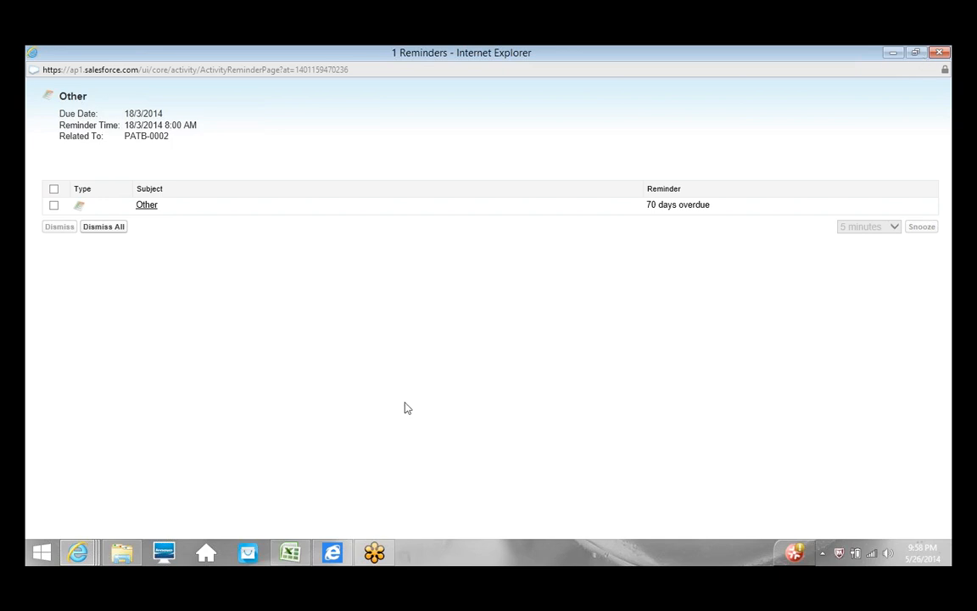
key(alt+Tab)
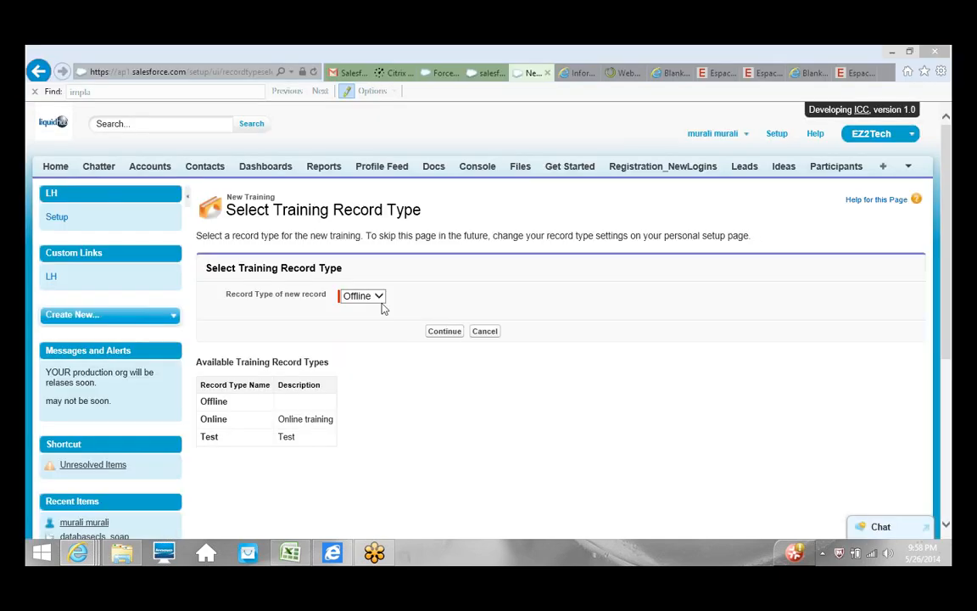
click(449, 333)
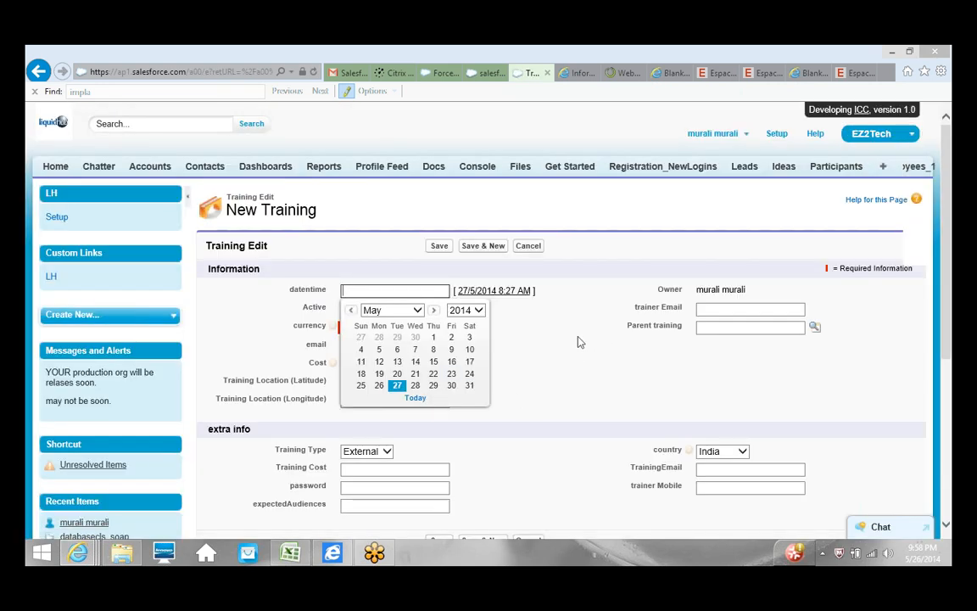
Step: Fill the datetime with the current date and time, keep the currency, and enter cost 9000000
click(510, 294)
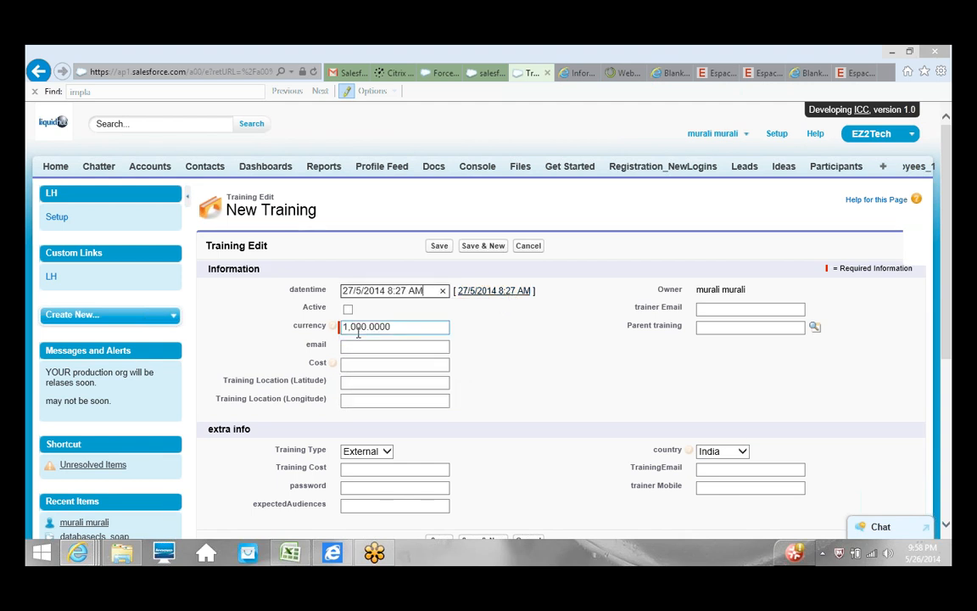
drag(345, 327, 400, 325)
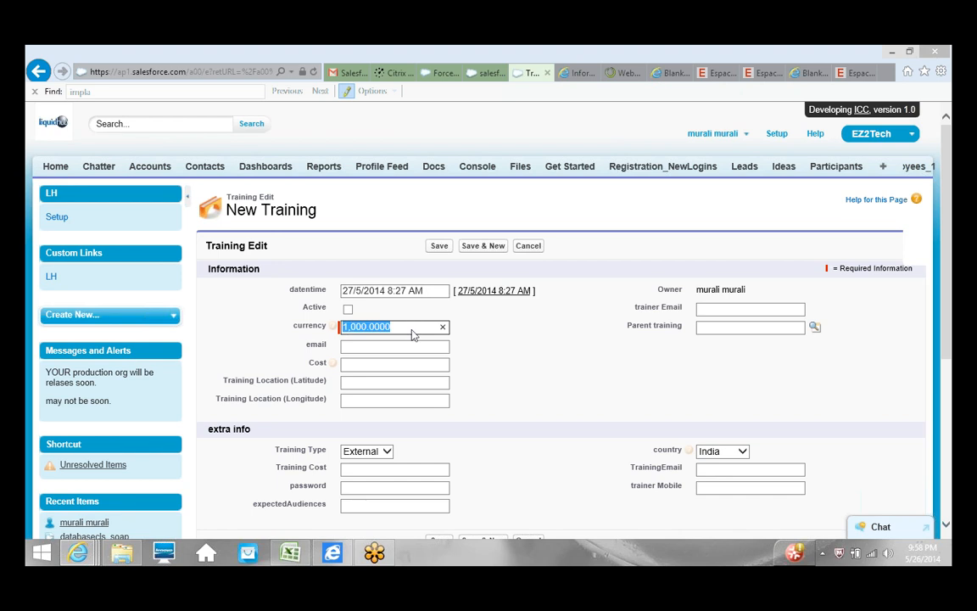
click(414, 398)
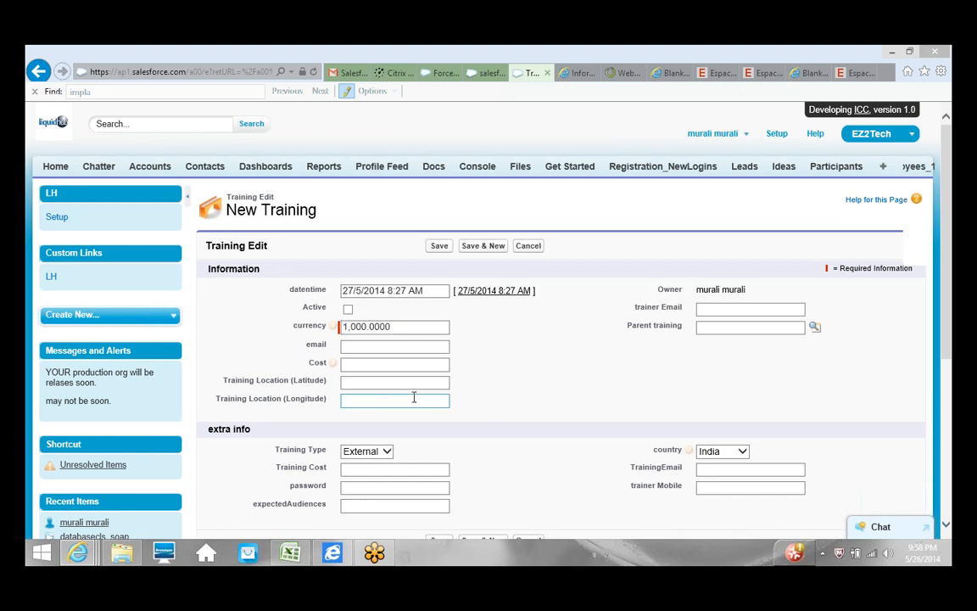
click(369, 364)
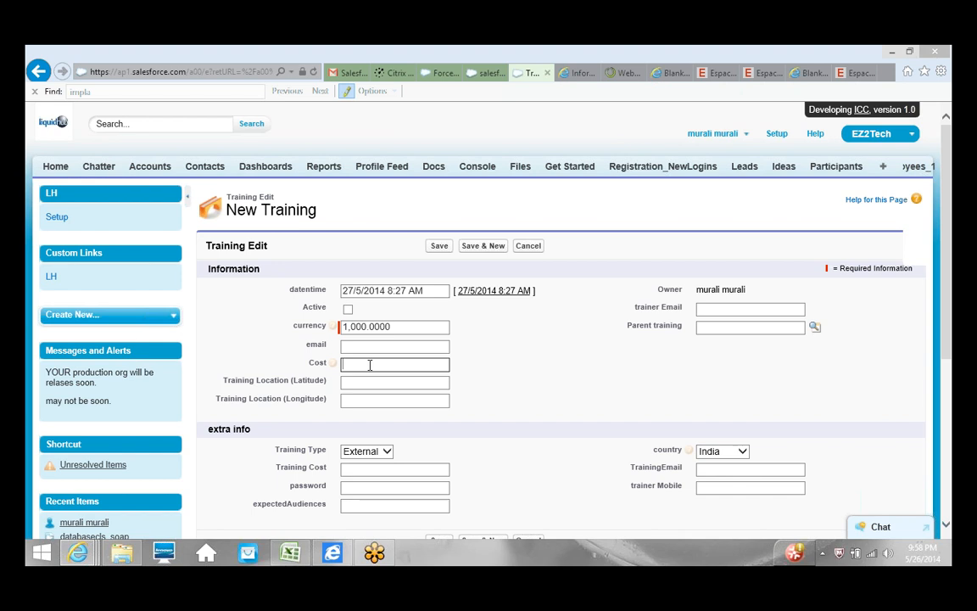
text(9000000)
Step: Enter the trainer's e-mail address, set the country to US, and save the training
click(705, 309)
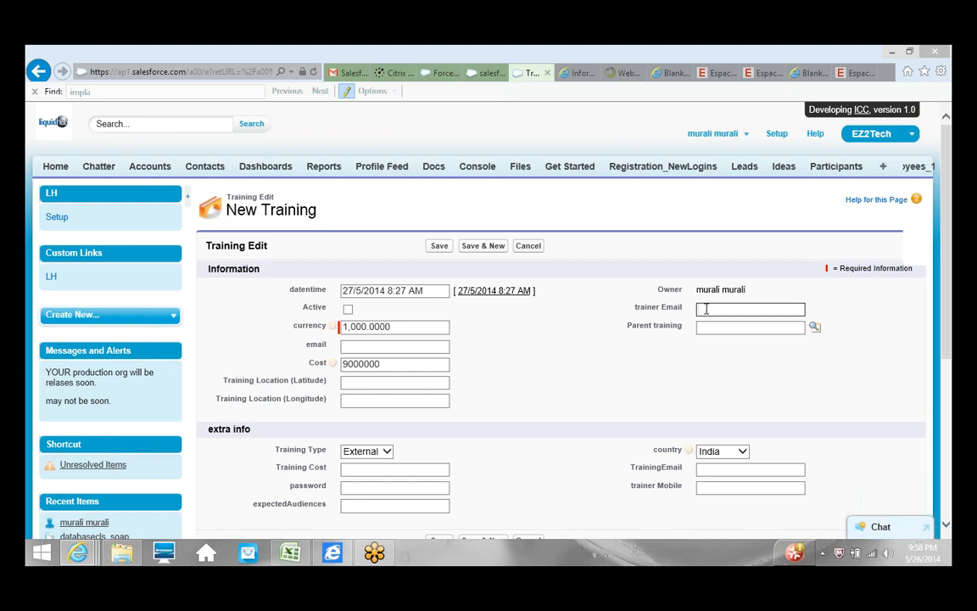
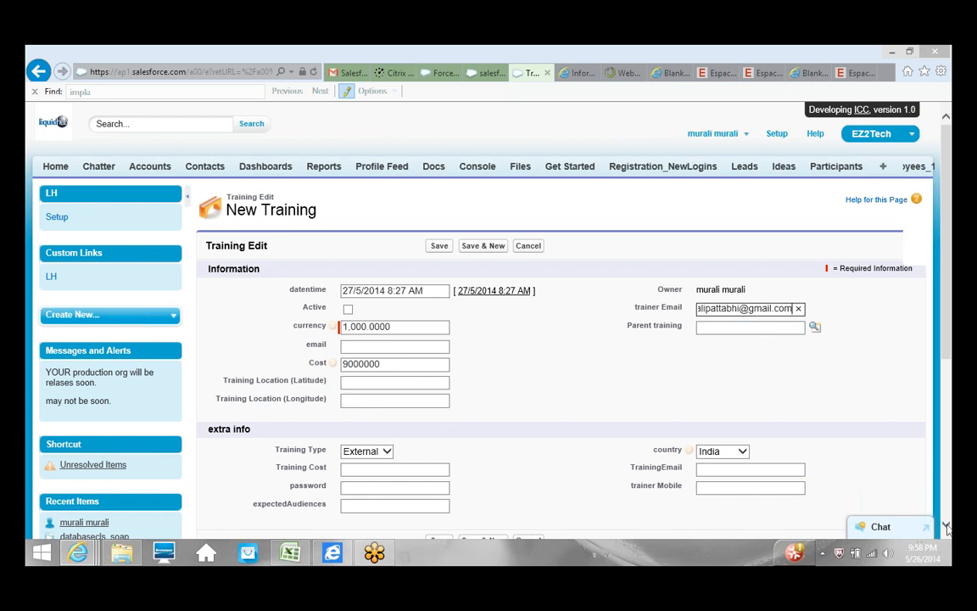
scroll(946, 526, down, 3)
click(722, 273)
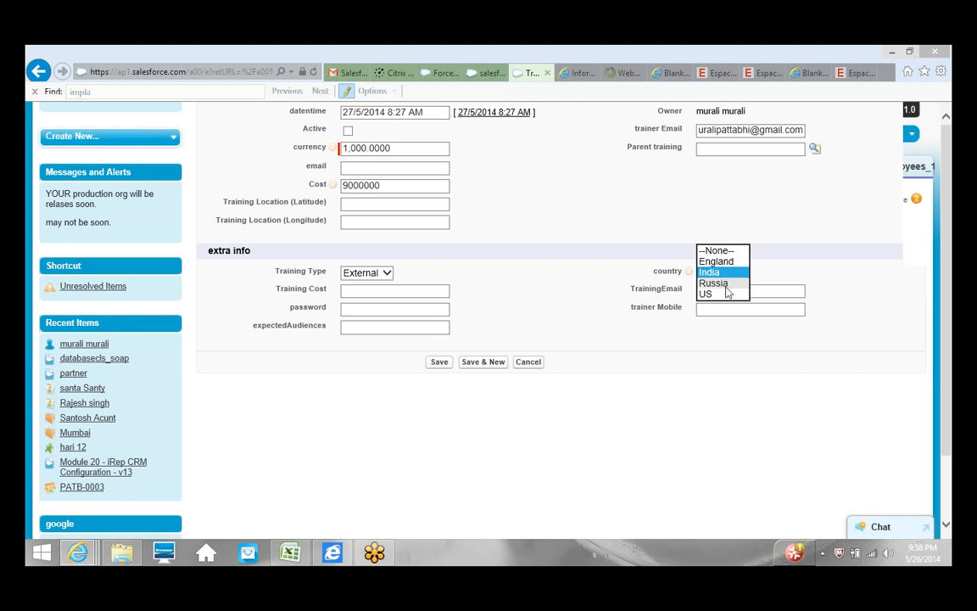
click(713, 294)
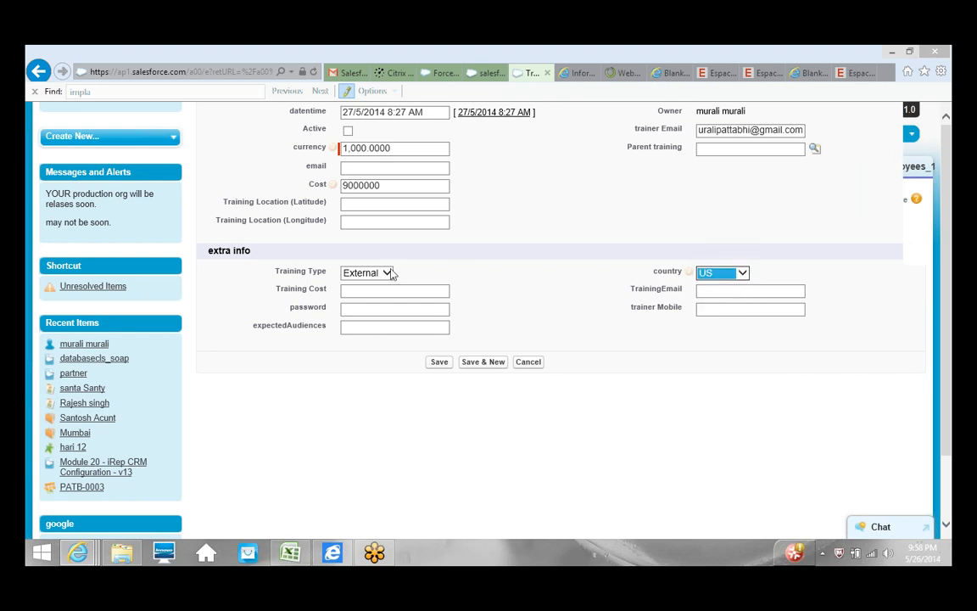
click(440, 362)
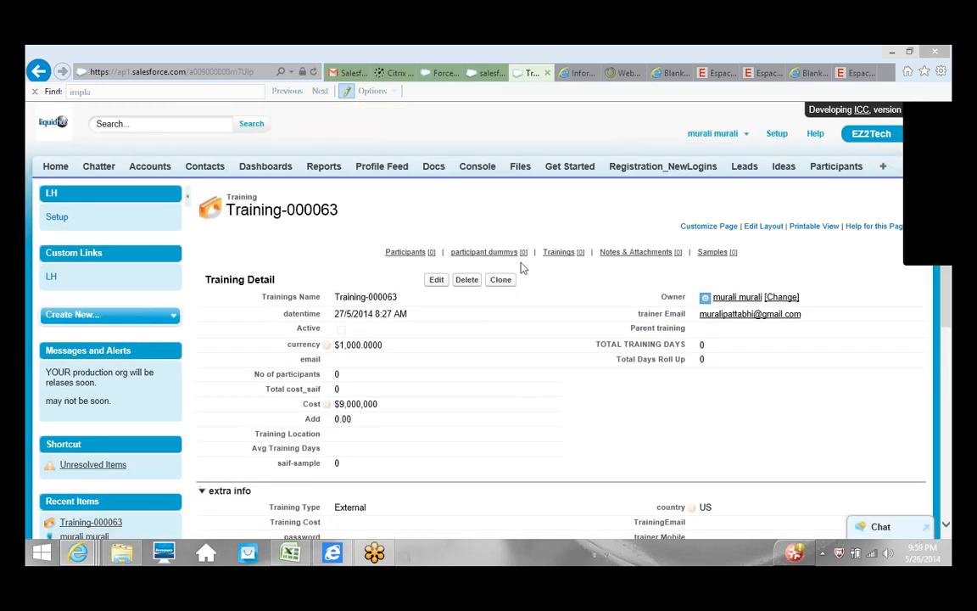
click(350, 74)
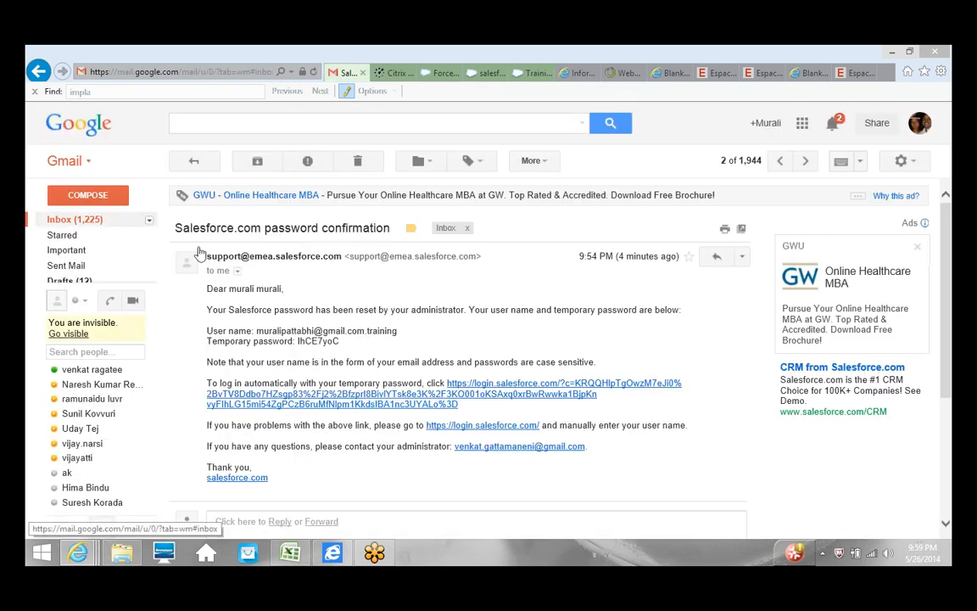
click(76, 219)
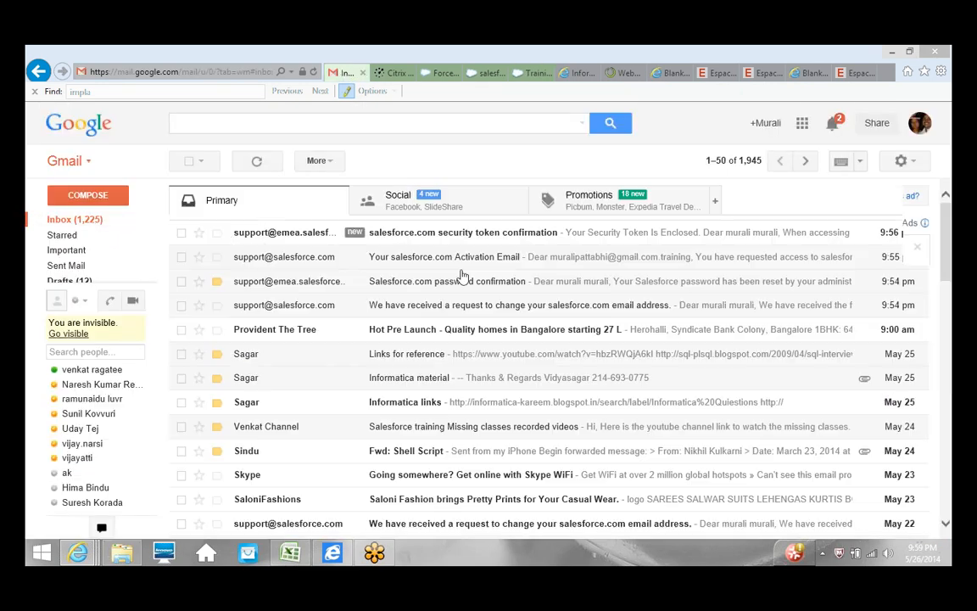
click(430, 240)
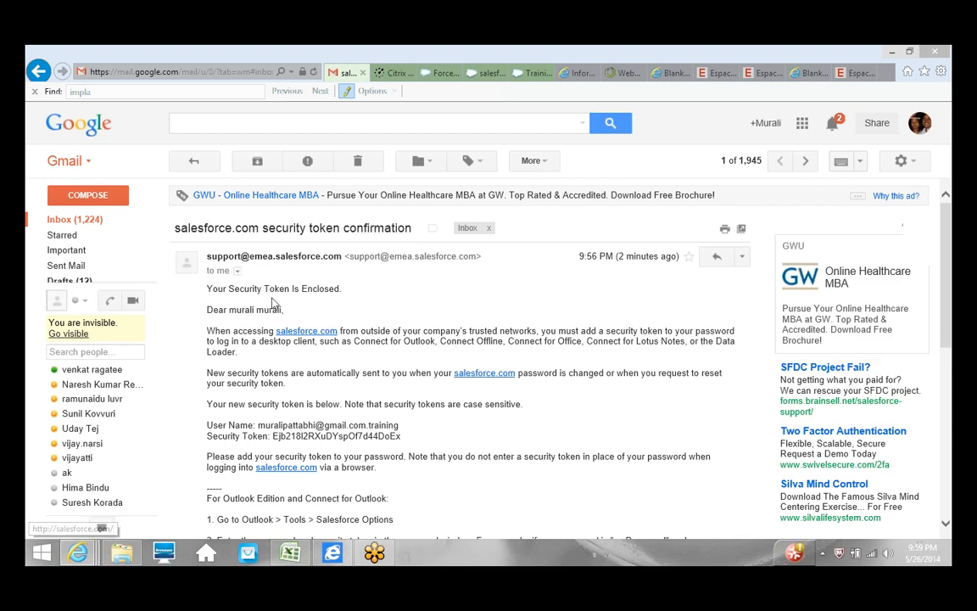
click(89, 223)
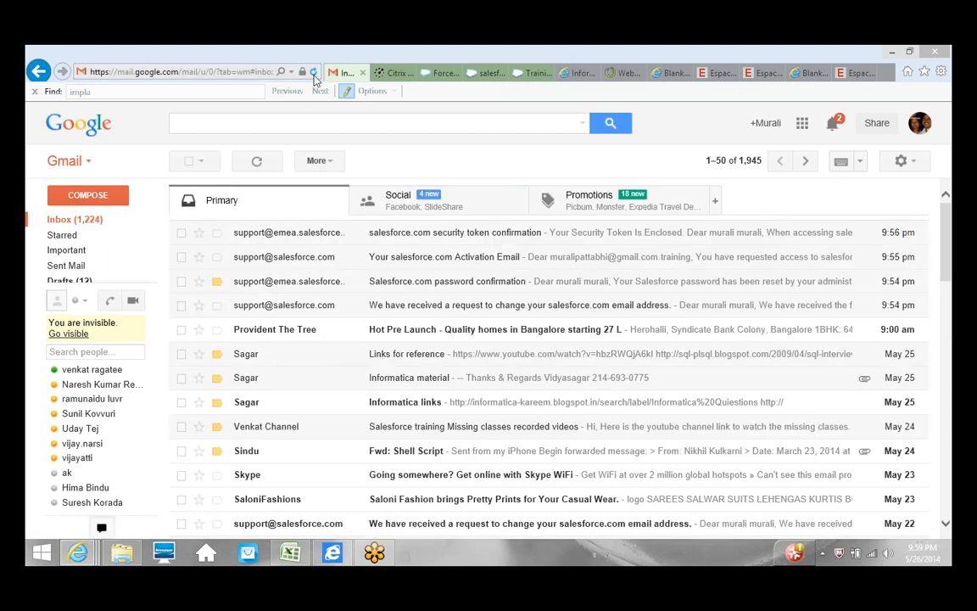
click(313, 73)
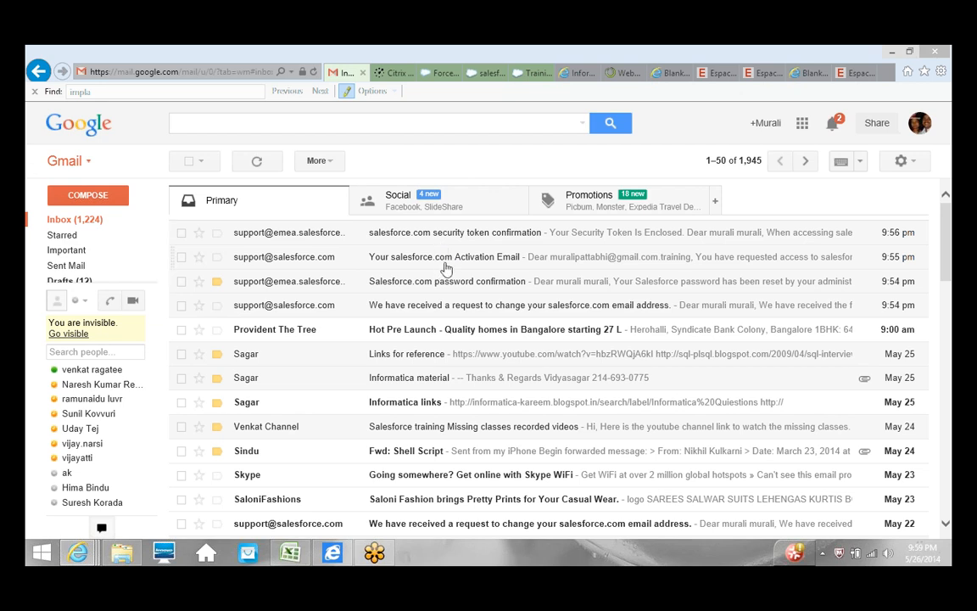
click(534, 75)
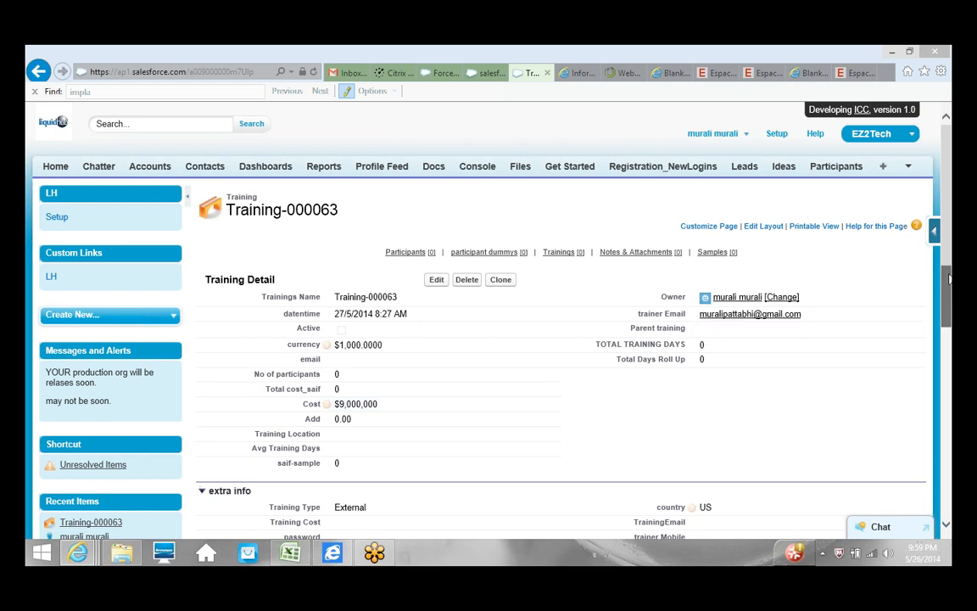
Step: Clone Training-000063, change its country to India, and save the copy
mouse_move(950, 278)
mouse_down()
mouse_move(949, 316)
mouse_move(947, 294)
mouse_up()
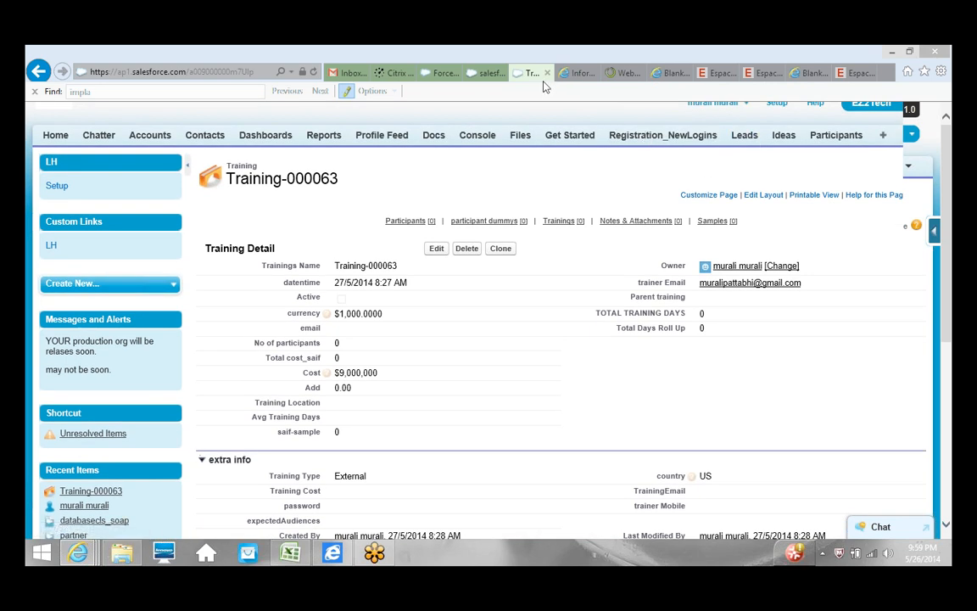
click(496, 251)
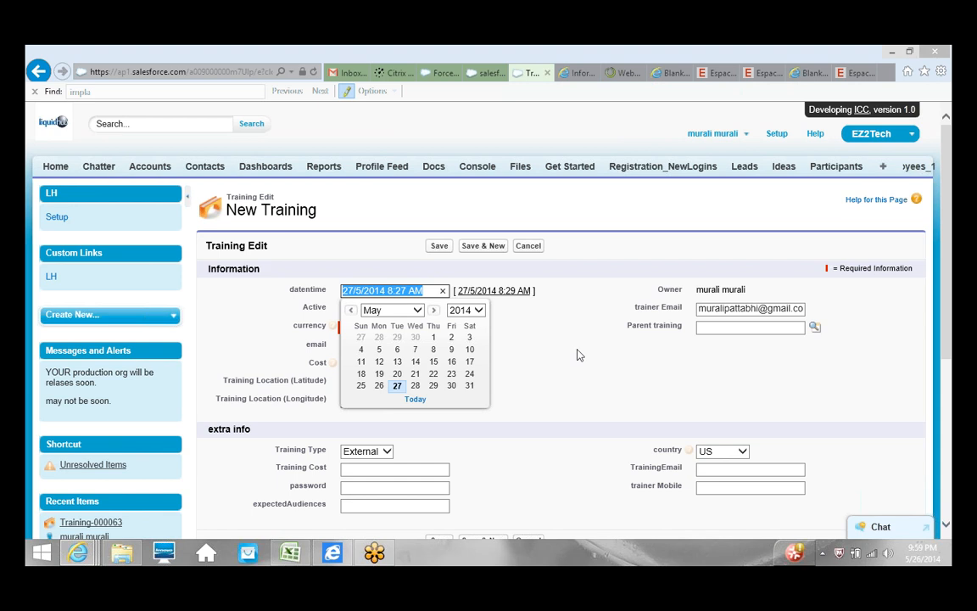
click(578, 354)
click(741, 452)
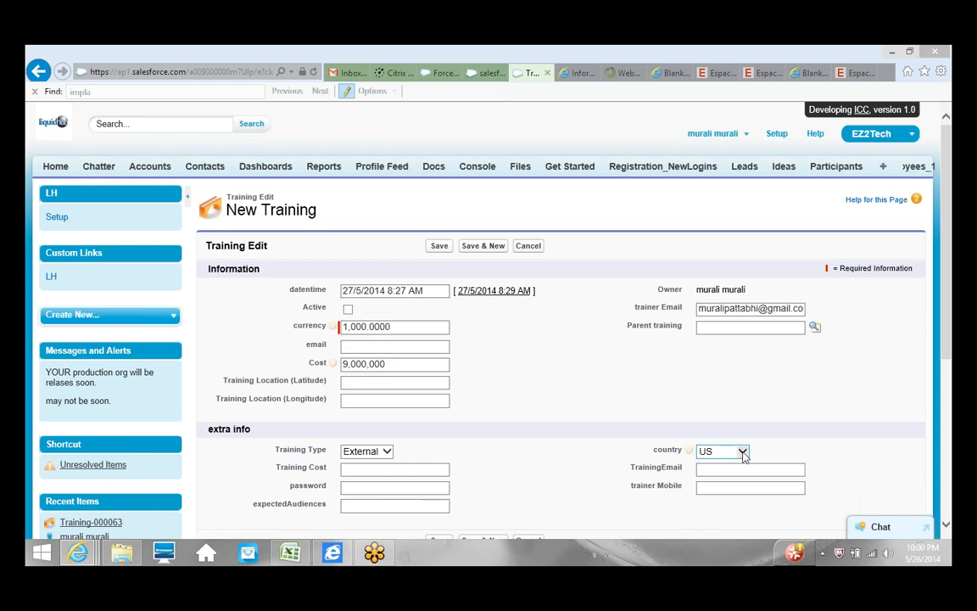
click(743, 452)
click(717, 429)
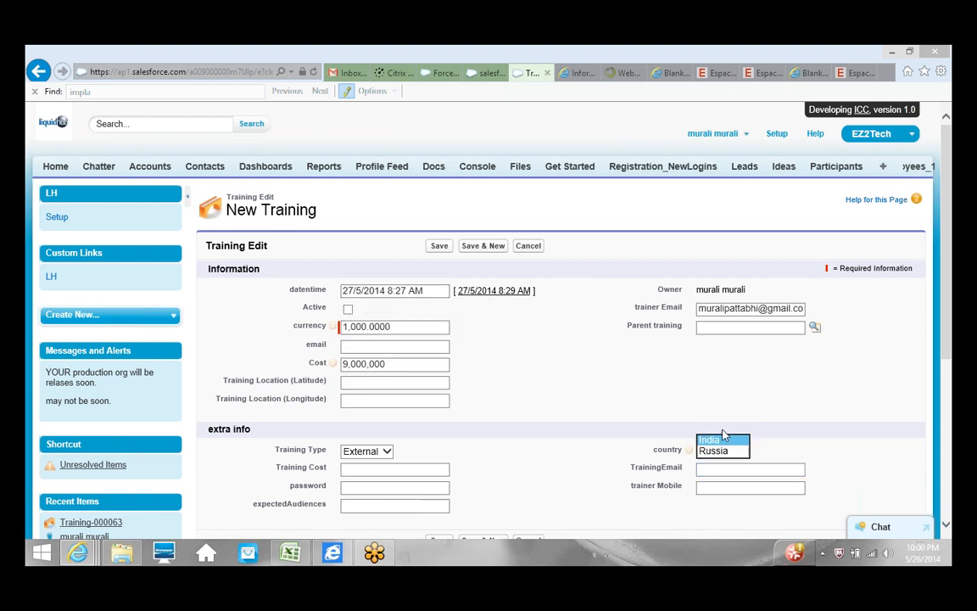
click(440, 246)
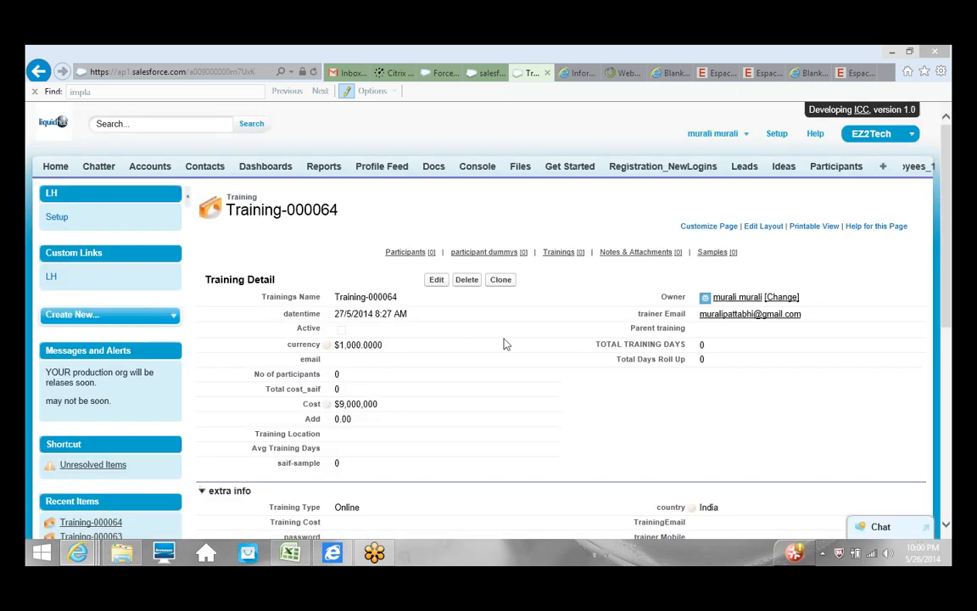
click(348, 74)
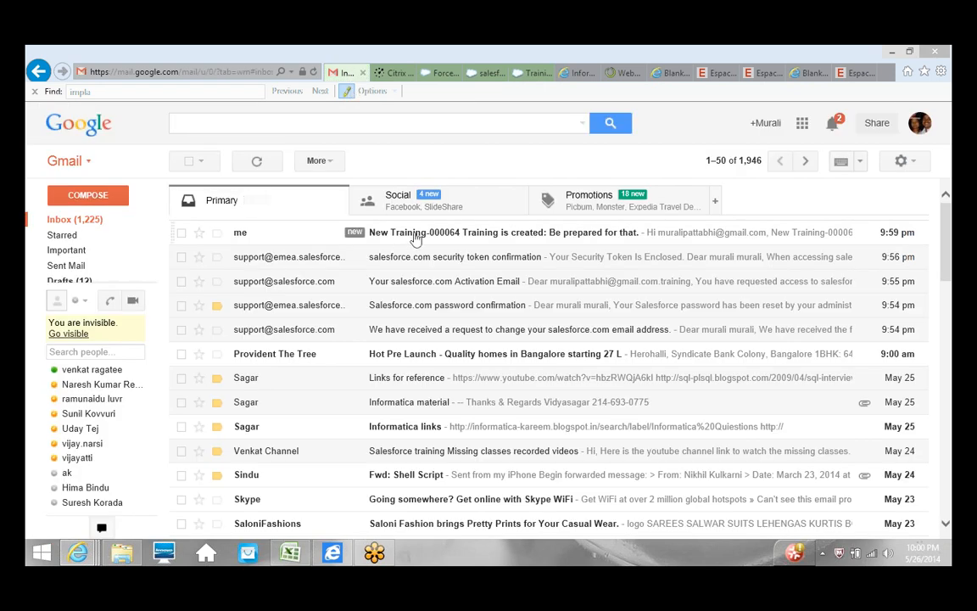
click(527, 75)
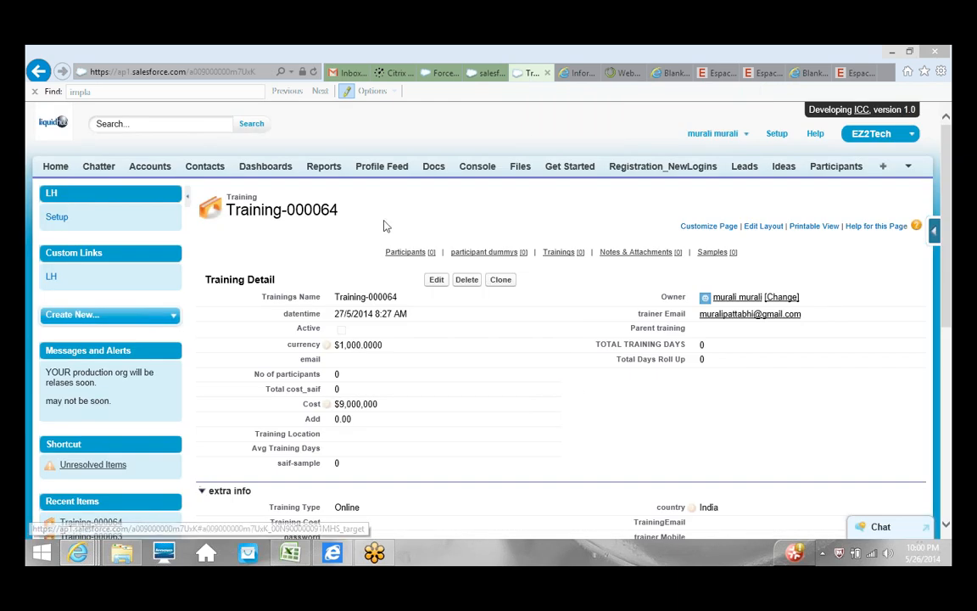
click(347, 73)
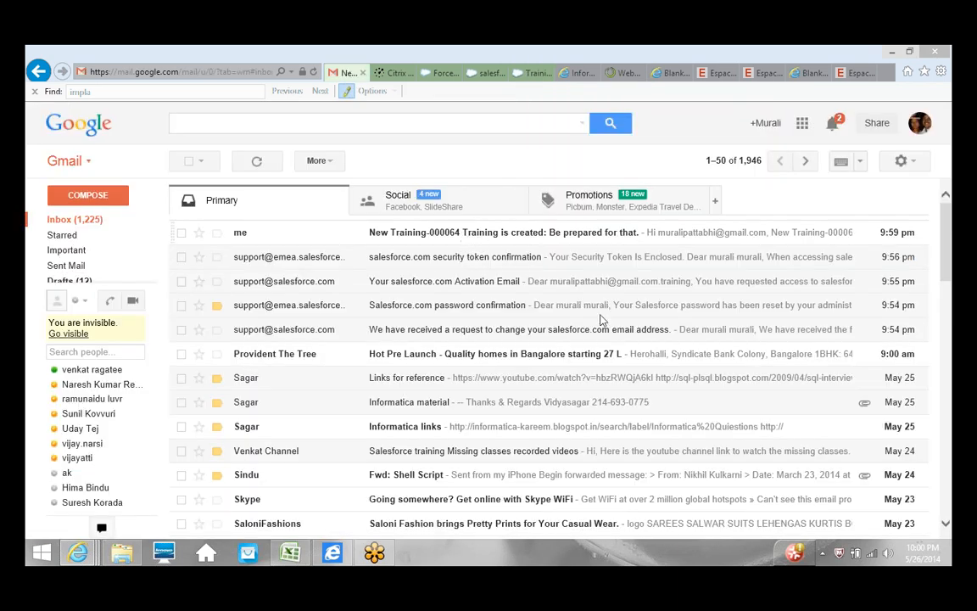
click(480, 242)
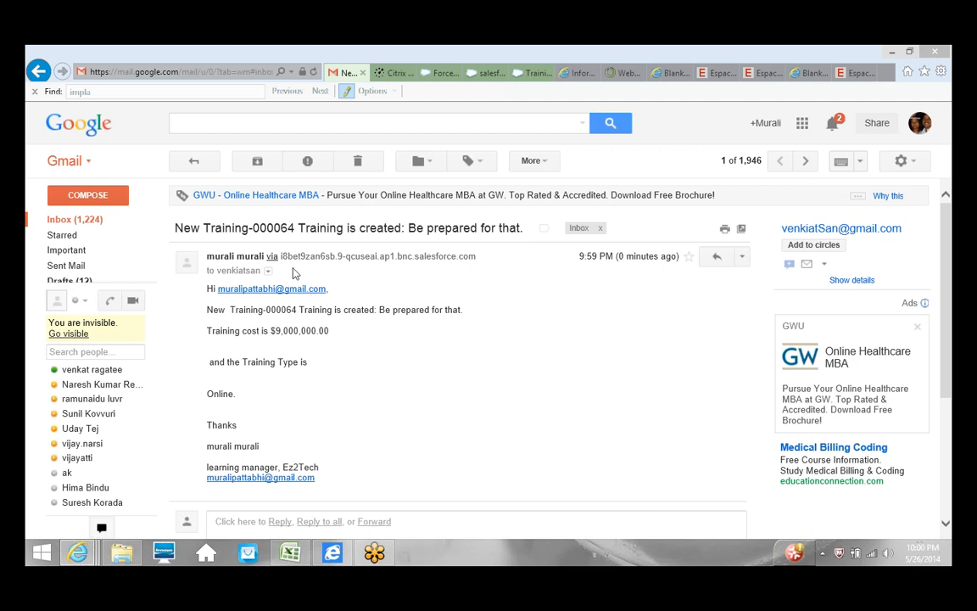
click(268, 271)
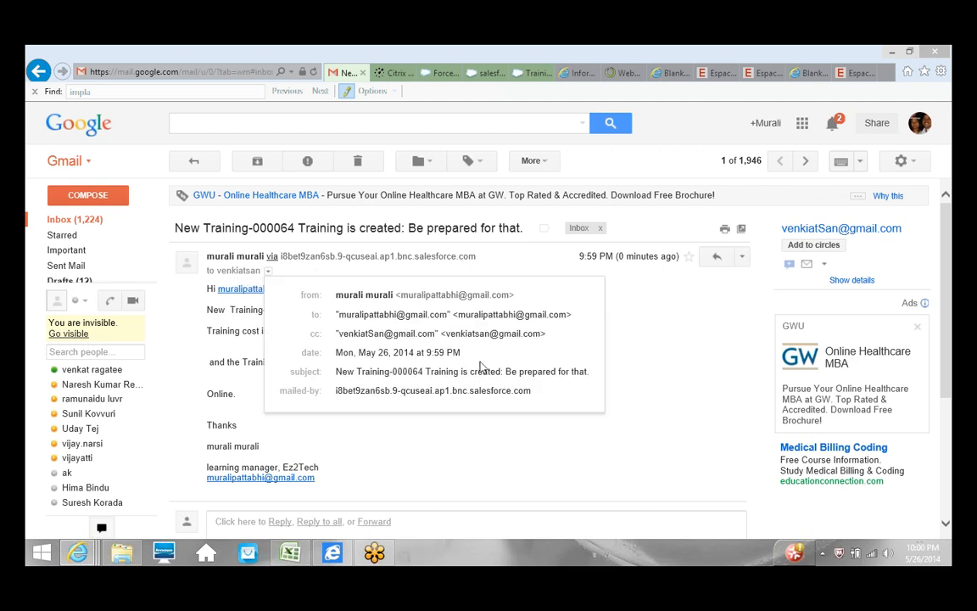
click(685, 350)
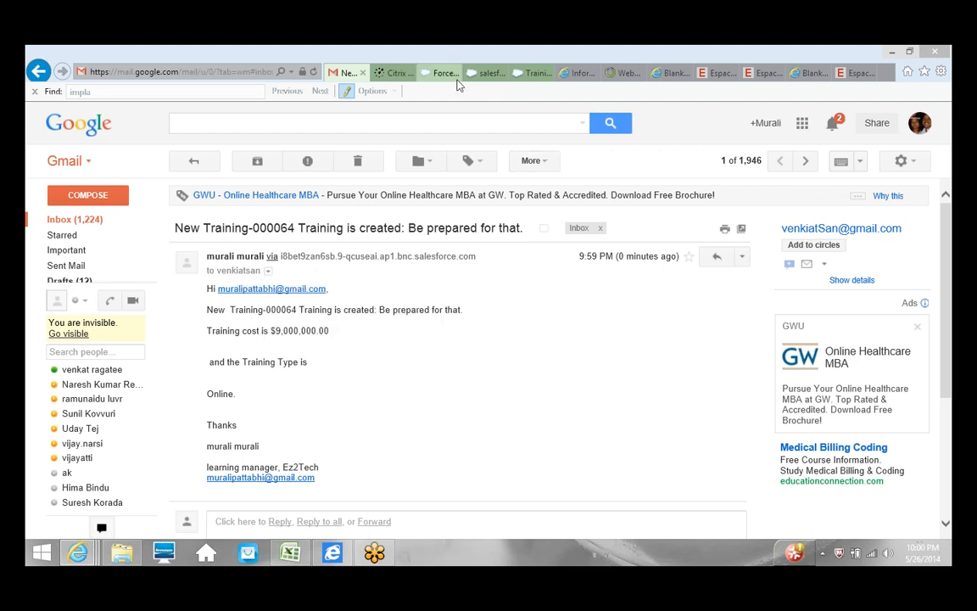
click(531, 73)
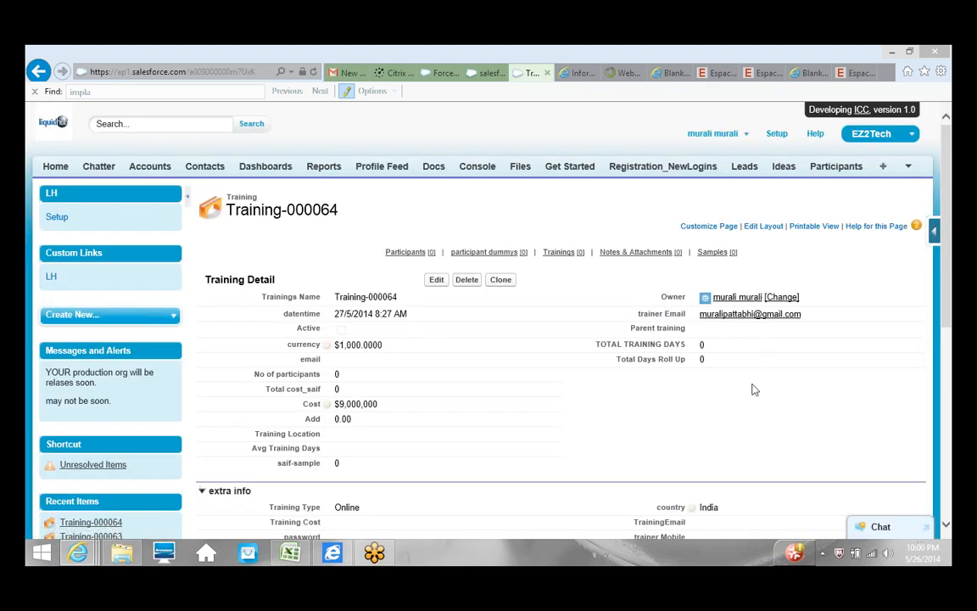
Step: Check the notification email's full recipient details and compare with the Training-000064 record
click(350, 72)
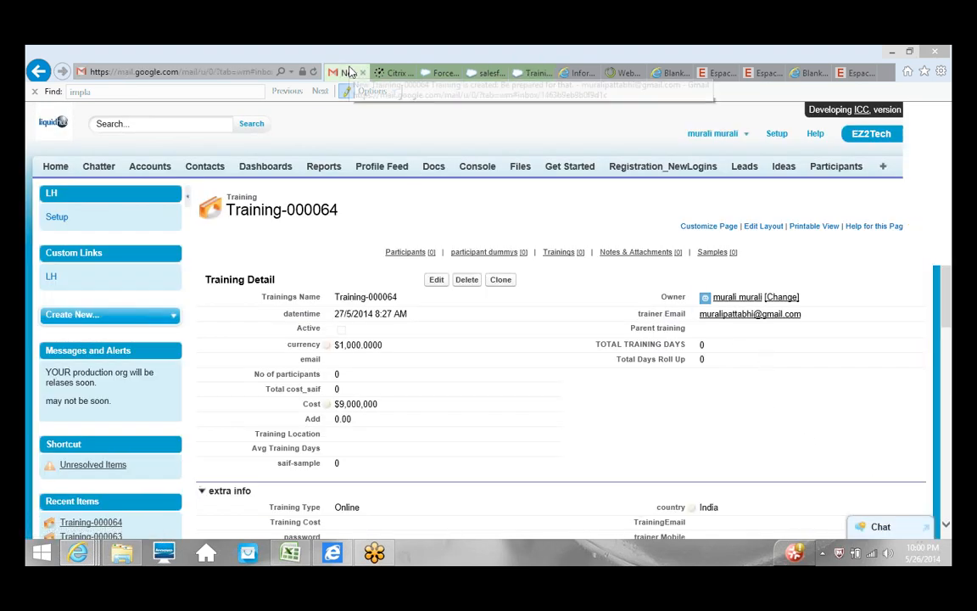
click(268, 271)
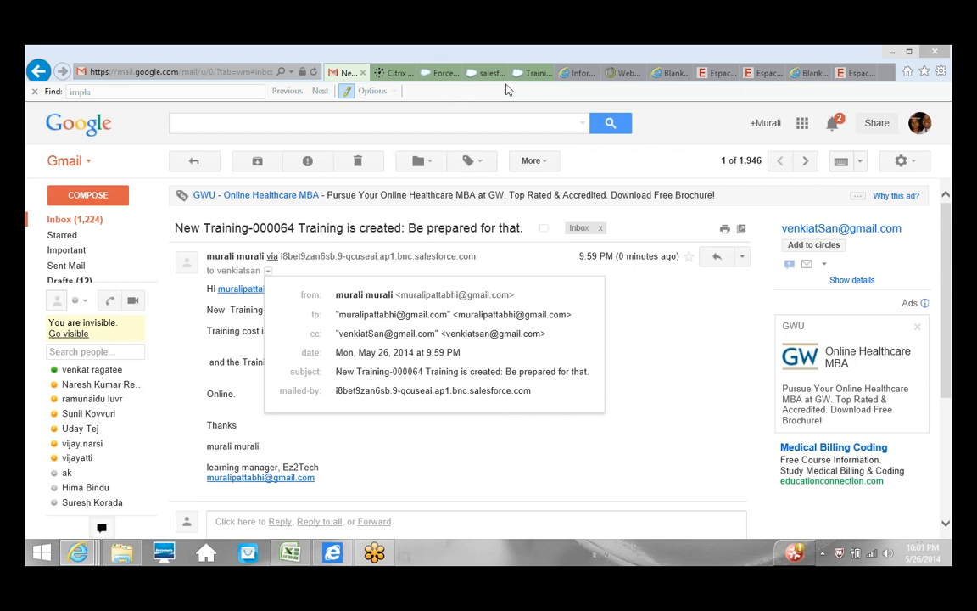
click(534, 73)
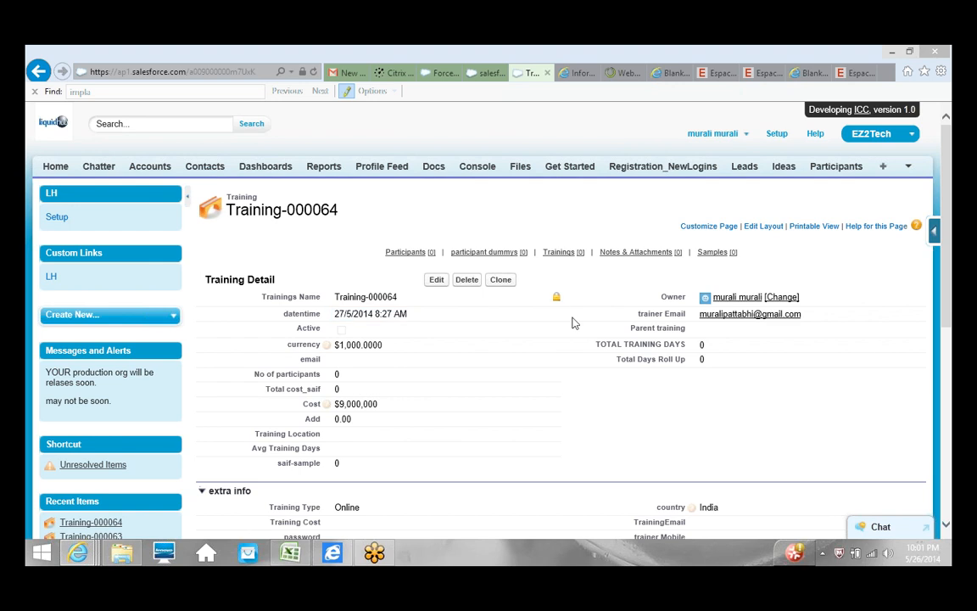
click(485, 75)
click(532, 73)
Step: Go back to the Gmail inbox and open the Salesforce.com password confirmation email
click(346, 75)
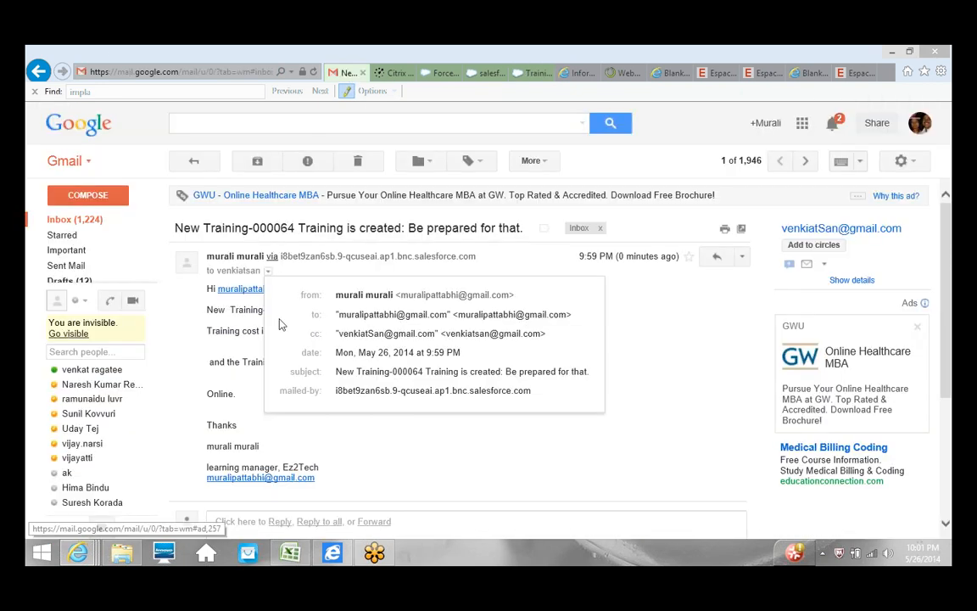
click(75, 219)
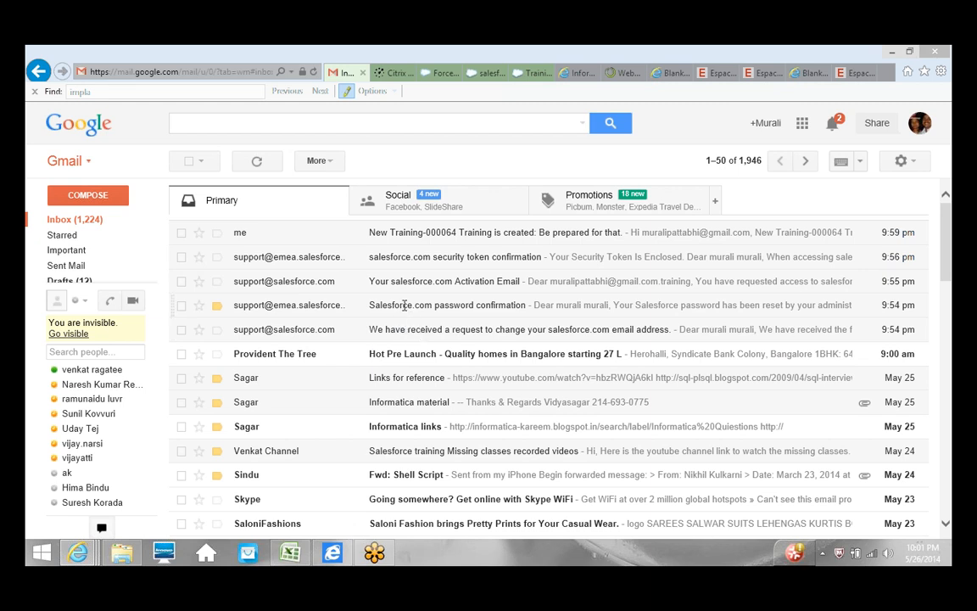
click(404, 305)
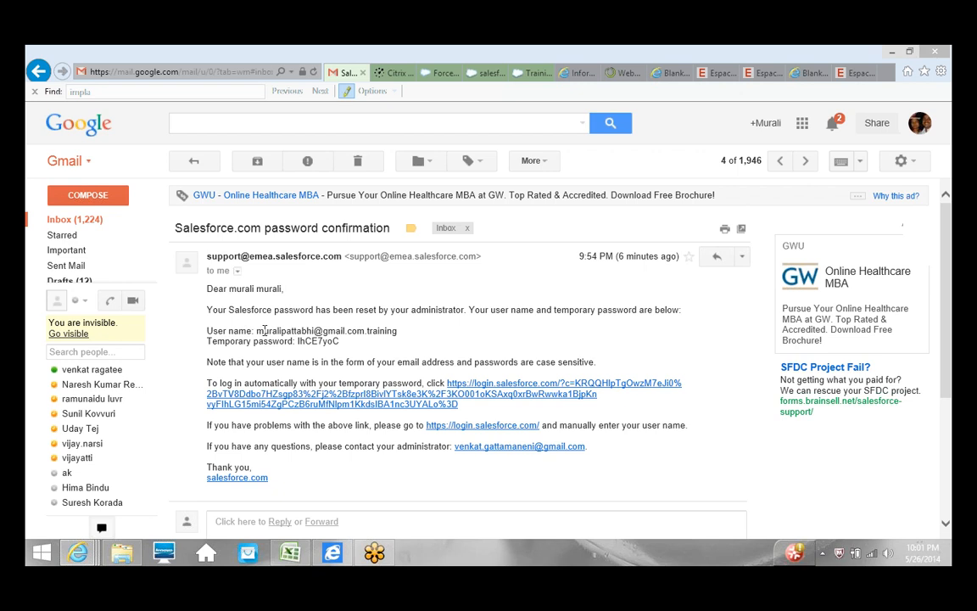